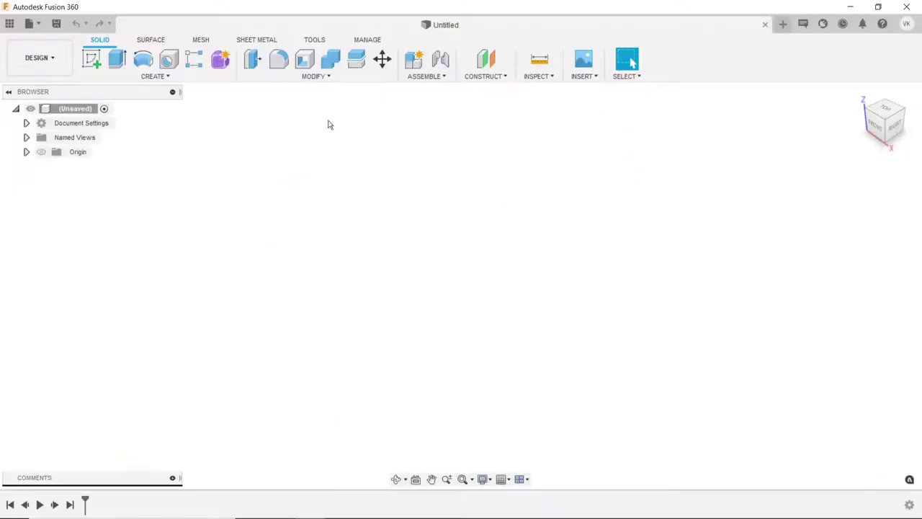
- On the front plane, sketch a circle centred at the origin and dimension it to 36 mm
click(96, 62)
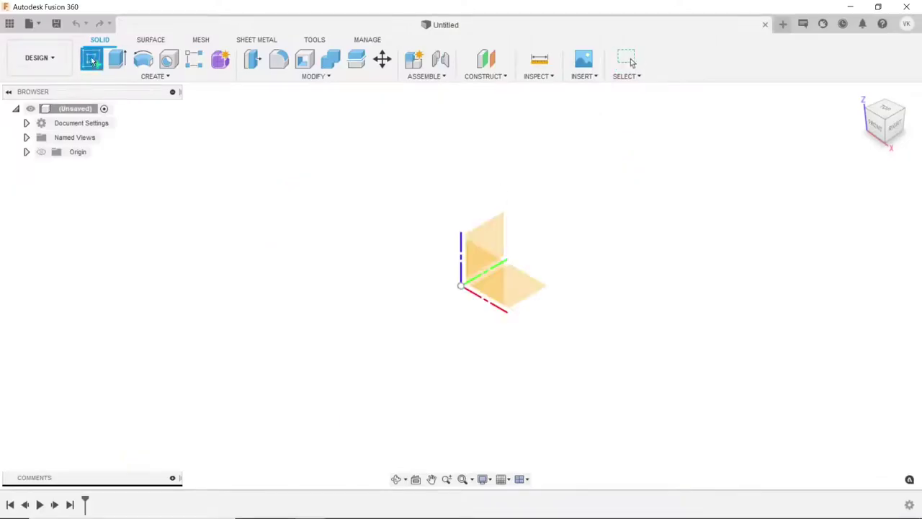
click(484, 283)
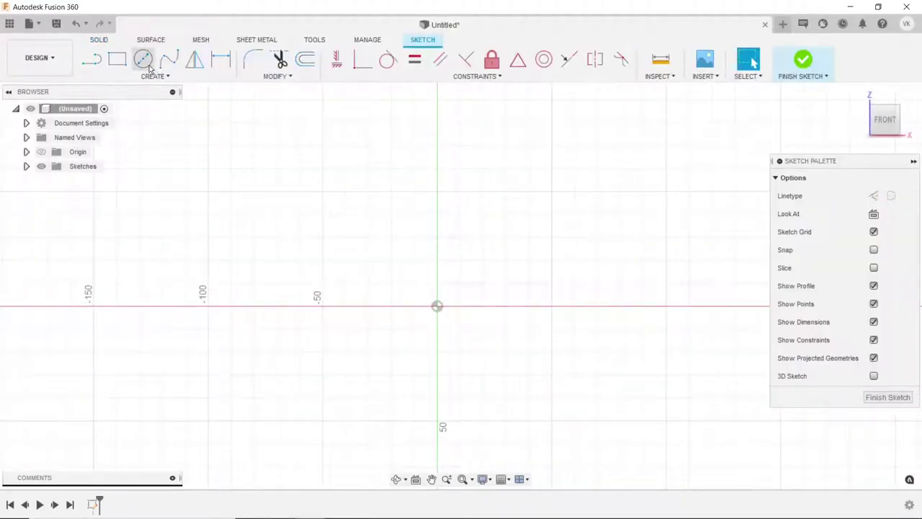
click(144, 59)
click(437, 306)
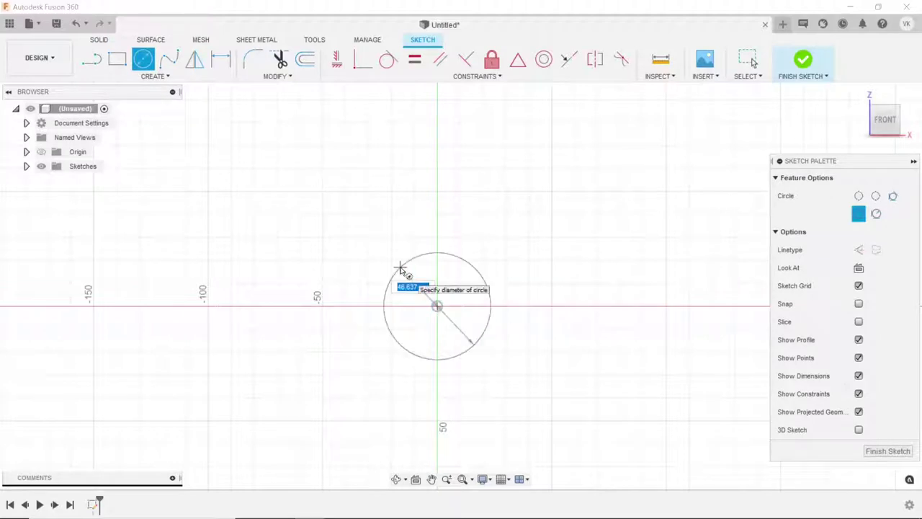
key(Return)
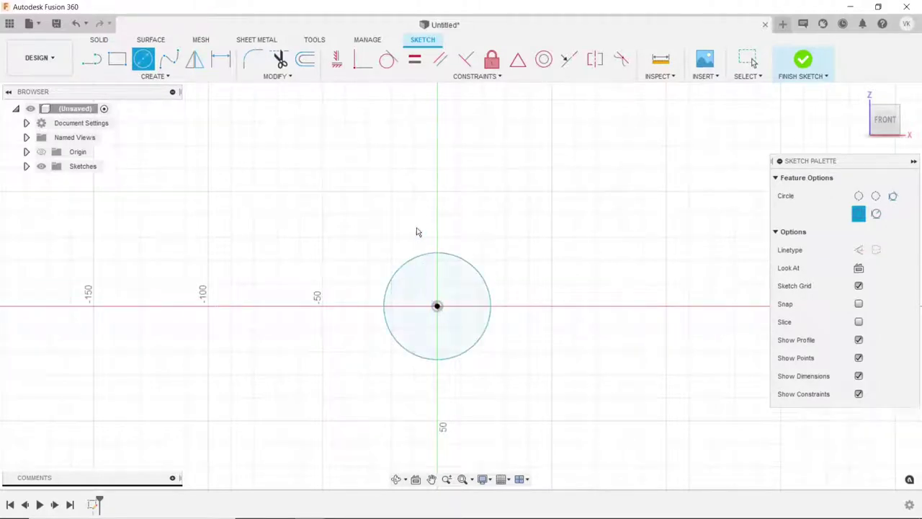
key(Escape)
key(d)
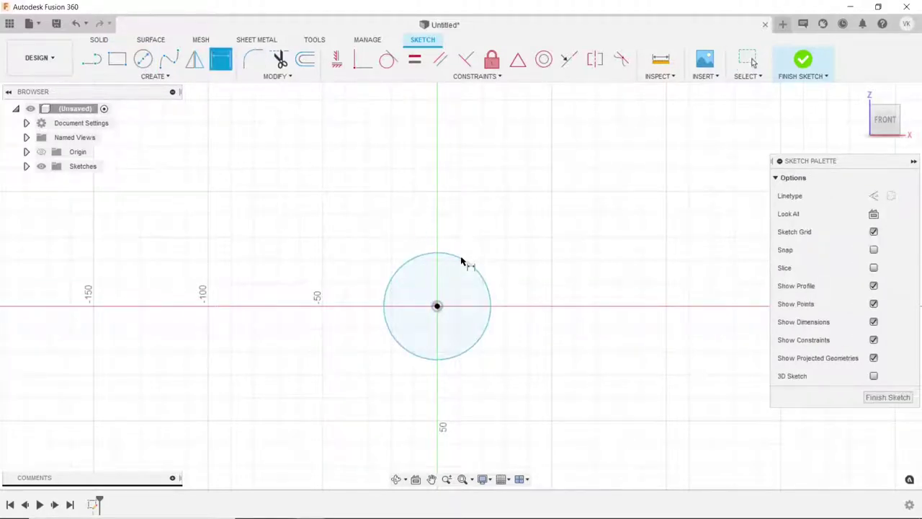
click(462, 261)
click(485, 245)
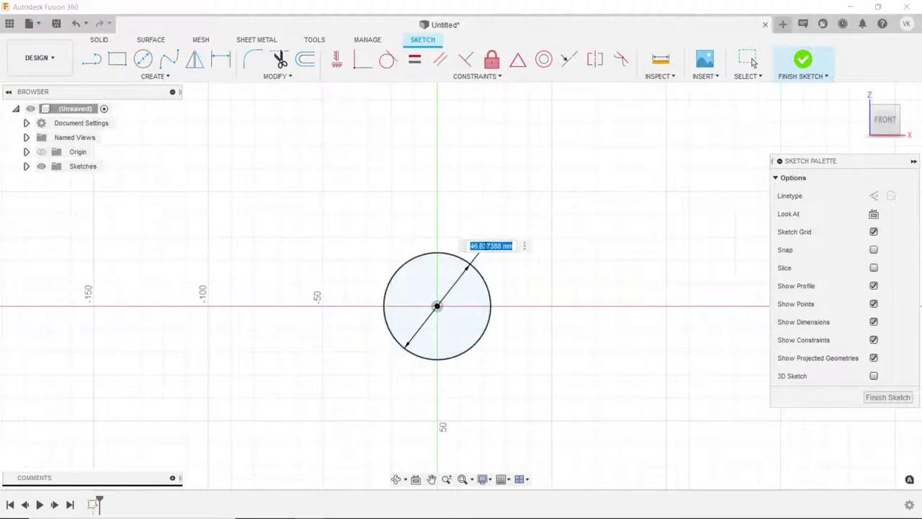
key(Return)
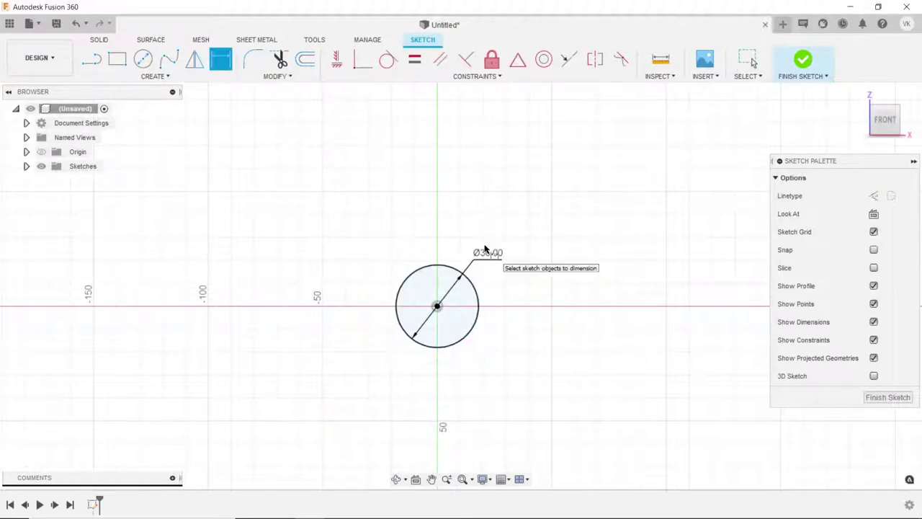
click(99, 40)
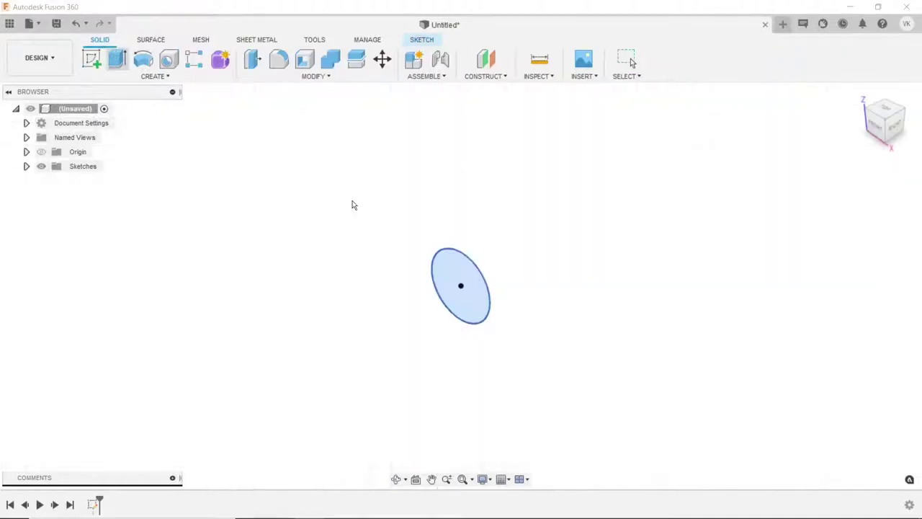
- Extrude the circle 1 mm into a solid disc and select its front face
text(e)
text(1)
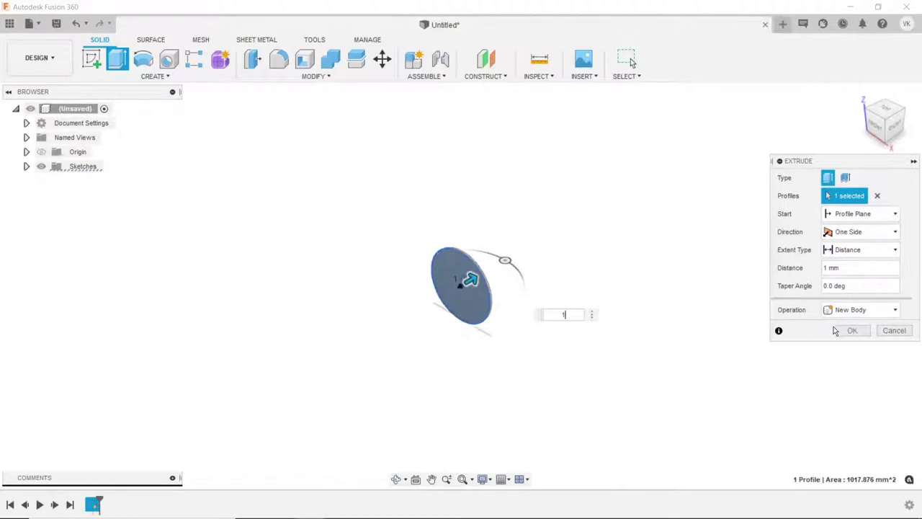
click(861, 330)
scroll(454, 308, up, 3)
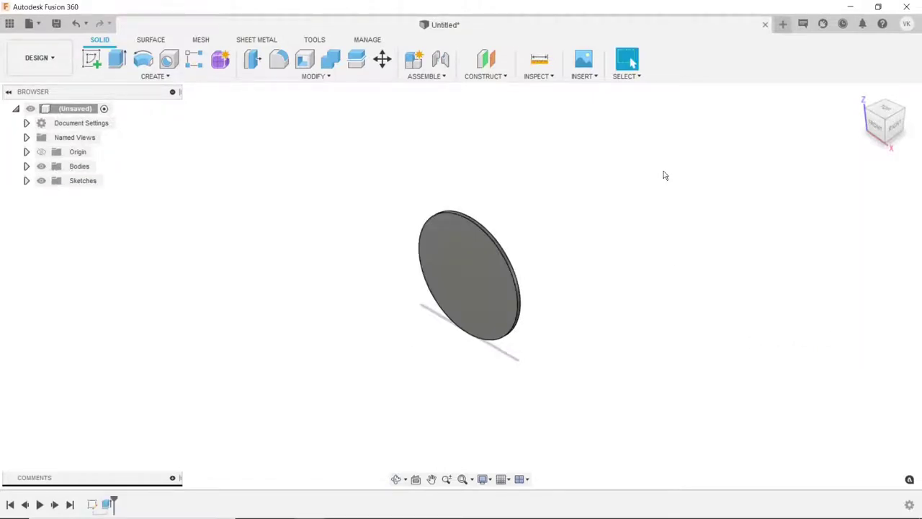
click(486, 265)
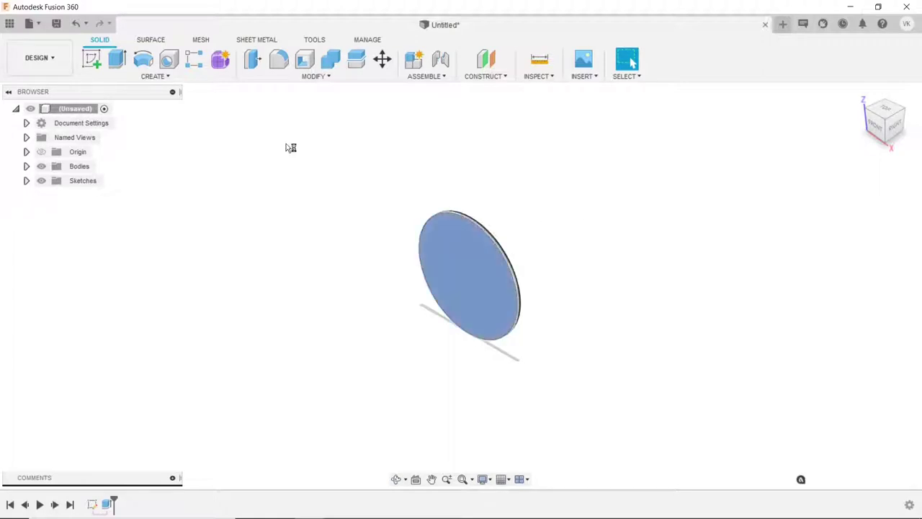
- On the disc face, sketch an origin-centred circle dimensioned to 32 mm
click(99, 60)
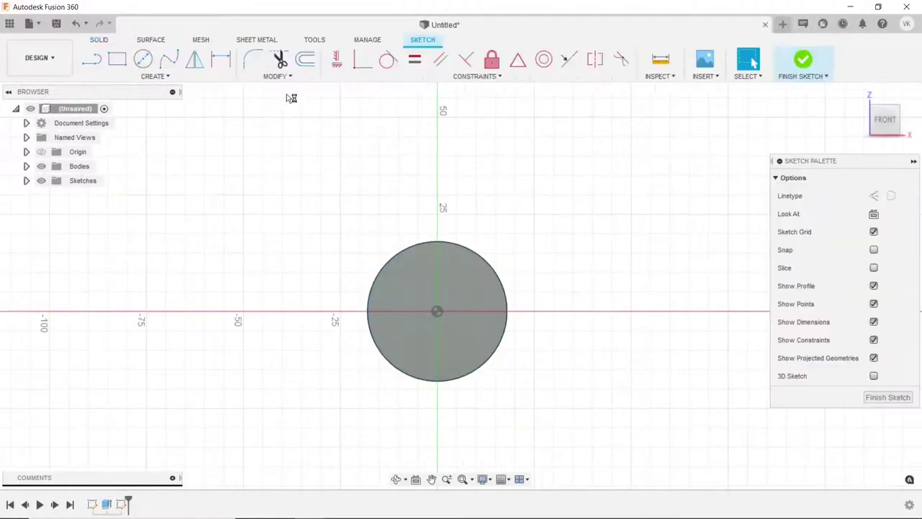
click(150, 61)
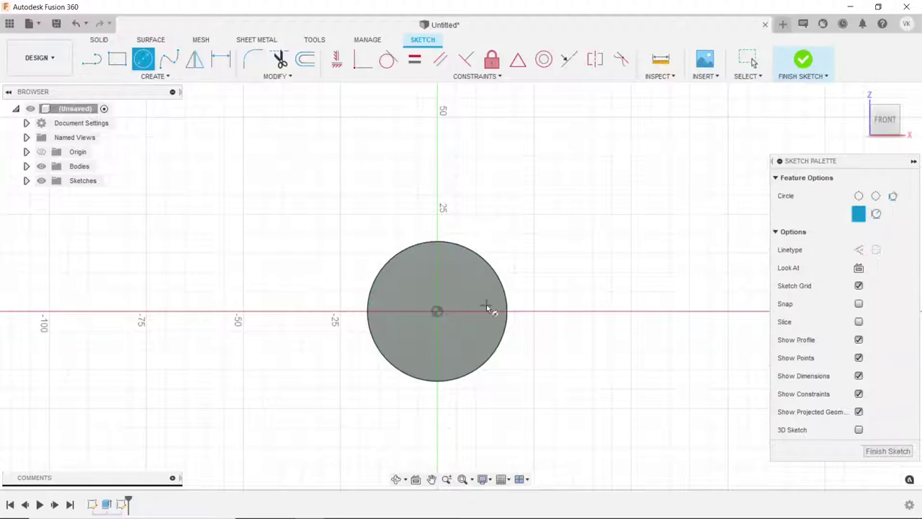
click(438, 311)
click(465, 273)
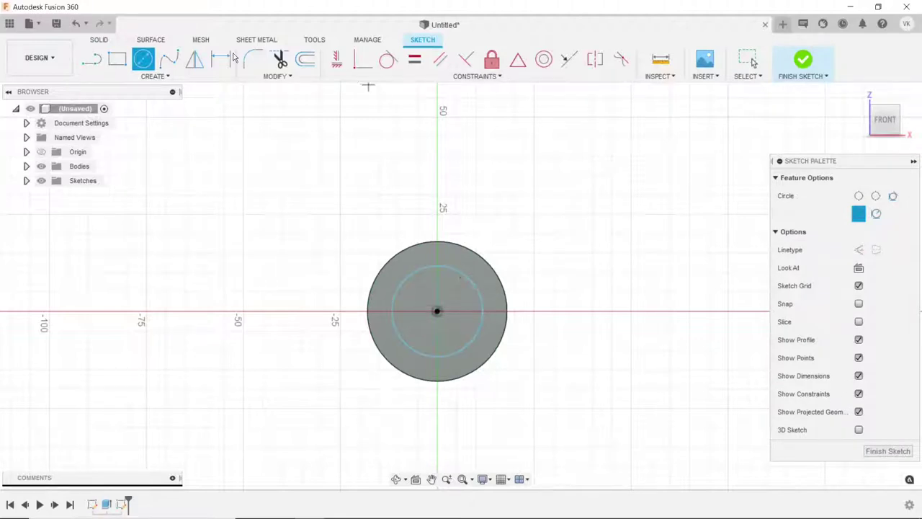
click(233, 57)
click(452, 269)
click(497, 231)
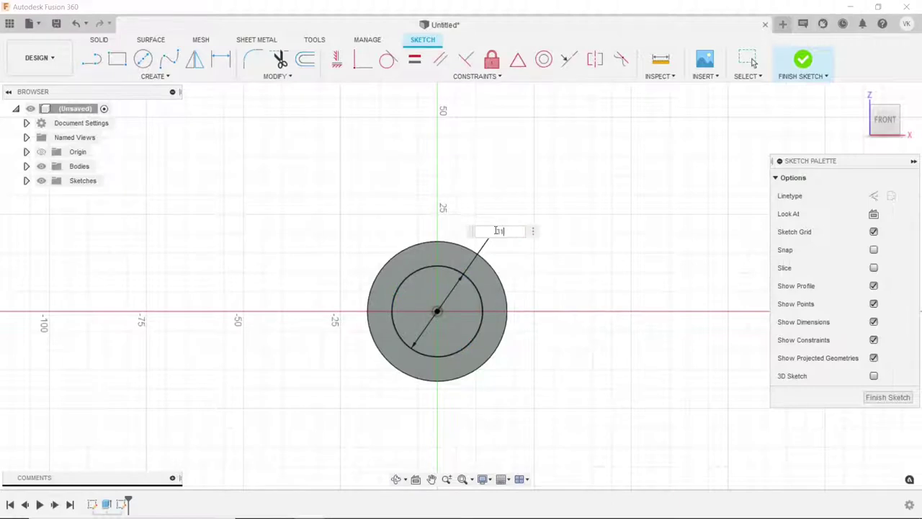
key(Return)
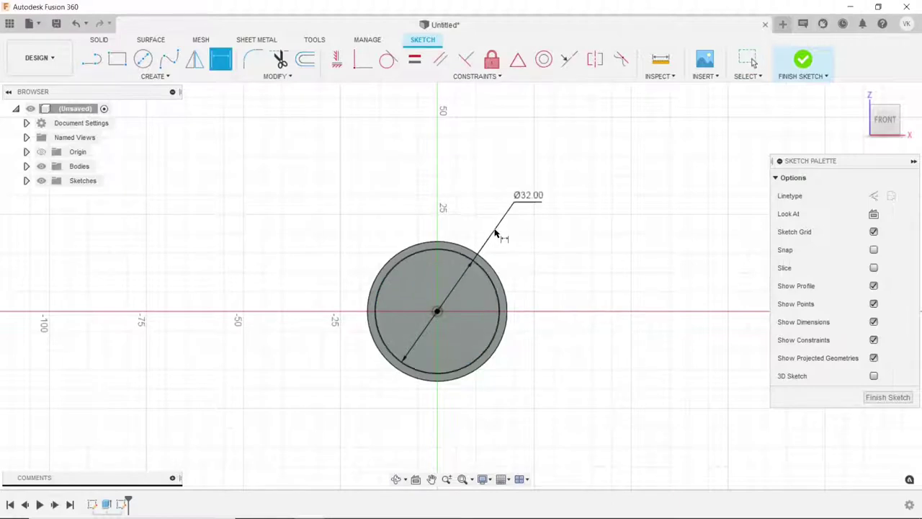
- Extrude the 32 mm circle 1.5 mm as a Join to form the raised step
click(99, 39)
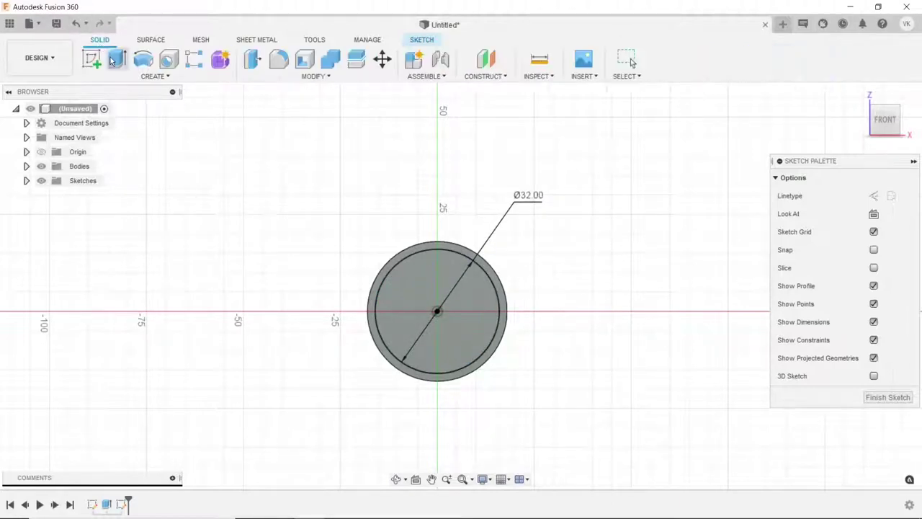
click(117, 57)
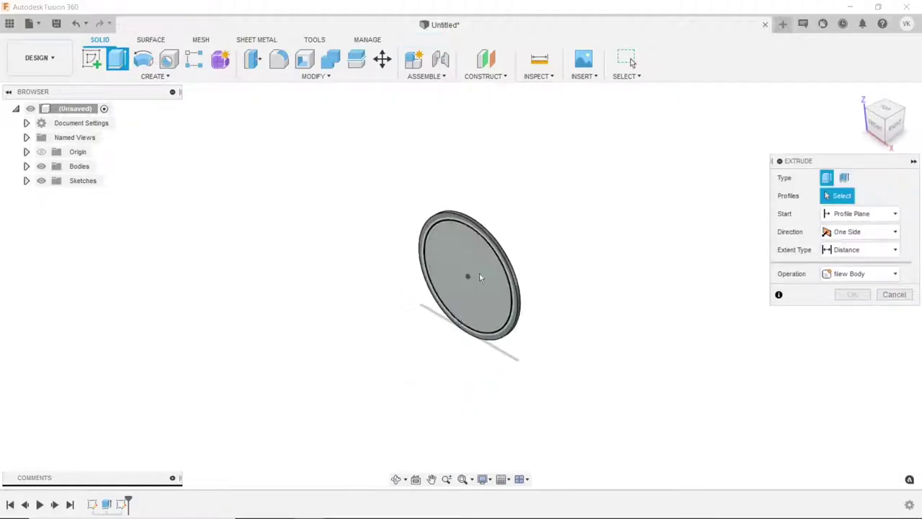
click(468, 301)
text(1)
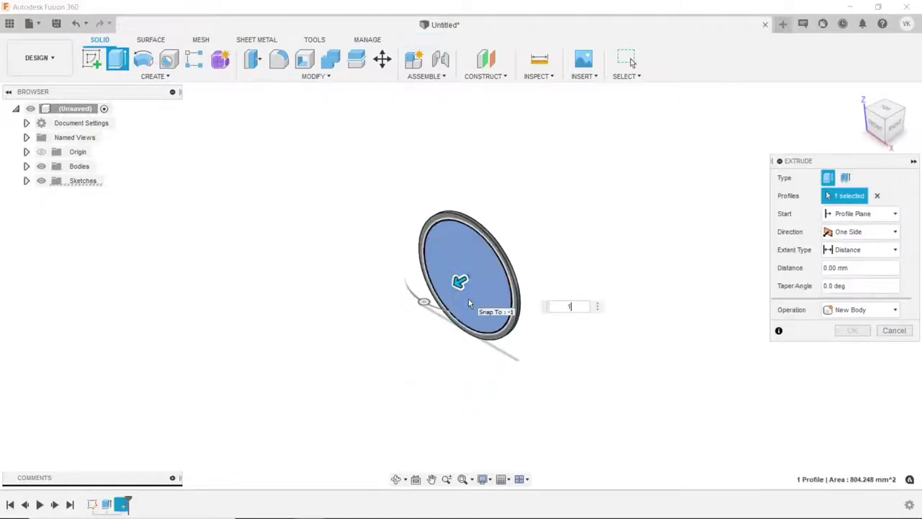
text(.5)
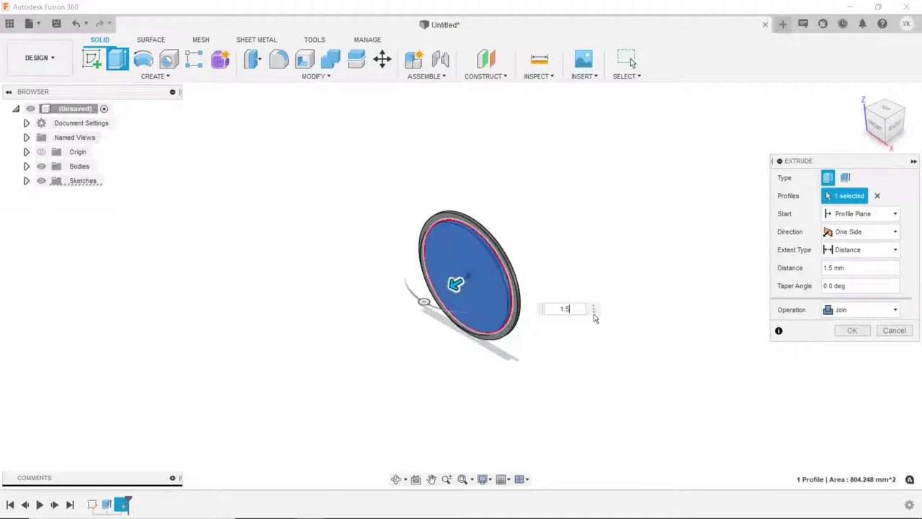
click(854, 331)
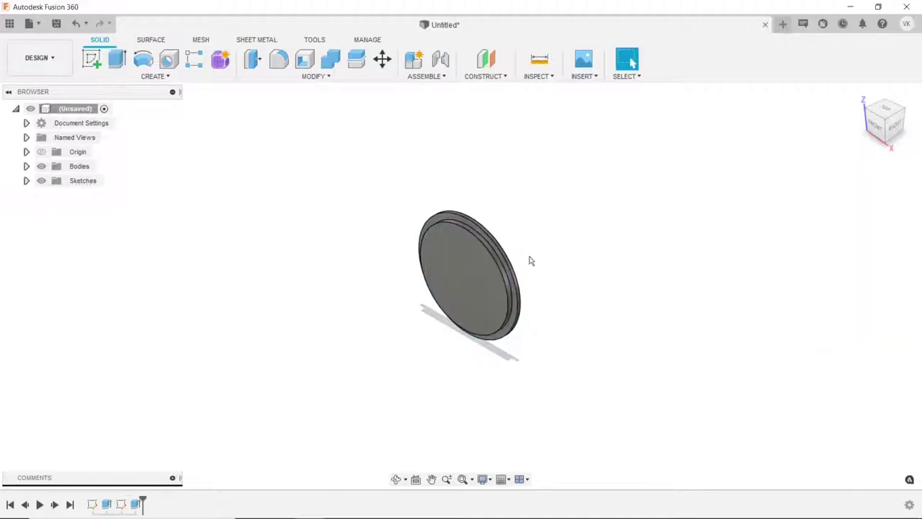
scroll(505, 260, up, 2)
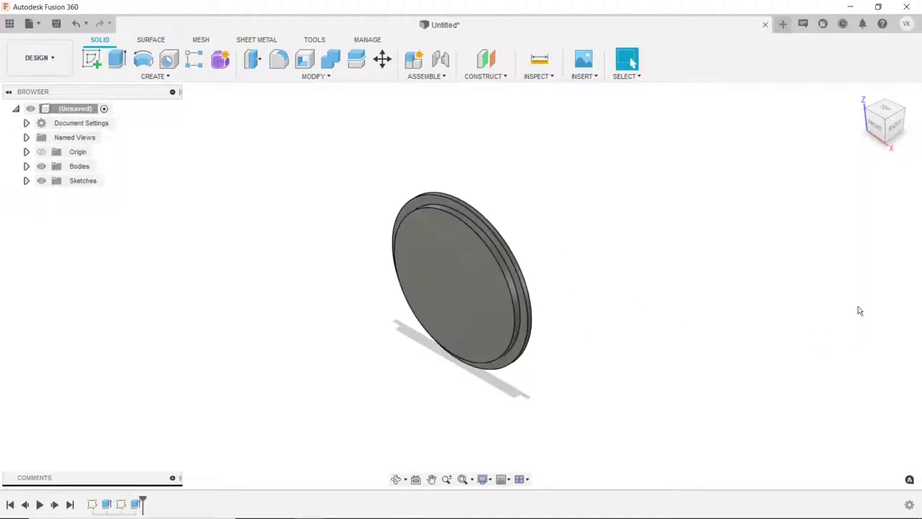
- Apply a 1.5 mm, 45° Distance and Angle chamfer to the raised step's circular edge
click(313, 76)
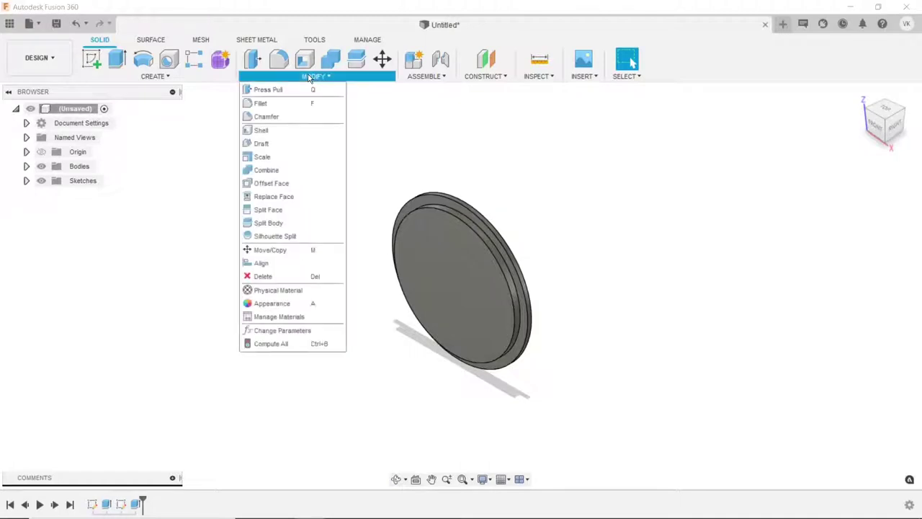
click(307, 118)
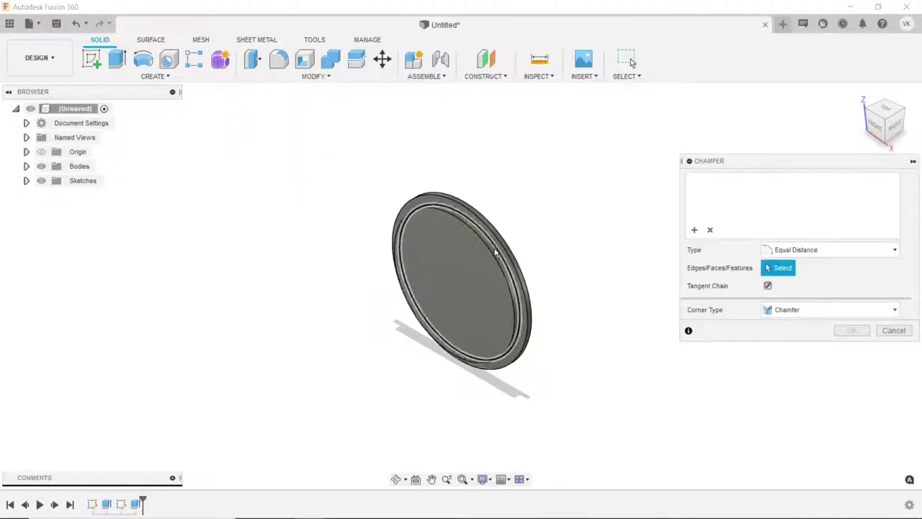
click(504, 243)
click(872, 247)
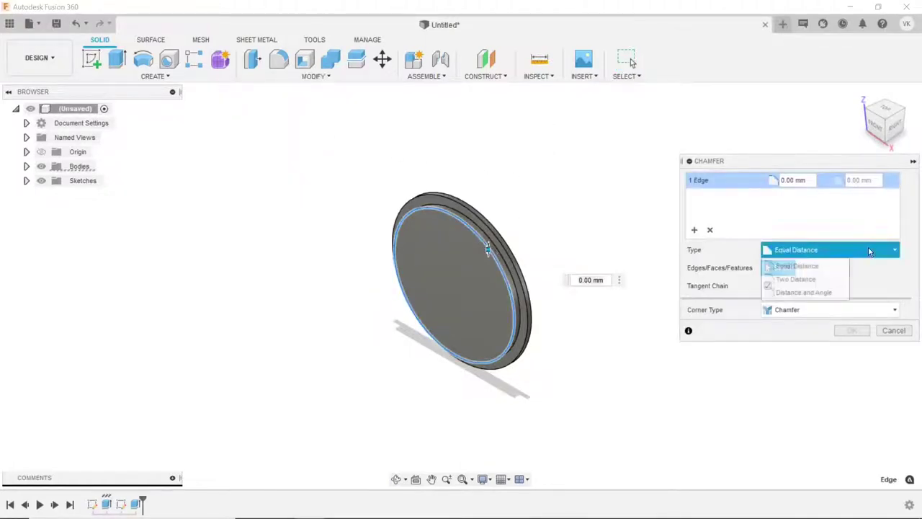
click(825, 293)
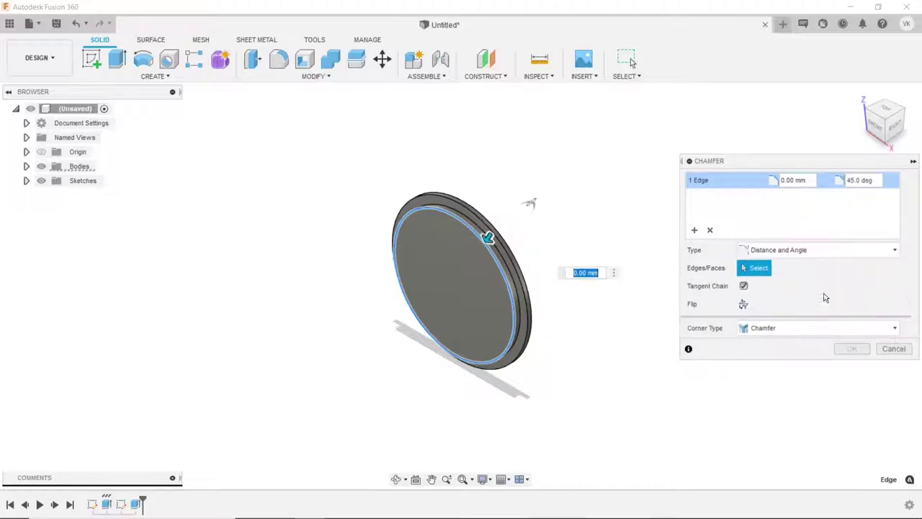
click(805, 180)
text(1.5)
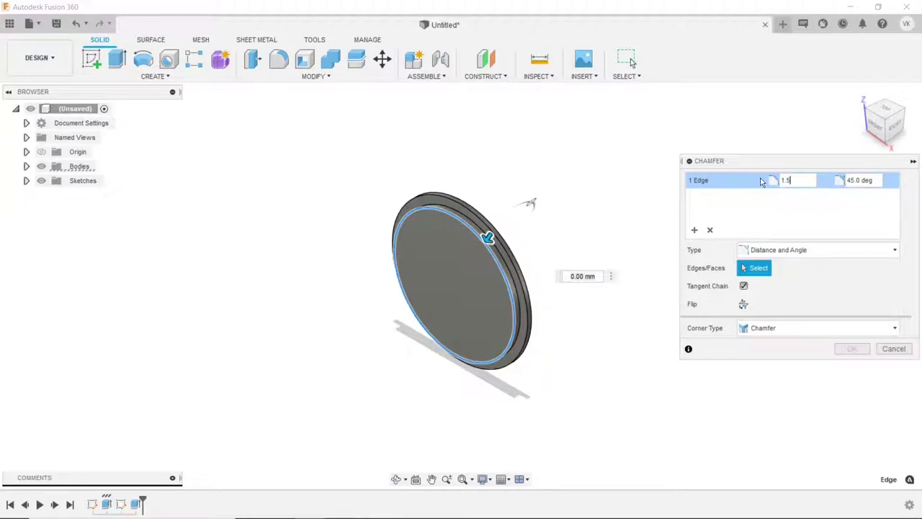
key(Return)
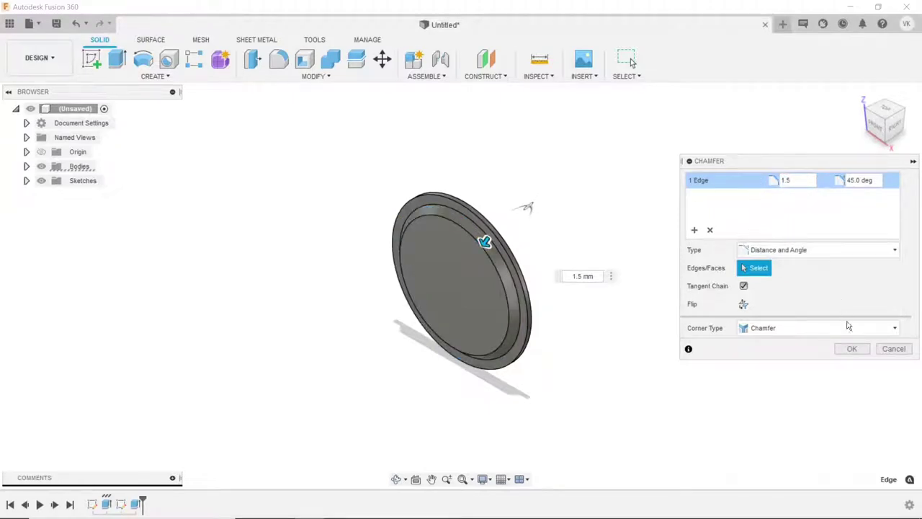
click(852, 349)
scroll(429, 226, up, 2)
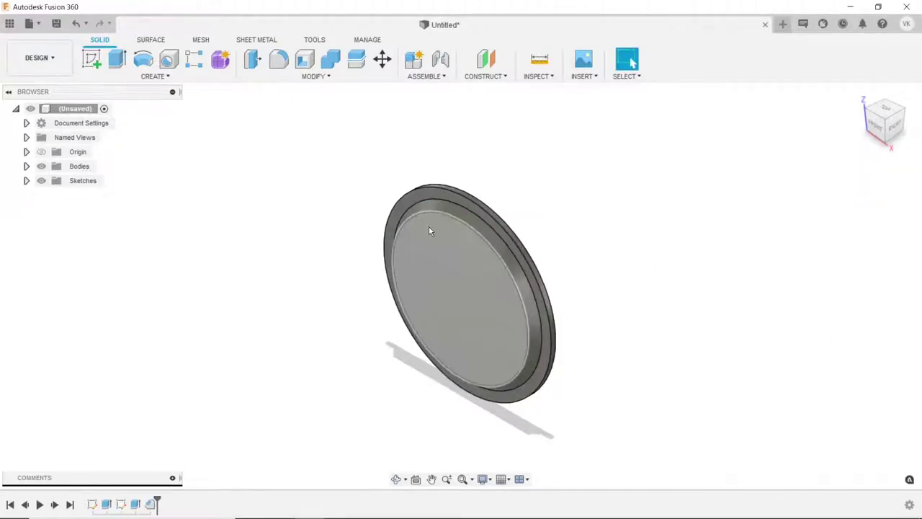
- On the raised front face, sketch an origin-centred circle dimensioned to 24.5 mm
click(497, 329)
click(93, 60)
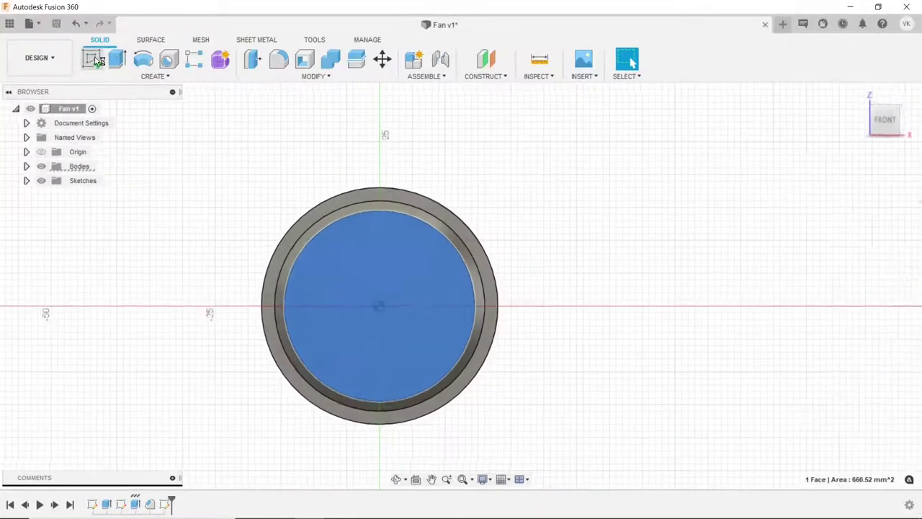
click(144, 59)
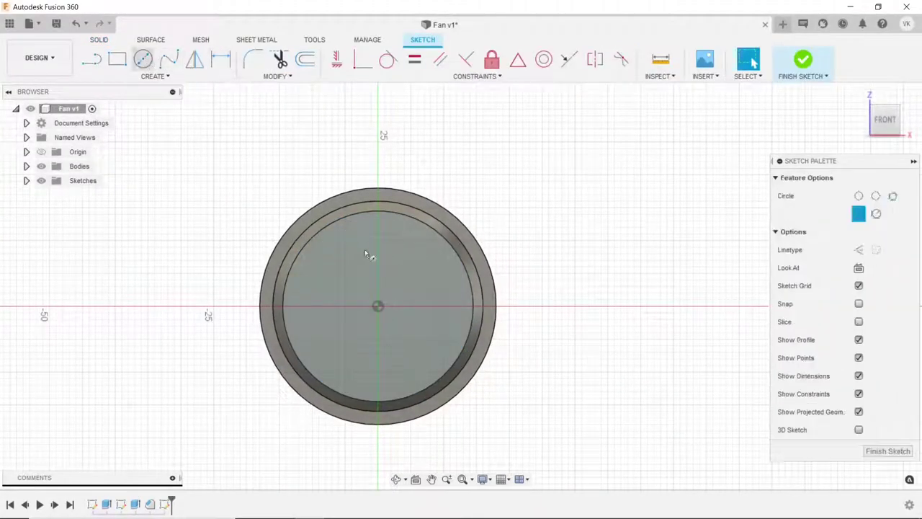
click(378, 306)
click(382, 251)
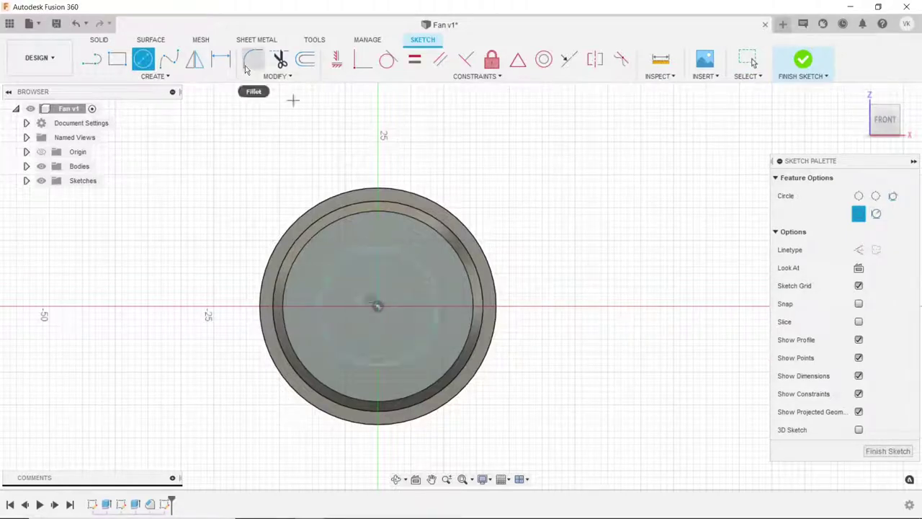
key(d)
click(376, 255)
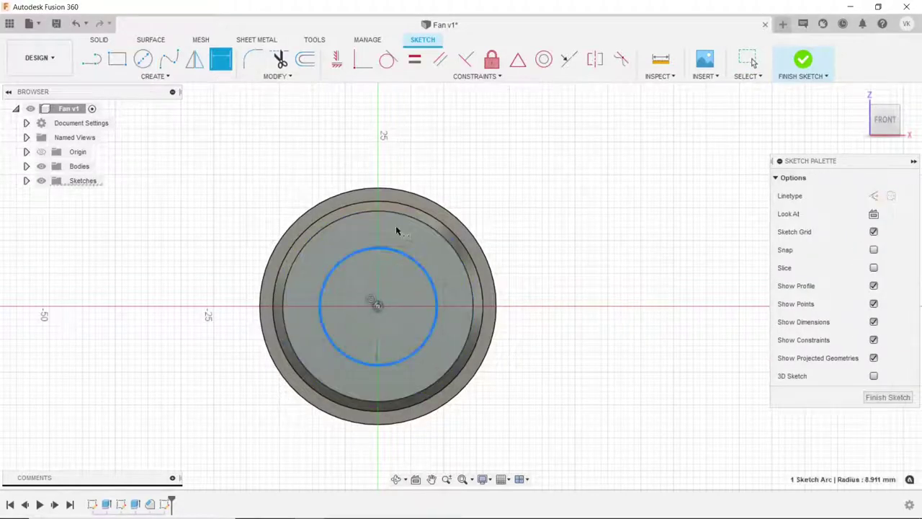
click(458, 193)
text(24.5)
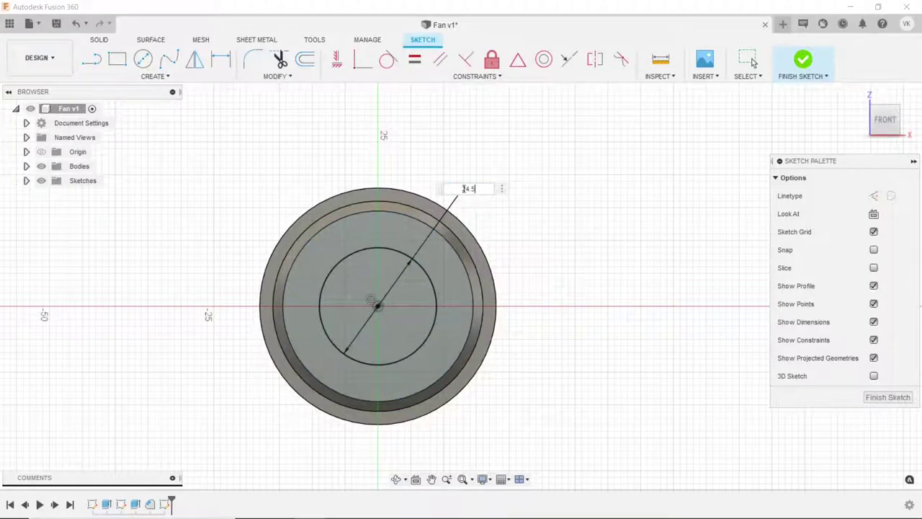
key(Return)
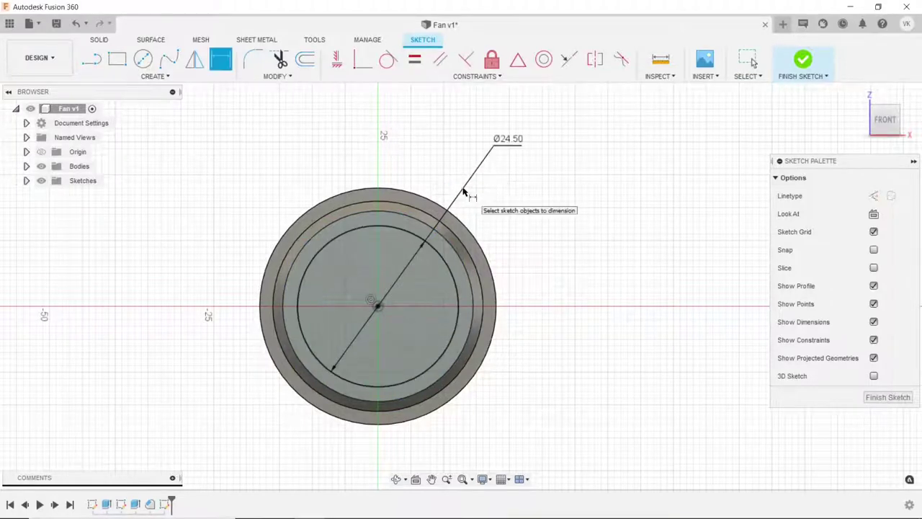
- Extrude the 24.5 mm circle 8 mm joined to the body, then save the design
click(99, 40)
click(117, 59)
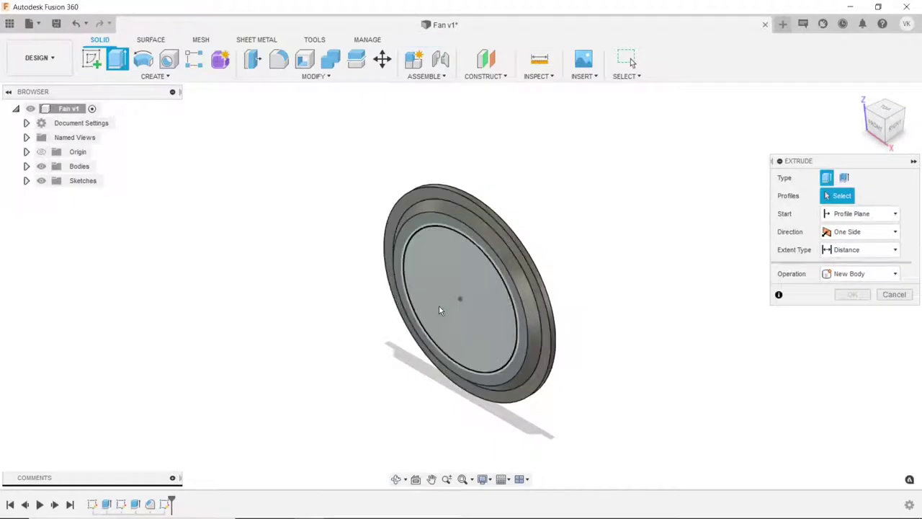
click(439, 306)
text(8)
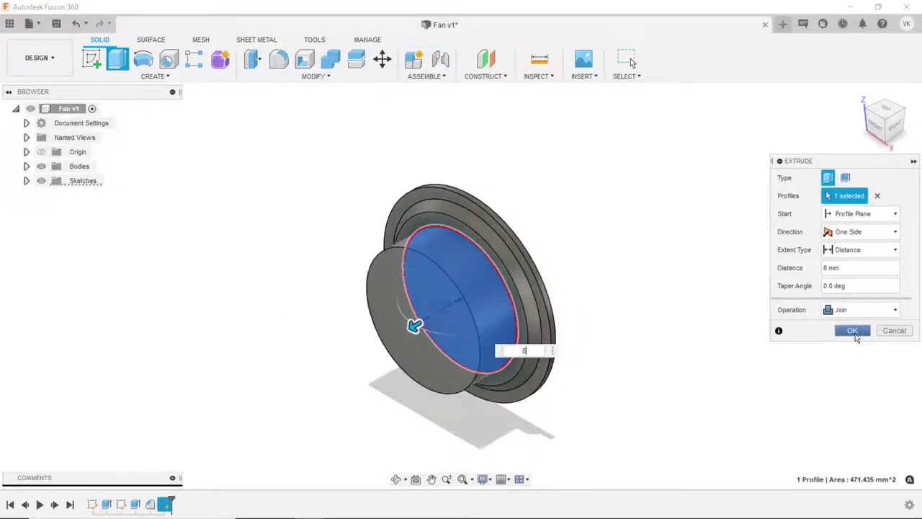
click(855, 333)
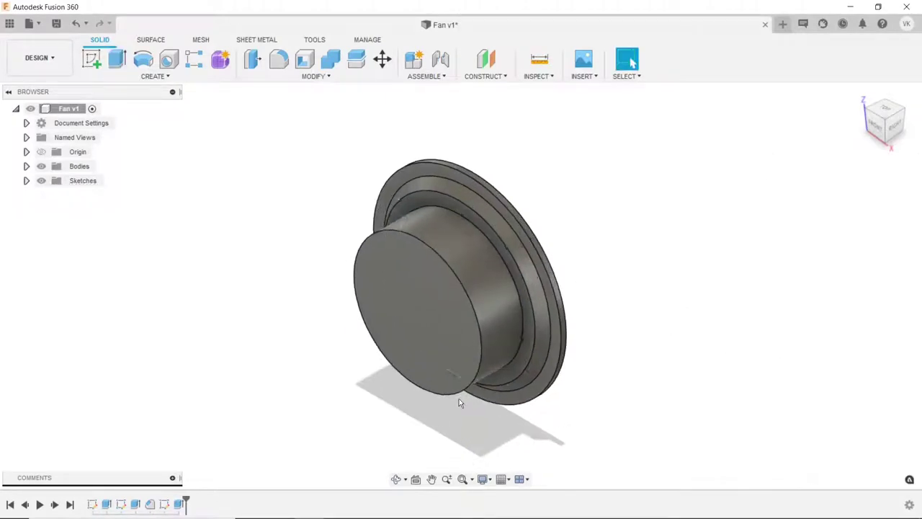
key(ctrl+s)
- Fillet the hub's front circular edge with a 0.5 mm radius
key(f)
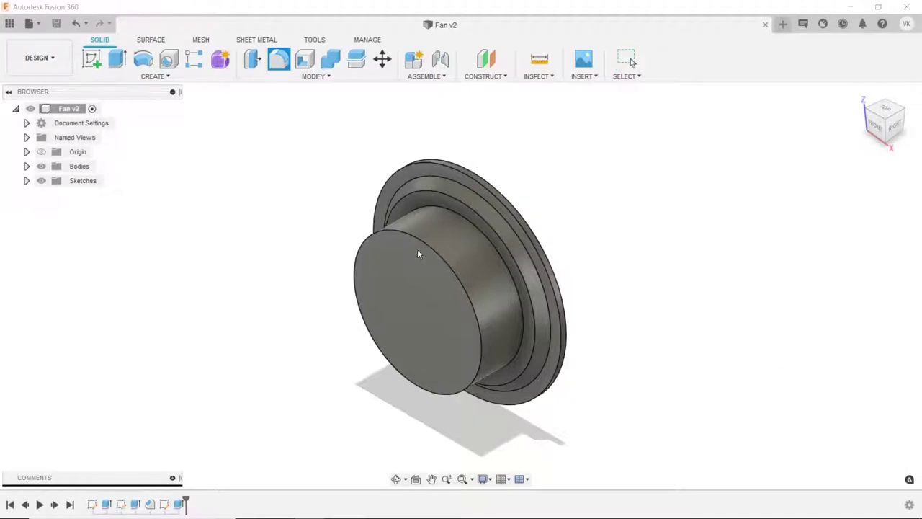
click(421, 245)
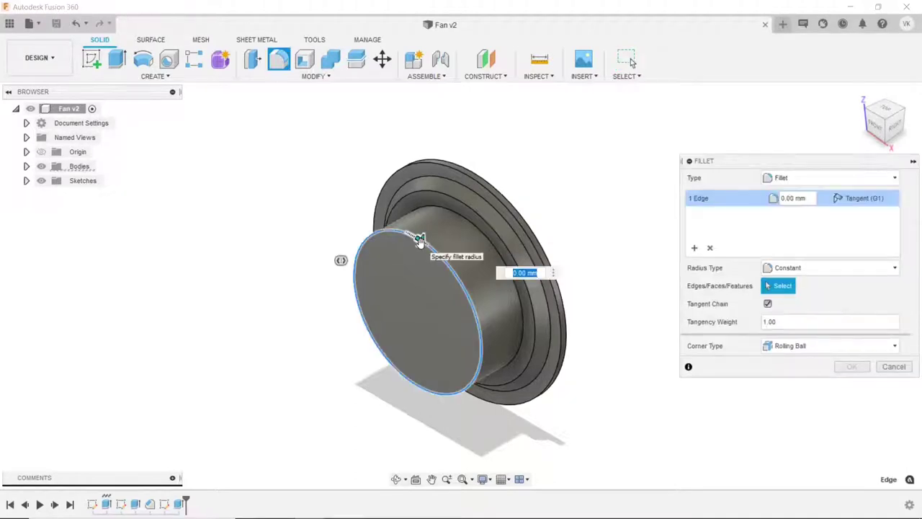
text(0.5)
key(Return)
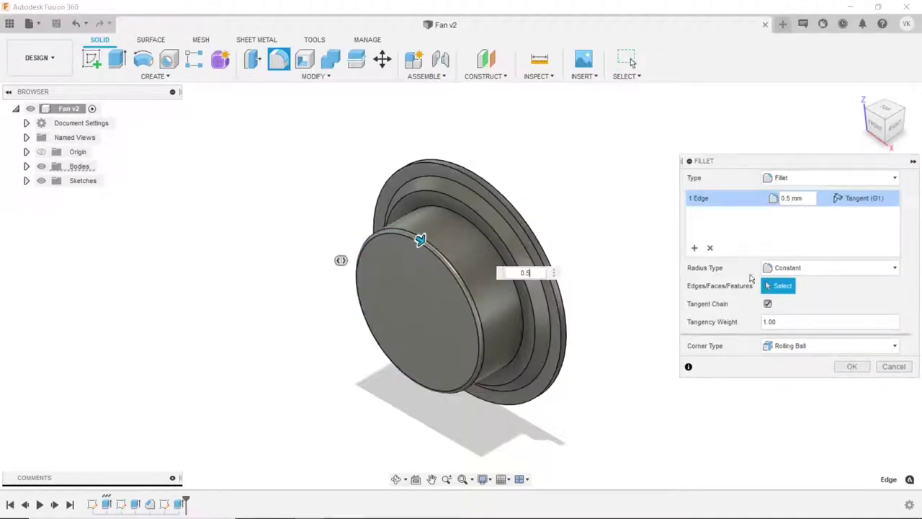
click(848, 366)
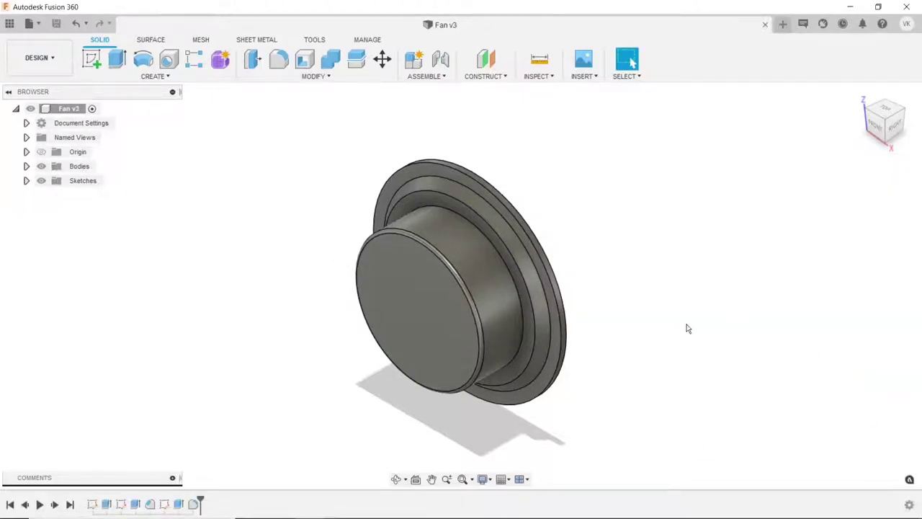
- Orbit to the back, start a sketch on the disc's flat back face, and view it face-on
click(396, 479)
mouse_move(425, 393)
mouse_down()
mouse_move(371, 390)
mouse_move(389, 391)
mouse_up()
key(Escape)
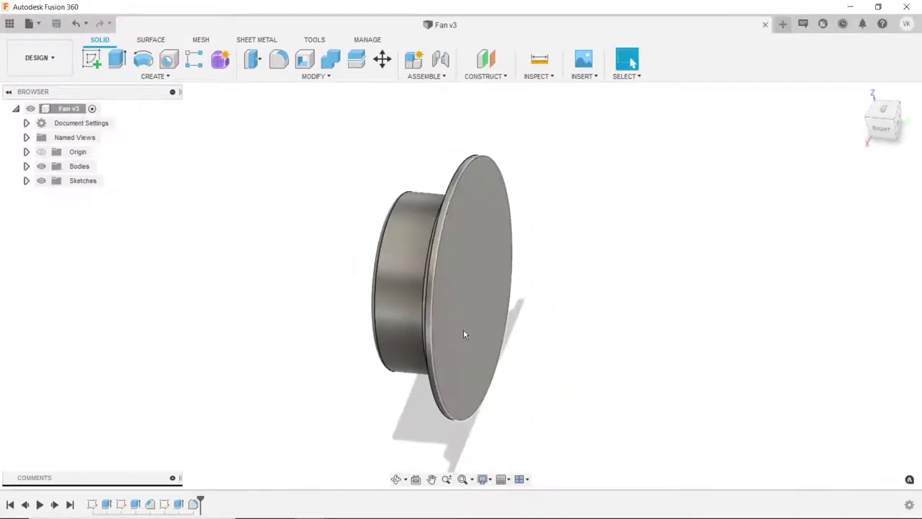
click(463, 329)
click(92, 59)
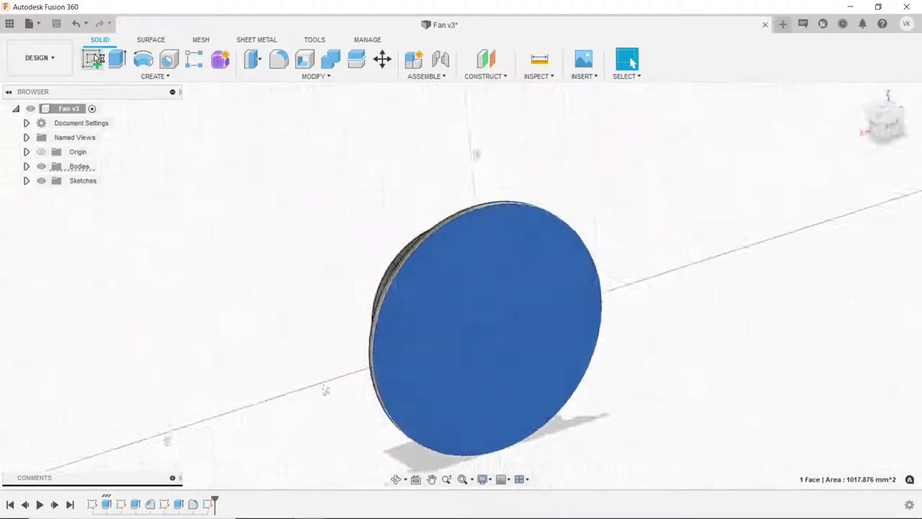
click(398, 479)
mouse_move(409, 303)
mouse_down()
mouse_move(467, 328)
mouse_move(566, 346)
mouse_move(567, 412)
mouse_up()
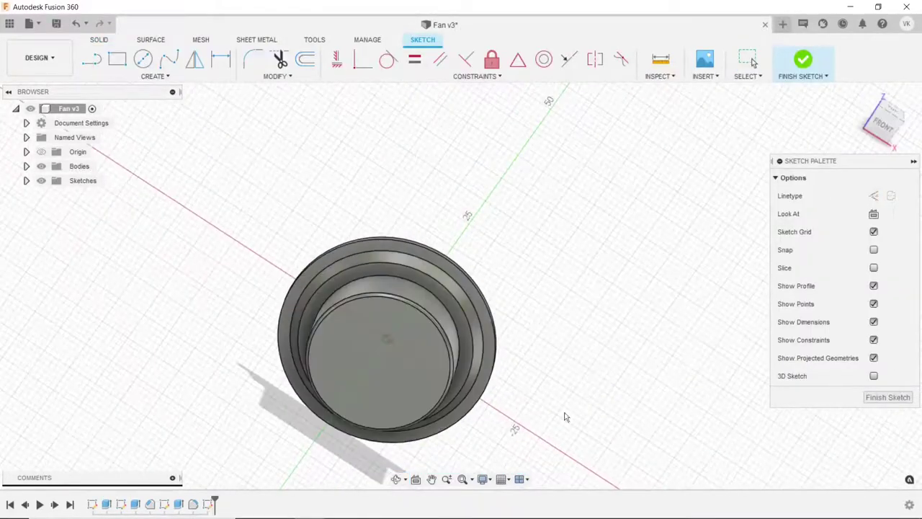
click(398, 479)
click(401, 356)
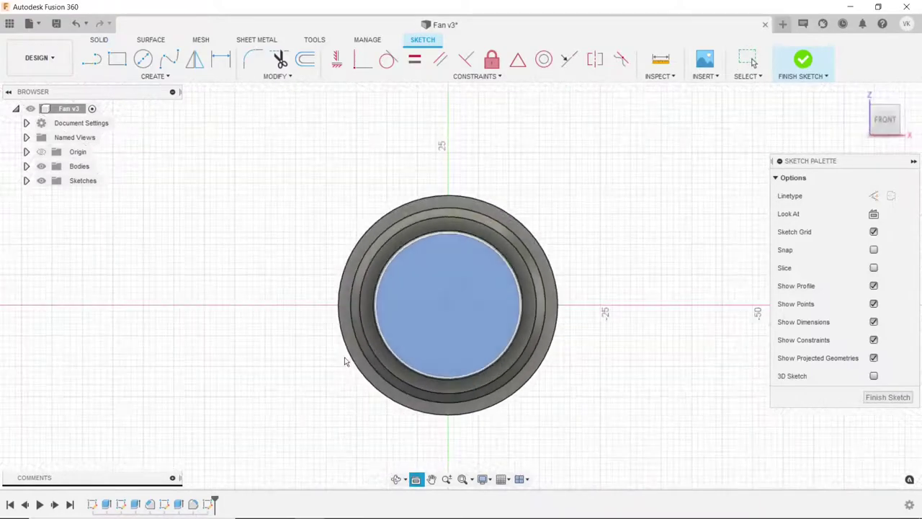
scroll(585, 227, up, 3)
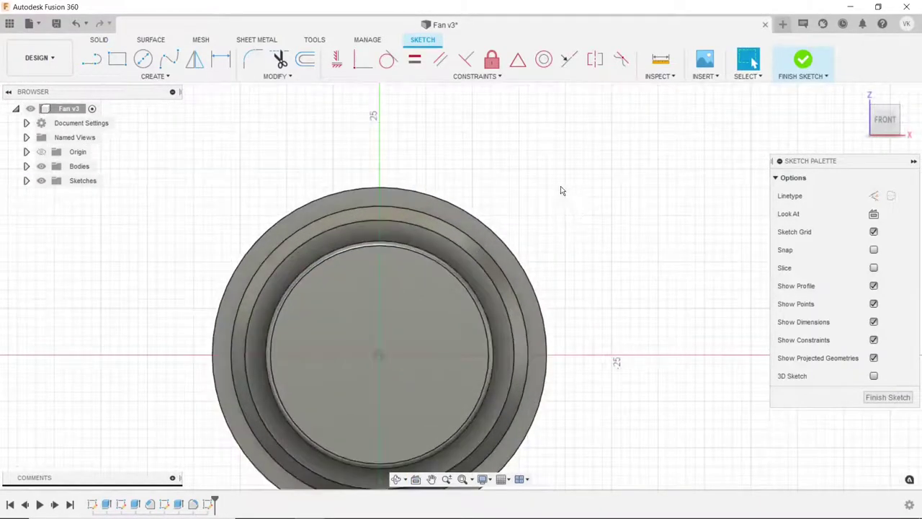
- Draw an origin-centred circle, dimension it to 39 mm, and make it construction geometry
click(143, 58)
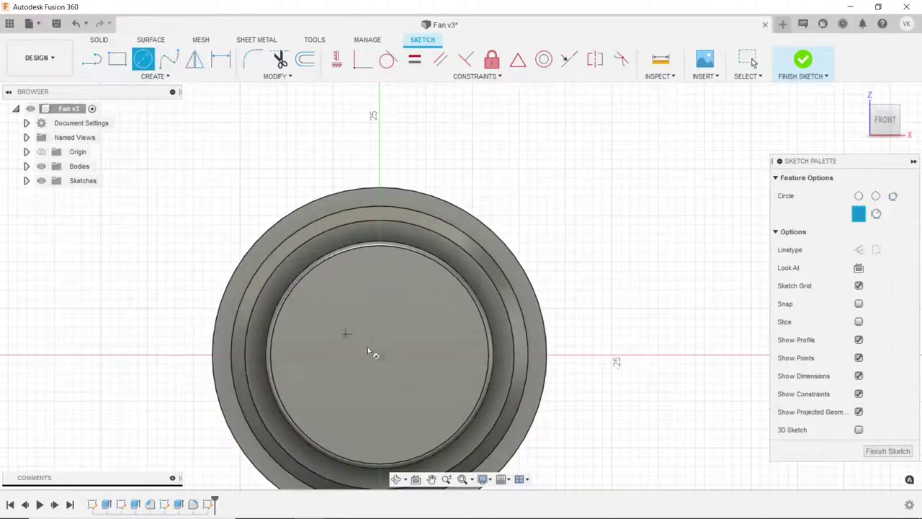
click(382, 360)
click(387, 162)
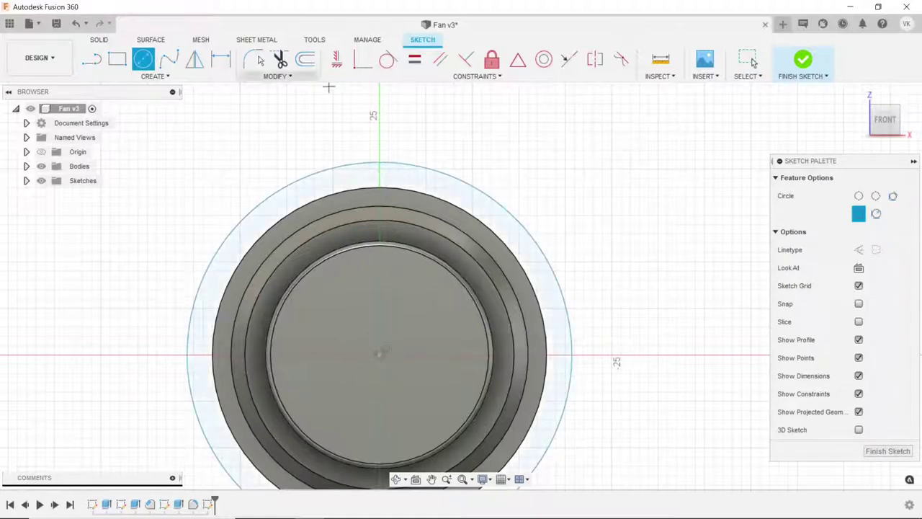
click(222, 59)
click(440, 171)
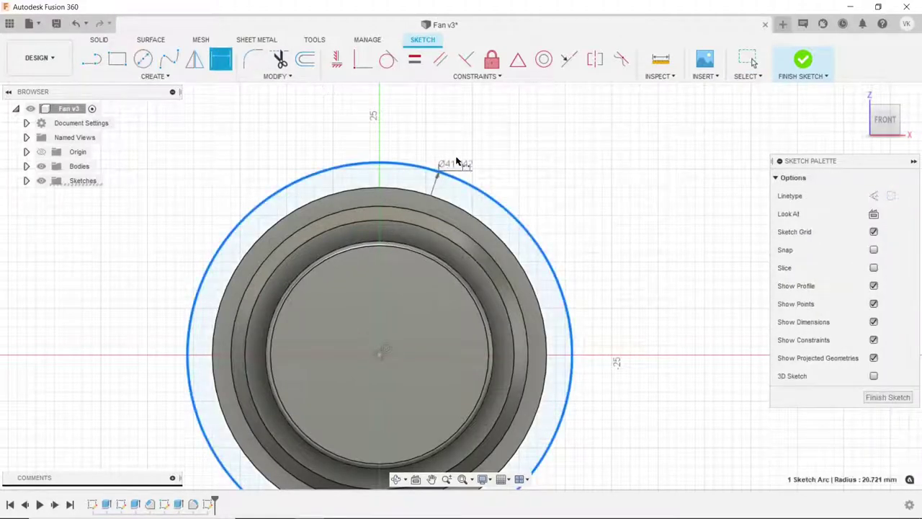
click(457, 161)
text(3)
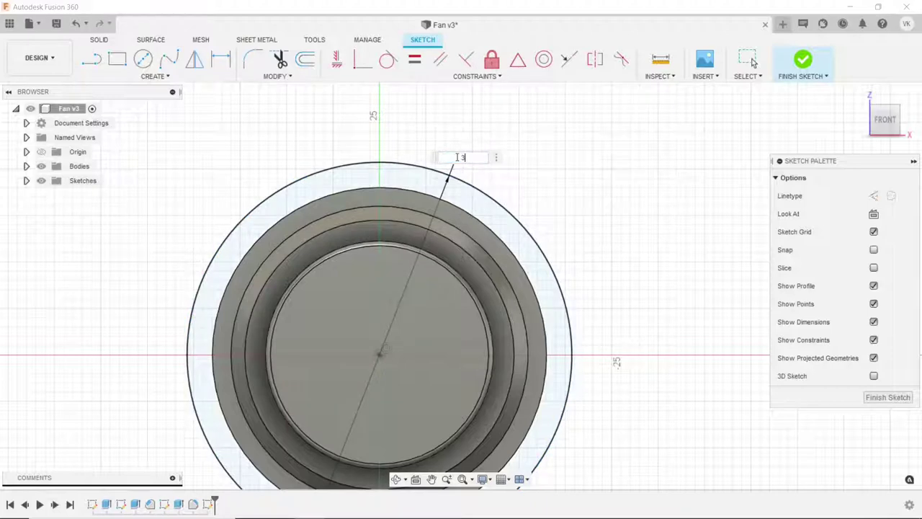
text(9)
key(Return)
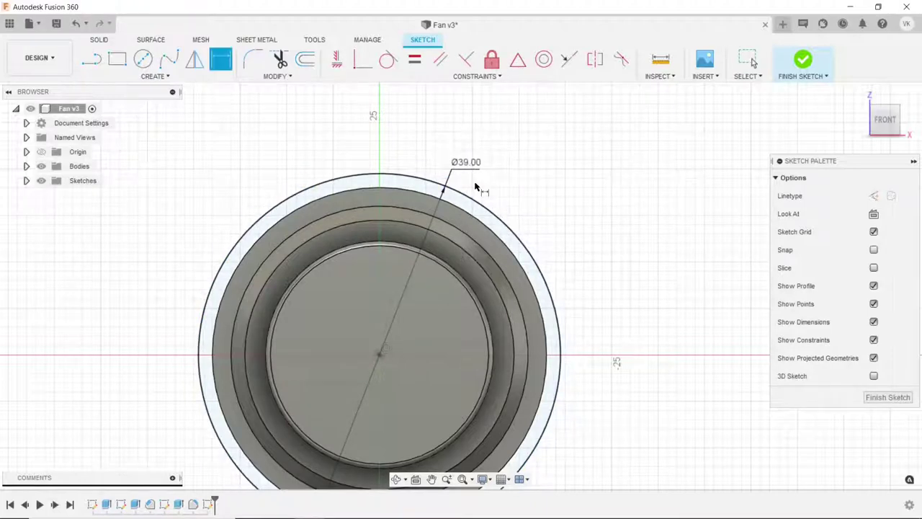
key(Escape)
click(488, 204)
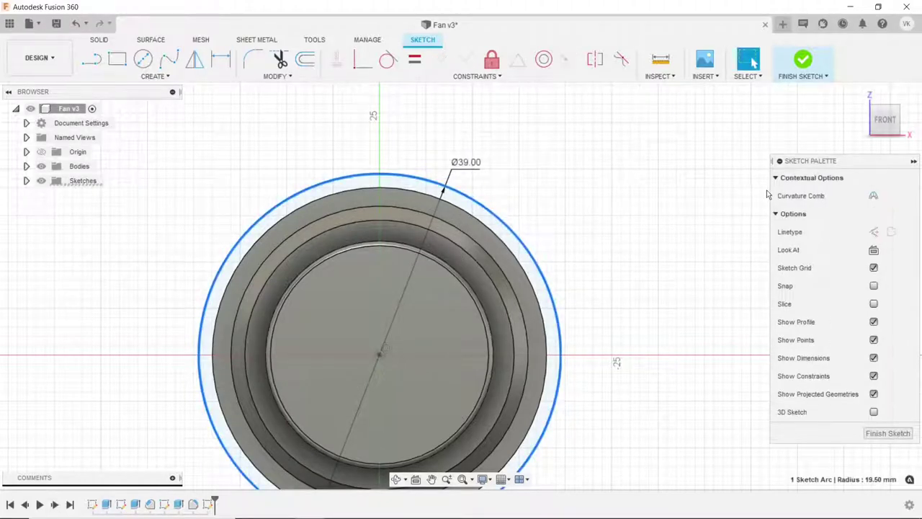
click(874, 232)
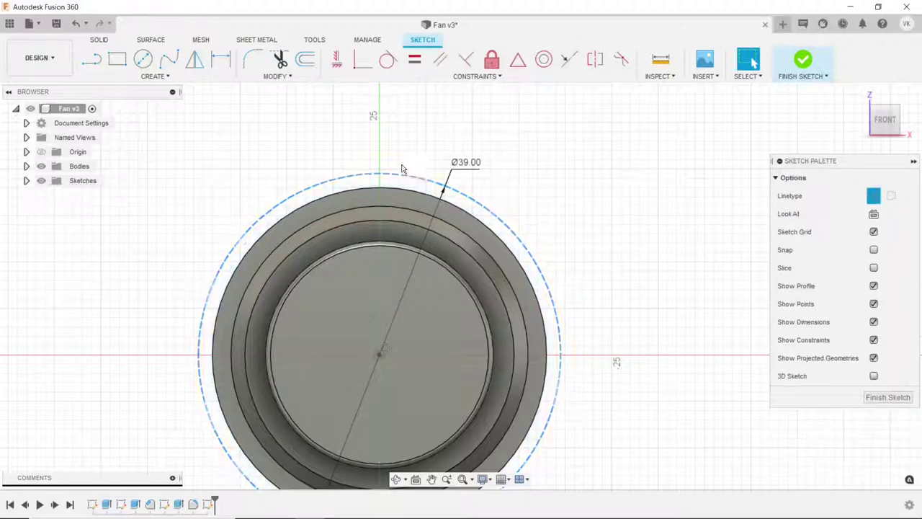
scroll(394, 161, down, 2)
- Add a second origin-centred circle dimensioned to 29 mm
click(143, 59)
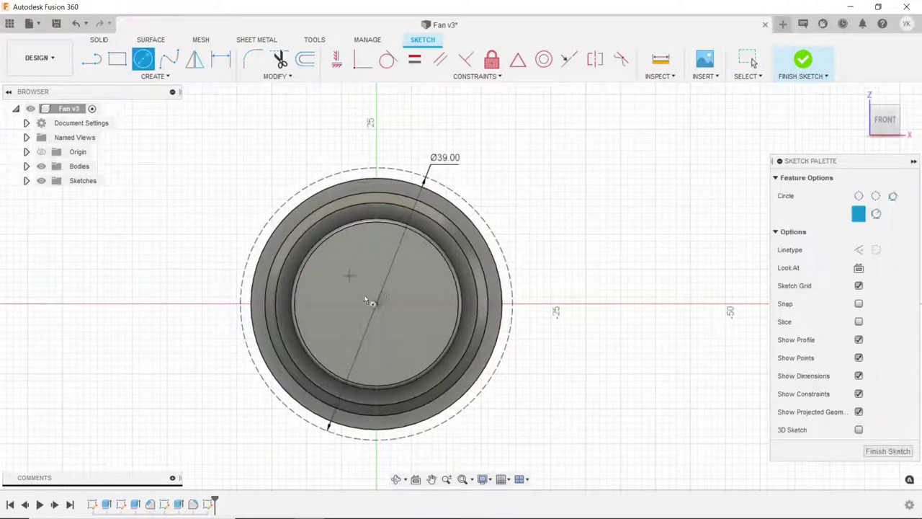
click(375, 303)
key(Escape)
key(d)
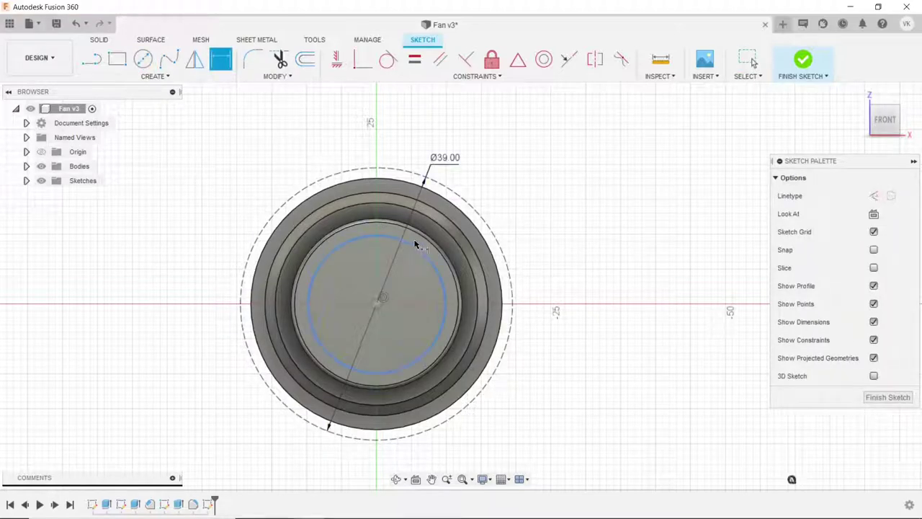
click(415, 245)
click(532, 214)
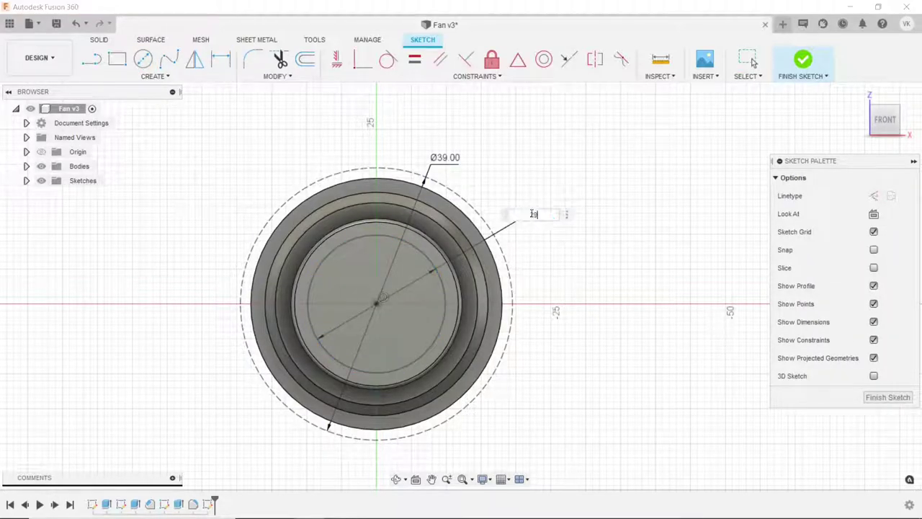
key(Return)
key(Escape)
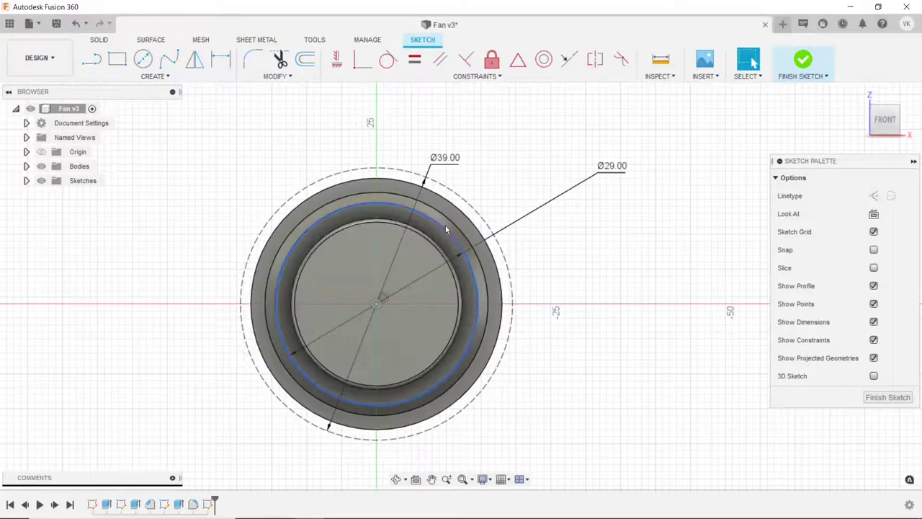
click(446, 229)
click(598, 269)
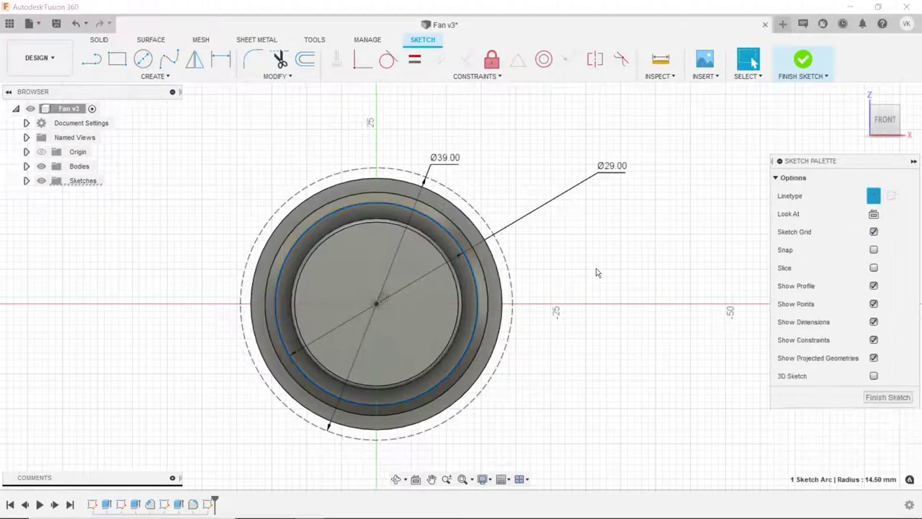
scroll(408, 151, up, 3)
scroll(408, 152, up, 2)
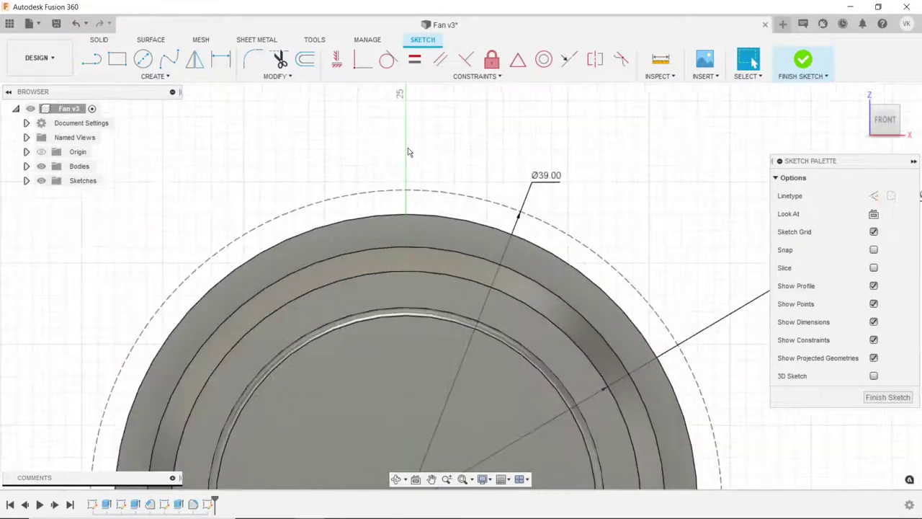
- Draw a vertical construction line from the centre up to the dashed Ø39 mm circle
click(91, 59)
scroll(327, 149, down, 2)
scroll(327, 149, down, 1)
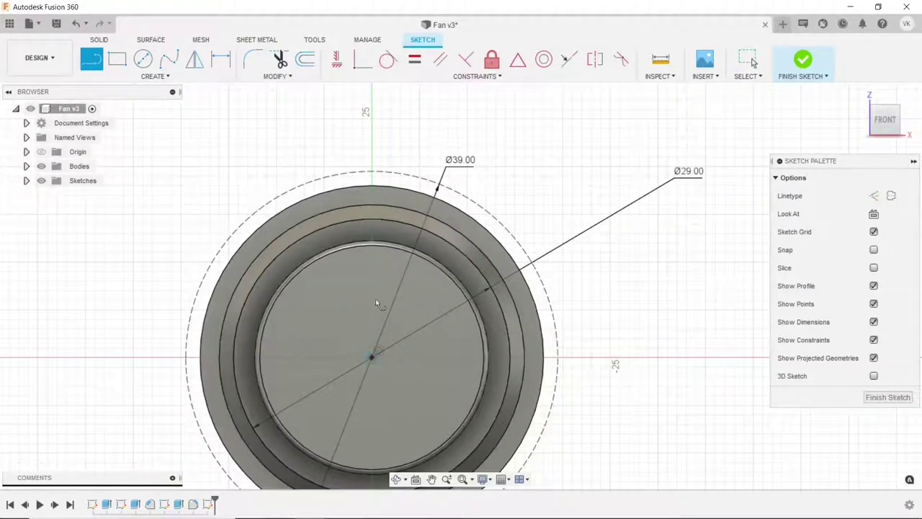
click(371, 353)
key(Escape)
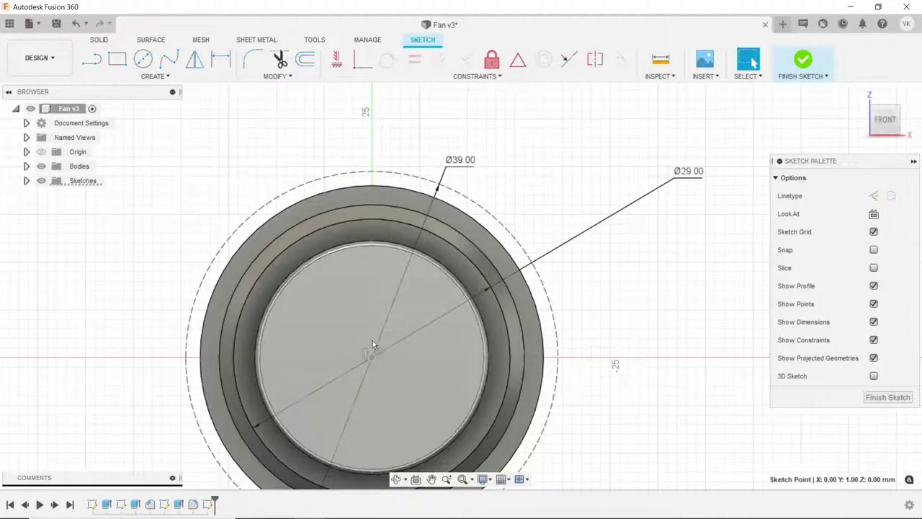
click(371, 142)
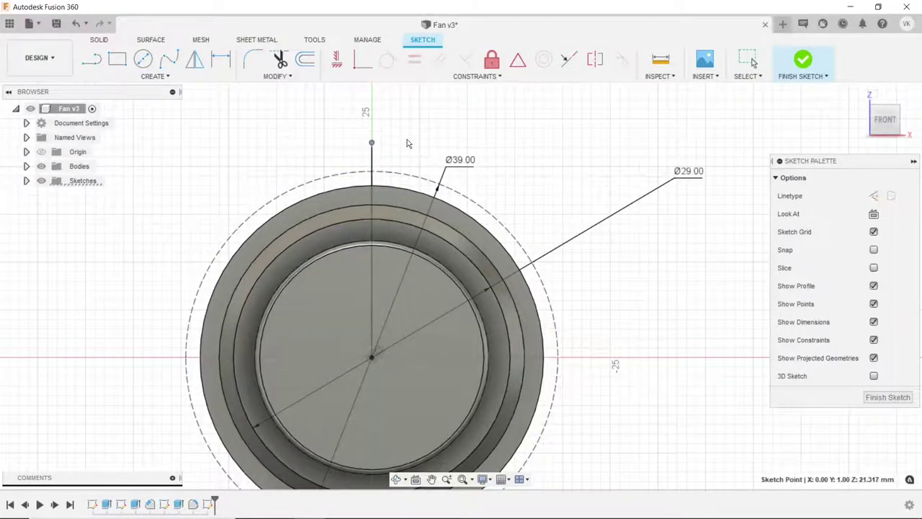
click(372, 156)
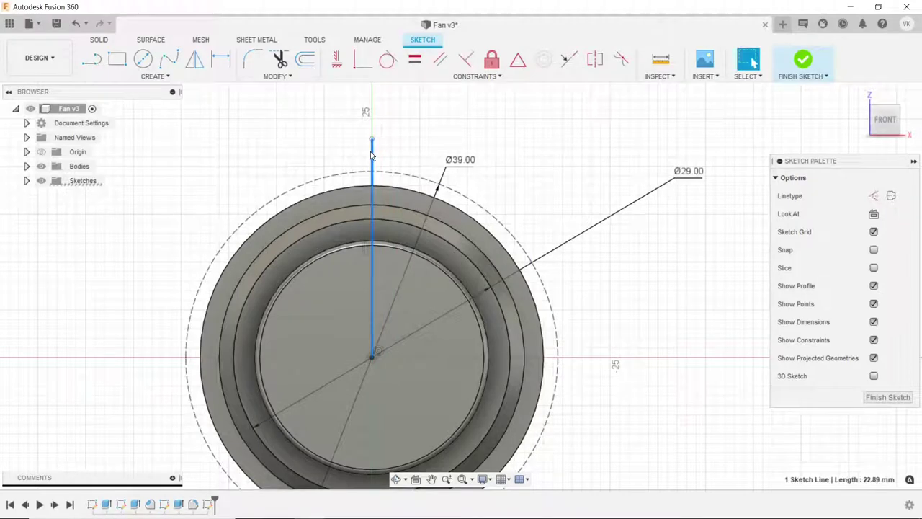
drag(373, 140, 378, 164)
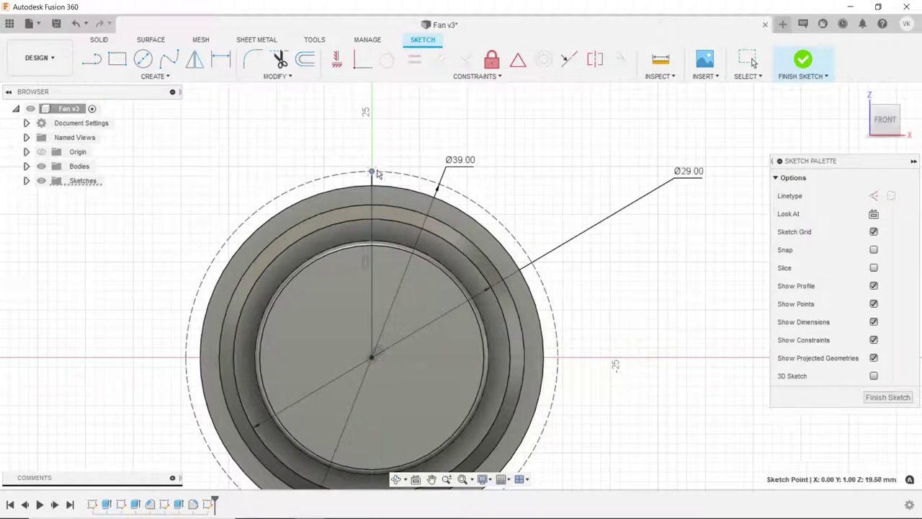
click(373, 185)
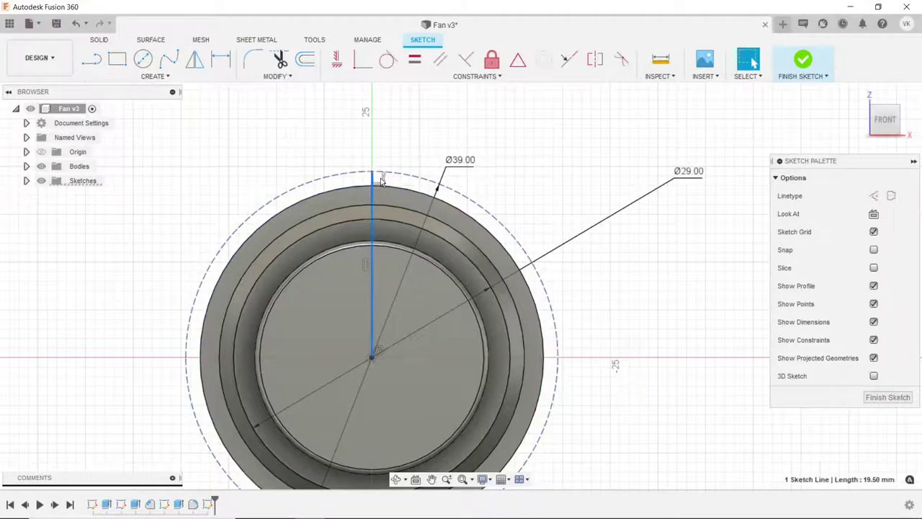
click(874, 195)
click(601, 260)
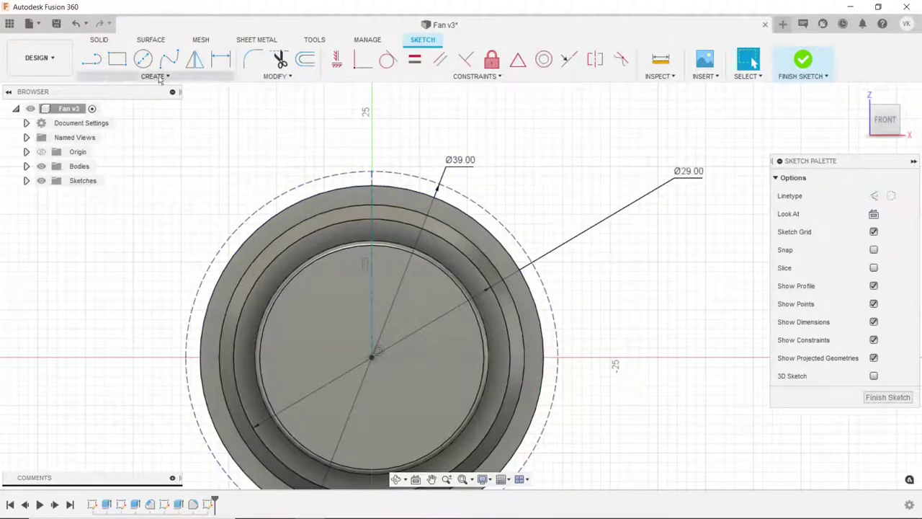
- Add a slanted construction line from the circle's top, dimensioned 10° from the vertical line
click(99, 67)
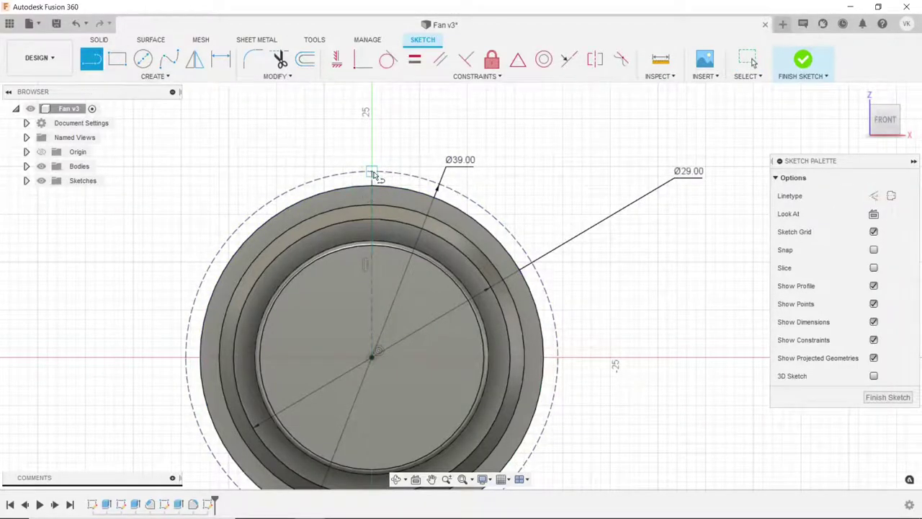
click(373, 174)
click(400, 287)
key(Escape)
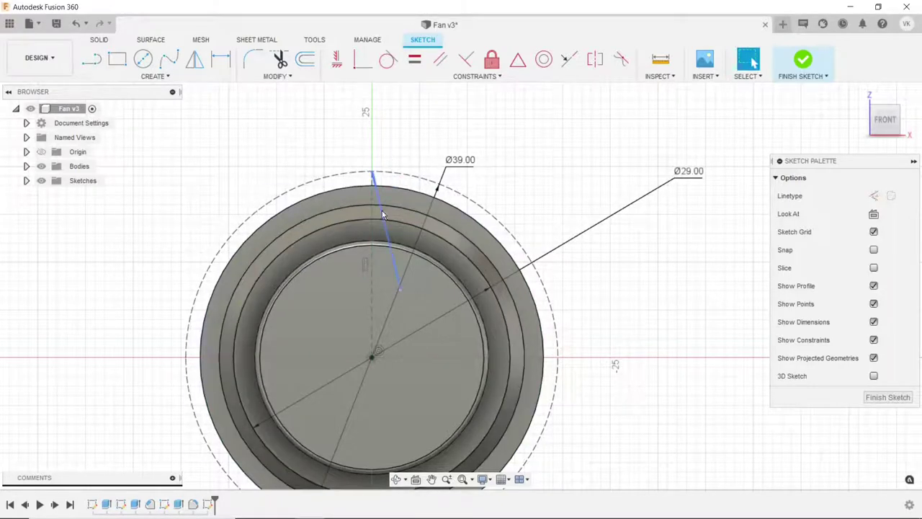
click(392, 211)
click(872, 199)
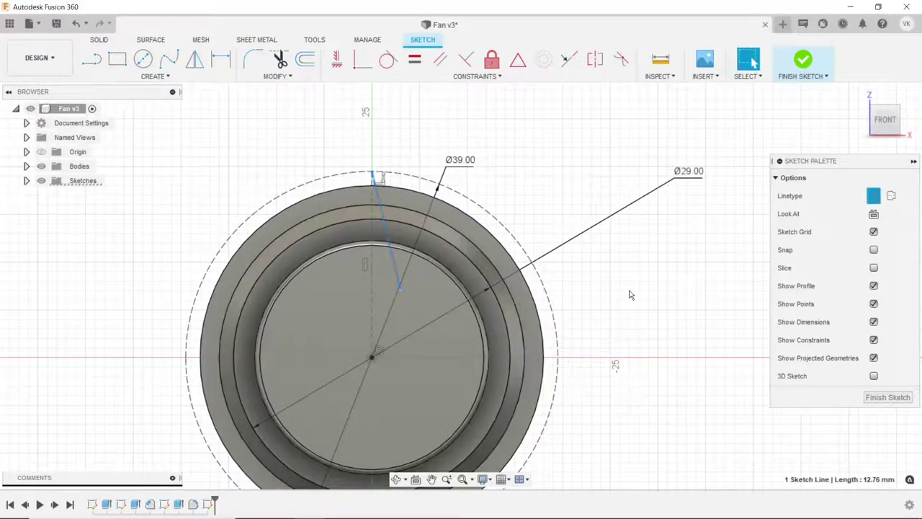
click(627, 292)
click(221, 59)
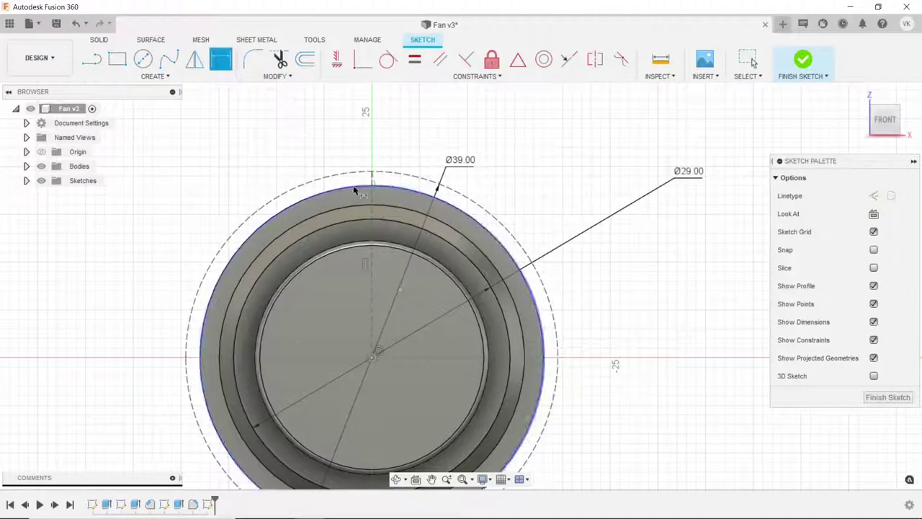
click(375, 215)
click(384, 265)
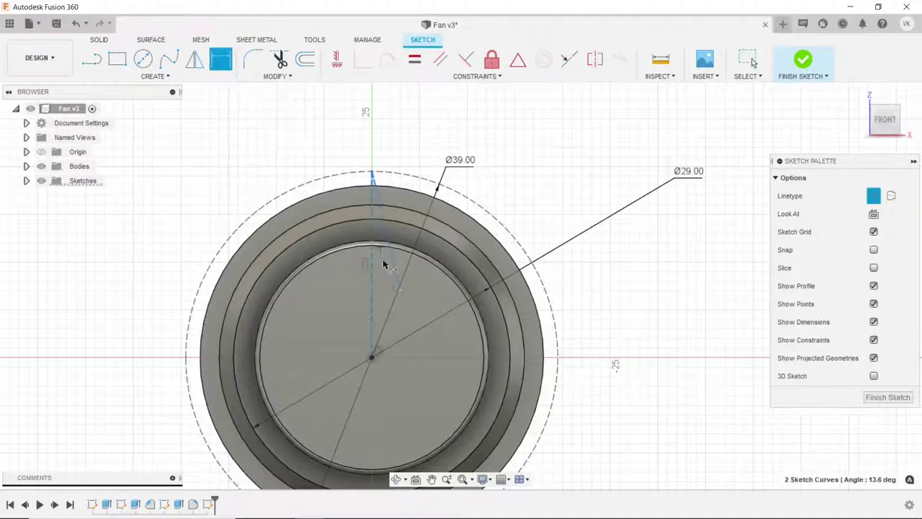
click(385, 273)
text(10)
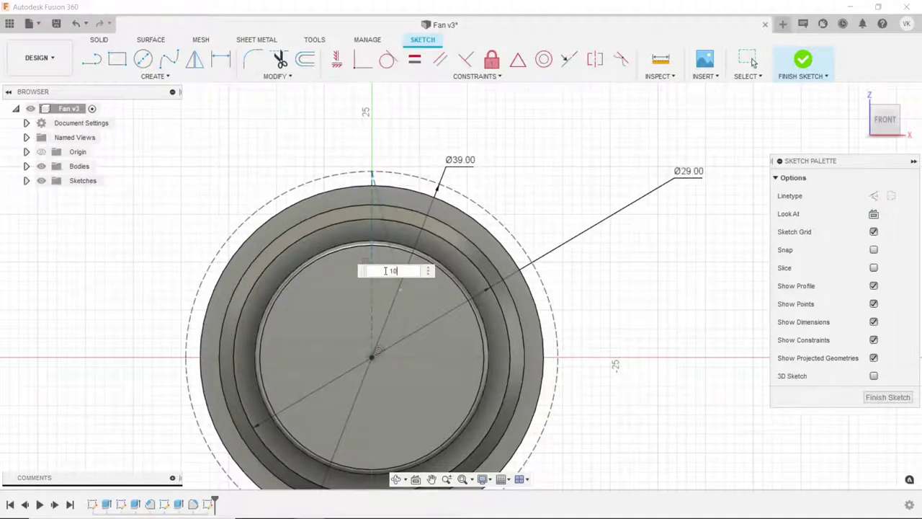
key(Return)
- Draw a three-point arc from the Ø39 mm circle's top to the 10° line, closing the outlet profile
scroll(390, 260, up, 2)
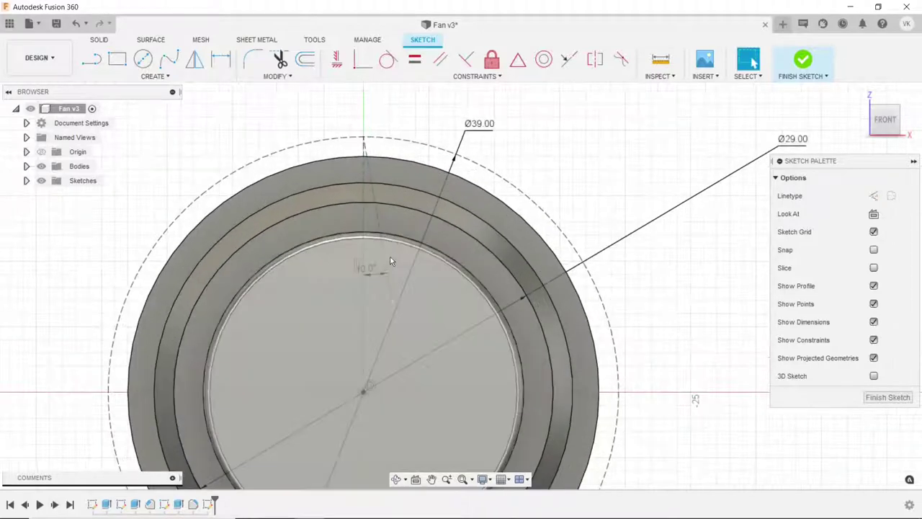
key(t)
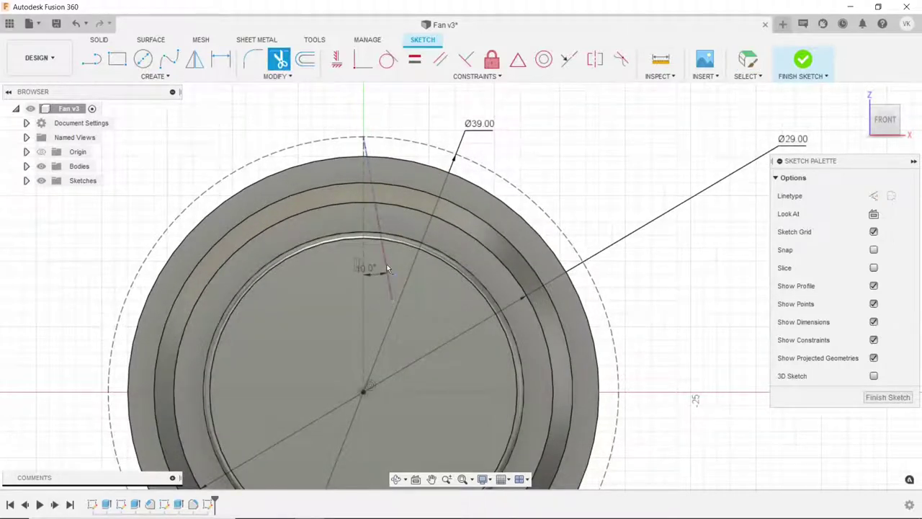
key(Escape)
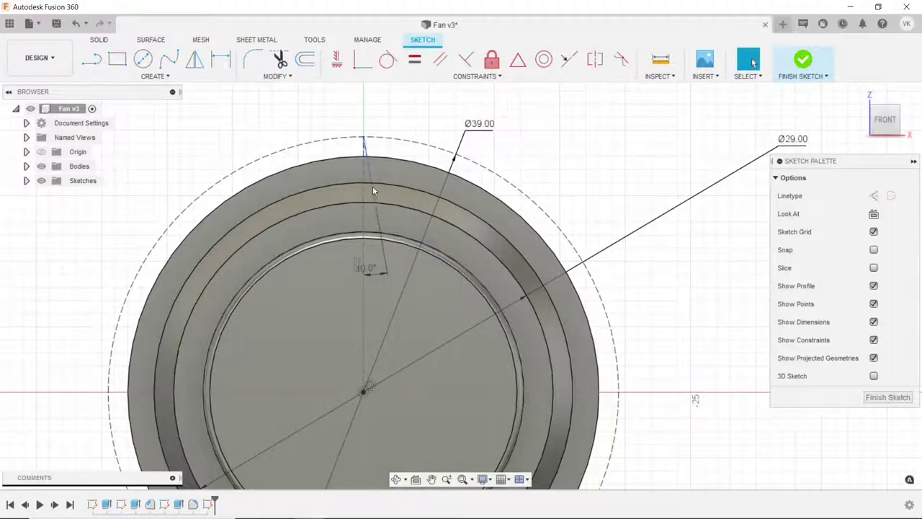
click(366, 164)
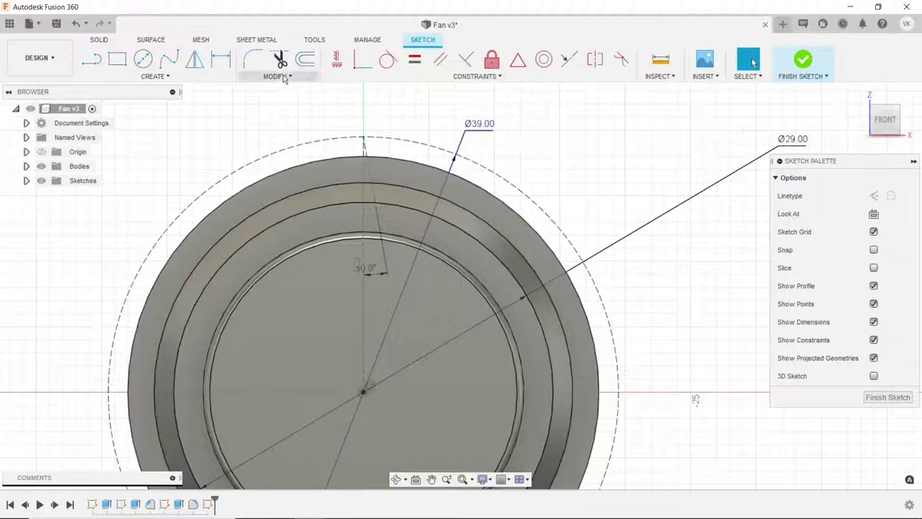
click(168, 75)
mouse_move(98, 129)
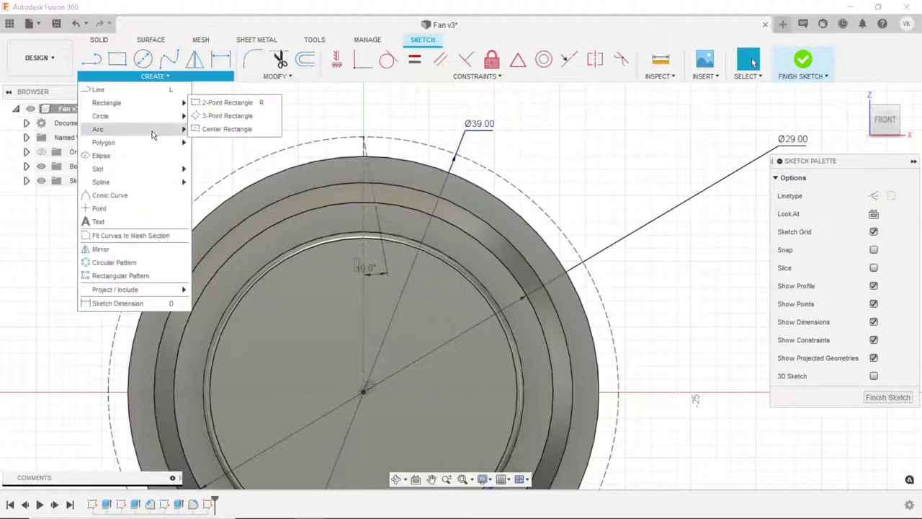
click(204, 134)
scroll(385, 126, up, 2)
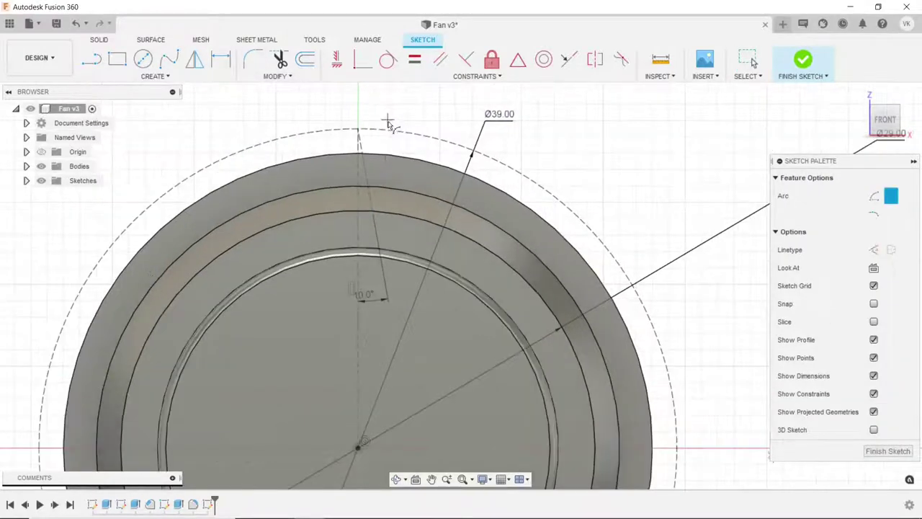
scroll(386, 126, up, 2)
scroll(368, 142, up, 2)
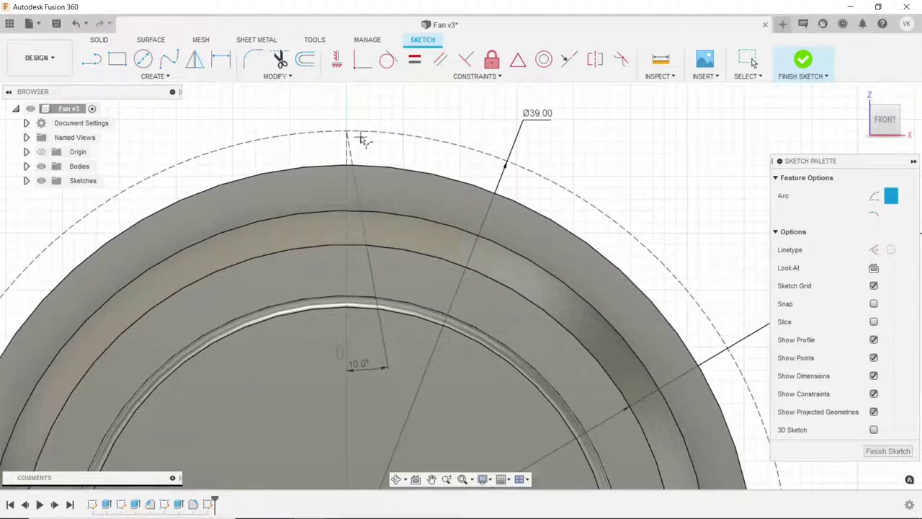
click(347, 133)
click(153, 76)
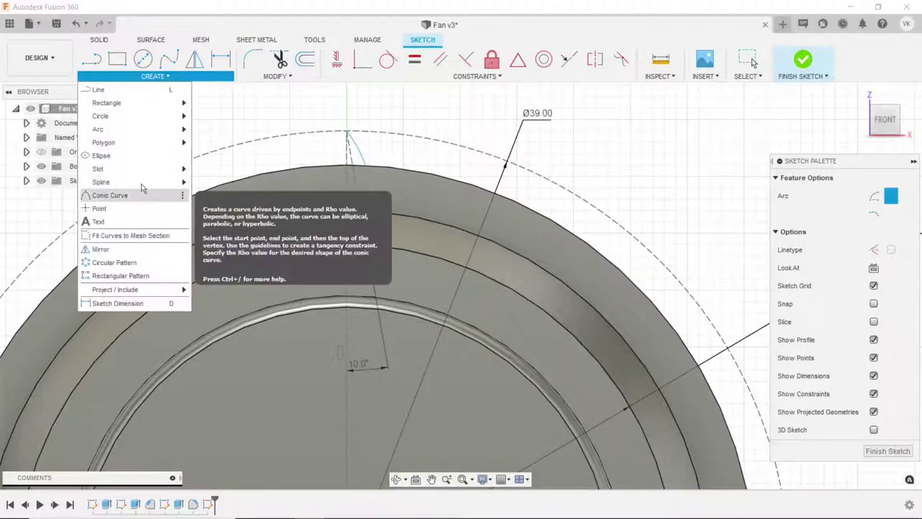
click(209, 130)
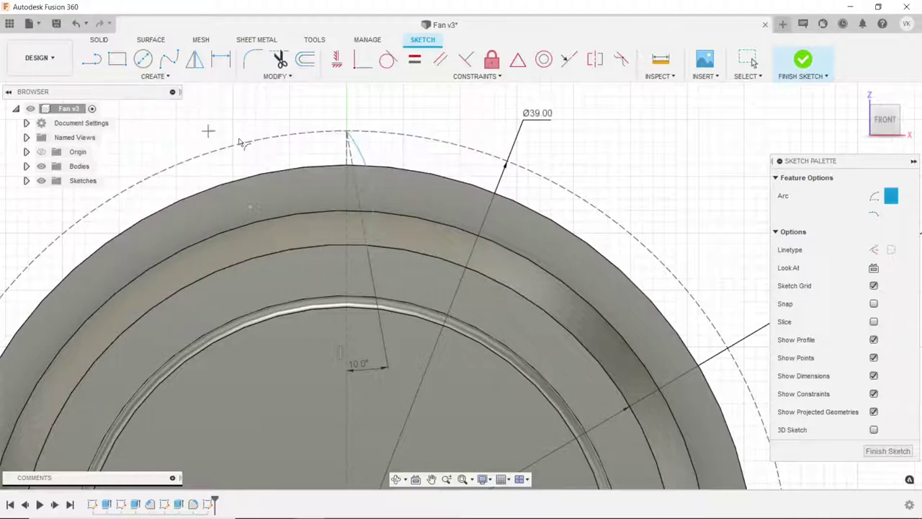
click(346, 132)
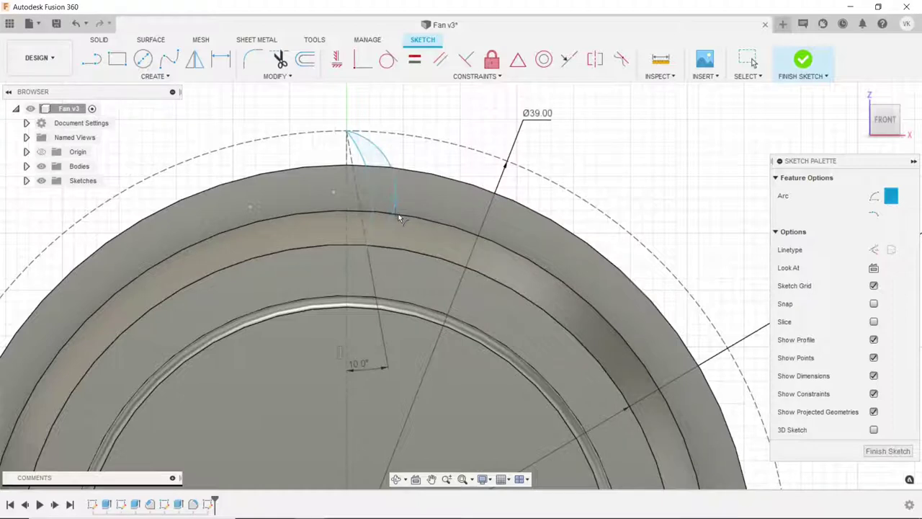
- Exit the arc tool and switch to the SOLID modelling tools
key(Escape)
scroll(320, 169, down, 3)
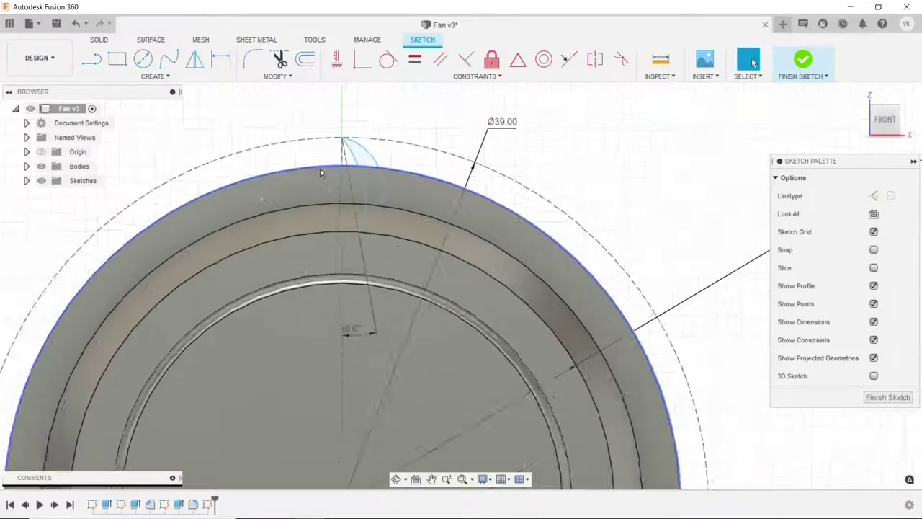
scroll(320, 168, down, 3)
click(103, 42)
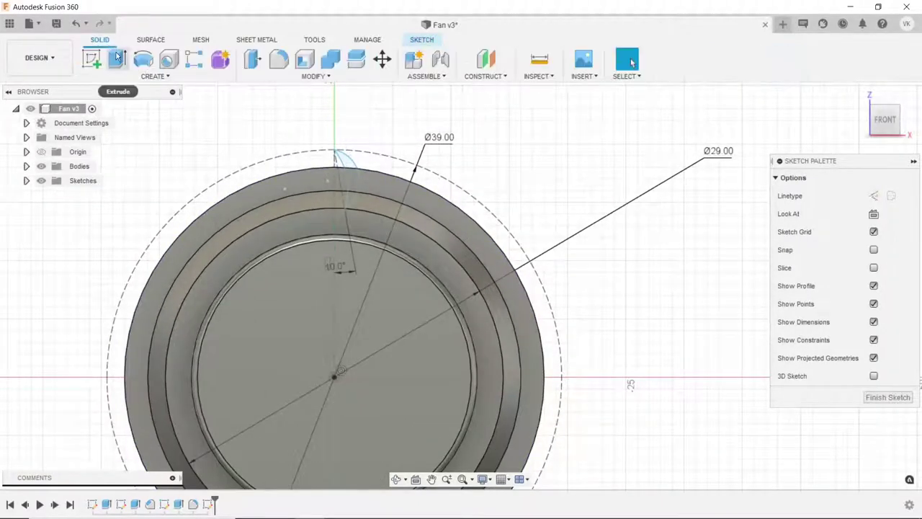
- Start an extrude and select the top arc and inner arc sliver blade profiles
click(119, 58)
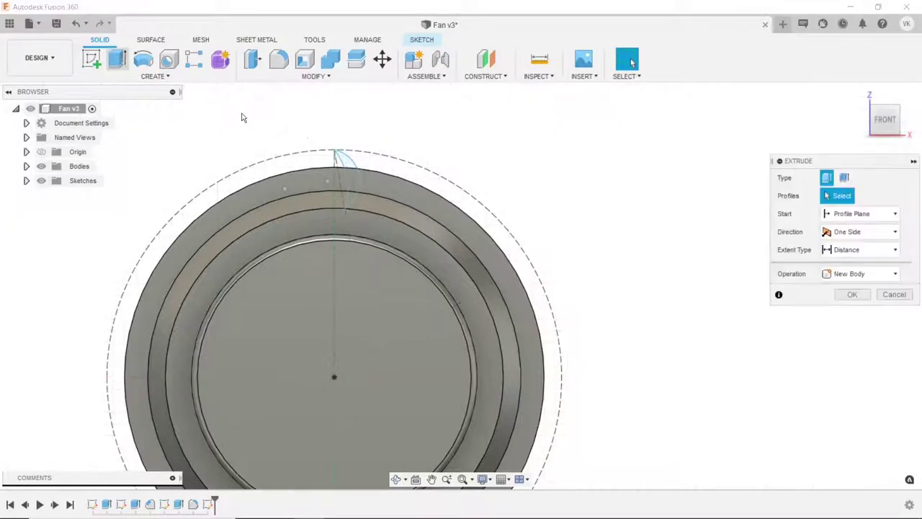
click(344, 160)
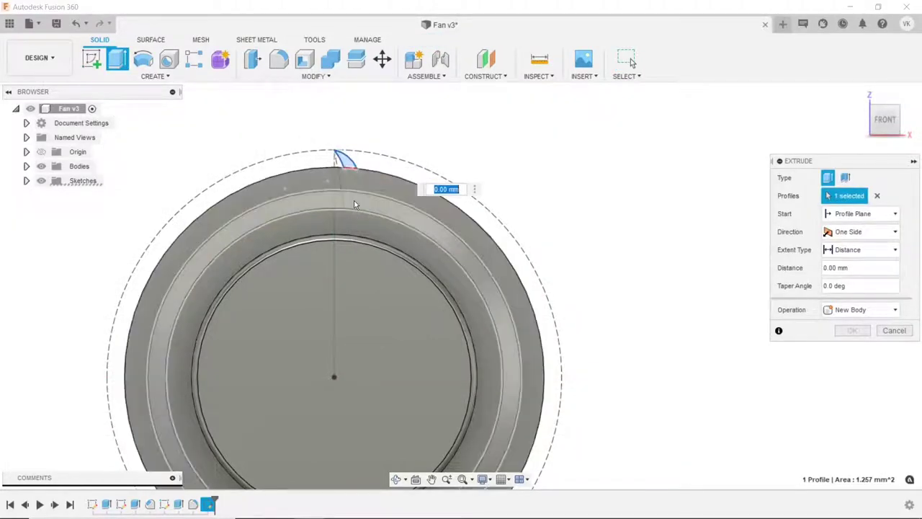
click(397, 480)
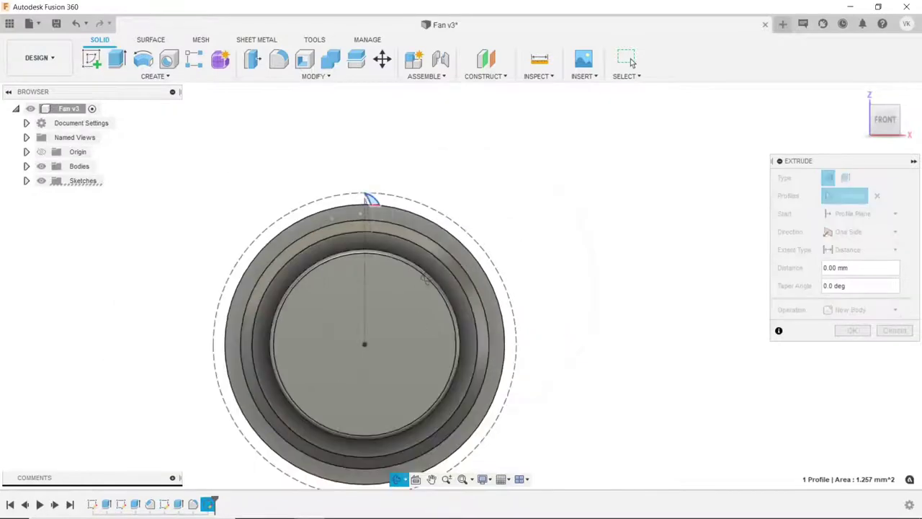
mouse_move(418, 288)
mouse_down()
mouse_move(384, 283)
mouse_move(300, 305)
mouse_up()
key(Escape)
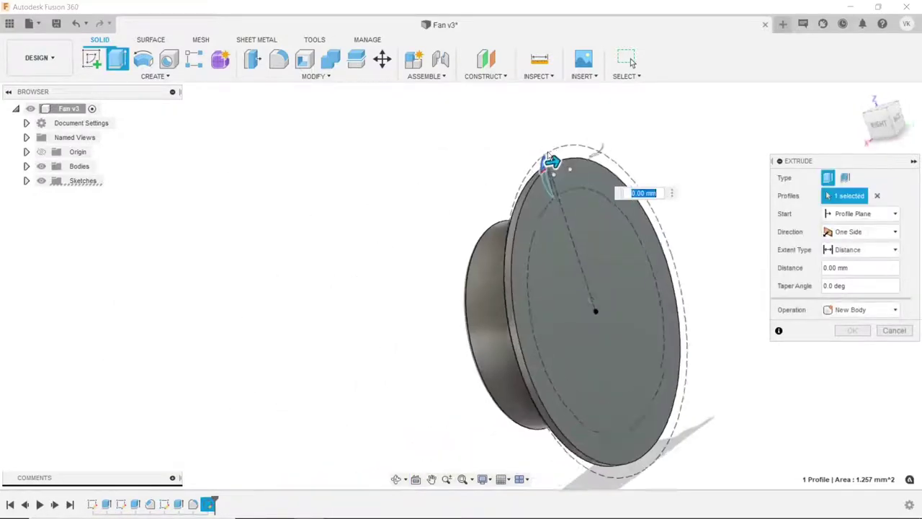
scroll(556, 195, up, 3)
click(537, 205)
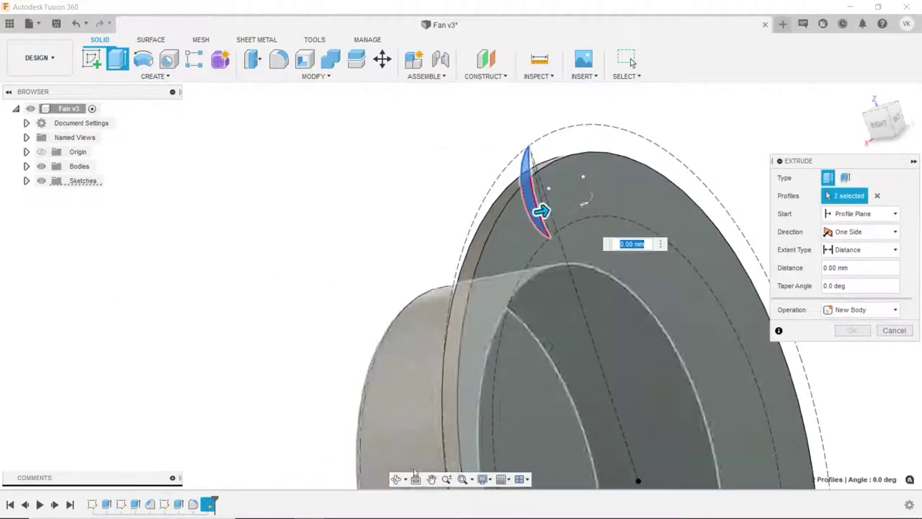
- Extrude the blade profiles -9.2 mm and join them to the fan body
click(398, 480)
mouse_move(422, 267)
mouse_down()
mouse_move(467, 235)
mouse_move(409, 247)
mouse_up()
key(Escape)
text(-9.2)
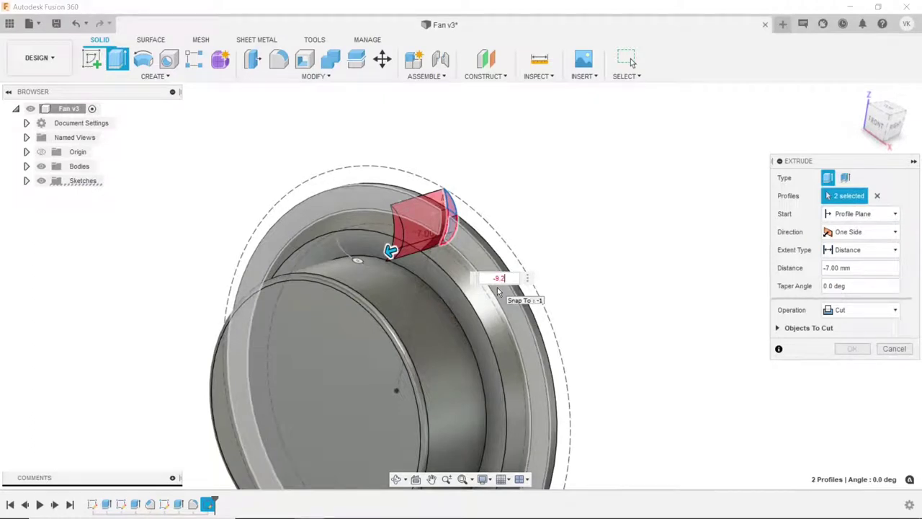
key(Return)
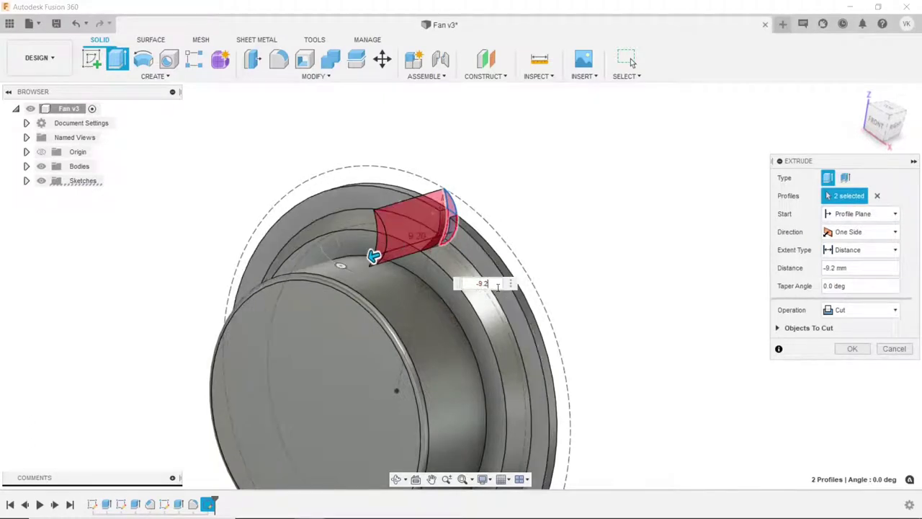
click(841, 312)
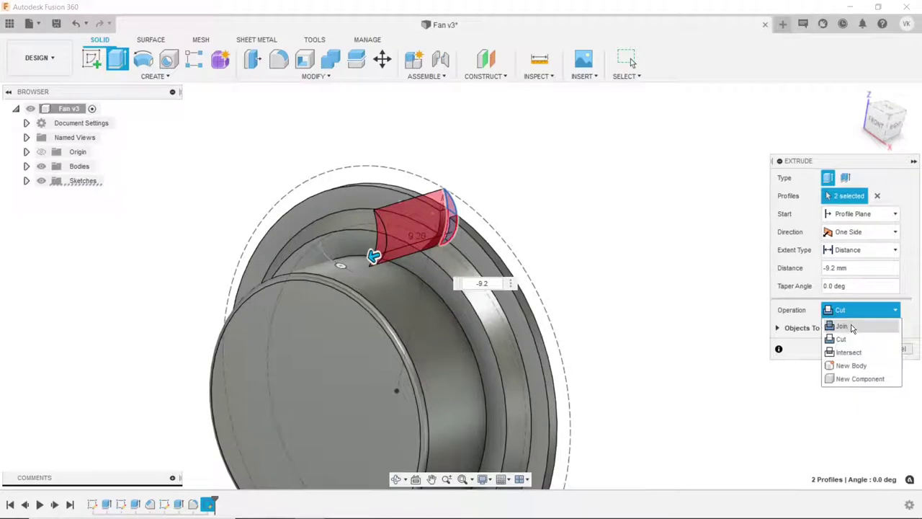
click(852, 328)
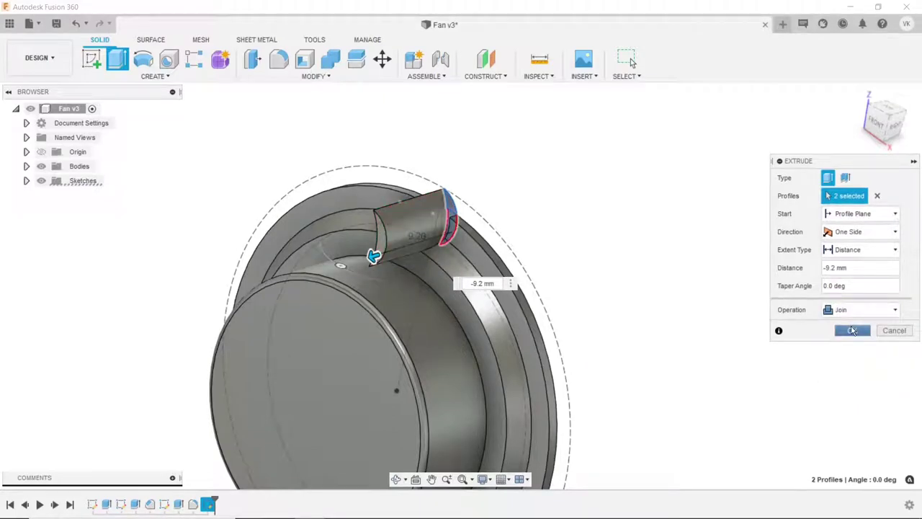
click(852, 330)
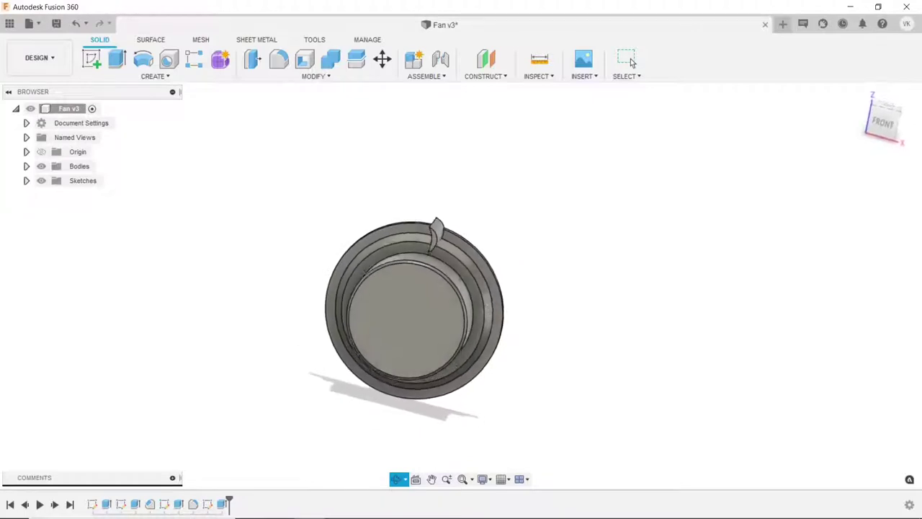
- Circular-pattern the blade extrusion 35 times around the hub's circular edge as axis
shift+middle_drag(374, 314, 371, 315)
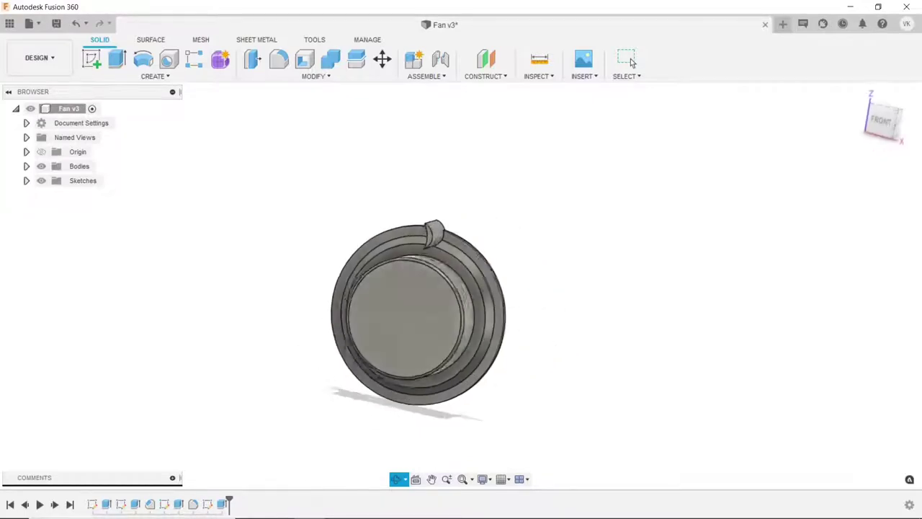
shift+middle_drag(370, 314, 344, 301)
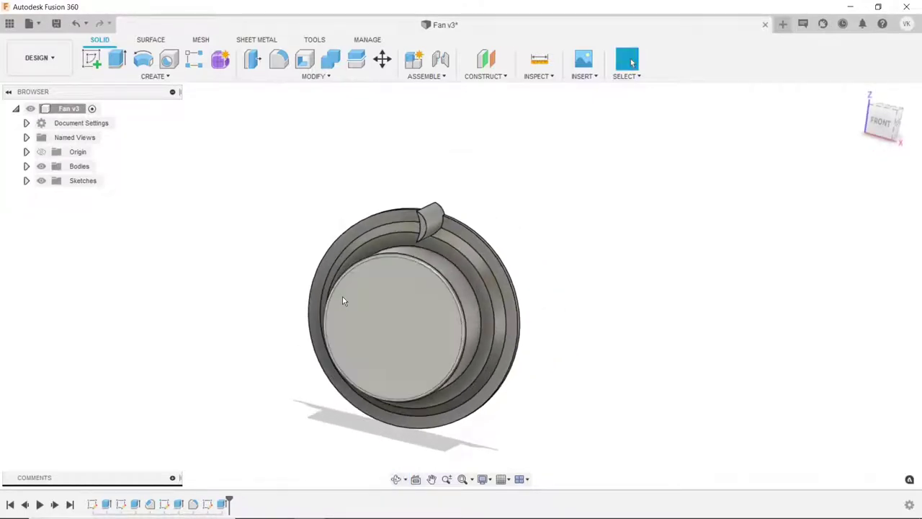
scroll(618, 247, down, 1)
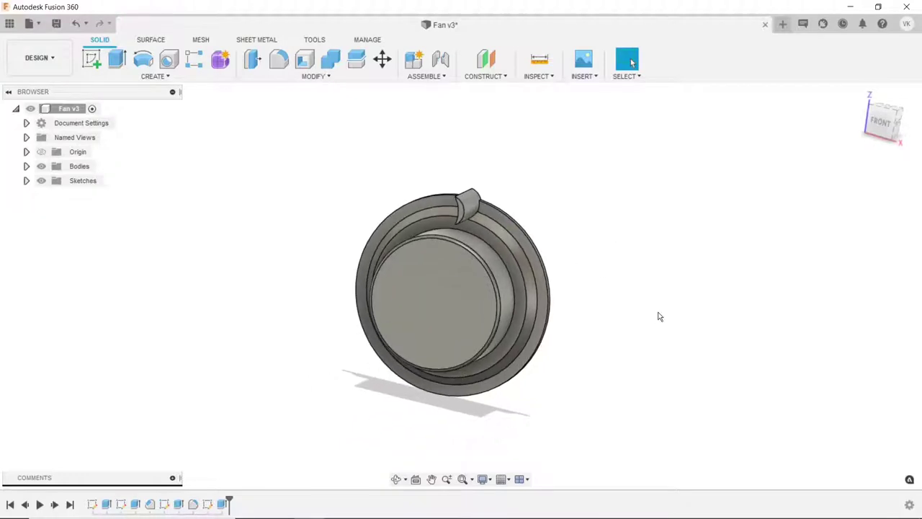
click(180, 80)
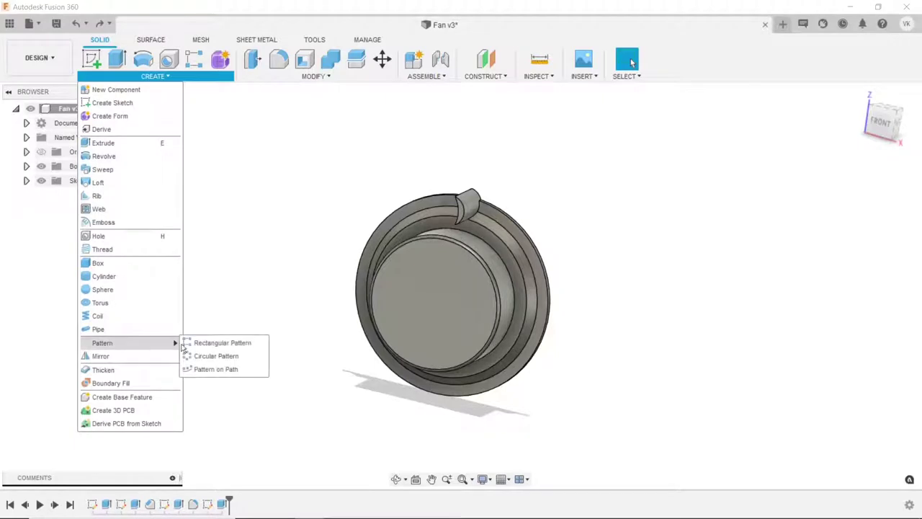
click(199, 355)
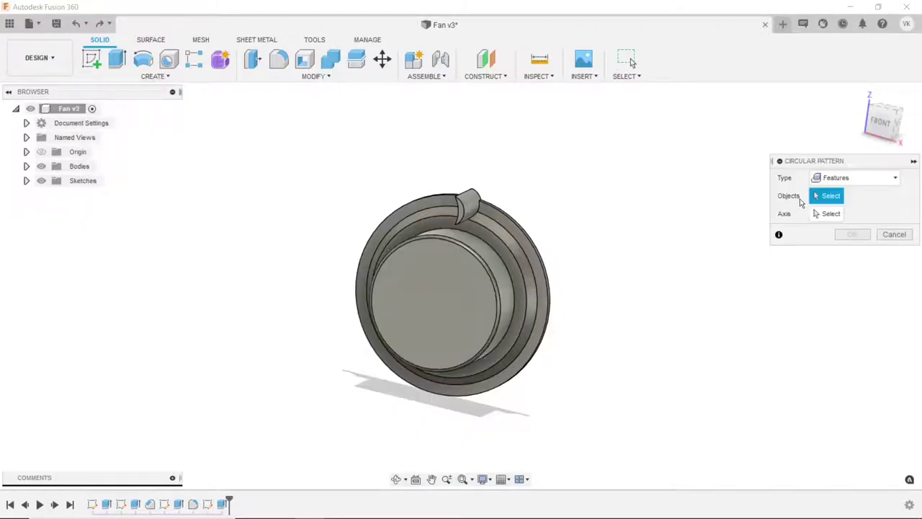
click(226, 502)
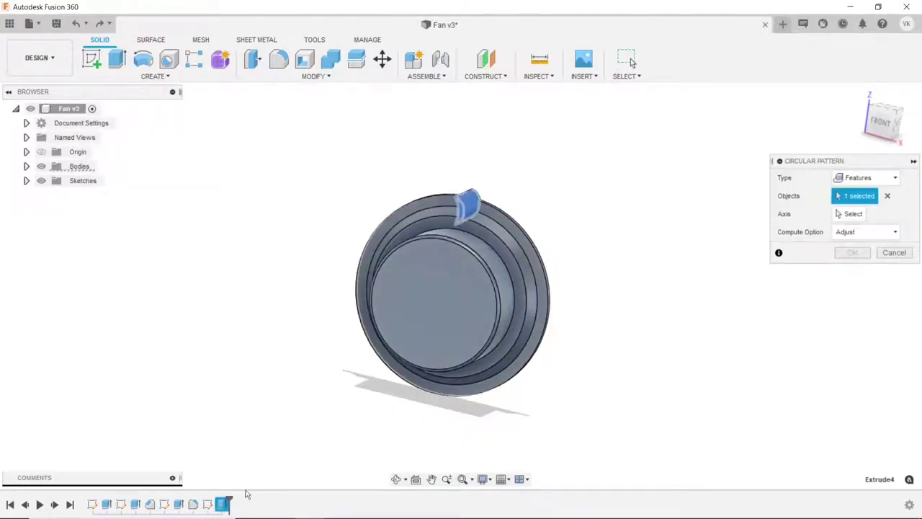
click(850, 214)
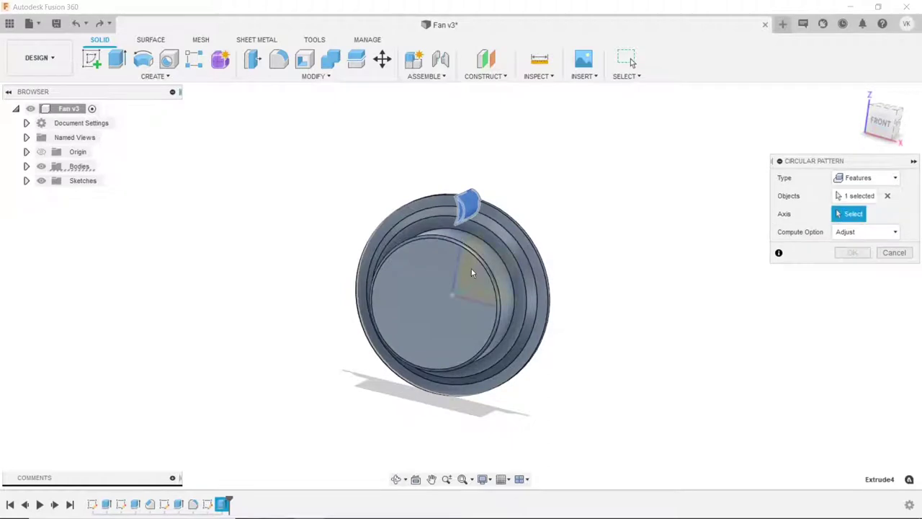
click(498, 243)
text(35)
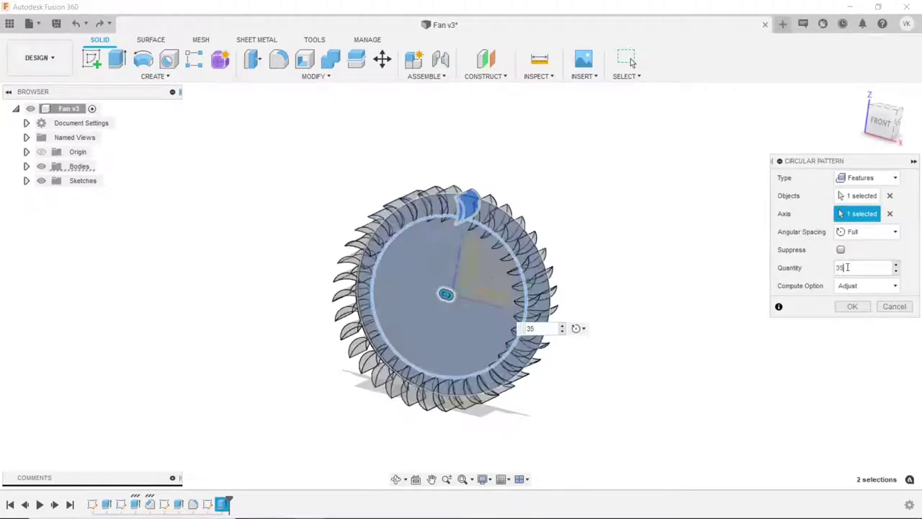
click(866, 309)
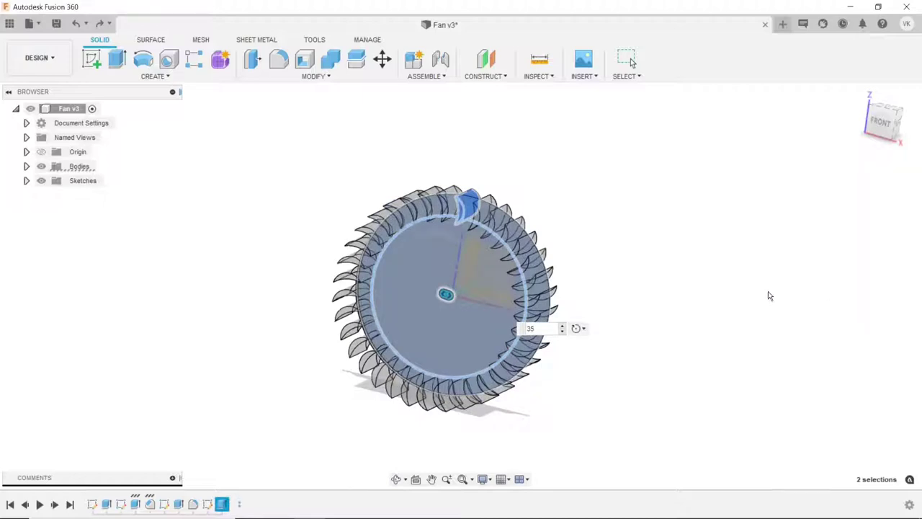
- Save the design as a new version, Fan v4
scroll(540, 307, up, 3)
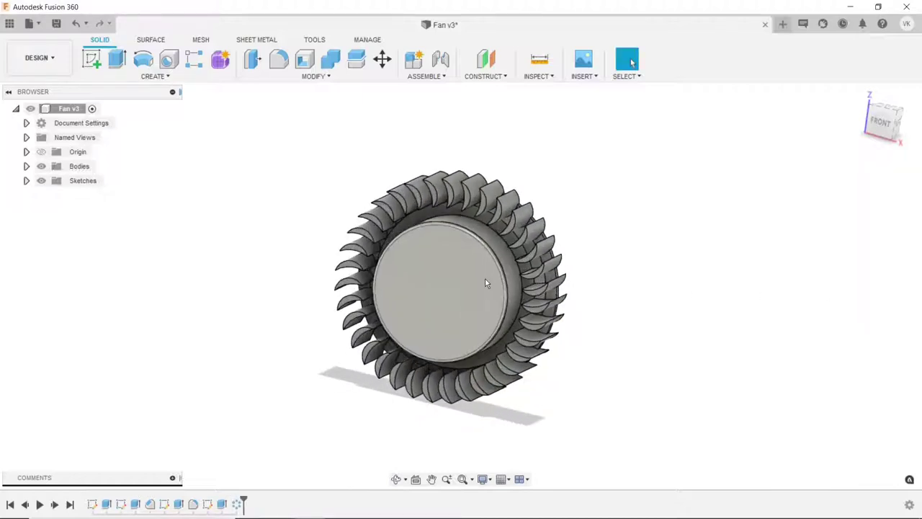
scroll(485, 281, up, 1)
key(ctrl+s)
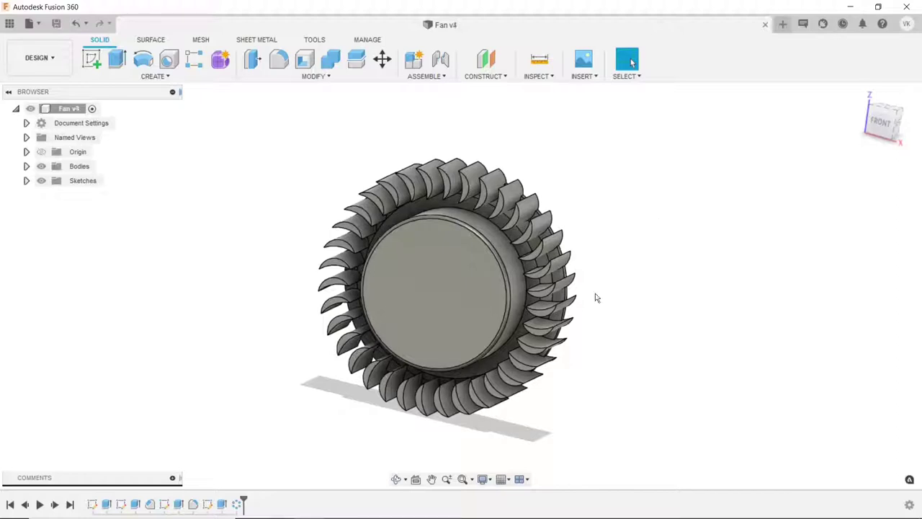
- Start a new sketch on the fan's flat back face
click(396, 480)
mouse_move(389, 404)
mouse_down()
mouse_move(320, 307)
mouse_move(262, 346)
mouse_move(241, 312)
mouse_up()
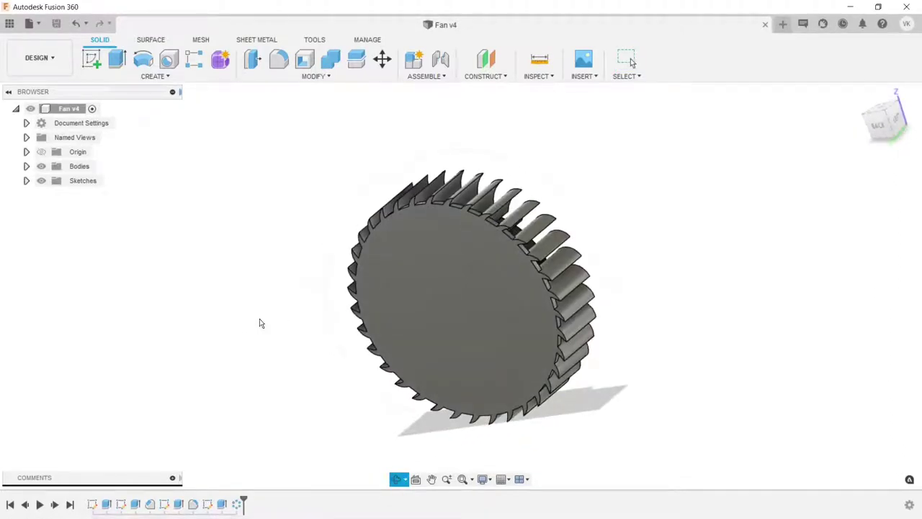
right_click(261, 321)
key(Escape)
click(446, 309)
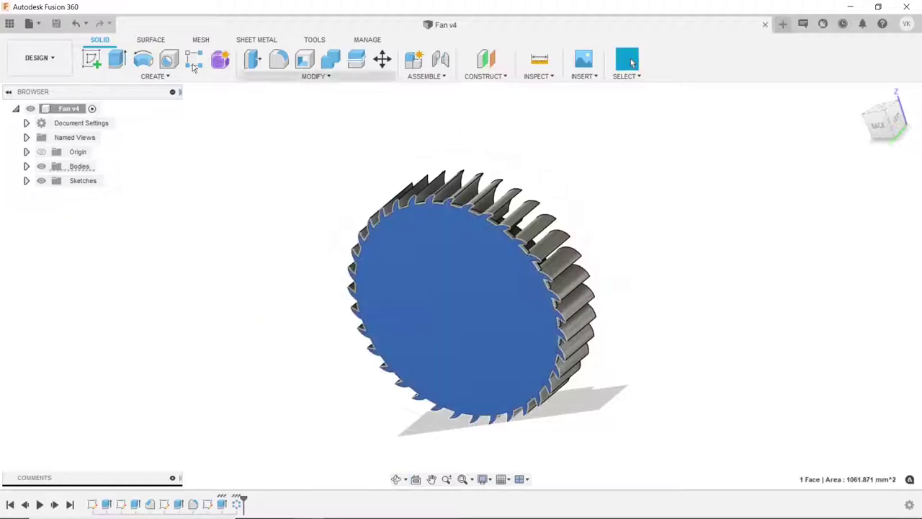
click(91, 61)
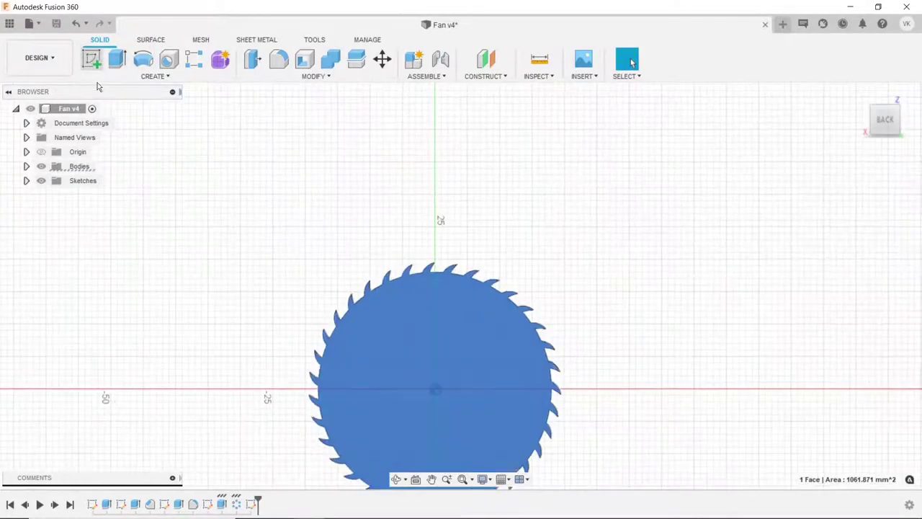
- Draw a centre-diameter circle at the origin and dimension it to 29 mm
click(144, 59)
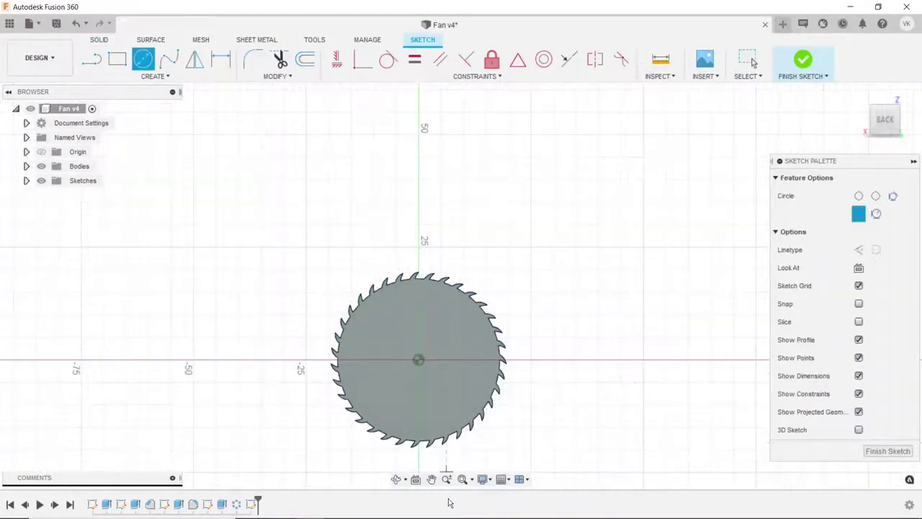
click(402, 313)
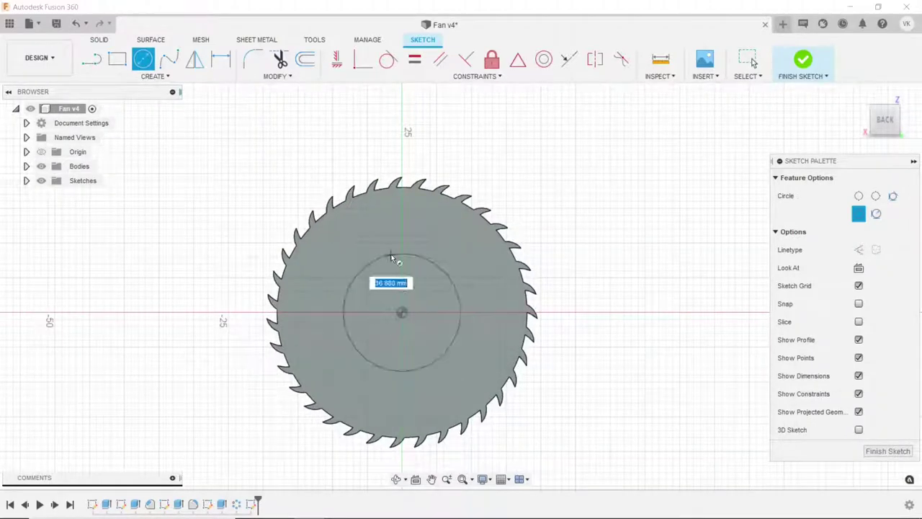
click(401, 254)
key(d)
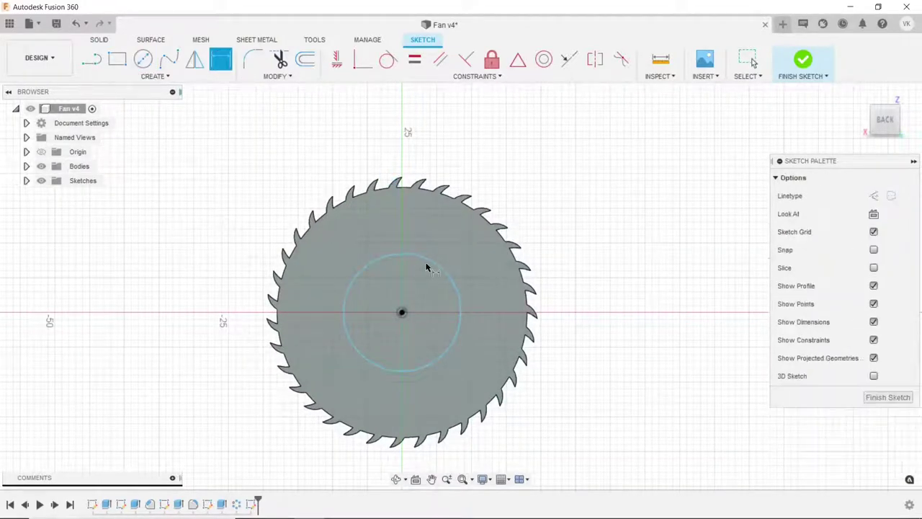
click(426, 268)
click(584, 192)
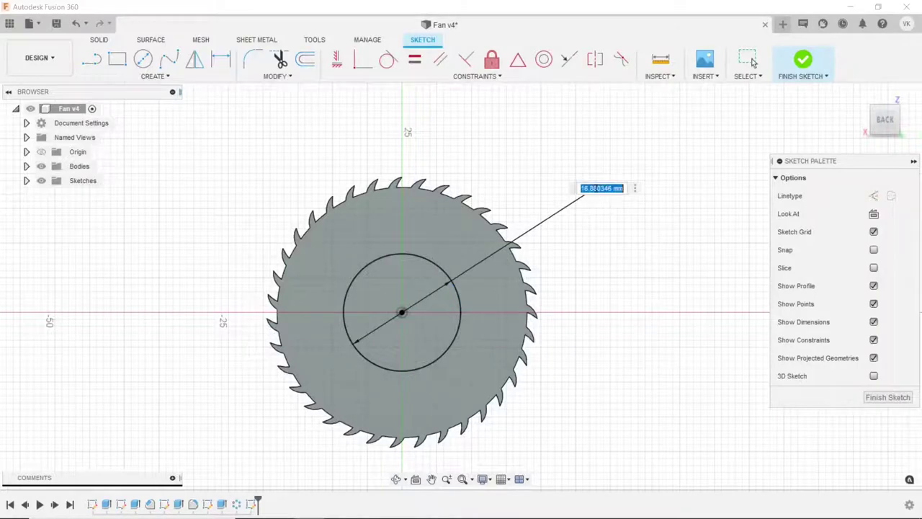
key(Return)
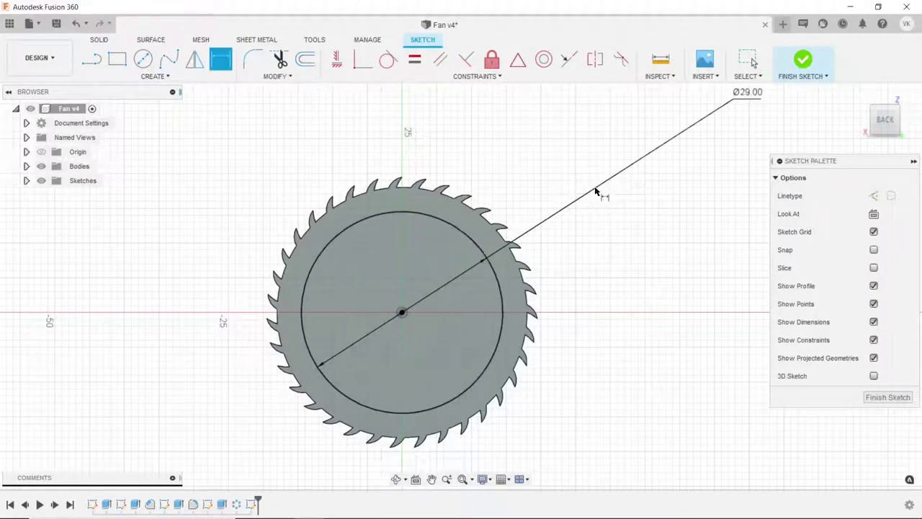
click(100, 40)
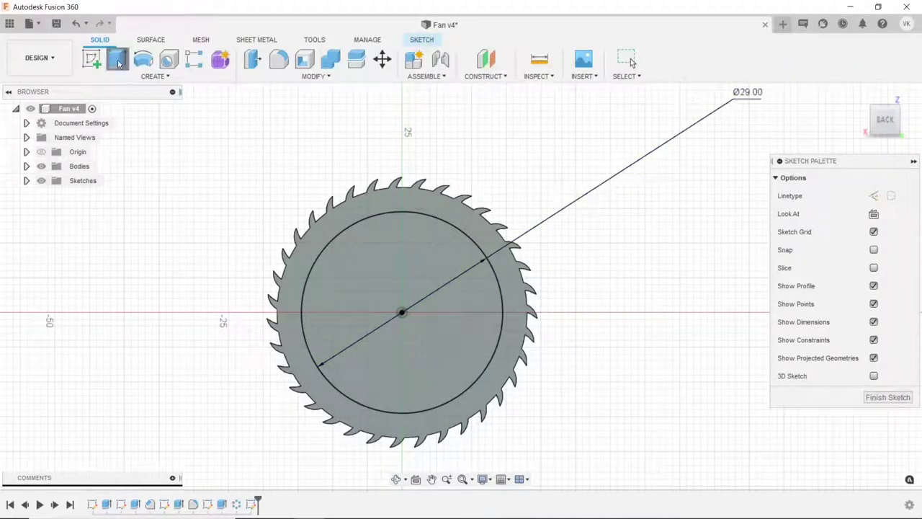
click(118, 59)
click(397, 338)
mouse_move(397, 338)
shift+middle_down()
mouse_move(404, 351)
mouse_move(340, 382)
mouse_move(314, 406)
mouse_move(320, 422)
mouse_move(351, 400)
mouse_move(231, 269)
shift+middle_up()
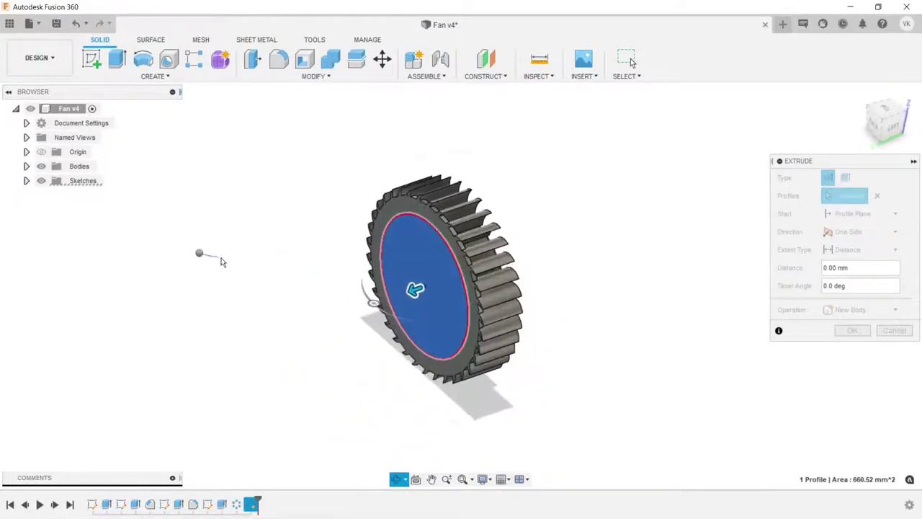
right_drag(199, 253, 228, 259)
key(Escape)
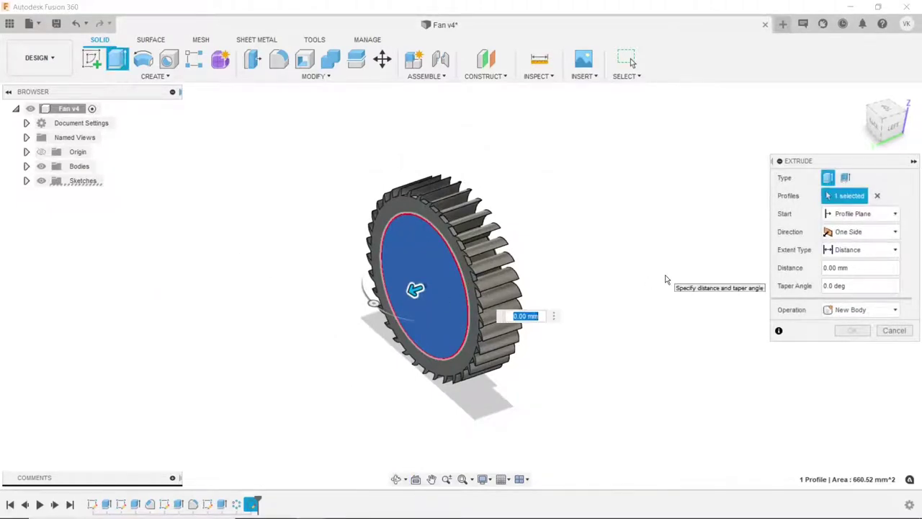
text(-1.5)
key(Return)
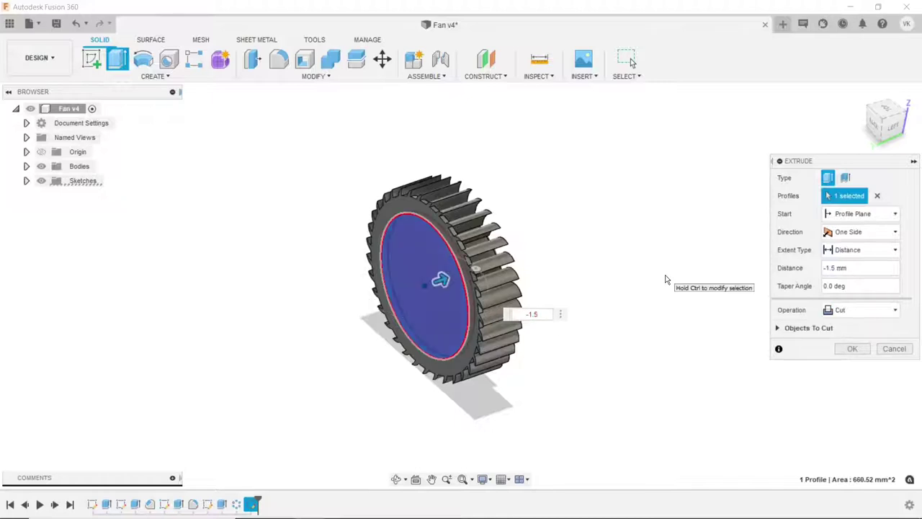
click(850, 350)
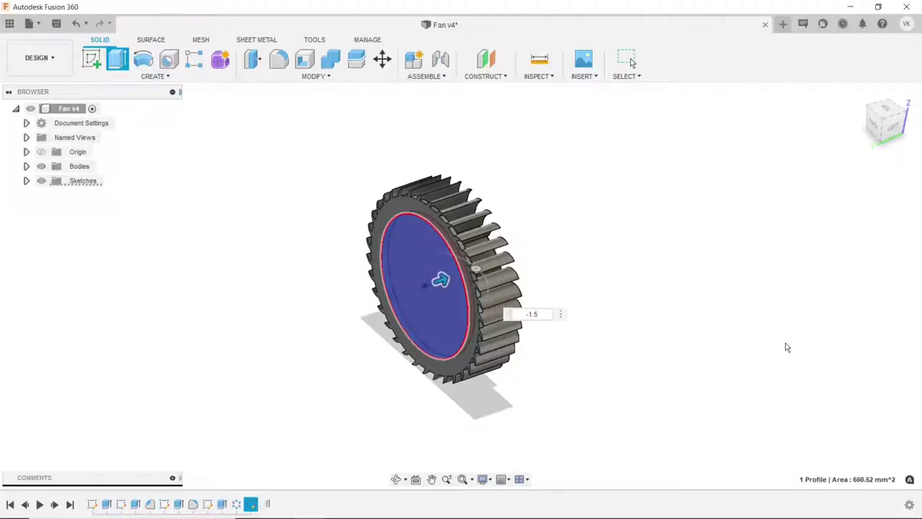
click(397, 479)
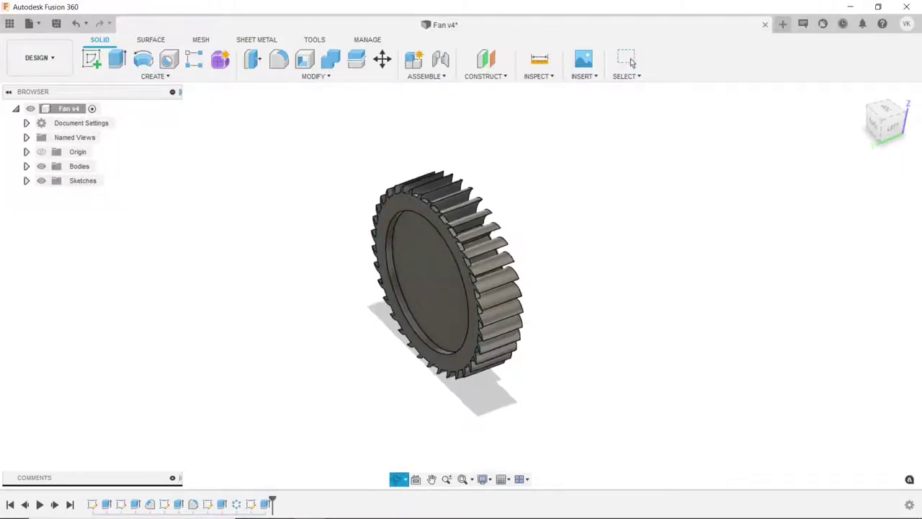
mouse_move(360, 403)
mouse_down()
mouse_move(328, 365)
mouse_move(354, 377)
mouse_move(515, 384)
mouse_move(415, 373)
mouse_move(309, 344)
mouse_move(289, 383)
mouse_move(300, 319)
mouse_move(337, 396)
mouse_up()
- Chamfer the recess's inner top circular edge by 1.5 mm at 45°
scroll(336, 396, down, 2)
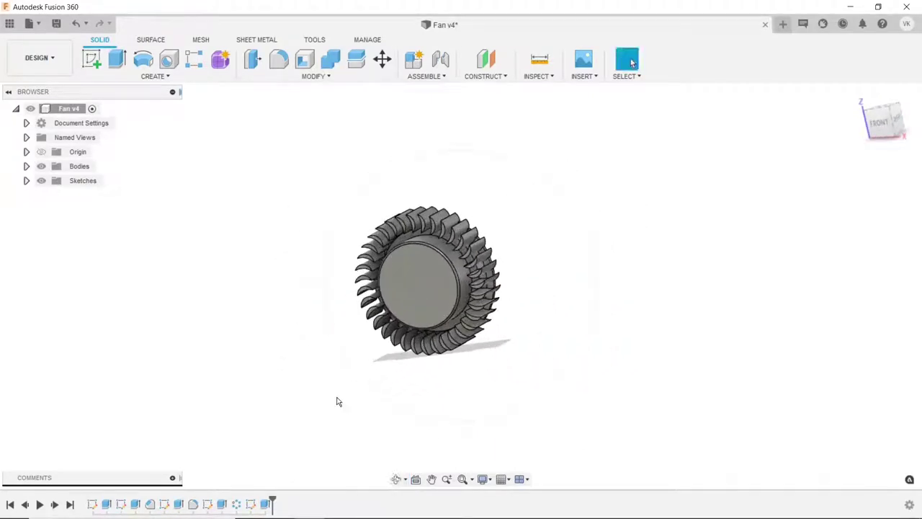
click(395, 479)
mouse_move(434, 372)
mouse_down()
mouse_move(325, 371)
mouse_move(276, 387)
mouse_move(257, 367)
mouse_move(288, 300)
mouse_up()
right_click(288, 301)
click(334, 294)
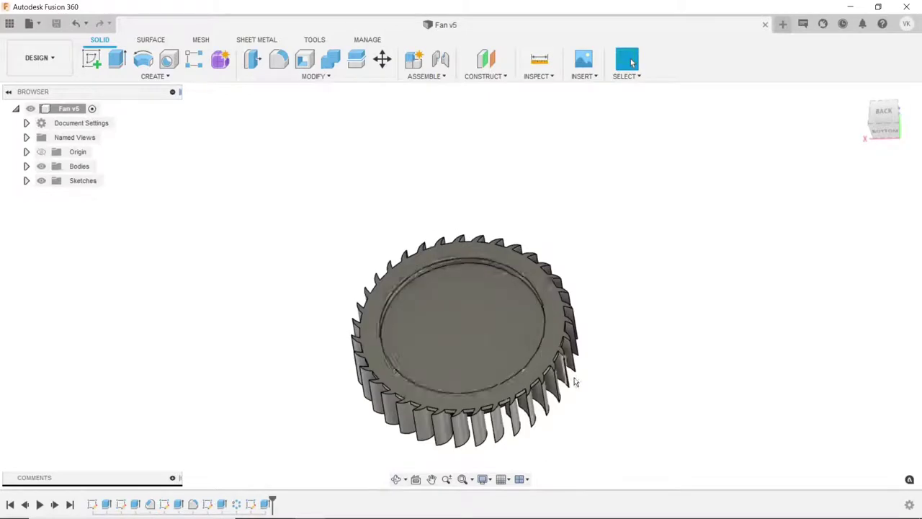
click(311, 77)
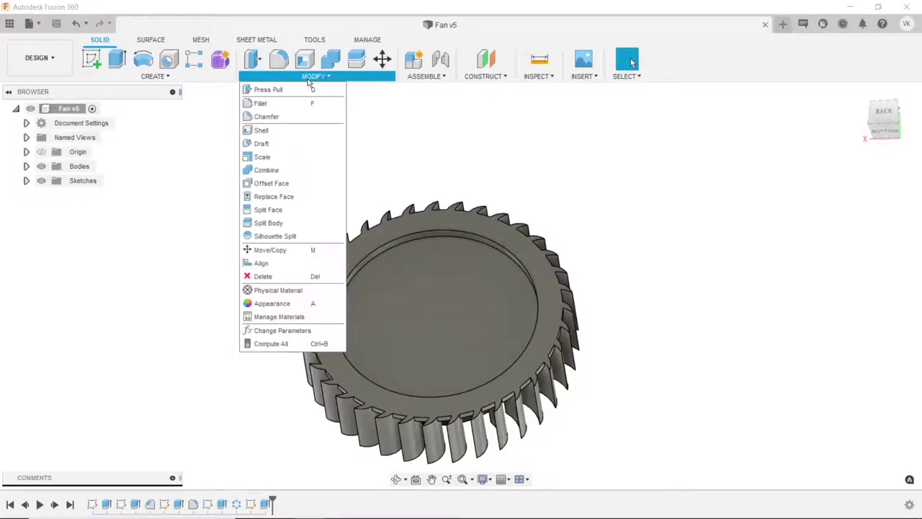
click(289, 116)
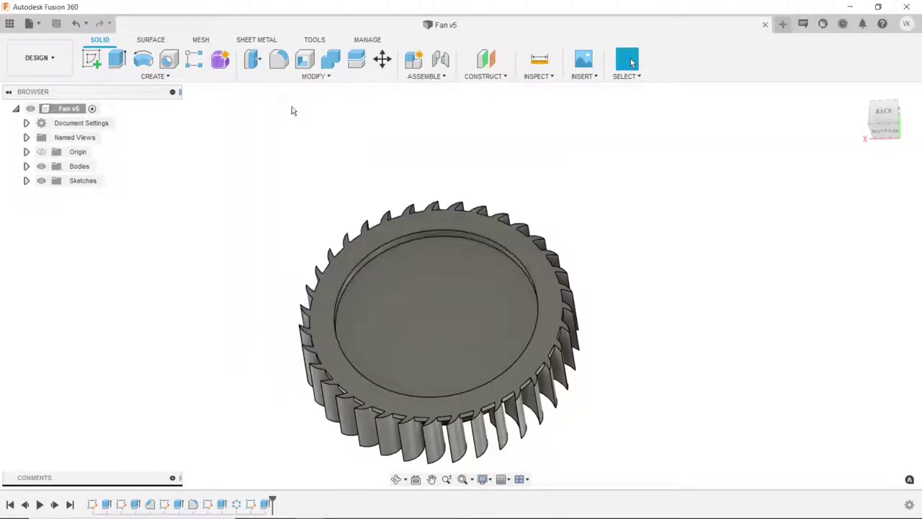
click(457, 232)
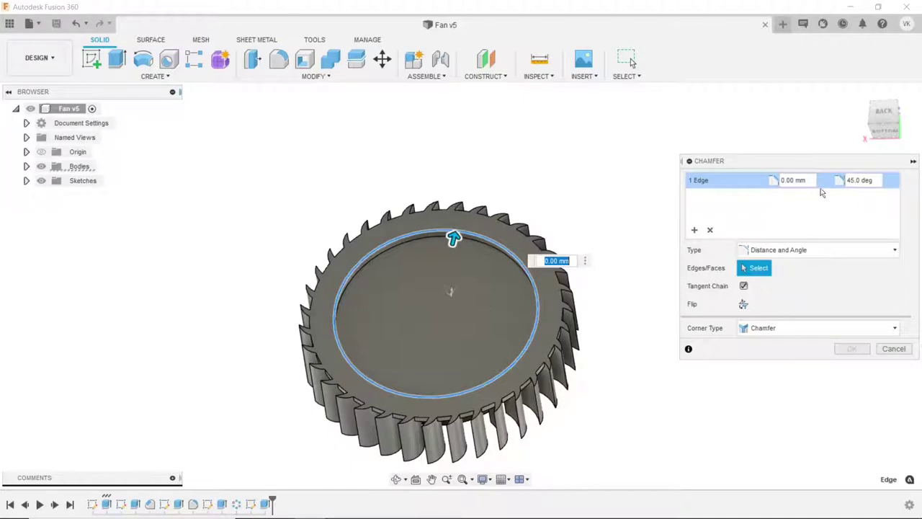
click(793, 180)
text(1)
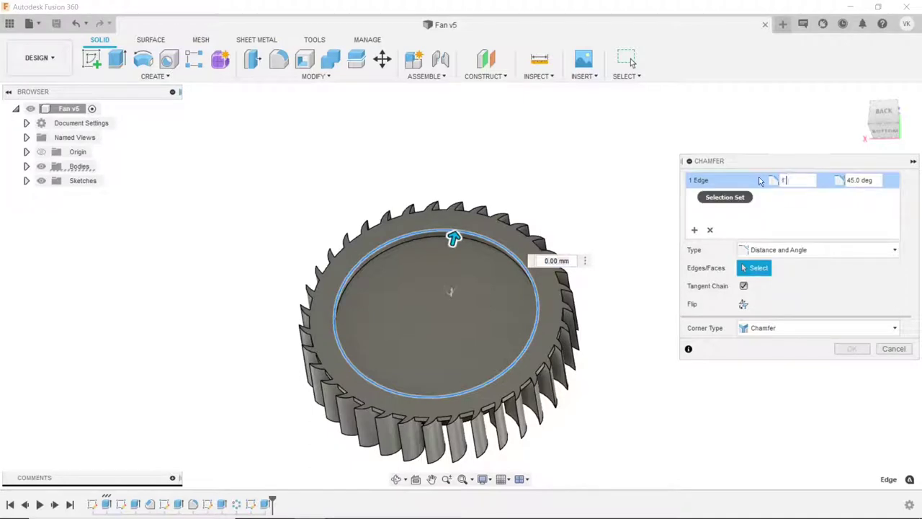
text(.5)
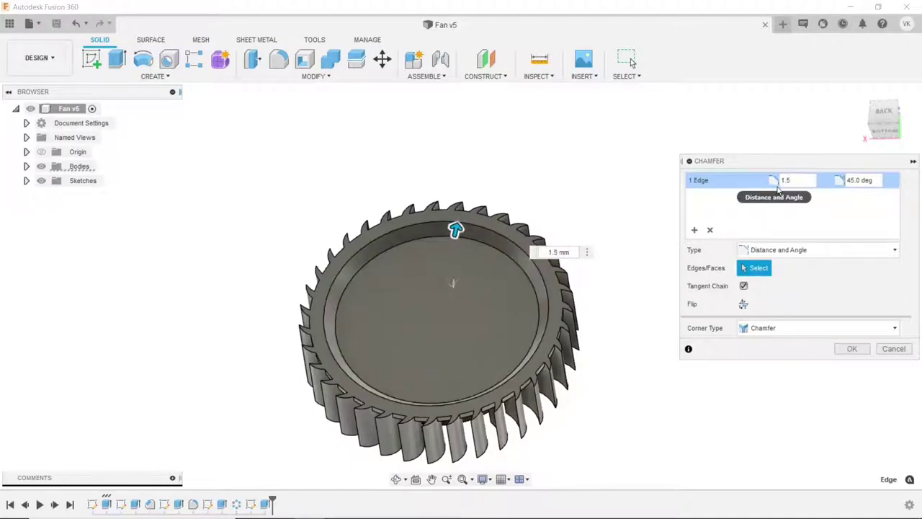
click(850, 348)
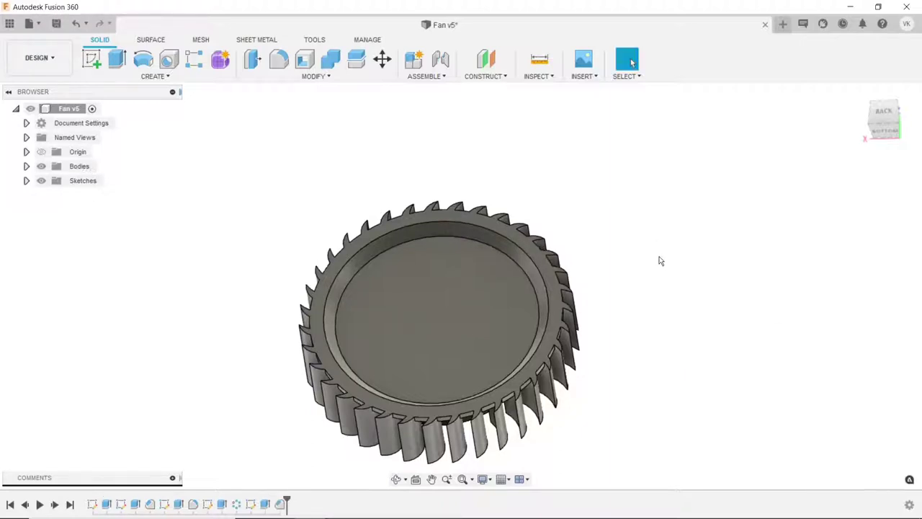
- Start a new sketch on the fan's front face
click(404, 480)
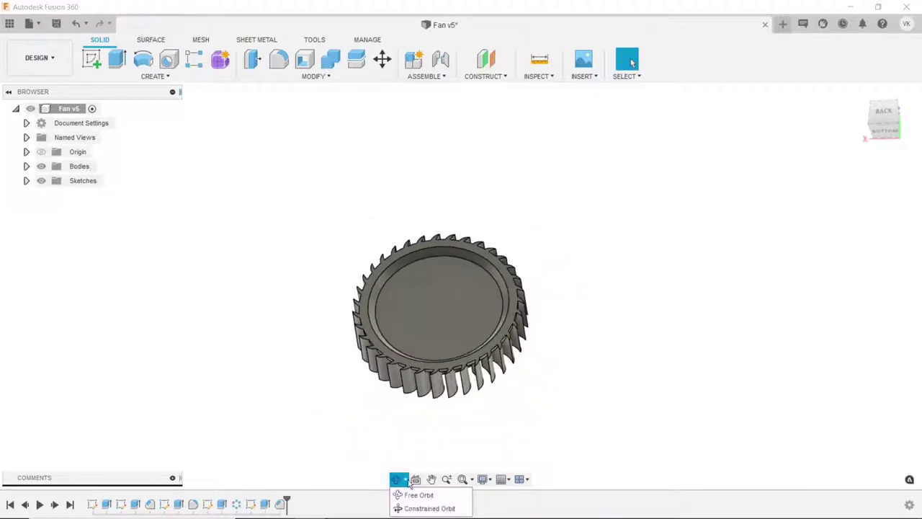
click(409, 495)
drag(419, 351, 391, 261)
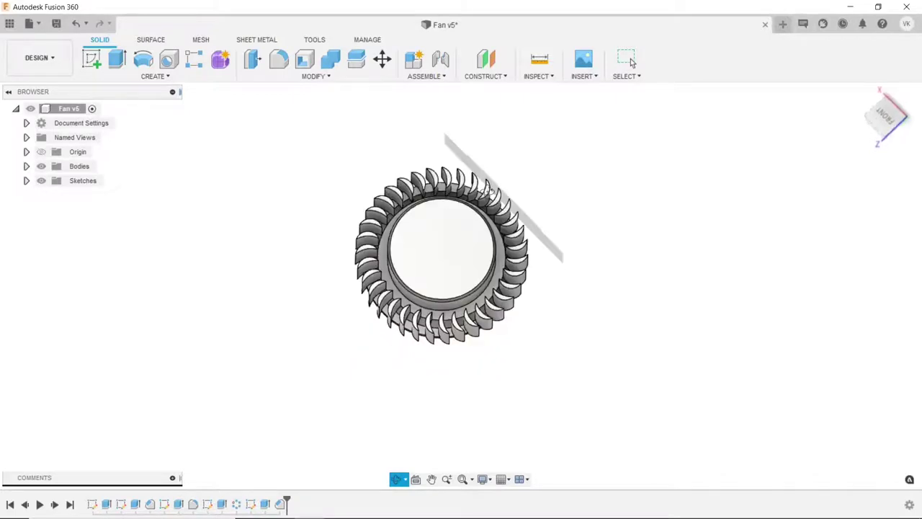
scroll(391, 261, up, 2)
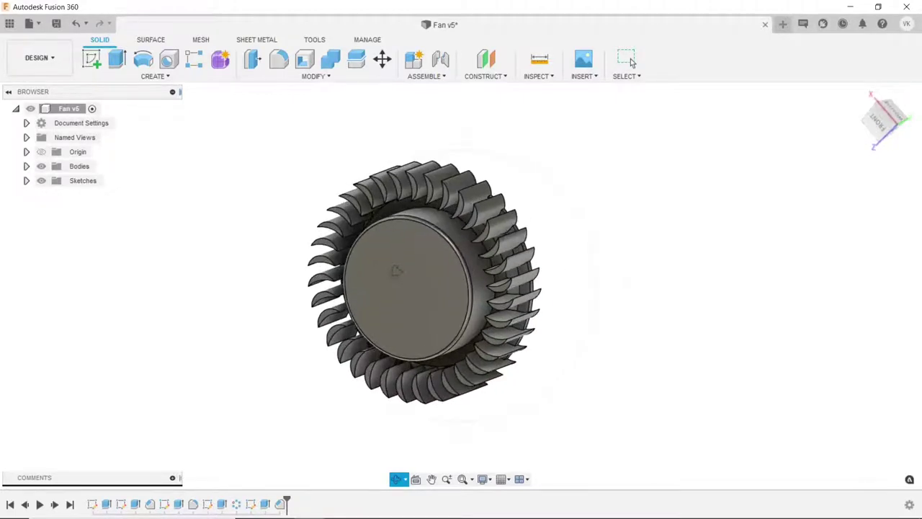
key(Escape)
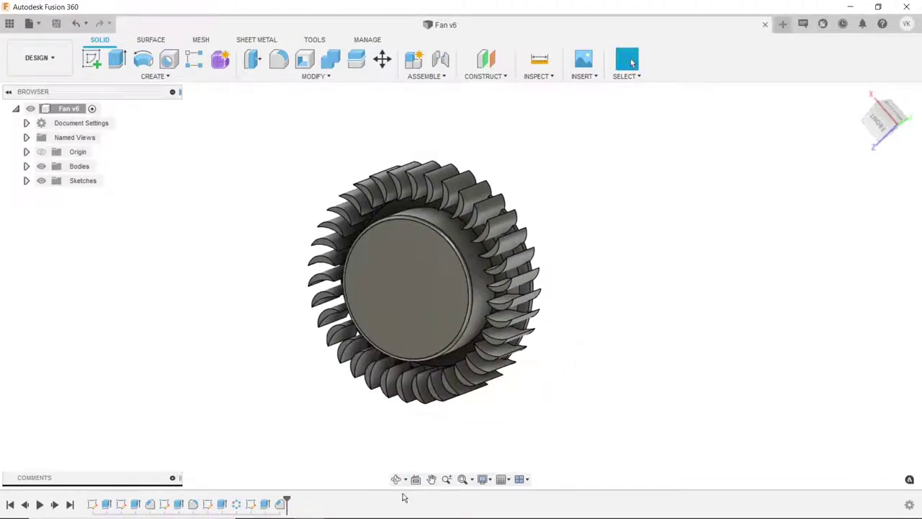
click(396, 480)
mouse_move(339, 403)
mouse_down()
mouse_move(305, 356)
mouse_move(264, 361)
mouse_move(237, 381)
mouse_move(313, 351)
mouse_up()
key(Escape)
click(449, 300)
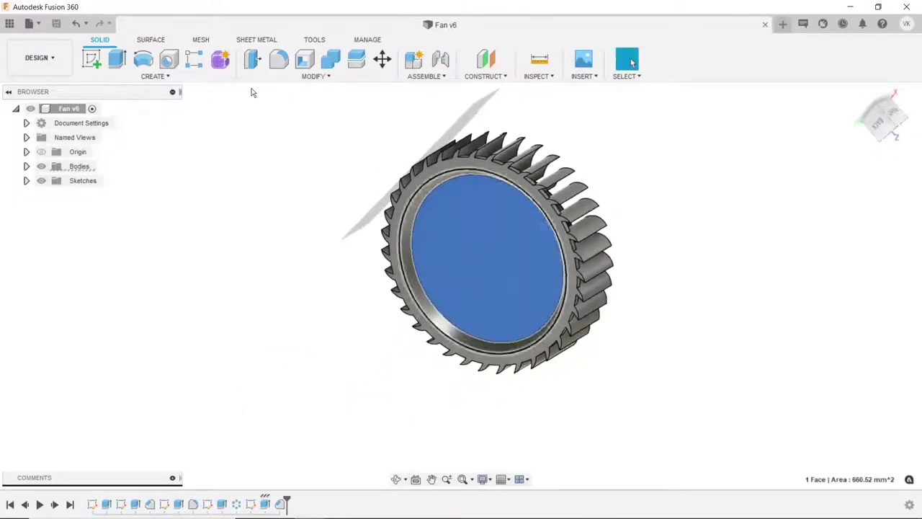
click(96, 62)
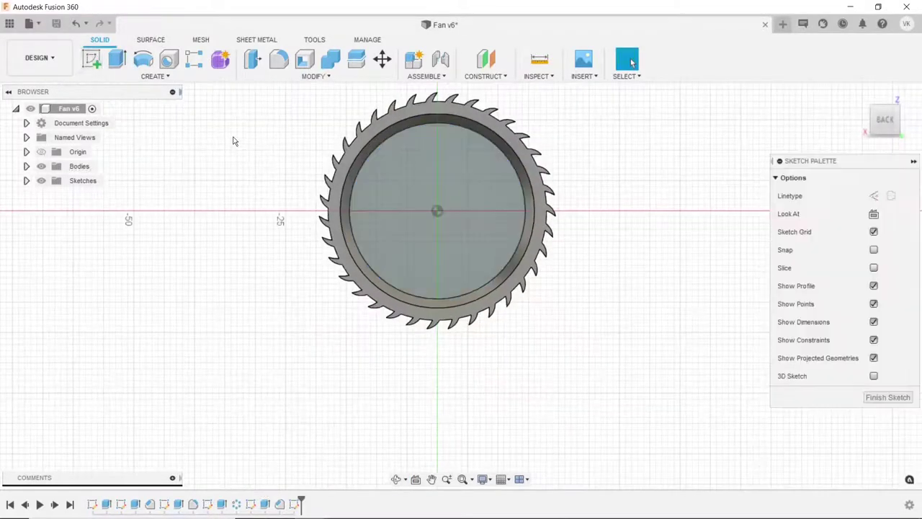
- Draw a circle at the origin, dimension it to 22.50 mm diameter, and finish the sketch
click(149, 63)
scroll(492, 142, up, 2)
scroll(469, 175, down, 3)
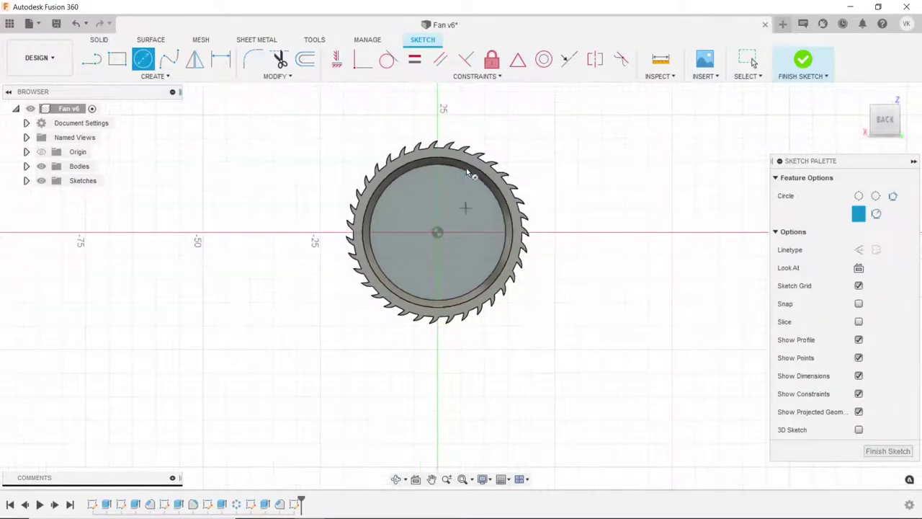
scroll(453, 214, up, 4)
click(403, 310)
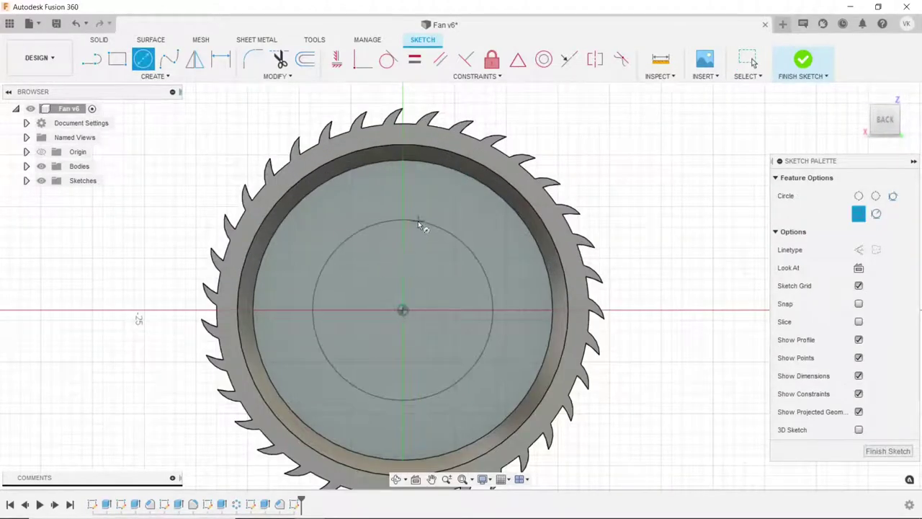
click(422, 220)
click(220, 59)
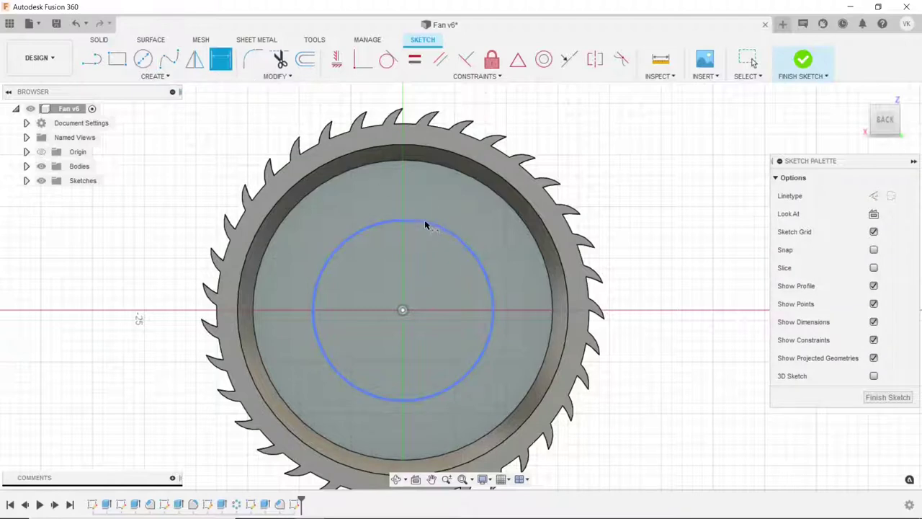
click(429, 223)
click(565, 158)
text(35)
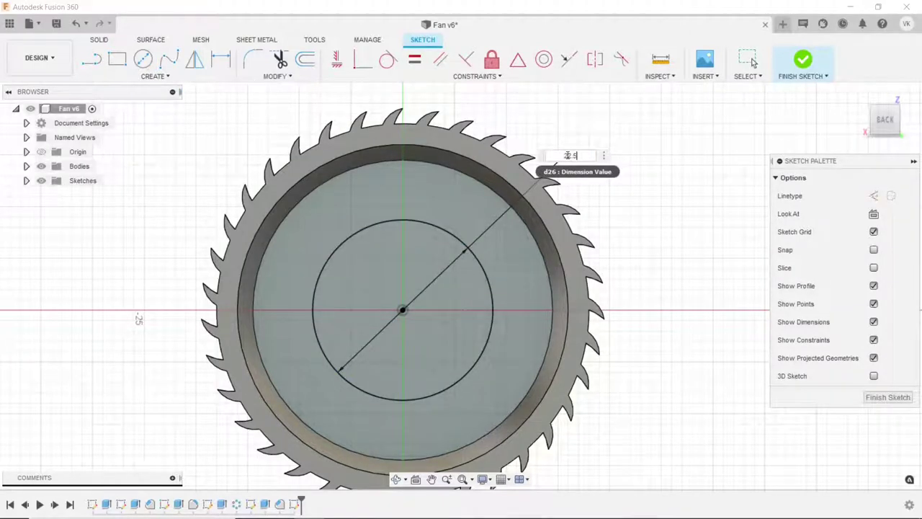
key(Return)
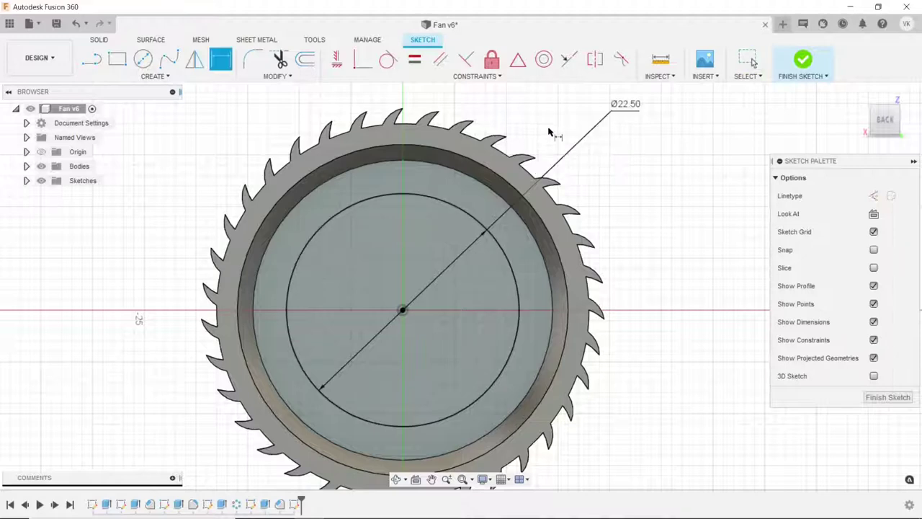
click(99, 40)
- Cut the inner circle profile 8.5 mm deep into the fan, then orbit to inspect the hub
click(117, 59)
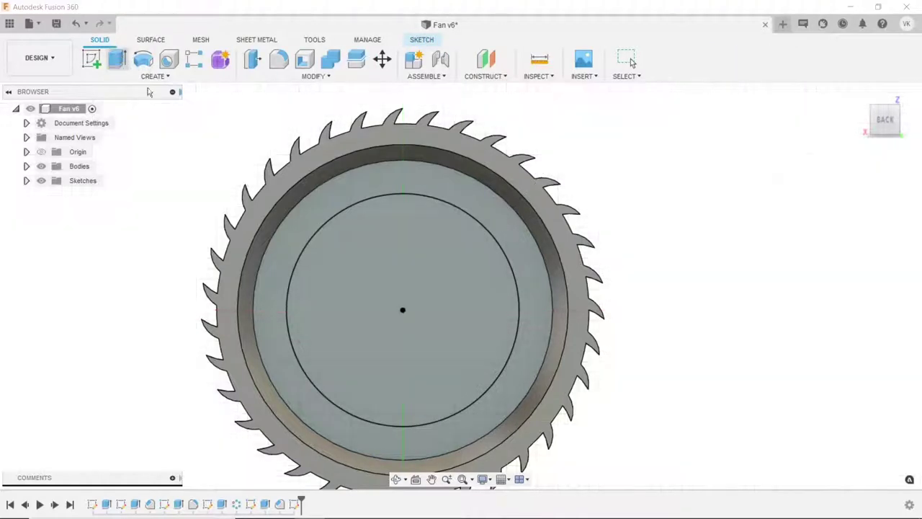
click(367, 281)
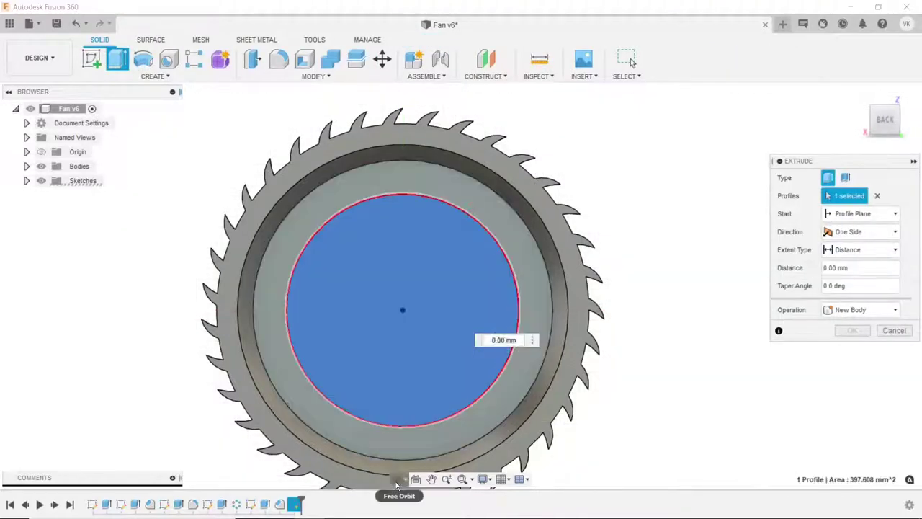
right_click(269, 319)
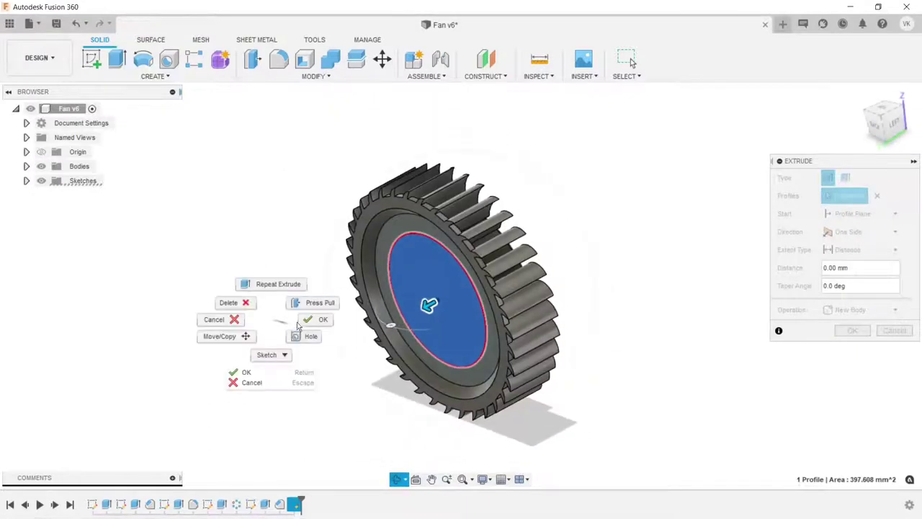
drag(427, 303, 464, 283)
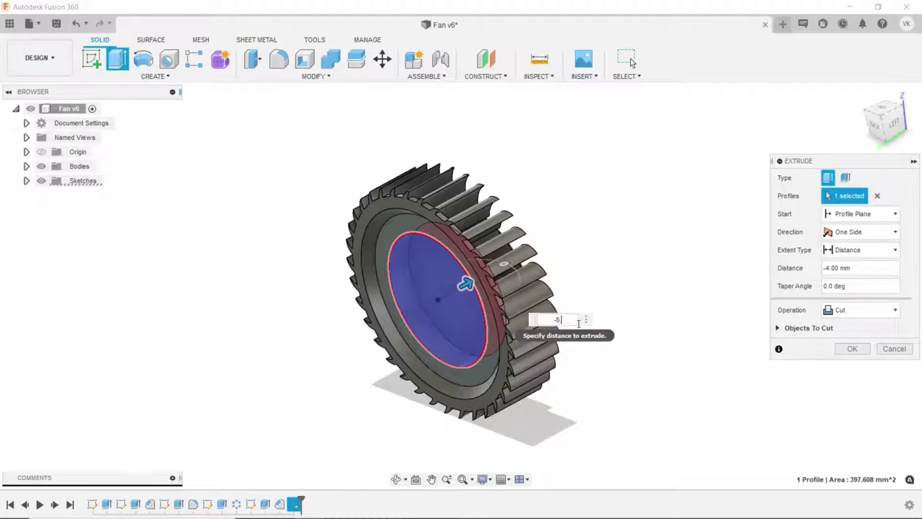
text(.5)
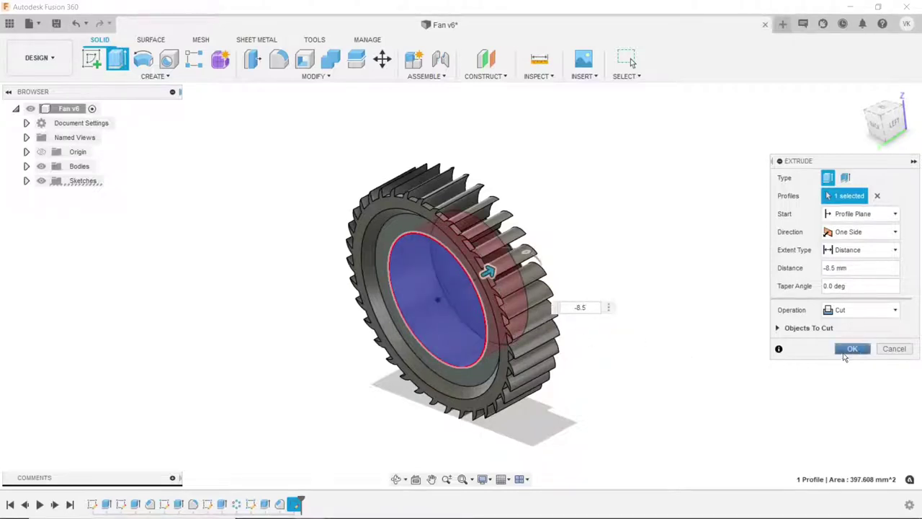
click(857, 352)
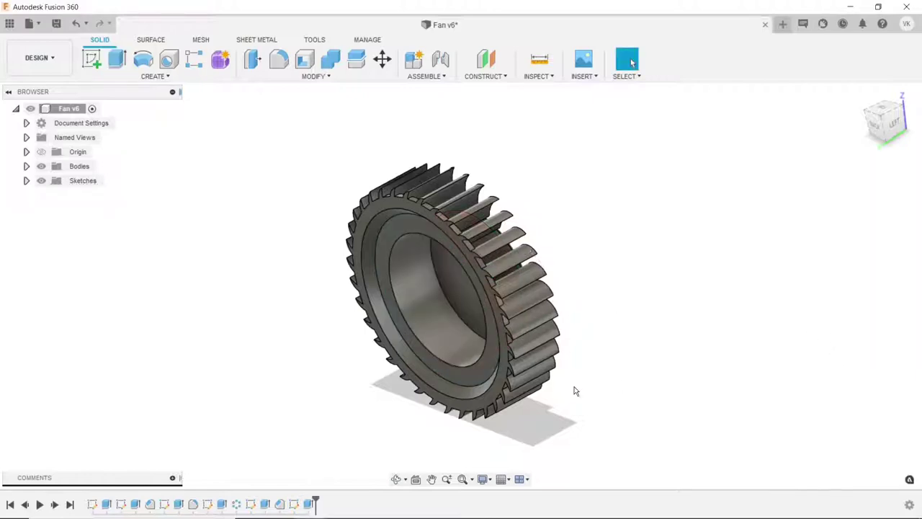
click(397, 479)
mouse_move(546, 288)
mouse_down()
mouse_move(496, 370)
mouse_move(561, 334)
mouse_up()
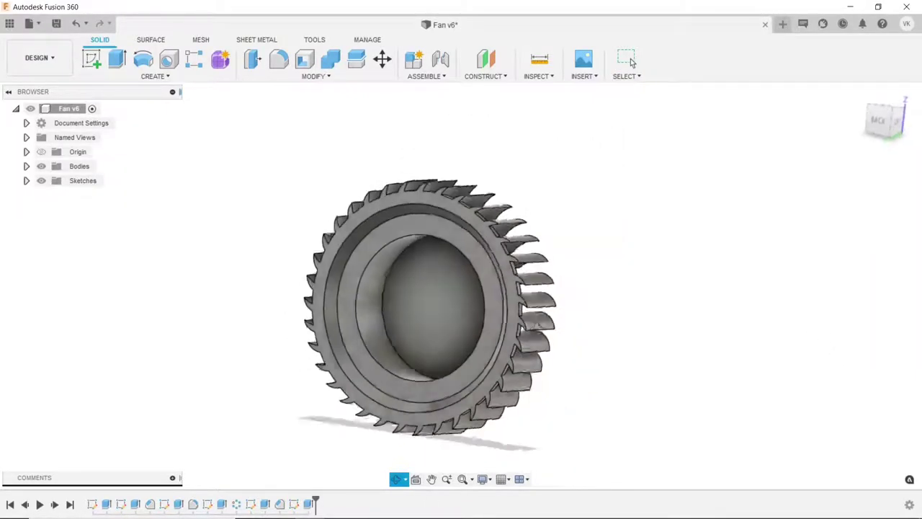
drag(561, 333, 350, 334)
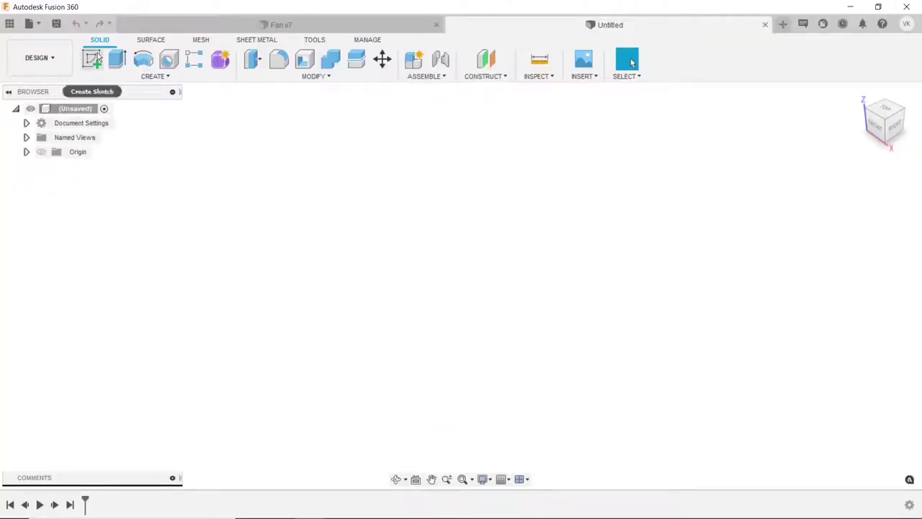
- Sketch a circle centred at the origin and dimension it to 32 mm diameter
click(92, 59)
click(483, 256)
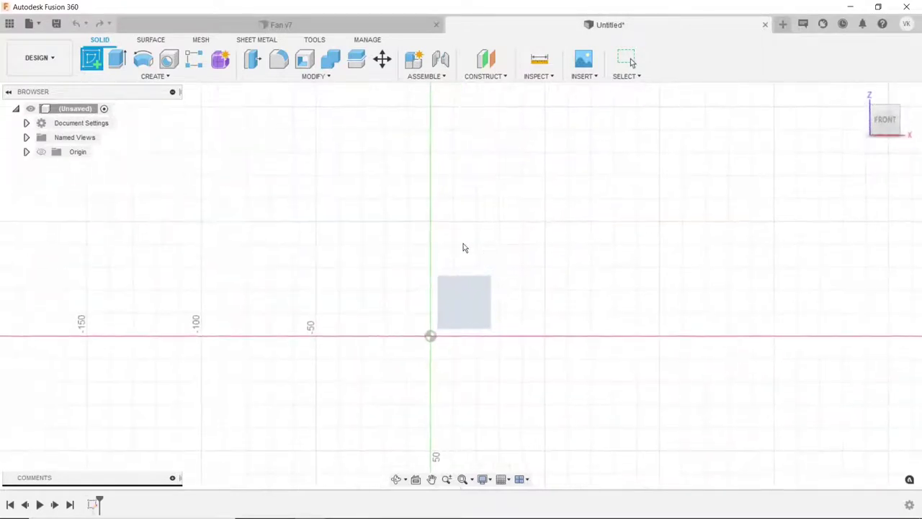
click(143, 59)
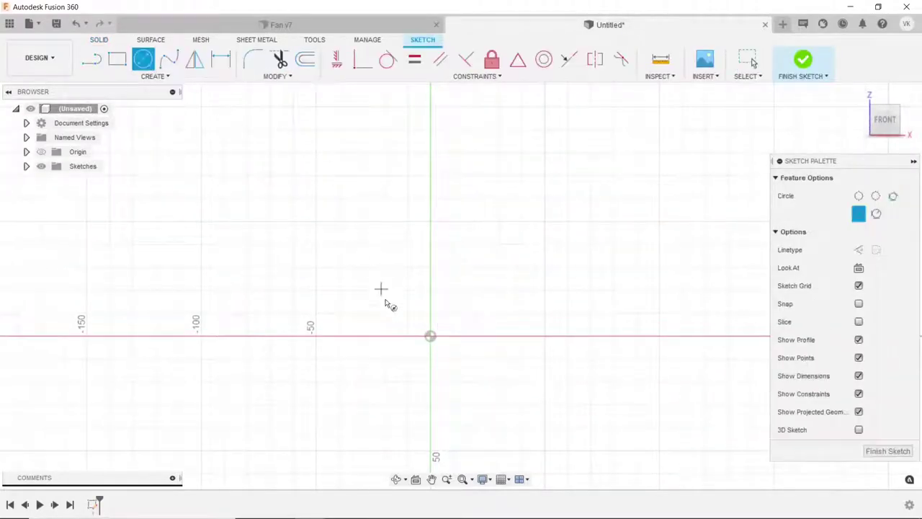
click(430, 336)
click(418, 264)
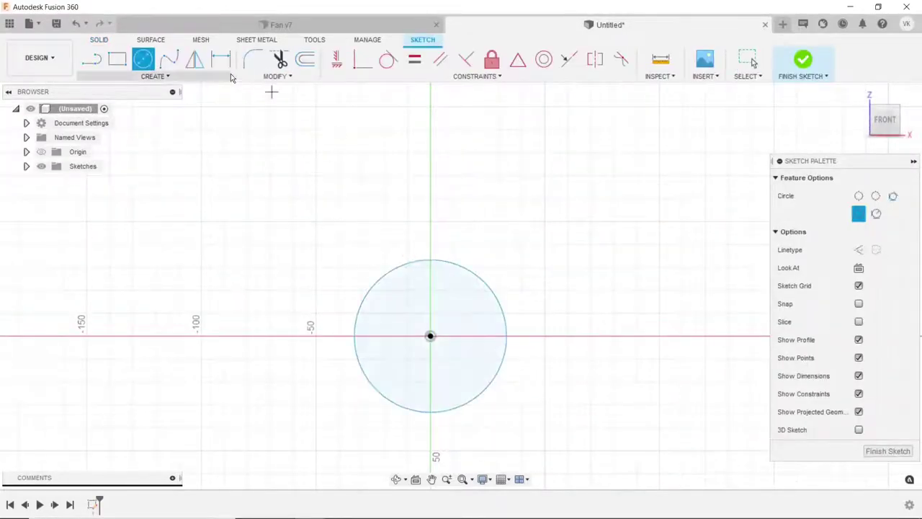
click(221, 59)
click(460, 268)
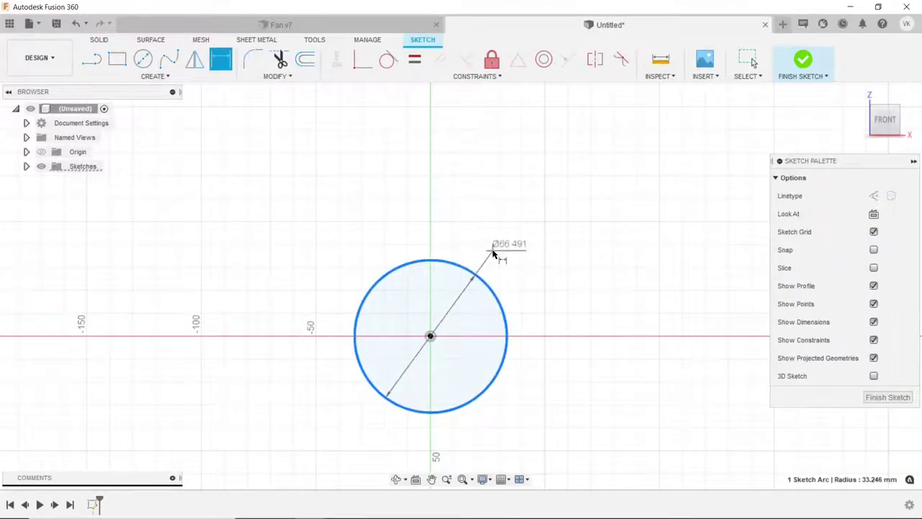
click(493, 254)
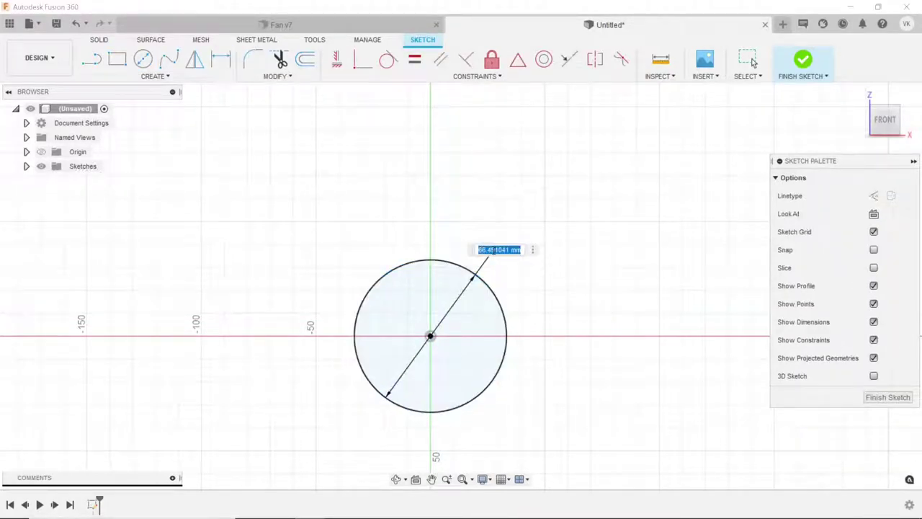
text(32)
key(Return)
- Add a concentric outer circle dimensioned to 51.3 mm diameter
scroll(450, 365, up, 1)
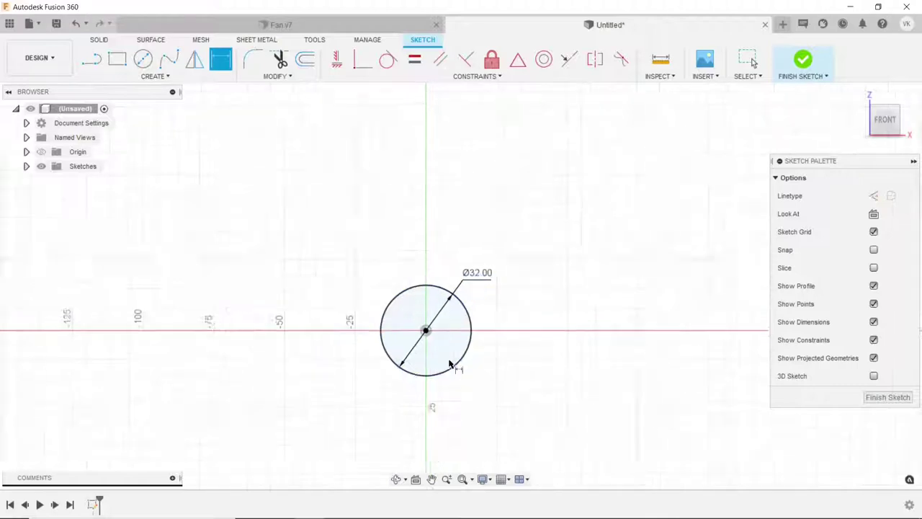
scroll(450, 365, up, 1)
click(143, 58)
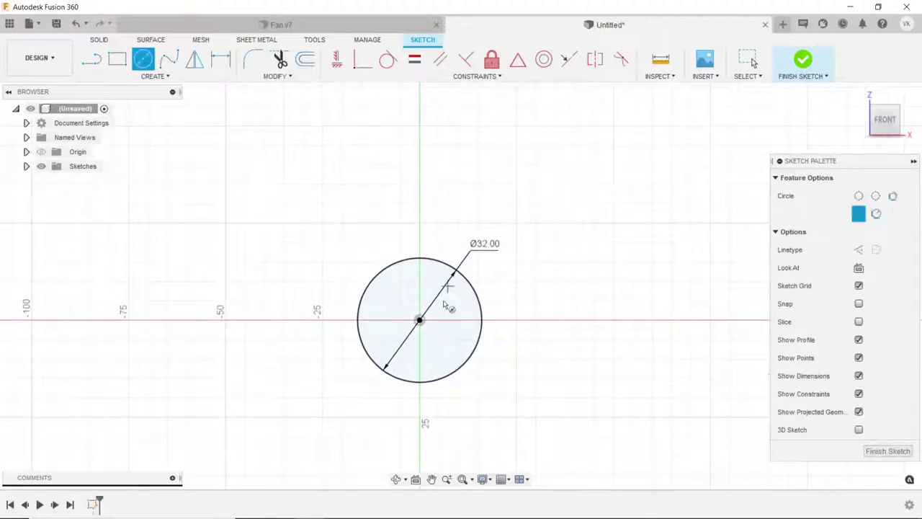
click(420, 320)
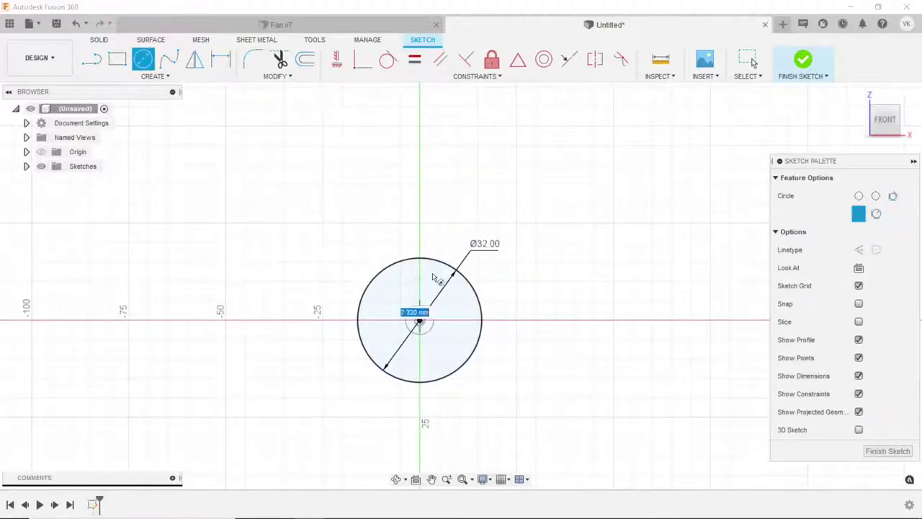
click(438, 239)
key(d)
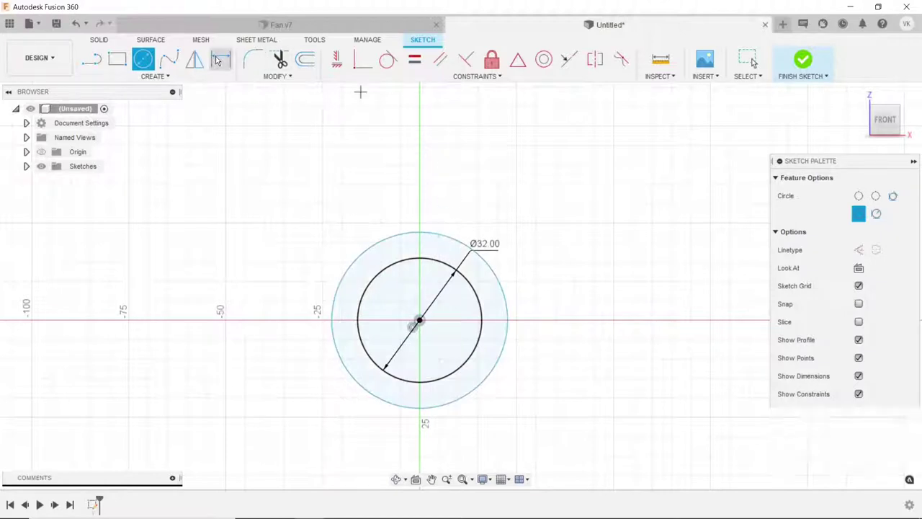
click(421, 234)
click(433, 204)
text(51)
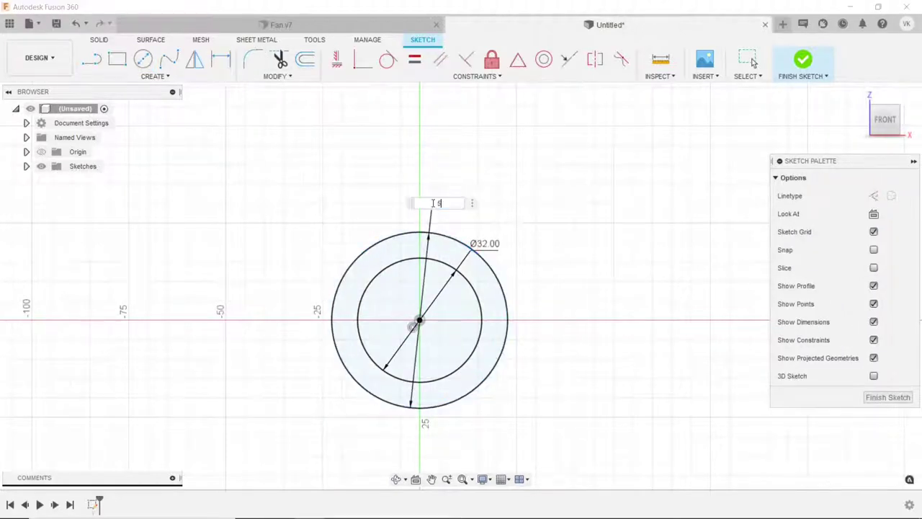
text(.3)
key(Return)
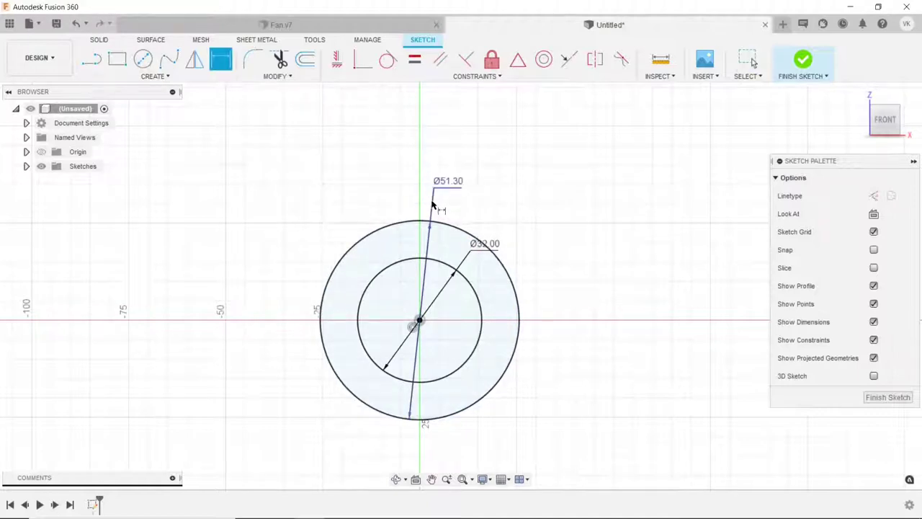
scroll(447, 250, down, 2)
- Draw a horizontal radius line from the circle centre to the outer circle's left edge as construction geometry
click(94, 61)
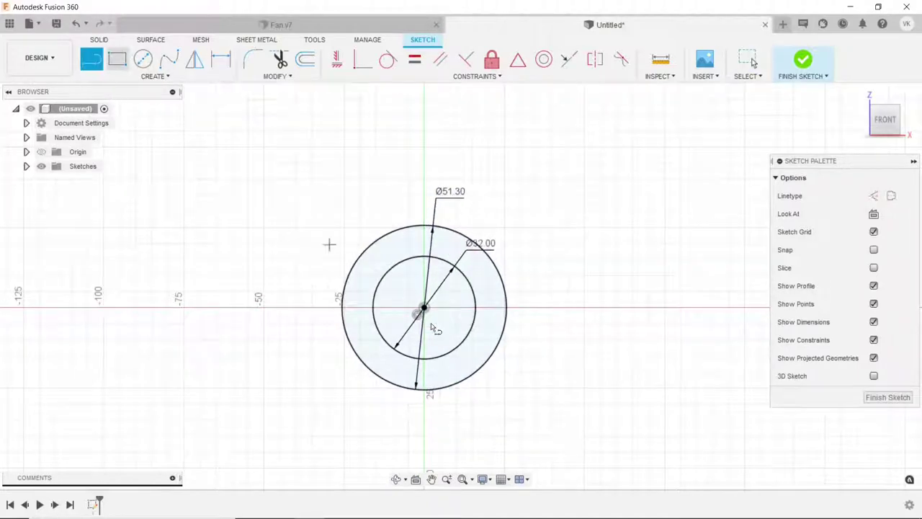
scroll(421, 303, up, 2)
mouse_move(421, 302)
mouse_down()
mouse_move(332, 307)
mouse_move(421, 302)
mouse_up()
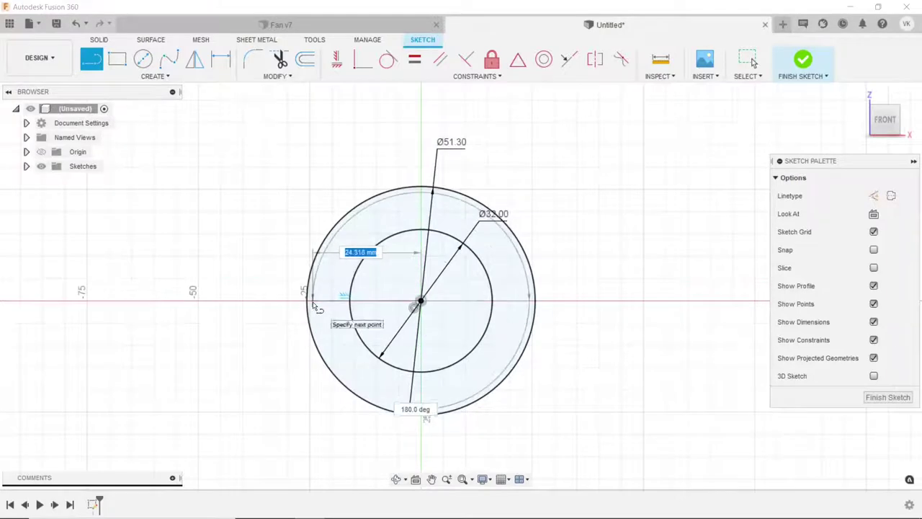
click(307, 301)
right_click(254, 205)
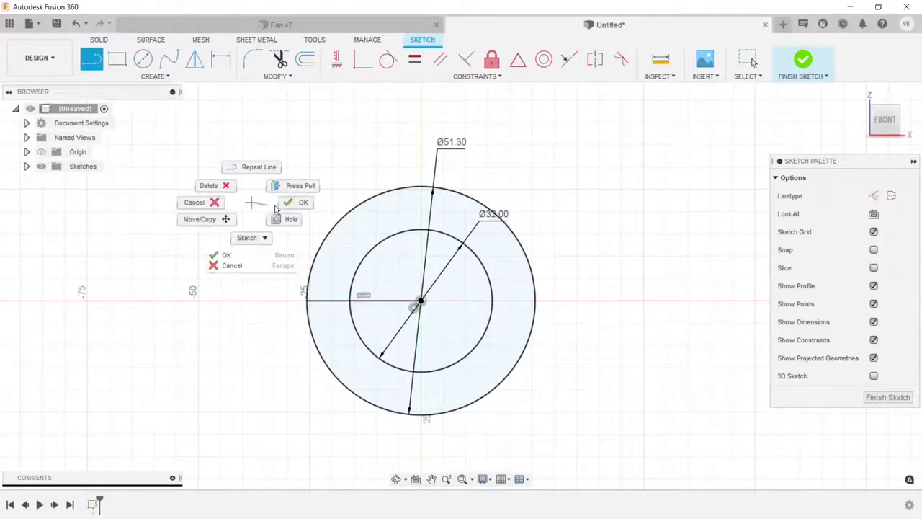
click(296, 205)
click(346, 302)
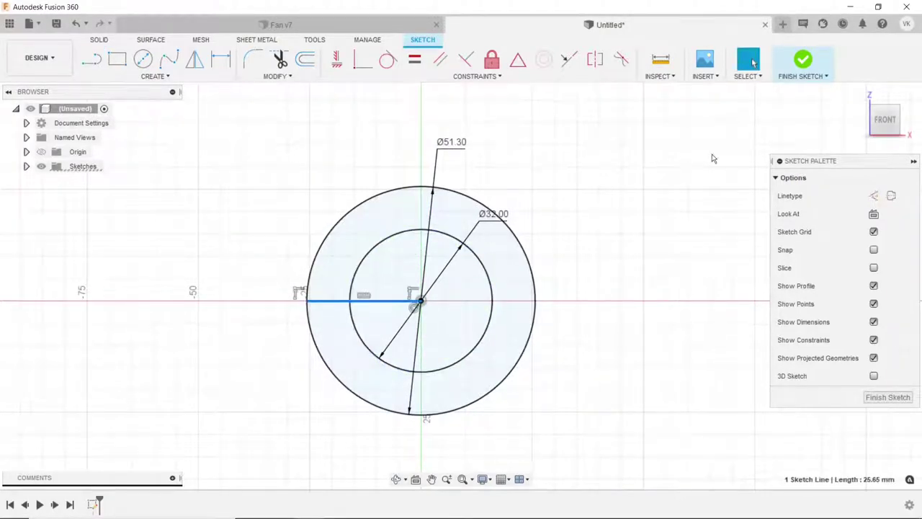
click(871, 197)
click(617, 227)
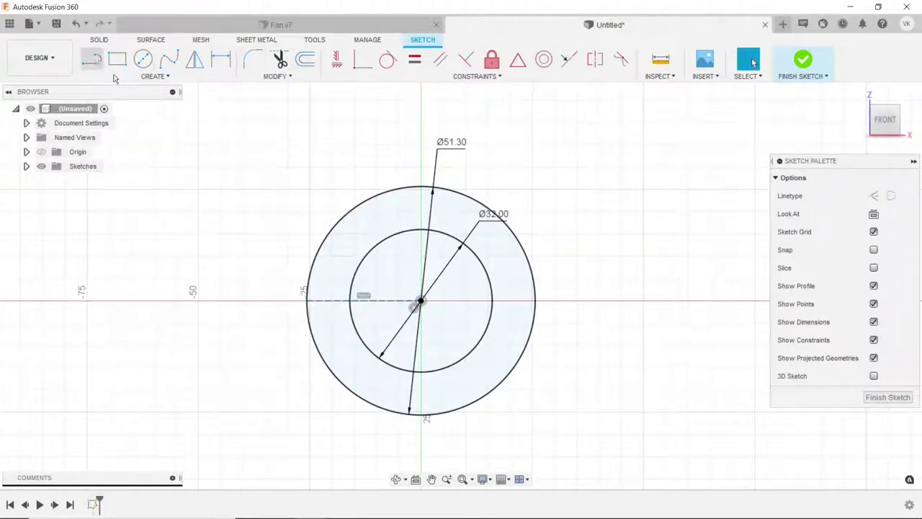
- Draw a vertical line down from the outer circle's left point and dimension it 25.40 mm
click(92, 59)
click(311, 305)
scroll(311, 305, down, 2)
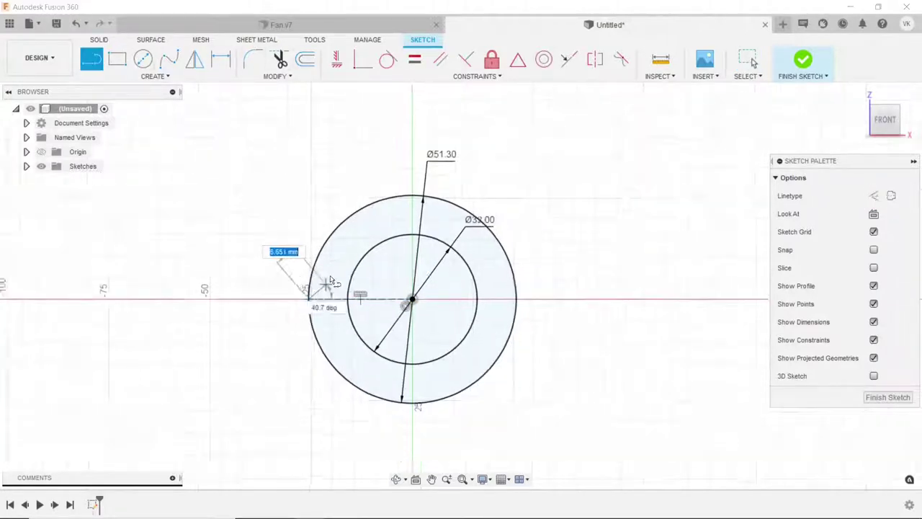
scroll(312, 317, down, 2)
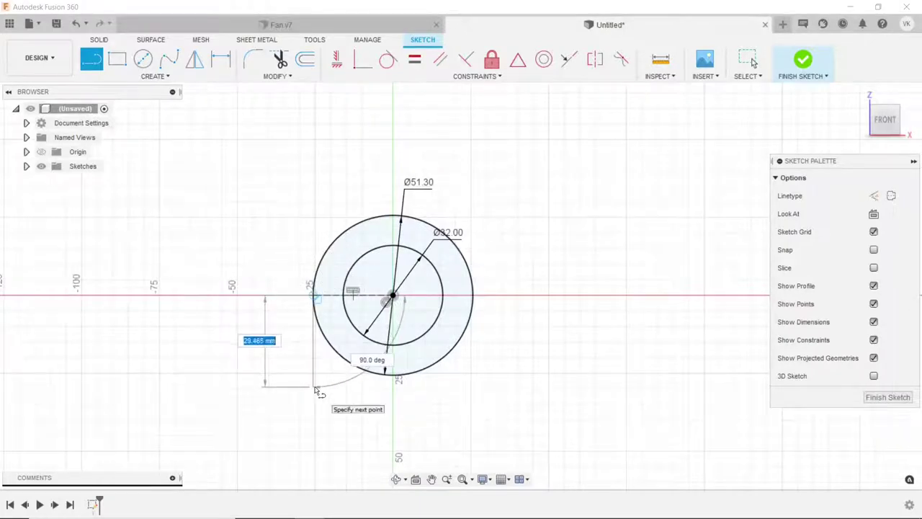
click(313, 387)
click(222, 60)
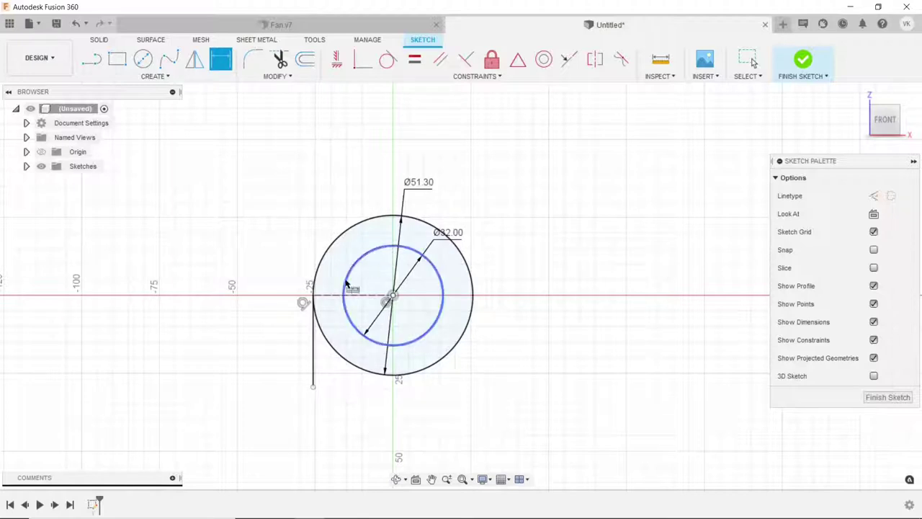
click(312, 317)
click(301, 319)
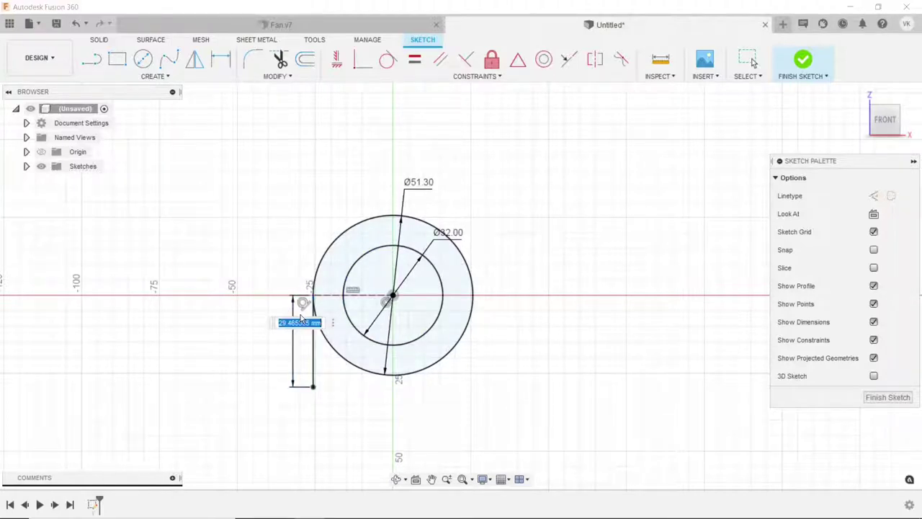
text(25.4)
key(Return)
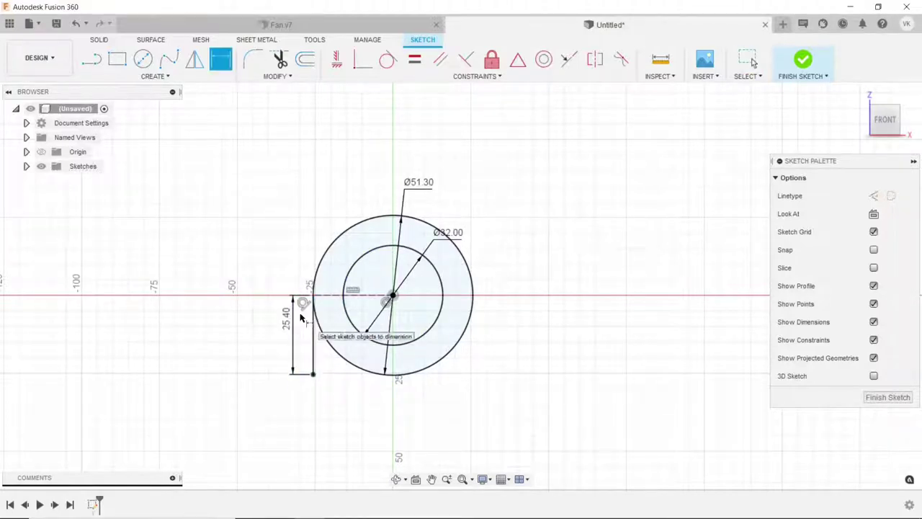
- Draw the horizontal bottom line from the vertical line's lower end and dimension it 20 mm
scroll(331, 420, up, 1)
scroll(336, 428, up, 1)
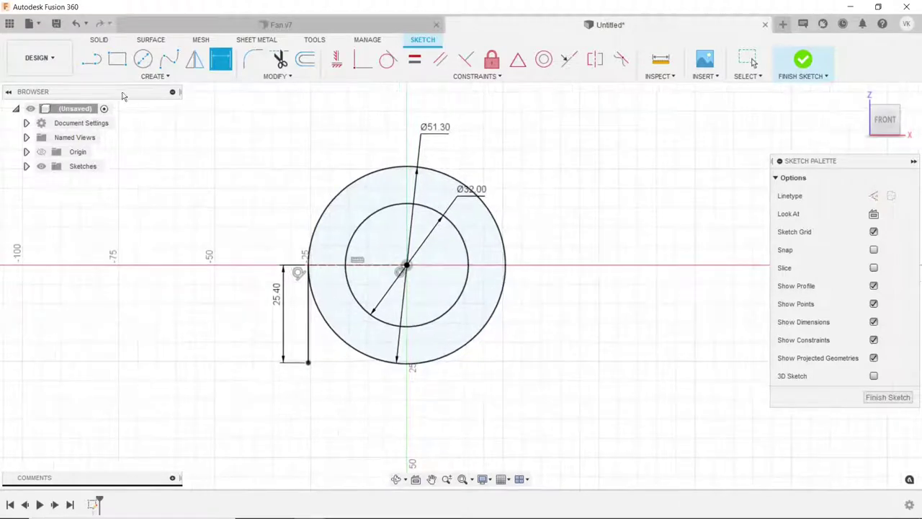
click(92, 60)
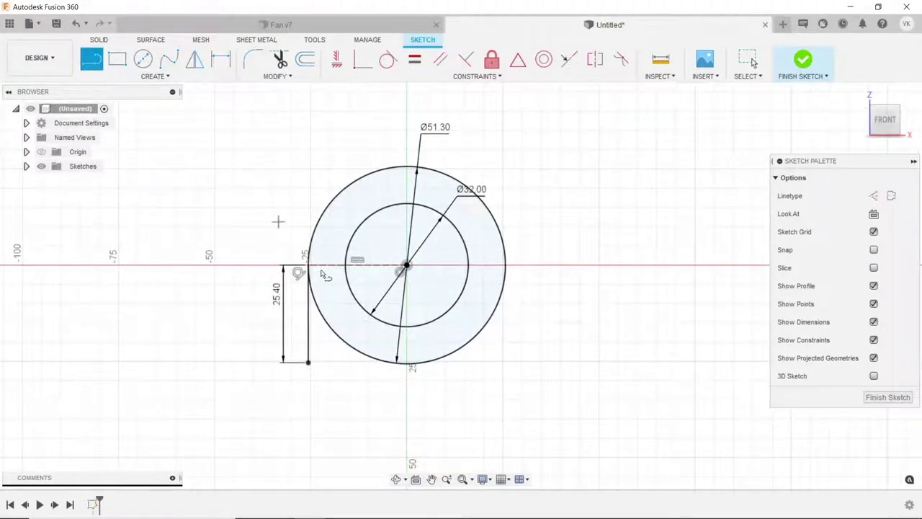
click(309, 361)
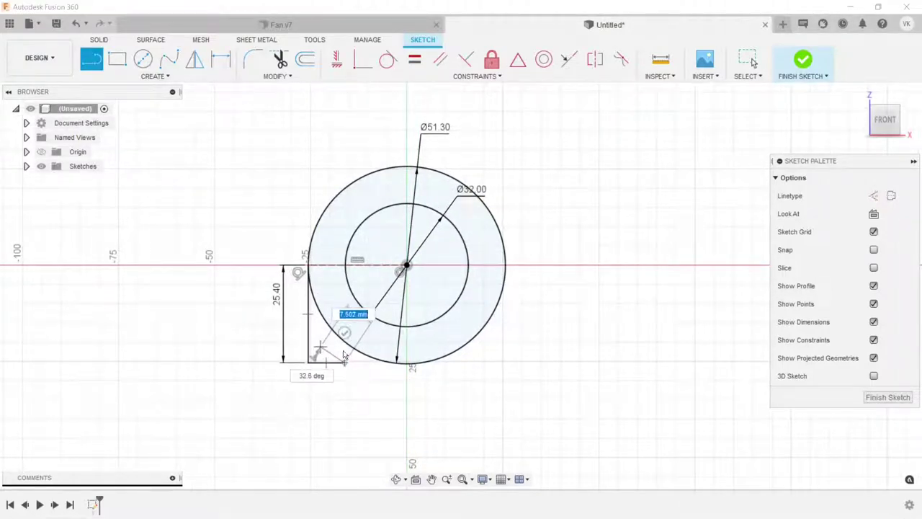
right_click(347, 354)
click(292, 399)
key(d)
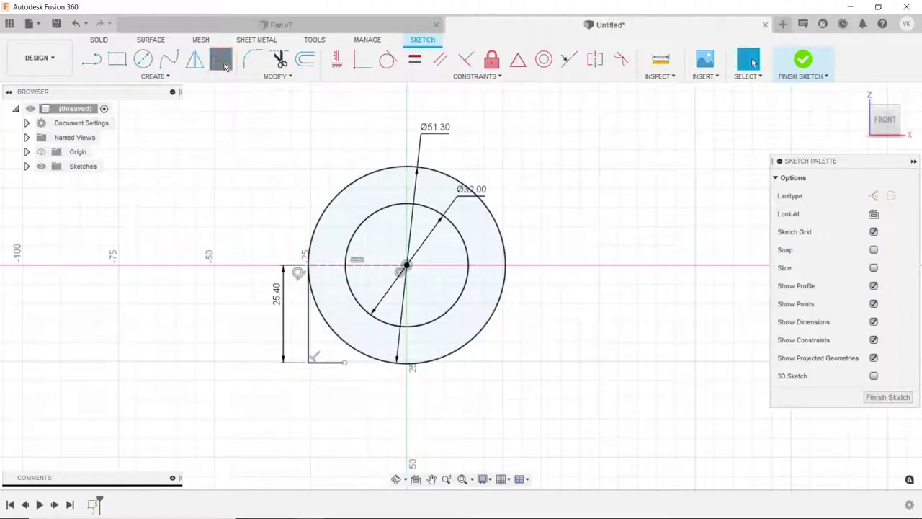
click(319, 363)
click(325, 388)
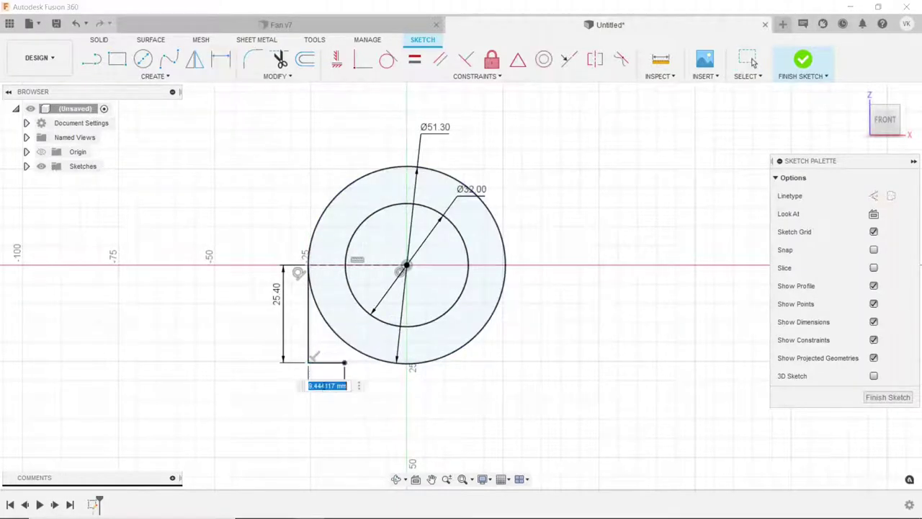
text(20)
key(Return)
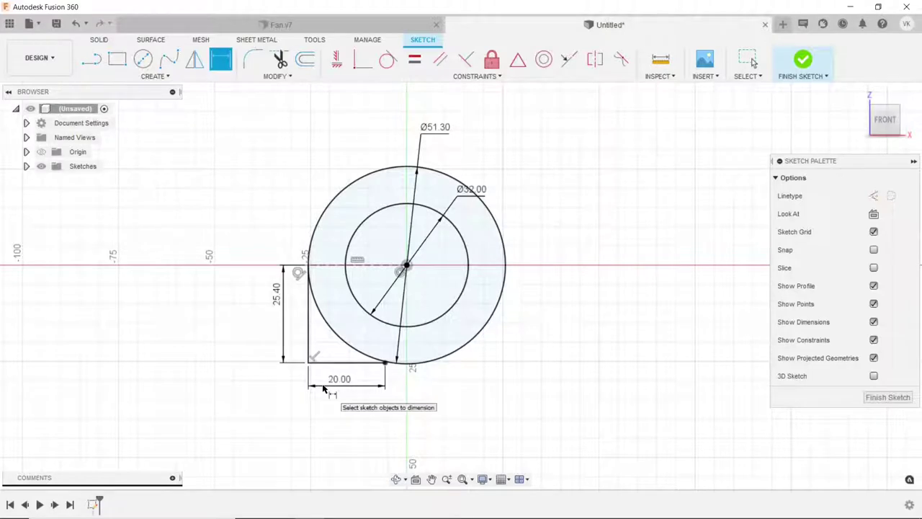
- Draw the closing line up from the bottom line's right end
scroll(506, 395, up, 2)
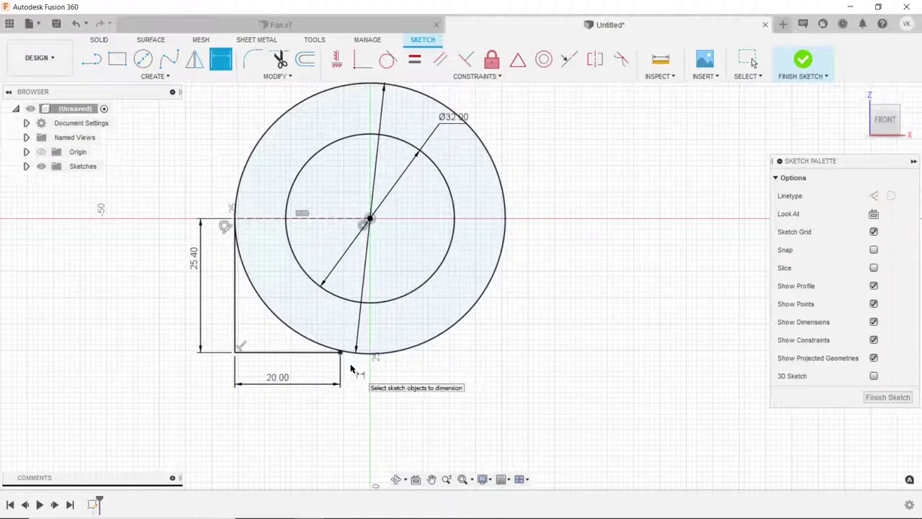
scroll(351, 369, up, 1)
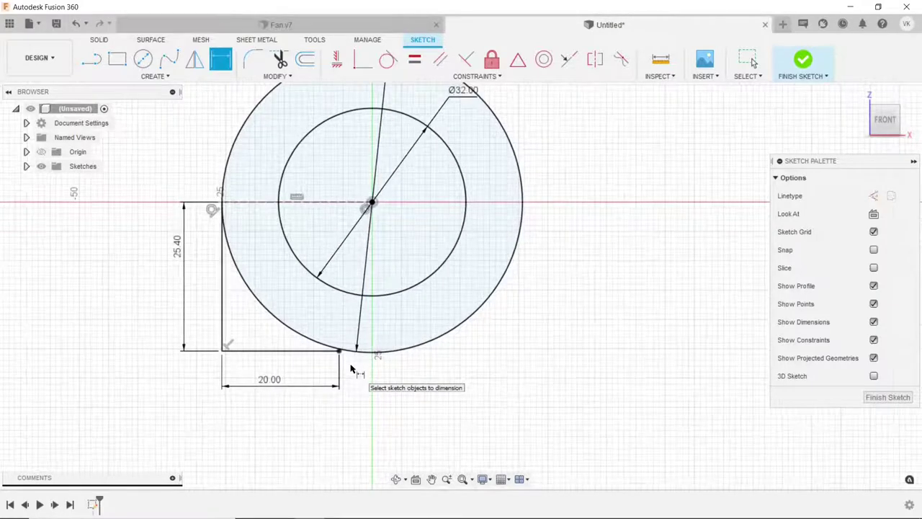
click(91, 59)
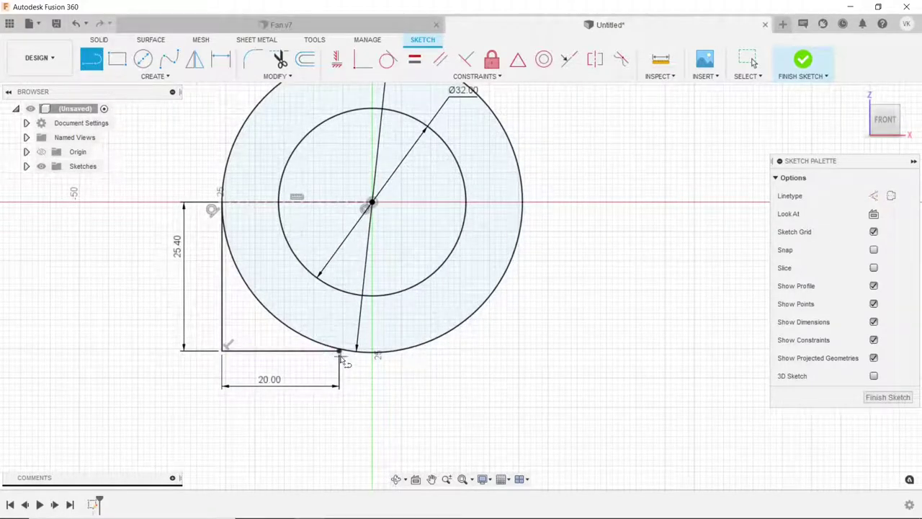
click(339, 339)
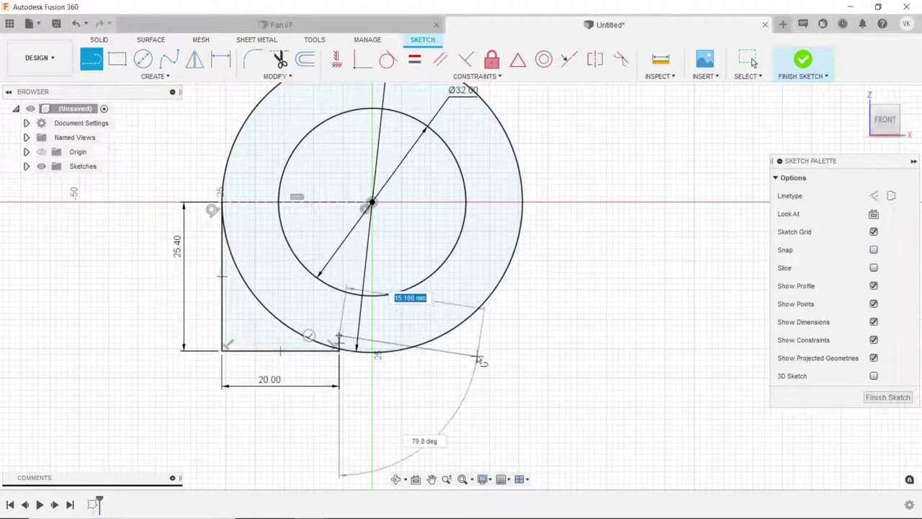
right_click(481, 361)
click(501, 361)
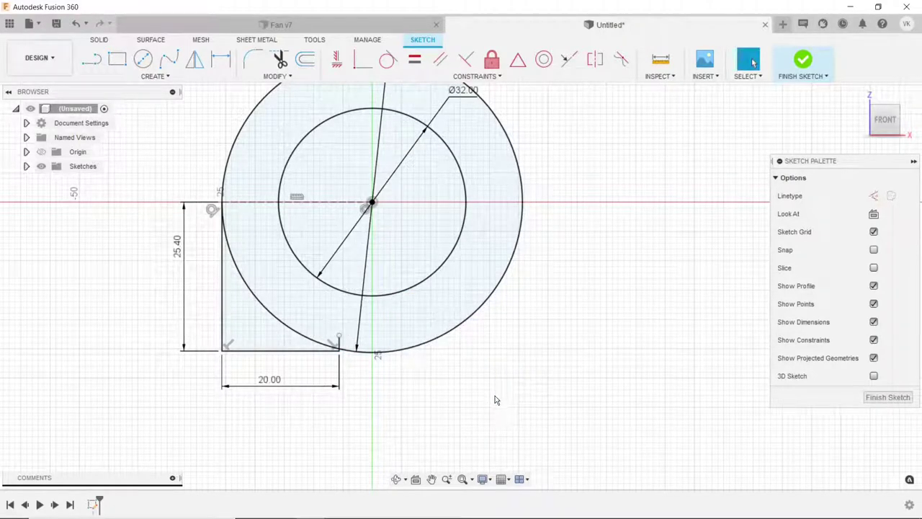
- Change the bottom width dimension from 20.00 to 17, then to 15.00
scroll(353, 386, up, 2)
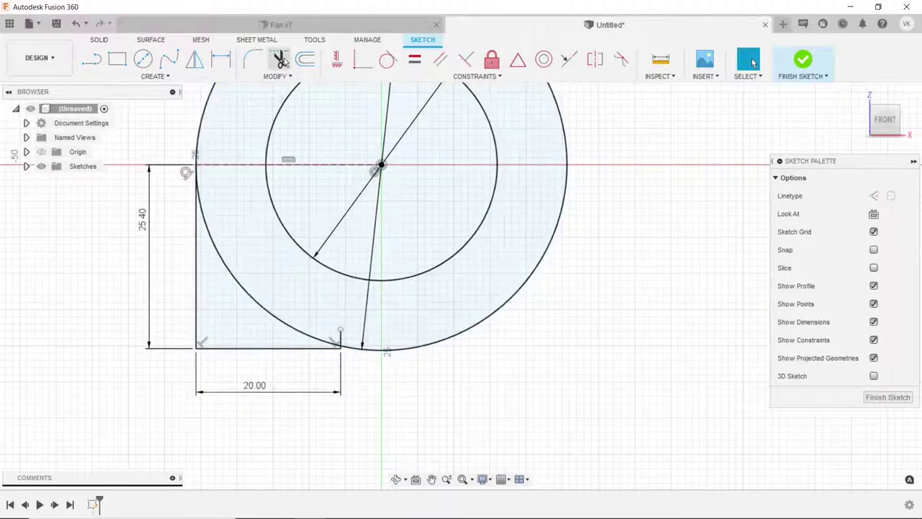
double_click(248, 390)
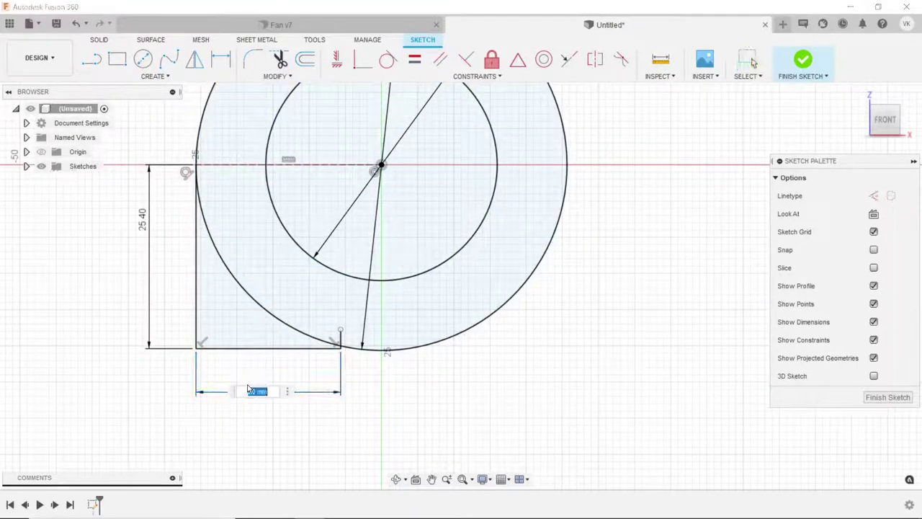
text(17)
key(Return)
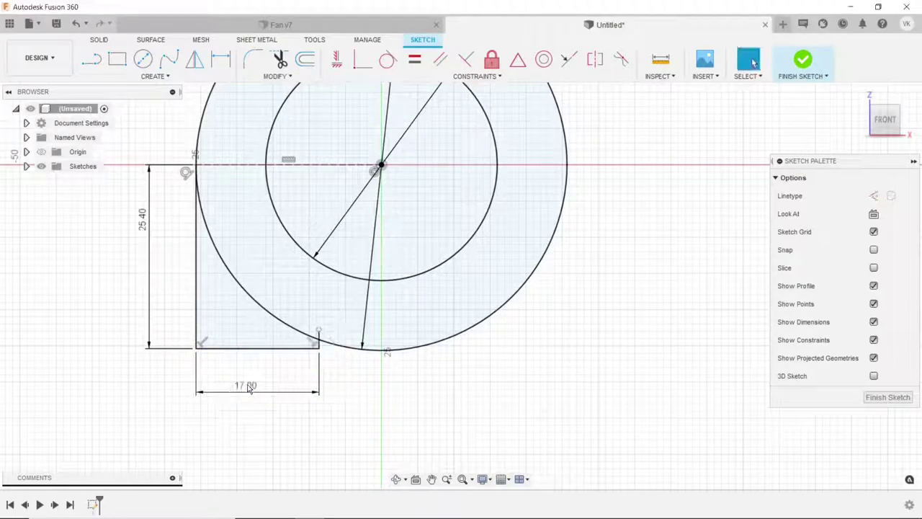
double_click(248, 388)
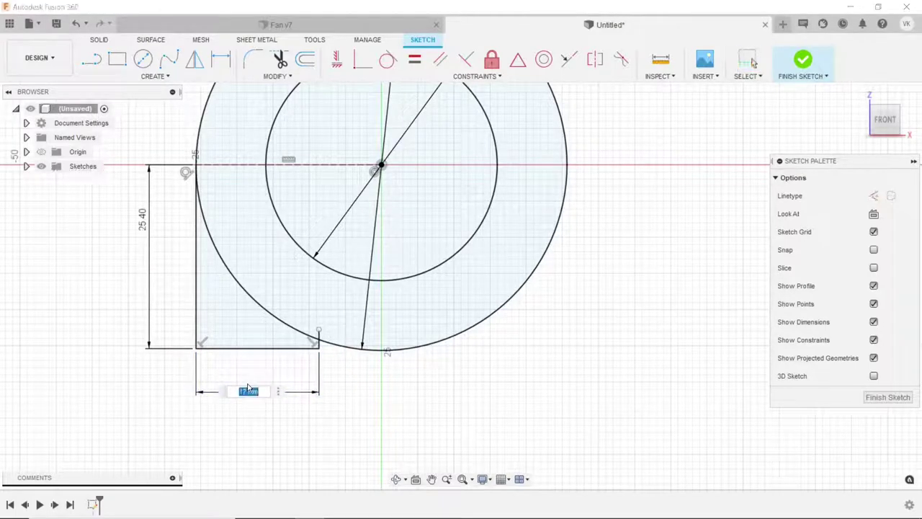
key(BackSpace)
text(15)
key(Return)
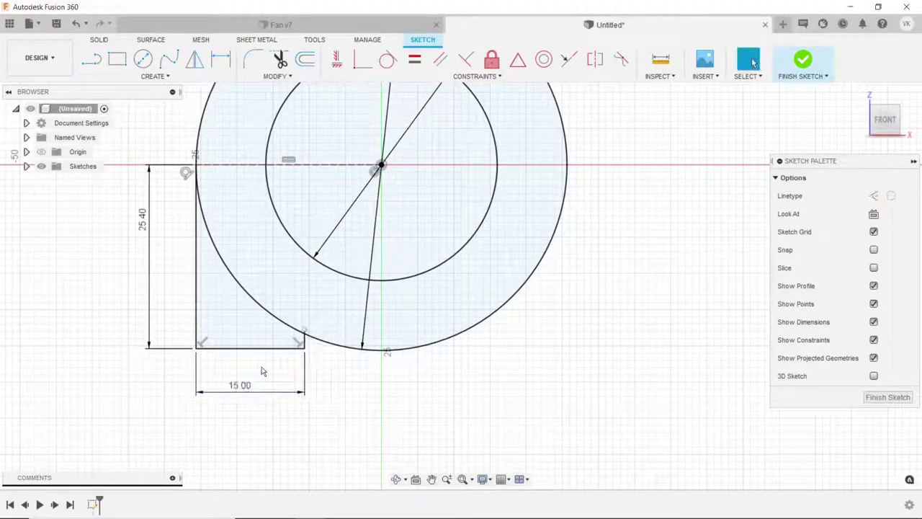
- Trim away the outer circle's arc inside the rectangle
click(280, 59)
scroll(310, 332, up, 5)
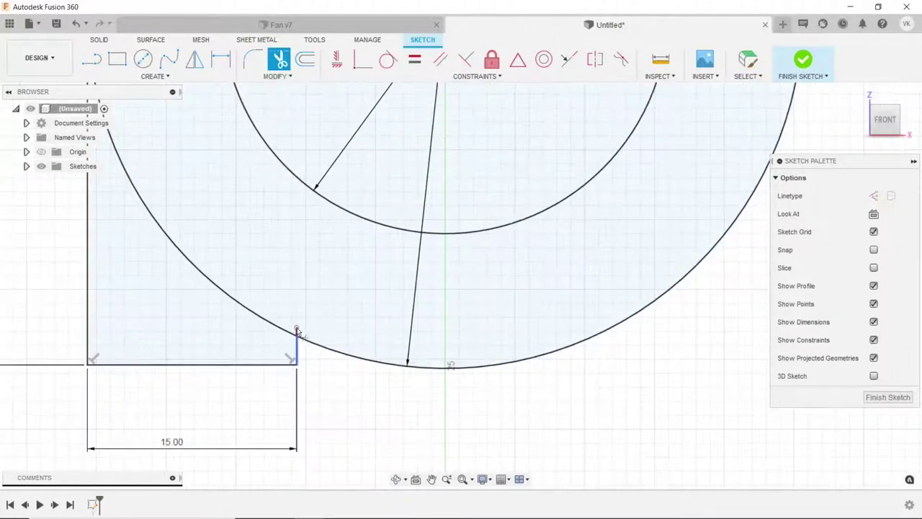
scroll(339, 387, down, 3)
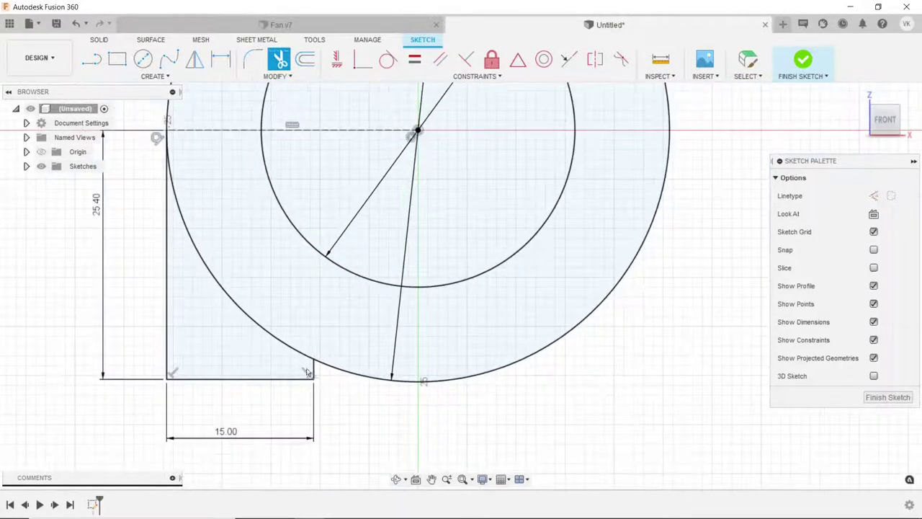
click(275, 341)
scroll(346, 397, down, 2)
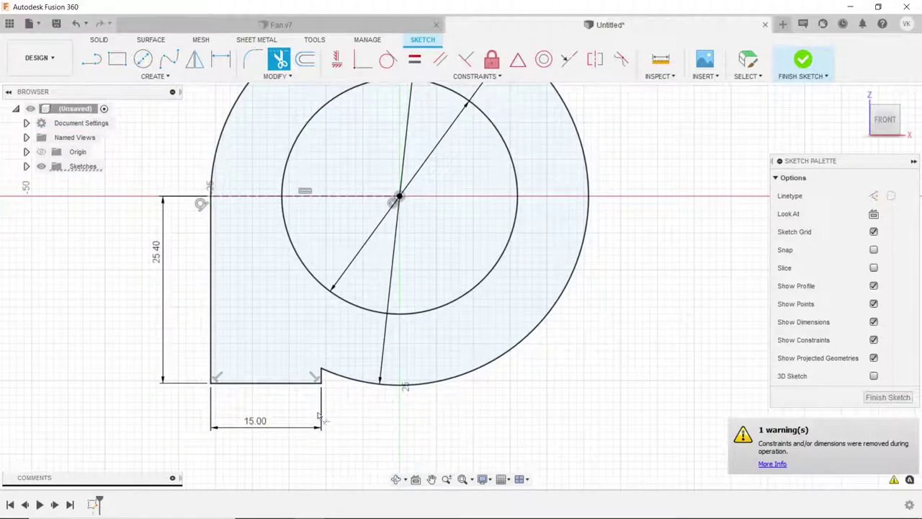
scroll(350, 427, down, 1)
scroll(353, 428, down, 1)
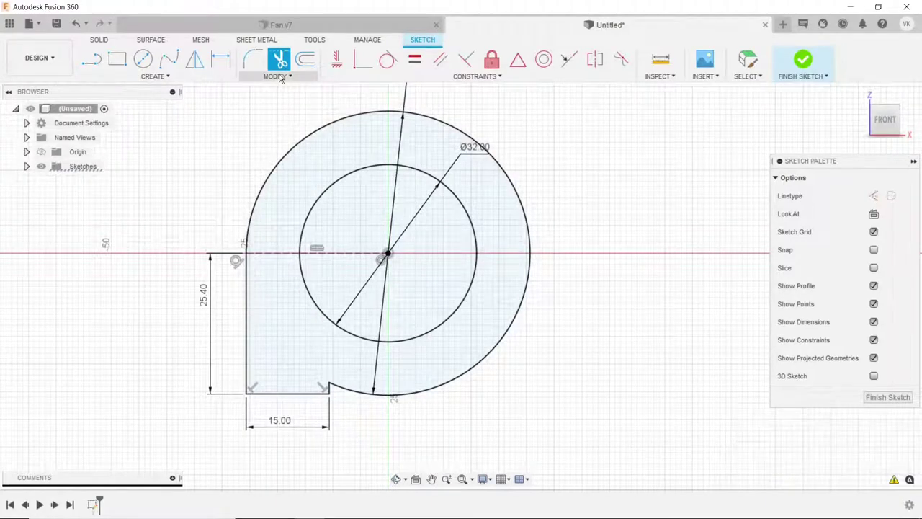
- Round the notch corner with a 1 mm fillet
click(257, 62)
scroll(354, 393, up, 1)
scroll(339, 396, up, 1)
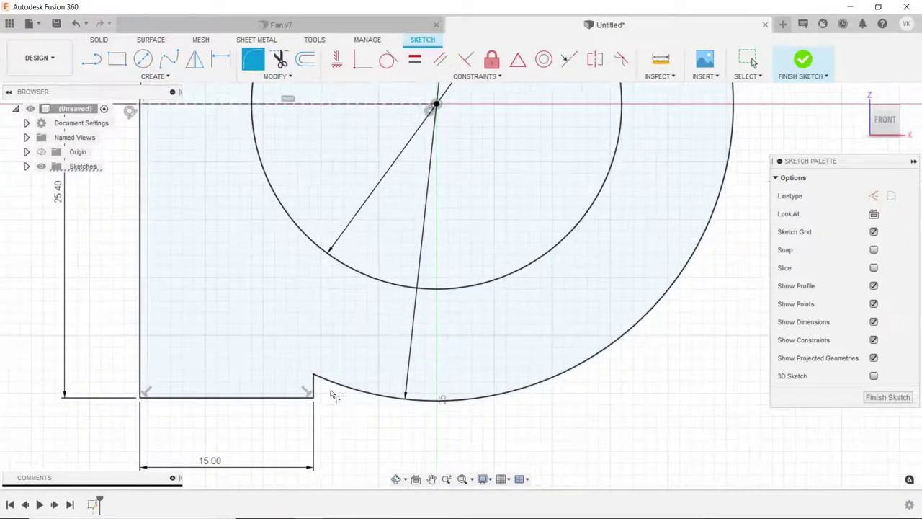
scroll(317, 397, up, 1)
scroll(312, 404, up, 2)
click(311, 379)
text(1)
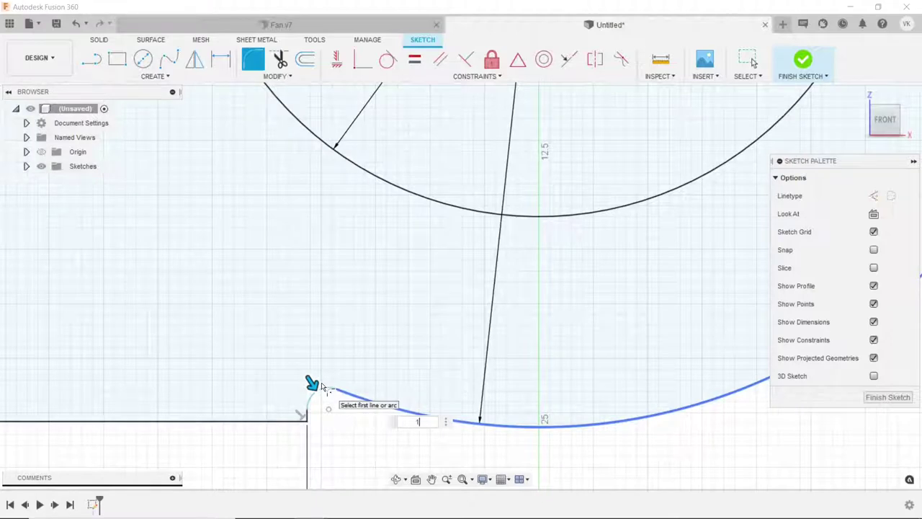
key(Return)
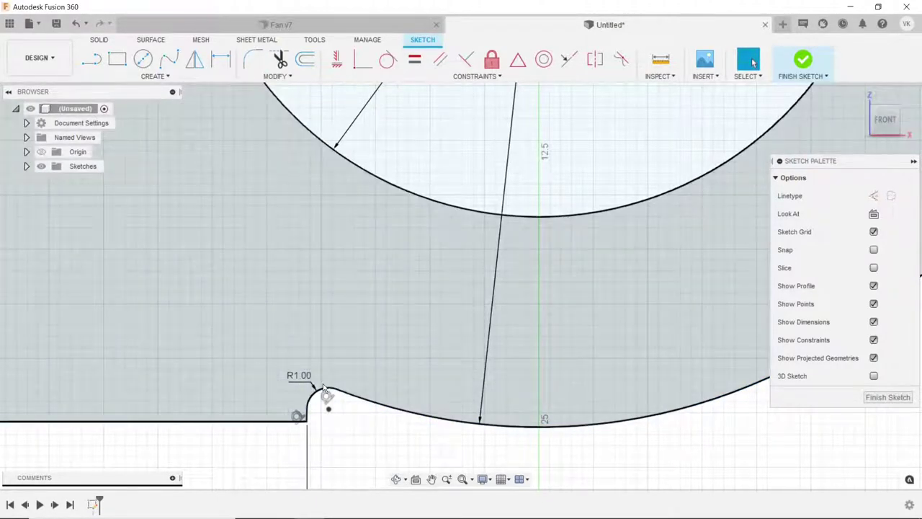
scroll(358, 416, down, 3)
scroll(358, 418, down, 3)
scroll(364, 417, down, 3)
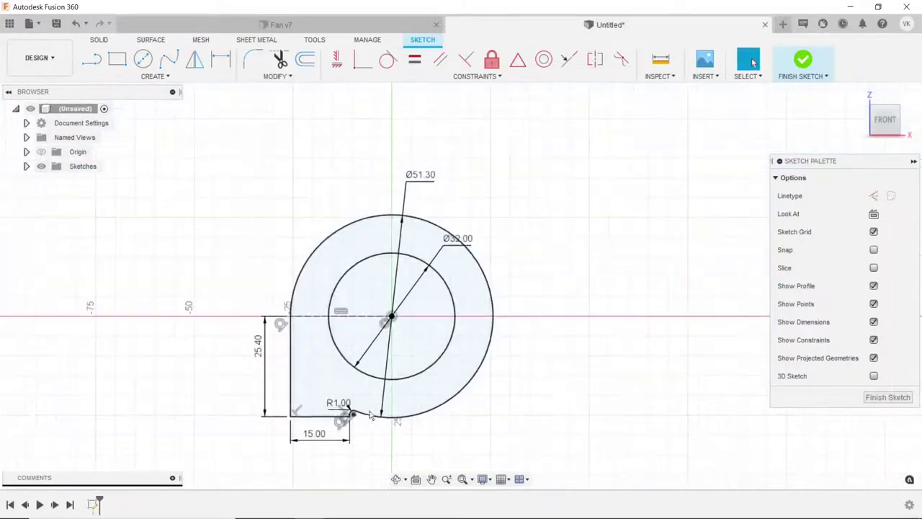
scroll(502, 374, up, 2)
- Draw a vertical line down from the outer circle's right edge and dimension it 18 mm
click(95, 60)
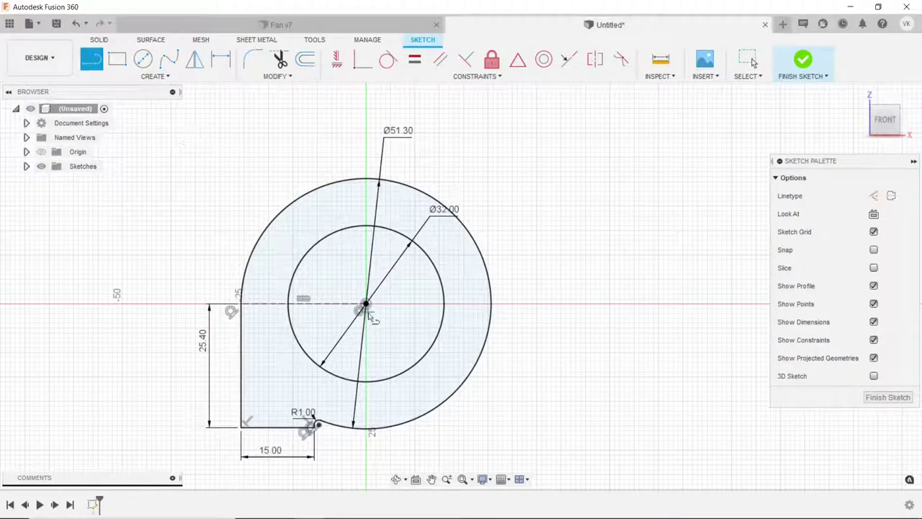
click(493, 311)
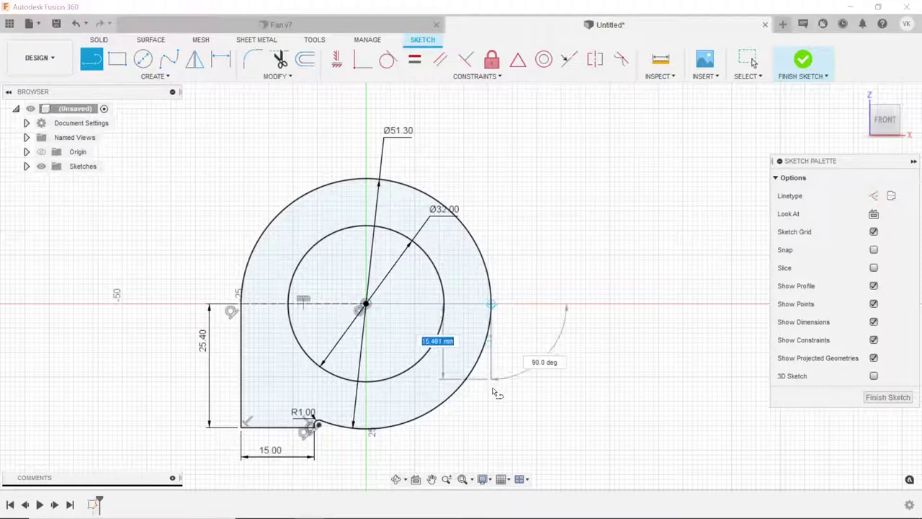
right_click(514, 358)
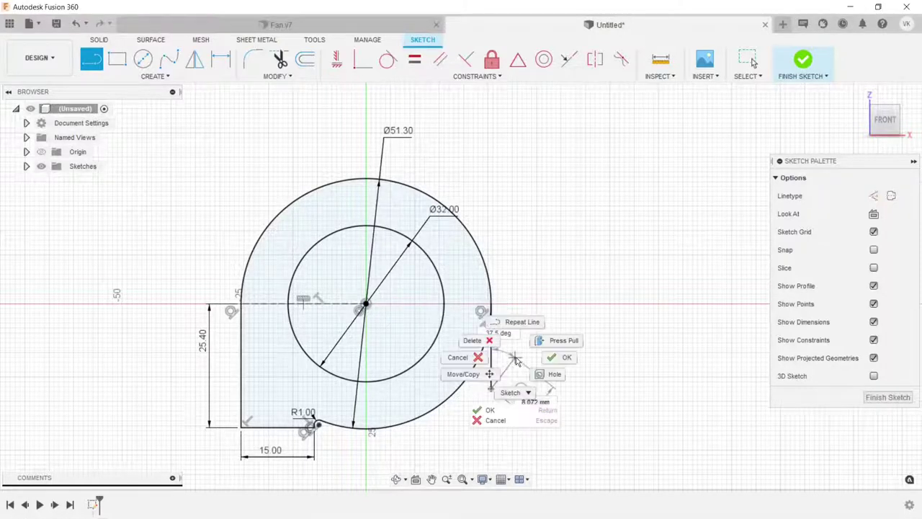
click(562, 357)
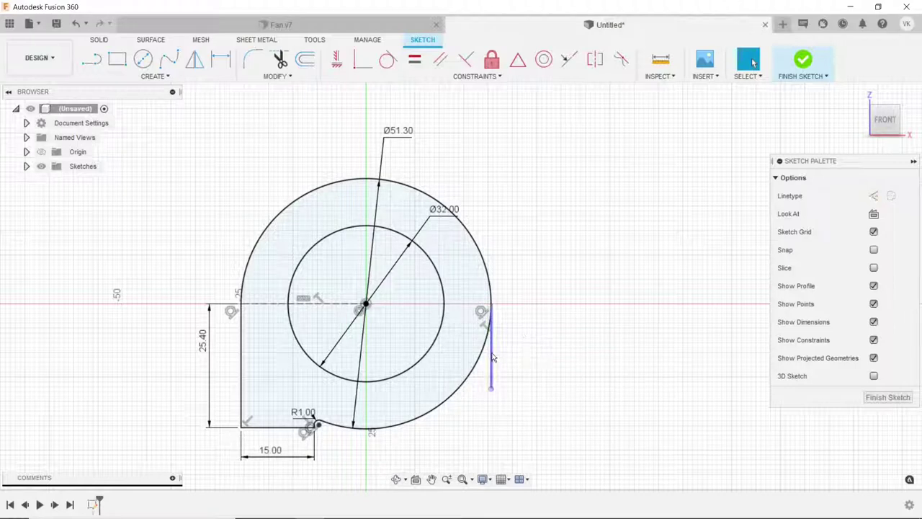
click(221, 59)
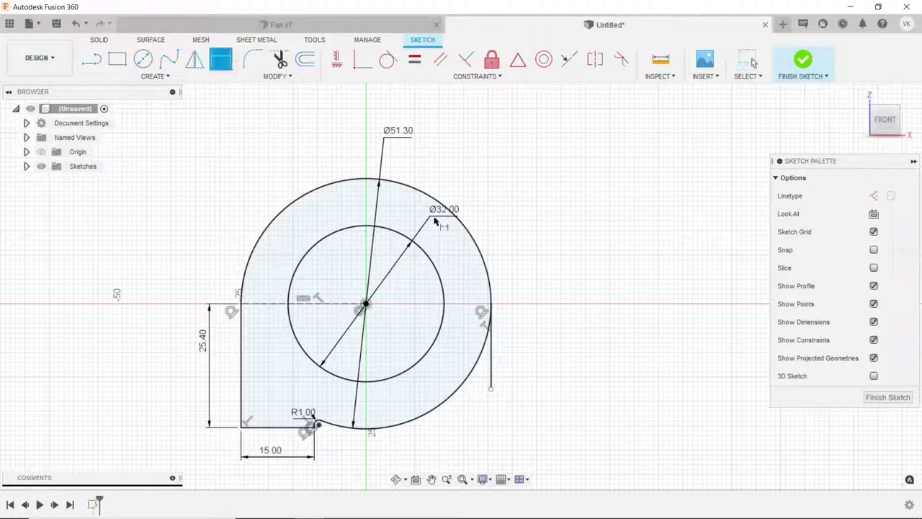
click(492, 351)
click(542, 345)
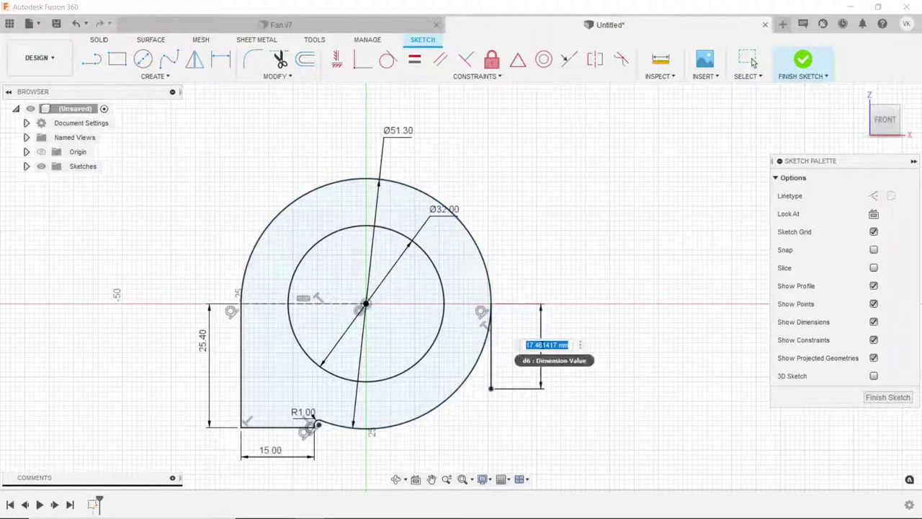
text(18)
key(Return)
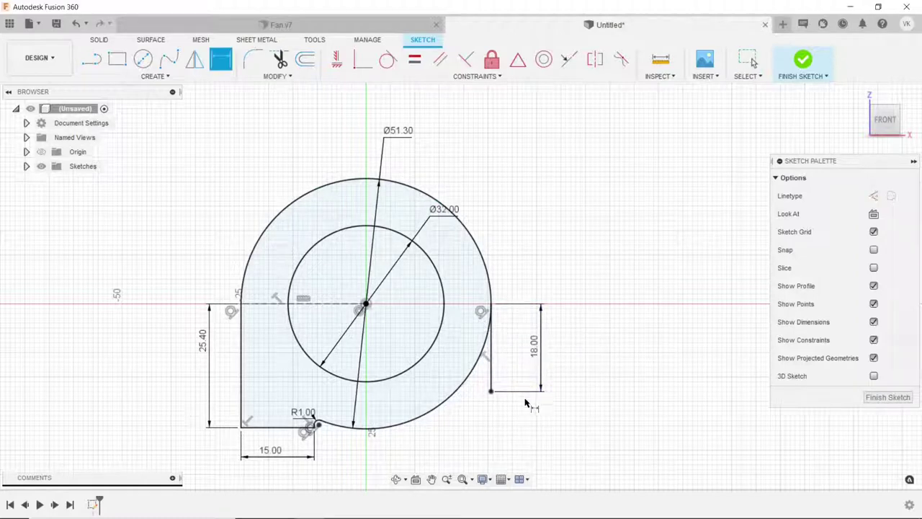
- Begin an arc from the 18 mm line's bottom end, then abandon it
scroll(525, 409, up, 1)
scroll(533, 433, up, 2)
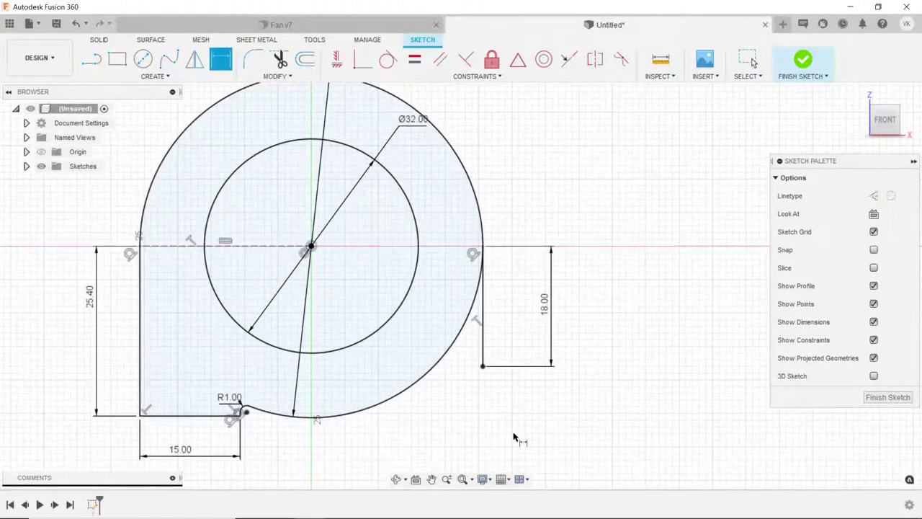
click(91, 59)
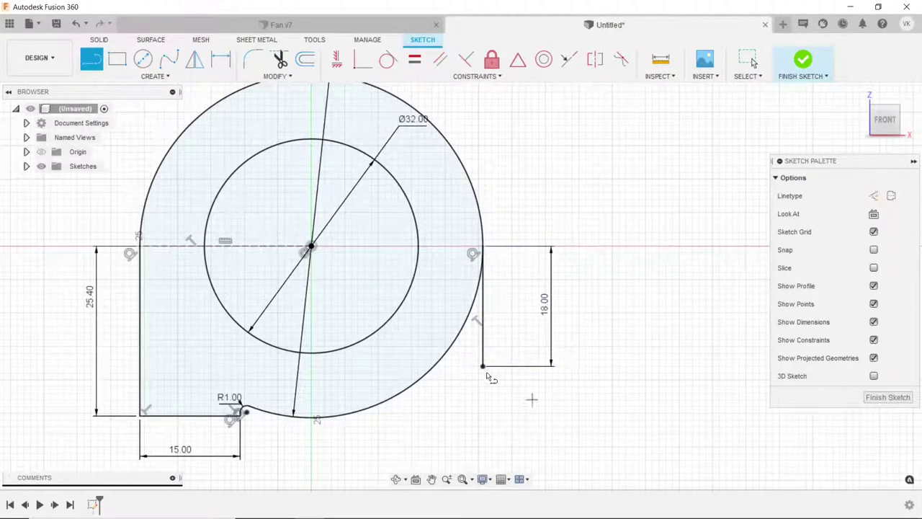
drag(485, 368, 312, 372)
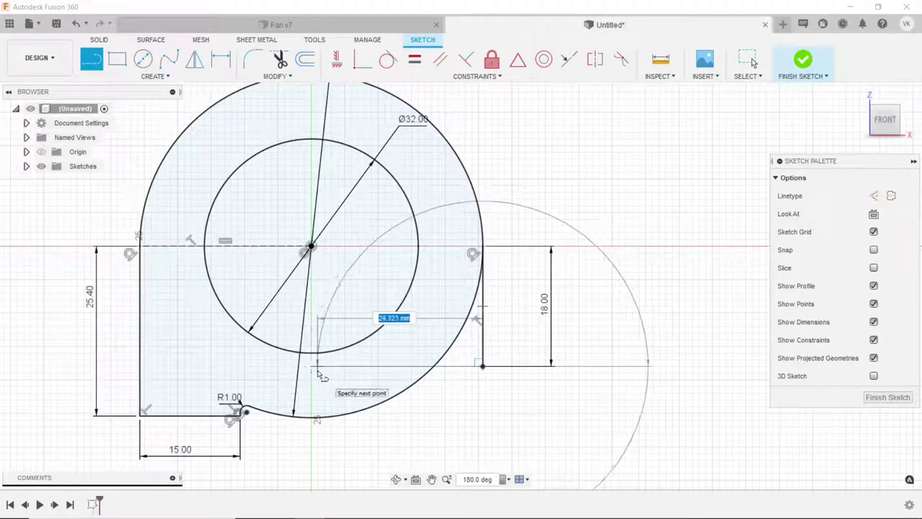
drag(312, 372, 317, 417)
key(Escape)
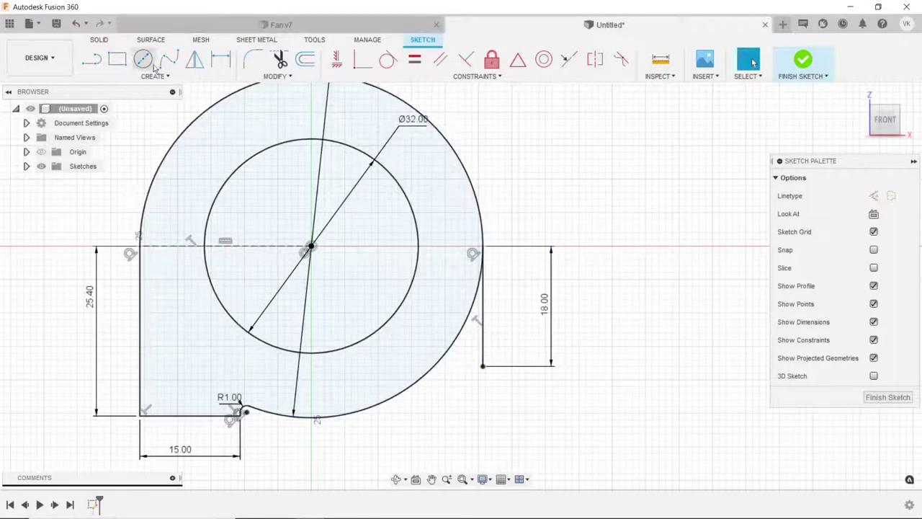
- Draw a circle centred on the 18 mm line's bottom end and dimension it Ø4.50
click(143, 59)
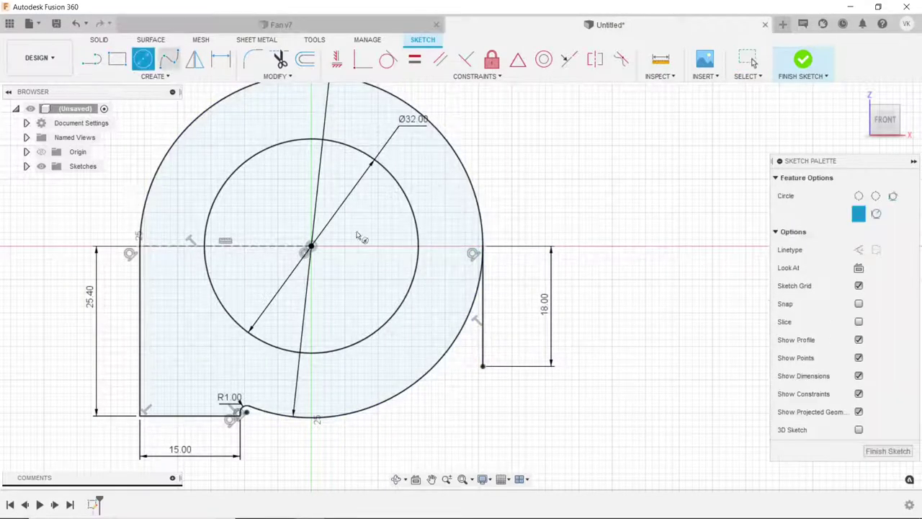
click(483, 366)
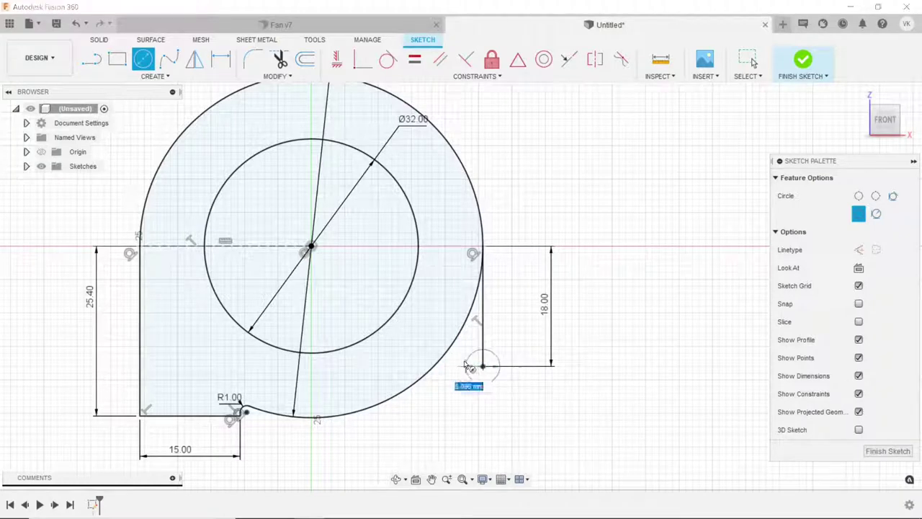
click(224, 60)
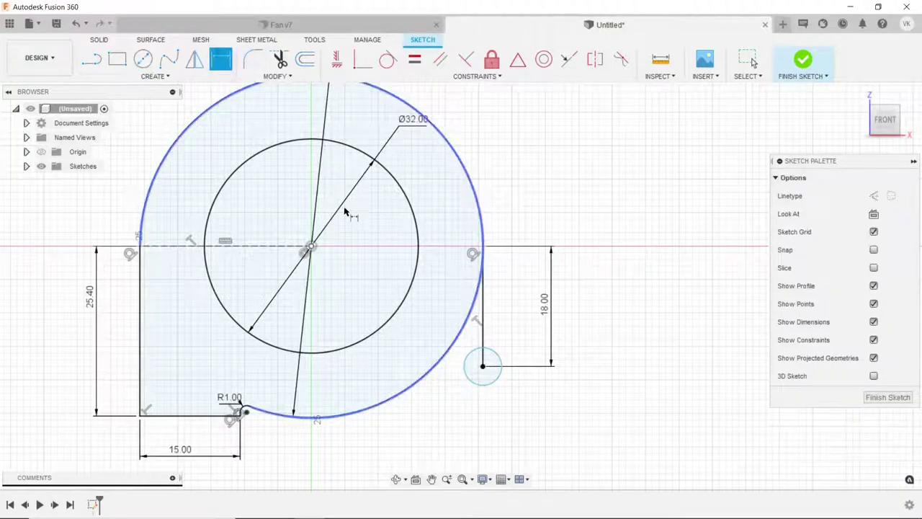
click(473, 352)
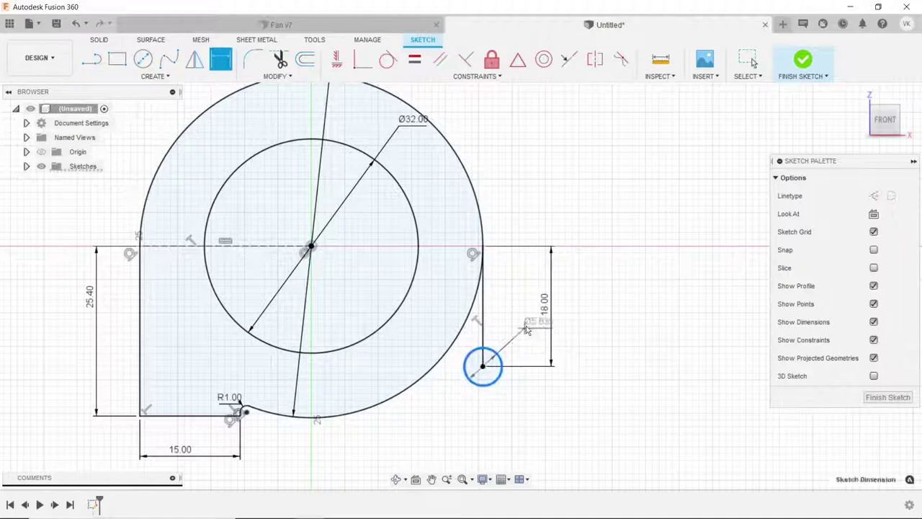
click(528, 328)
key(Return)
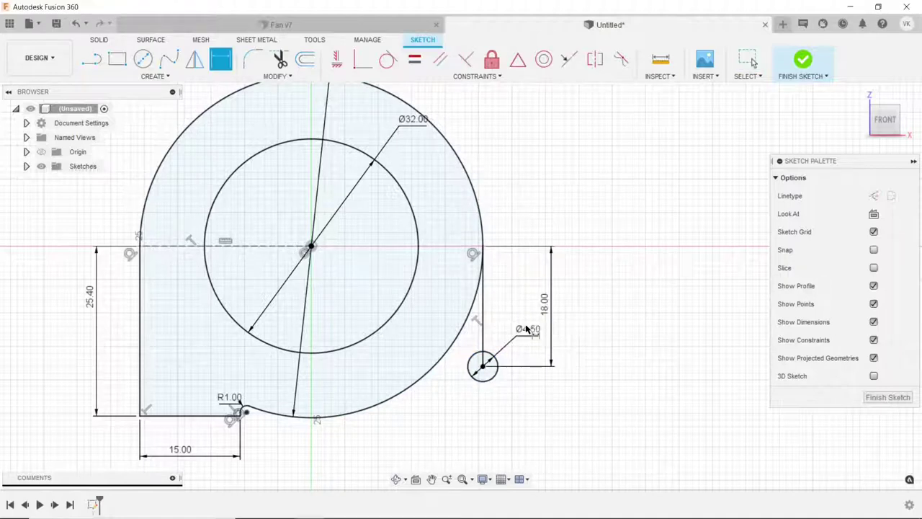
- Add a concentric outer circle on the same centre and dimension it Ø6.60
scroll(520, 415, up, 2)
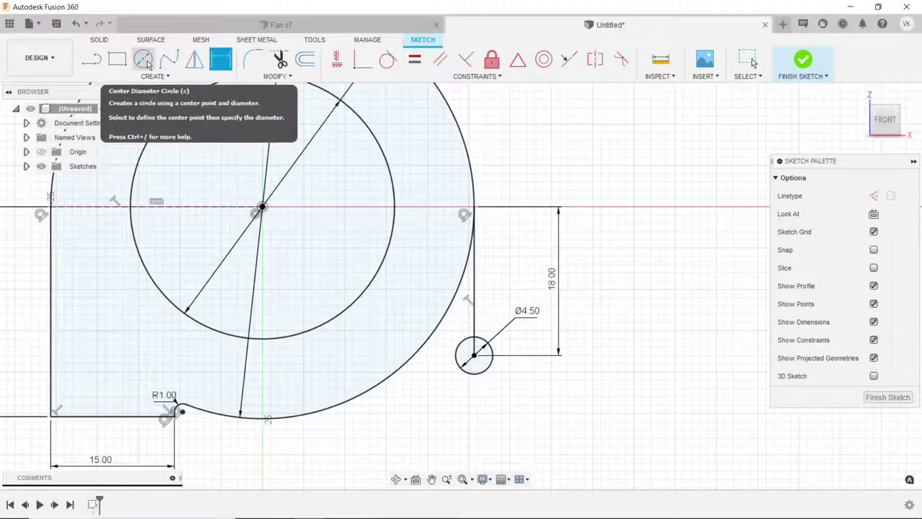
click(147, 63)
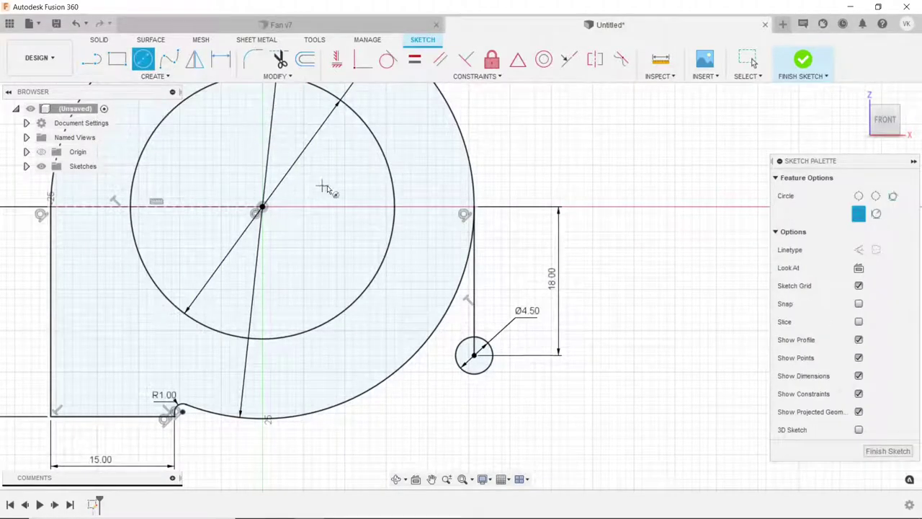
click(474, 356)
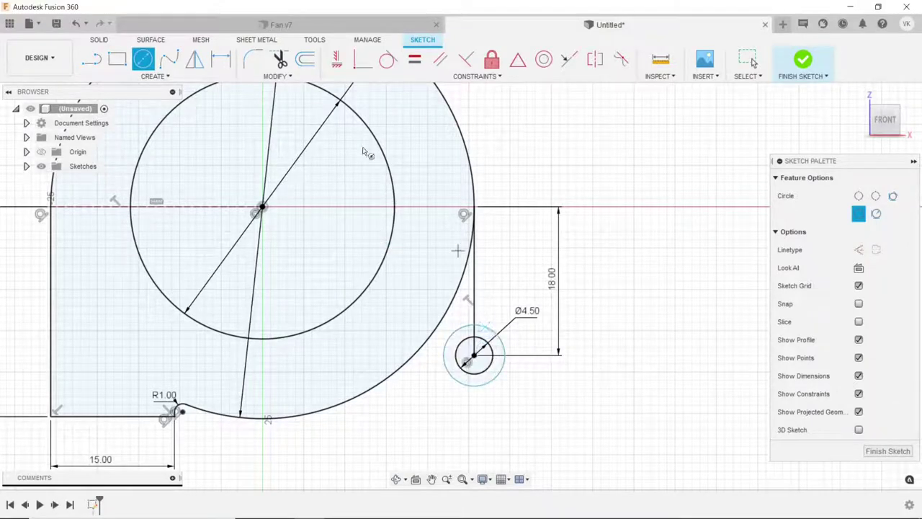
click(220, 59)
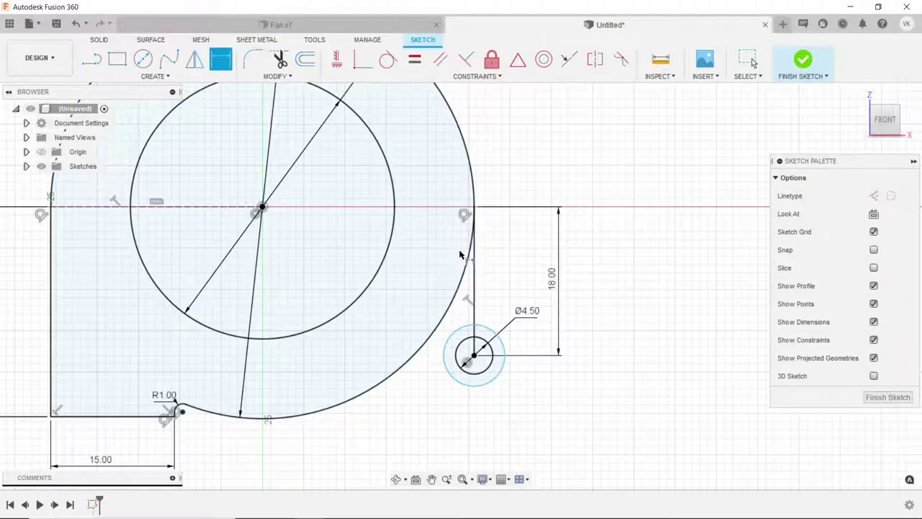
click(493, 329)
click(509, 295)
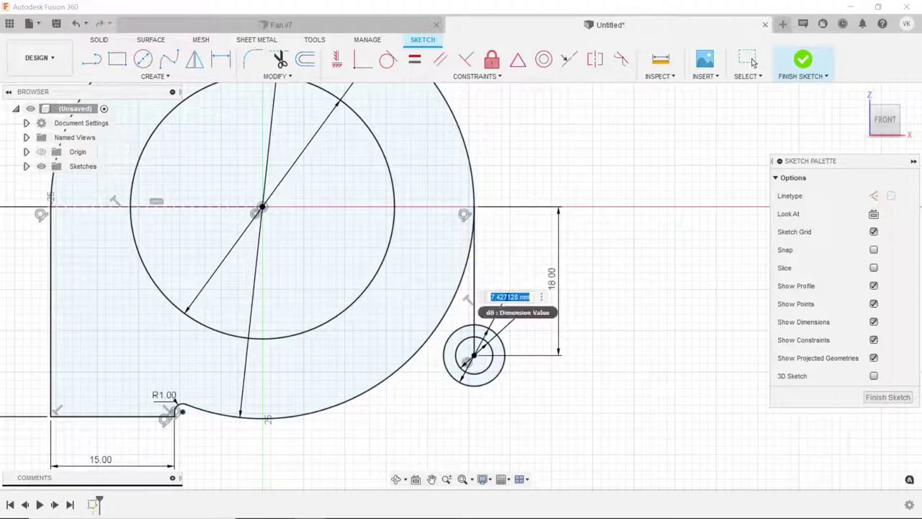
key(BackSpace)
text(6.6)
key(Return)
key(d)
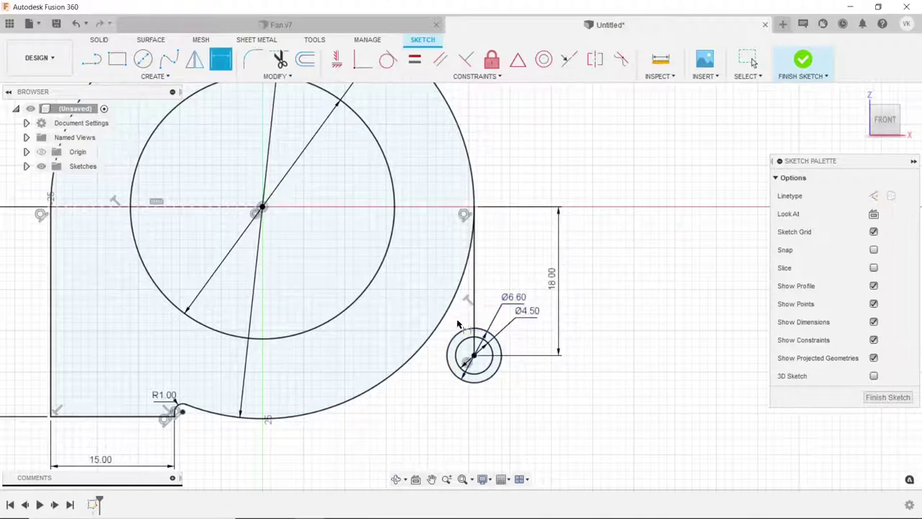
key(l)
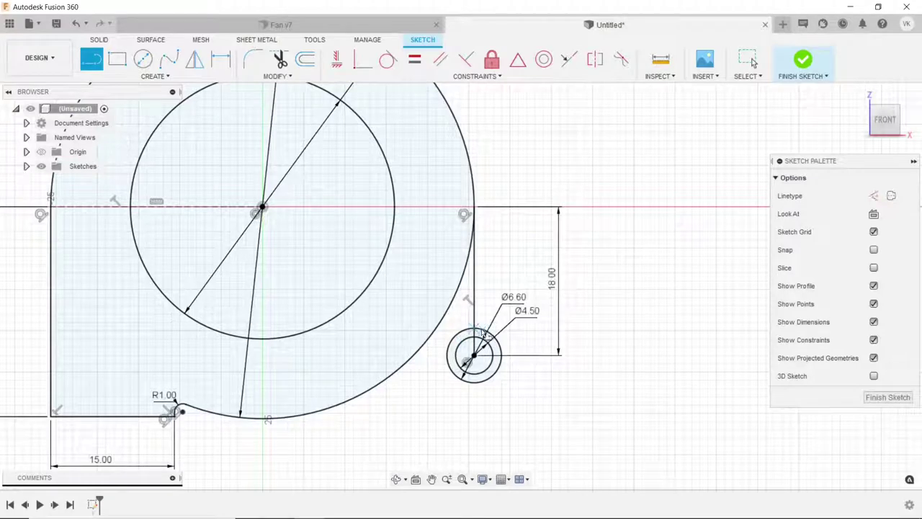
- Draw a line from the boss up past the housing arc and make it tangent to the Ø6.60 circle
click(473, 354)
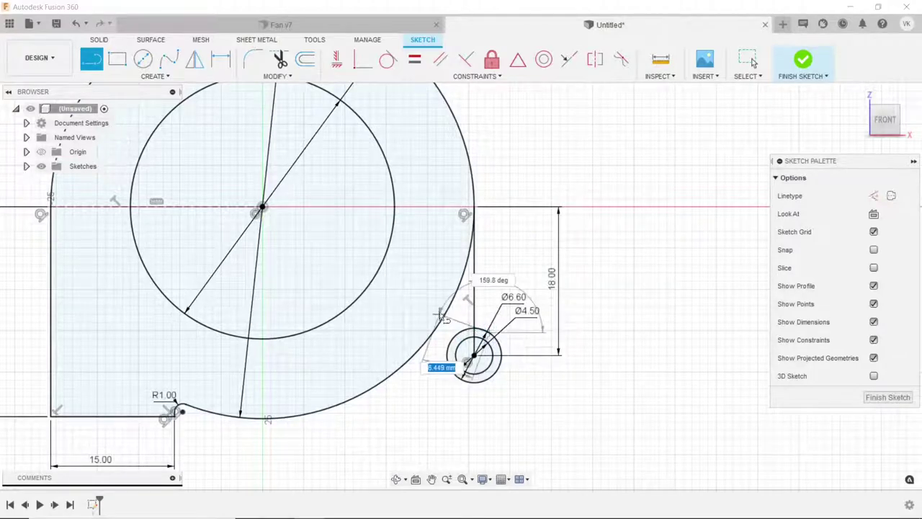
click(440, 310)
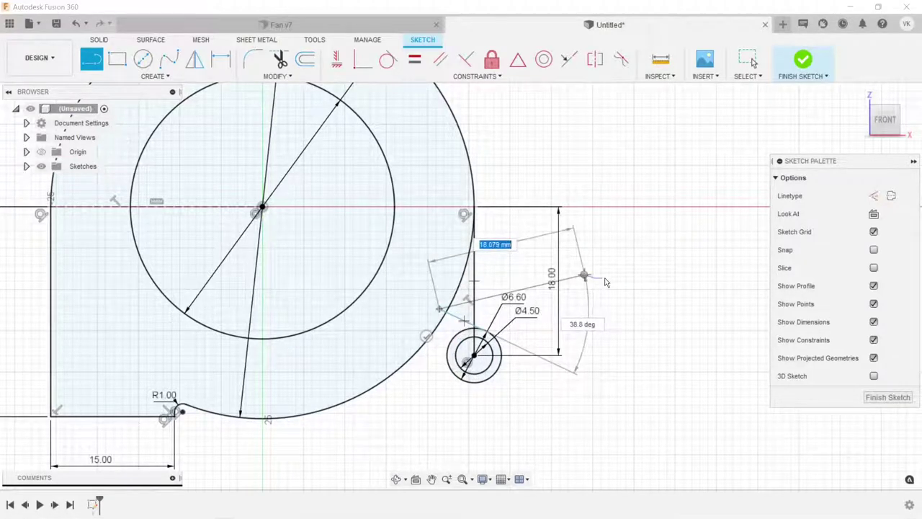
right_click(585, 276)
click(625, 275)
scroll(476, 357, up, 2)
click(483, 332)
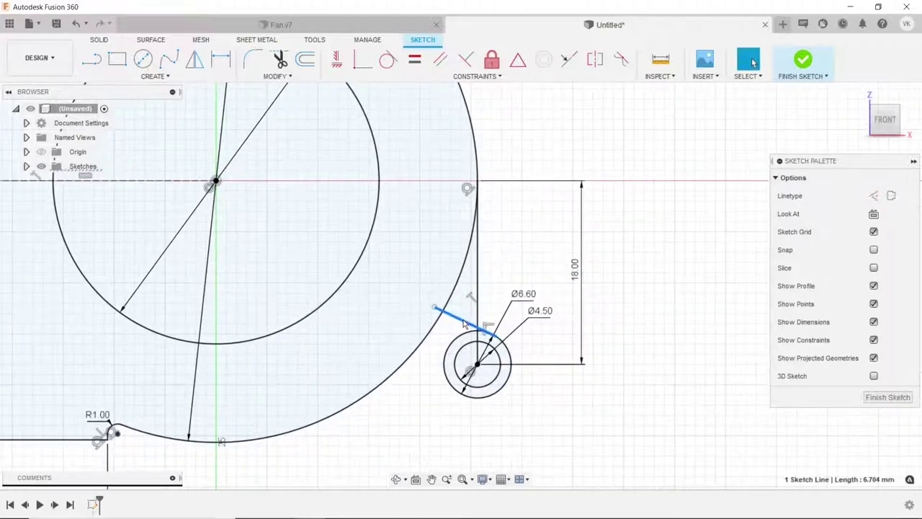
click(398, 64)
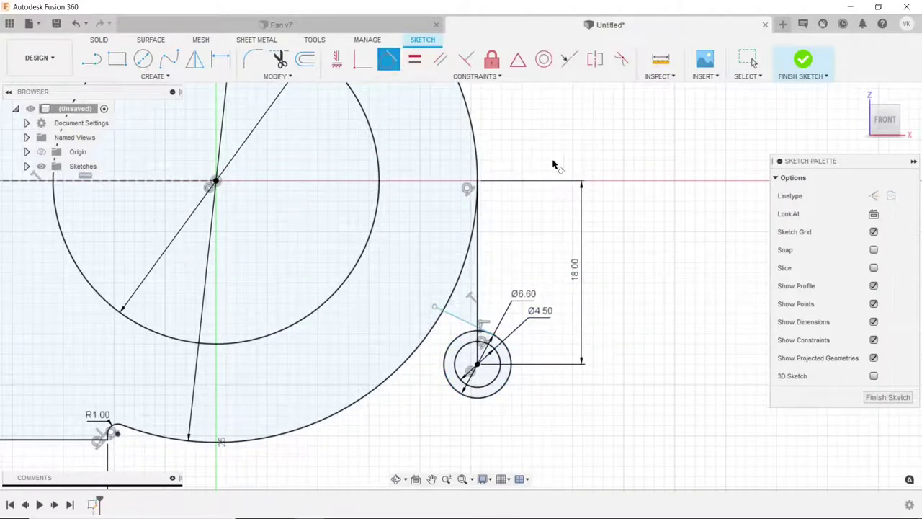
- Draw a second line from the boss's lower edge past the housing arc, tangent to the Ø6.60 circle
click(282, 63)
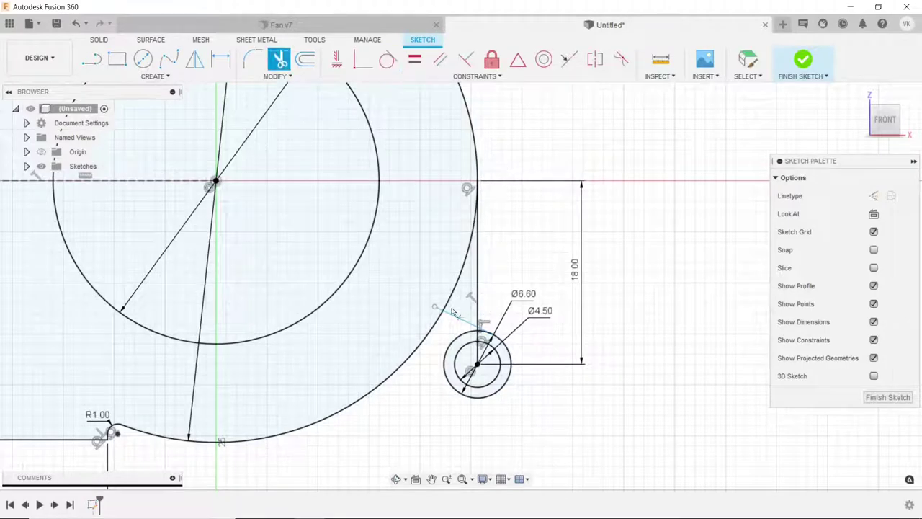
click(93, 59)
click(464, 393)
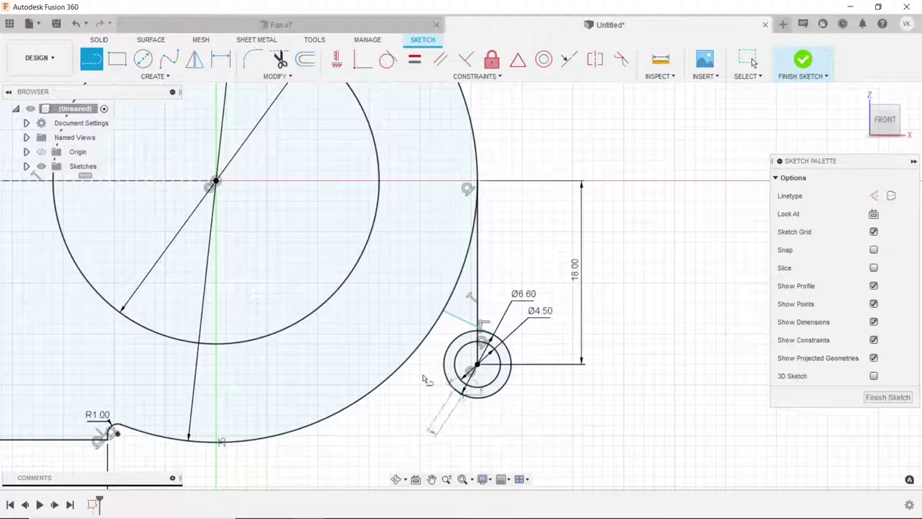
click(391, 346)
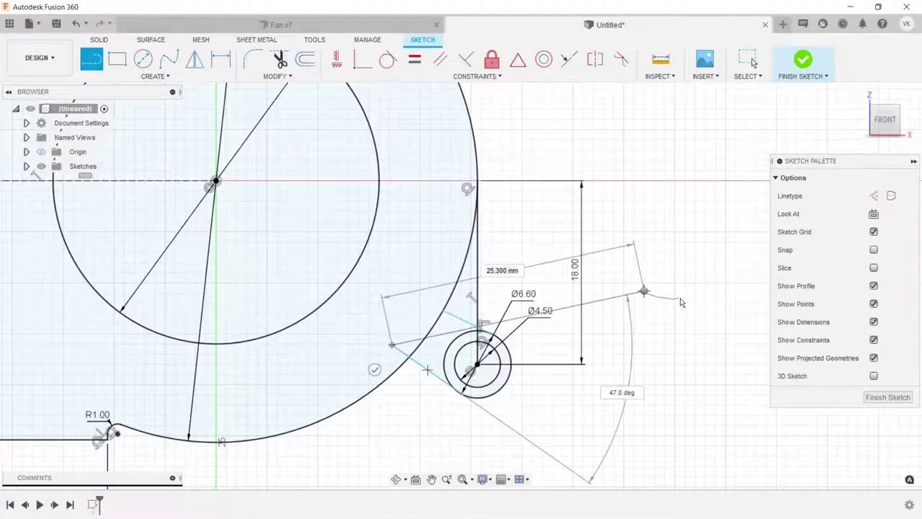
right_click(647, 294)
click(684, 288)
click(429, 381)
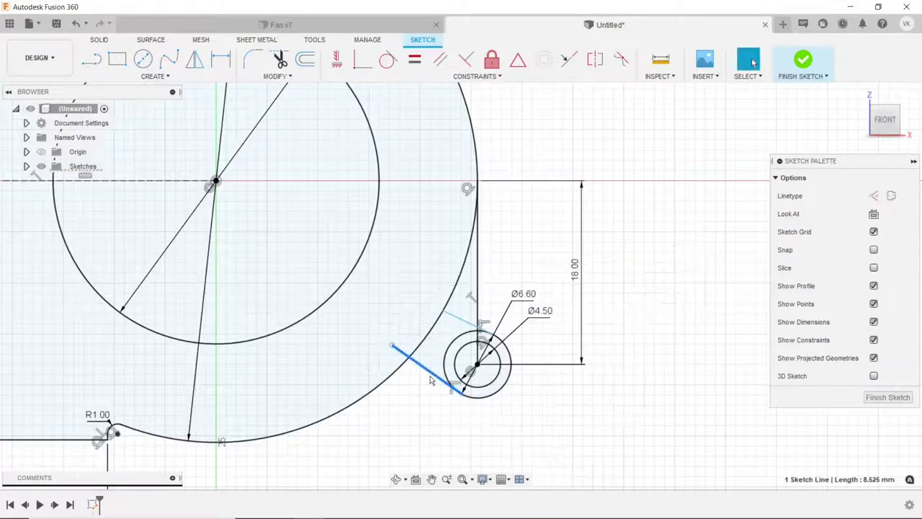
shift+click(454, 389)
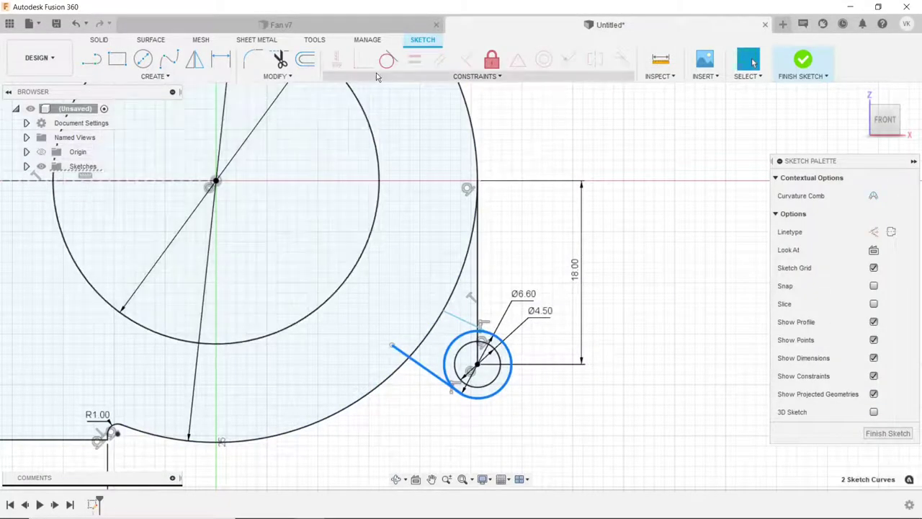
click(389, 59)
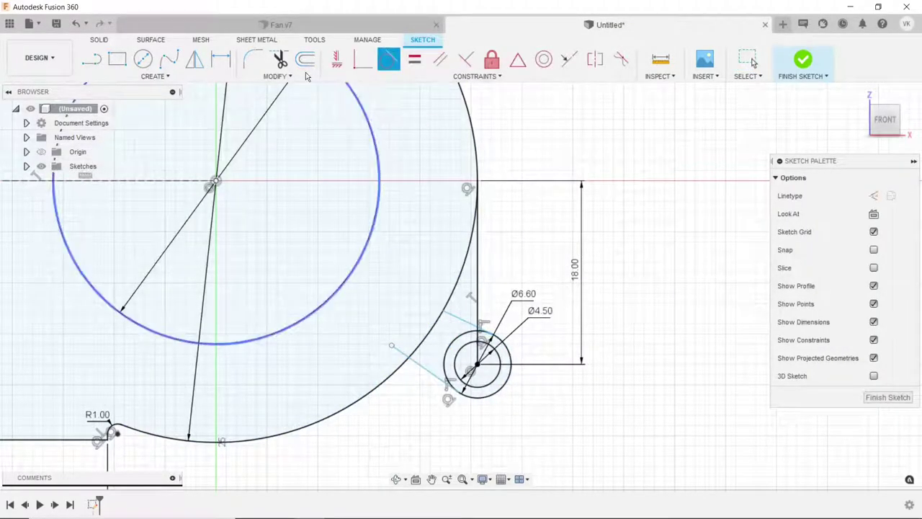
- Trim the outer housing arc between the two boss lines and the Ø6.60 circle's inner arc
click(280, 59)
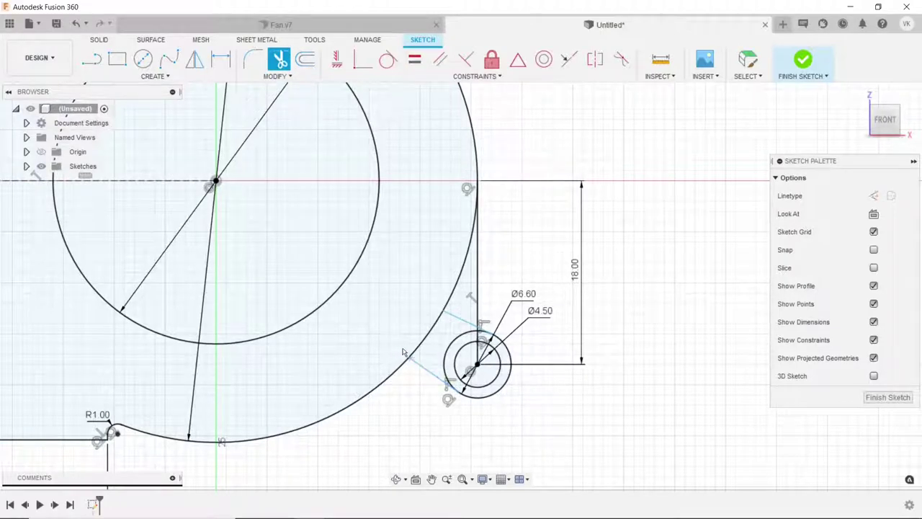
click(424, 339)
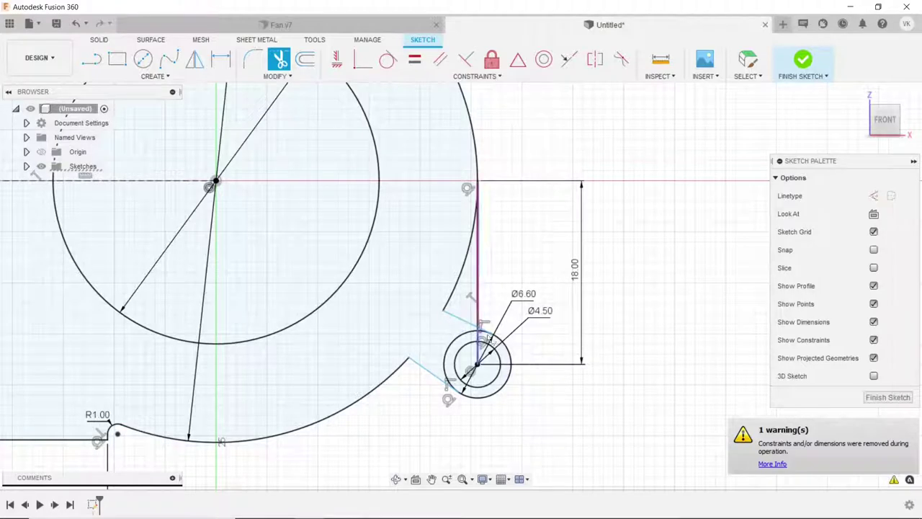
click(453, 349)
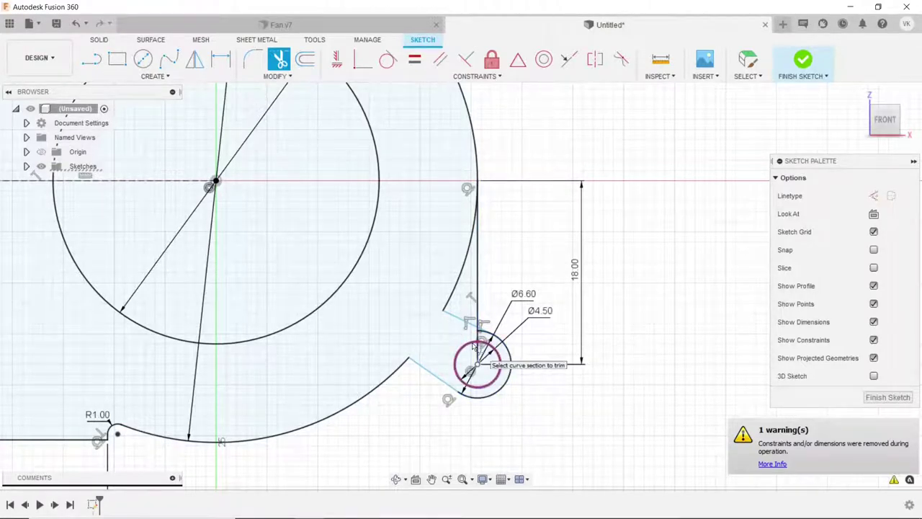
scroll(525, 348, down, 2)
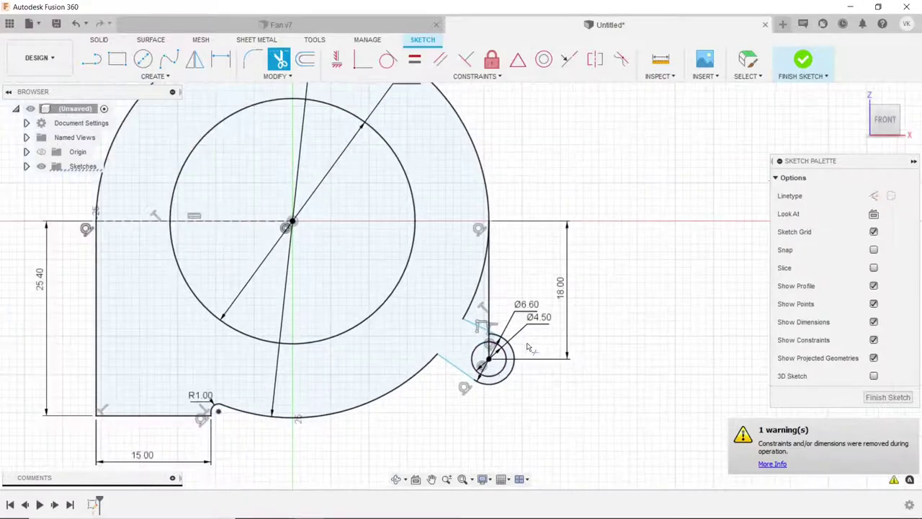
scroll(526, 347, down, 3)
scroll(530, 346, down, 1)
scroll(454, 234, up, 1)
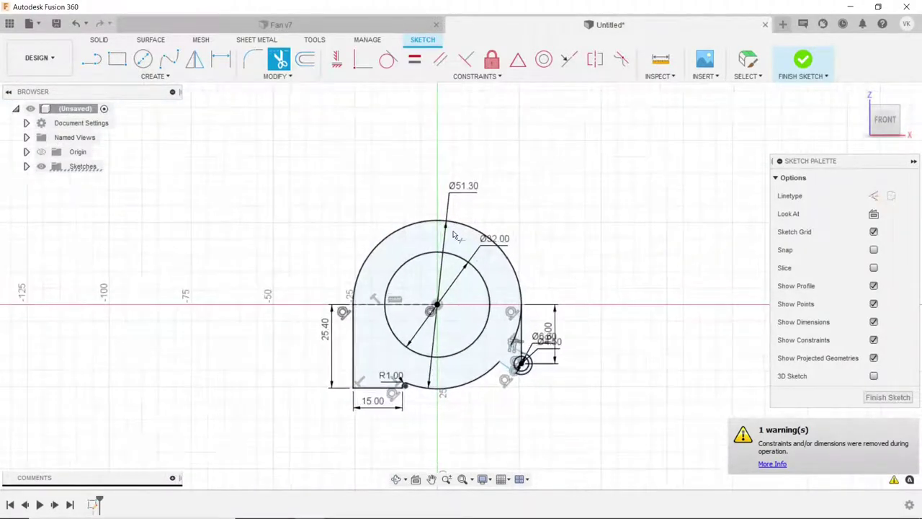
scroll(489, 228, up, 1)
scroll(475, 209, up, 2)
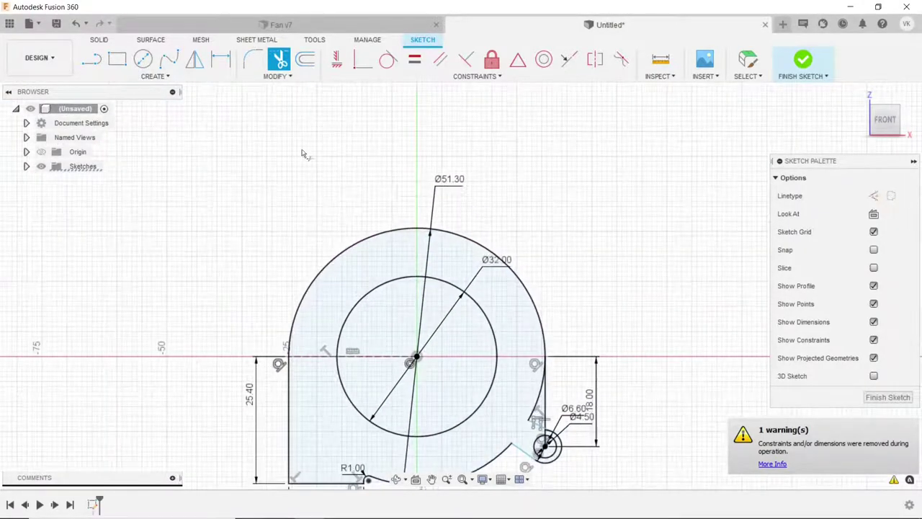
- Draw a circle left of the housing, 23 mm horizontally from the housing centre
click(143, 59)
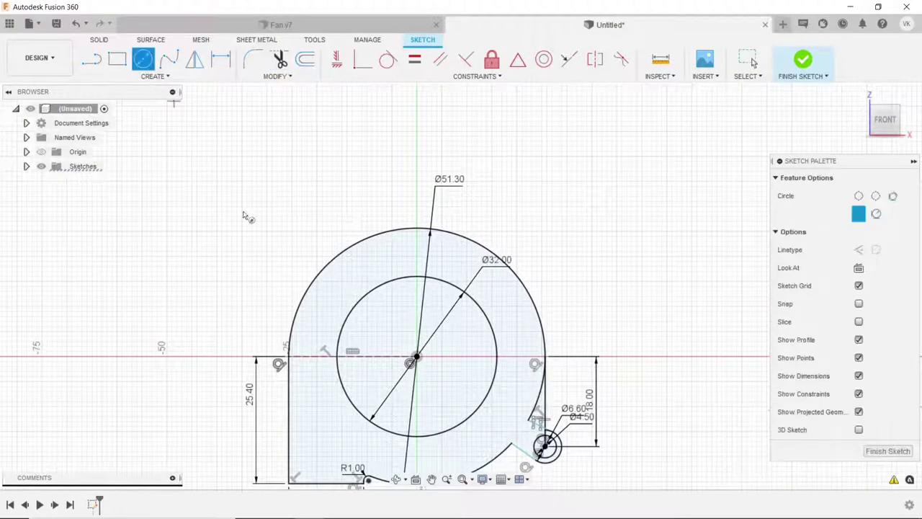
click(282, 258)
click(281, 229)
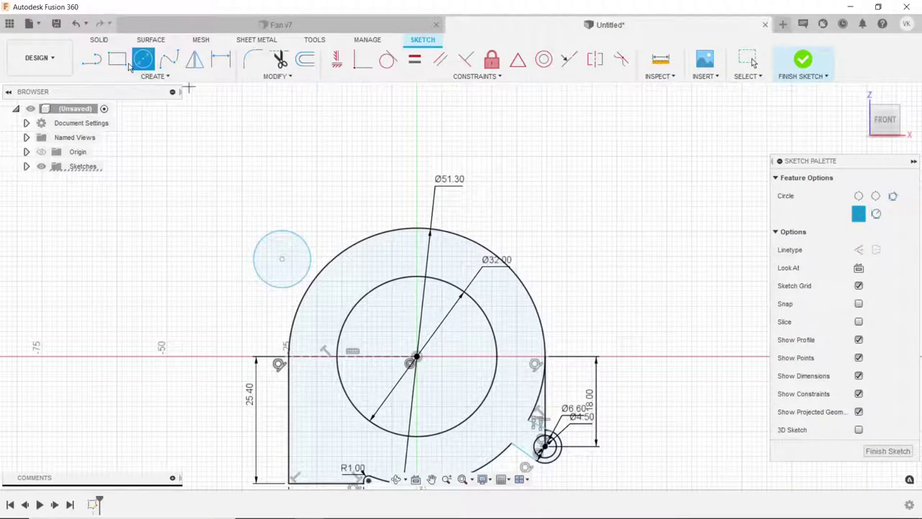
click(221, 59)
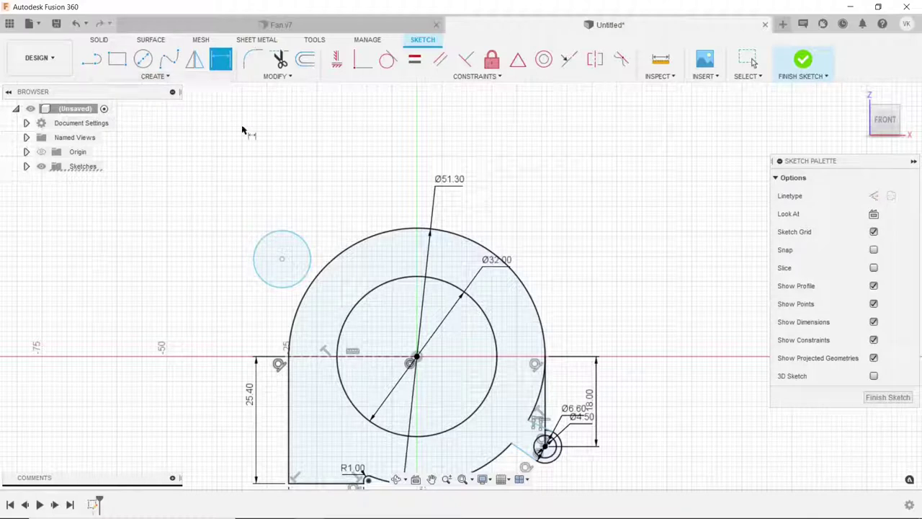
click(282, 258)
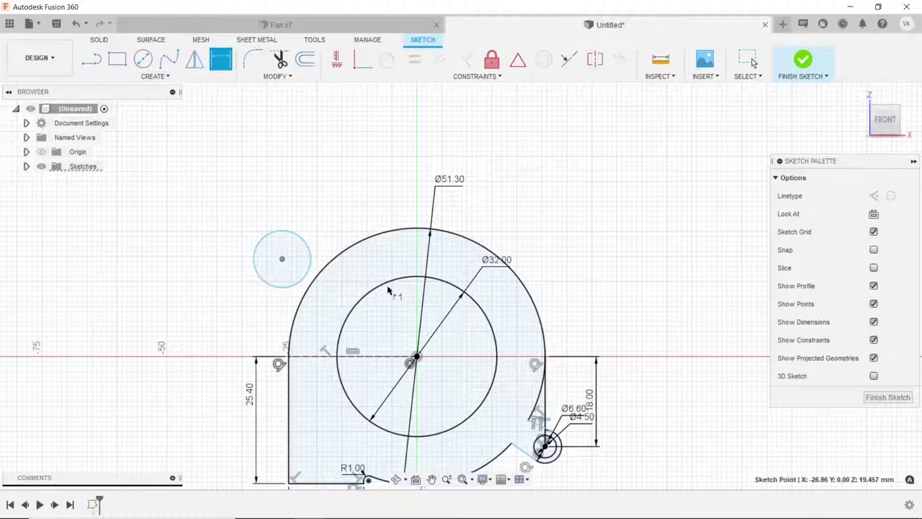
click(416, 358)
click(398, 183)
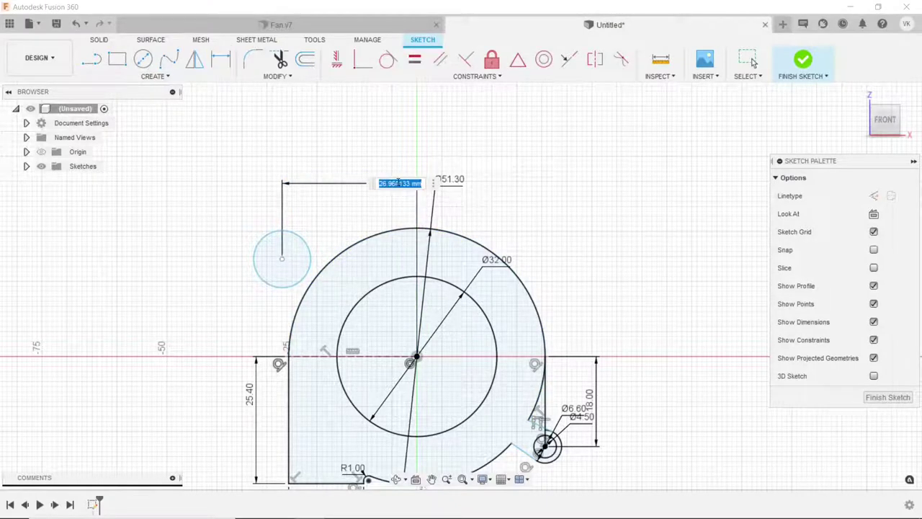
text(23)
key(Return)
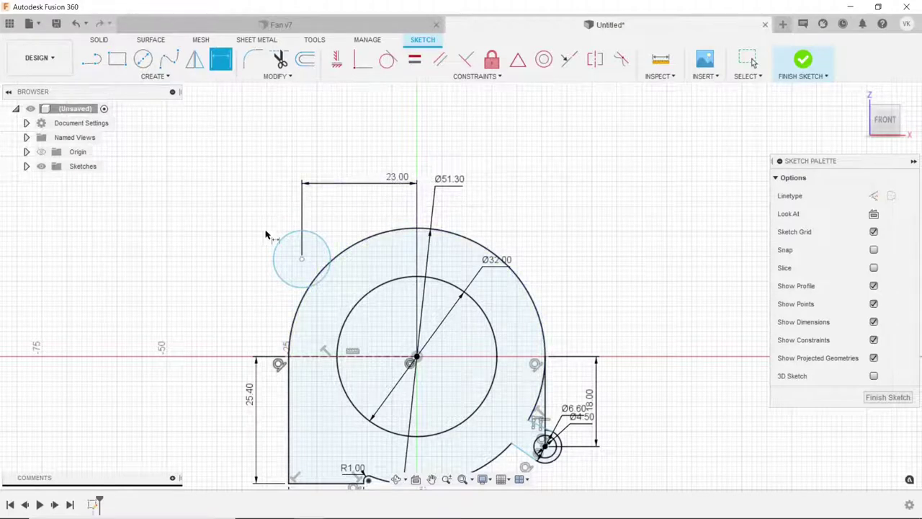
- Dimension the new hole circle to a 4.50 mm diameter
click(279, 242)
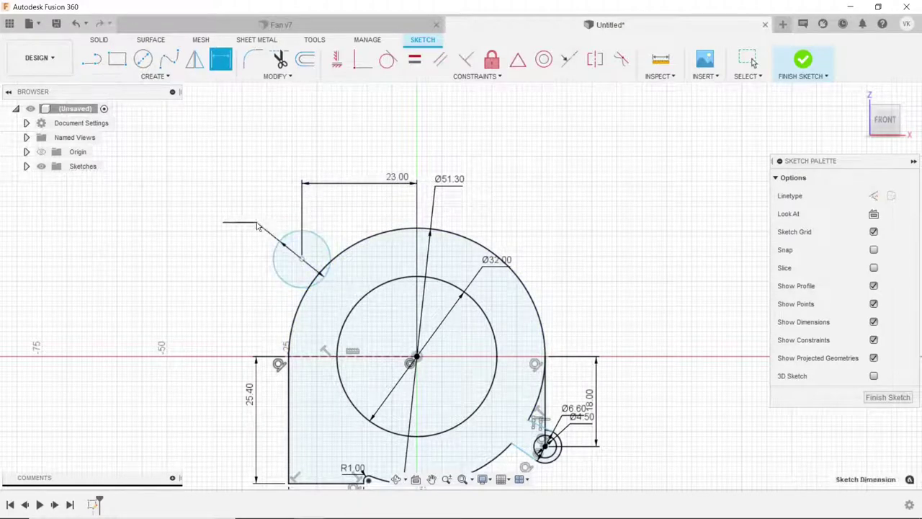
click(257, 227)
text(.5)
key(Return)
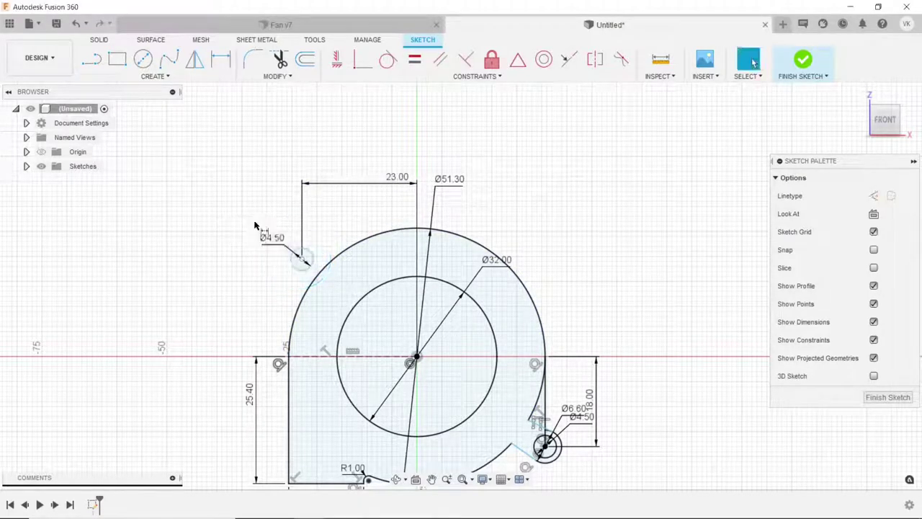
- Add a concentric circle on the Ø4.50 hole and dimension it to Ø6.60
click(145, 58)
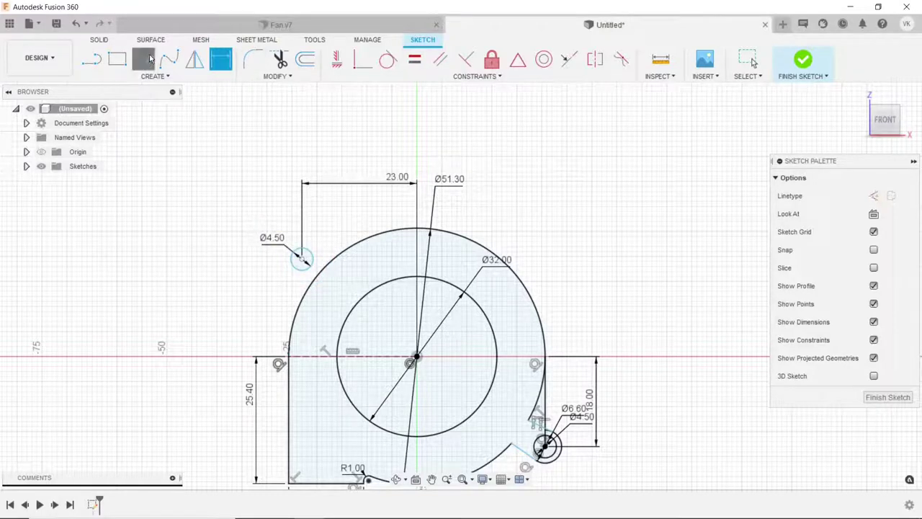
click(303, 261)
click(322, 240)
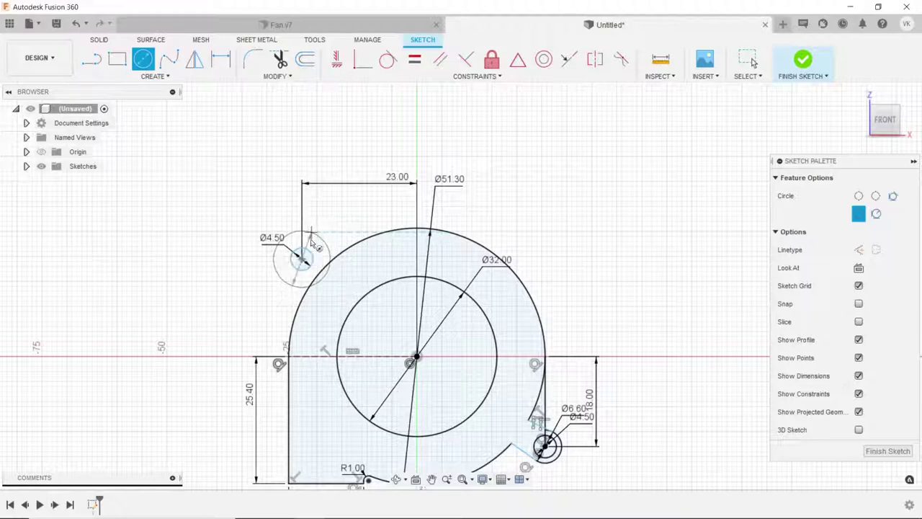
key(d)
click(283, 240)
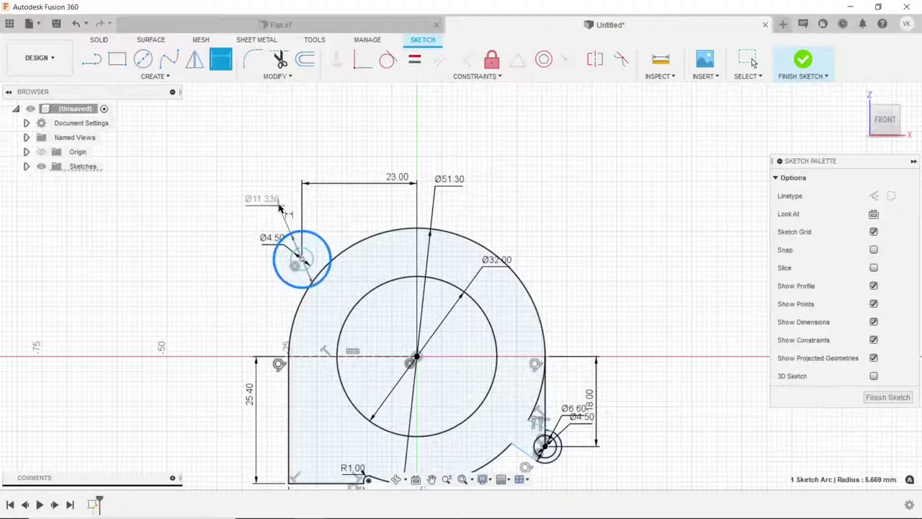
click(285, 205)
text(6.6)
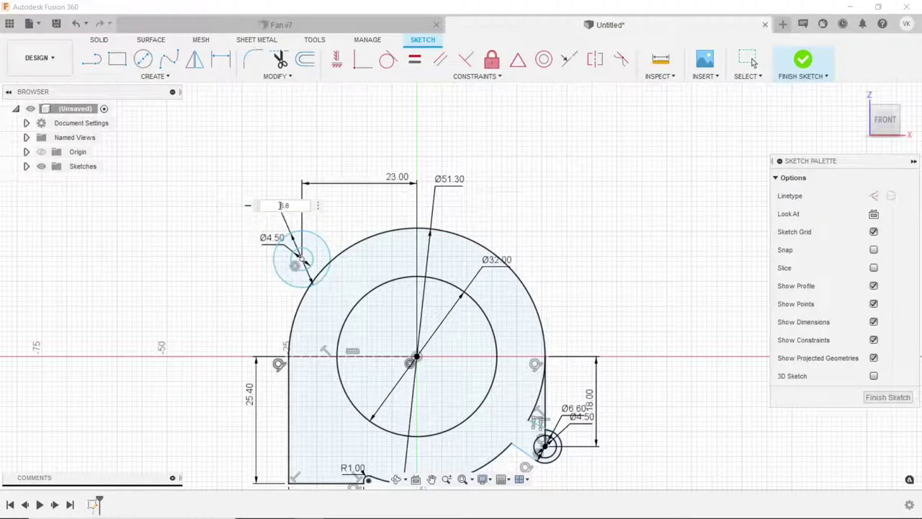
key(Return)
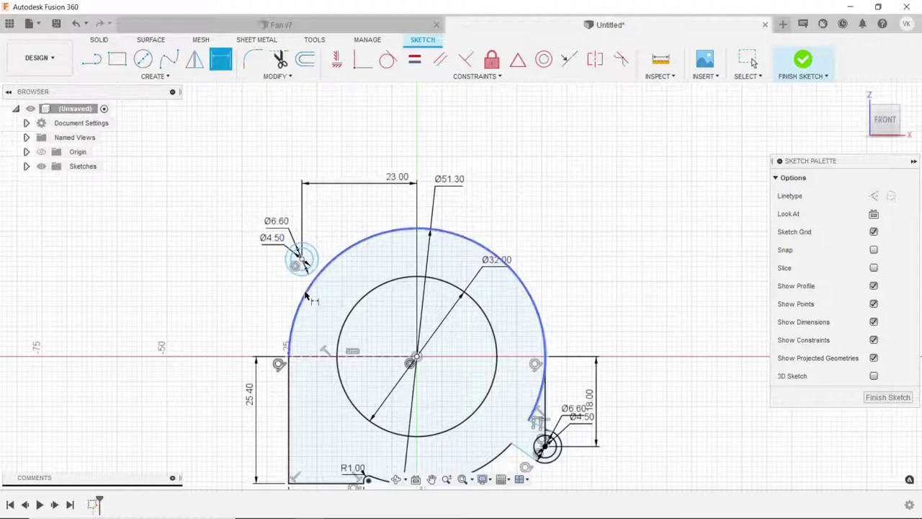
scroll(370, 261, down, 1)
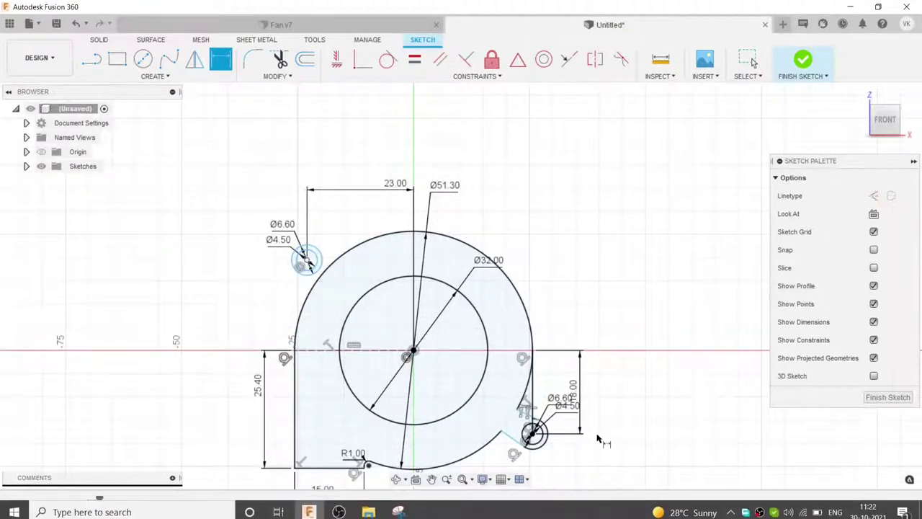
scroll(588, 425, up, 2)
scroll(519, 397, down, 2)
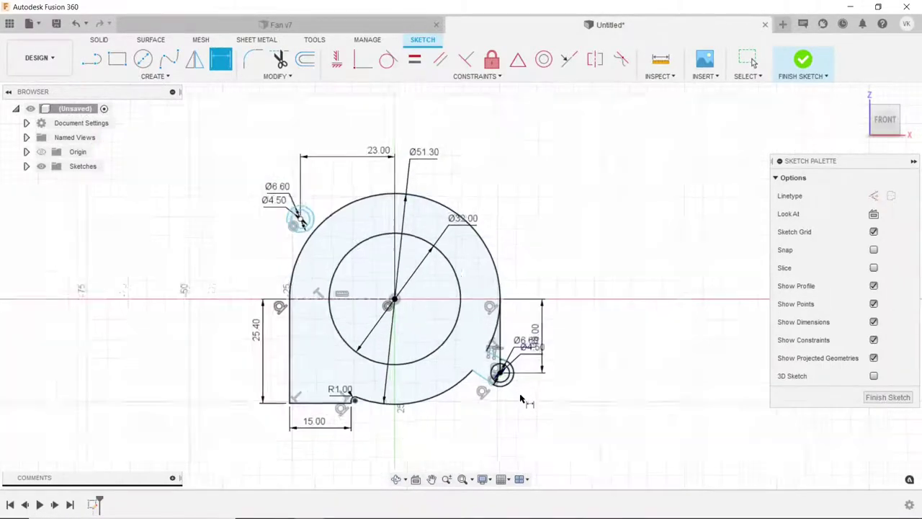
scroll(413, 182, up, 3)
scroll(490, 364, up, 2)
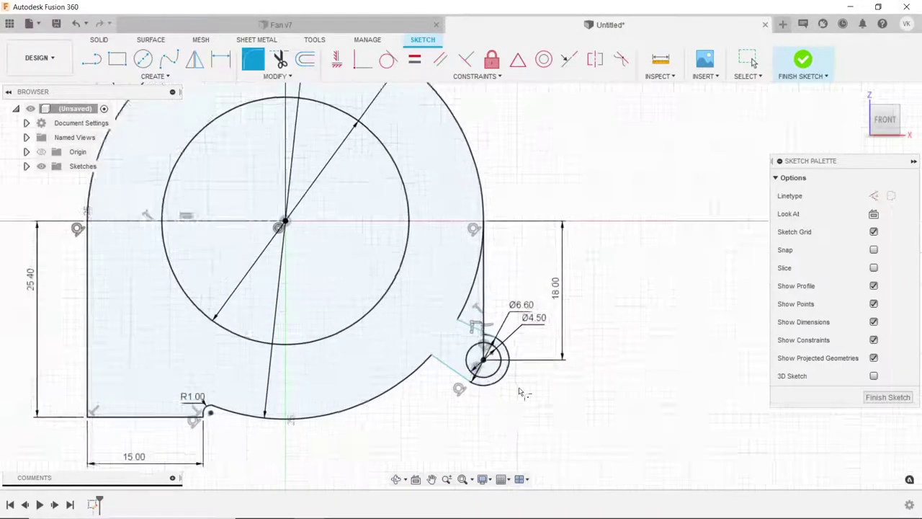
scroll(490, 364, up, 2)
- Round the first outlet line corner with a 1.00 mm fillet
click(455, 306)
key(o)
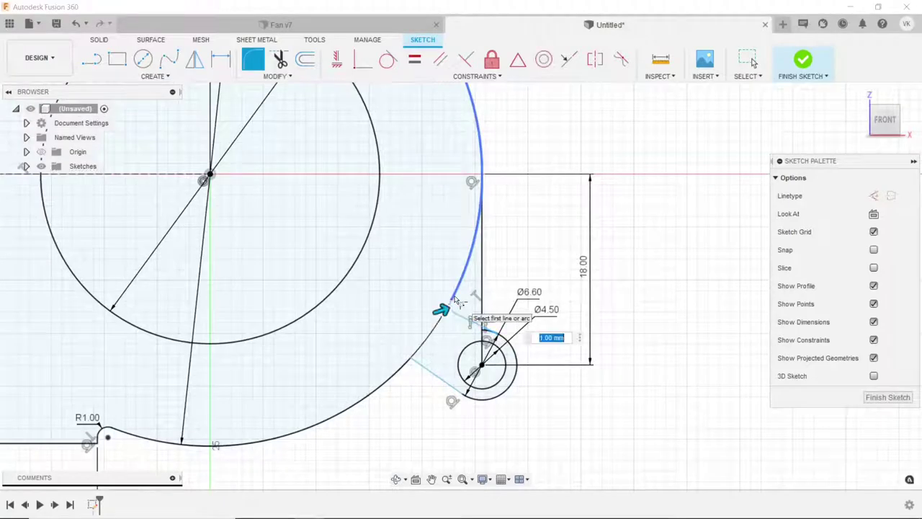
key(Escape)
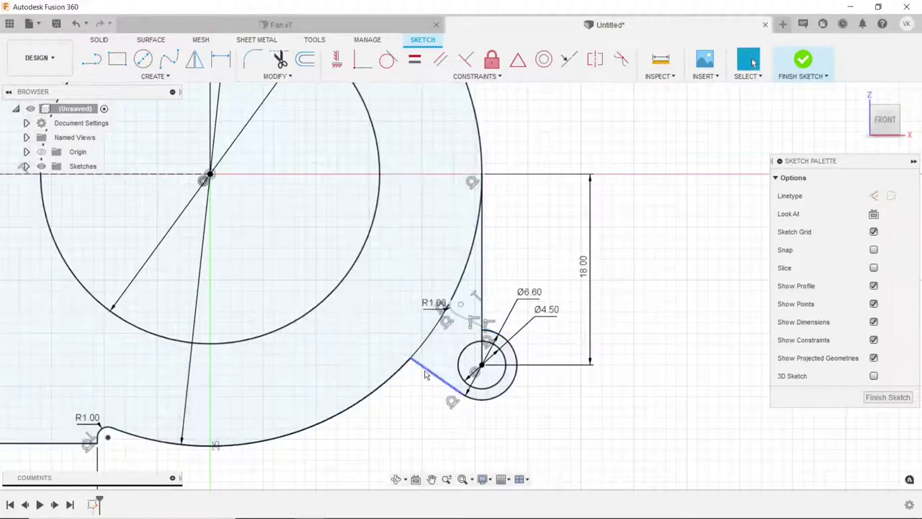
- Add an R1.00 fillet at the lower arc–line corner of the outlet
click(424, 374)
click(410, 370)
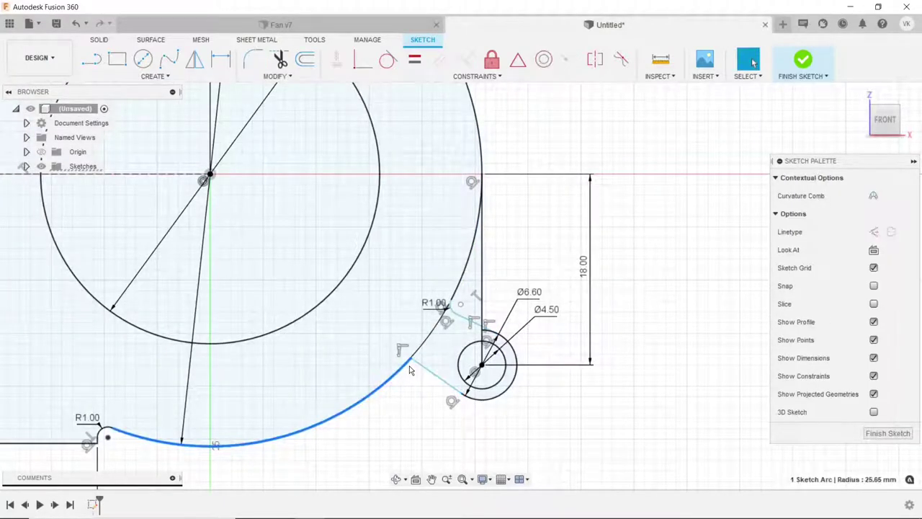
key(t)
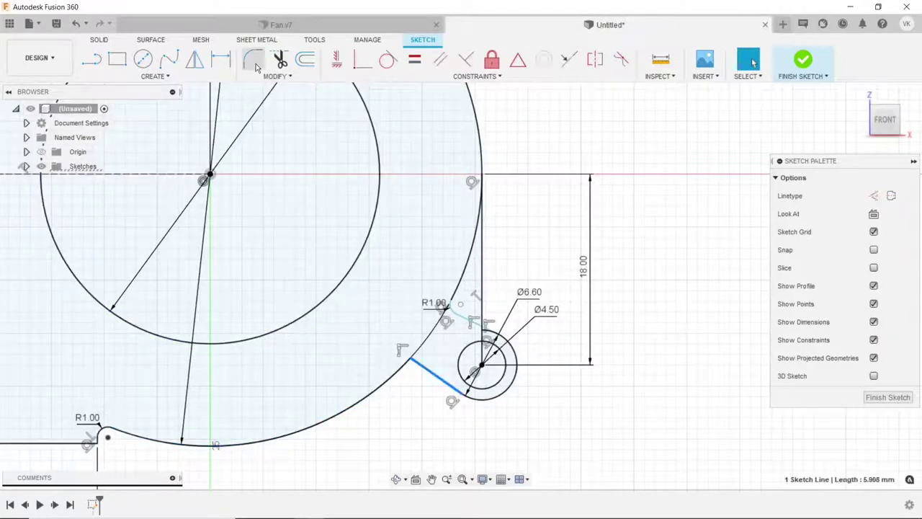
click(408, 366)
key(Return)
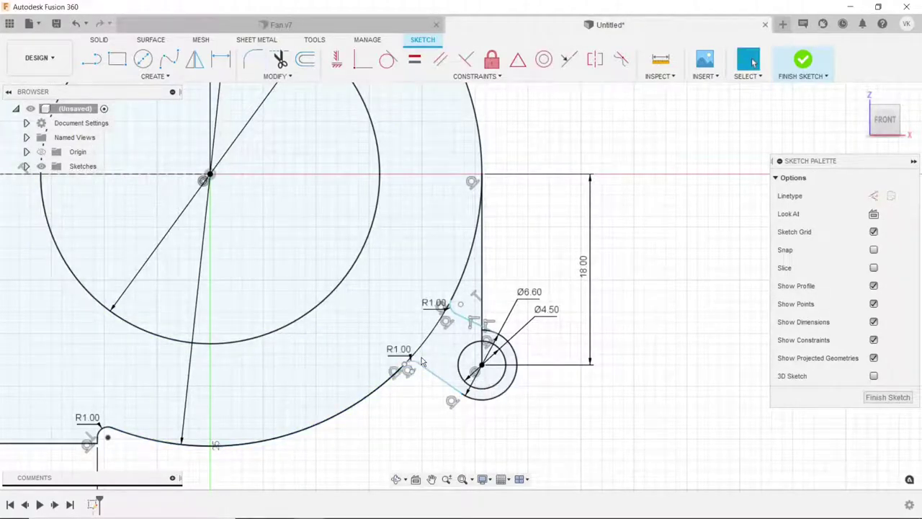
scroll(439, 354, down, 4)
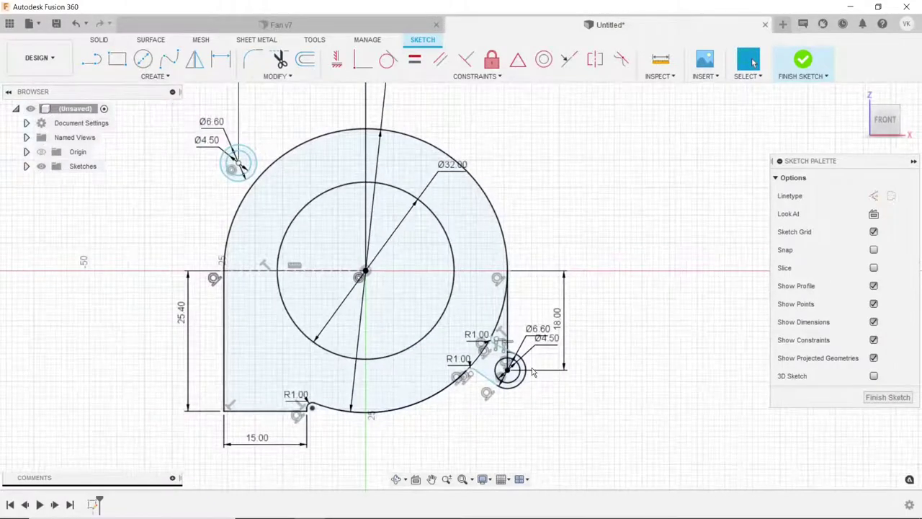
scroll(263, 246, down, 2)
scroll(274, 202, up, 2)
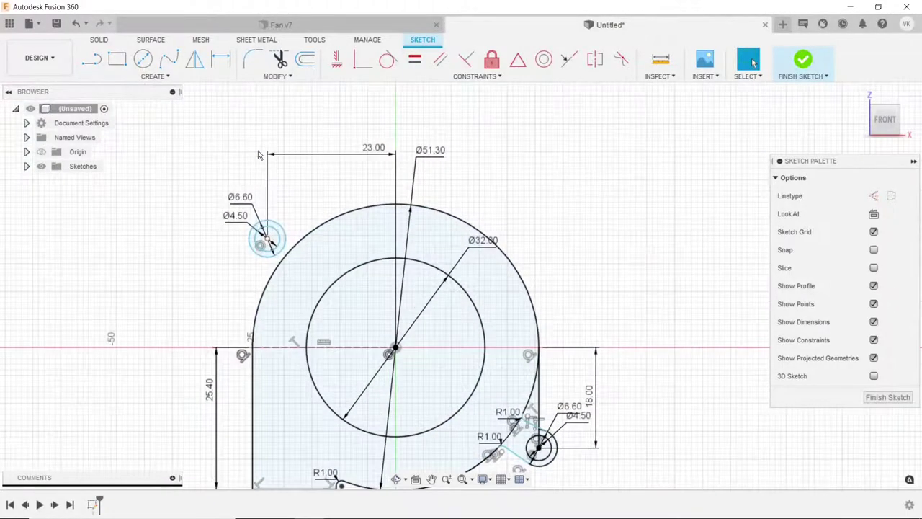
key(l)
scroll(271, 201, up, 3)
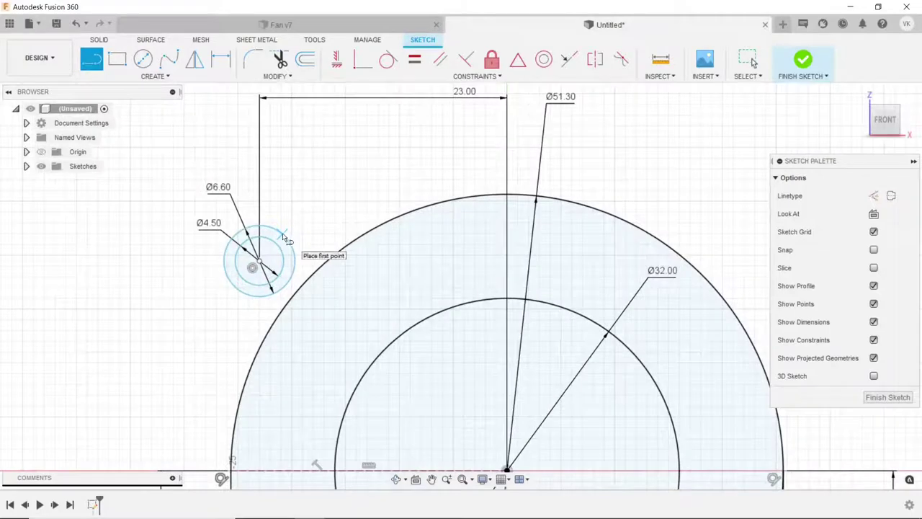
- Draw a first line from the Ø6.60 boss and make it tangent to the circle
click(289, 246)
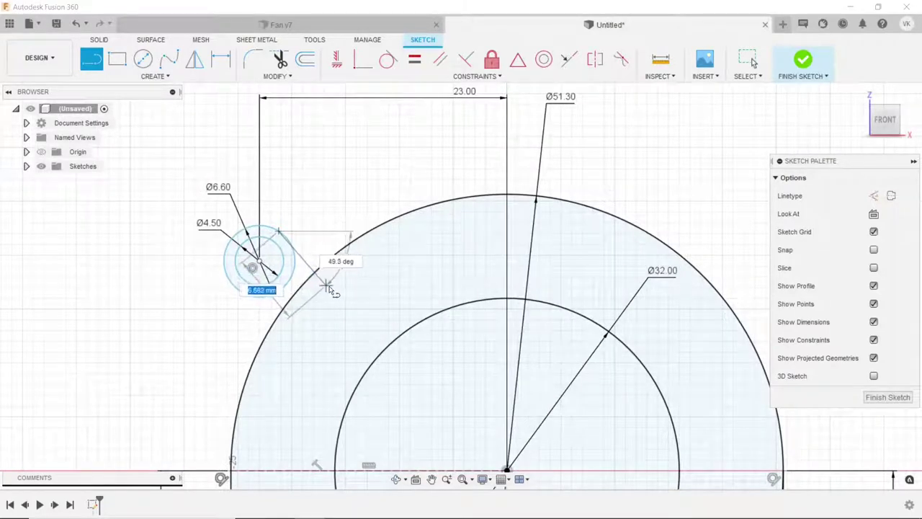
right_click(340, 203)
click(308, 251)
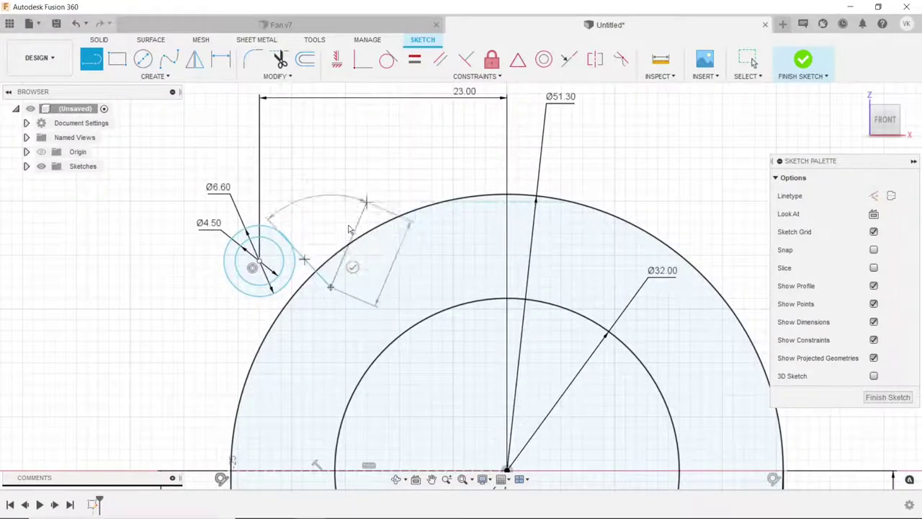
click(307, 263)
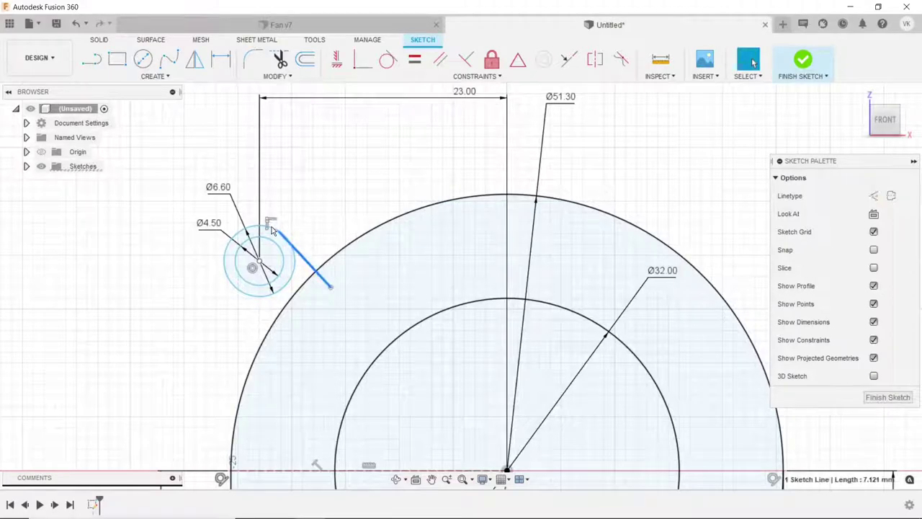
ctrl+click(270, 230)
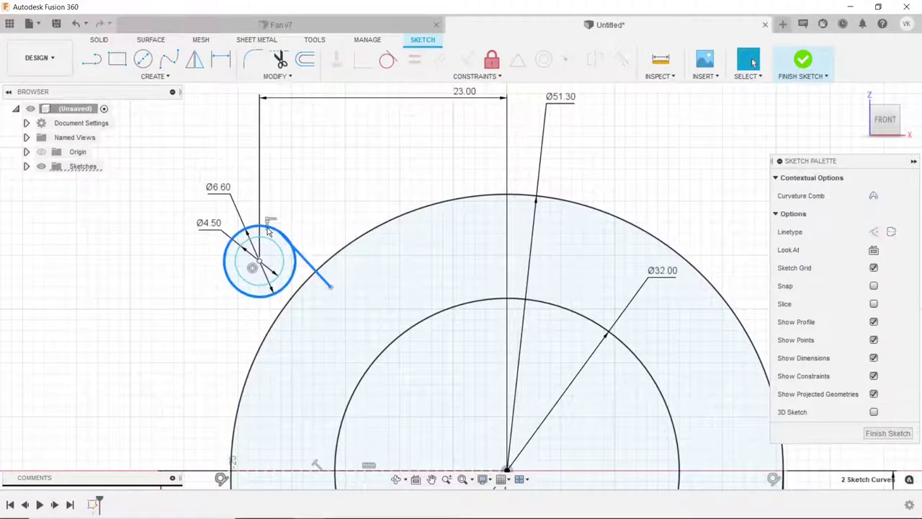
click(389, 59)
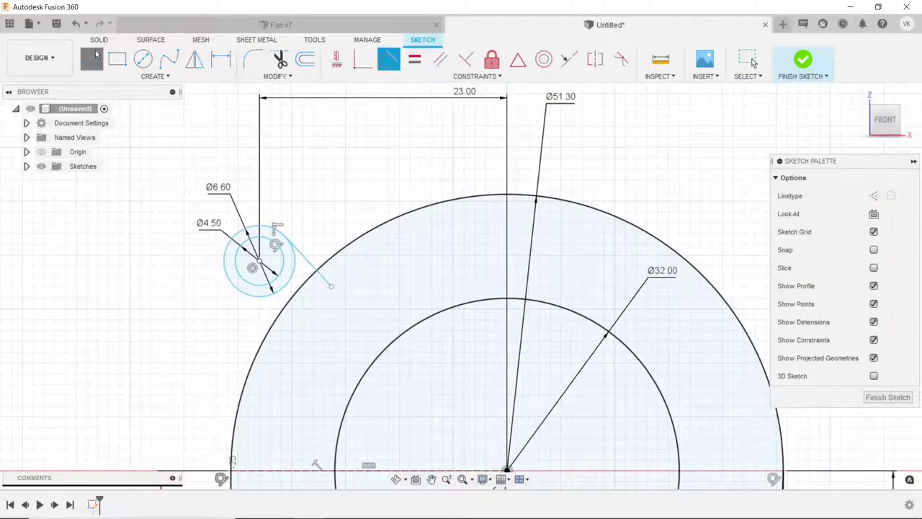
- Draw a second line below the boss, tangent to the Ø6.60 circle
click(96, 56)
click(277, 337)
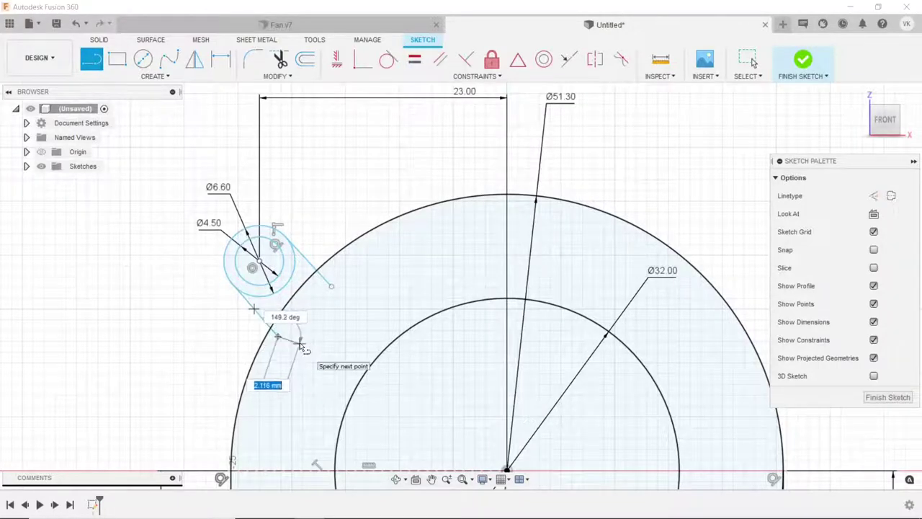
click(230, 281)
key(Escape)
click(263, 317)
shift+click(271, 302)
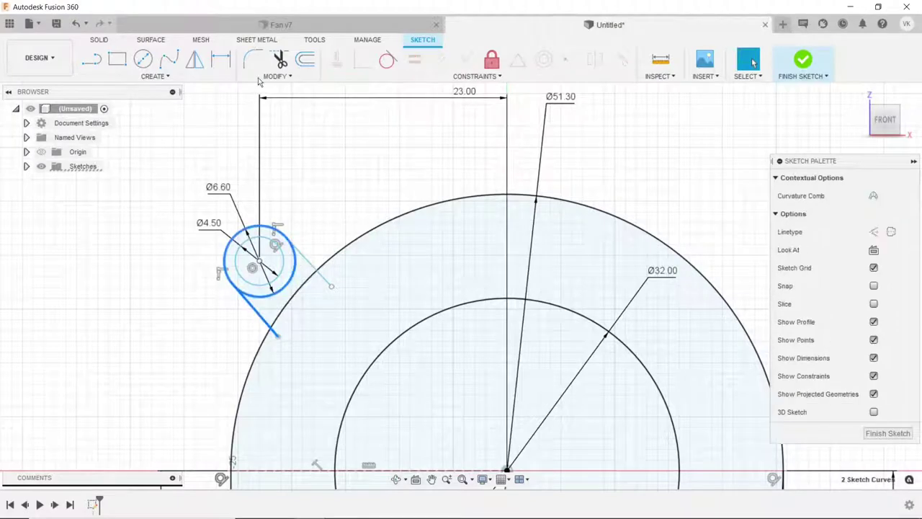
click(382, 63)
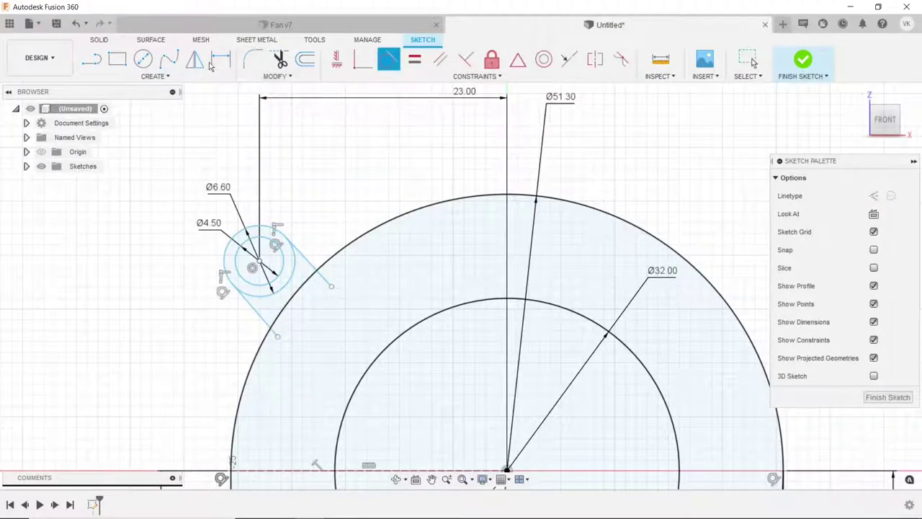
- Trim the excess line segment, outer arc and boss arc between the tangent lines
click(280, 60)
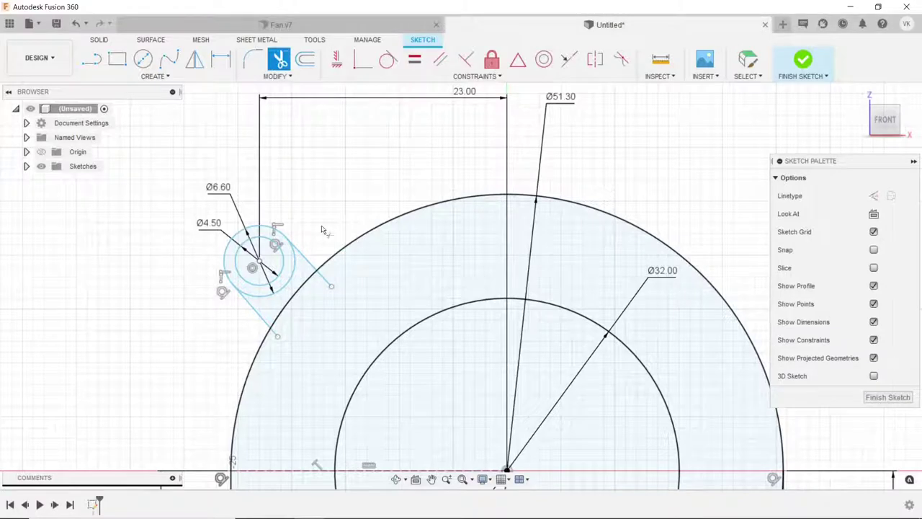
click(280, 336)
click(287, 311)
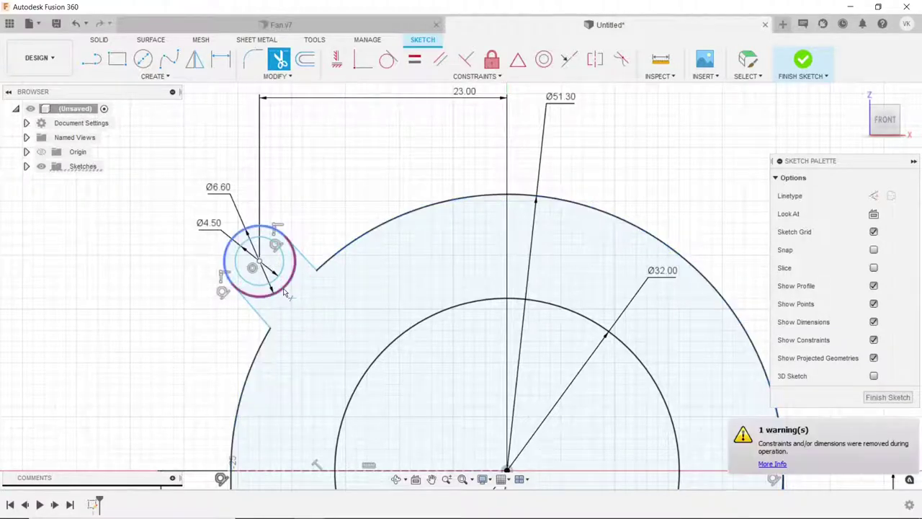
click(284, 292)
scroll(338, 253, down, 3)
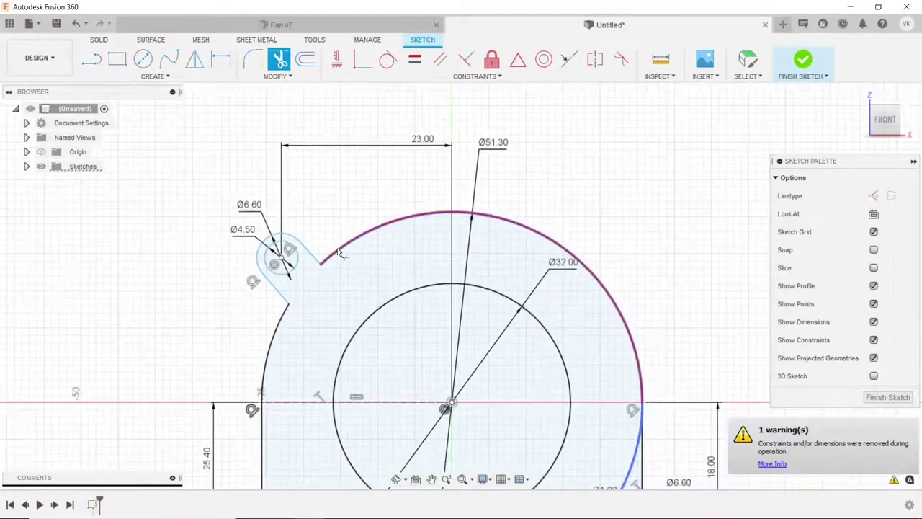
scroll(339, 252, down, 2)
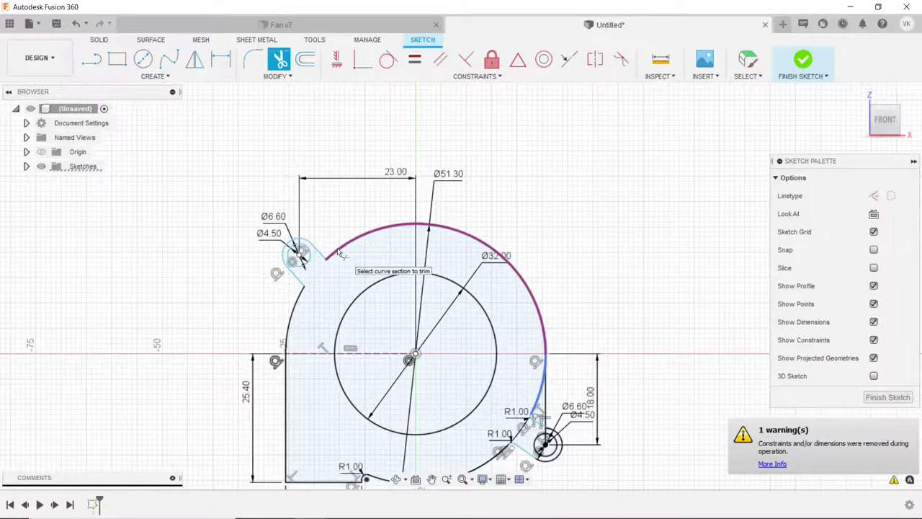
scroll(339, 253, down, 2)
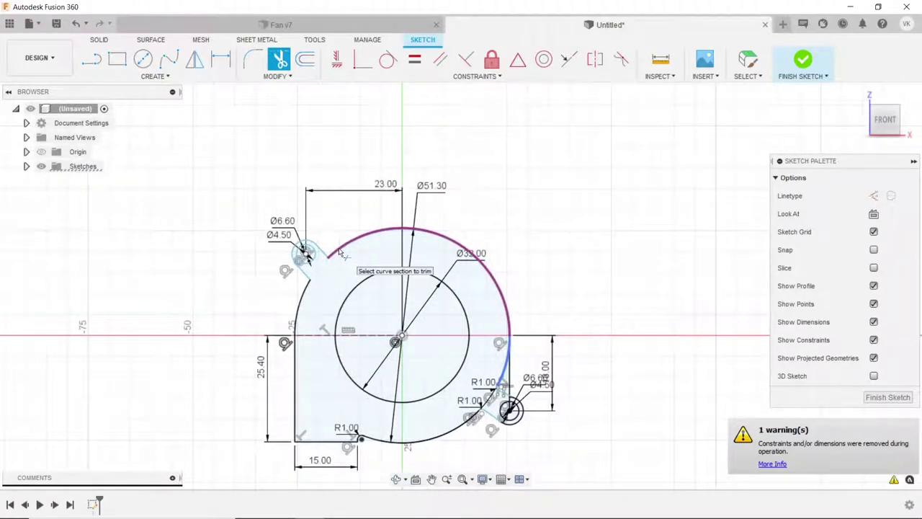
scroll(339, 252, down, 1)
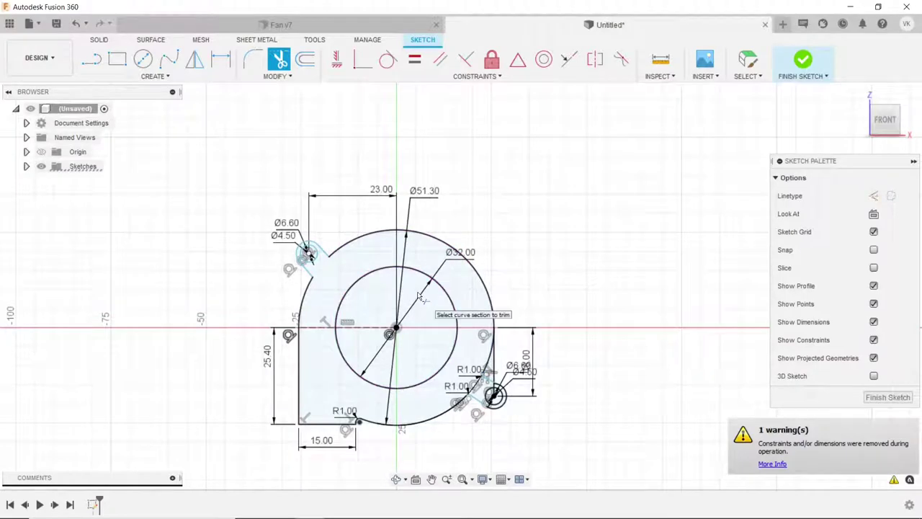
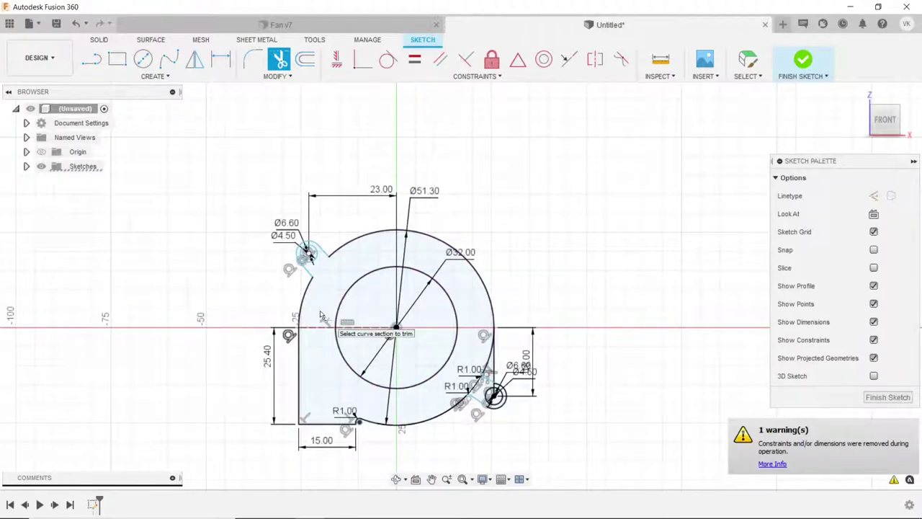
- Extrude the fan-housing sketch profile 8 mm as a new solid body
scroll(380, 280, down, 2)
click(104, 41)
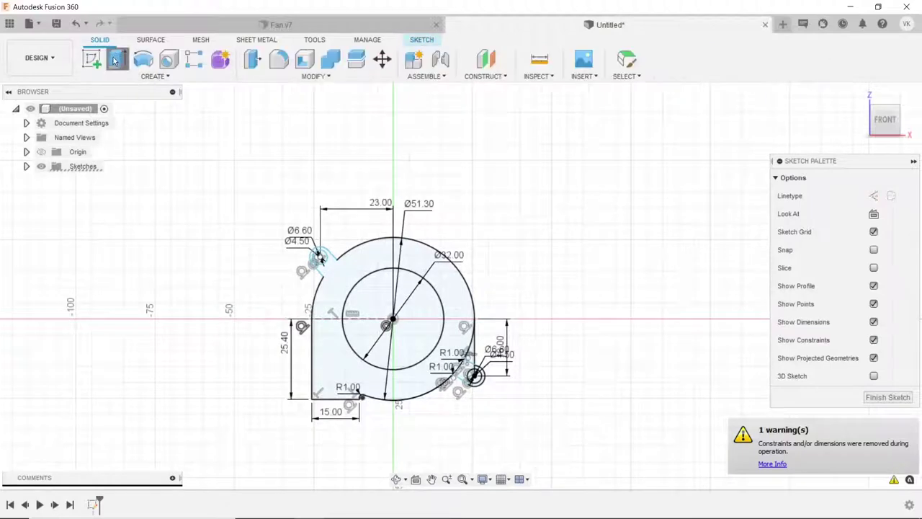
click(115, 60)
click(375, 382)
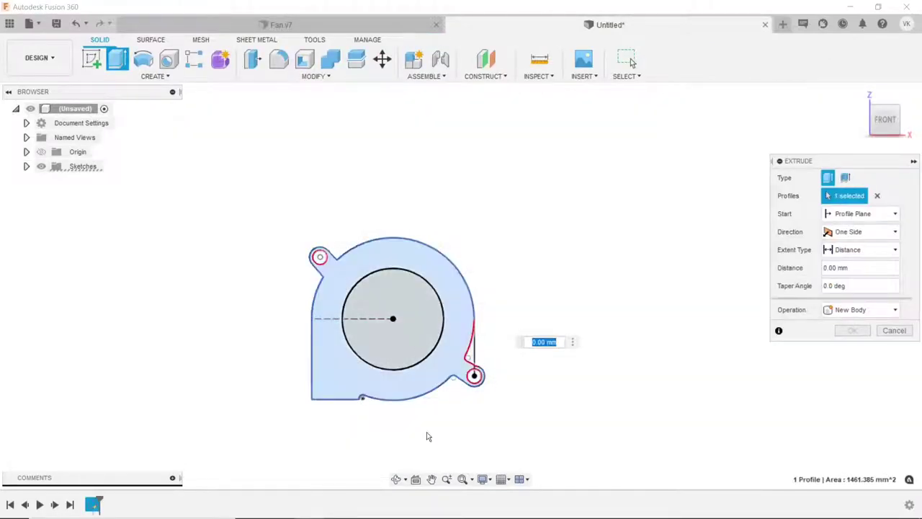
click(397, 480)
drag(399, 362, 387, 338)
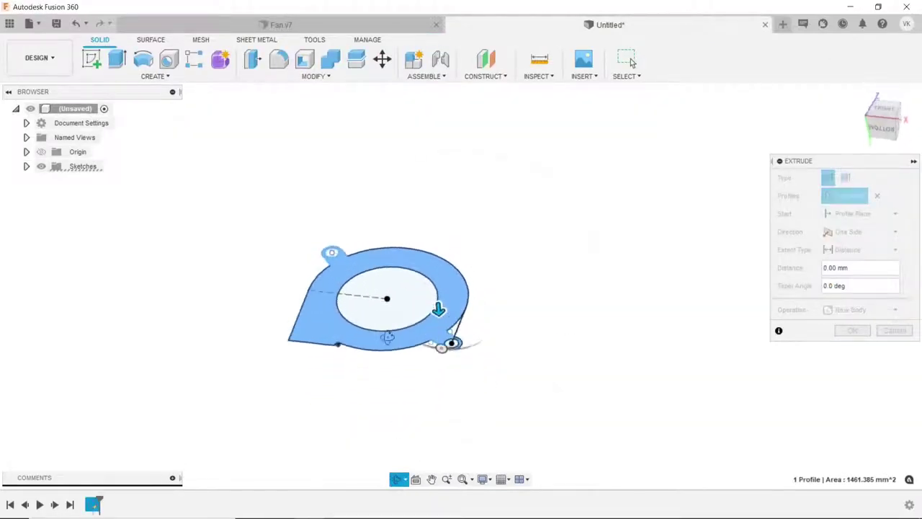
right_click(175, 258)
click(188, 262)
text(8)
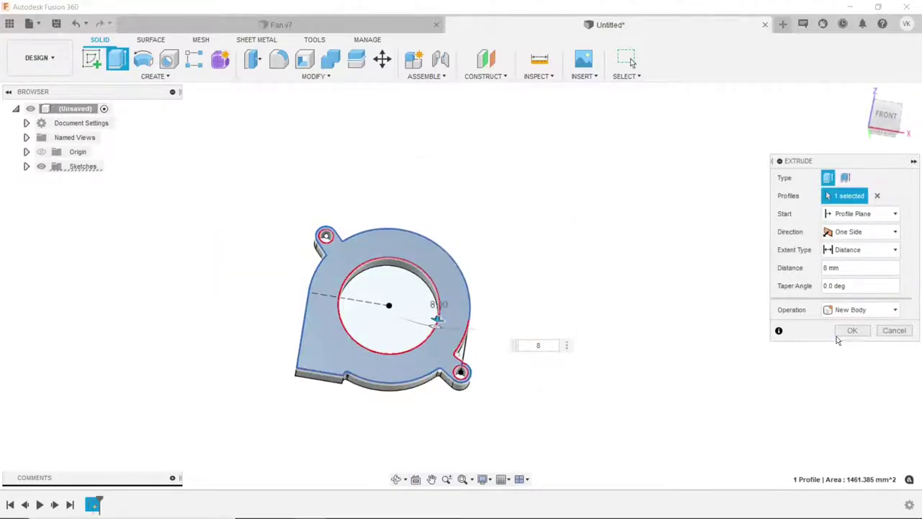
click(847, 331)
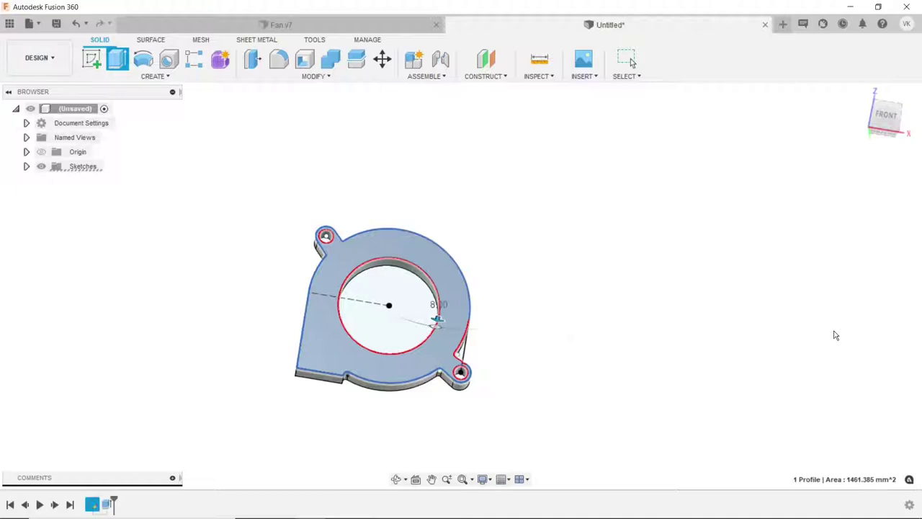
- Reopen the housing sketch for editing from the timeline
scroll(482, 369, up, 2)
scroll(467, 378, up, 3)
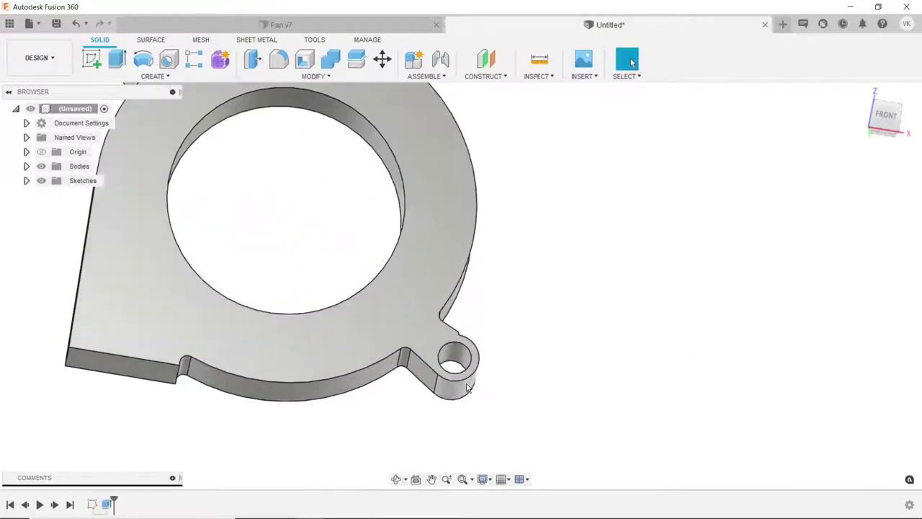
right_click(92, 505)
click(130, 398)
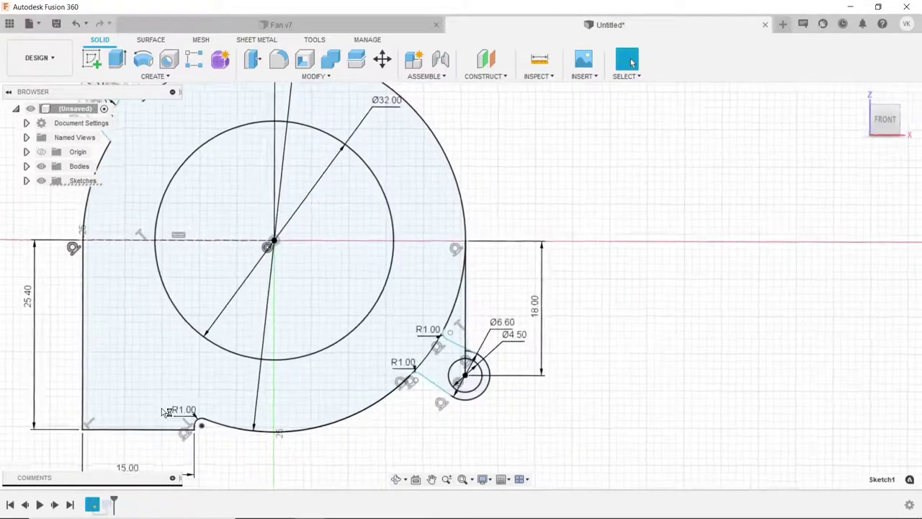
scroll(505, 397, up, 2)
scroll(497, 400, up, 2)
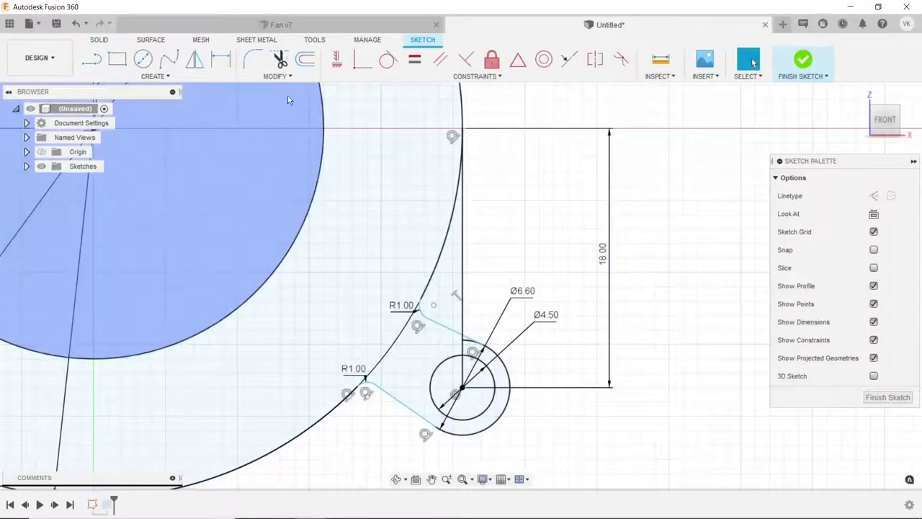
- Trim the stray segment at the right lug and finish the sketch
click(279, 59)
scroll(447, 325, up, 2)
scroll(490, 356, up, 2)
click(494, 360)
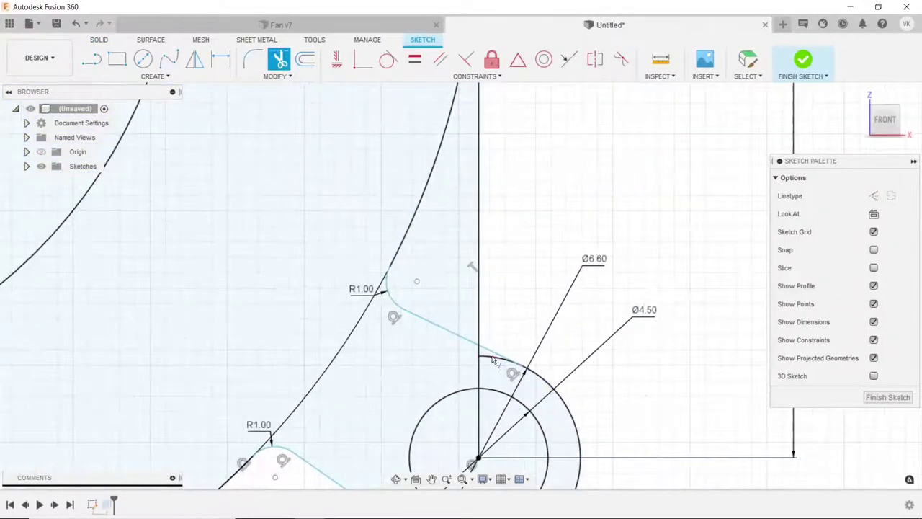
scroll(484, 363, down, 2)
scroll(485, 364, down, 2)
scroll(486, 366, down, 3)
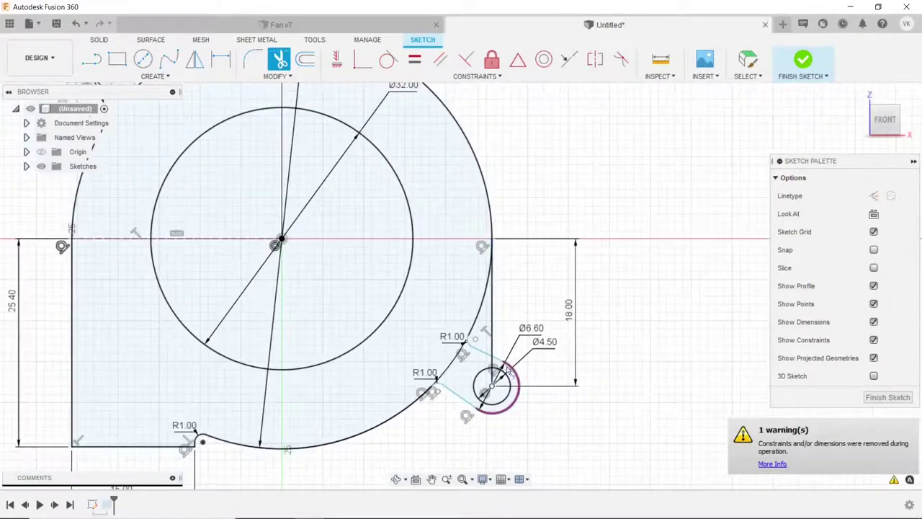
scroll(497, 378, down, 2)
click(802, 64)
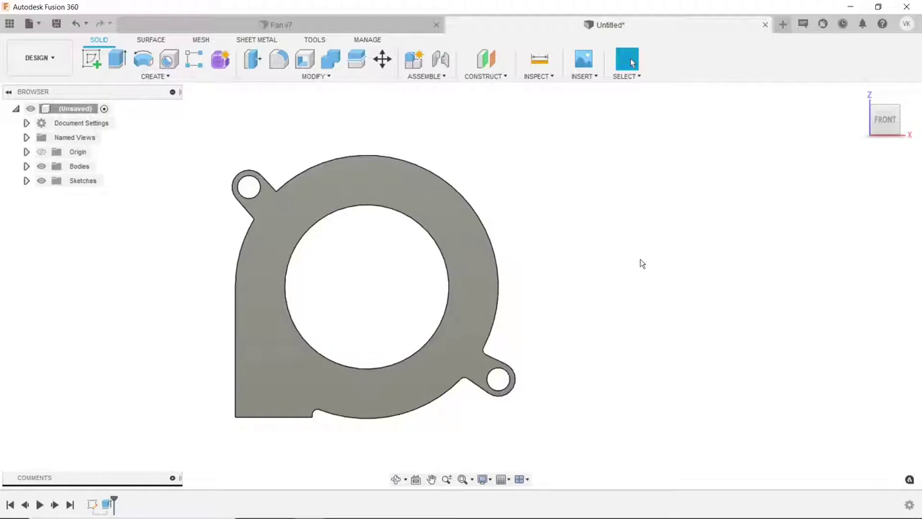
right_click(92, 503)
- Reopen the sketch and draw a line from the housing centre to the right hole centre
click(134, 378)
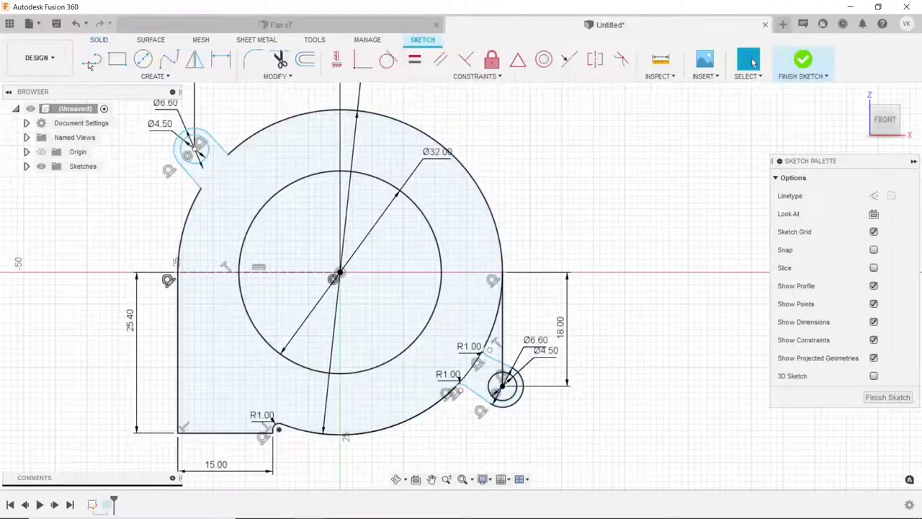
click(89, 63)
click(340, 274)
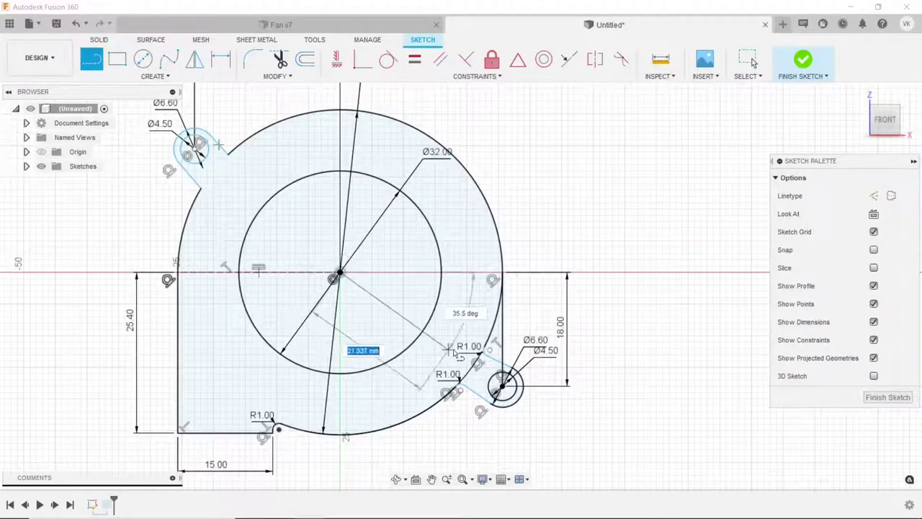
click(502, 387)
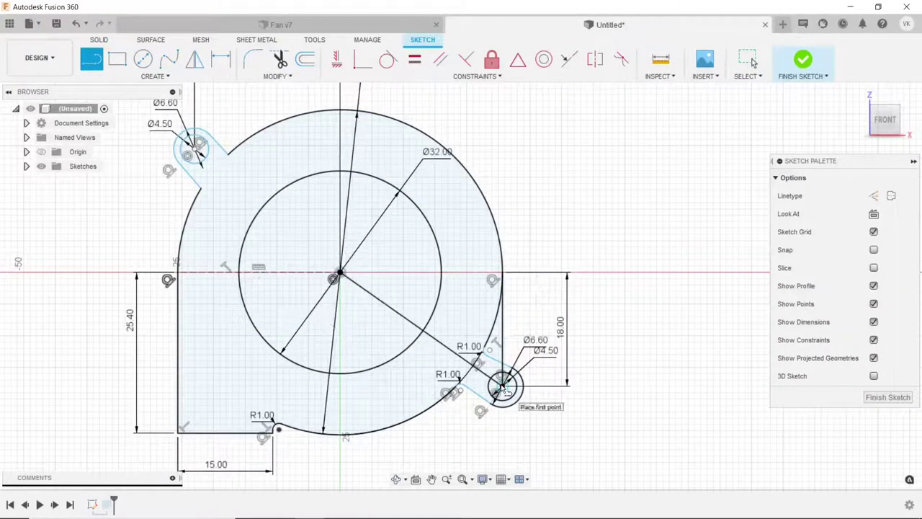
key(Escape)
- Convert the centre-to-hole line into construction geometry
click(432, 339)
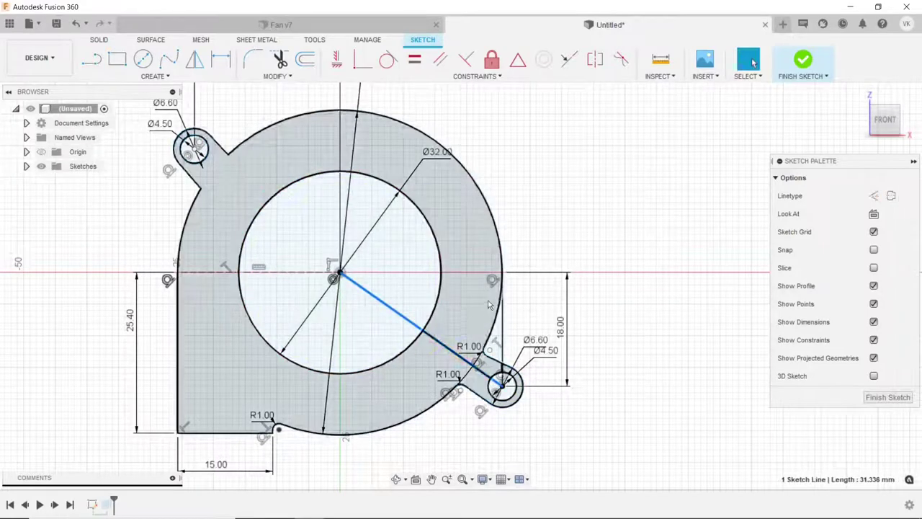
click(628, 255)
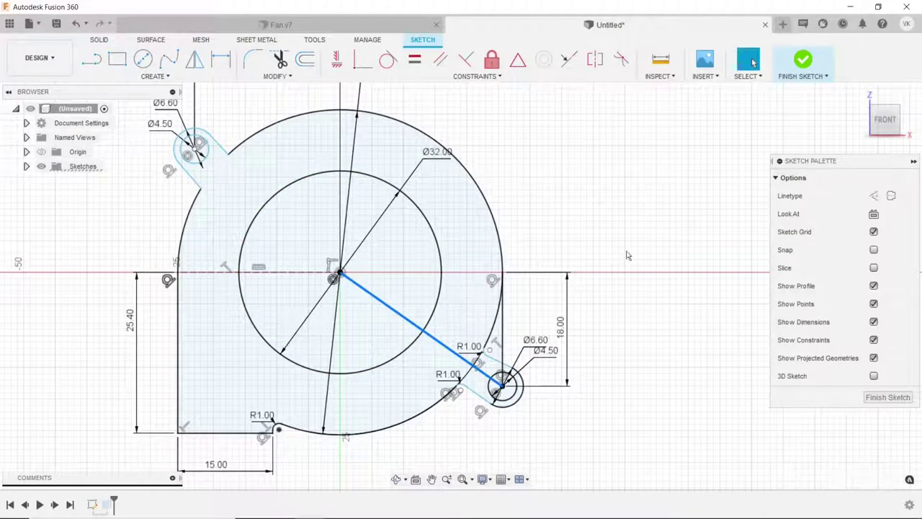
click(401, 313)
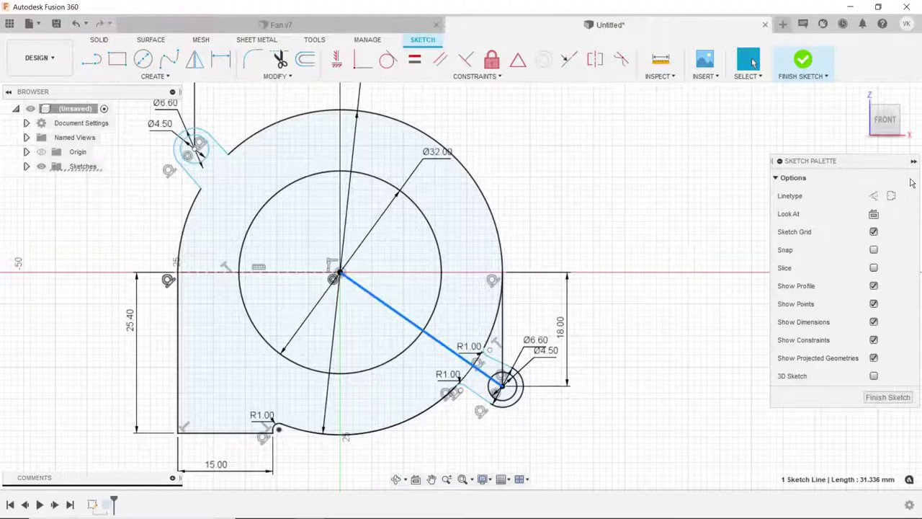
click(874, 196)
click(552, 245)
- Make the right lug's upper and lower edges parallel to the construction line
scroll(518, 386, up, 3)
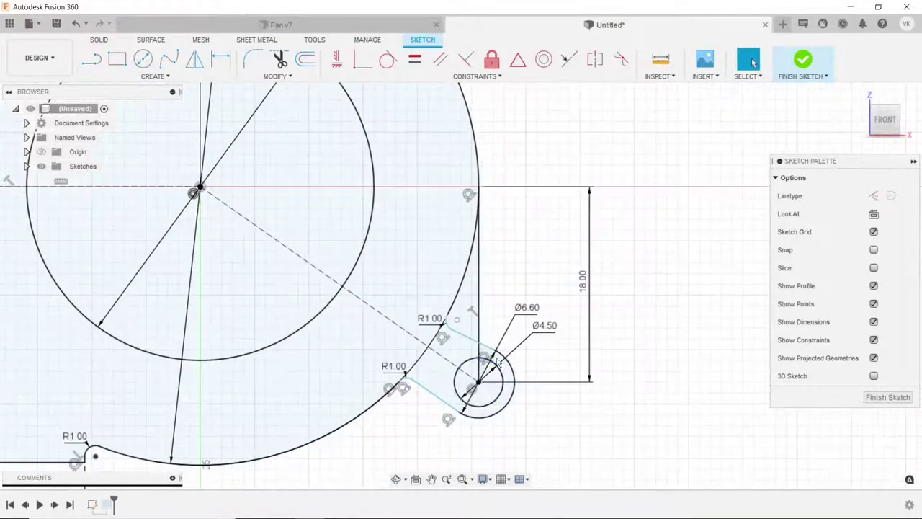
click(461, 372)
click(456, 366)
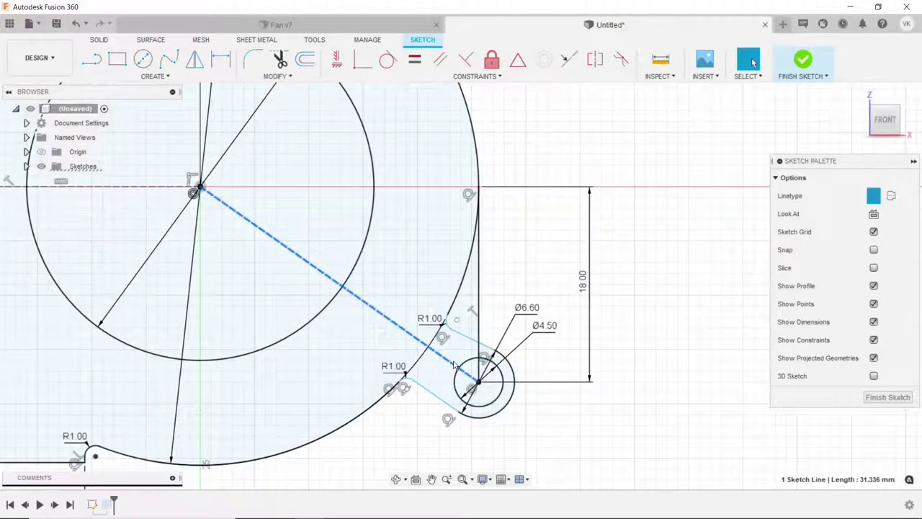
ctrl+click(473, 339)
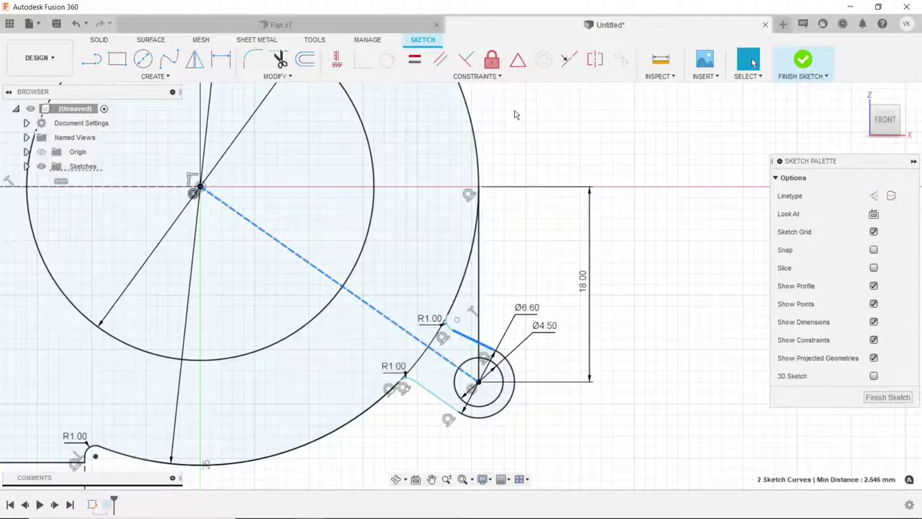
click(441, 60)
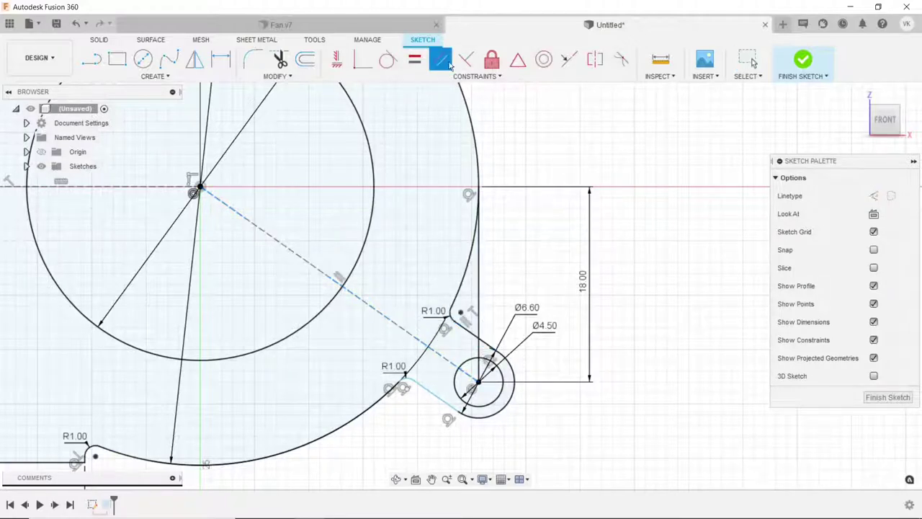
click(425, 392)
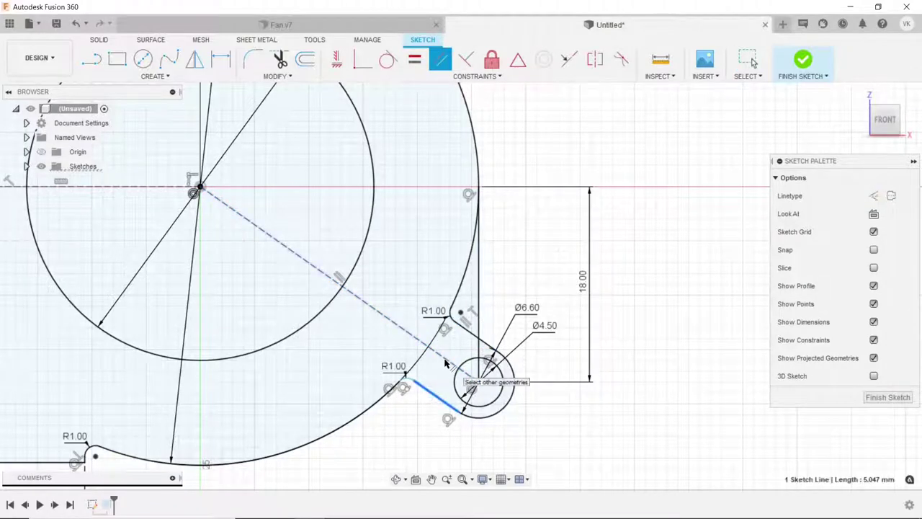
click(445, 360)
scroll(443, 367, down, 5)
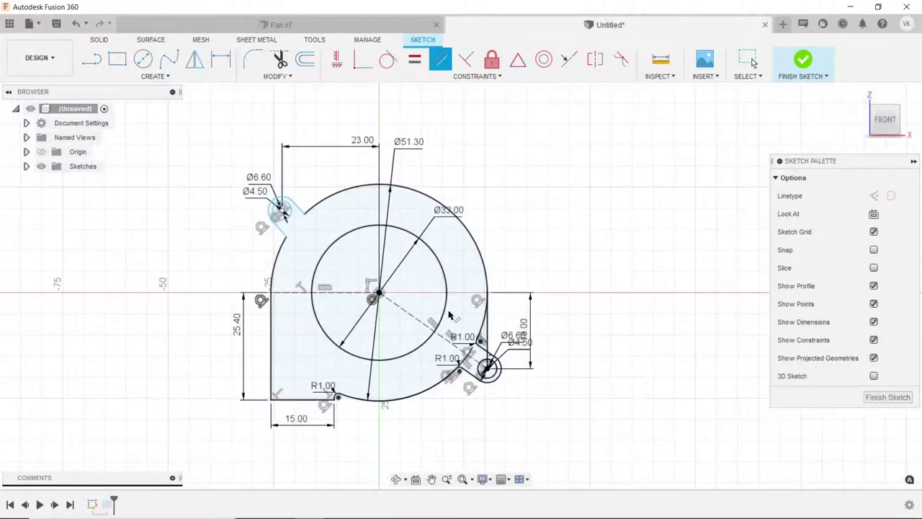
- Make the upper-left lug's short edge parallel, then delete a nearby short line and undo it
click(310, 215)
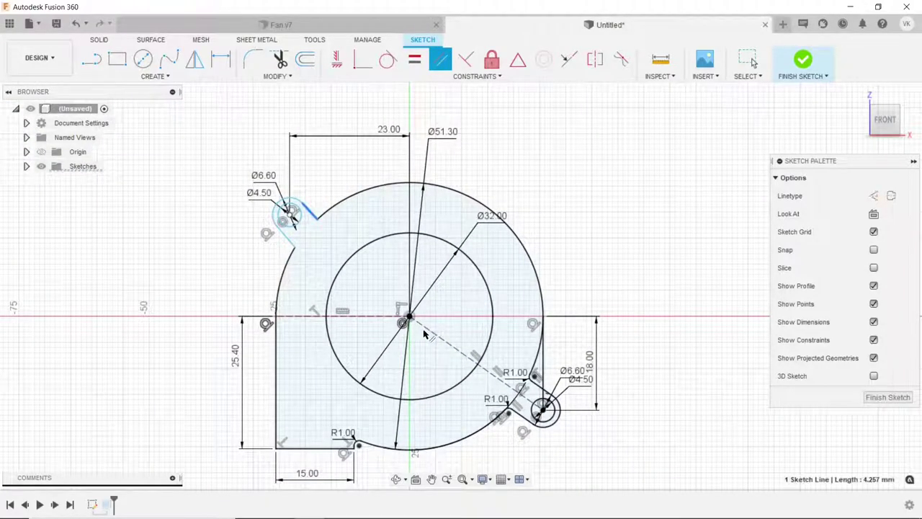
click(425, 333)
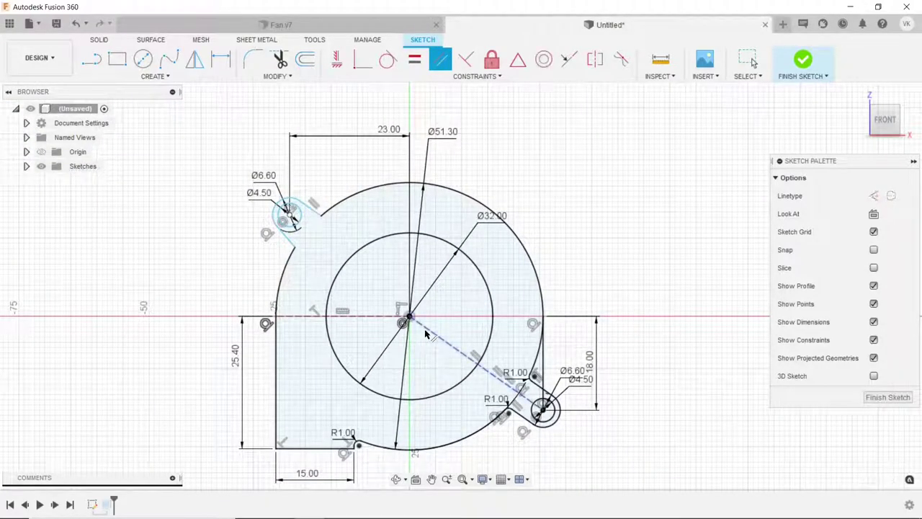
click(282, 238)
key(Delete)
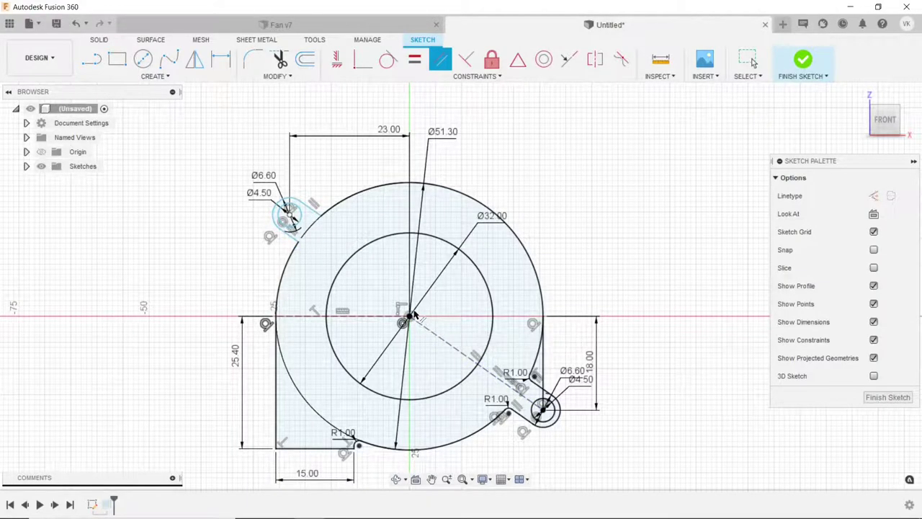
scroll(289, 218, up, 3)
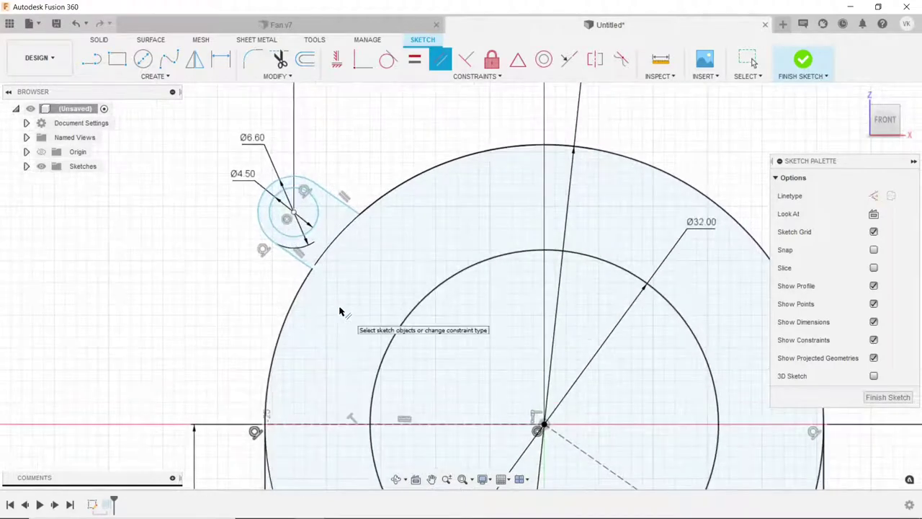
key(Escape)
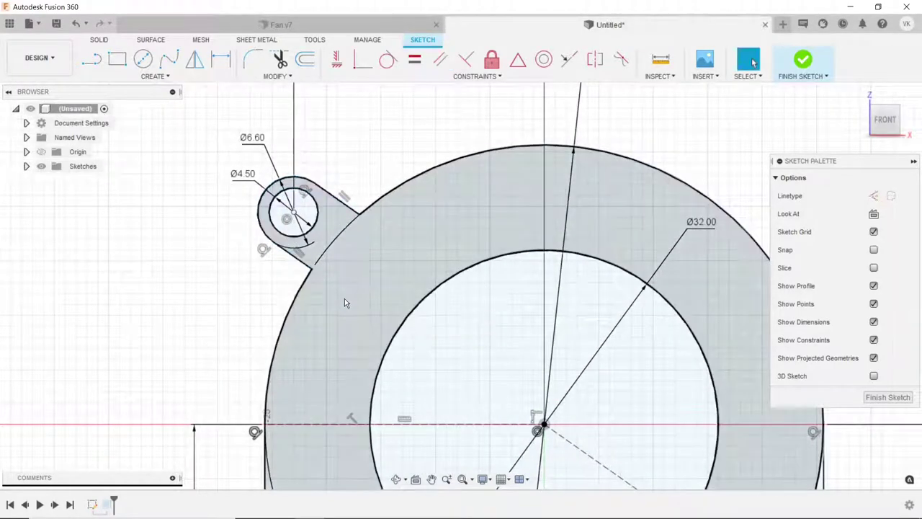
key(ctrl+z)
key(ctrl+z)
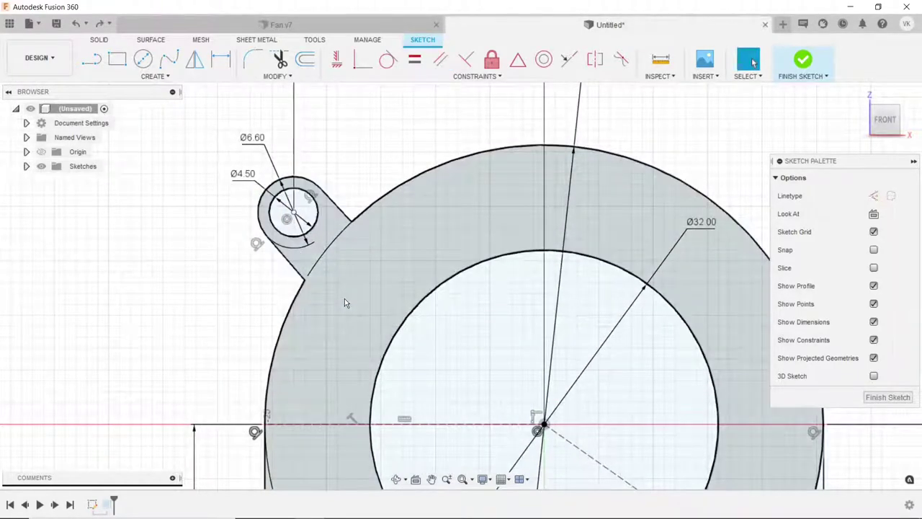
- Draw a construction line from the upper lug's hole centre to the sketch origin
click(345, 303)
scroll(400, 333, down, 3)
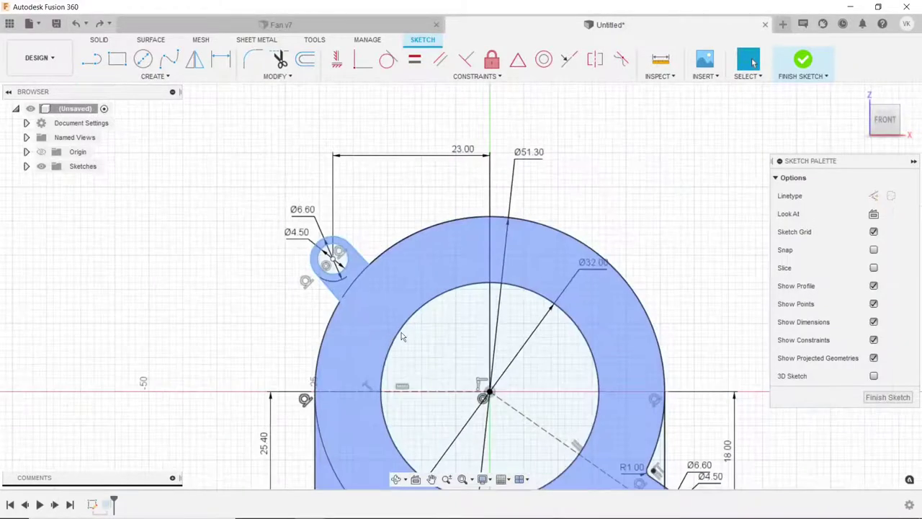
scroll(340, 283, down, 3)
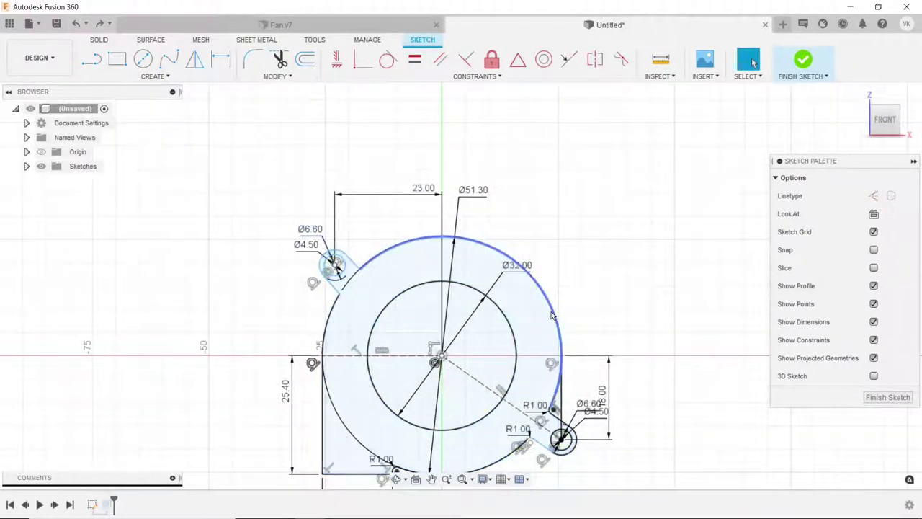
key(Escape)
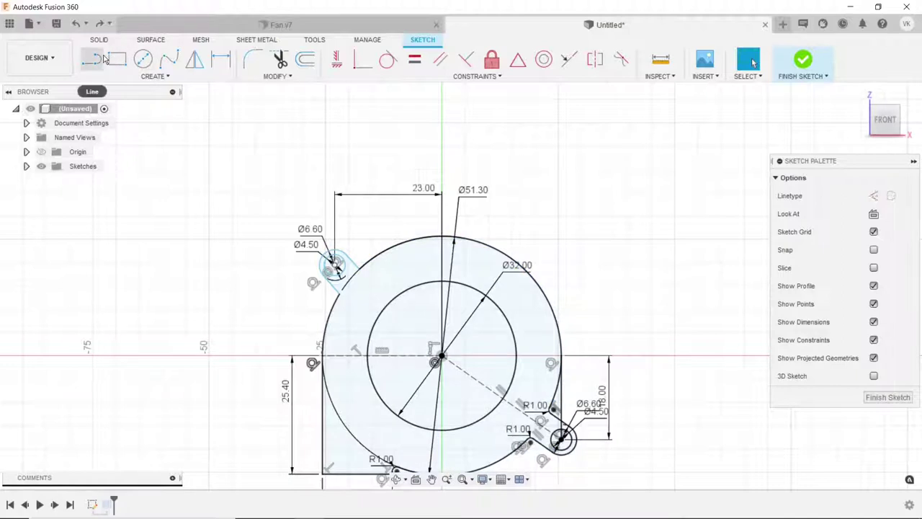
click(101, 67)
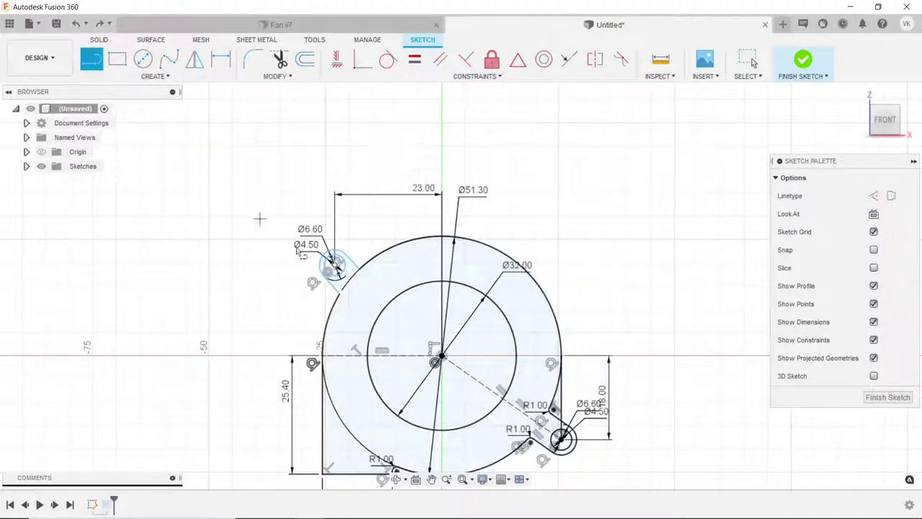
click(335, 264)
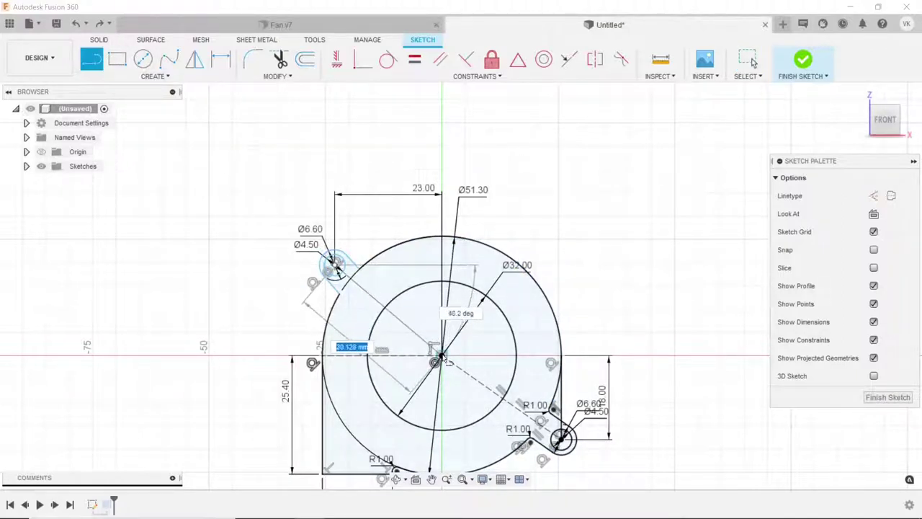
click(442, 357)
key(Escape)
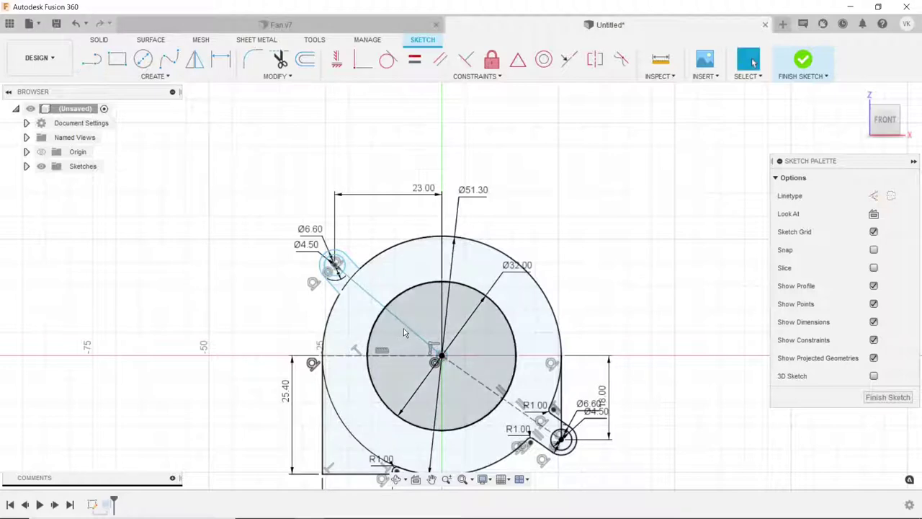
click(393, 321)
click(873, 195)
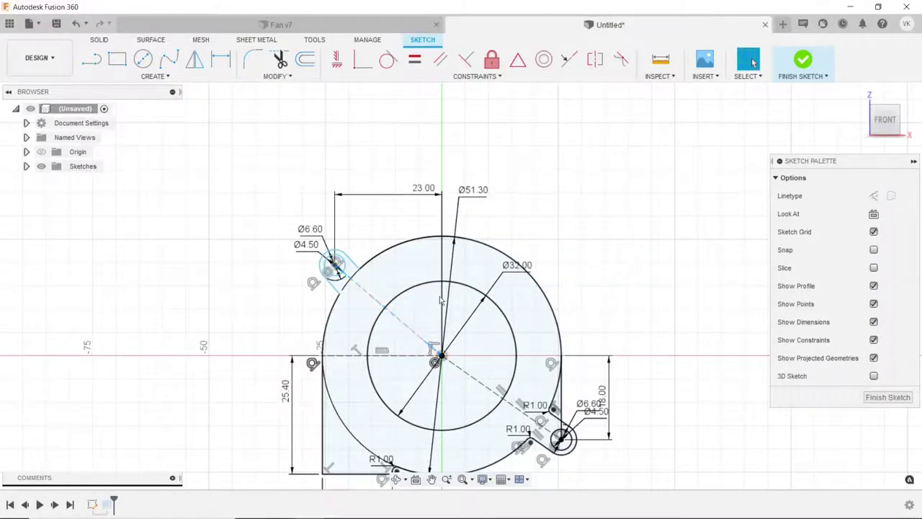
- Make both upper lug edges parallel to the new construction line and finish the sketch
scroll(361, 284, up, 3)
scroll(361, 286, up, 2)
click(362, 286)
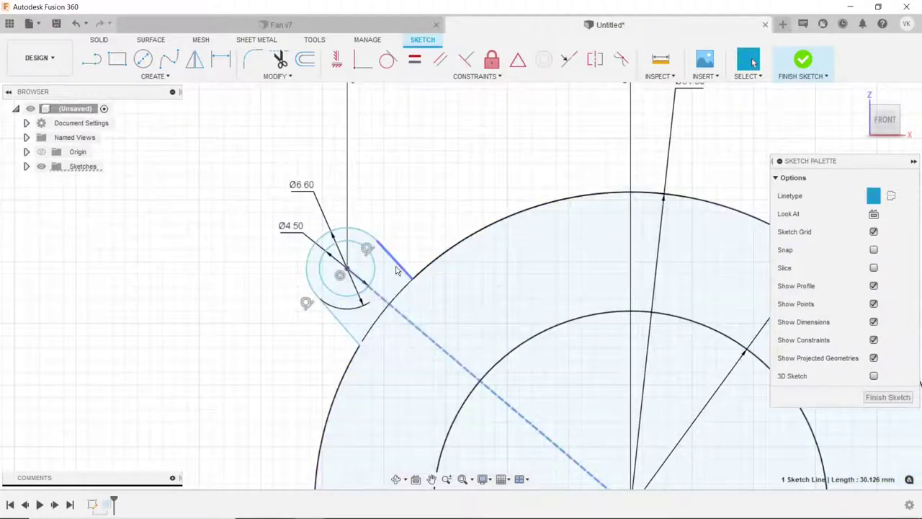
click(395, 271)
click(440, 60)
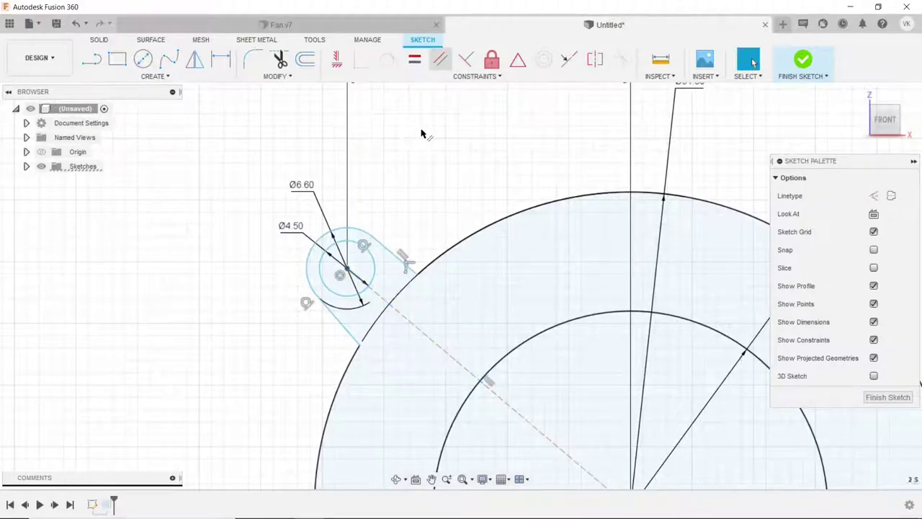
click(346, 328)
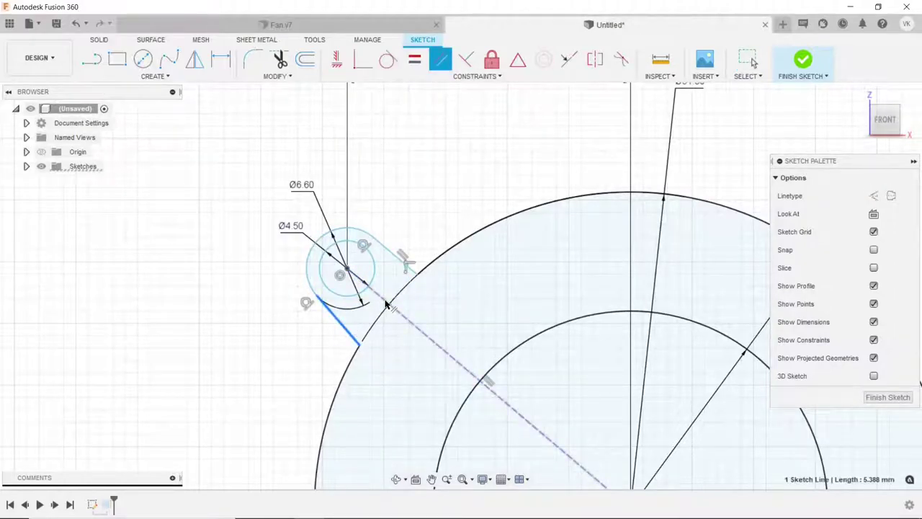
click(386, 301)
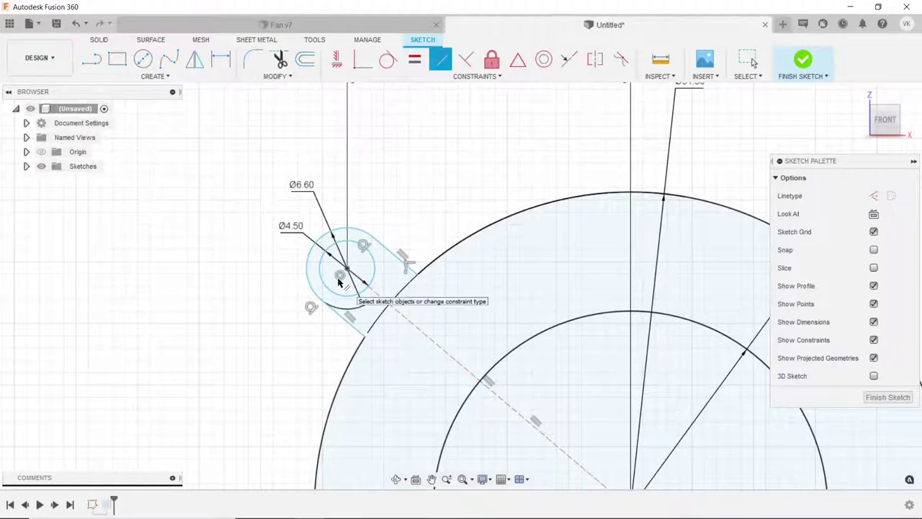
key(Escape)
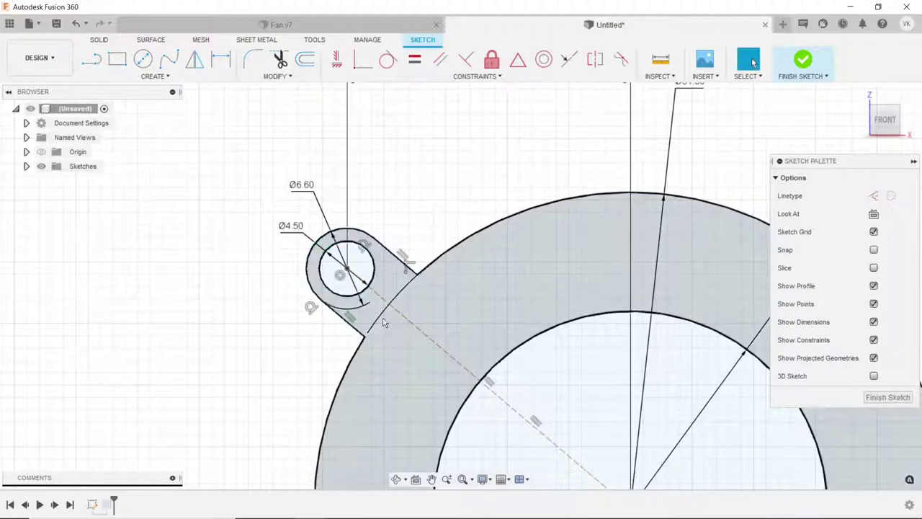
scroll(387, 338, down, 5)
click(804, 63)
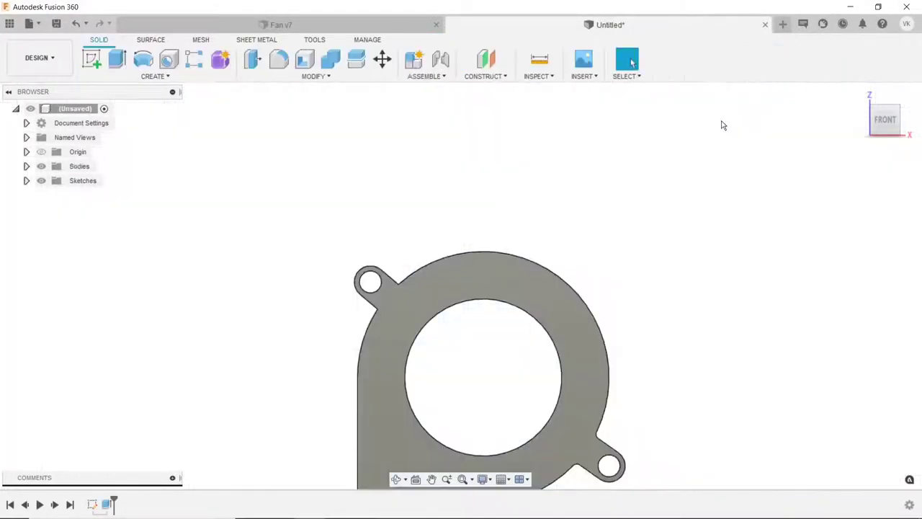
- Orbit to the housing body's top face and start Sketch2 on it
click(395, 479)
drag(404, 360, 402, 319)
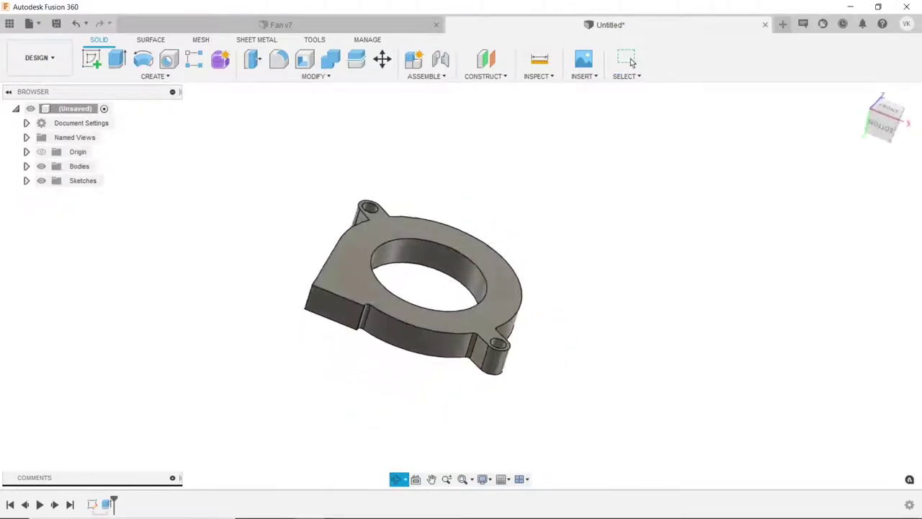
drag(401, 319, 386, 348)
key(Escape)
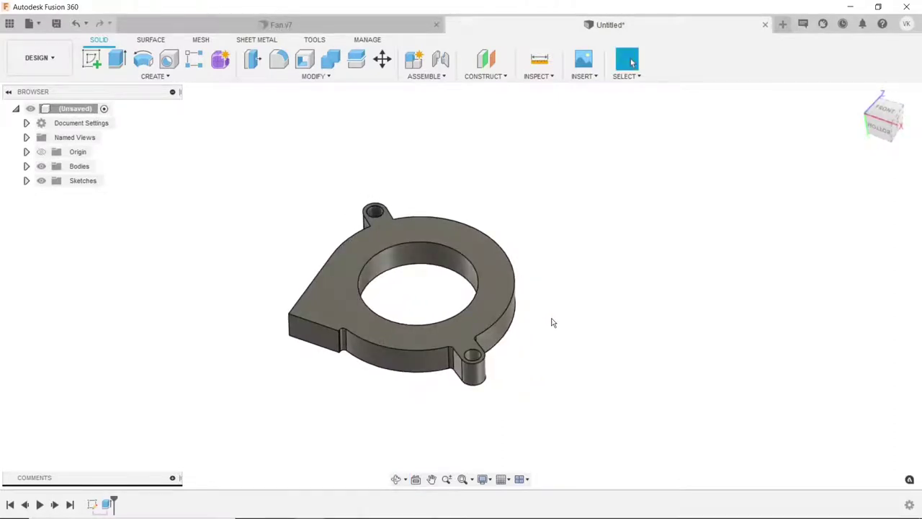
shift+middle_drag(552, 322, 556, 231)
shift+middle_drag(449, 242, 385, 237)
click(385, 237)
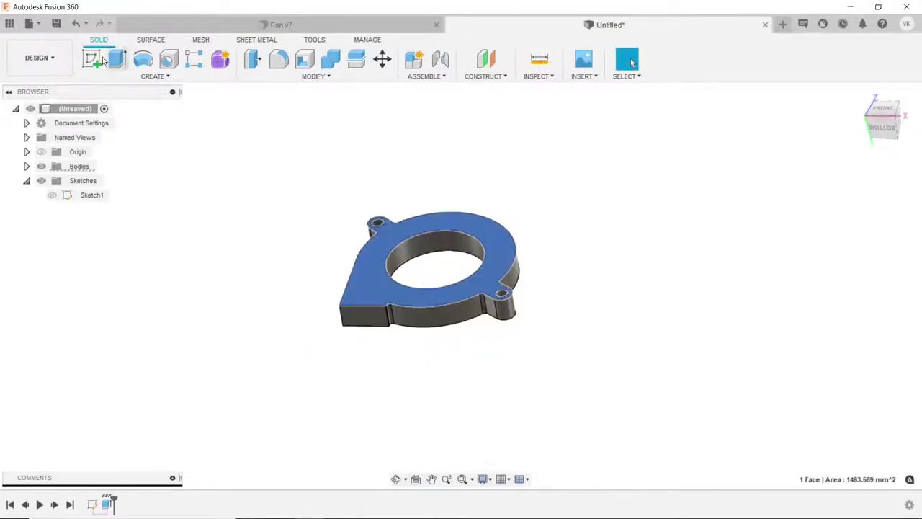
click(92, 58)
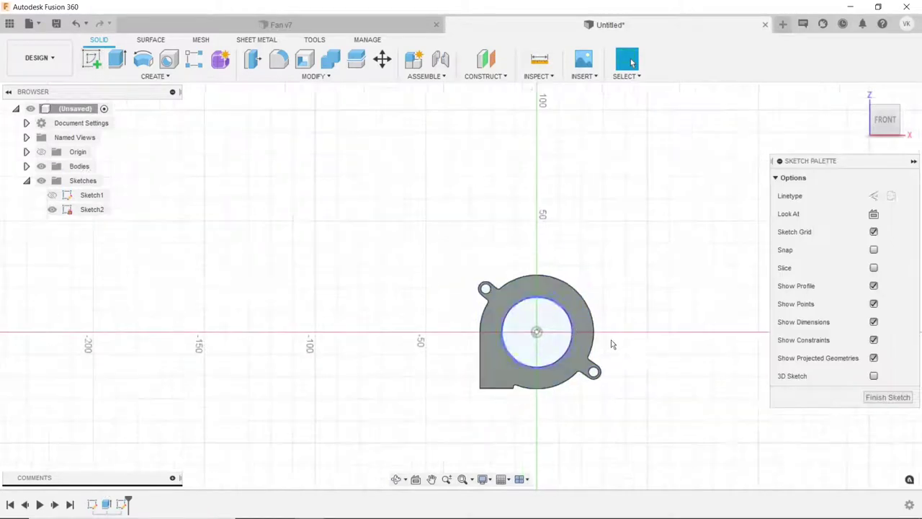
- Project the outer arc, left arc, left straight edge, notch arc and bottom arc into Sketch2
click(120, 77)
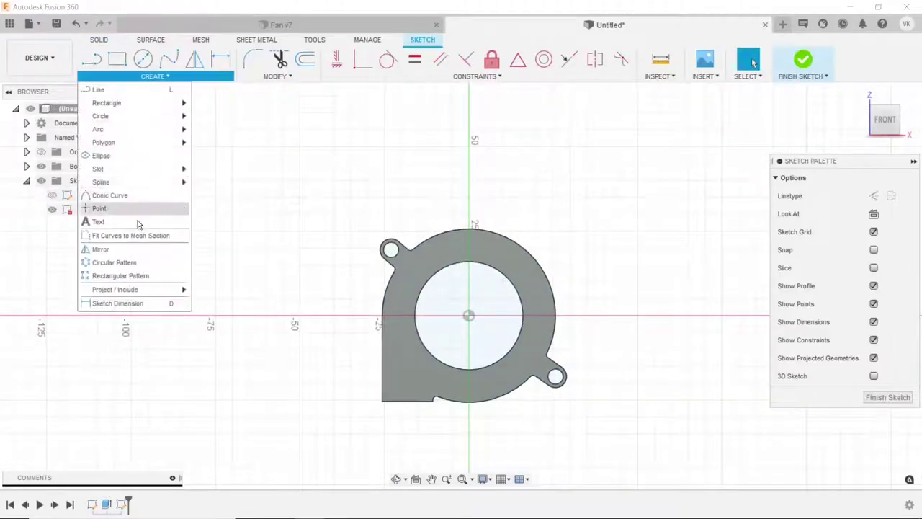
mouse_move(115, 289)
click(212, 289)
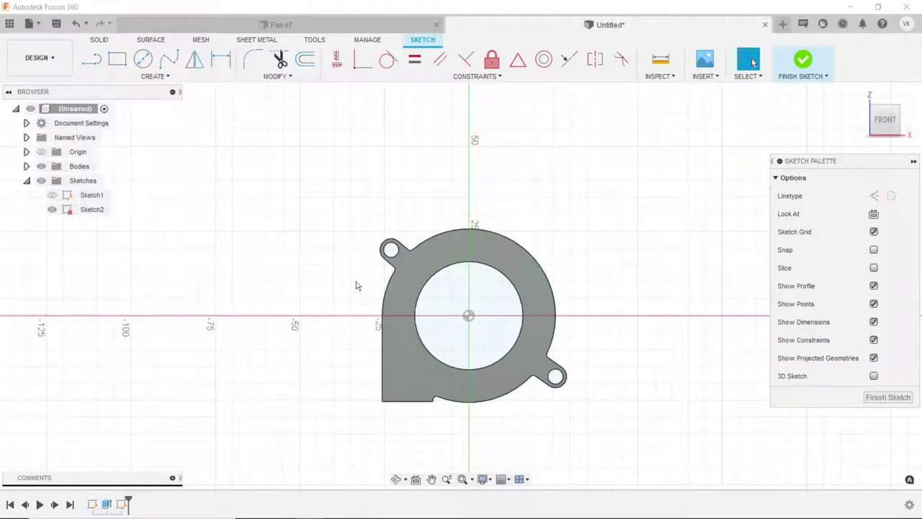
scroll(577, 318, up, 2)
click(535, 270)
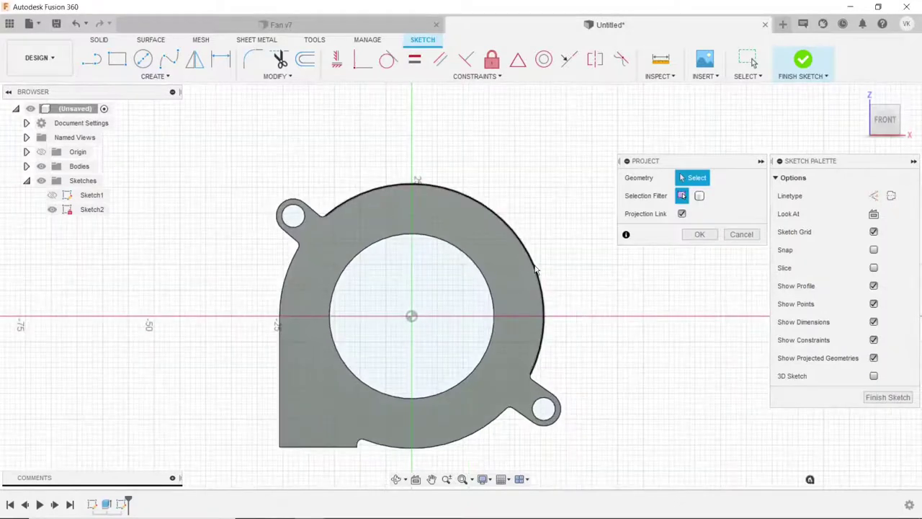
click(291, 271)
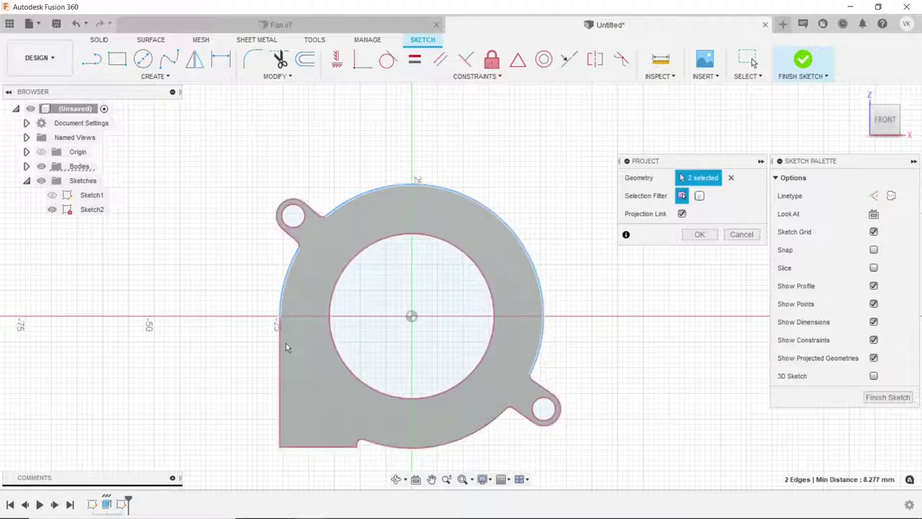
click(277, 380)
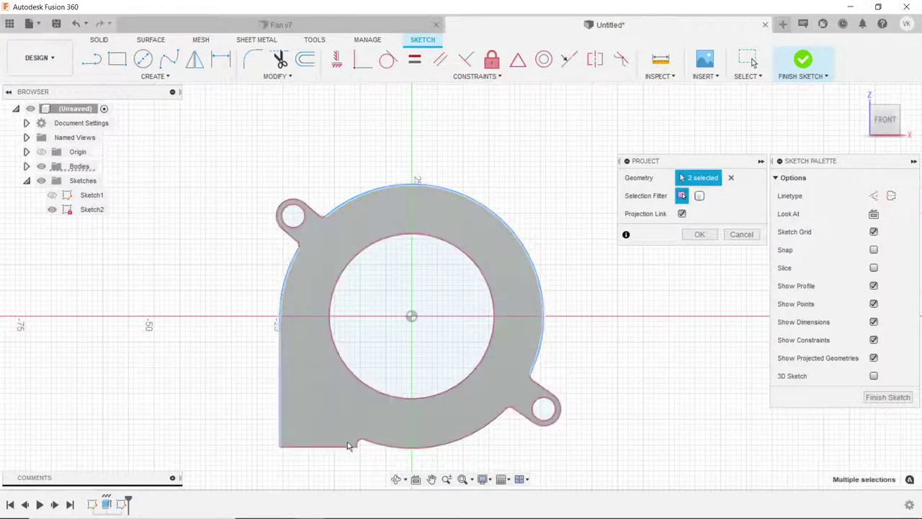
scroll(377, 455, up, 2)
scroll(377, 455, up, 2)
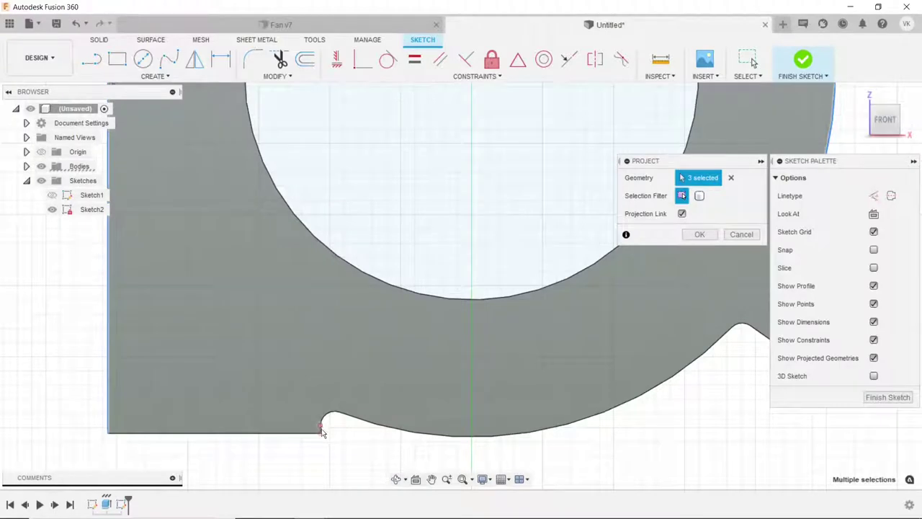
scroll(323, 431, up, 2)
click(325, 408)
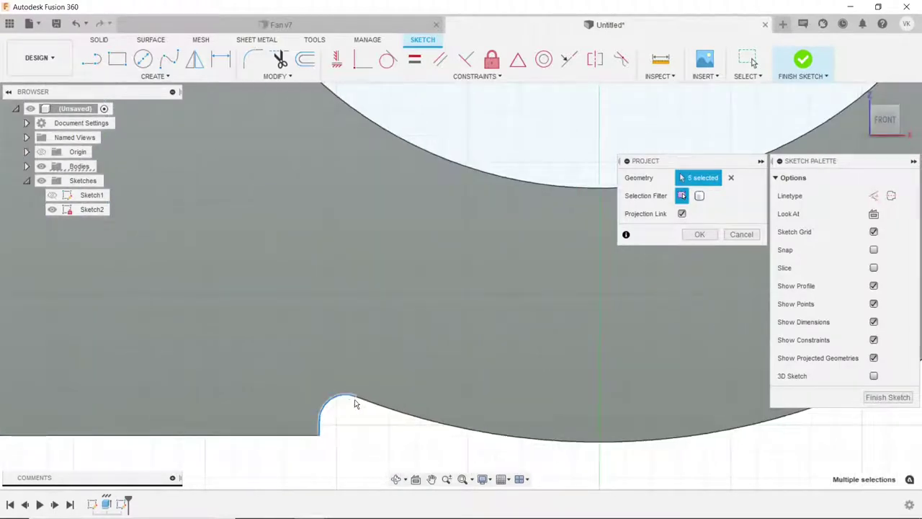
click(357, 403)
scroll(363, 408, down, 2)
scroll(357, 415, down, 2)
scroll(374, 417, down, 2)
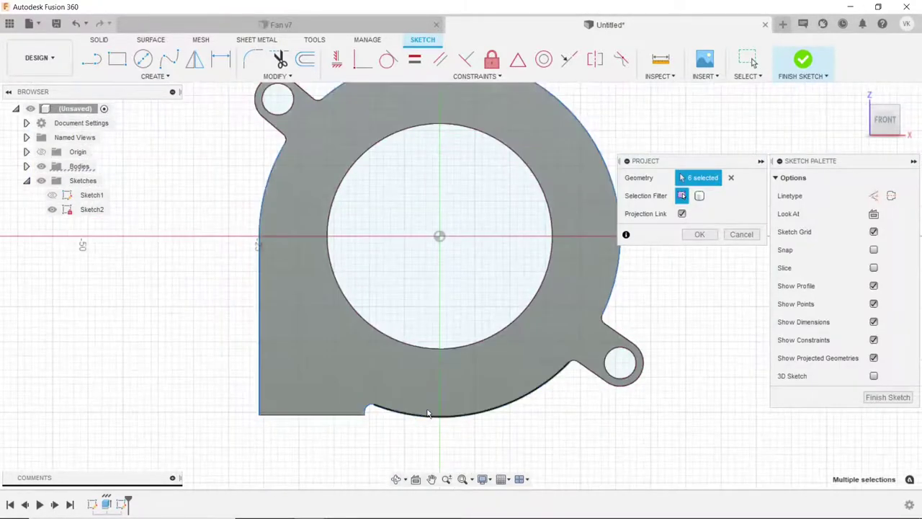
scroll(536, 389, down, 2)
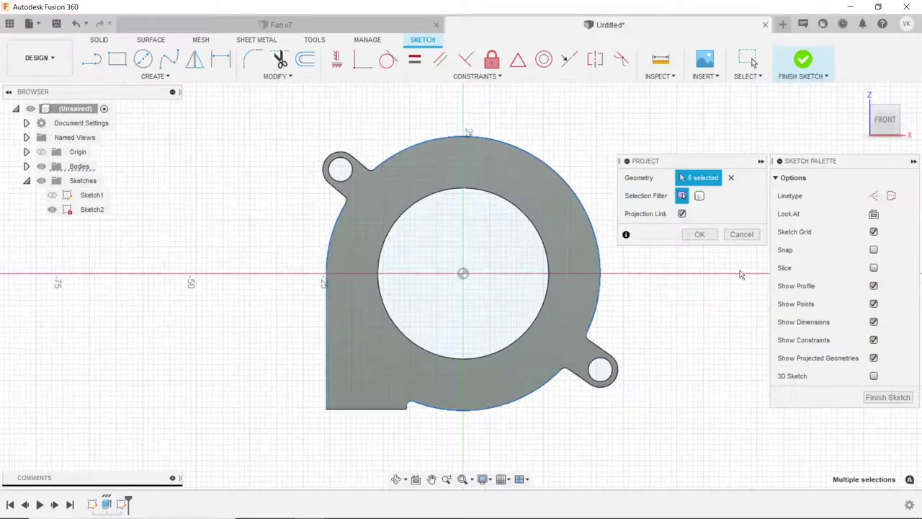
click(700, 234)
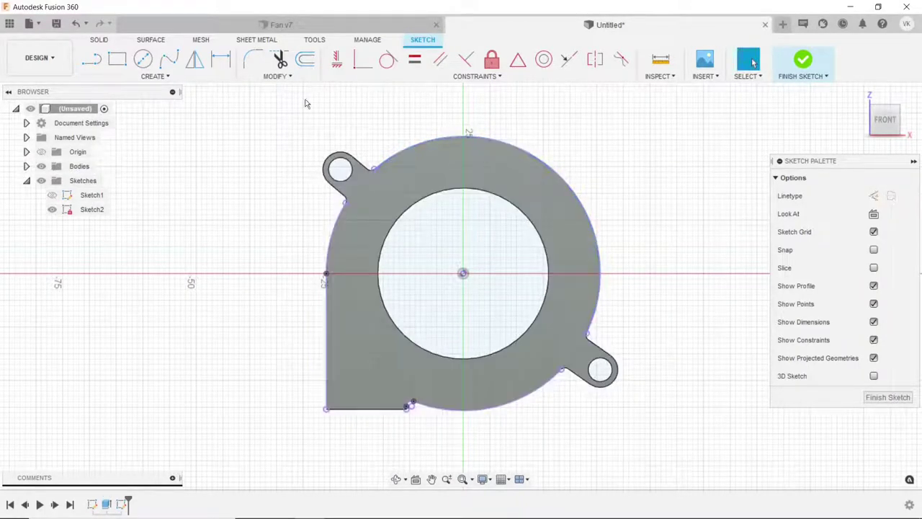
- Draw a circle centred on the sketch origin over the housing's outer rim
click(282, 77)
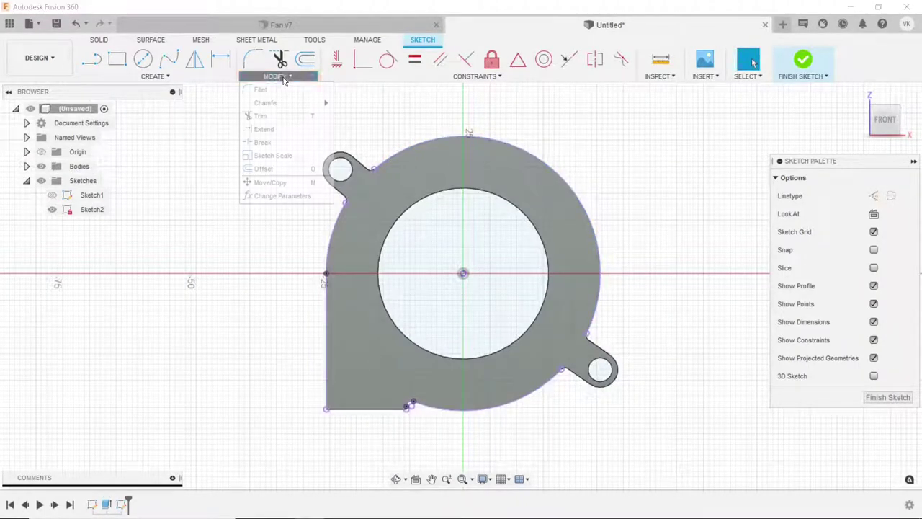
click(292, 138)
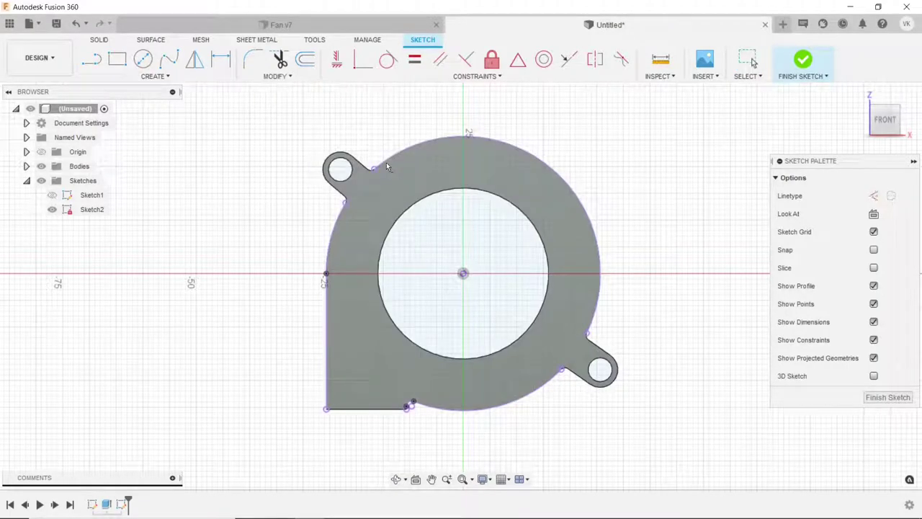
click(144, 60)
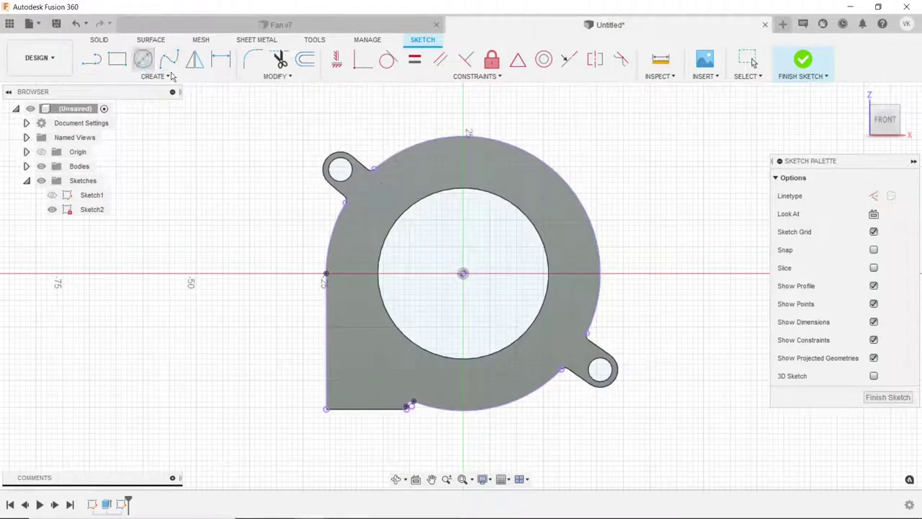
click(463, 275)
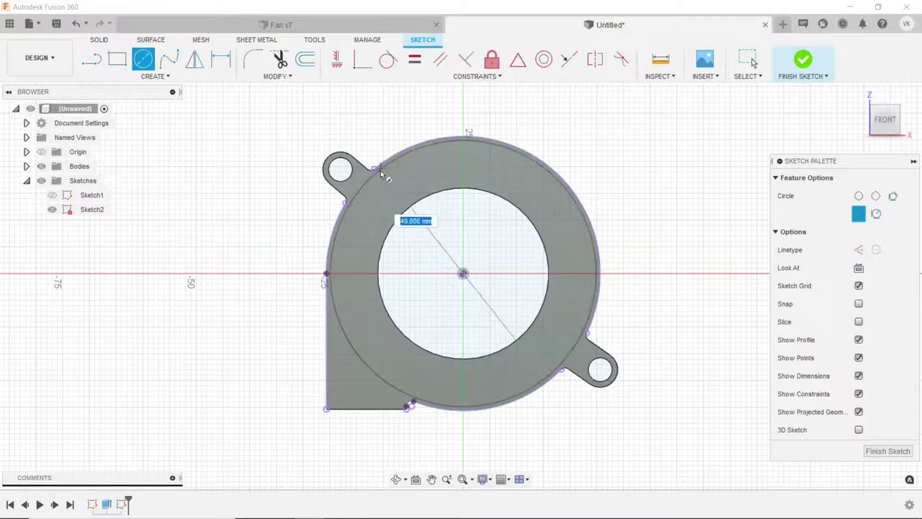
right_click(264, 143)
click(233, 177)
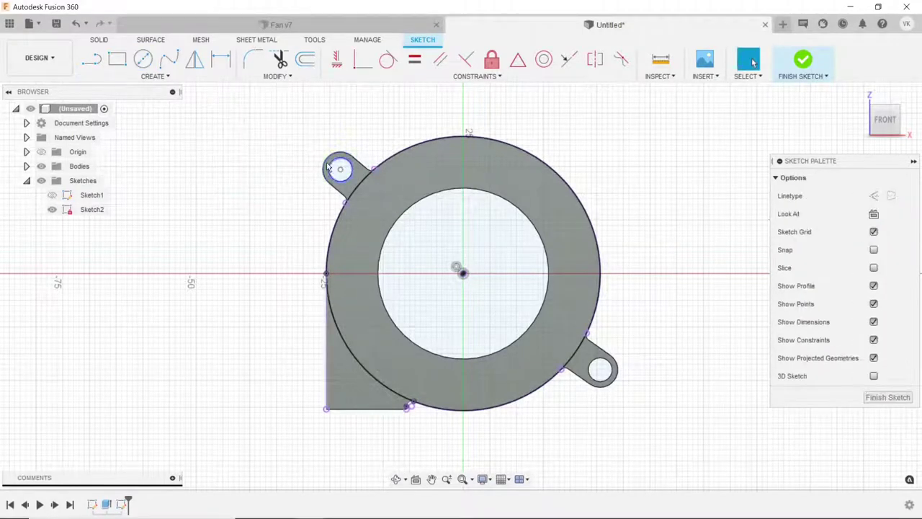
- Trim away the extra circle and outline curve sections
click(281, 60)
click(338, 330)
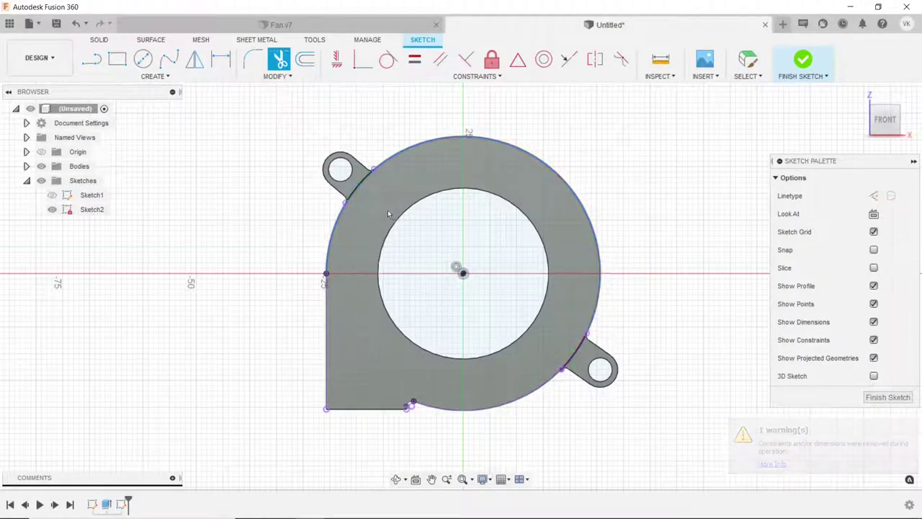
click(340, 220)
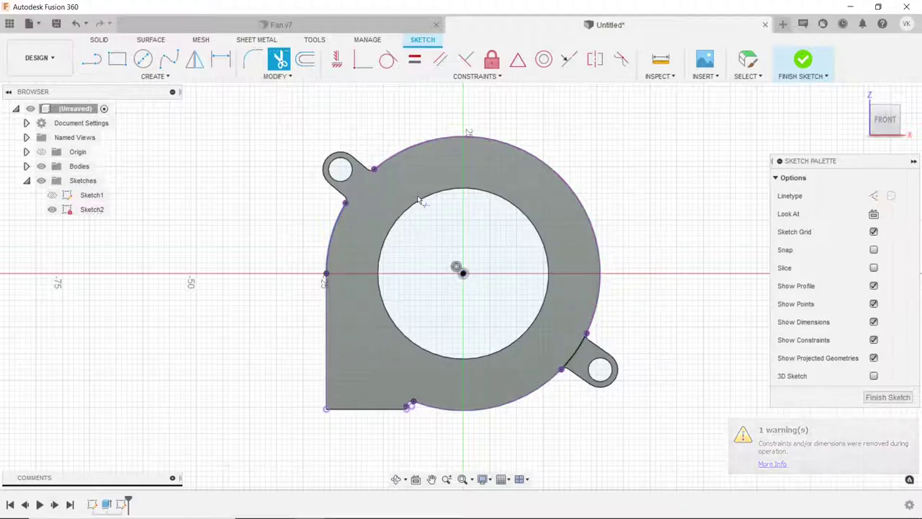
key(Escape)
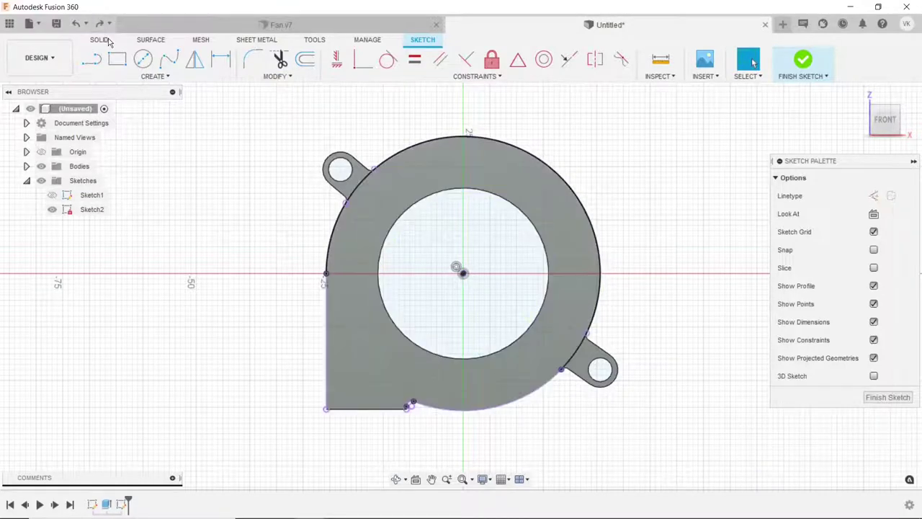
- Offset the left line and bottom arc chain 1 mm inward
click(305, 59)
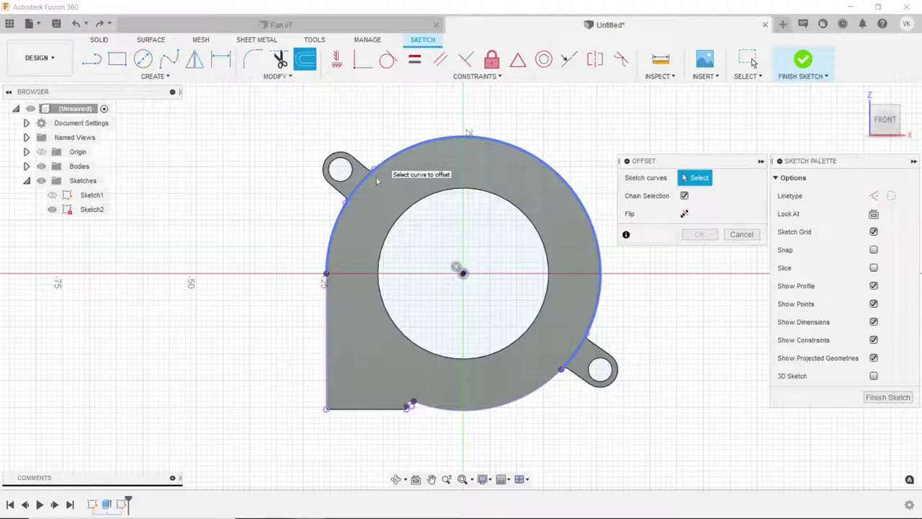
click(328, 297)
drag(328, 295, 338, 296)
text(-1)
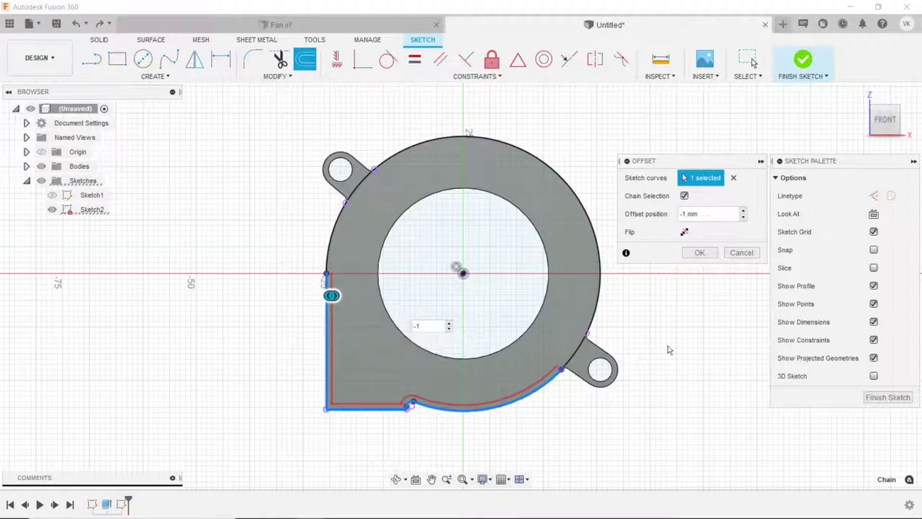
click(698, 253)
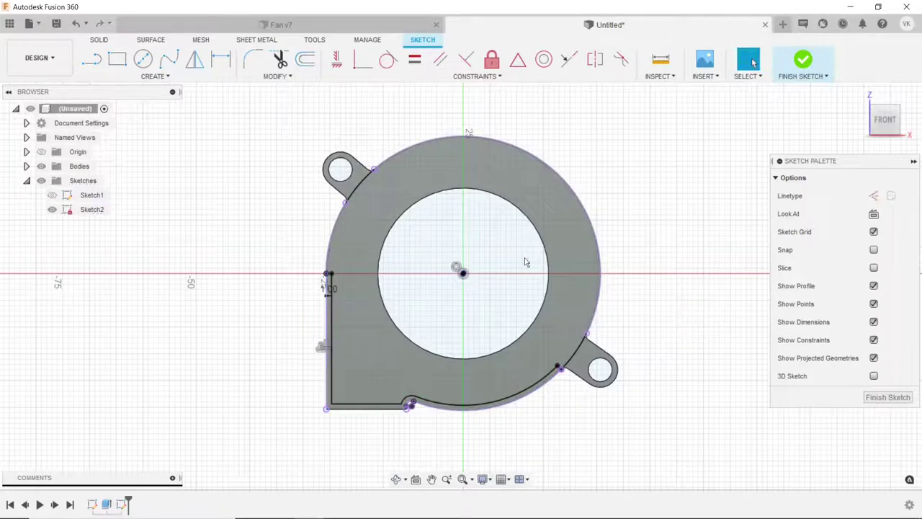
- Offset the round outer rim arc 1 mm inward
click(306, 59)
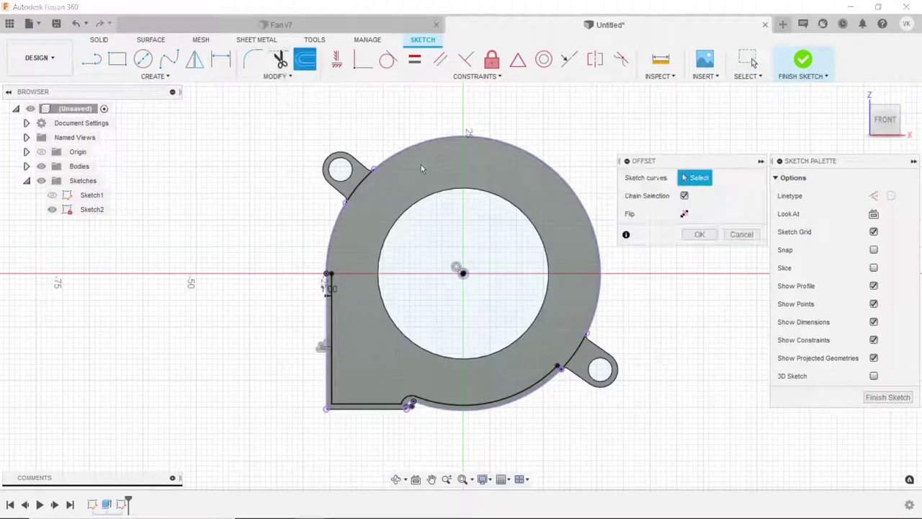
click(411, 153)
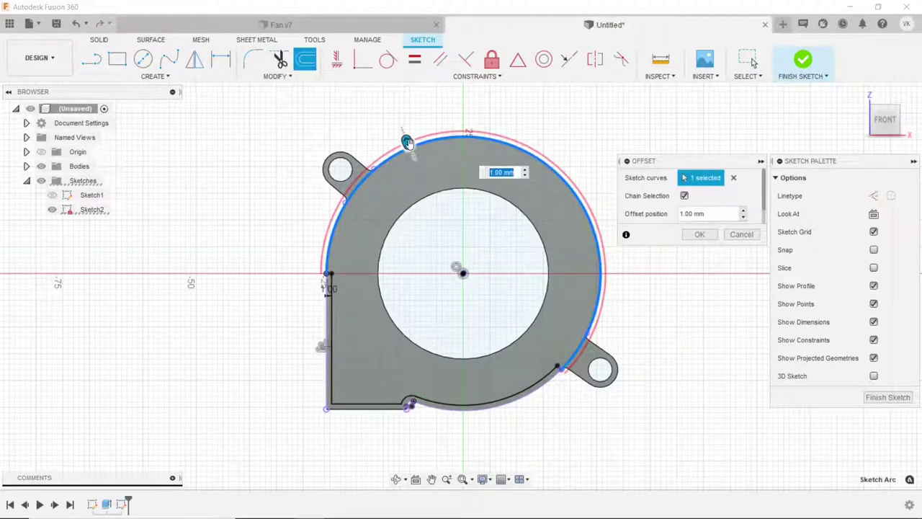
drag(408, 141, 444, 173)
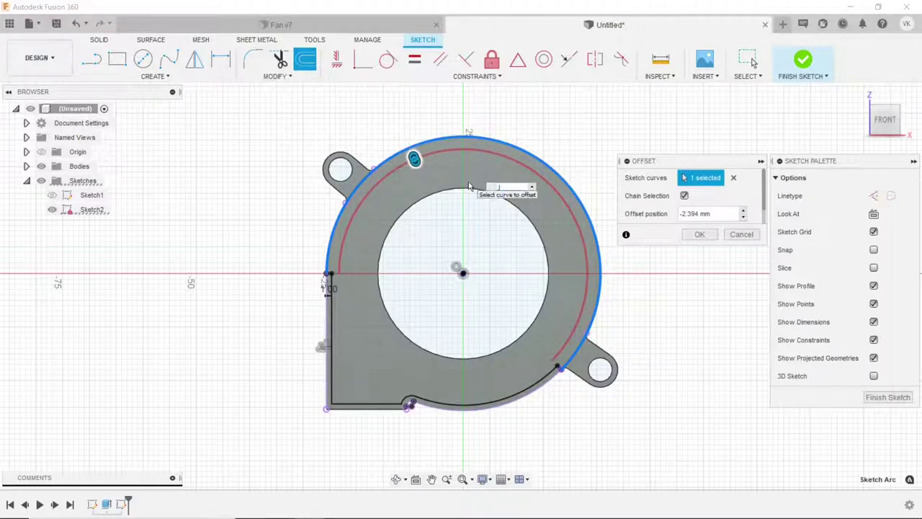
text(-1)
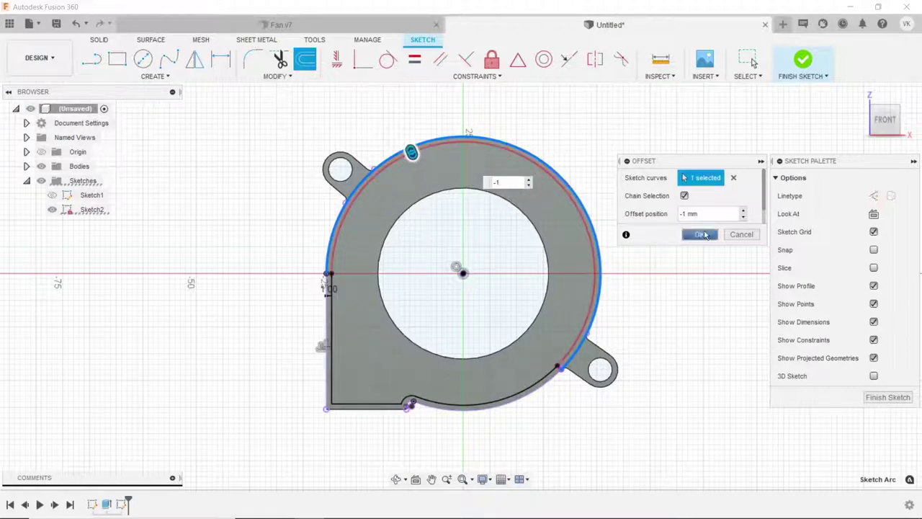
click(704, 235)
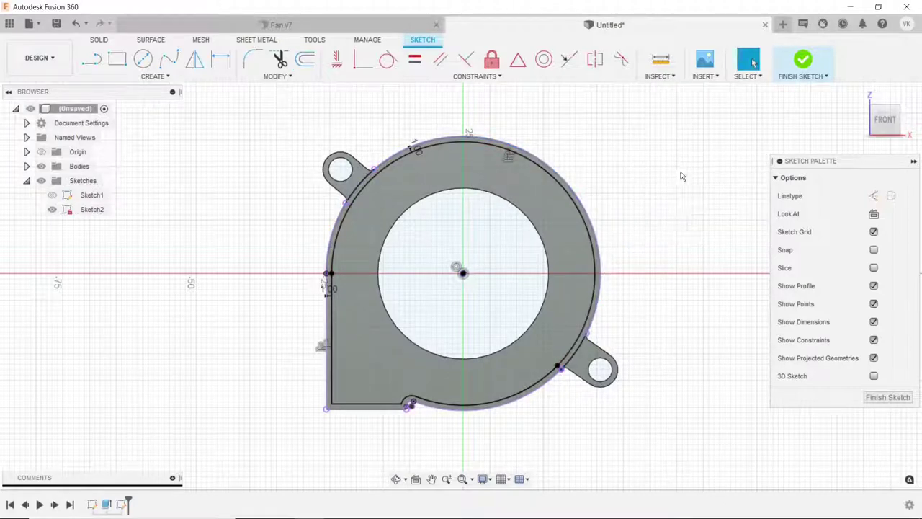
scroll(667, 256, up, 2)
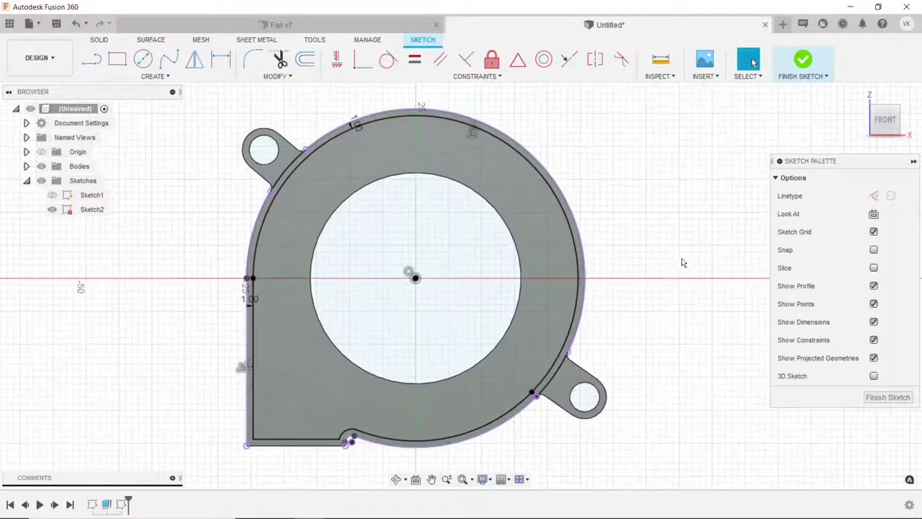
- Extrude-cut the inner ring profile 6.8 mm down into the cover body
click(99, 40)
click(115, 57)
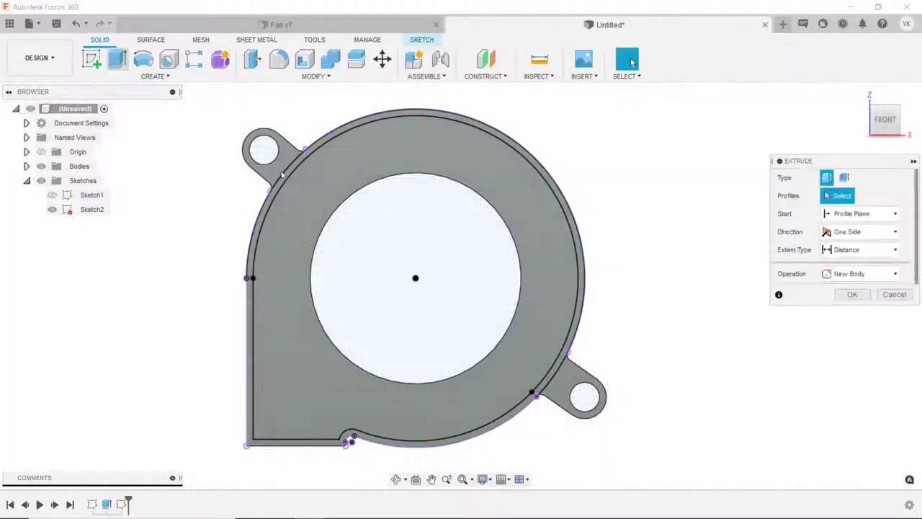
click(319, 202)
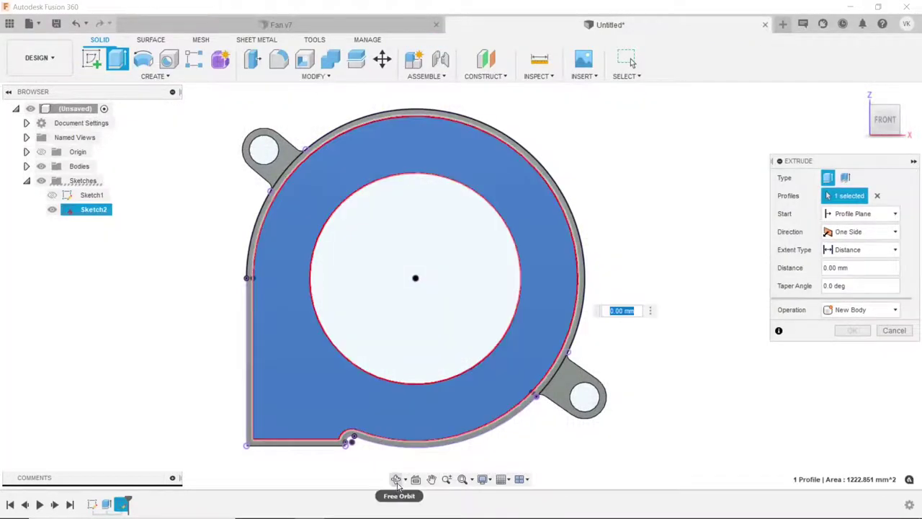
click(396, 479)
mouse_move(389, 354)
mouse_down()
mouse_move(378, 298)
mouse_move(216, 263)
mouse_up()
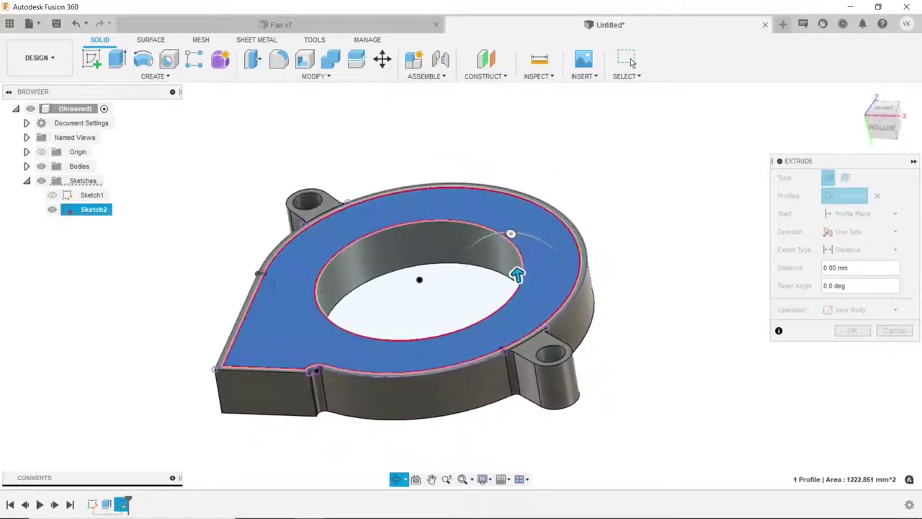
right_click(205, 263)
key(Escape)
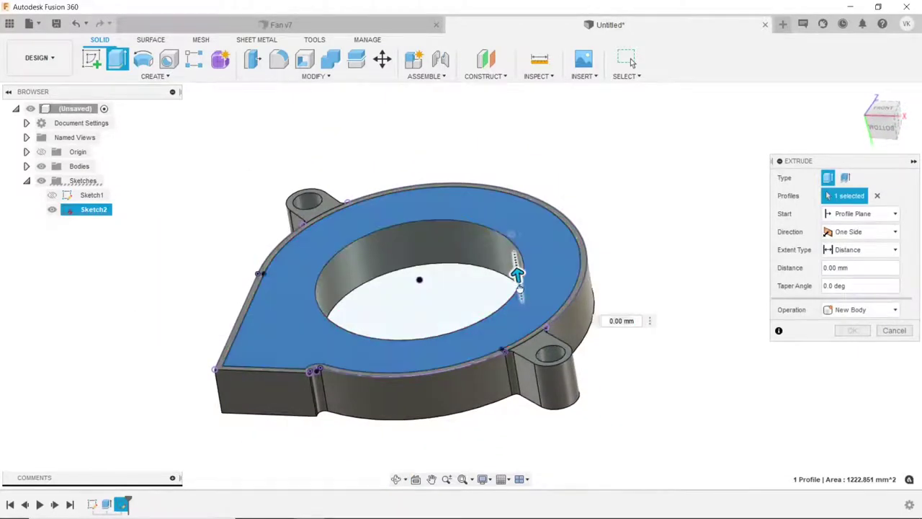
drag(515, 287, 524, 317)
text(-8)
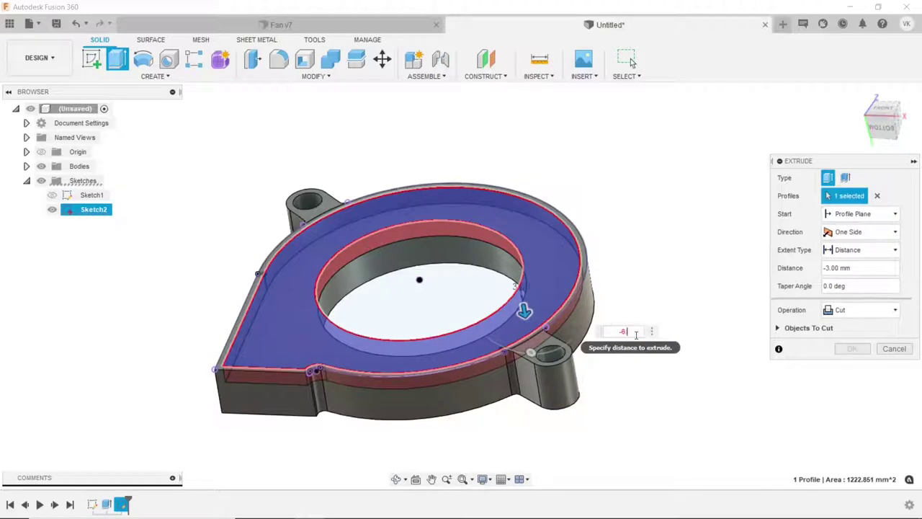
text(.8)
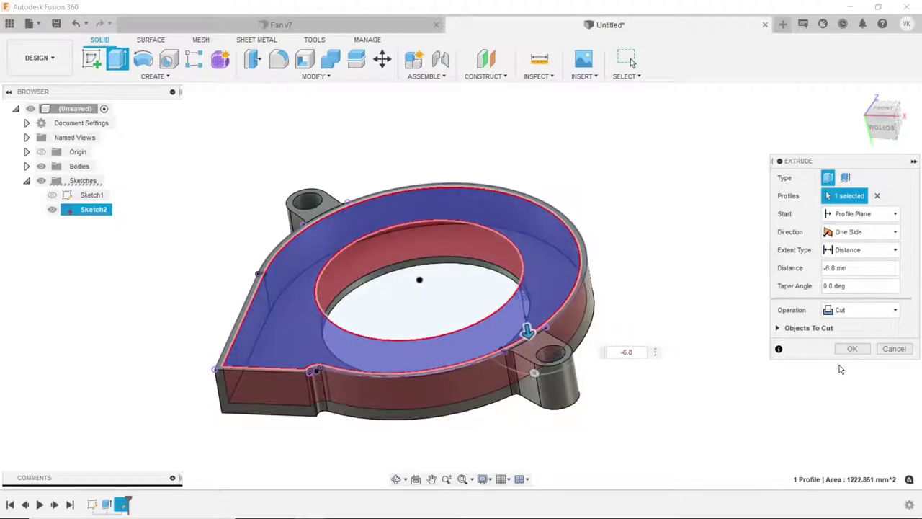
click(860, 356)
scroll(356, 170, down, 2)
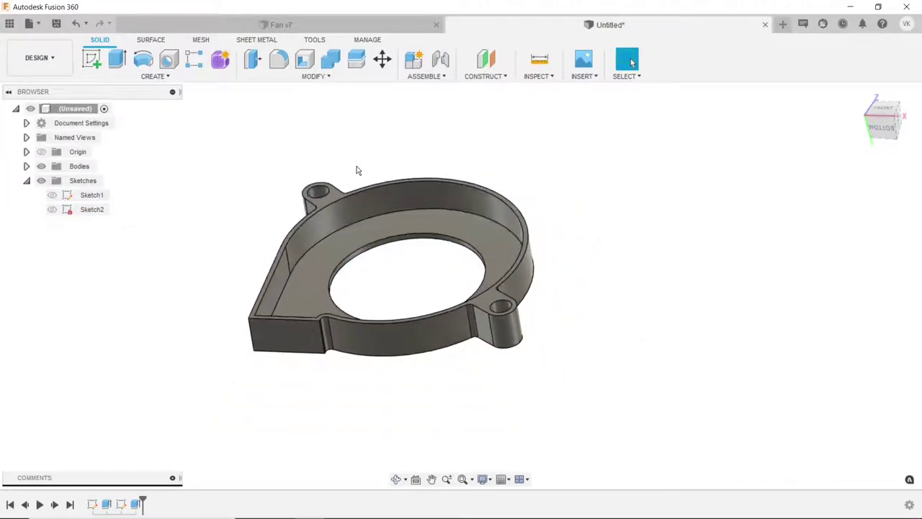
- Reopen Sketch2, delete the bottom straight line, and extend the left line to the bottom edge
right_click(136, 504)
click(167, 380)
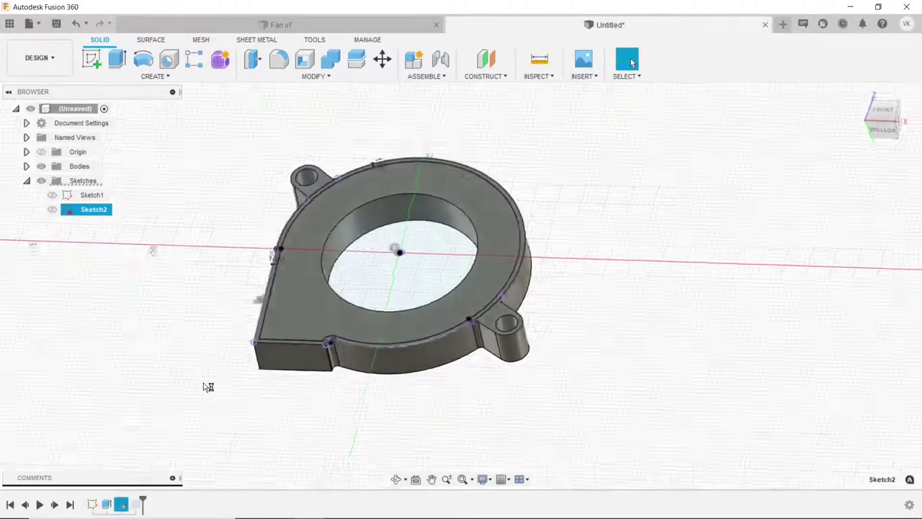
scroll(317, 403, up, 3)
click(315, 384)
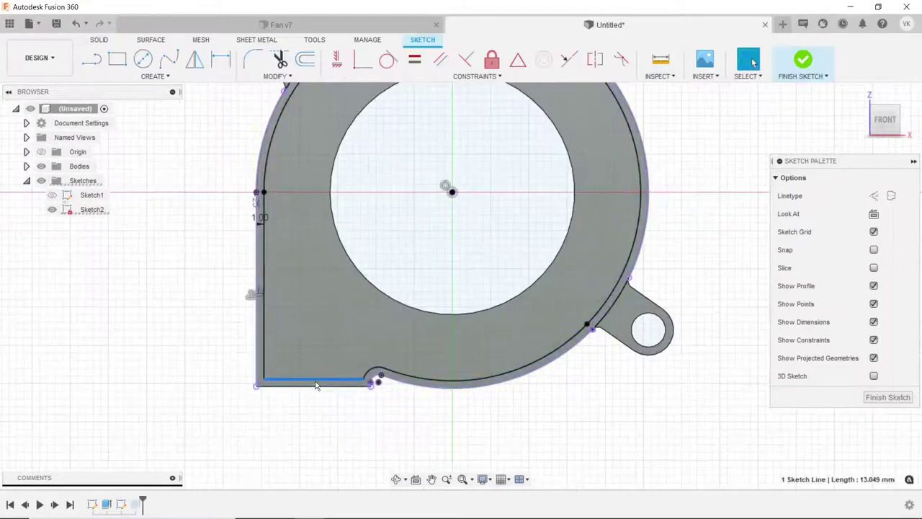
key(Delete)
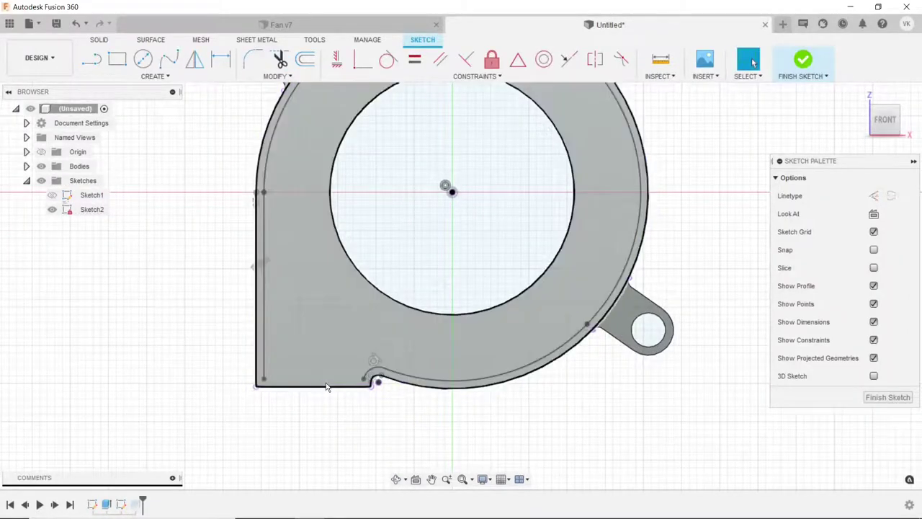
click(277, 75)
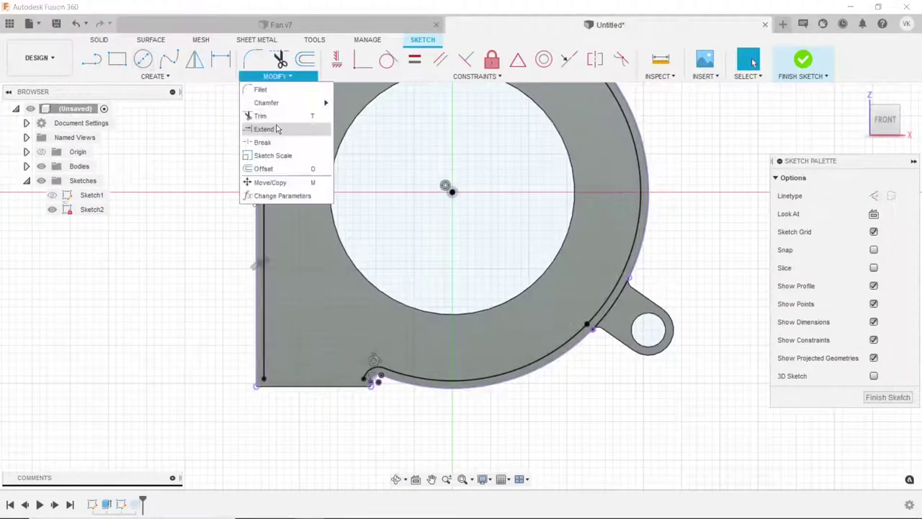
click(284, 129)
click(263, 348)
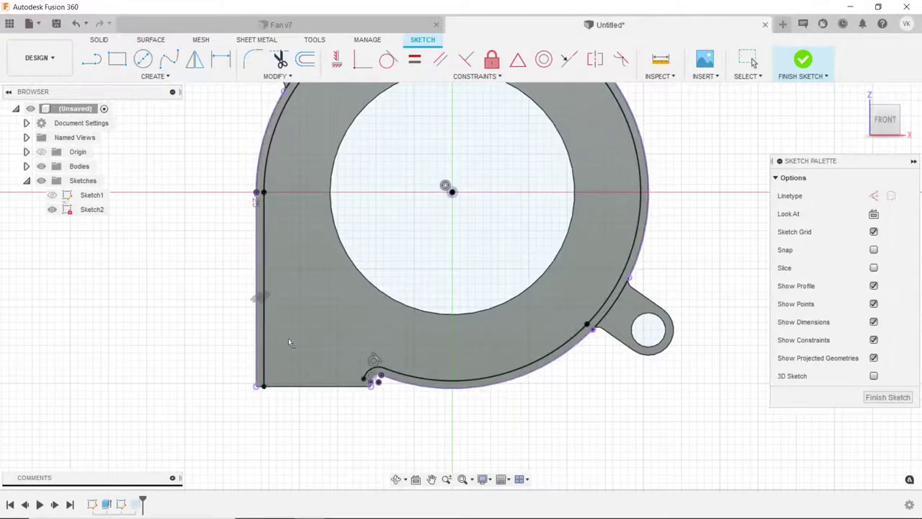
scroll(346, 339, up, 5)
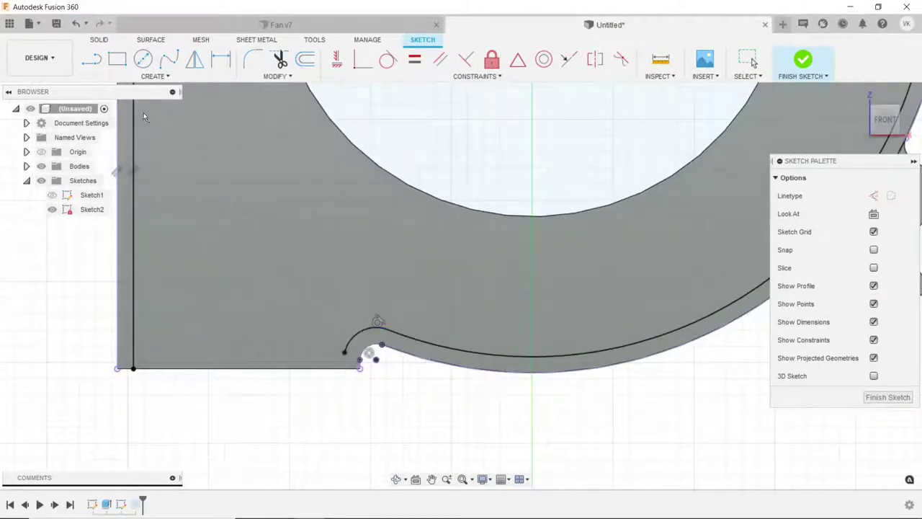
- Draw a vertical line from the notch arc's end, trim the stub below the base, and finish the sketch
click(344, 356)
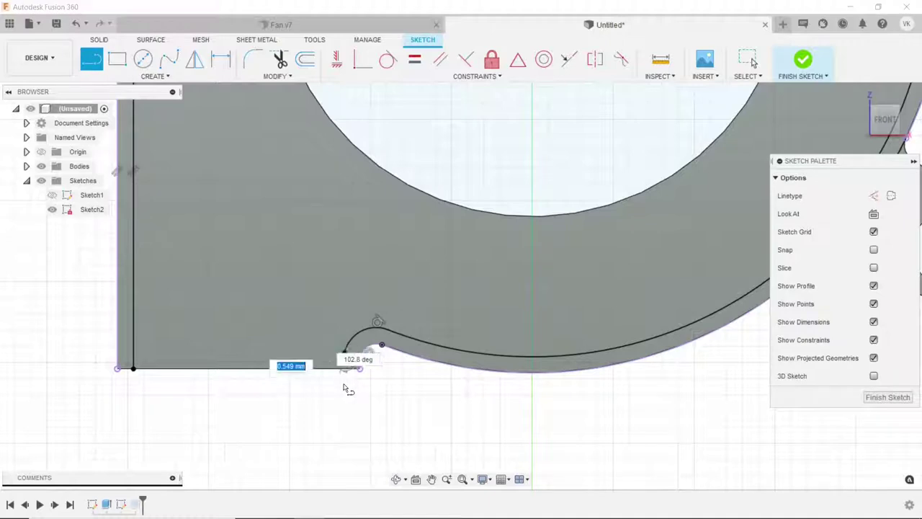
click(345, 393)
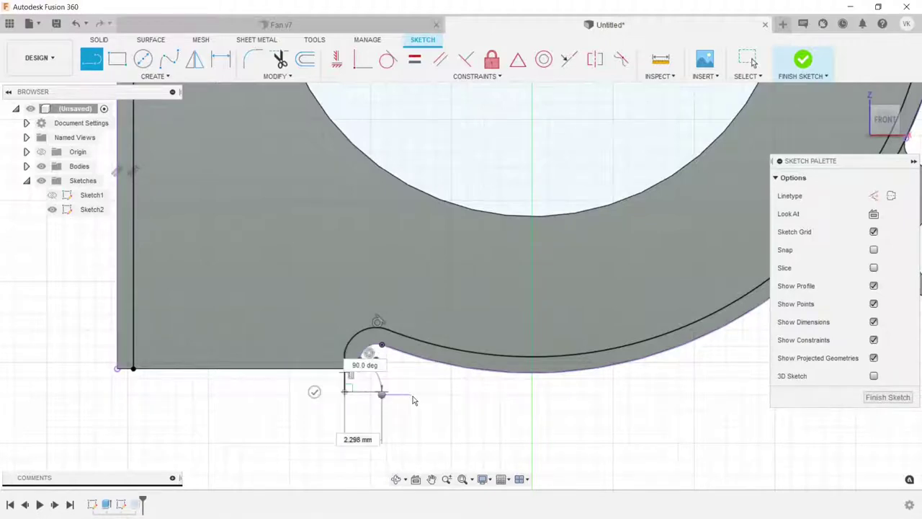
right_click(415, 401)
click(390, 382)
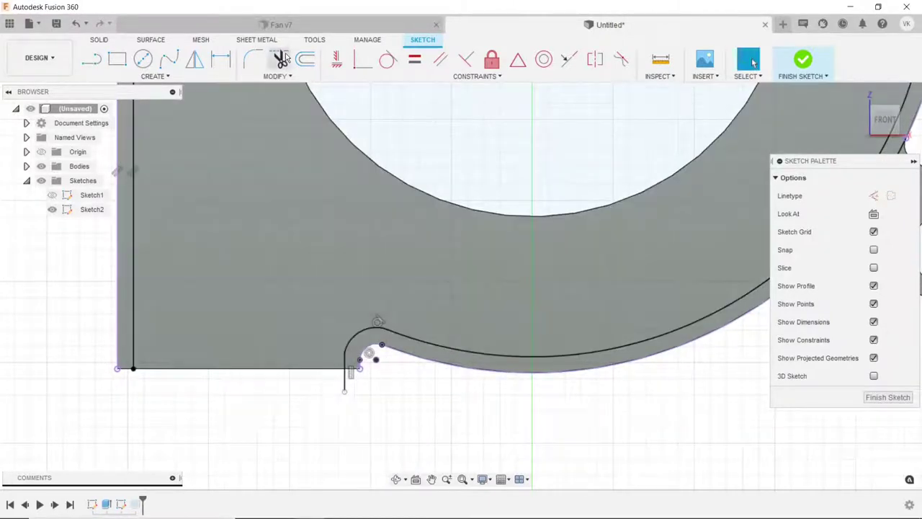
click(282, 59)
click(346, 388)
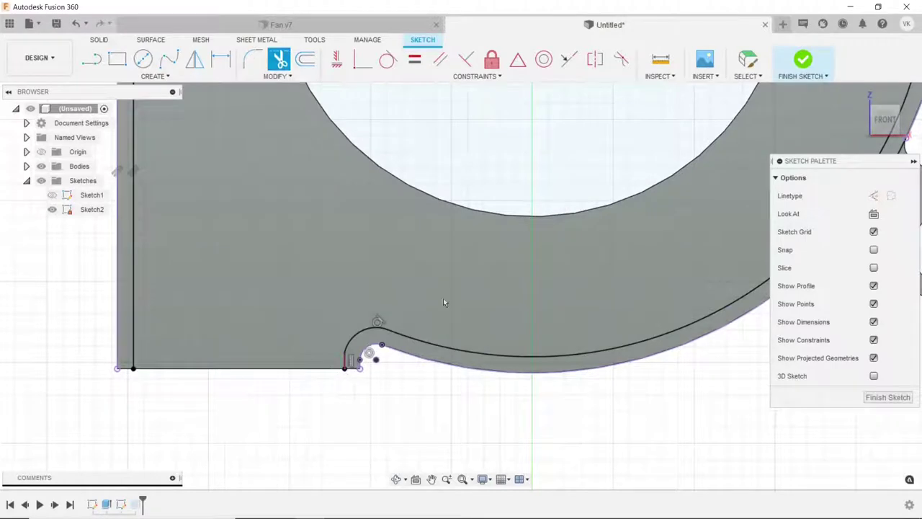
click(803, 60)
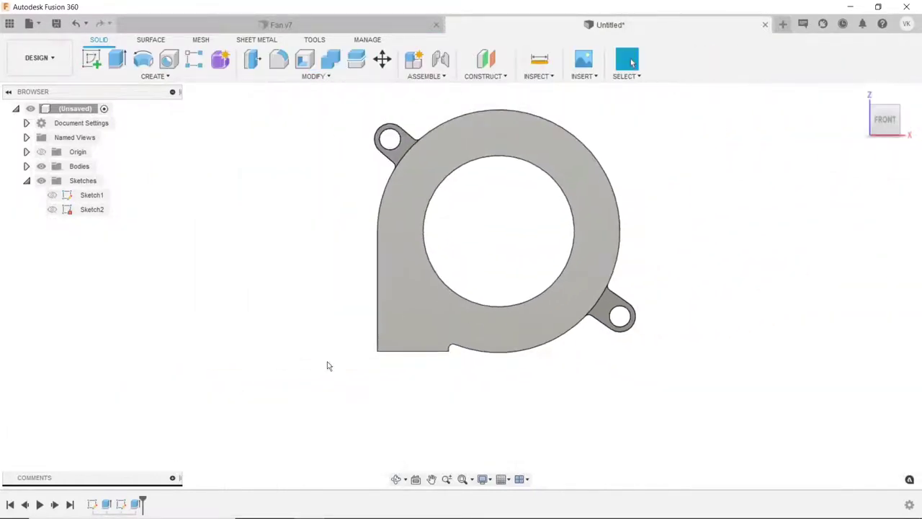
- Reopen Sketch2, abandon a started line at the bottom-left corner, and finish the sketch again
click(123, 504)
right_click(124, 503)
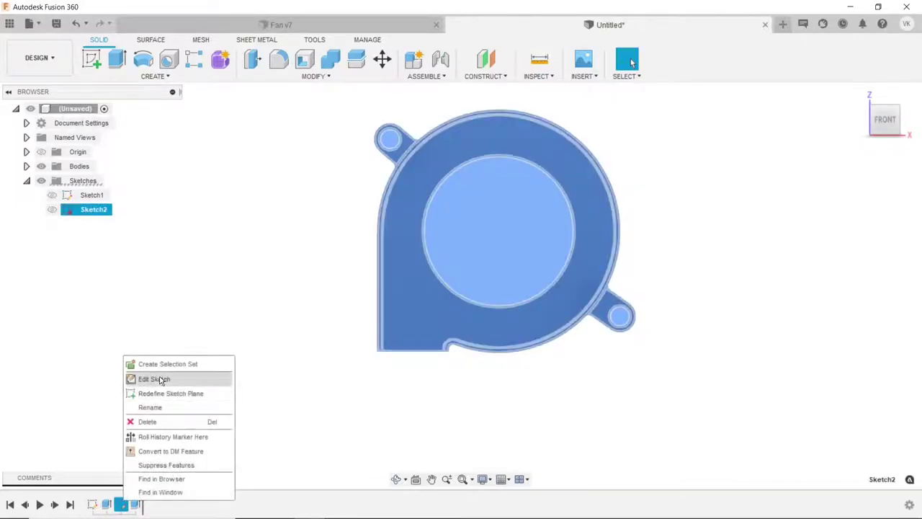
click(148, 380)
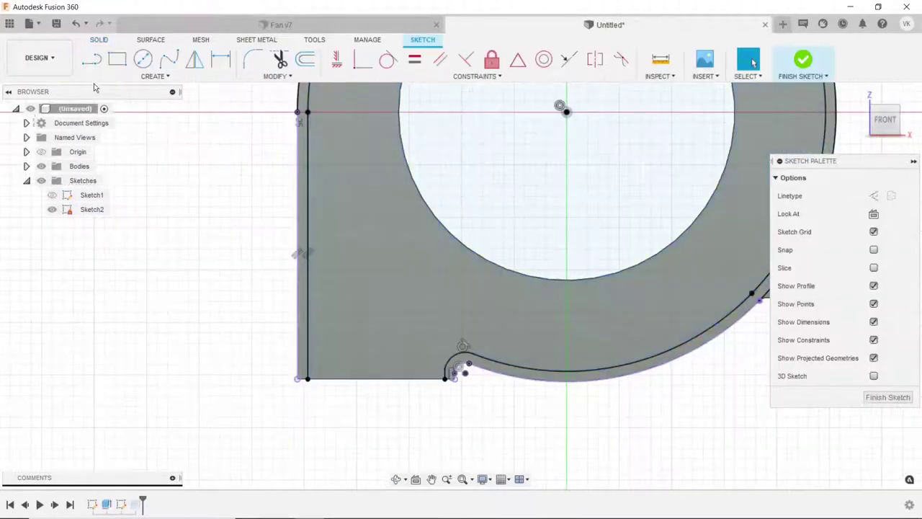
click(91, 60)
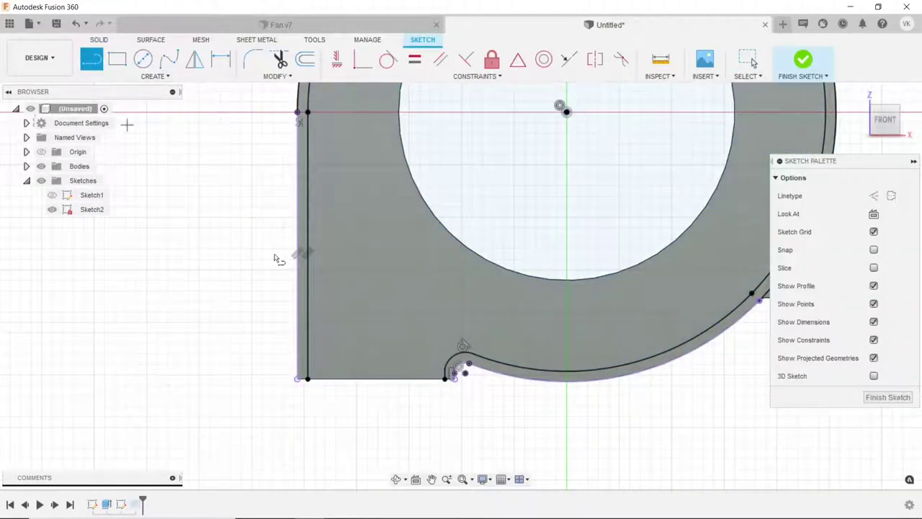
click(308, 379)
key(Escape)
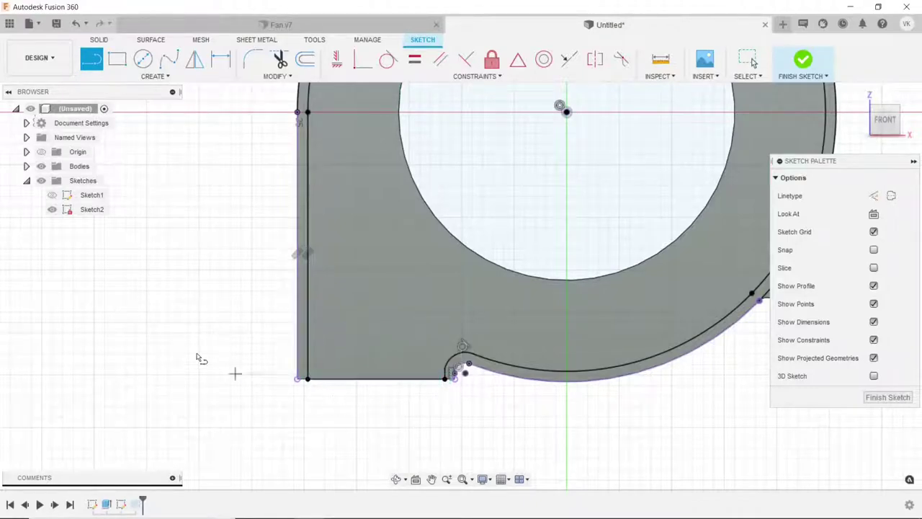
right_click(213, 357)
click(241, 352)
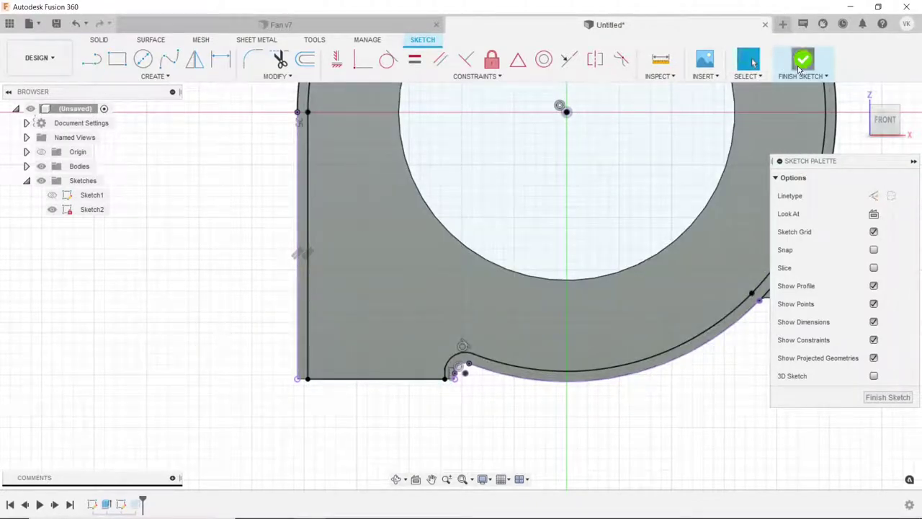
click(800, 63)
- Orbit the hollowed cover into 3D and select its top rim face
scroll(418, 364, down, 5)
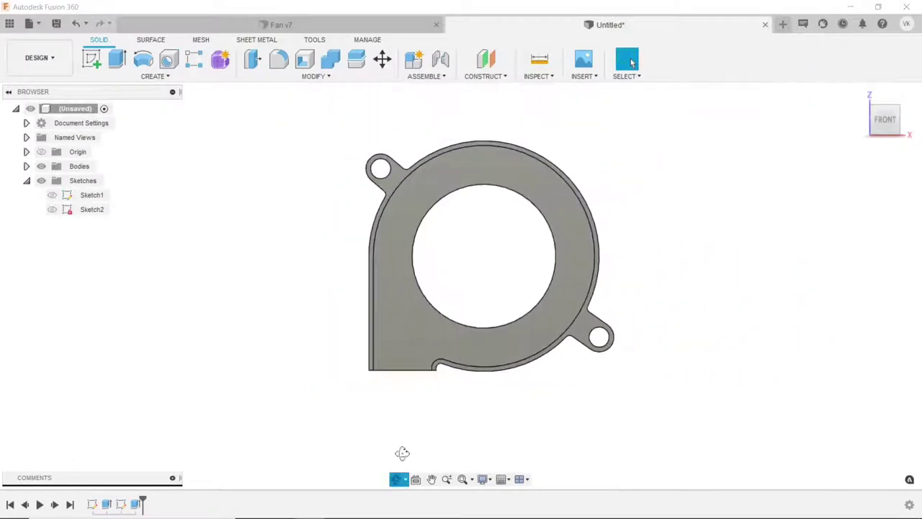
shift+middle_drag(402, 452, 407, 317)
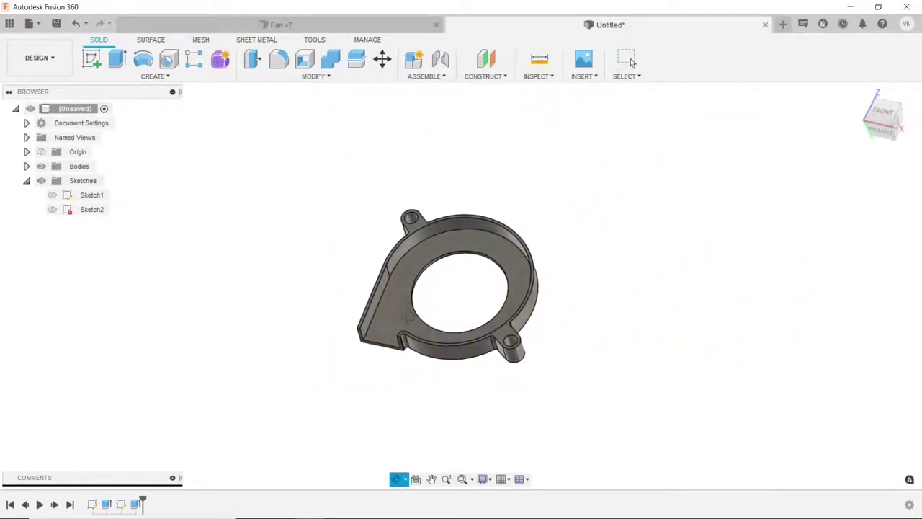
right_click(276, 227)
scroll(461, 281, up, 2)
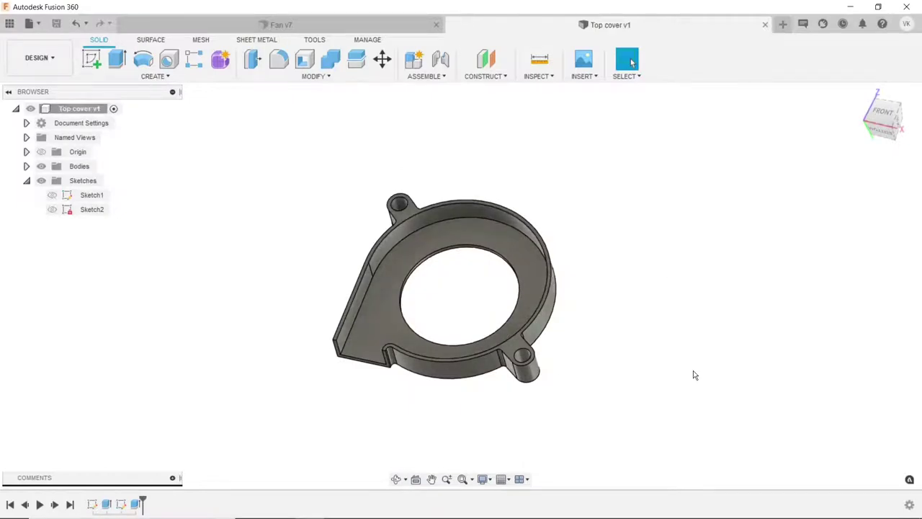
scroll(436, 227, up, 1)
scroll(435, 227, up, 1)
click(417, 216)
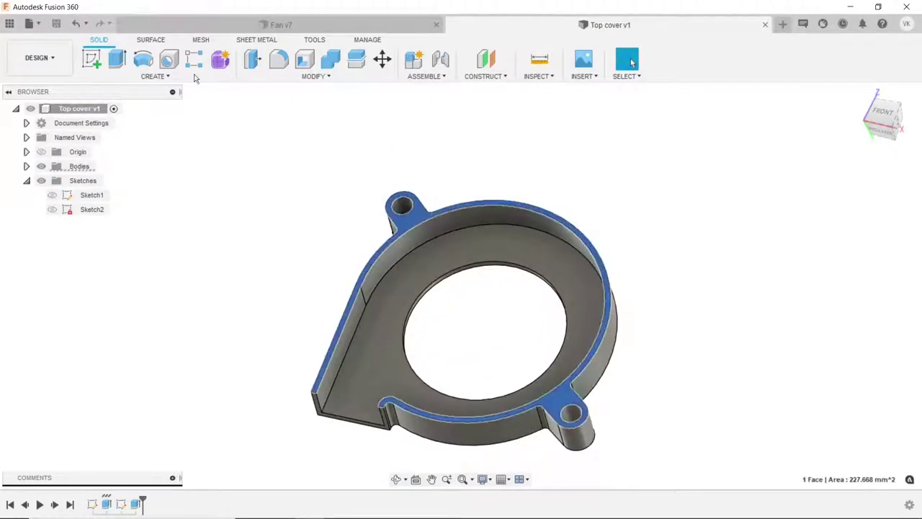
- Sketch on the rim face and project the outer arc, left edges and bottom notch edges
click(93, 60)
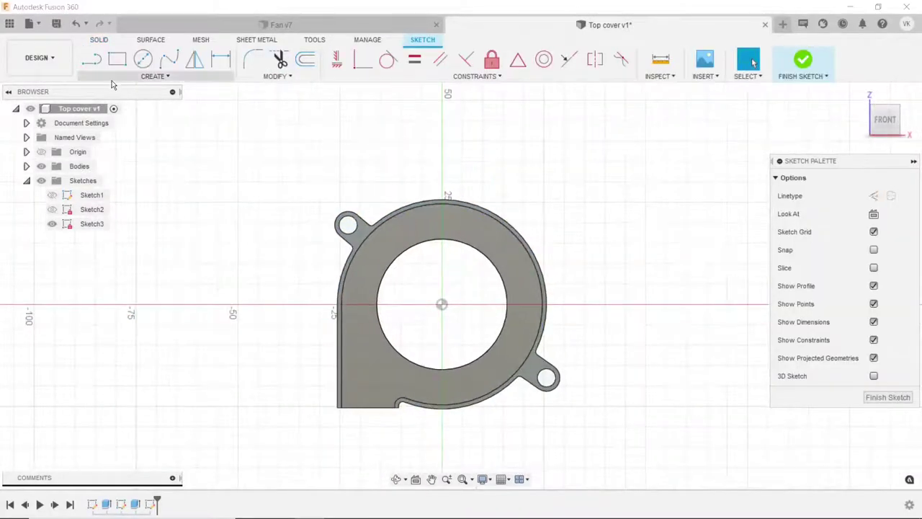
click(154, 76)
click(154, 75)
mouse_move(115, 289)
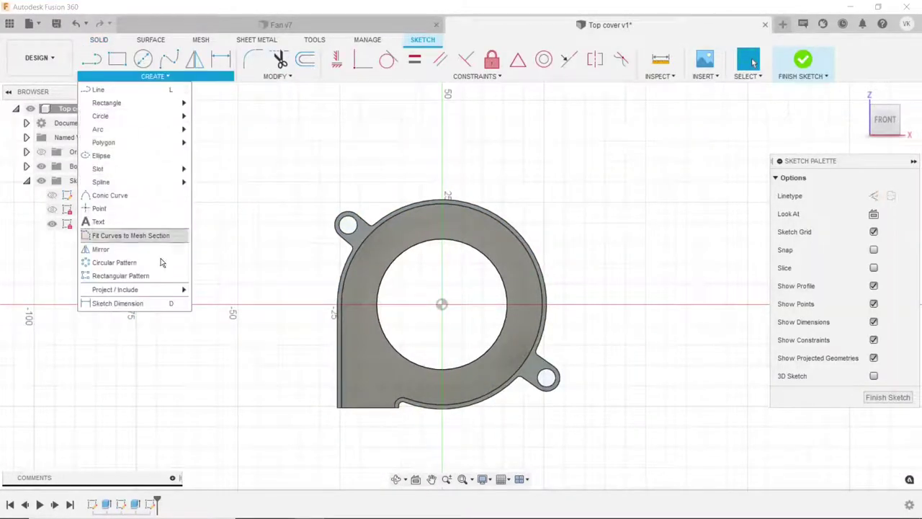
click(216, 290)
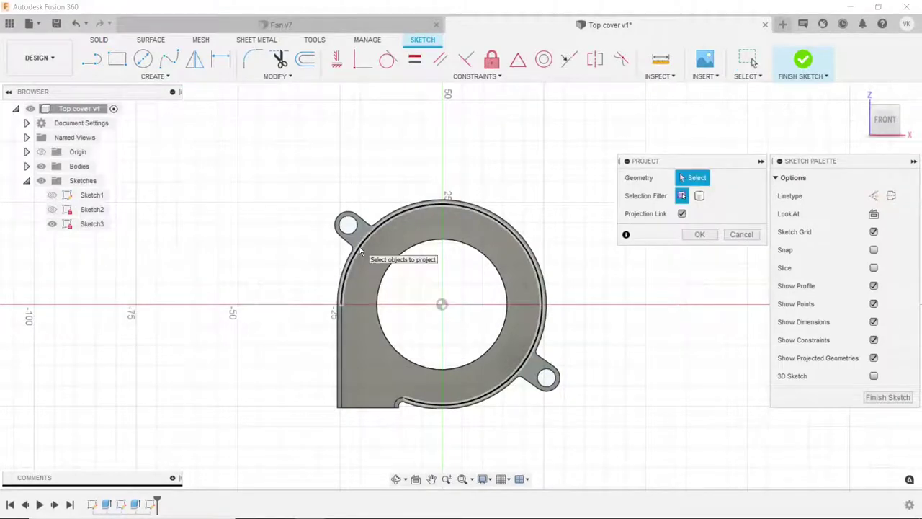
click(355, 271)
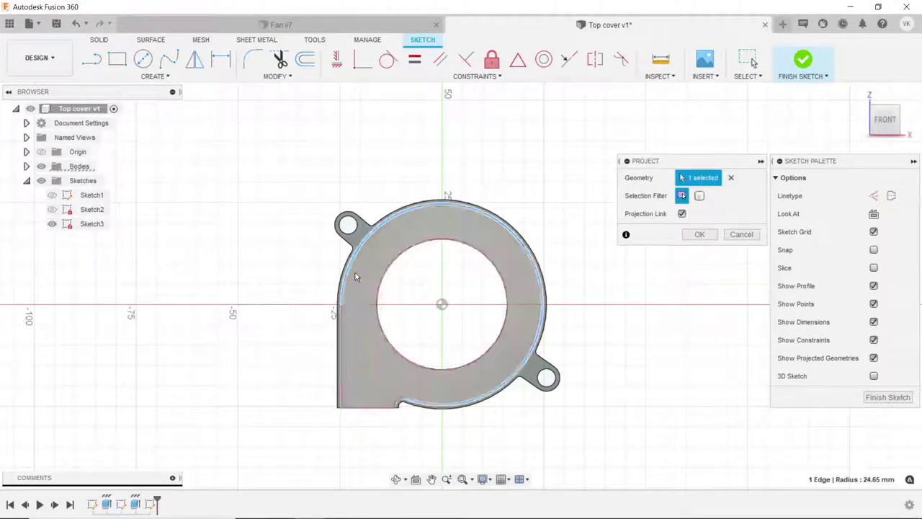
click(336, 314)
scroll(402, 360, up, 5)
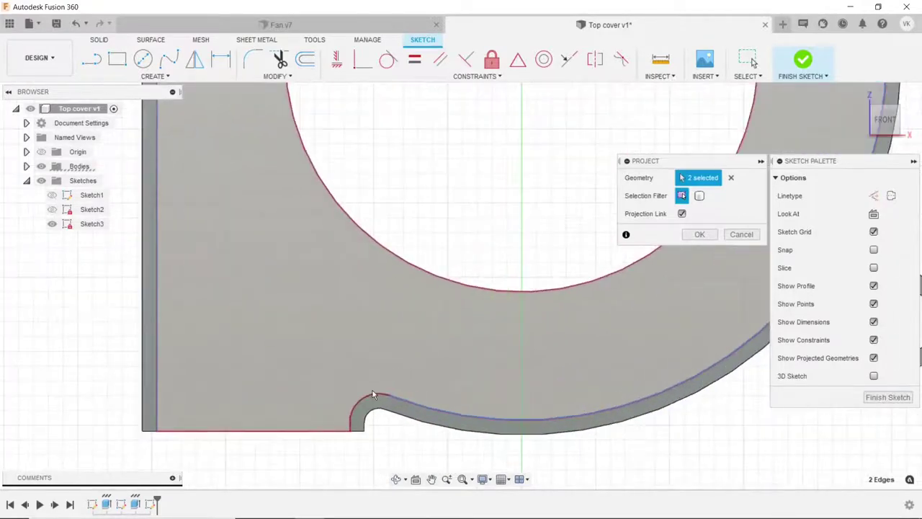
click(377, 398)
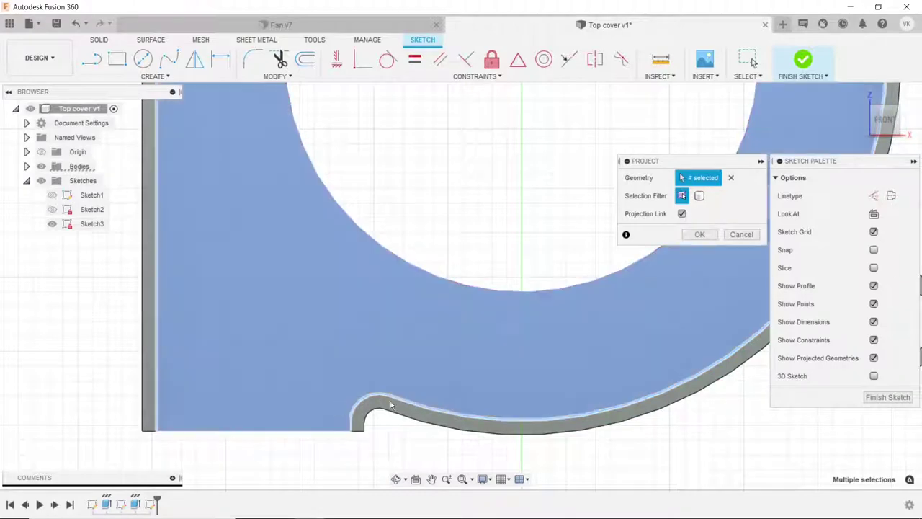
click(349, 426)
scroll(400, 405, down, 5)
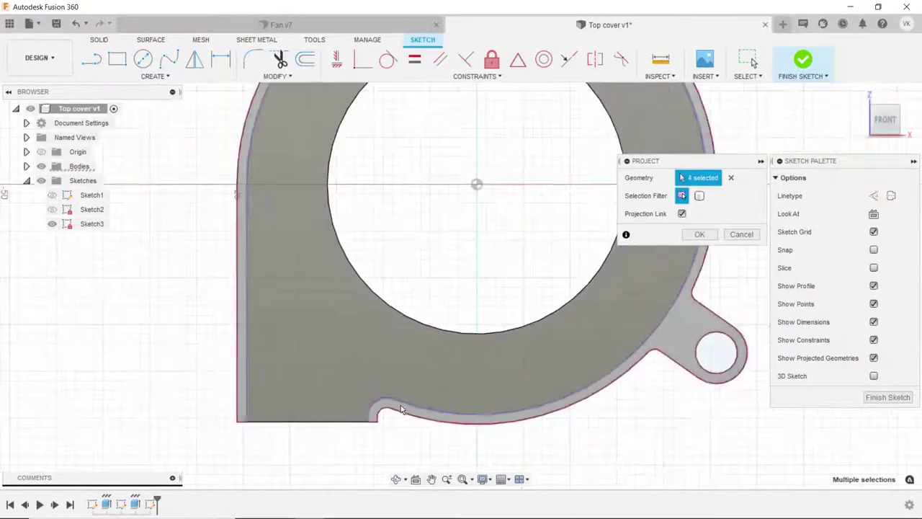
click(699, 236)
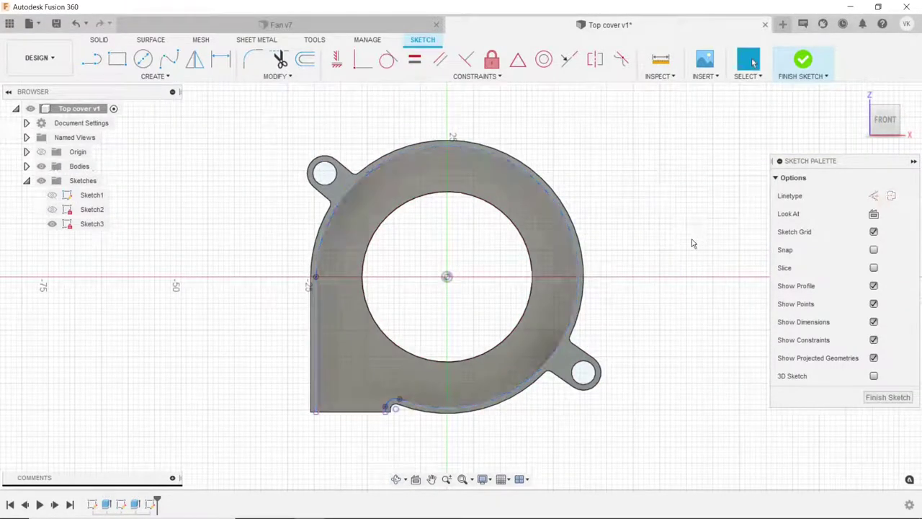
- Offset the projected outline chain by 1.00 mm
click(305, 59)
click(375, 160)
scroll(376, 162, up, 3)
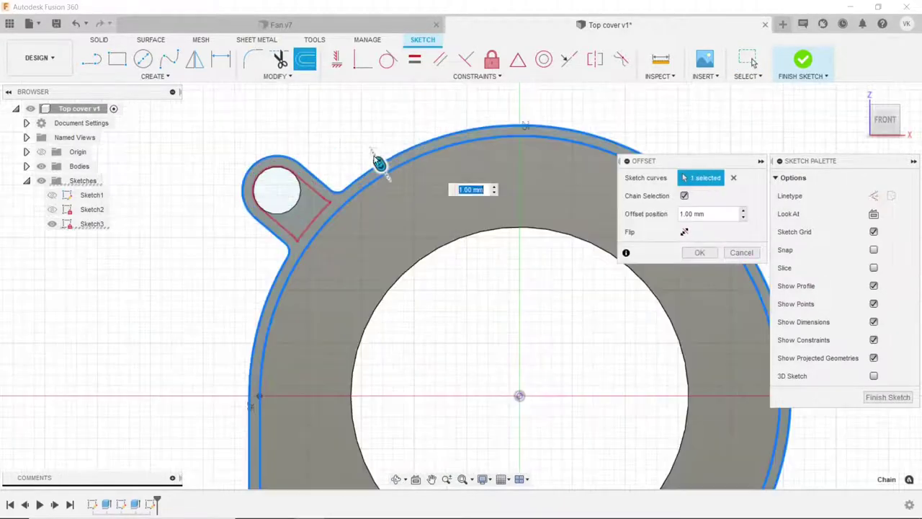
click(708, 250)
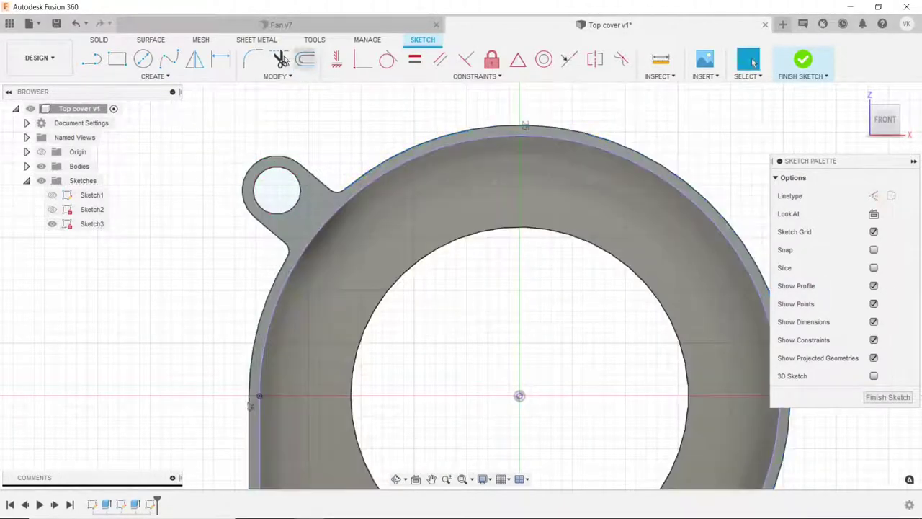
- Offset the projected outline again by 0.5 mm
click(298, 61)
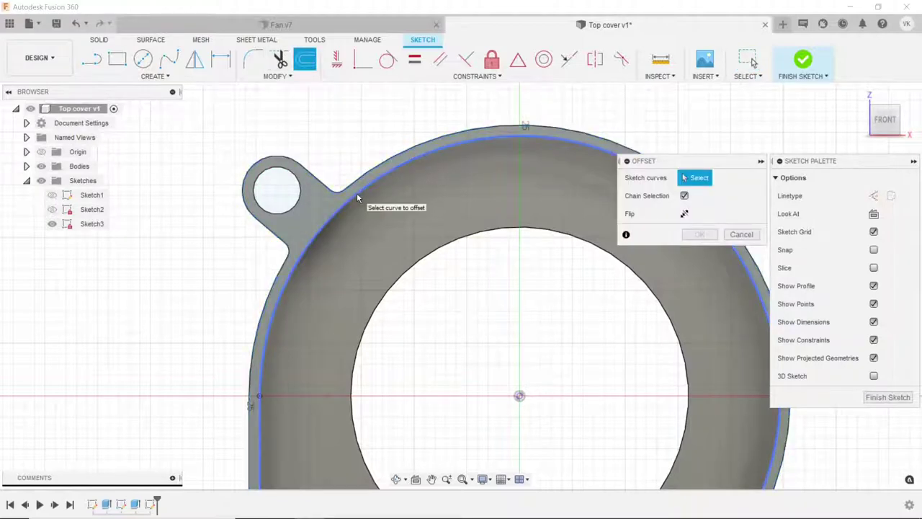
click(356, 195)
drag(351, 186, 353, 183)
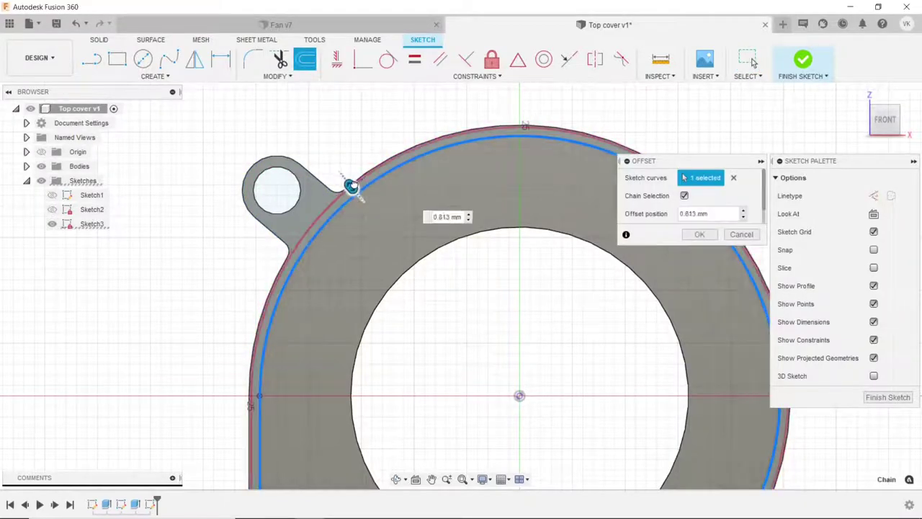
text(0.5)
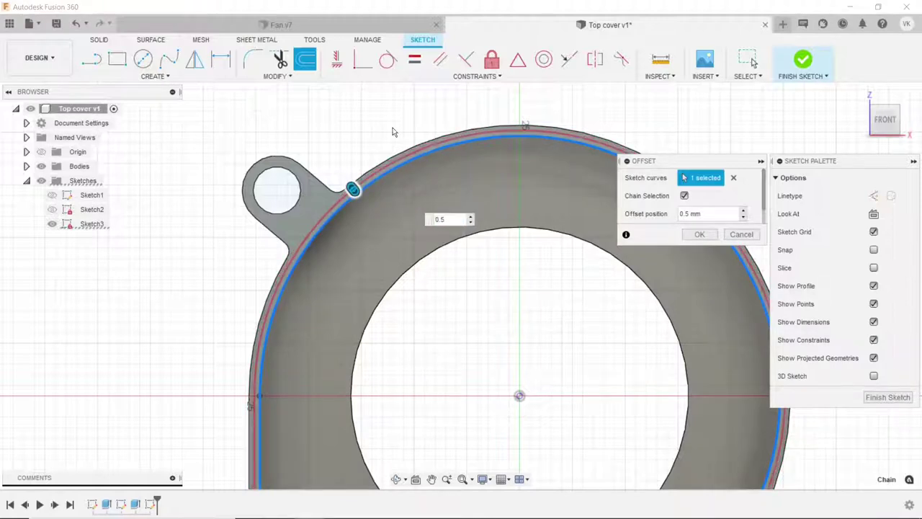
click(684, 234)
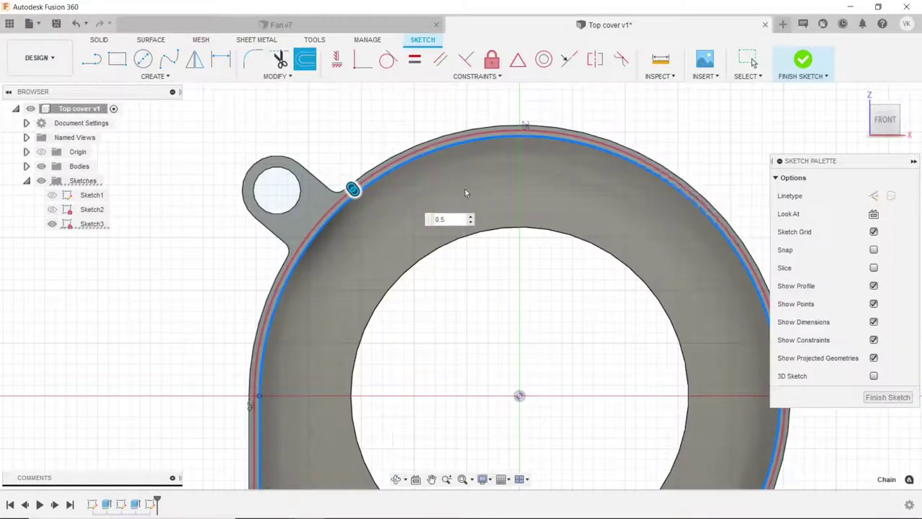
scroll(331, 165, down, 3)
scroll(332, 165, down, 3)
- Draw short lines closing the band's ends at the bottom-left corner and beside the notch
click(92, 59)
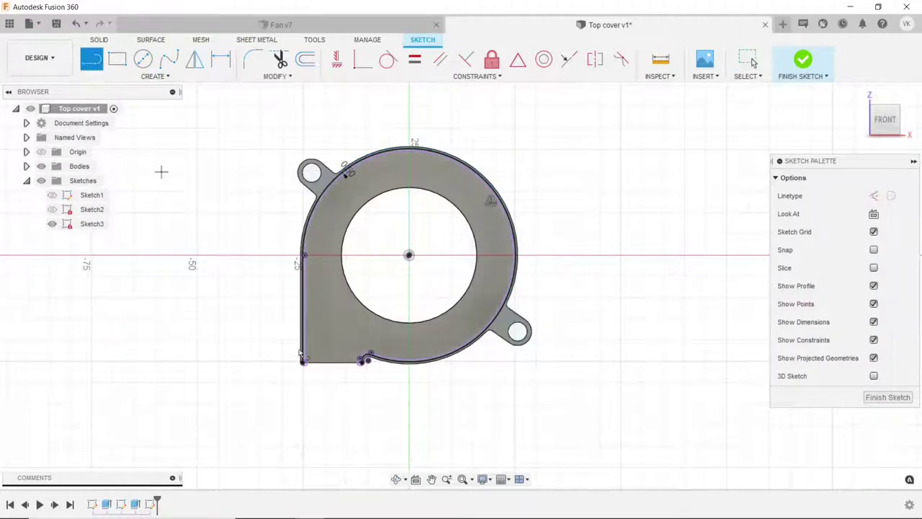
scroll(305, 371, up, 3)
scroll(311, 350, up, 3)
scroll(310, 349, up, 2)
scroll(306, 351, up, 2)
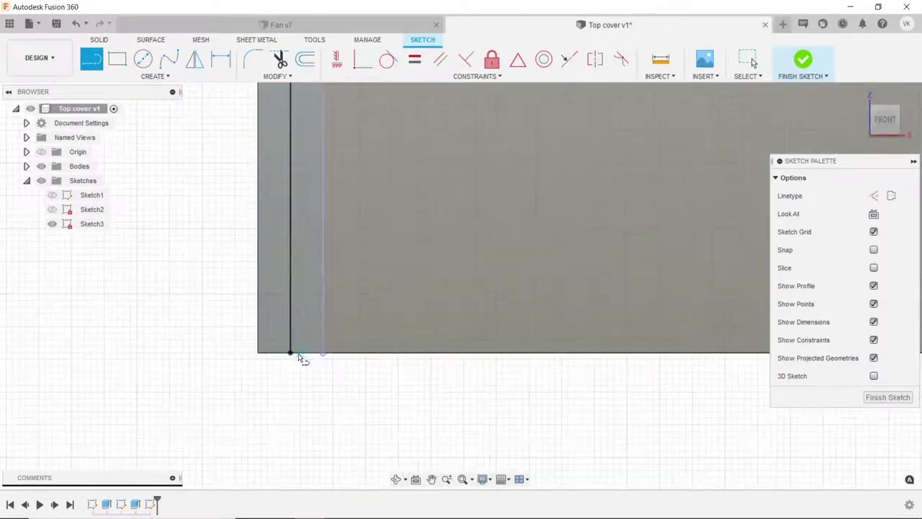
click(293, 354)
click(322, 359)
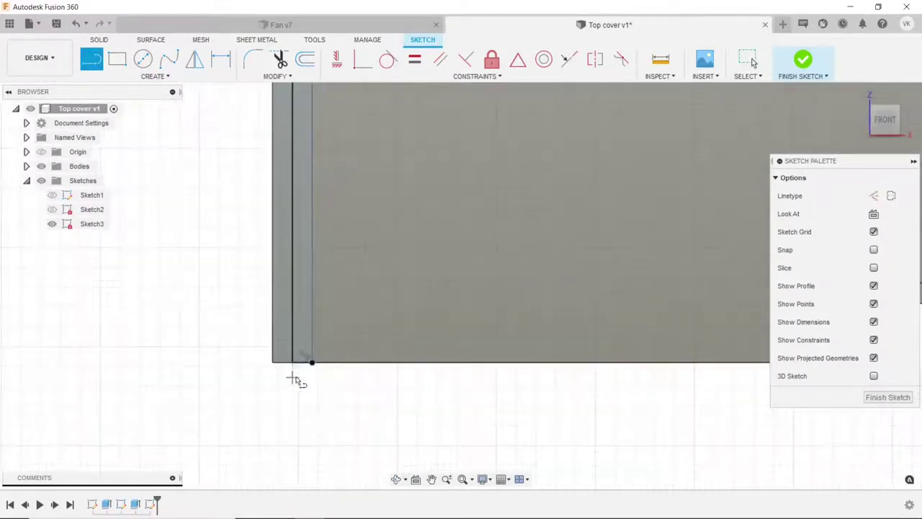
scroll(289, 368, down, 5)
scroll(562, 346, up, 5)
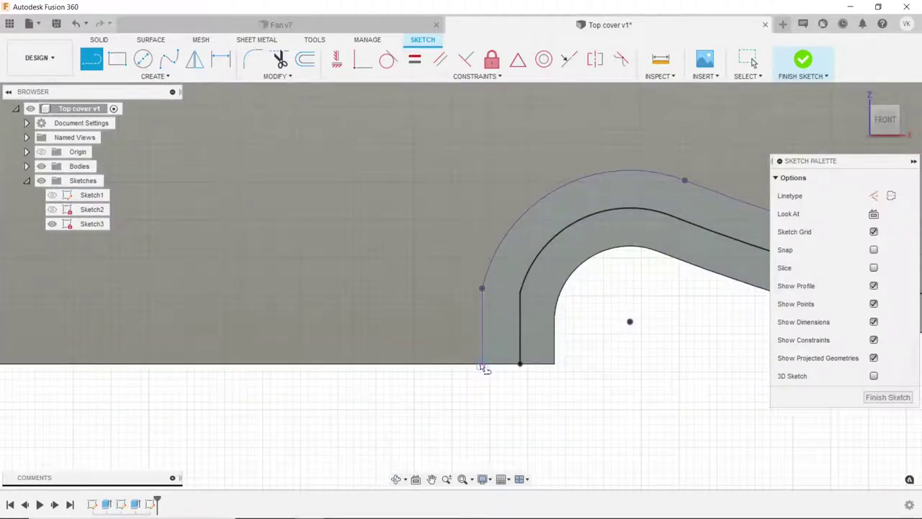
click(482, 364)
click(521, 368)
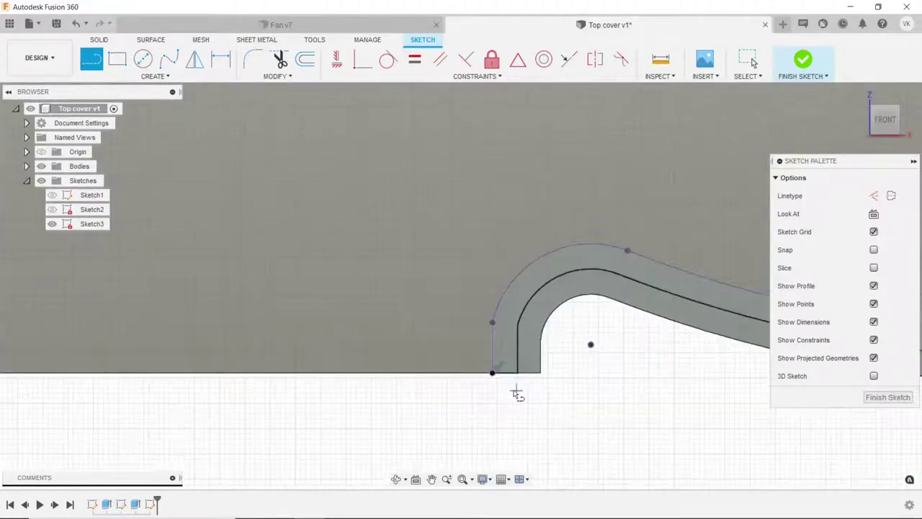
scroll(514, 391, down, 5)
scroll(314, 261, down, 2)
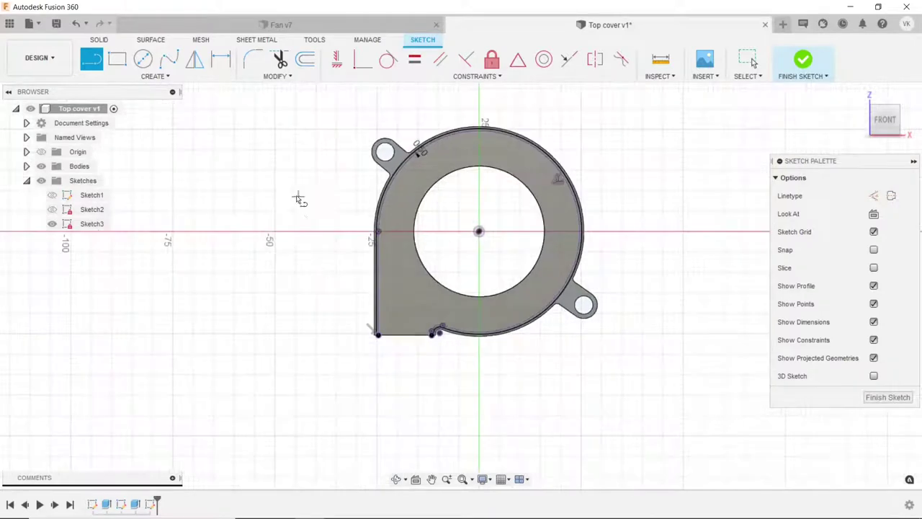
- Tilt the view to inspect the closed rim band in 3D
click(399, 479)
drag(426, 403, 346, 431)
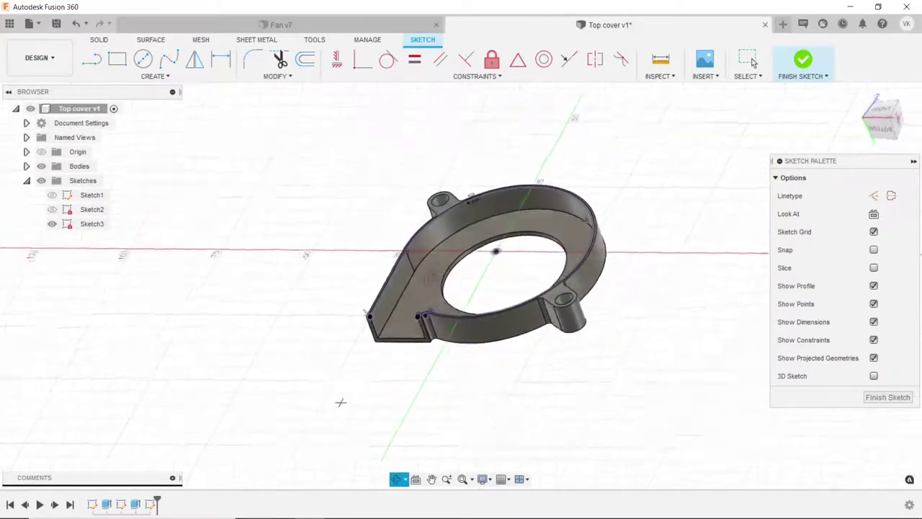
right_click(349, 257)
click(353, 220)
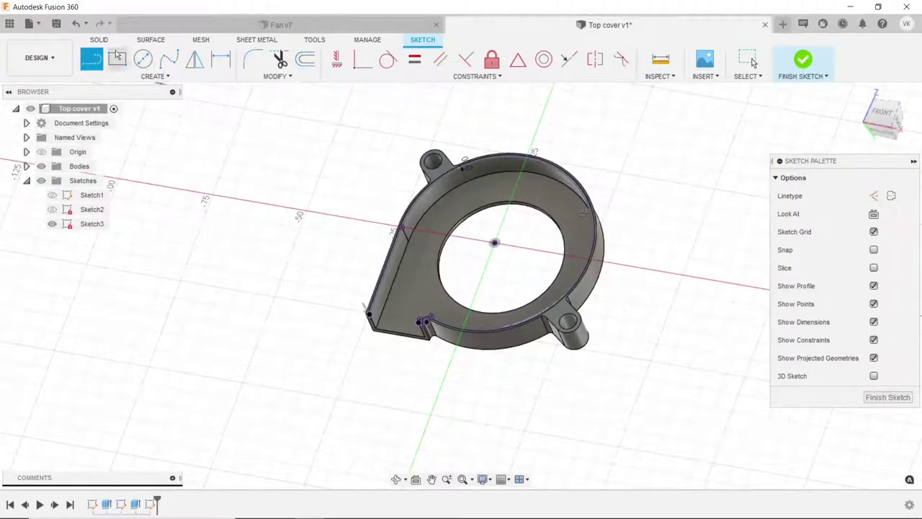
- Extrude the thin rim band profile -1 mm as a cut into the cover
click(98, 40)
click(118, 59)
scroll(350, 373, up, 5)
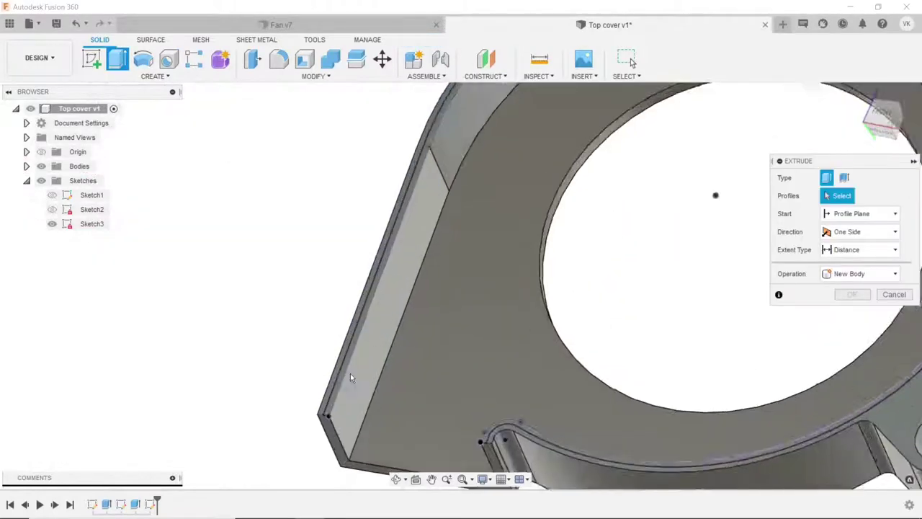
scroll(346, 382, up, 3)
click(336, 374)
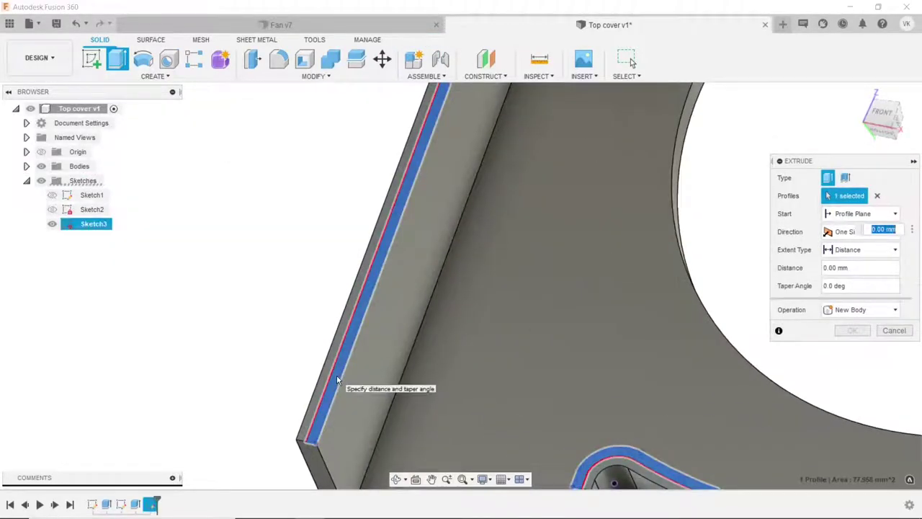
scroll(357, 374, down, 2)
scroll(357, 375, down, 3)
scroll(587, 332, down, 2)
drag(608, 325, 618, 352)
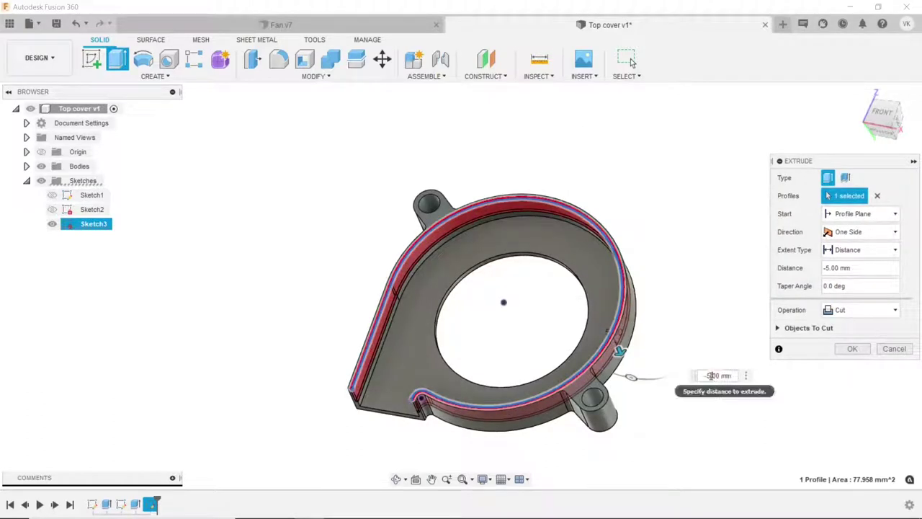
text(-1)
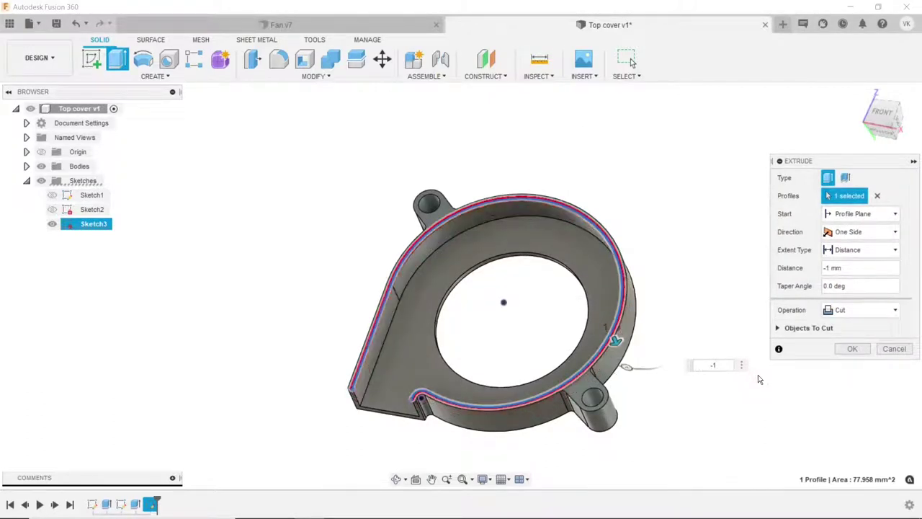
click(854, 349)
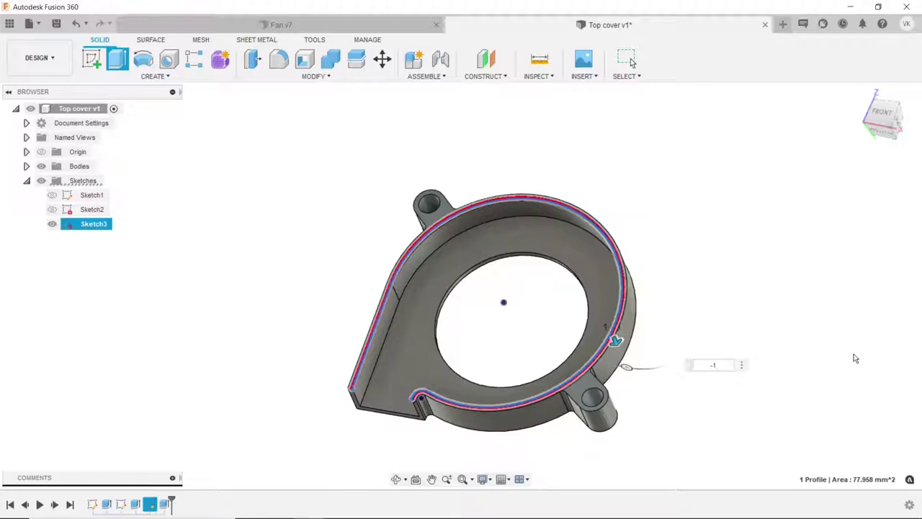
- Orbit the model to inspect the stepped rim groove from new angles
shift+middle_drag(391, 319, 373, 320)
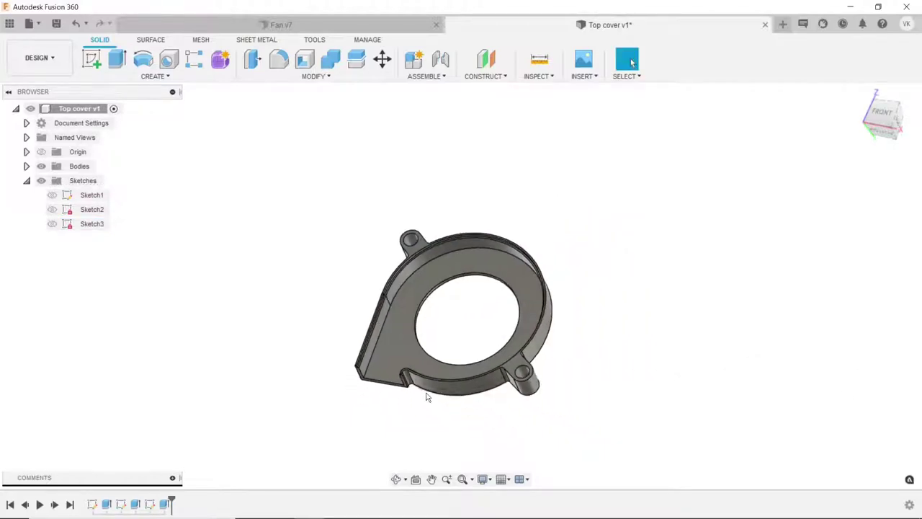
scroll(370, 353, up, 3)
scroll(368, 350, up, 2)
scroll(369, 352, down, 1)
scroll(369, 352, down, 4)
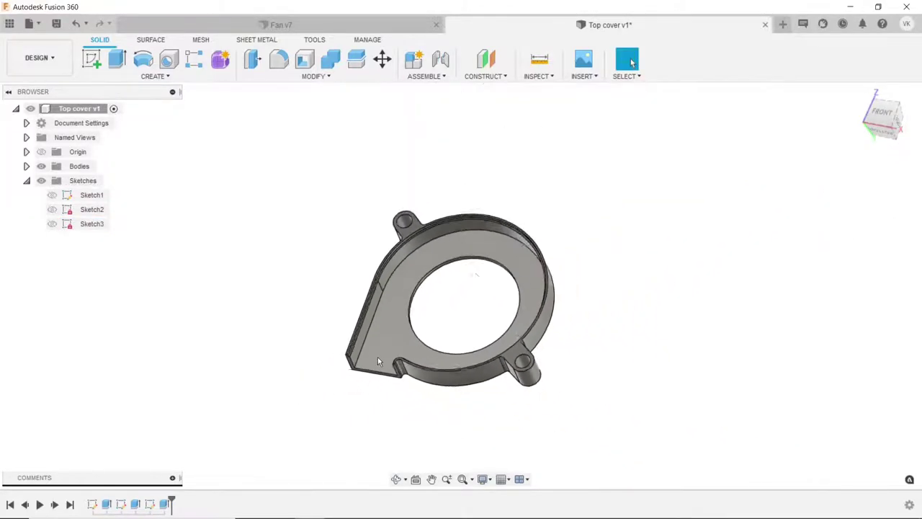
shift+middle_drag(378, 357, 530, 249)
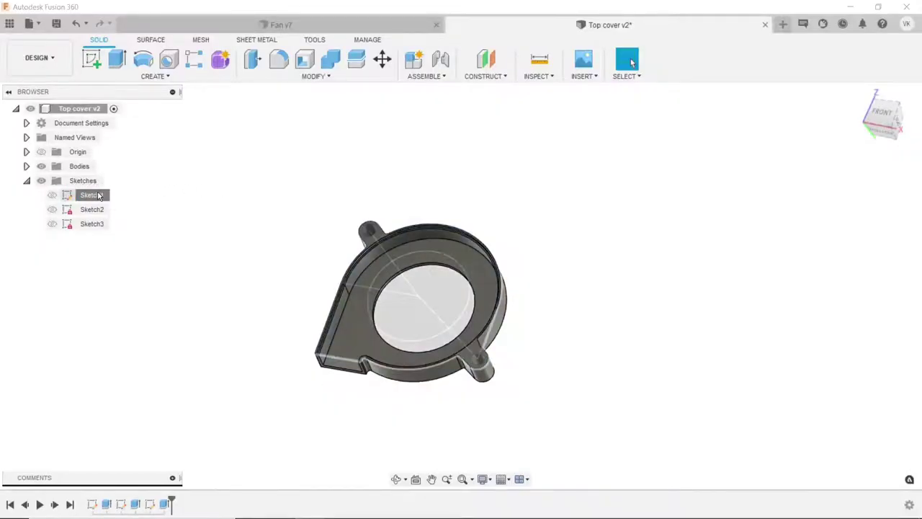
- Save Sketch1 out as a DXF file named 'Bottom sketch'
right_click(101, 189)
click(136, 260)
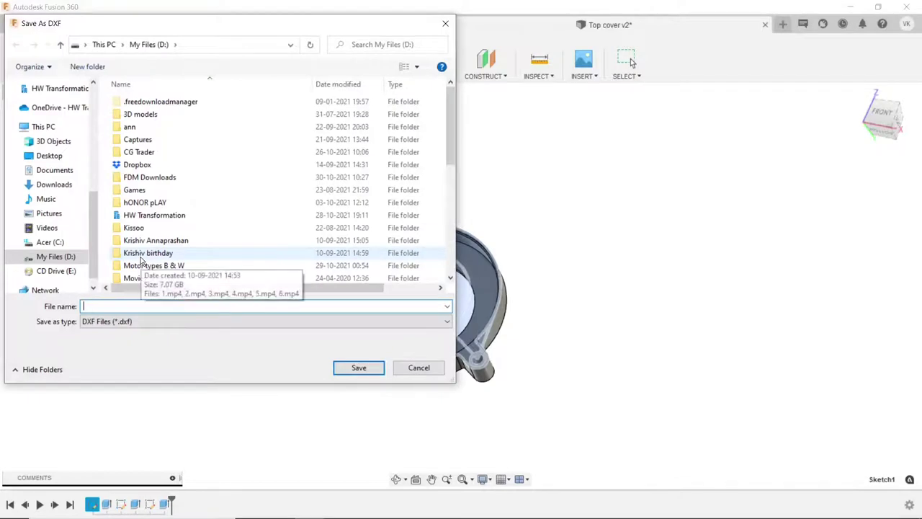
key(Caps_Lock)
text(B)
key(Caps_Lock)
text(ooto)
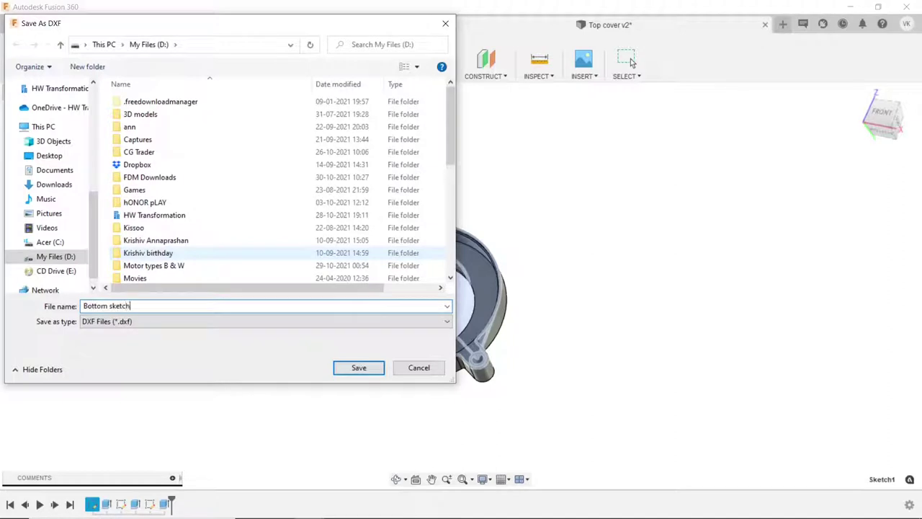
click(346, 369)
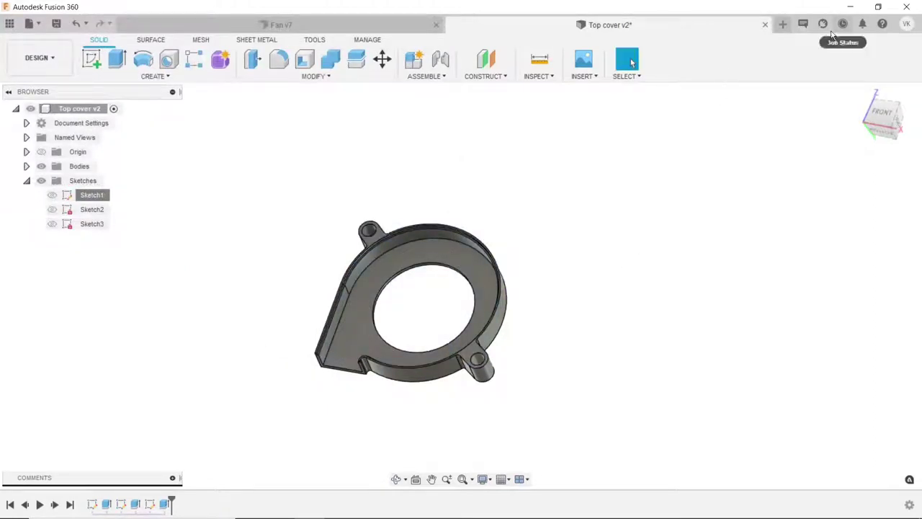
- Open Bottom sketch.dxf from the computer in a new design and edit its imported sketch
click(782, 25)
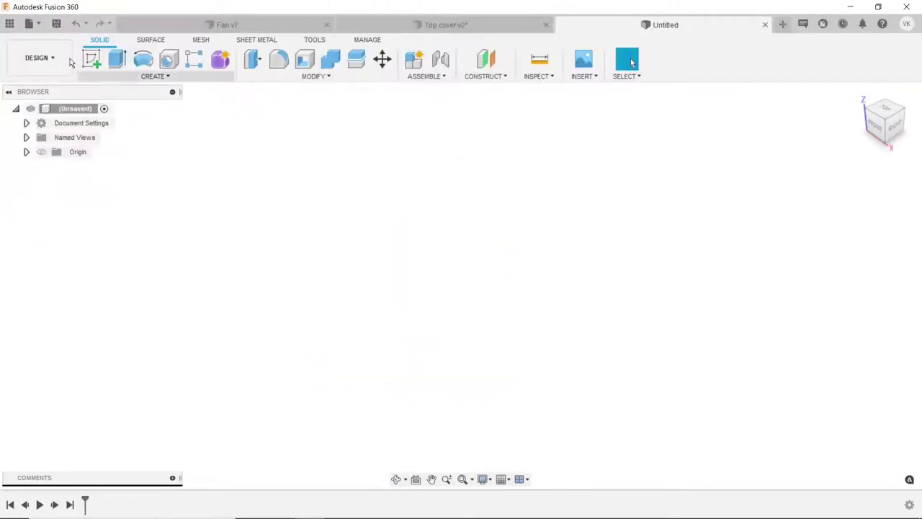
click(30, 23)
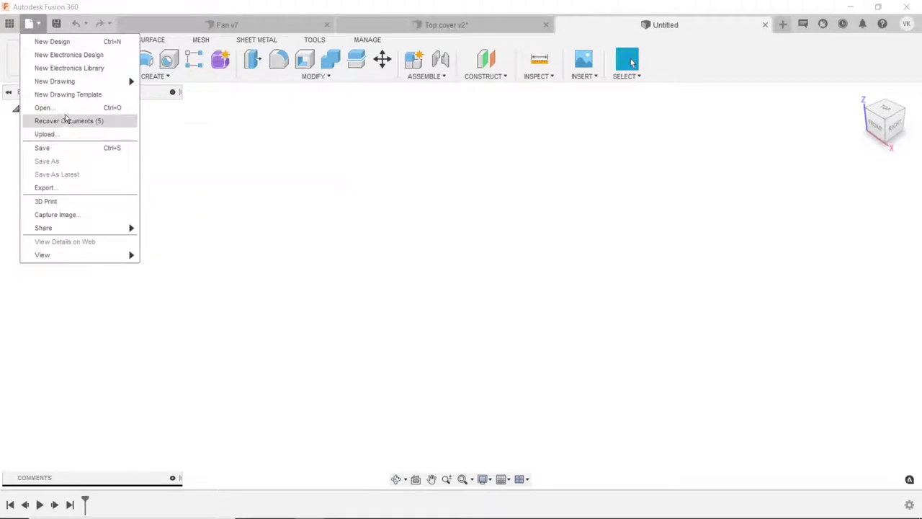
click(70, 108)
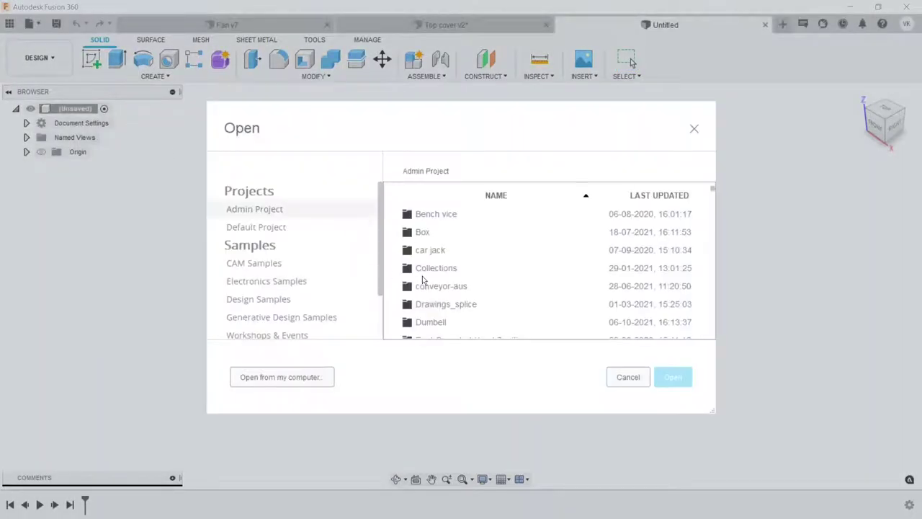
click(319, 382)
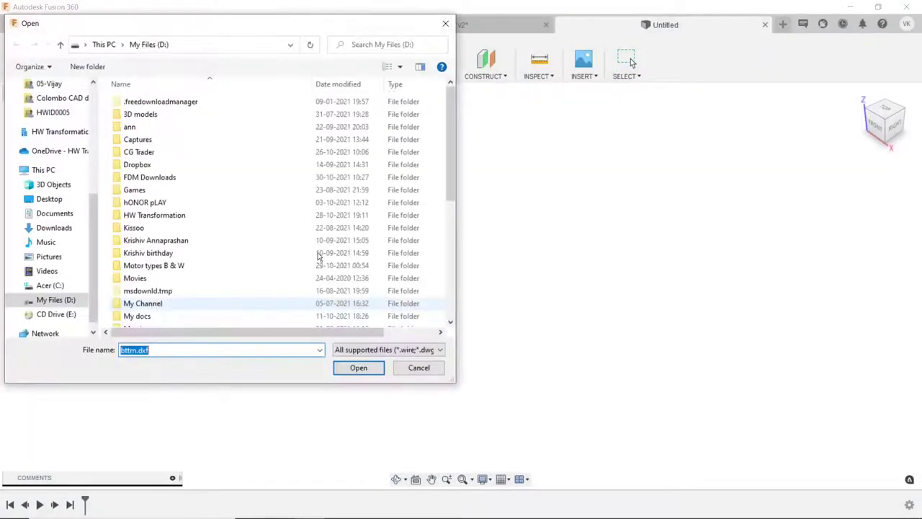
scroll(317, 255, down, 10)
click(153, 295)
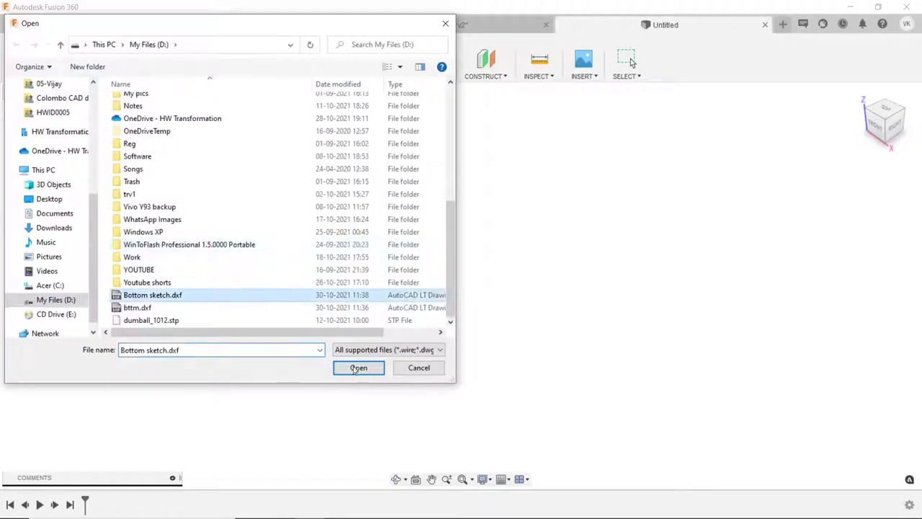
click(357, 369)
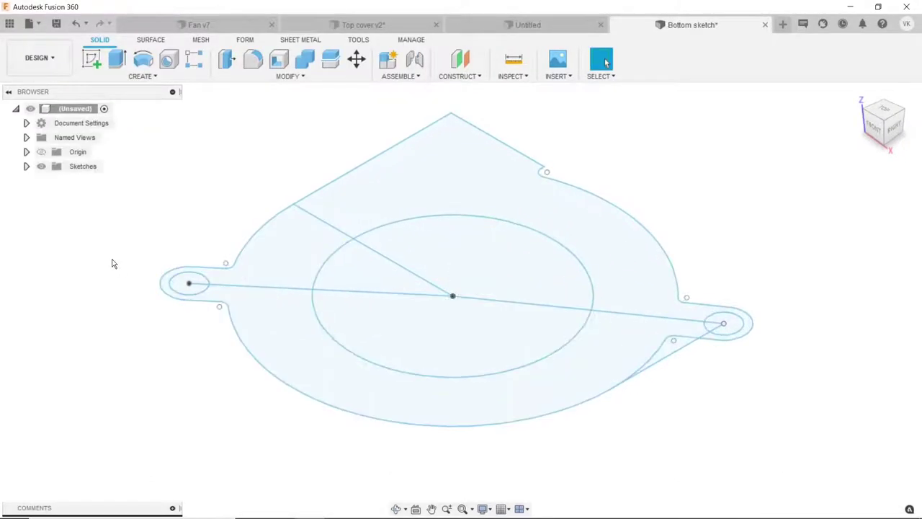
right_click(51, 180)
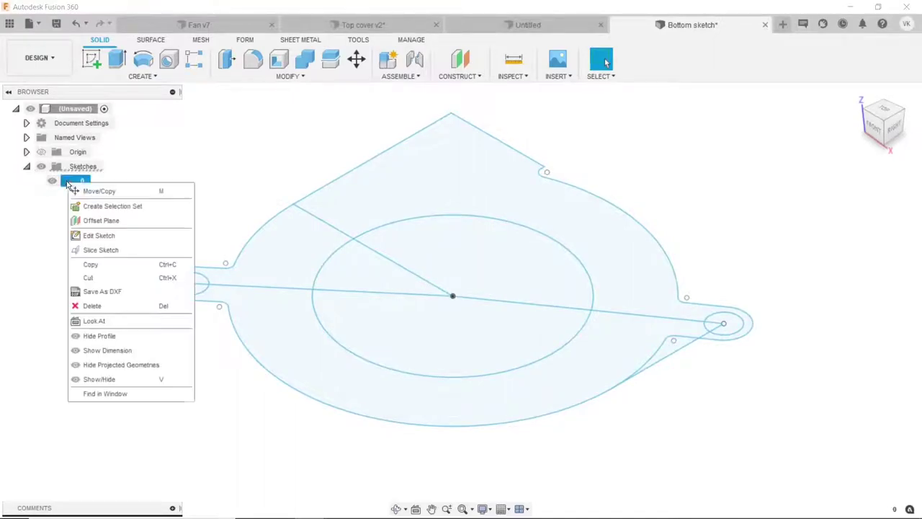
click(87, 234)
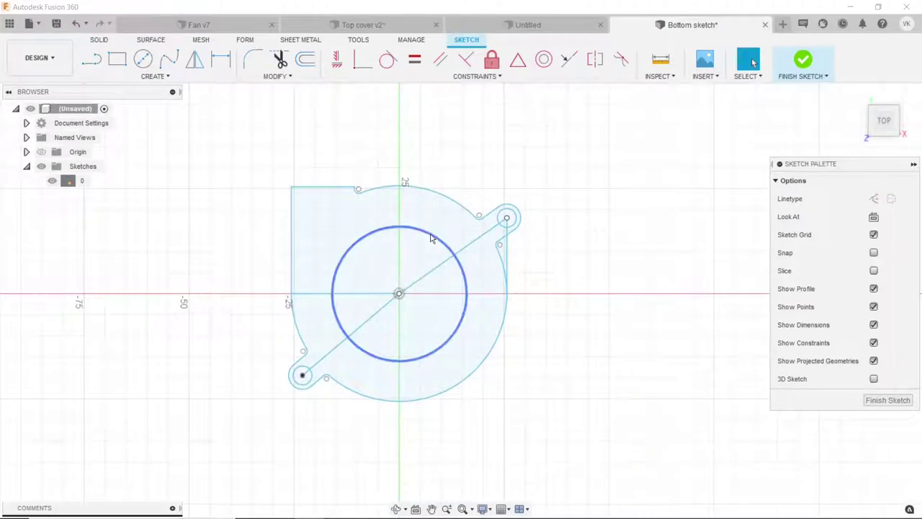
- Delete the two hole centre lines, the horizontal centre line, and the 16 mm radius inner circle
click(440, 263)
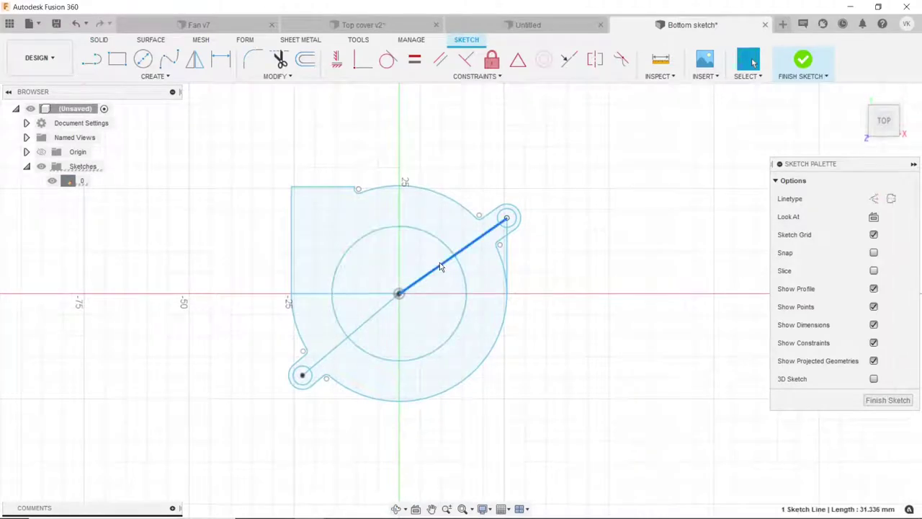
key(Delete)
click(346, 338)
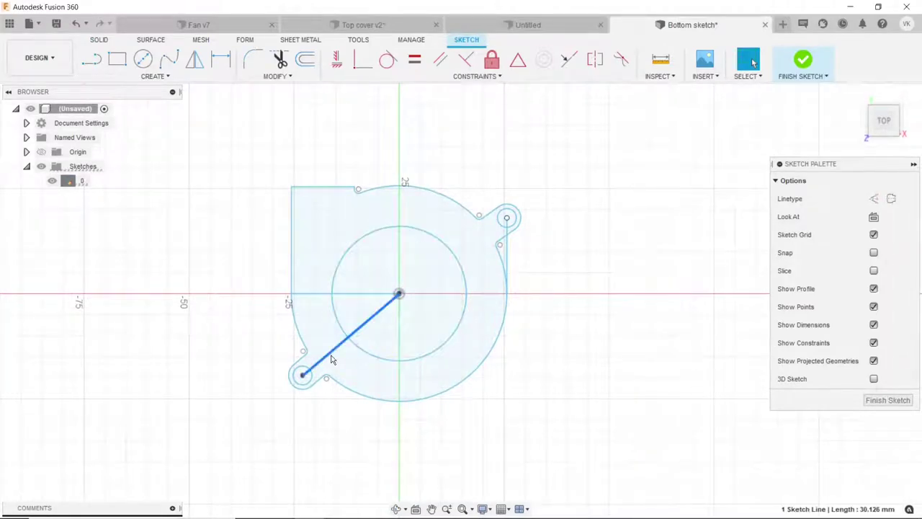
key(Delete)
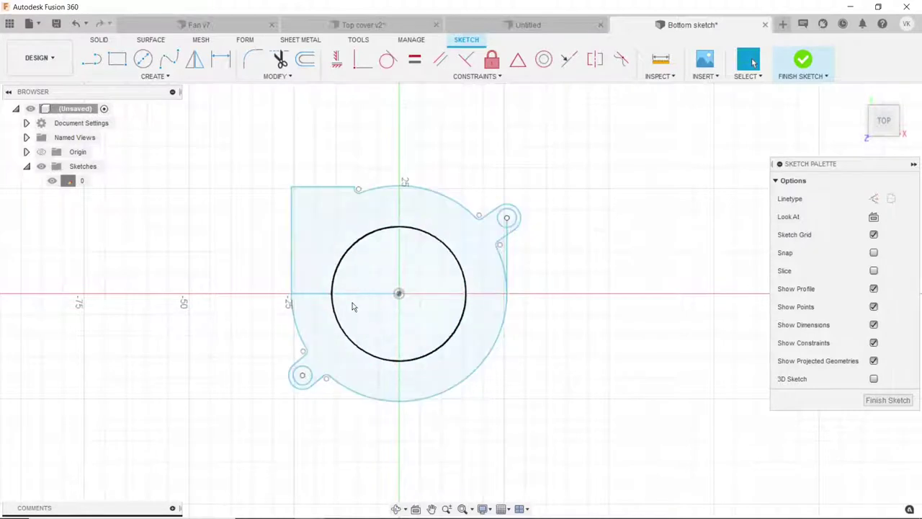
click(307, 294)
key(Delete)
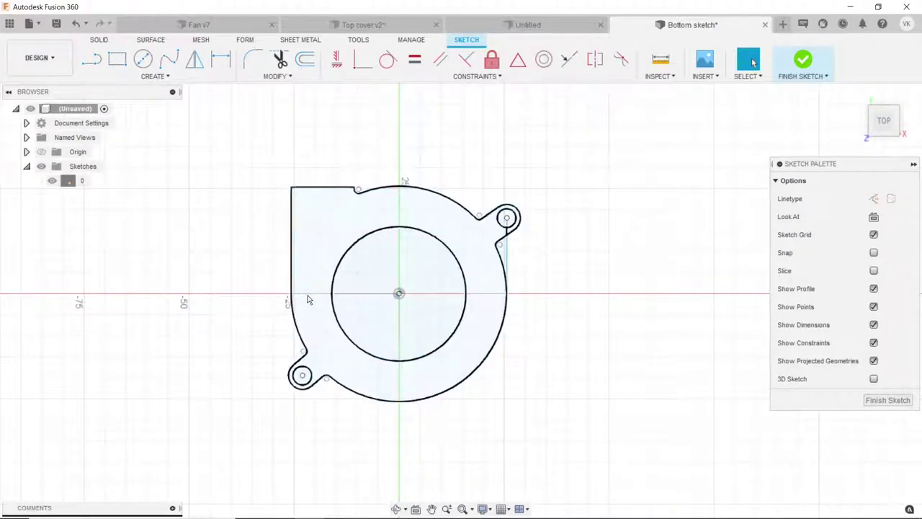
click(333, 293)
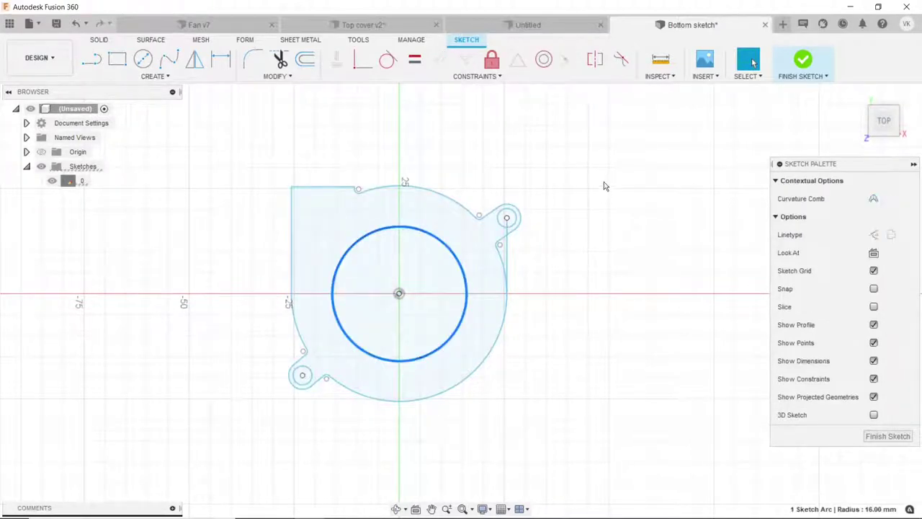
key(Delete)
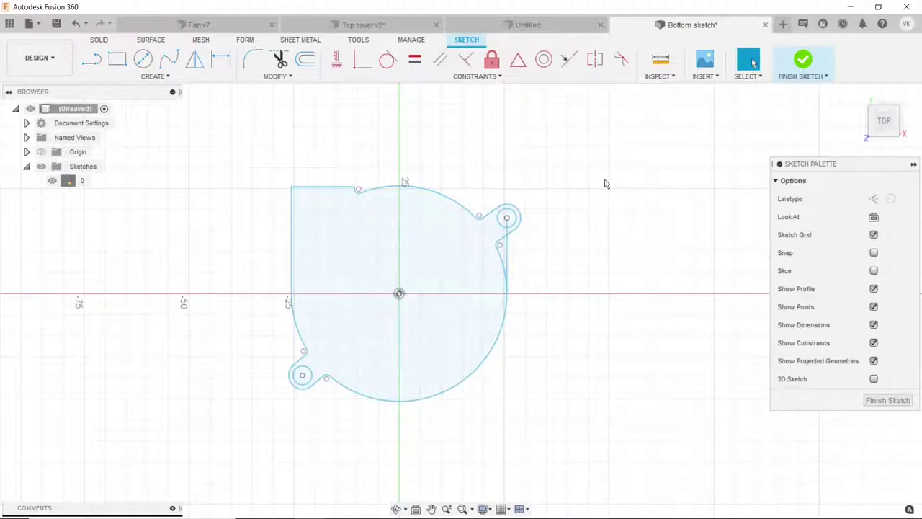
- Draw a circle at the origin dimensioned to 5 mm diameter, then start an extrusion
click(143, 59)
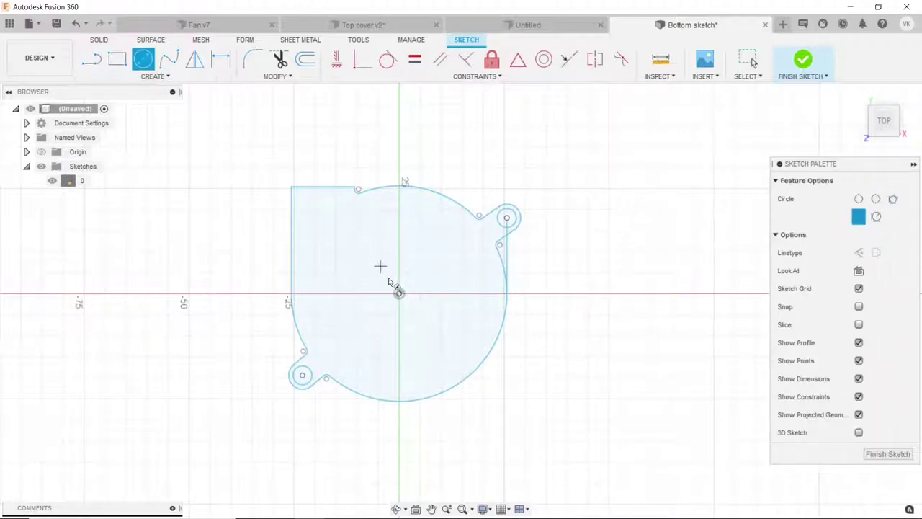
click(400, 295)
click(401, 271)
key(d)
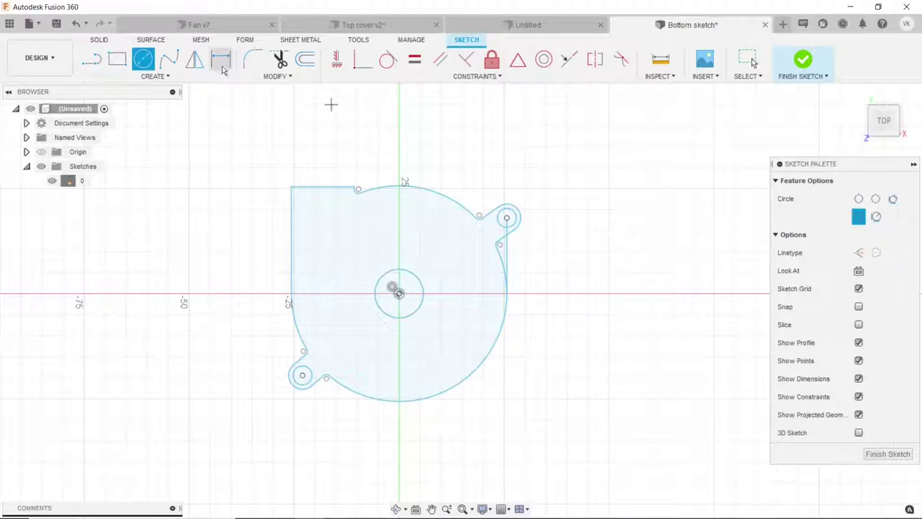
click(408, 273)
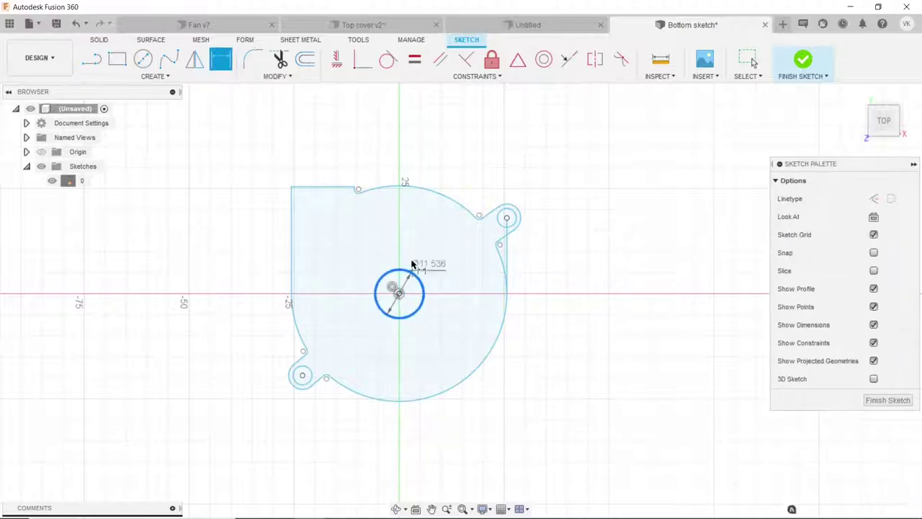
click(533, 279)
text(5)
key(Return)
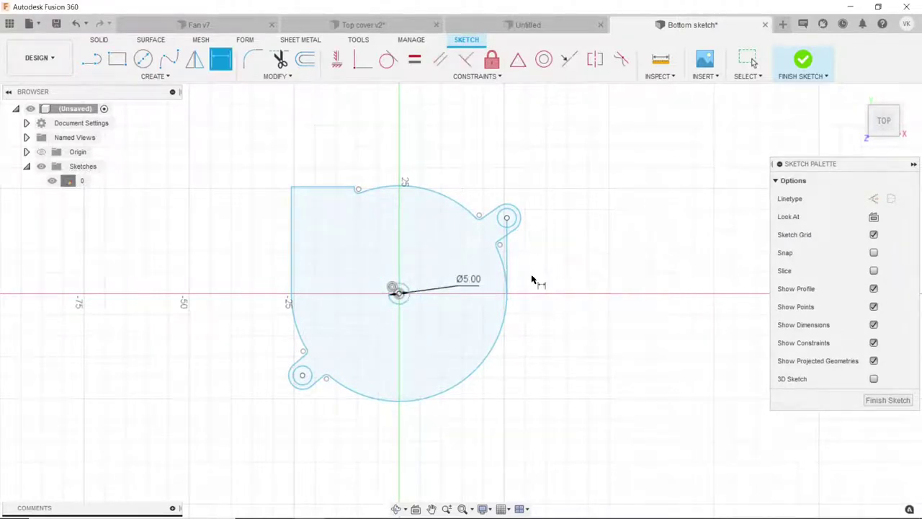
click(99, 40)
click(117, 59)
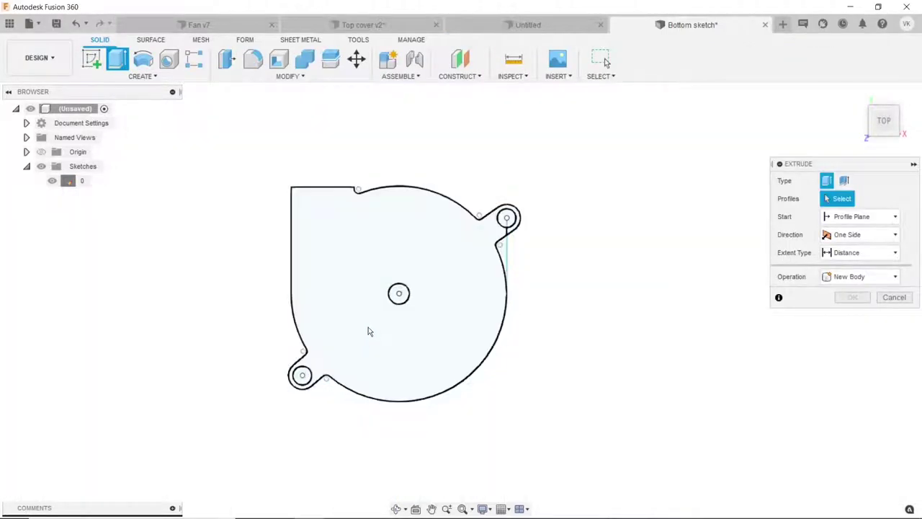
- Extrude the outline profile 8 mm into a solid body and select its front face
click(389, 345)
click(396, 509)
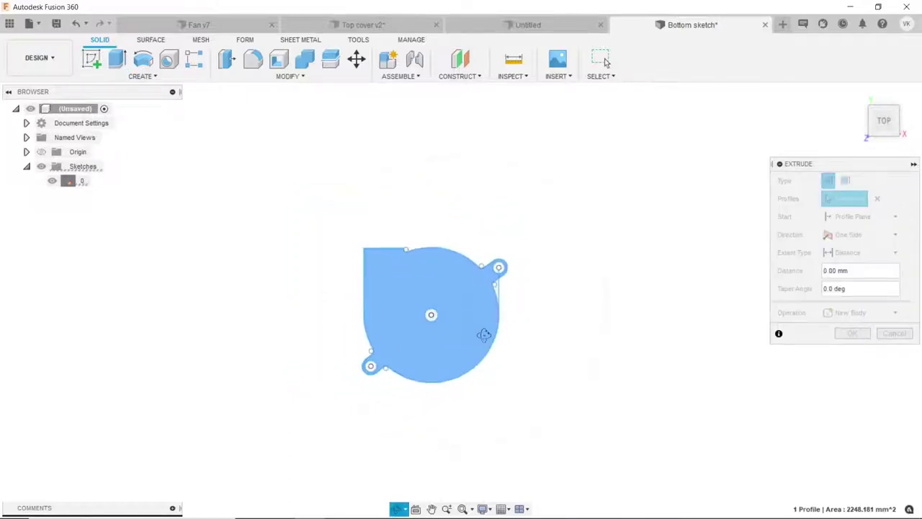
drag(483, 331, 425, 331)
right_click(202, 284)
click(240, 282)
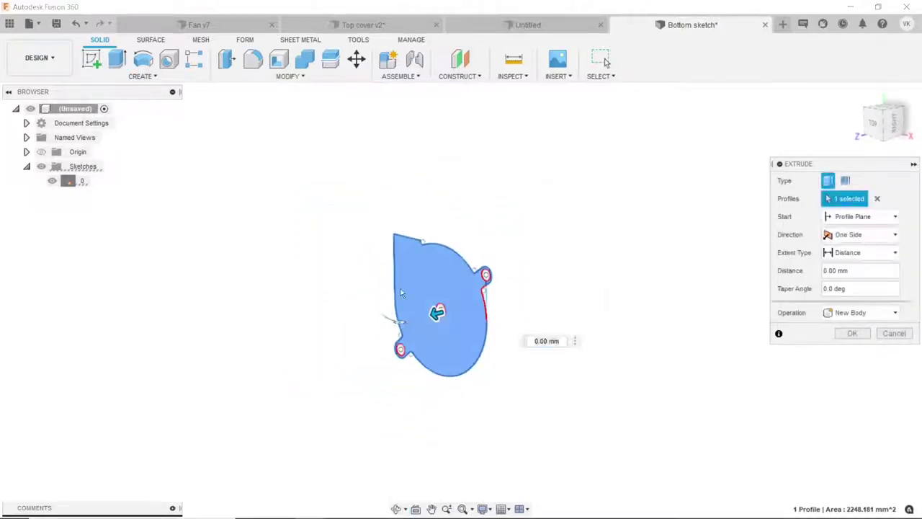
shift+middle_drag(400, 287, 445, 328)
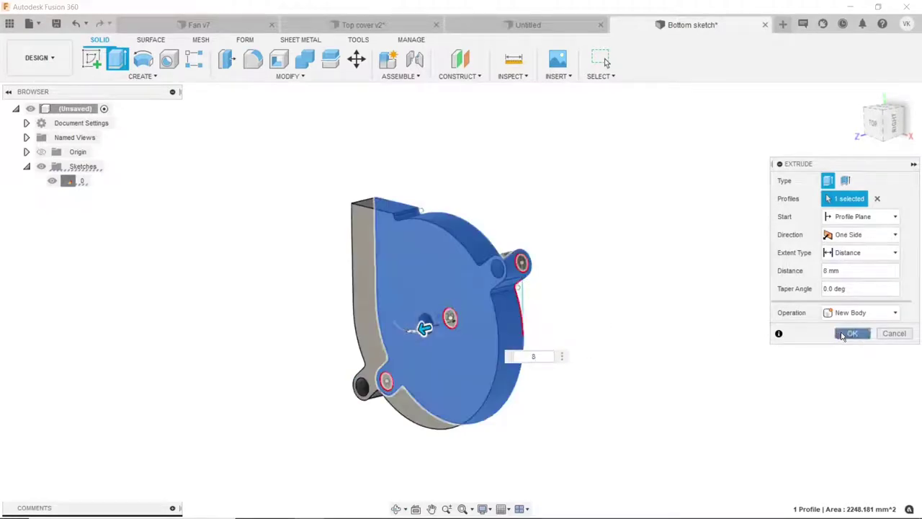
click(850, 333)
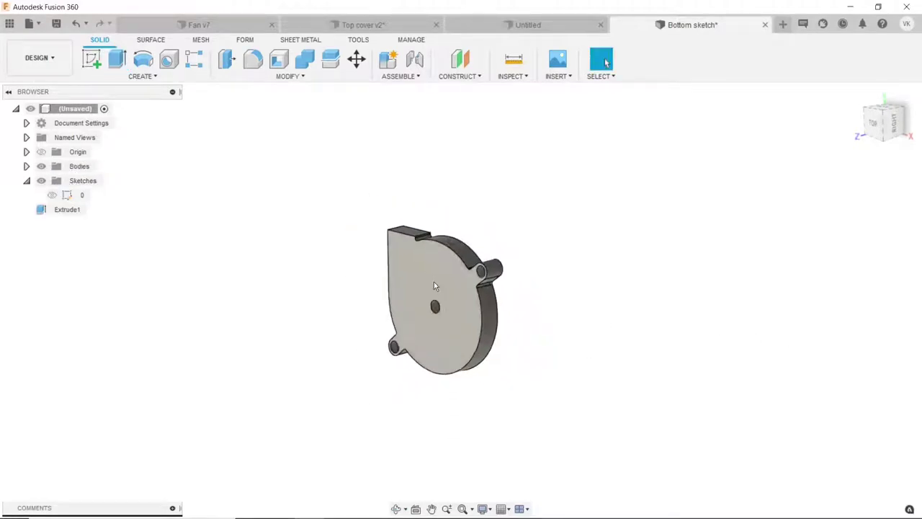
scroll(434, 286, up, 1)
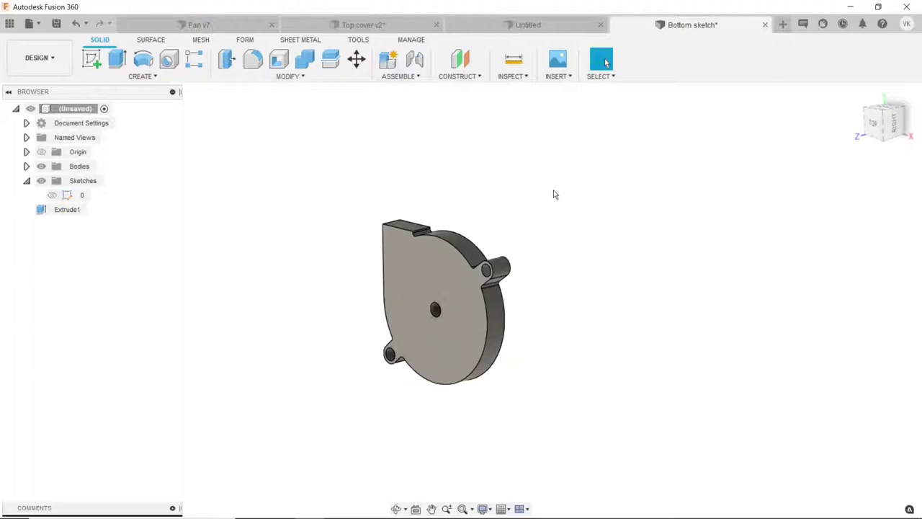
click(441, 296)
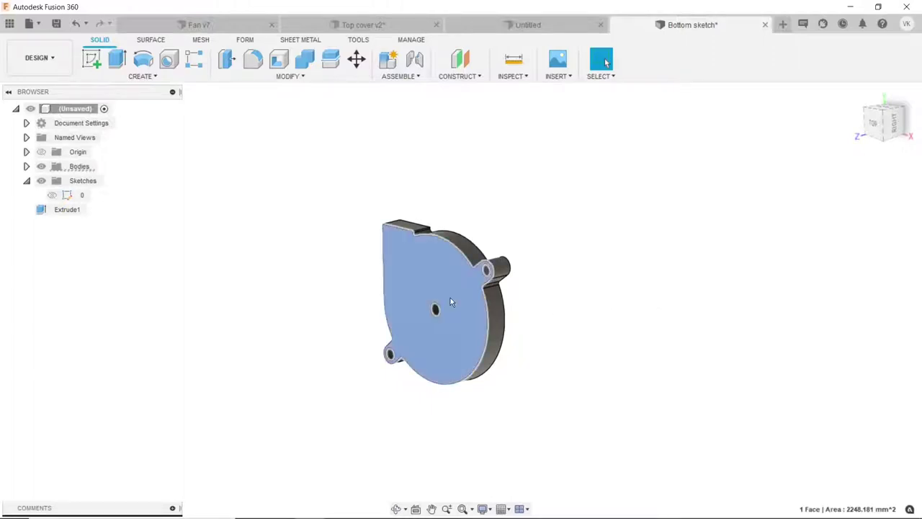
- Start a new sketch on the extruded body's front face
click(92, 60)
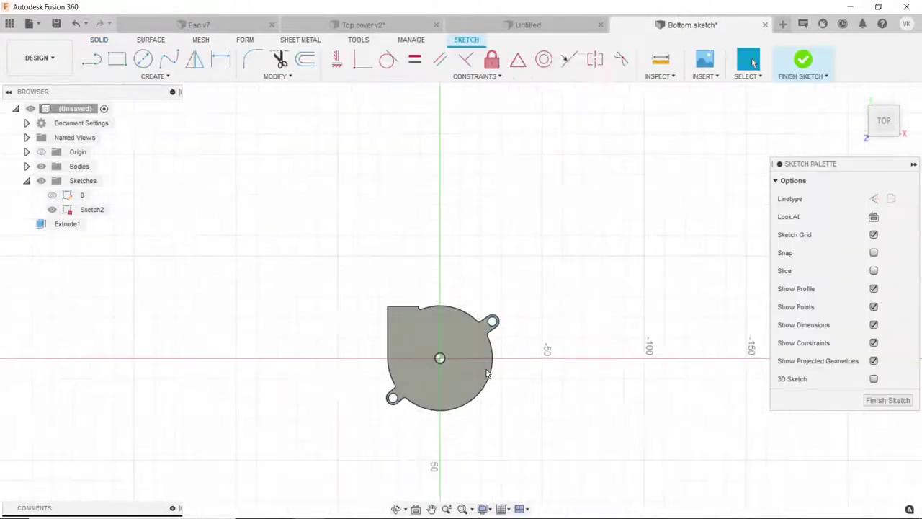
scroll(501, 403, up, 3)
scroll(505, 403, up, 3)
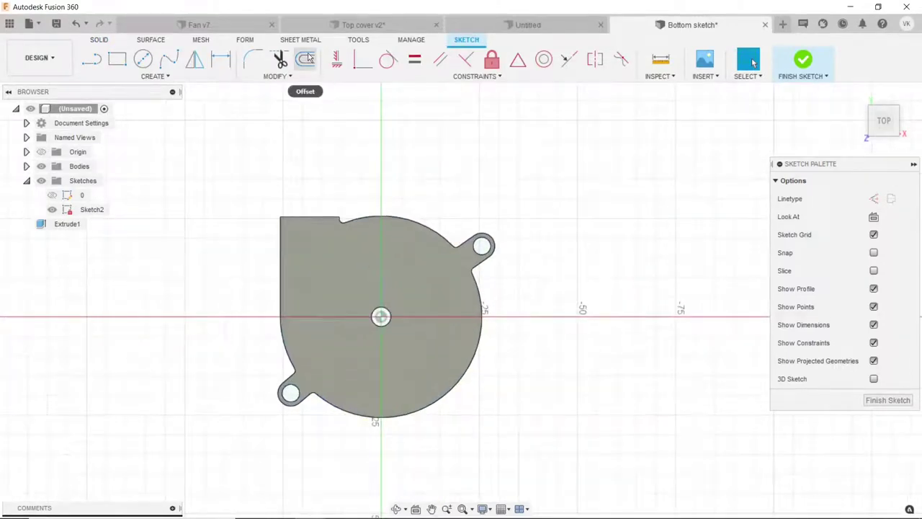
- Project six outline edges into the sketch: the left edge, the lower-left, bottom and notch fillet arcs, and two more
click(128, 78)
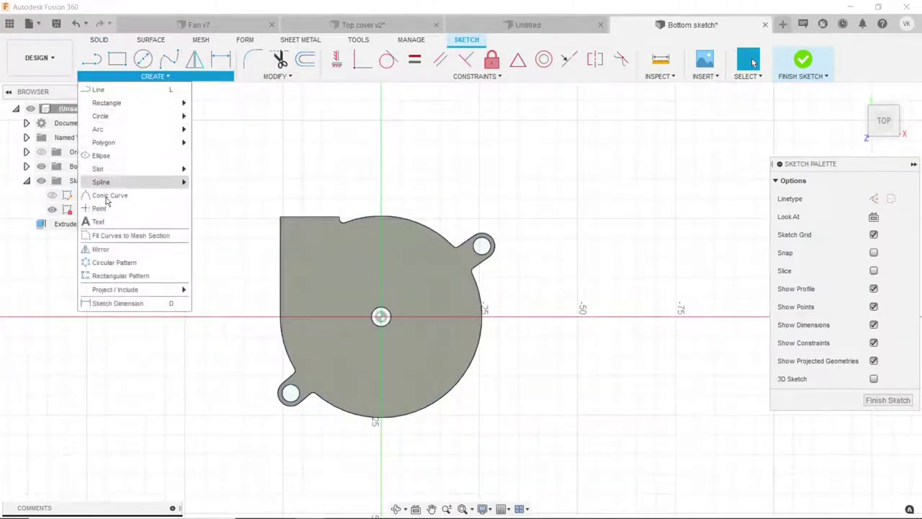
mouse_move(115, 289)
click(212, 289)
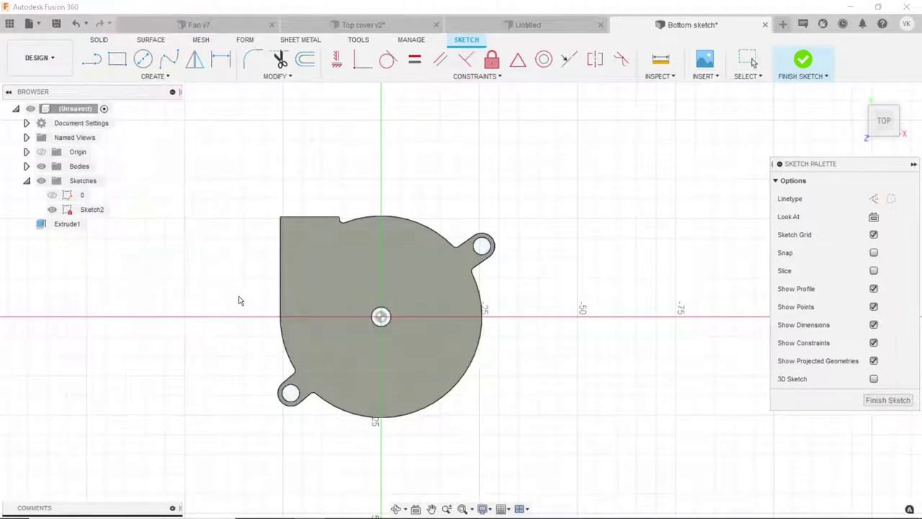
click(280, 295)
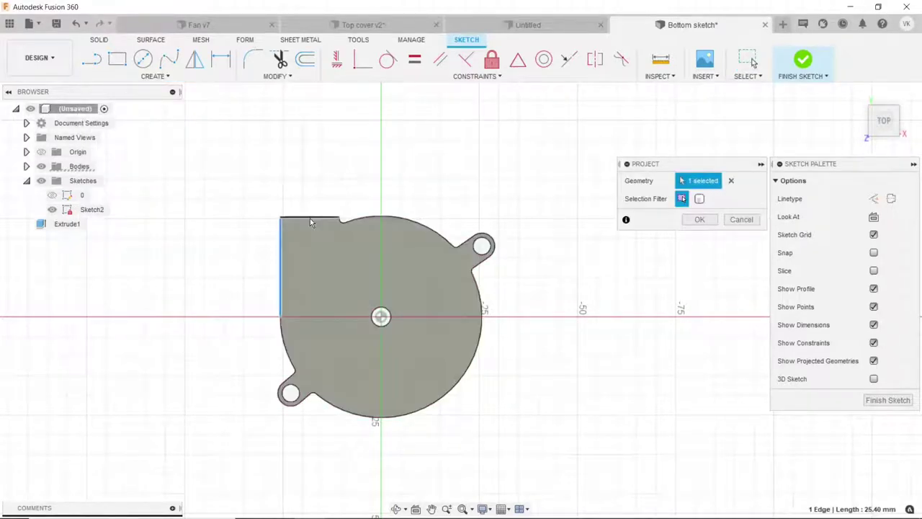
scroll(286, 325, up, 2)
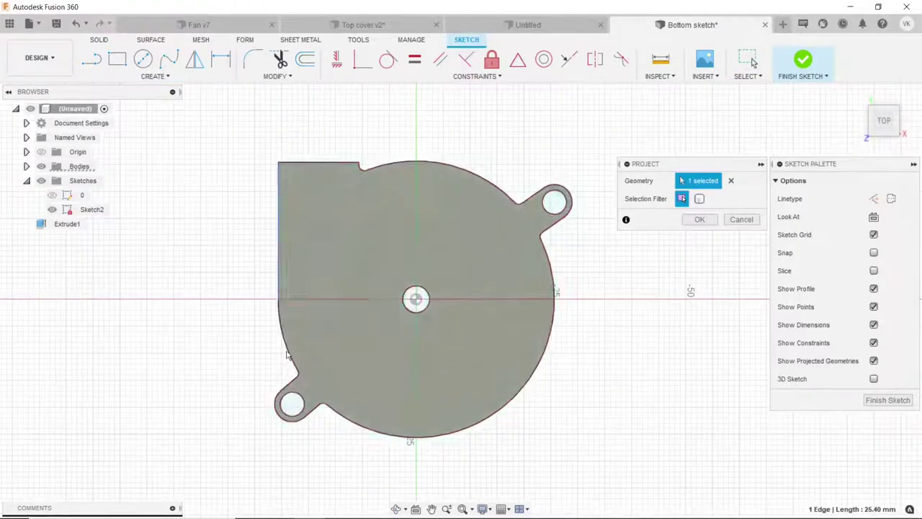
click(287, 351)
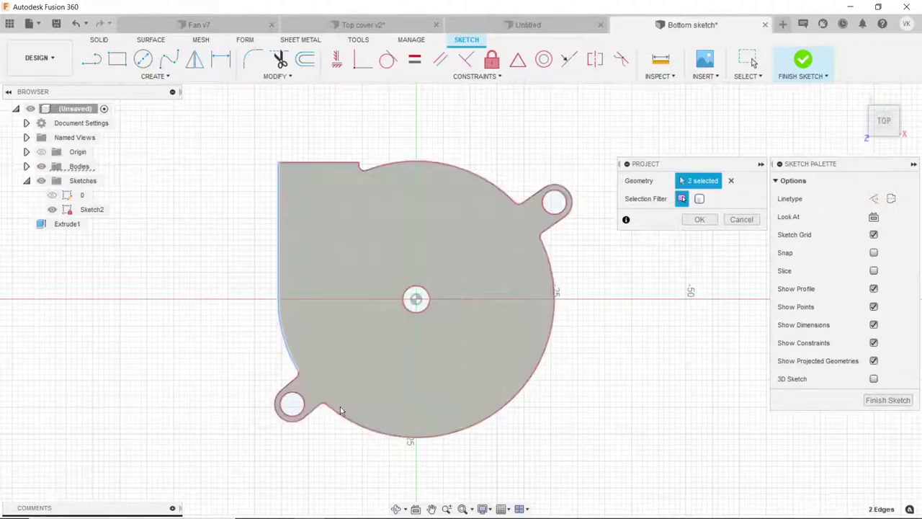
click(340, 414)
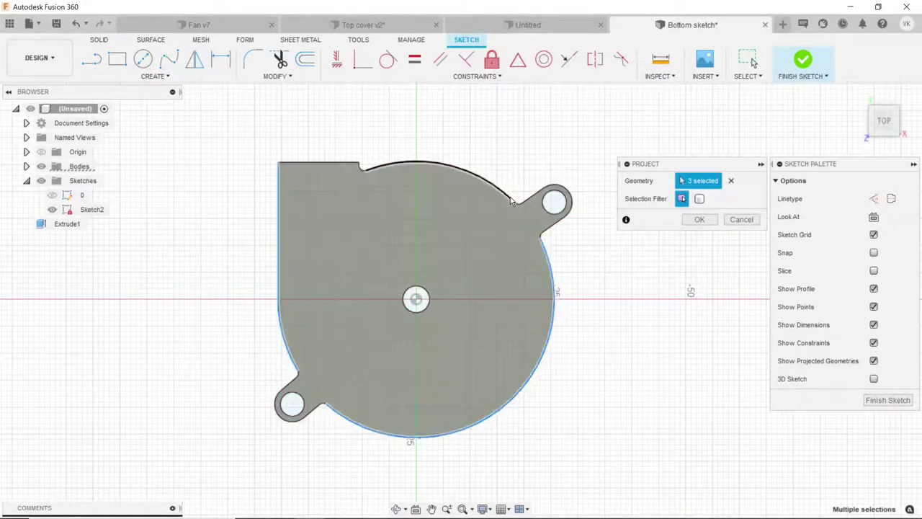
scroll(385, 172, up, 3)
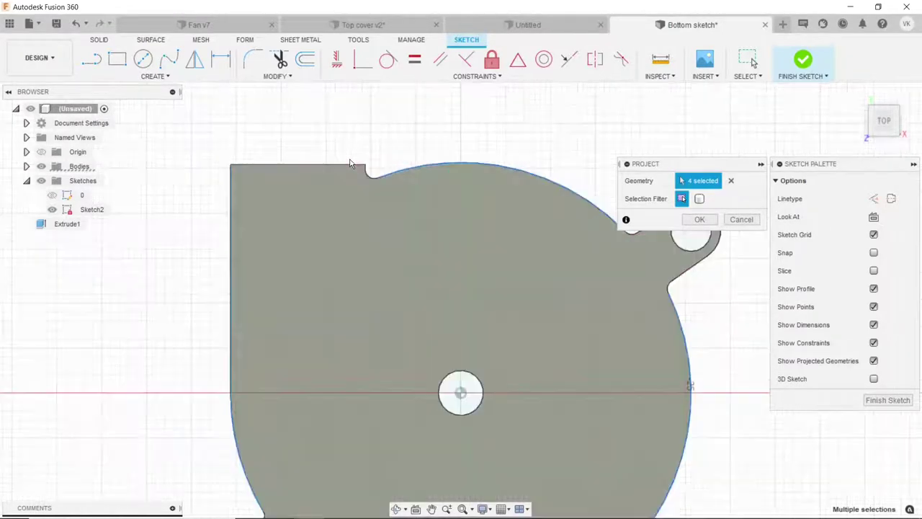
scroll(368, 180, up, 2)
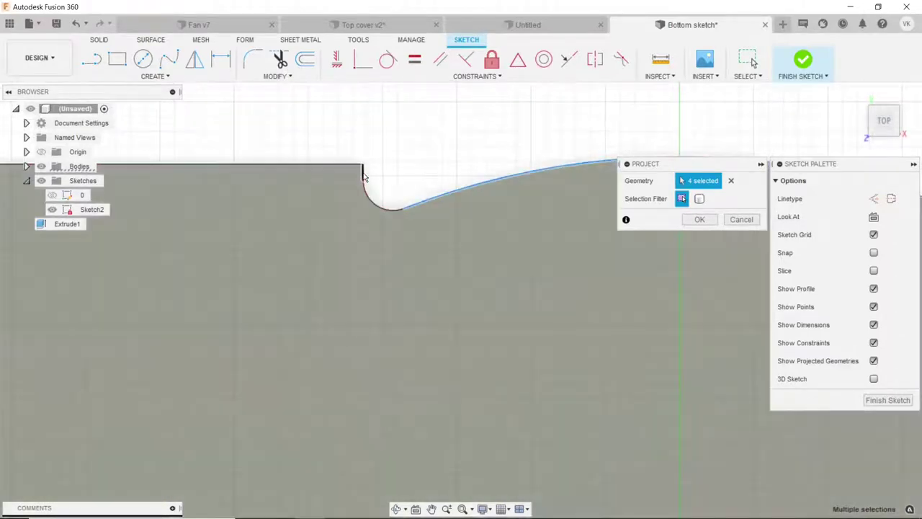
click(371, 200)
scroll(394, 196, down, 1)
scroll(393, 197, down, 4)
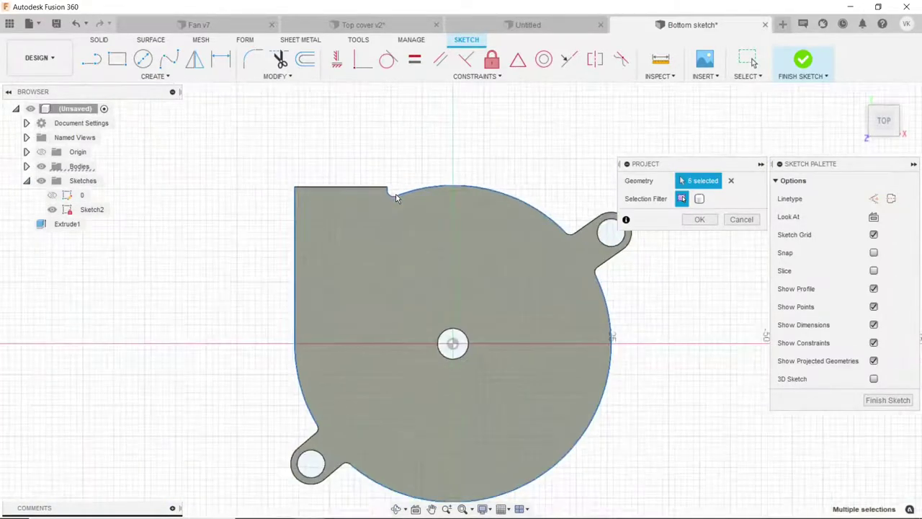
click(403, 198)
click(696, 220)
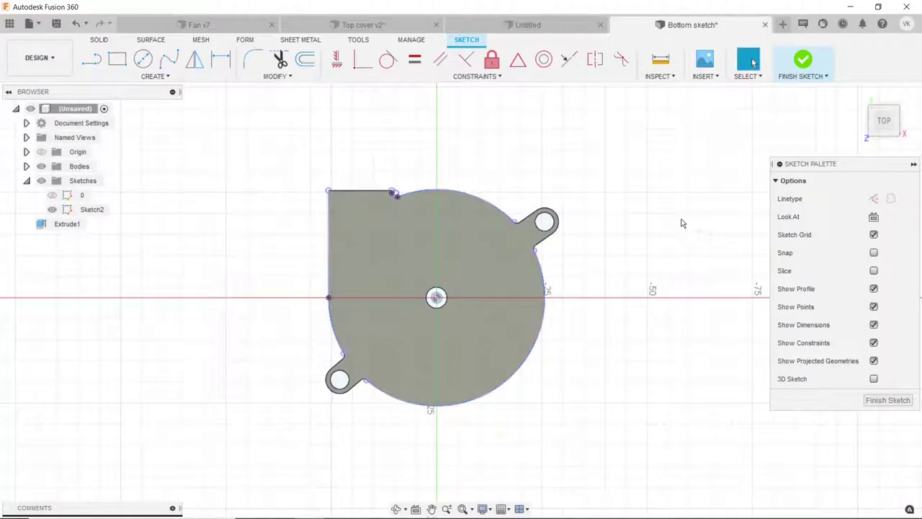
- Draw an origin-centred circle tracing the housing's round rim
click(143, 60)
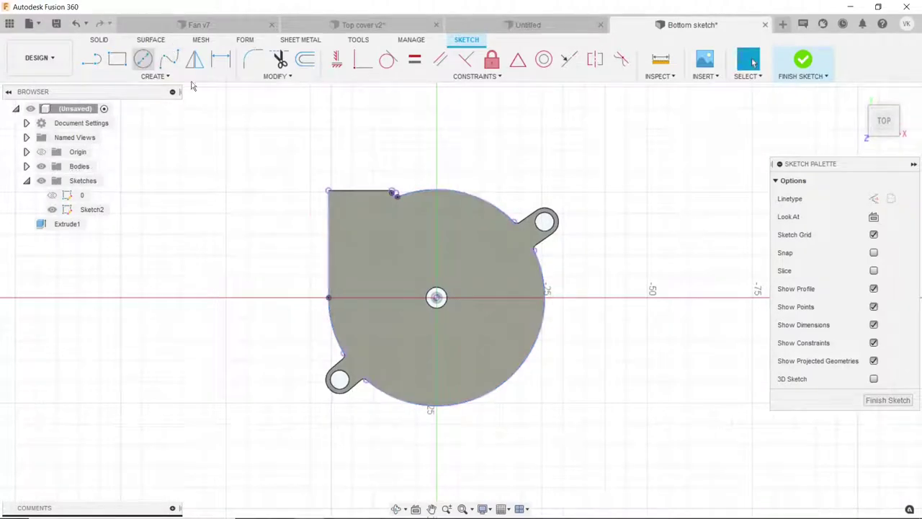
click(437, 297)
click(518, 222)
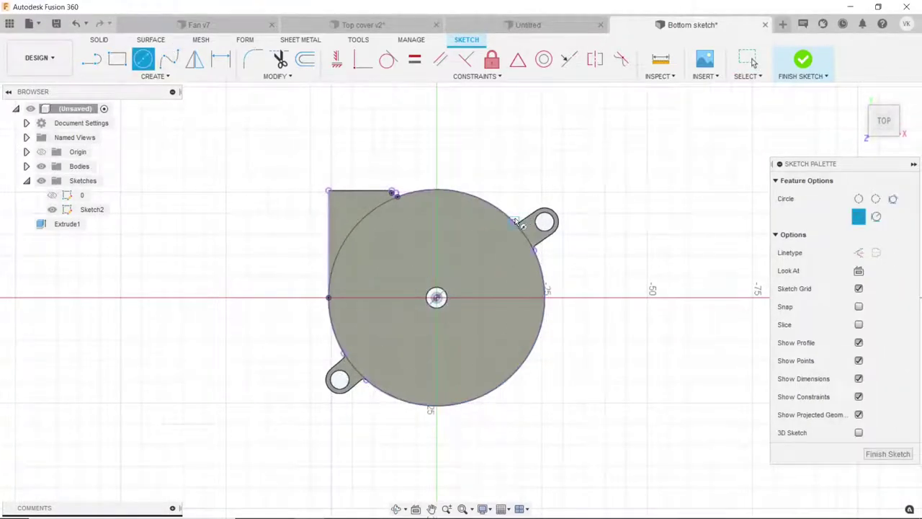
right_click(527, 181)
click(544, 175)
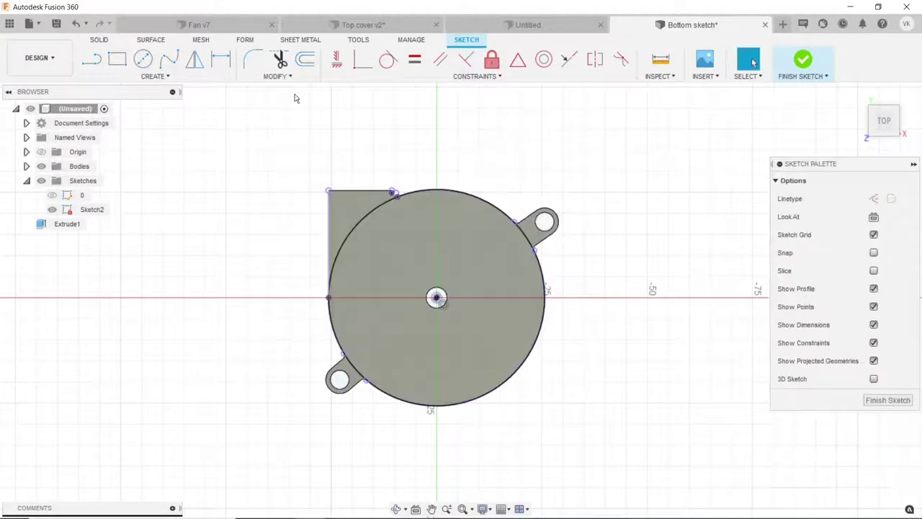
- Trim the leftover circle arc pieces out of the outline's corner
click(280, 59)
click(365, 225)
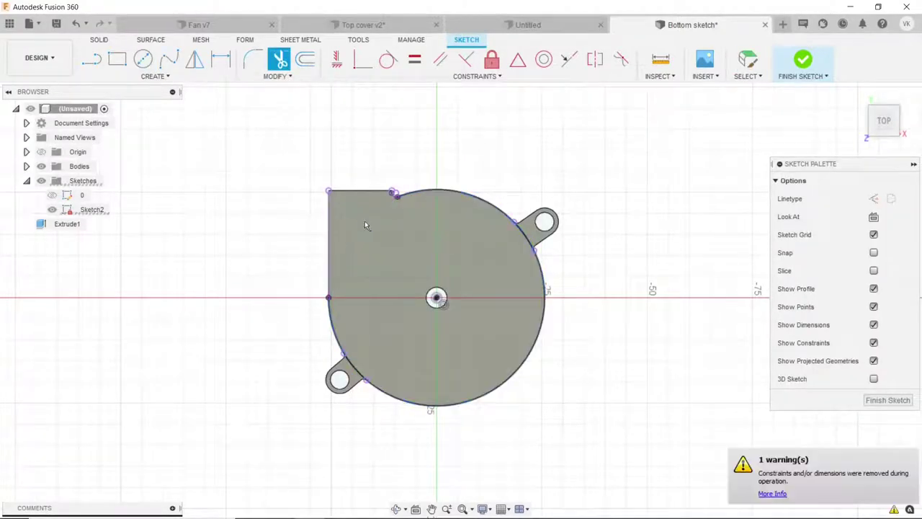
right_click(402, 161)
click(374, 140)
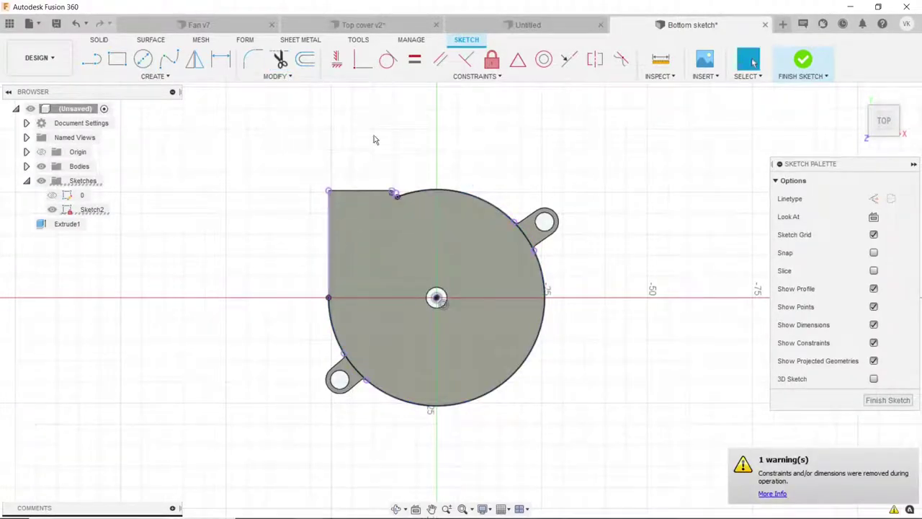
click(305, 59)
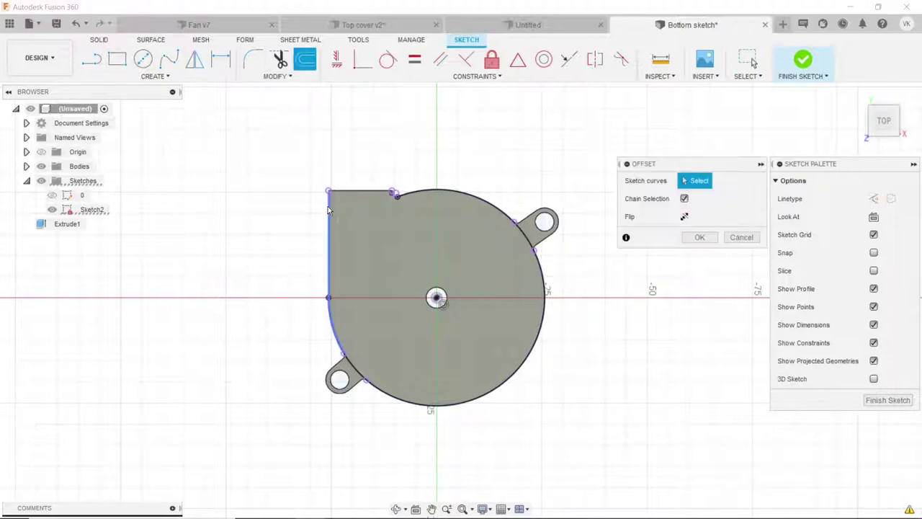
- Offset the outline's large arc 1 mm inward (-1 mm)
click(356, 365)
drag(363, 361, 414, 382)
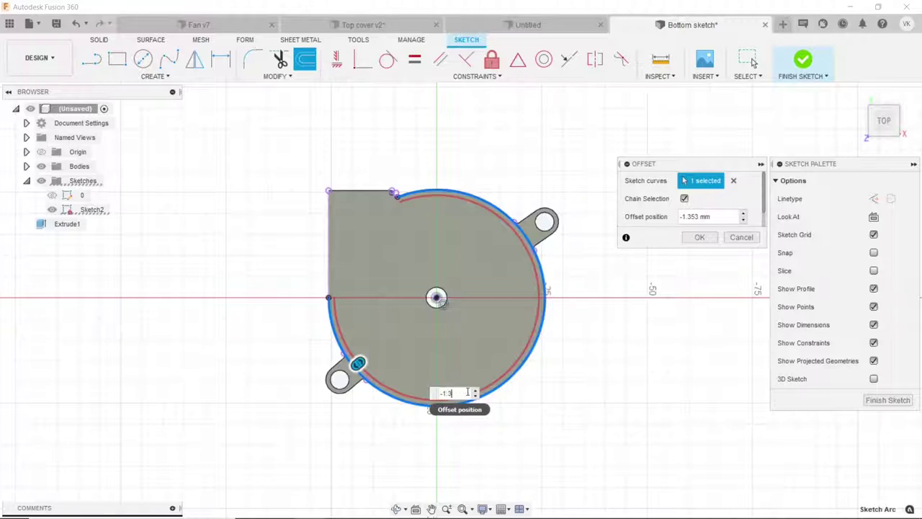
text(-1)
key(Return)
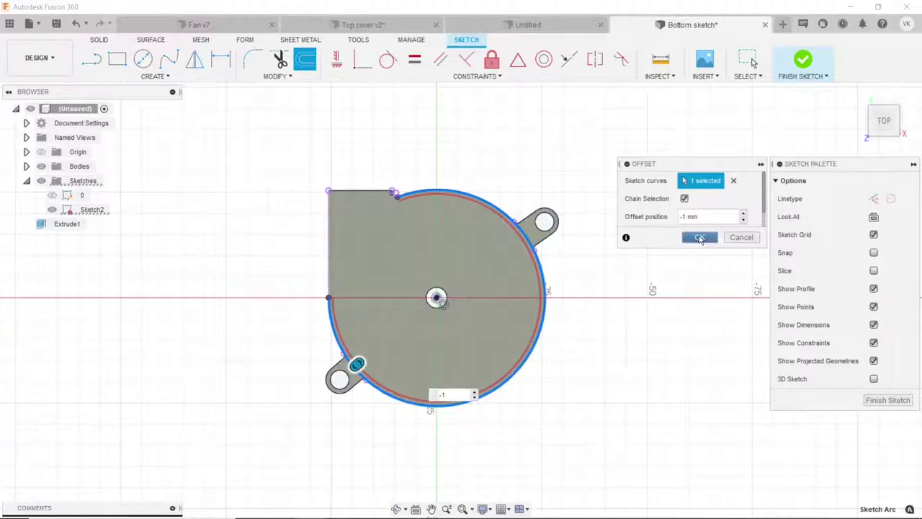
click(700, 237)
- Offset the outline's left straight edge 1 mm inward
click(306, 59)
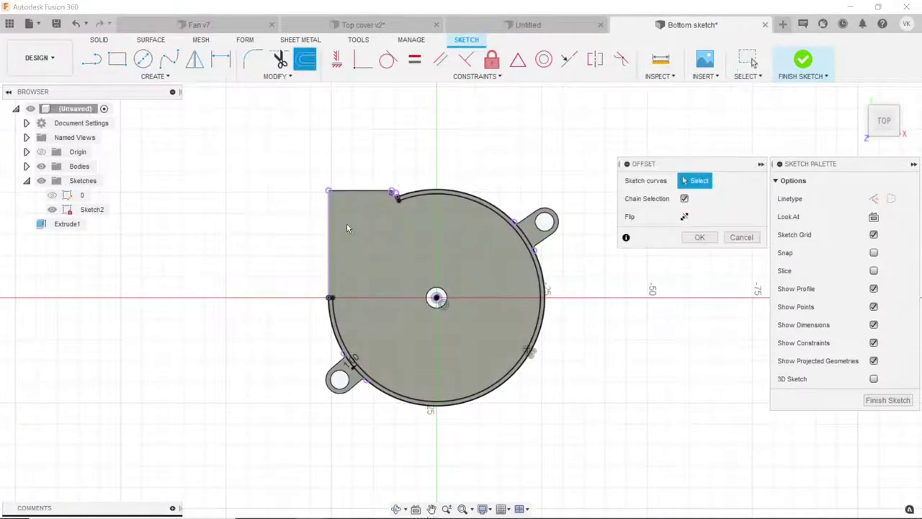
scroll(346, 216, up, 3)
click(321, 220)
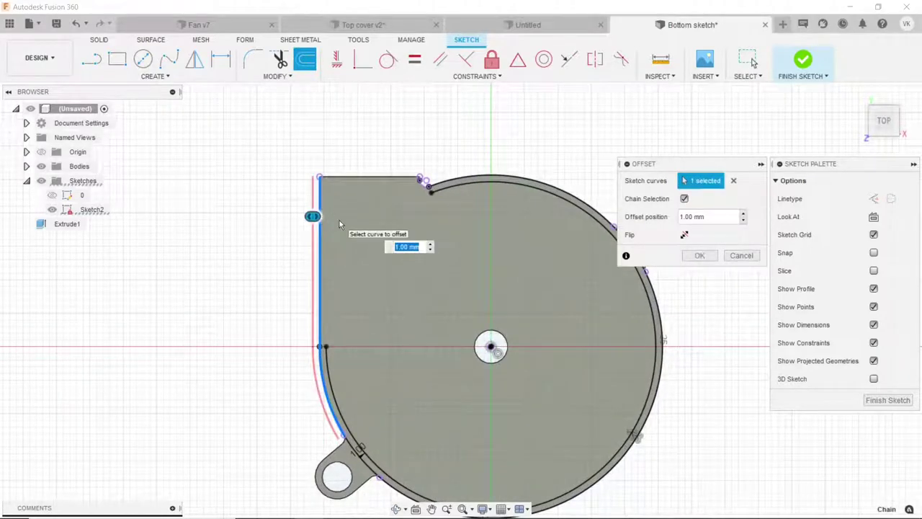
drag(312, 216, 330, 216)
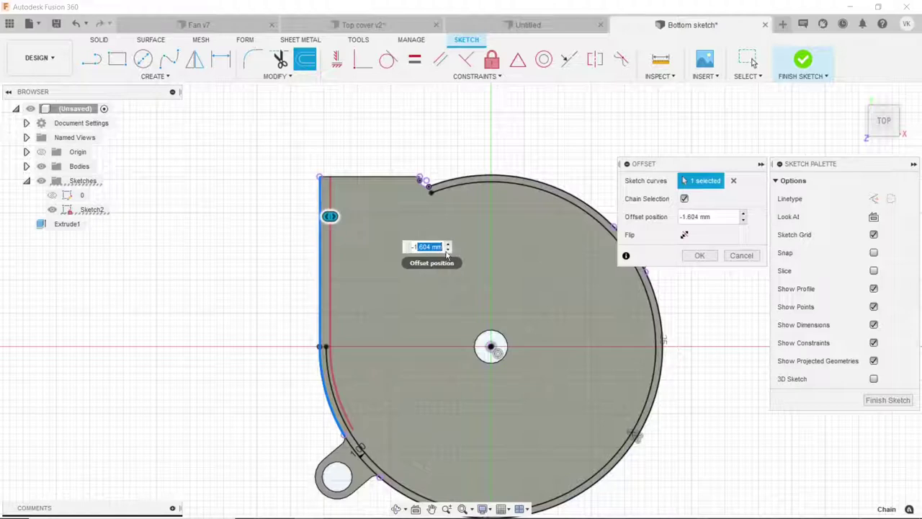
key(Return)
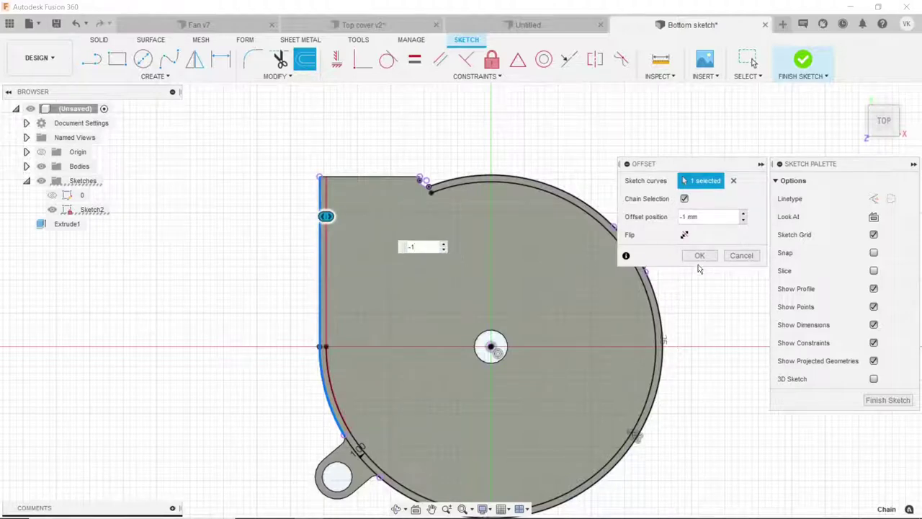
click(700, 256)
- Offset the notch curve inward to continue the lip groove outline
scroll(379, 148, up, 3)
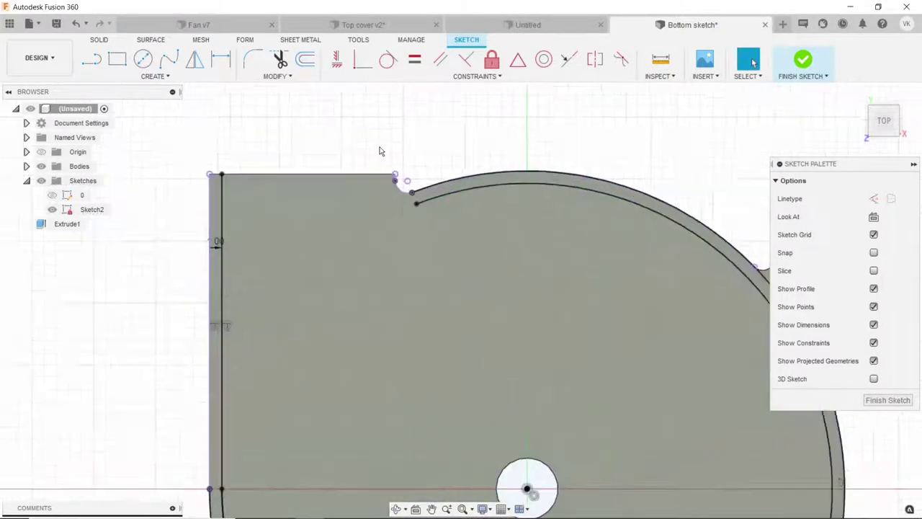
scroll(394, 167, up, 3)
click(306, 59)
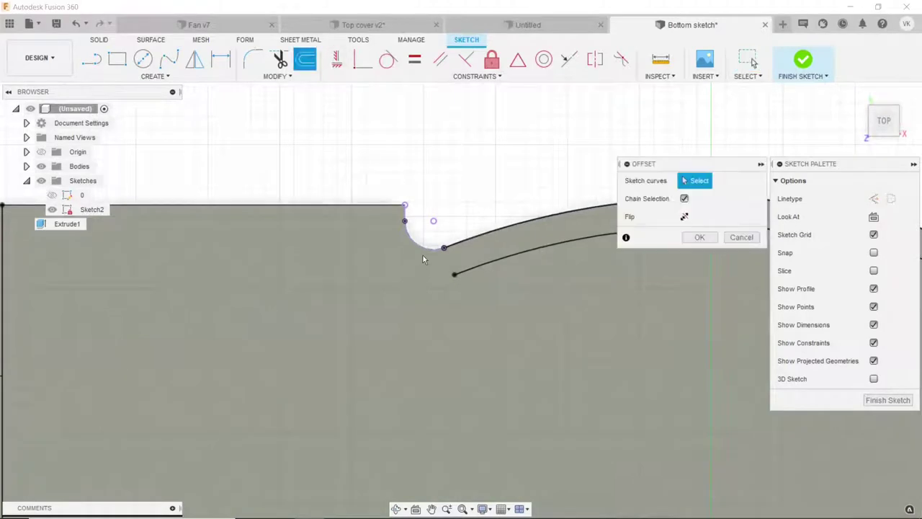
click(423, 255)
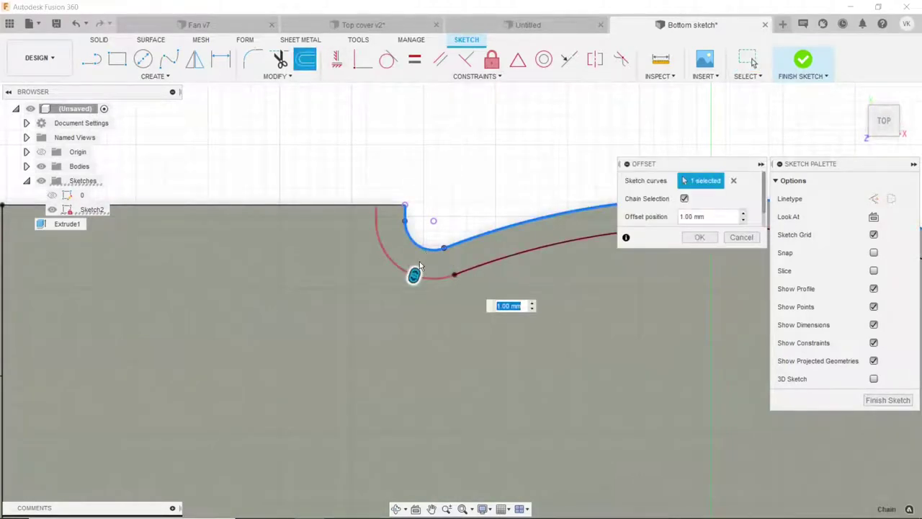
scroll(281, 234, down, 2)
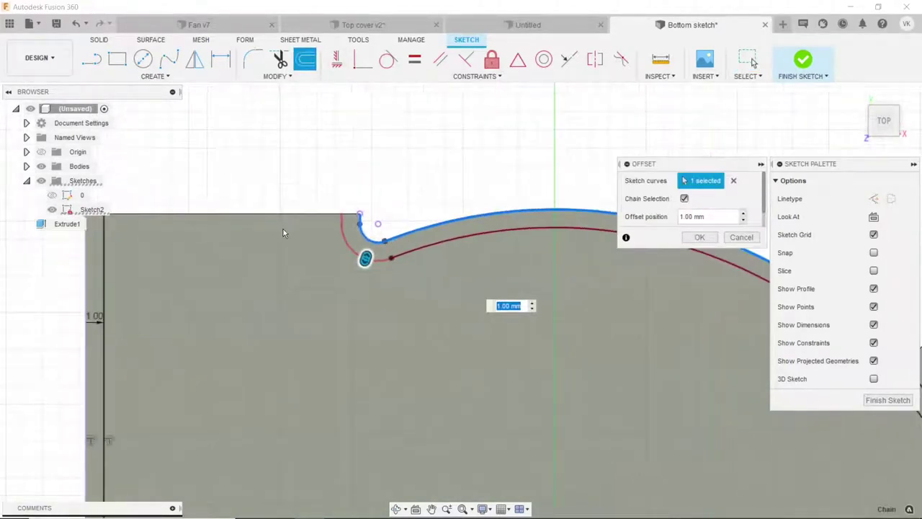
click(700, 237)
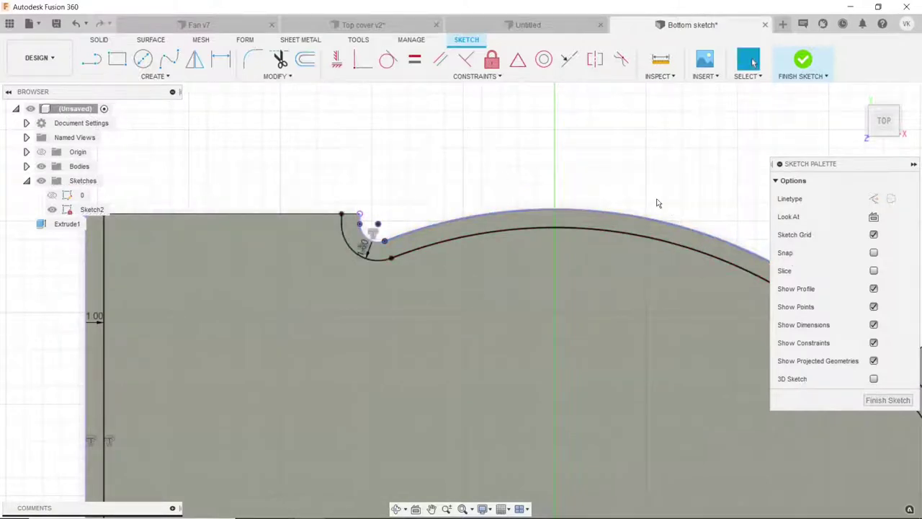
- Draw a short closing line joining the inner offset outline at the notch
key(l)
scroll(457, 267, down, 2)
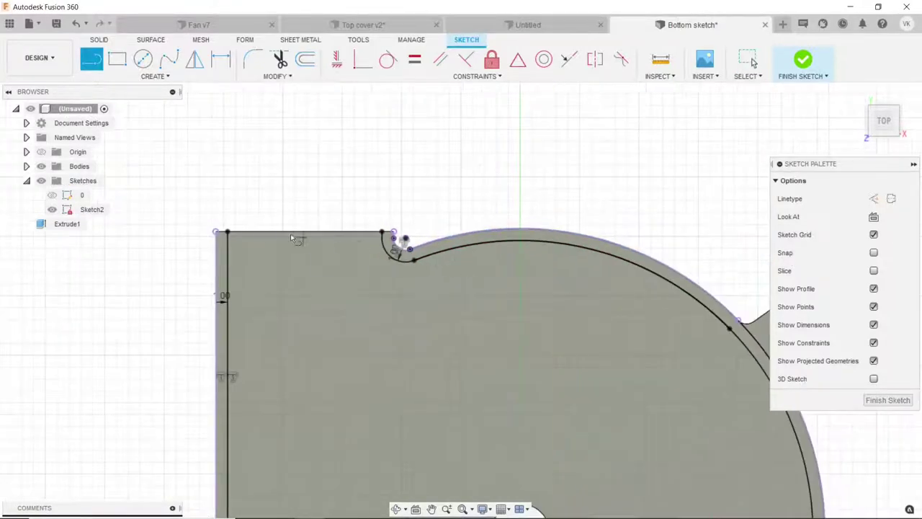
click(384, 233)
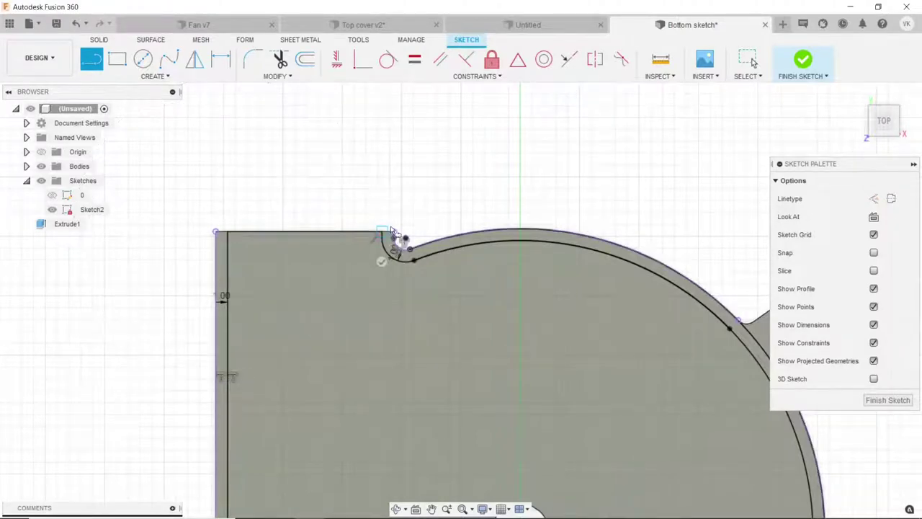
right_click(455, 211)
click(500, 185)
- Try projecting the small centre hole circle, then finish Sketch2
scroll(283, 232, down, 2)
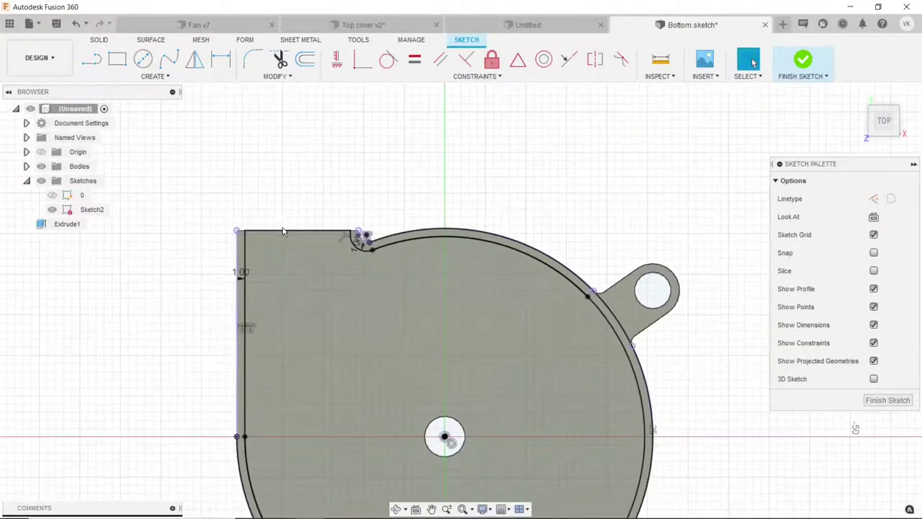
scroll(293, 271, down, 2)
scroll(310, 306, down, 2)
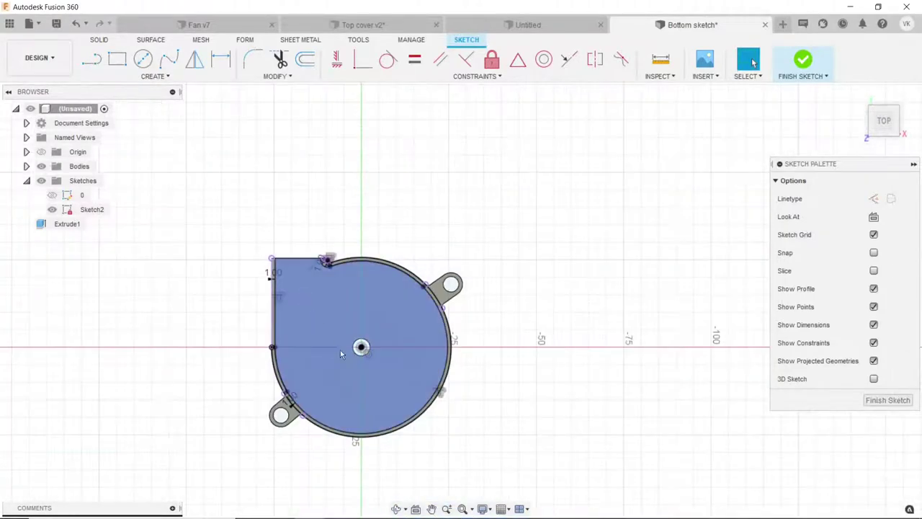
scroll(364, 389, up, 2)
scroll(349, 319, up, 2)
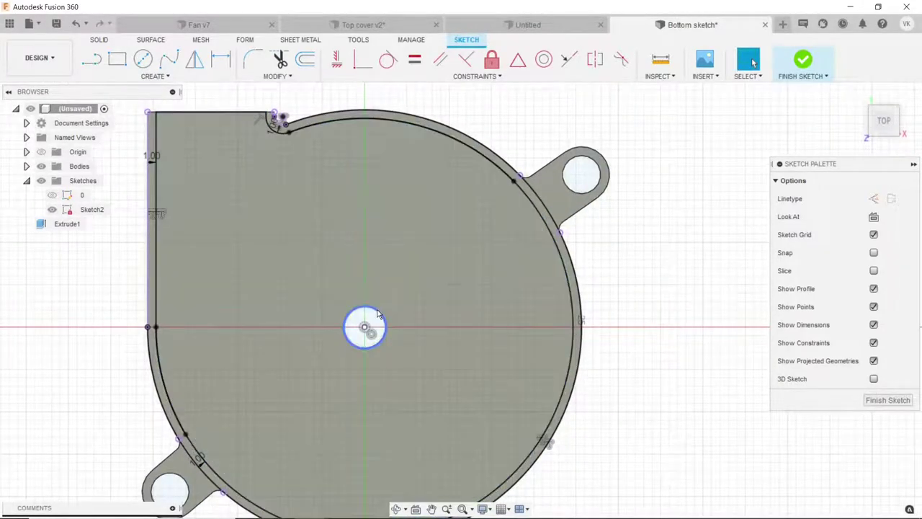
click(378, 314)
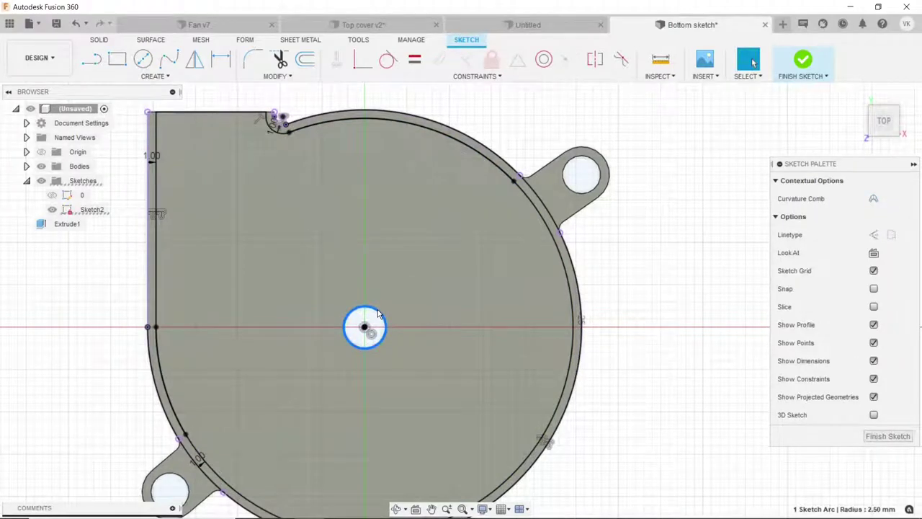
key(Escape)
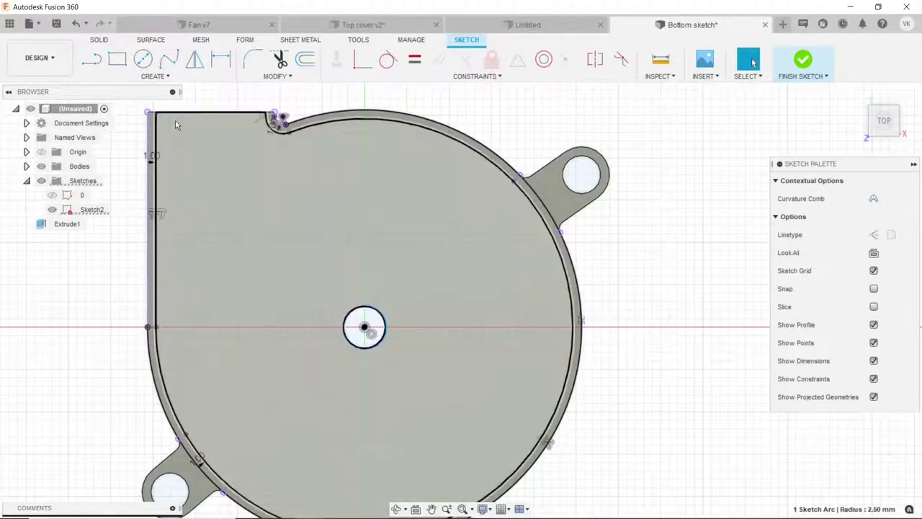
key(p)
click(687, 225)
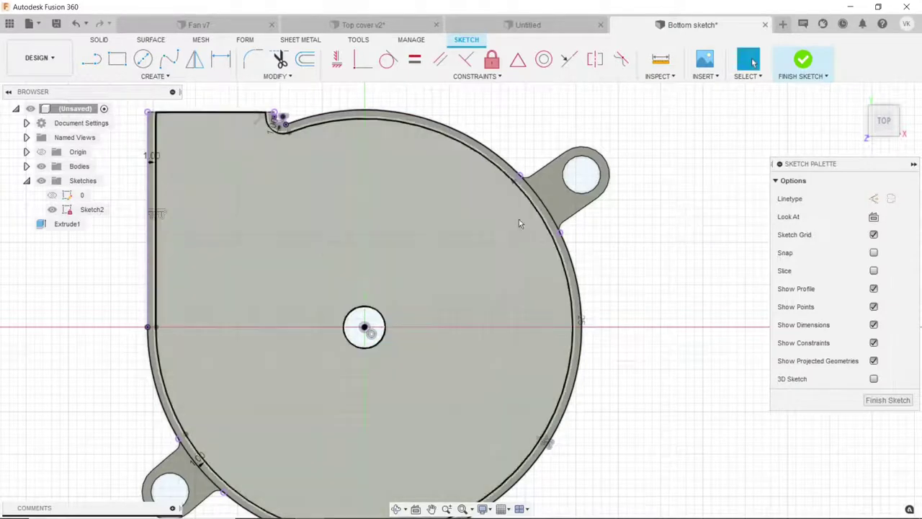
click(99, 40)
click(119, 58)
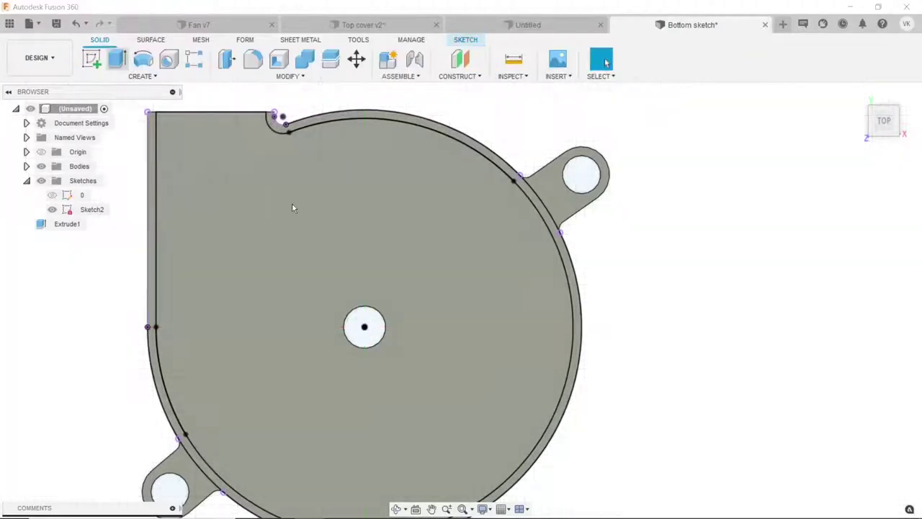
- Cut the profile inside the offset outline 6.8 mm into the body as Extrude2
scroll(343, 254, down, 2)
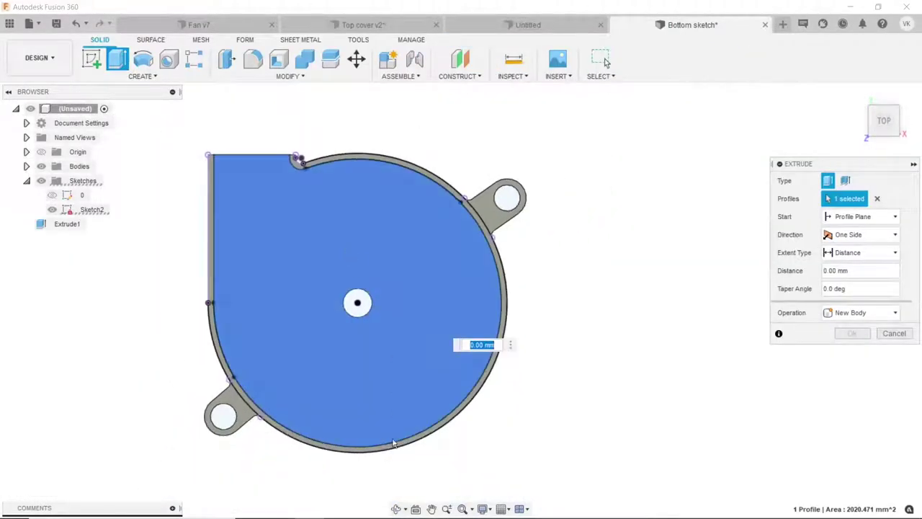
click(396, 509)
drag(393, 447, 329, 367)
right_click(177, 266)
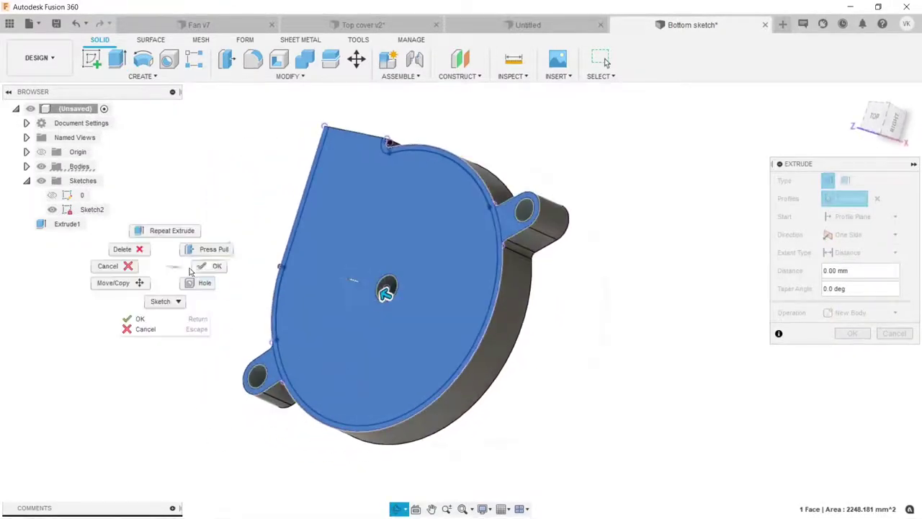
click(216, 267)
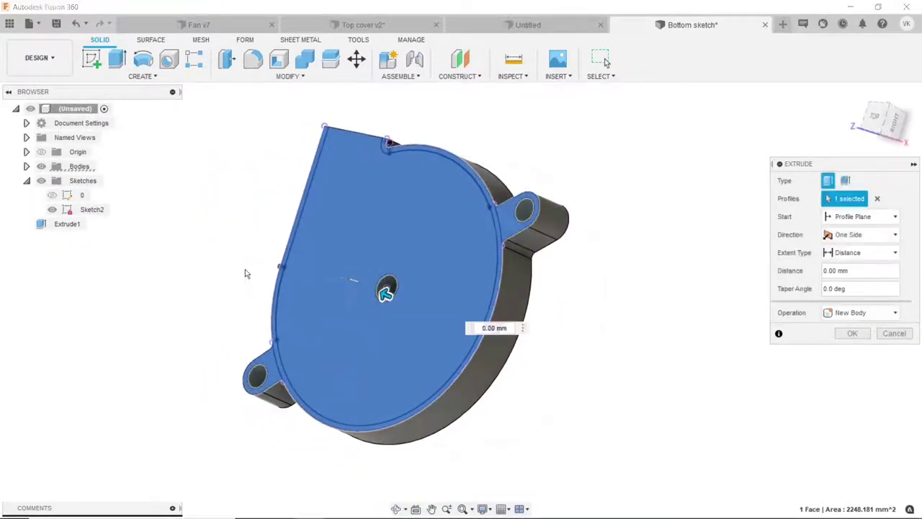
click(884, 201)
click(461, 246)
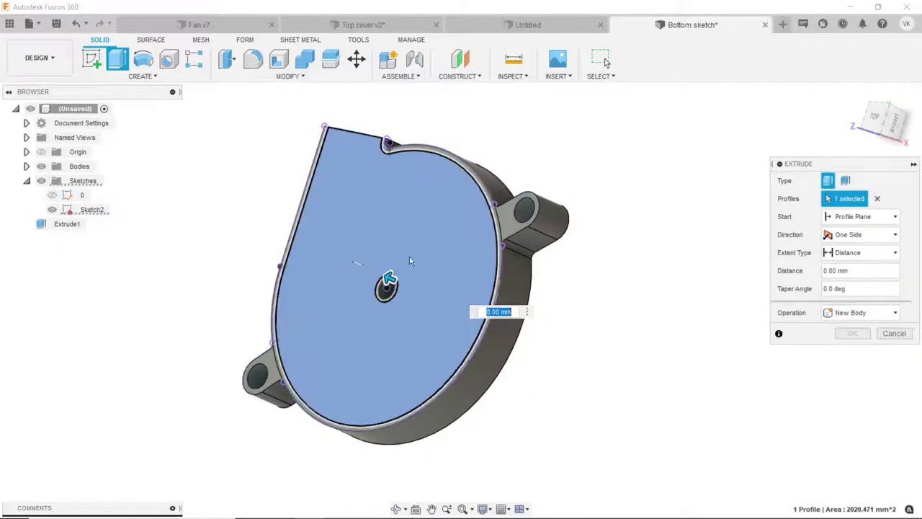
drag(389, 280, 420, 291)
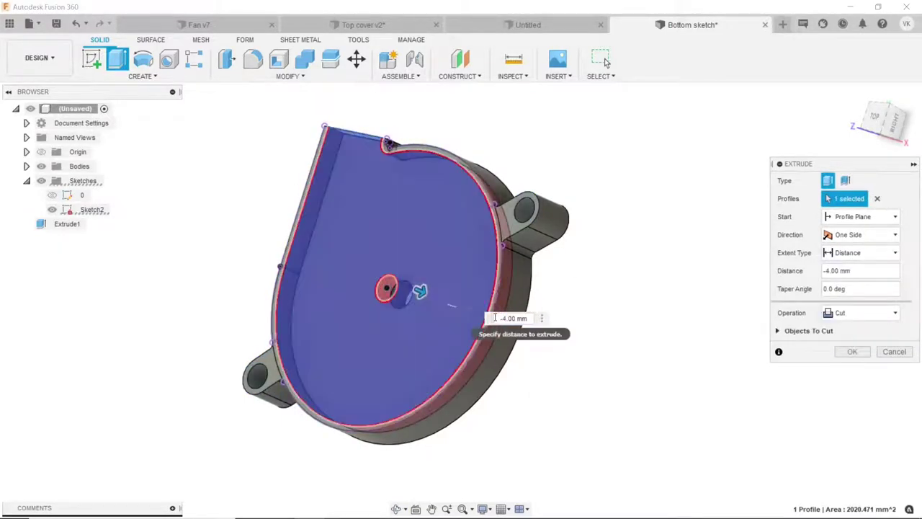
drag(509, 318, 537, 321)
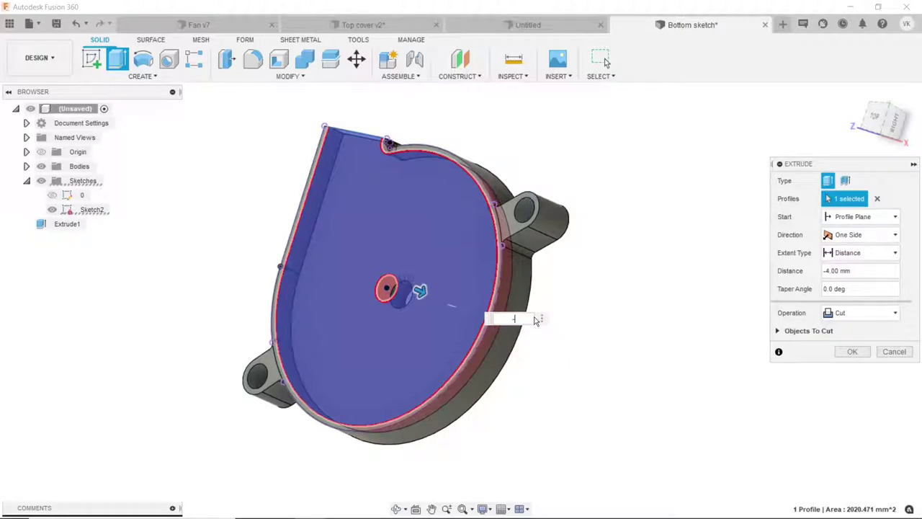
text(-6.8)
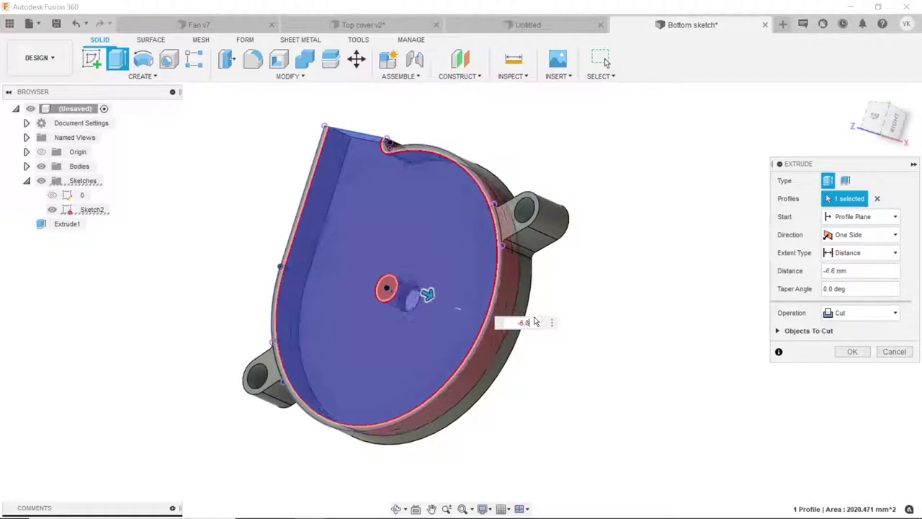
click(853, 353)
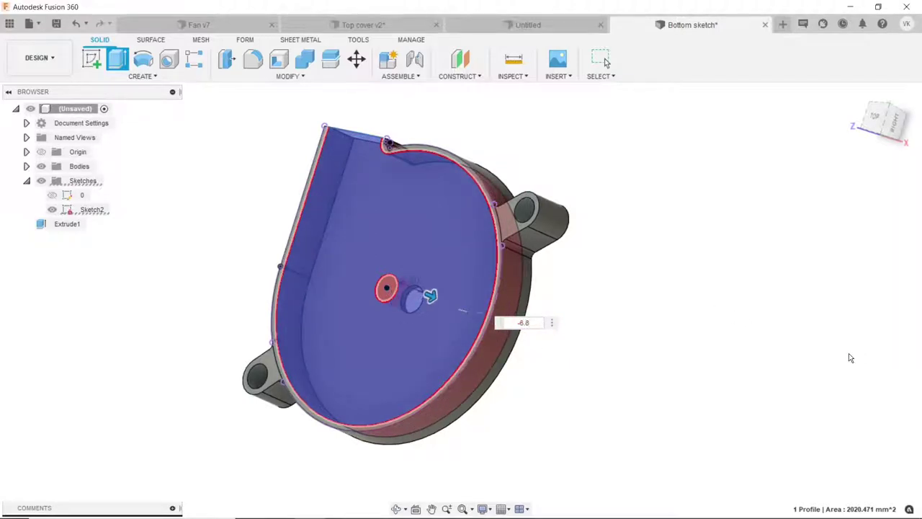
- Orbit the model to inspect the hollowed cover
scroll(264, 274, down, 2)
scroll(266, 274, down, 2)
mouse_move(212, 262)
shift+middle_down()
mouse_move(468, 268)
mouse_move(265, 269)
shift+middle_up()
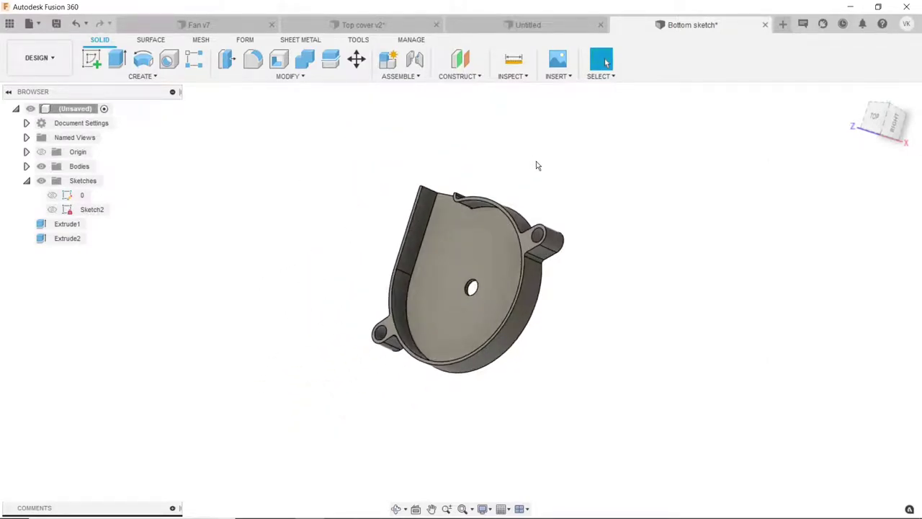
- Start Sketch3 on the cover's top rim face
click(530, 245)
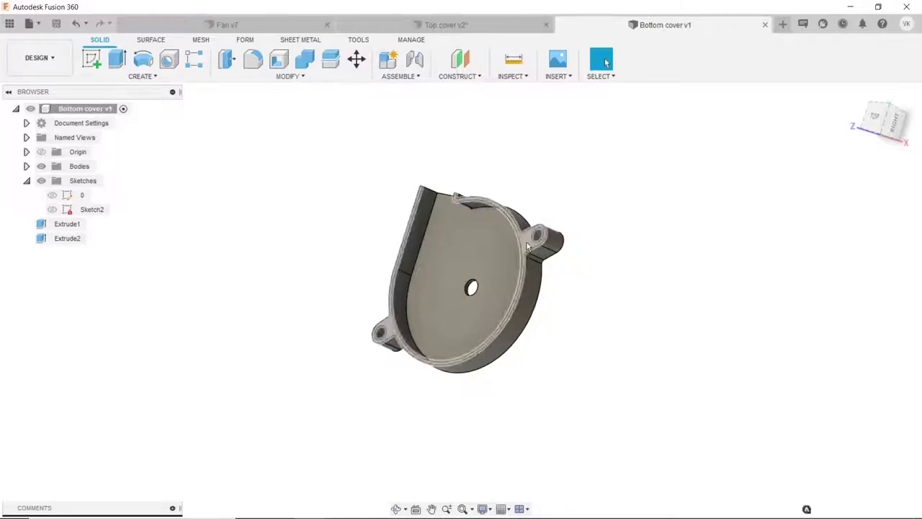
click(87, 59)
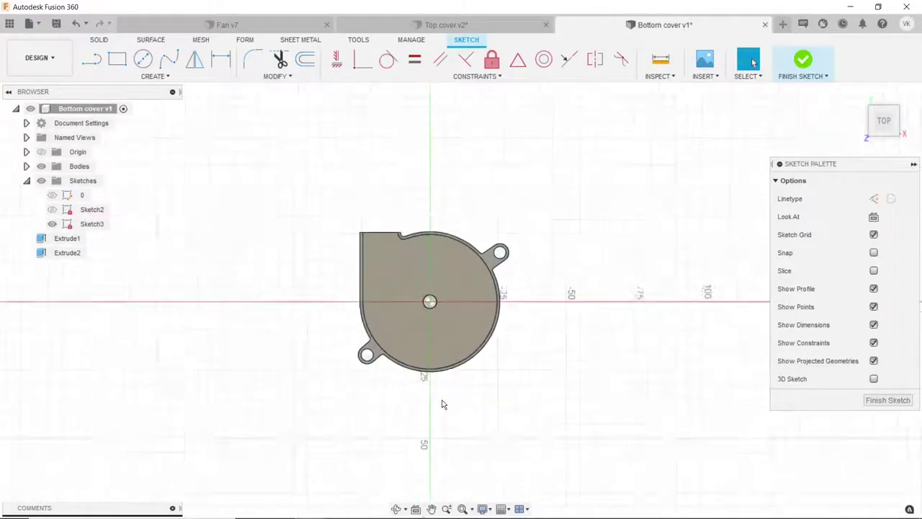
scroll(444, 385, up, 4)
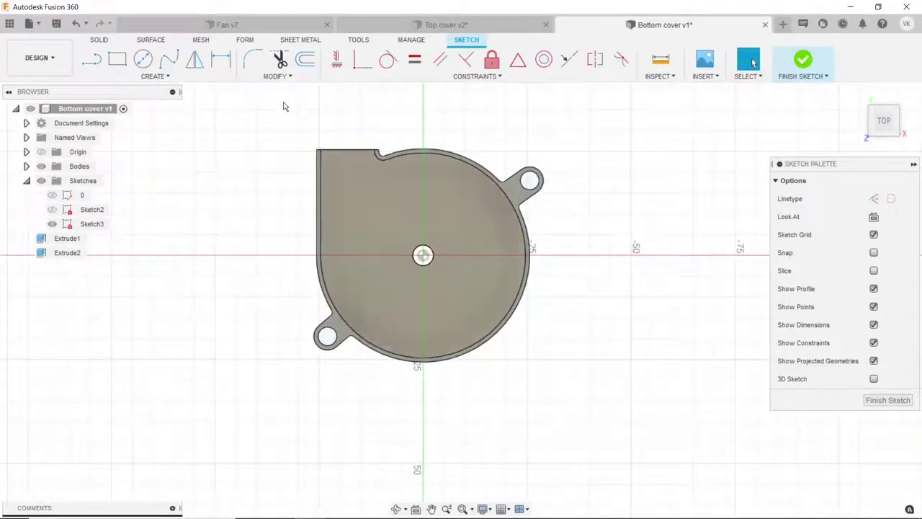
- Project the top-right and lower-left lug edges into Sketch3
click(178, 77)
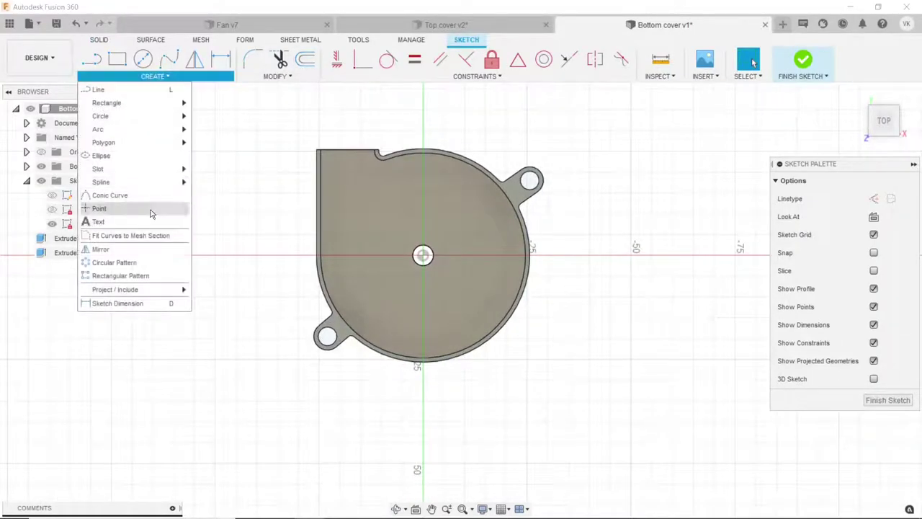
mouse_move(116, 289)
click(213, 289)
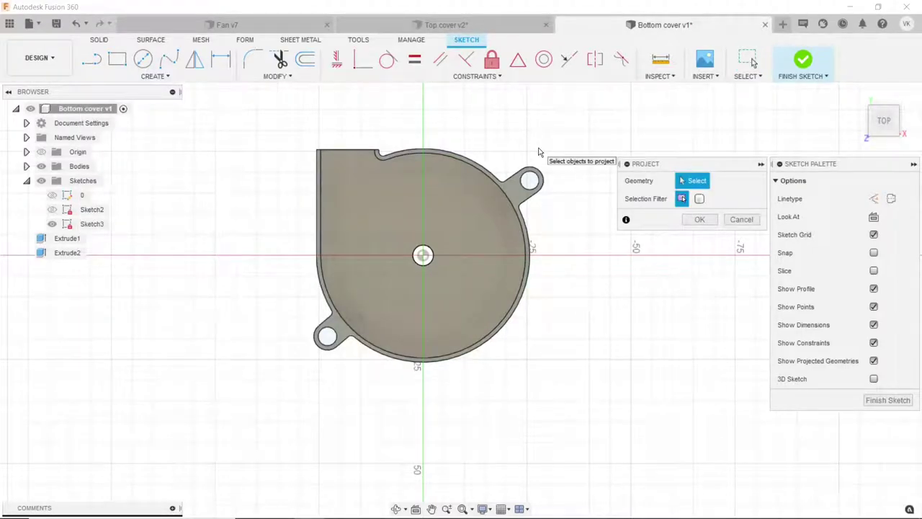
scroll(539, 152, up, 2)
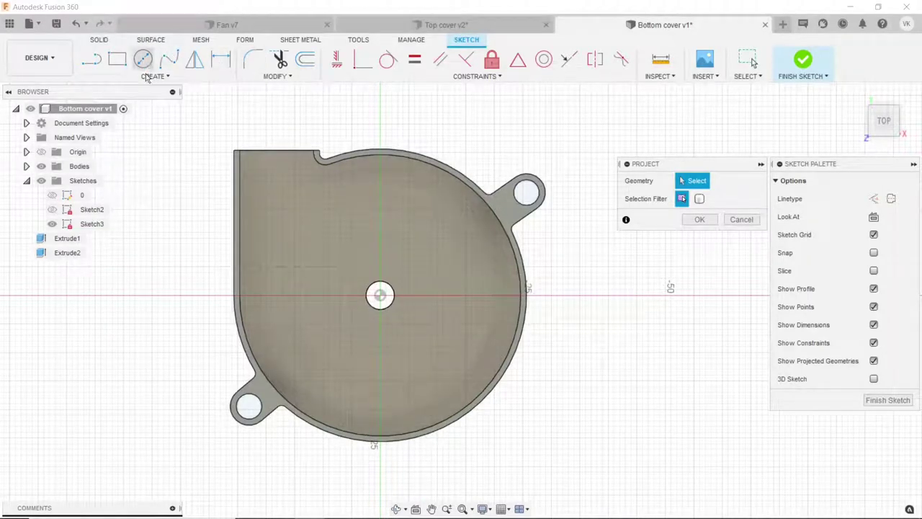
click(528, 221)
click(544, 201)
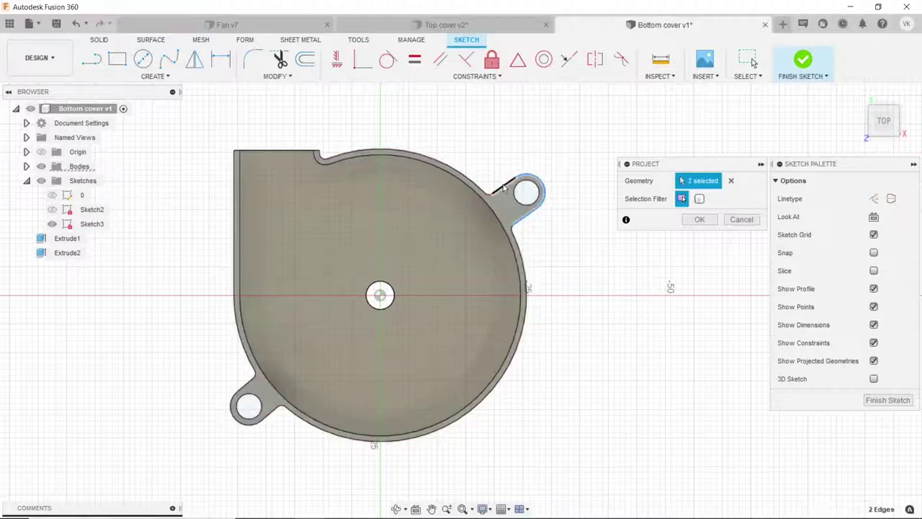
click(503, 188)
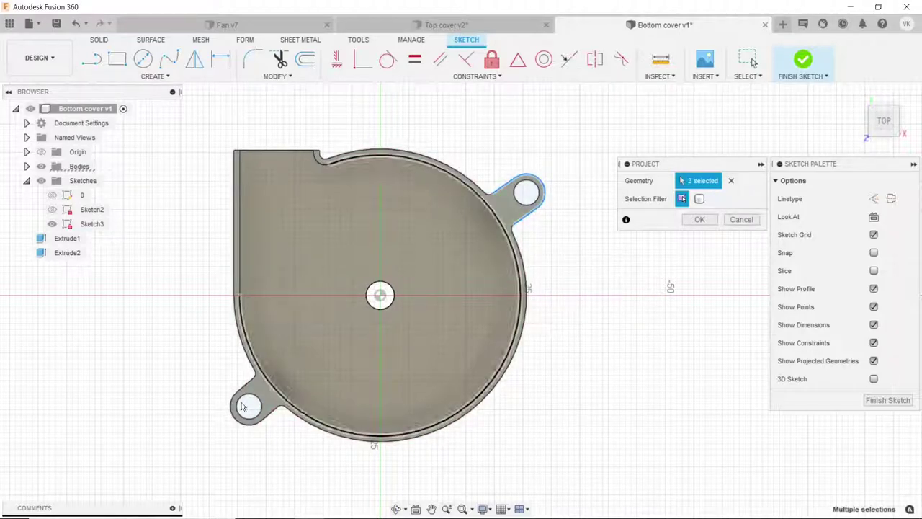
click(253, 427)
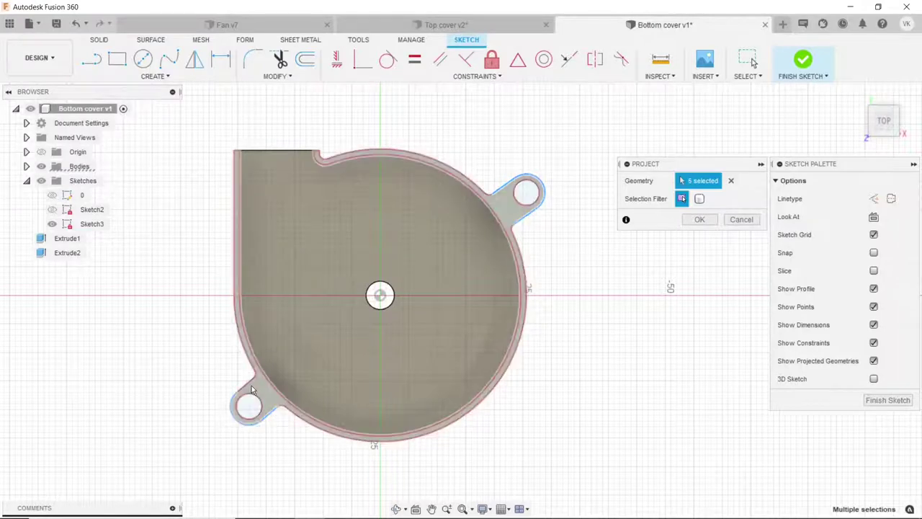
click(251, 385)
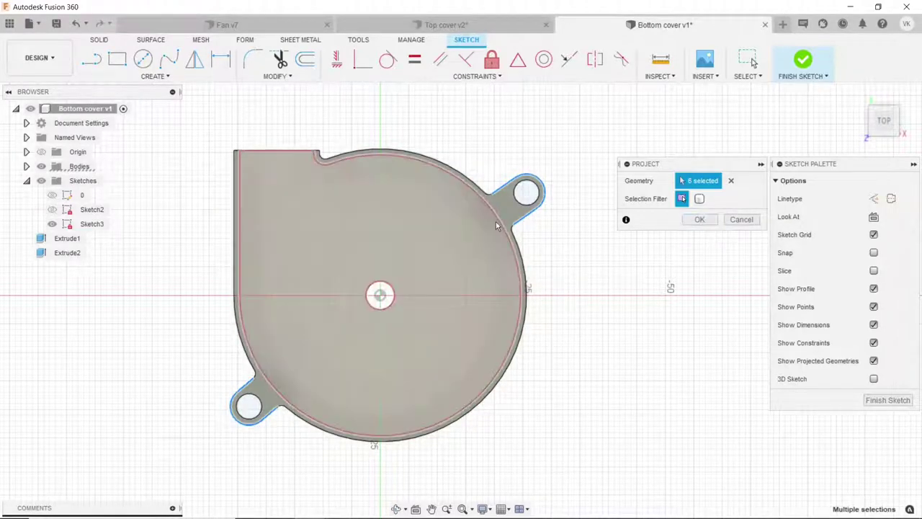
- Add the inner circular edge and the notch arc to the projection
click(503, 227)
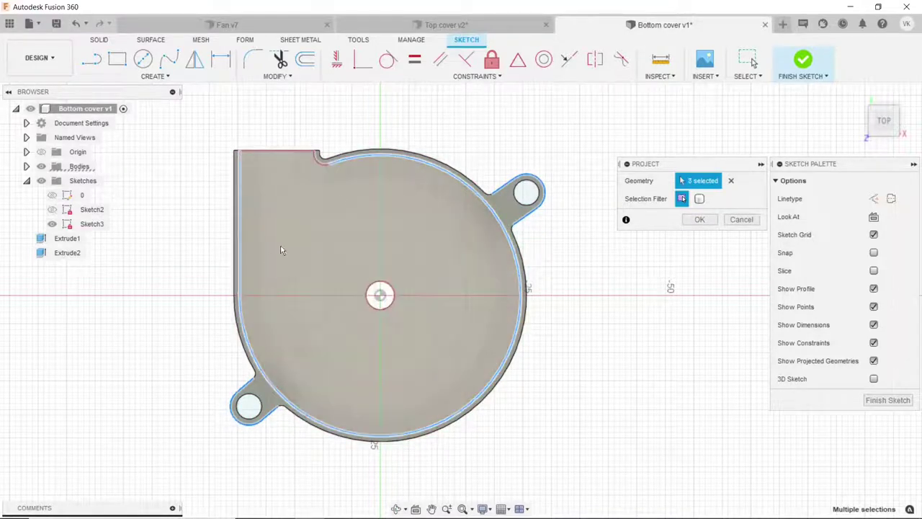
scroll(314, 180, up, 5)
click(314, 189)
scroll(311, 173, down, 2)
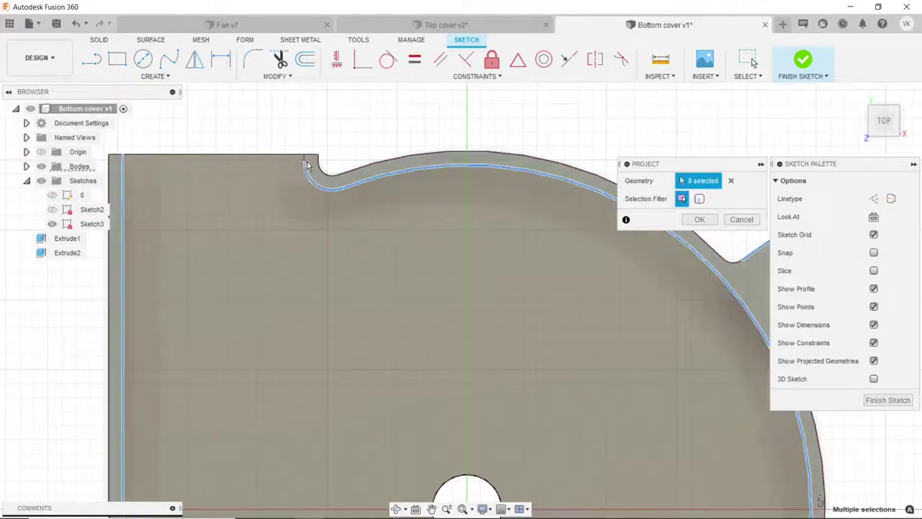
scroll(308, 162, up, 3)
scroll(365, 171, down, 5)
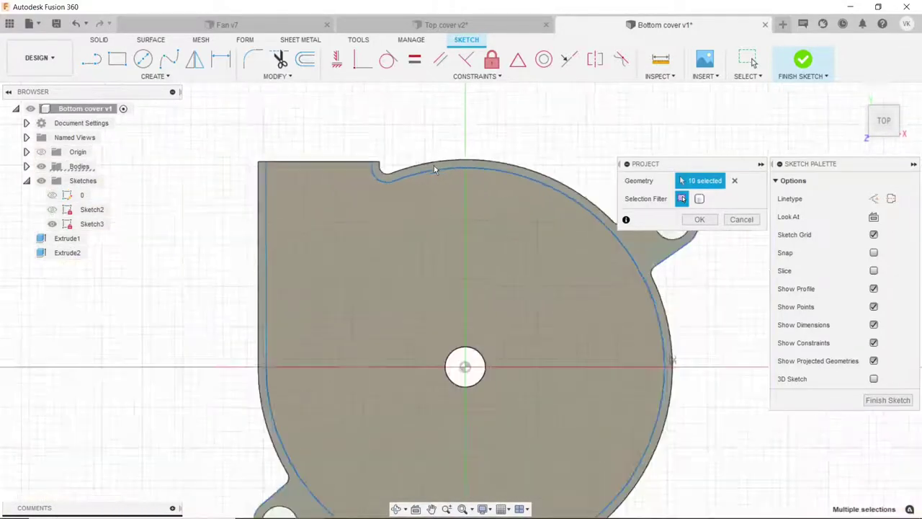
scroll(433, 165, down, 1)
click(699, 219)
scroll(333, 186, down, 2)
click(297, 191)
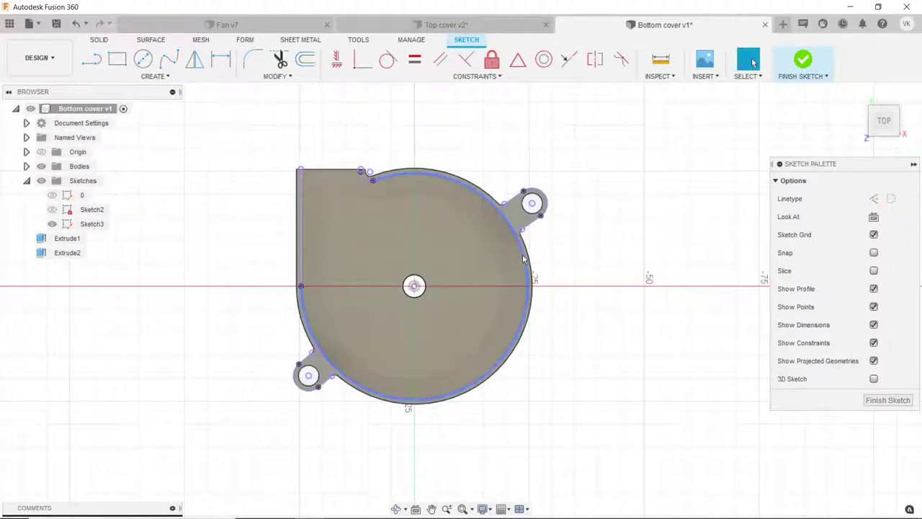
- Try offsetting the chained outer outline, then cancel it
click(303, 64)
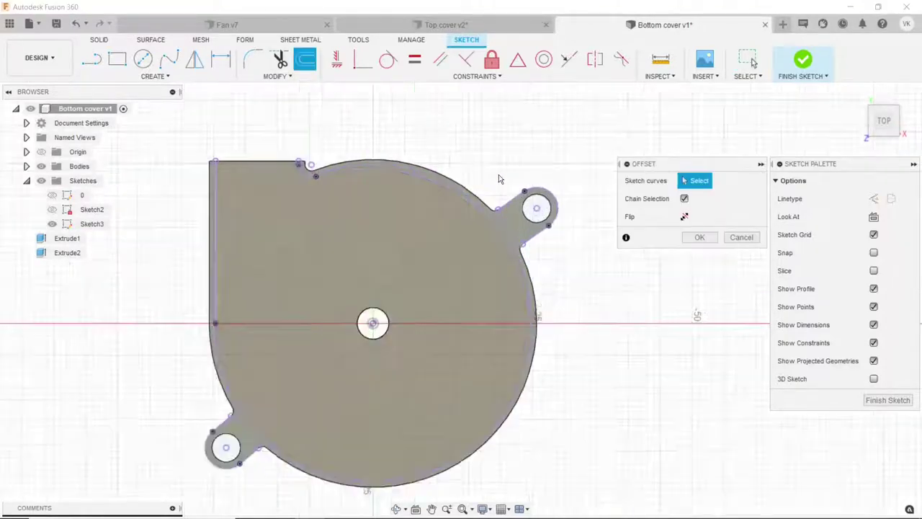
scroll(498, 175, up, 4)
click(456, 231)
click(456, 231)
scroll(456, 231, down, 3)
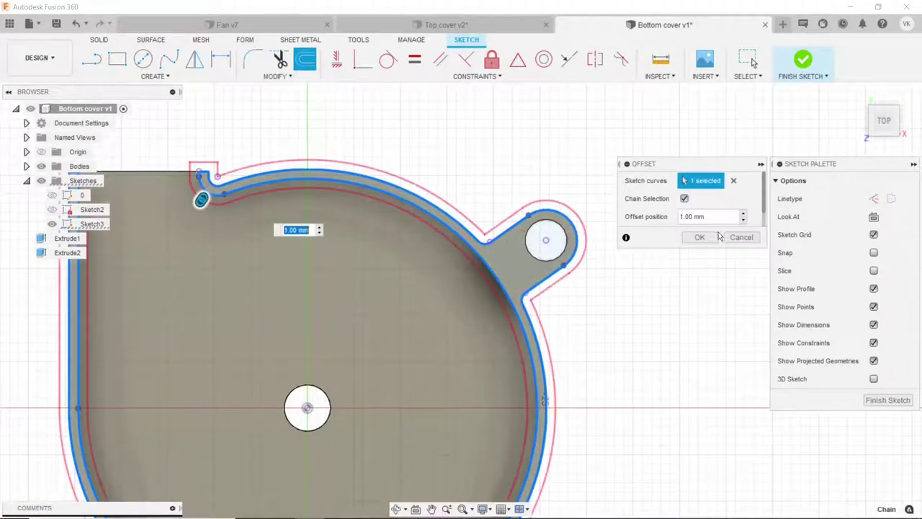
click(742, 240)
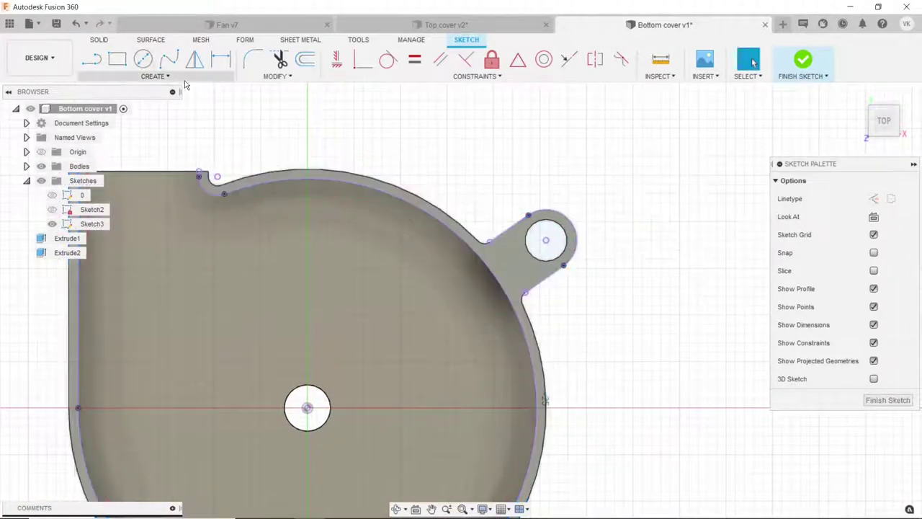
- Offset only the circular rim outline 0.5 mm inward
click(306, 62)
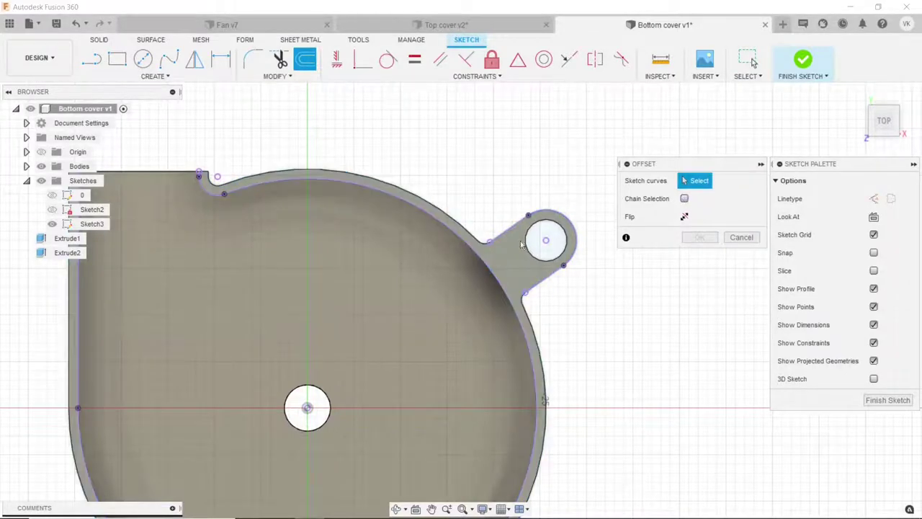
click(496, 259)
scroll(447, 164, down, 3)
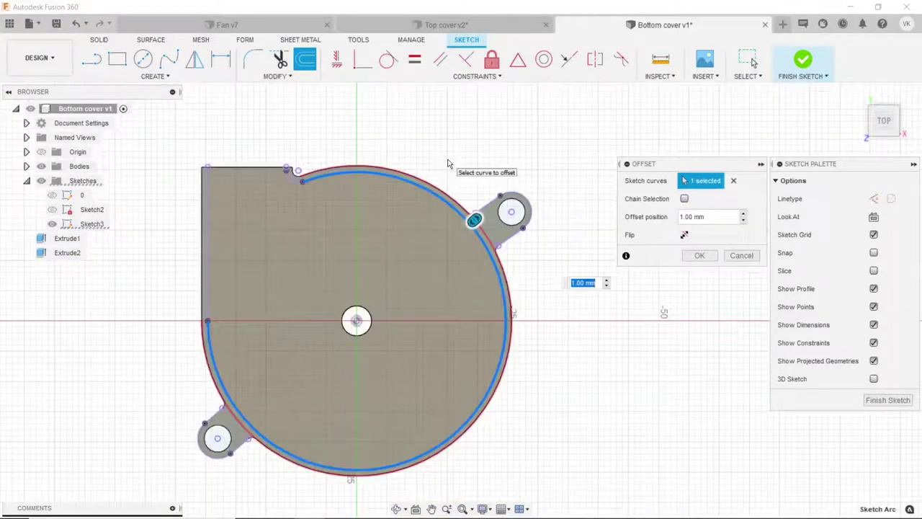
scroll(484, 200, up, 2)
scroll(484, 200, up, 3)
mouse_move(469, 242)
mouse_down()
mouse_move(476, 233)
mouse_move(466, 239)
mouse_up()
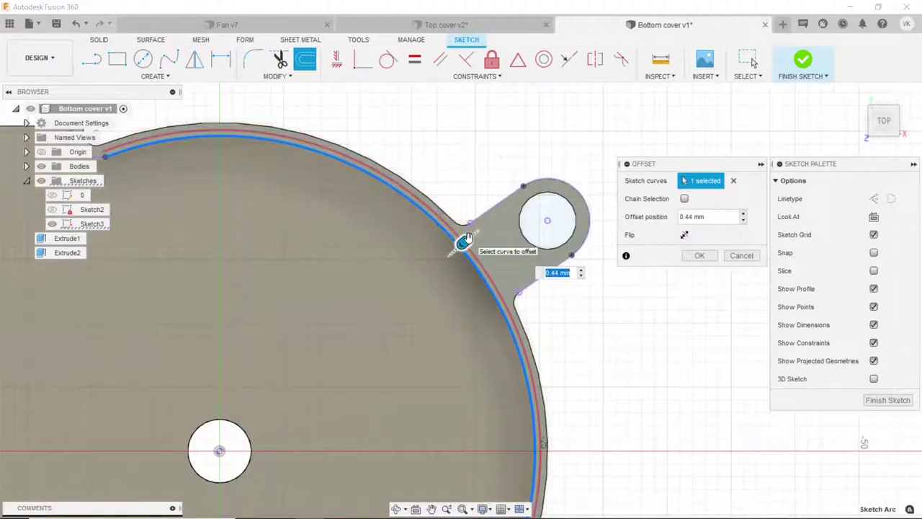
text(.)
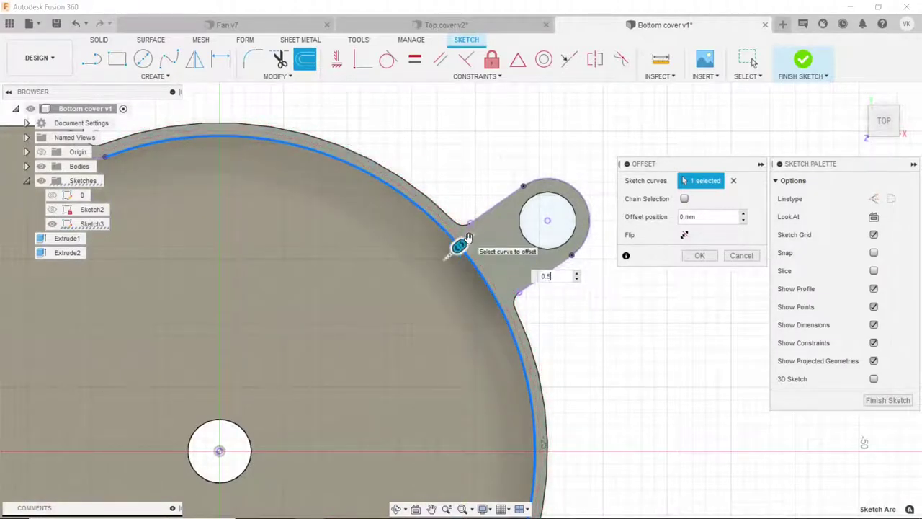
text(5)
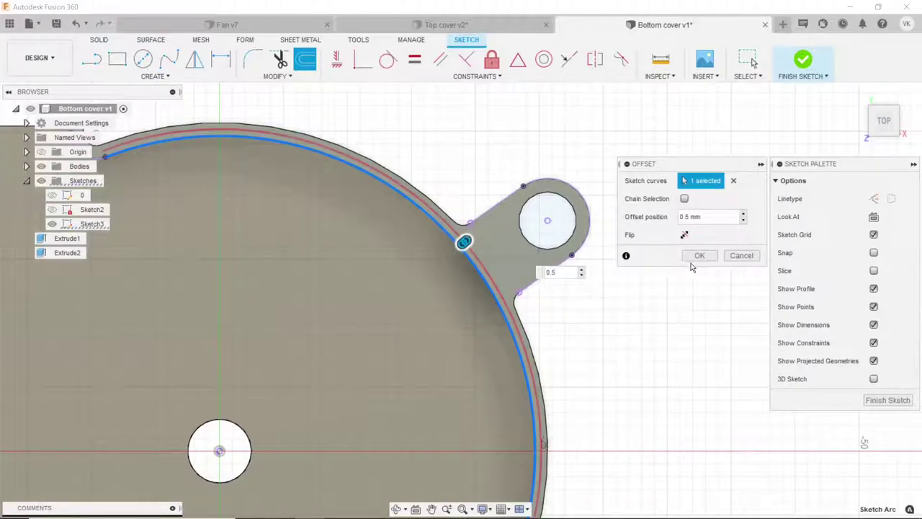
click(699, 255)
scroll(676, 304, down, 3)
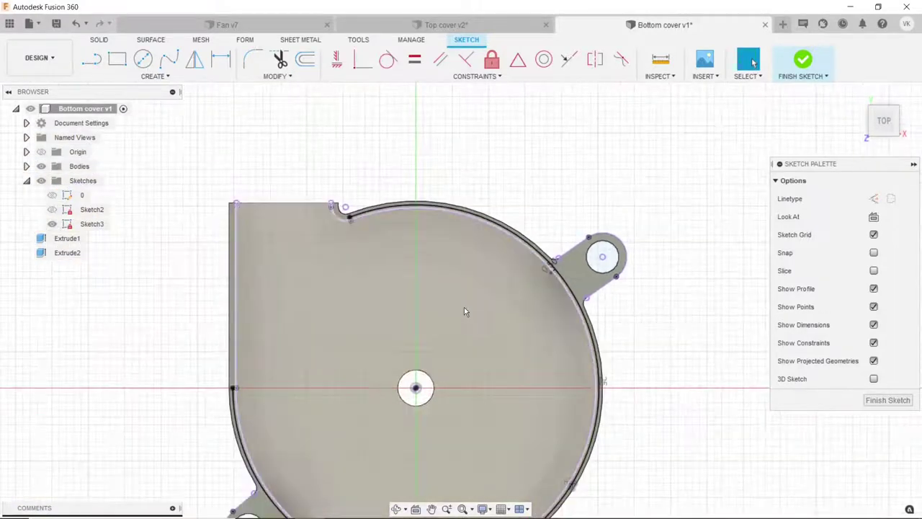
scroll(341, 205, up, 2)
scroll(341, 202, up, 3)
scroll(340, 201, up, 2)
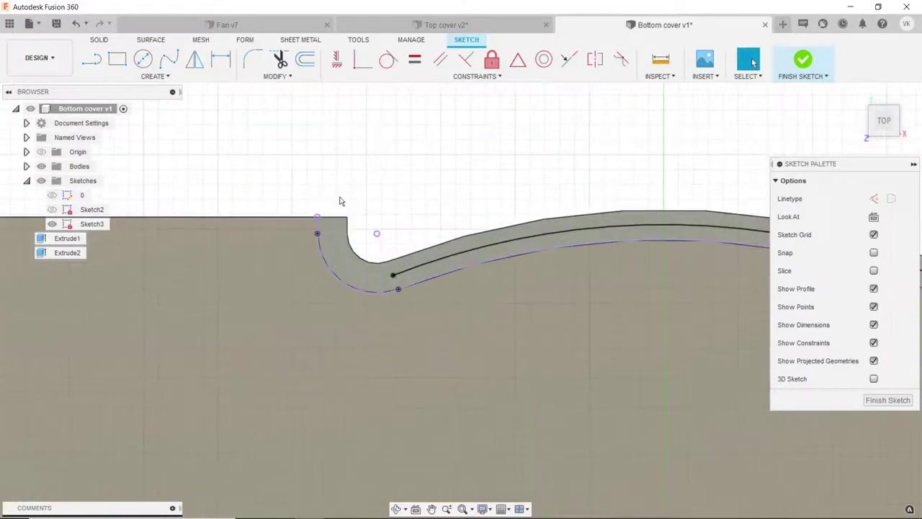
- Begin an offset of the notch arc and the short vertical line above it
click(305, 60)
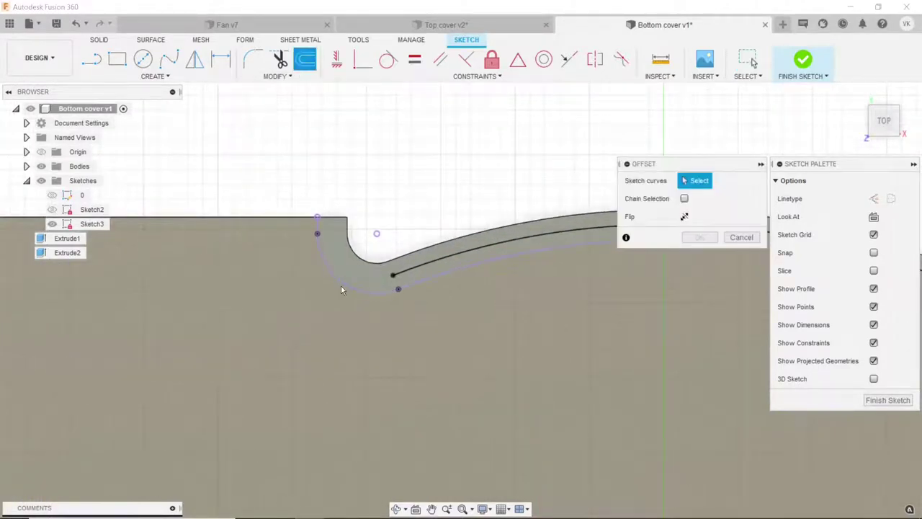
click(341, 284)
scroll(309, 232, up, 1)
click(323, 231)
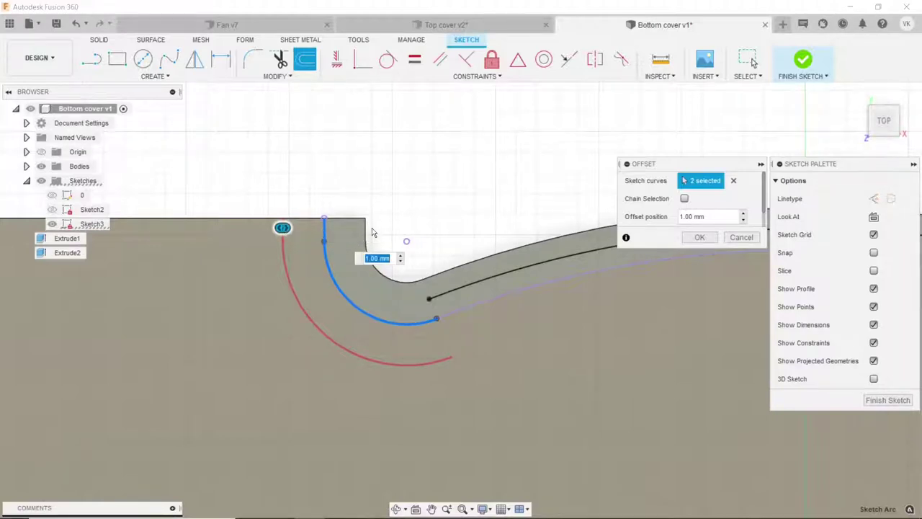
- Commit a -0.5 mm inward offset of the selected notch curves
scroll(372, 232, down, 2)
text(-5)
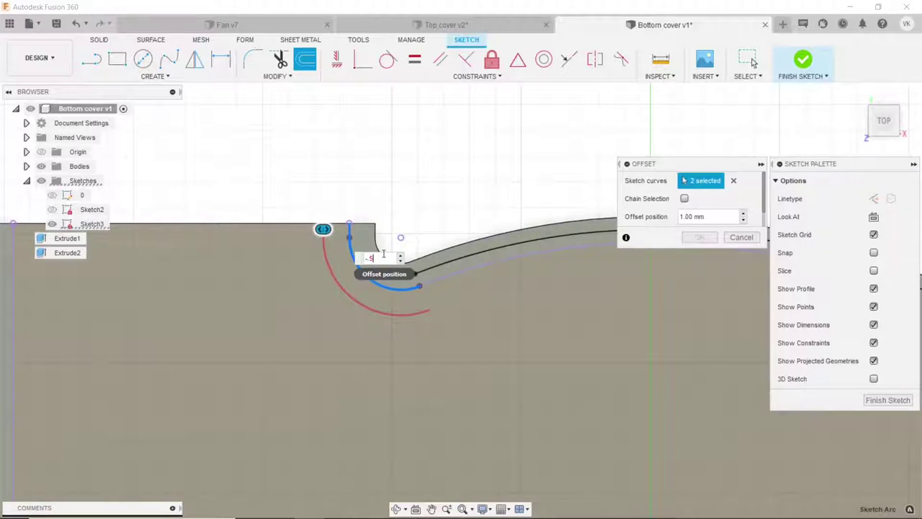
text(-.5)
key(Return)
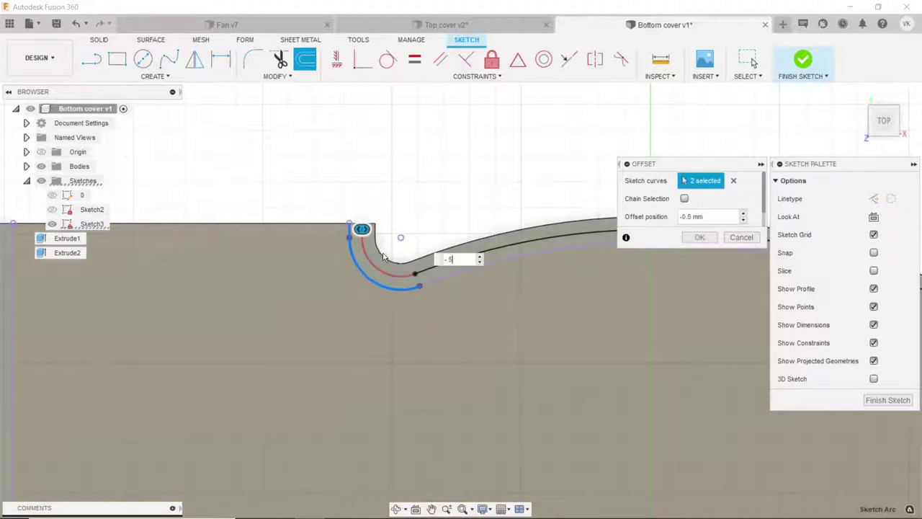
click(695, 238)
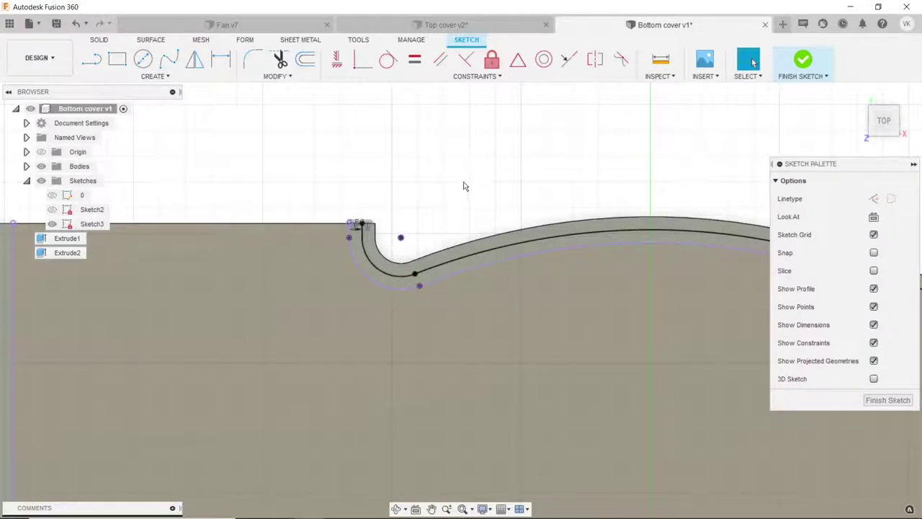
scroll(464, 186, down, 2)
scroll(464, 187, down, 1)
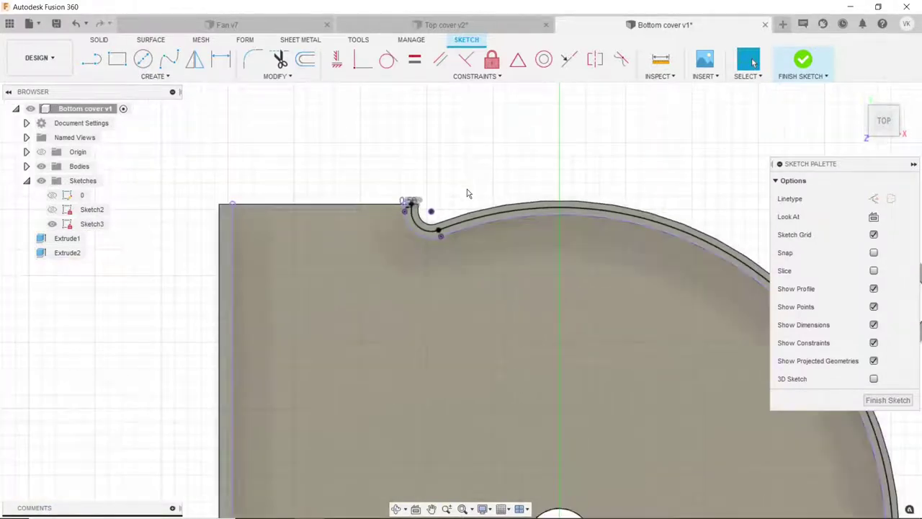
scroll(467, 191, down, 2)
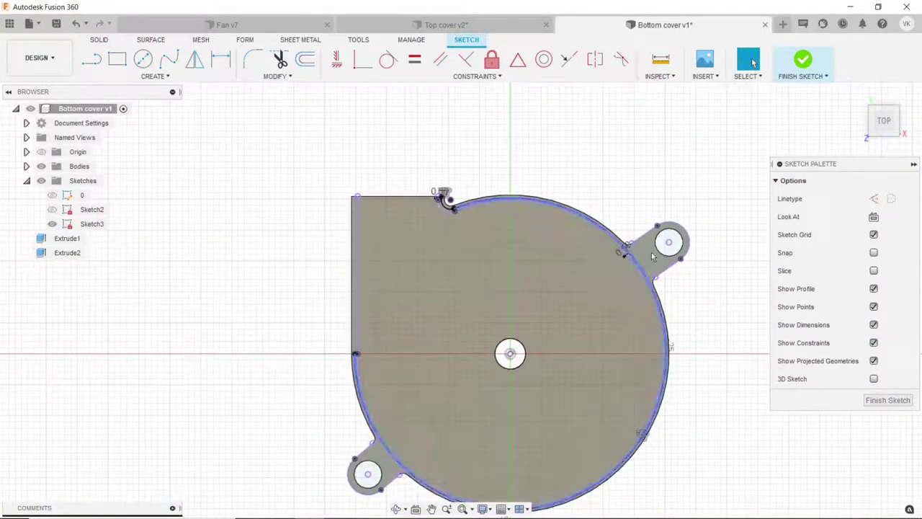
scroll(652, 256, up, 2)
scroll(648, 259, up, 2)
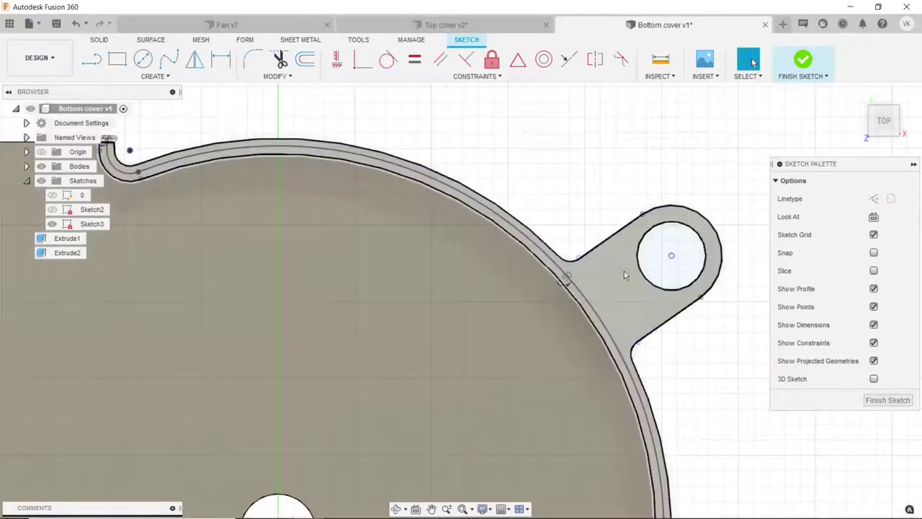
scroll(517, 251, down, 2)
scroll(301, 201, down, 2)
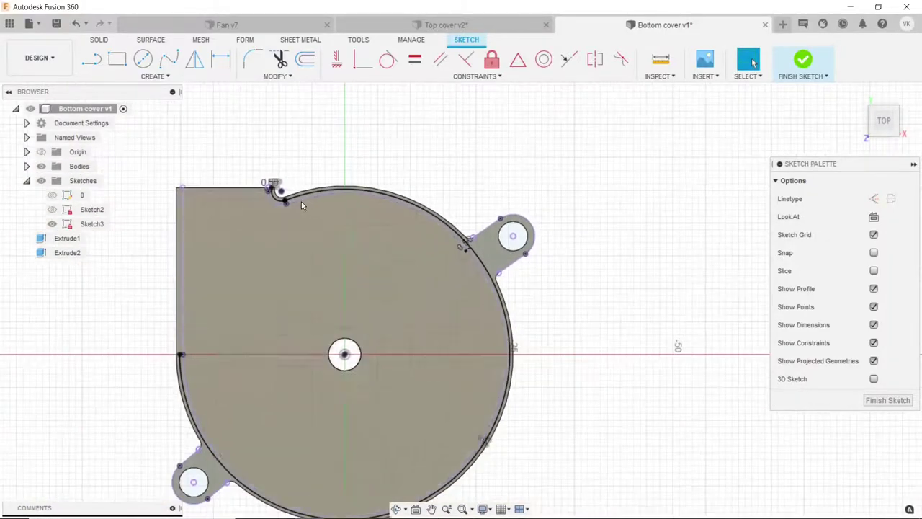
- Offset the cover's straight left vertical edge -0.5 mm inward with the O command
key(o)
scroll(102, 296, up, 3)
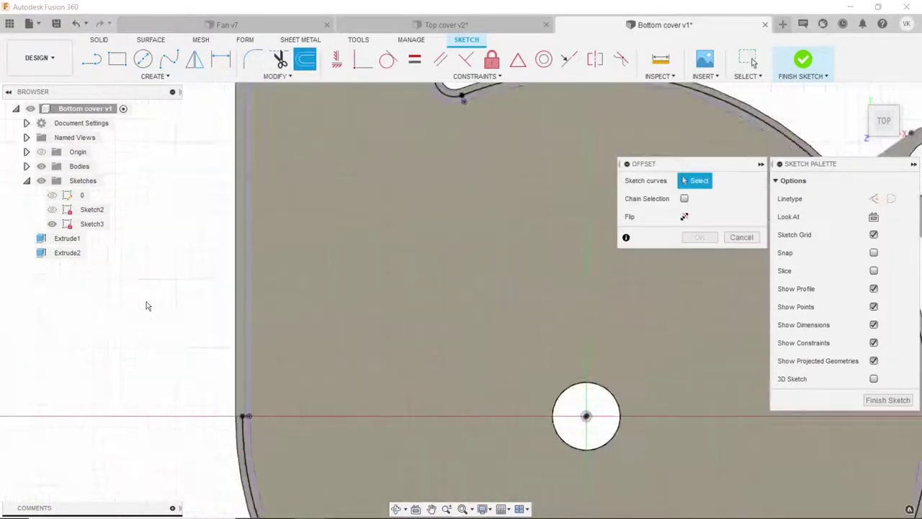
scroll(166, 302, up, 1)
click(274, 354)
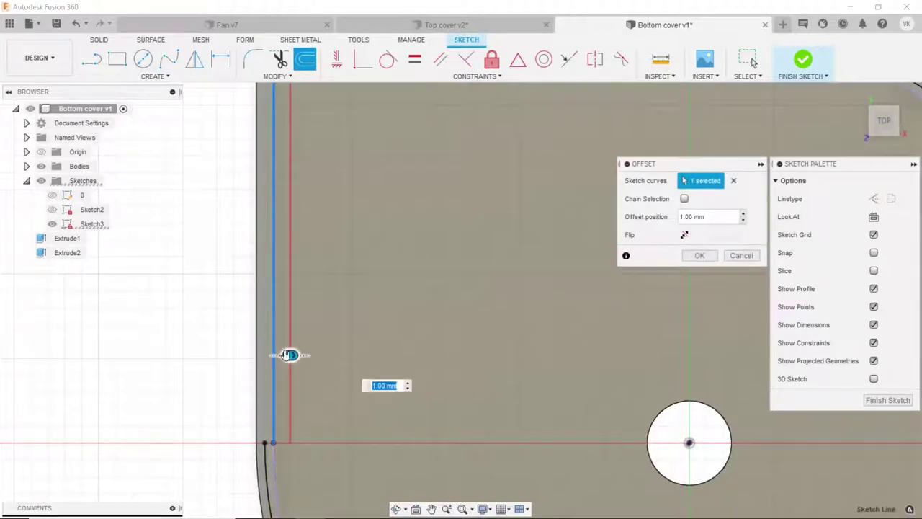
drag(289, 354, 265, 354)
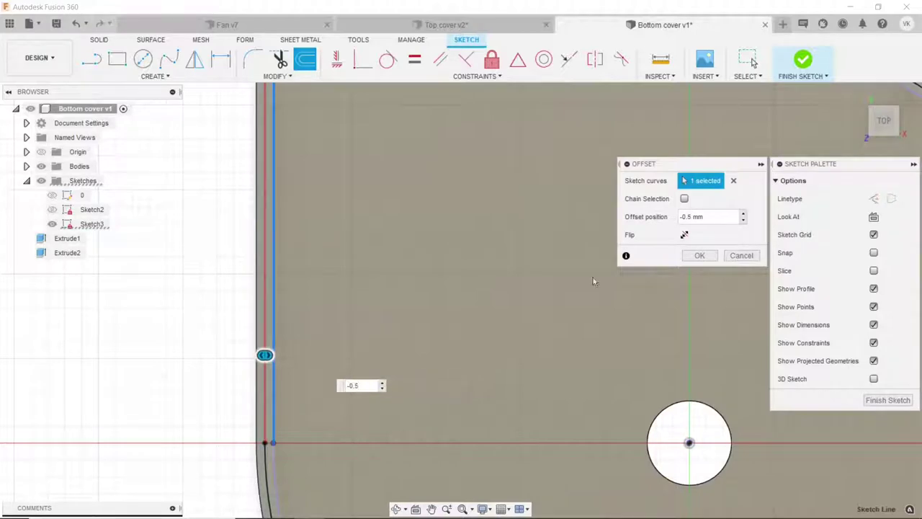
click(688, 260)
scroll(288, 269, down, 5)
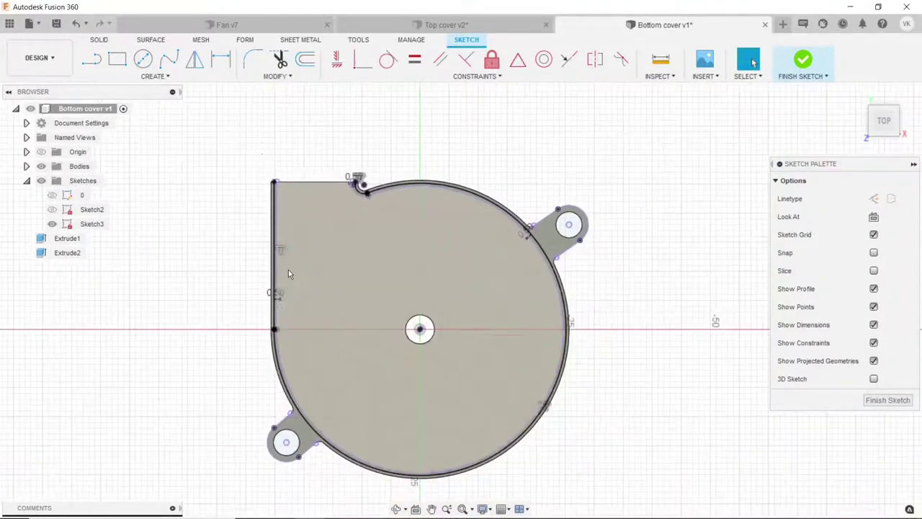
scroll(262, 150, up, 5)
scroll(282, 200, up, 3)
scroll(289, 204, down, 1)
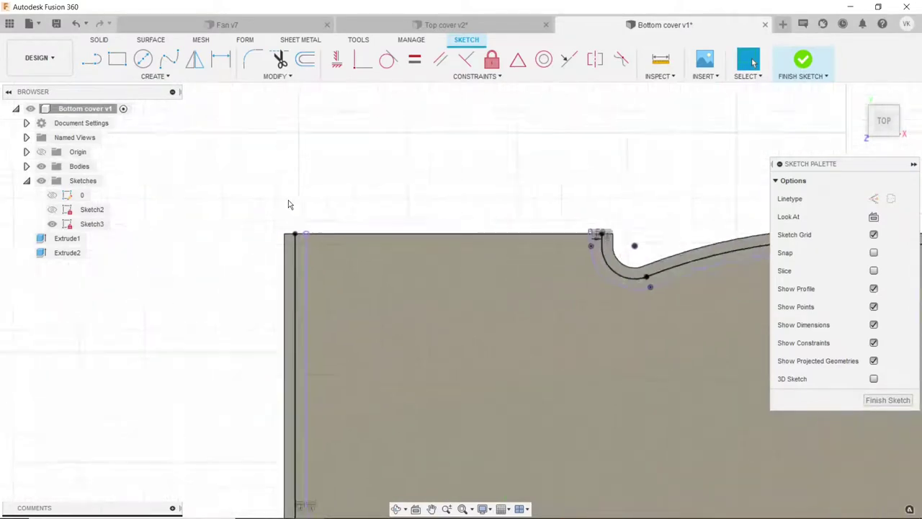
scroll(305, 204, down, 3)
scroll(303, 204, down, 2)
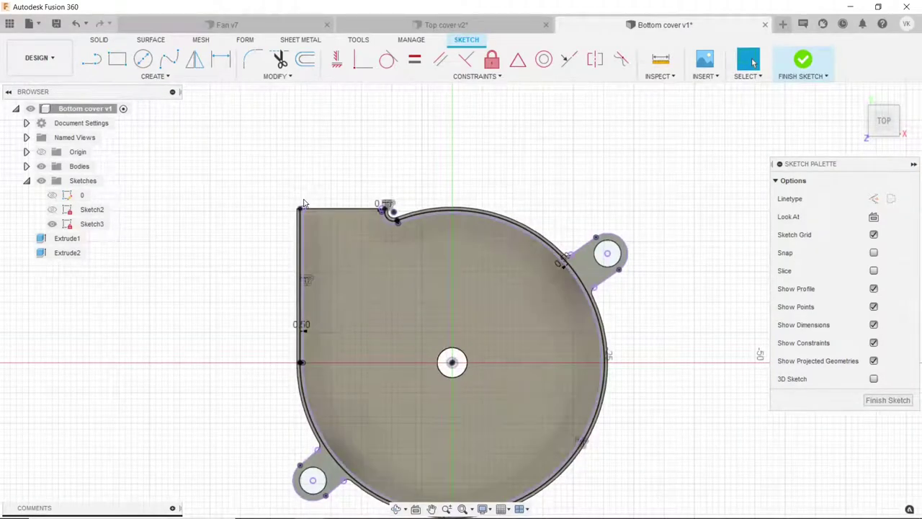
scroll(545, 231, up, 1)
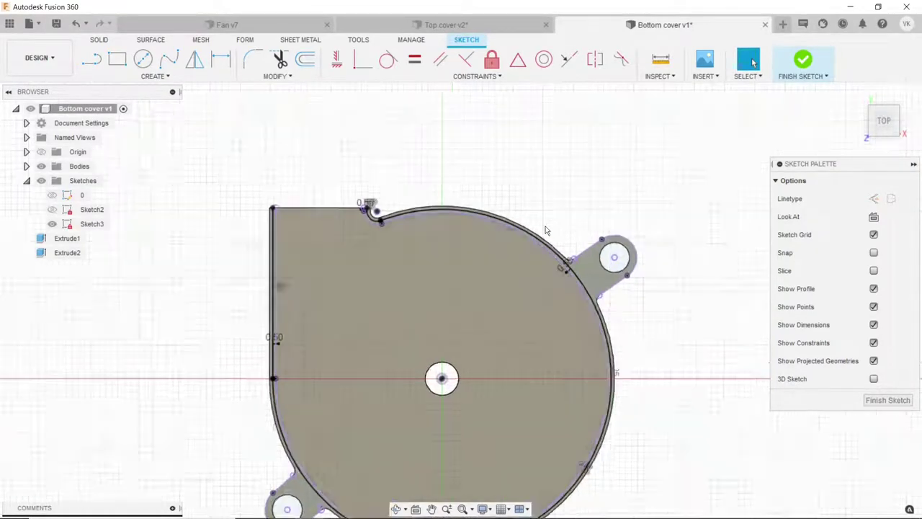
scroll(568, 237, up, 2)
scroll(598, 259, up, 2)
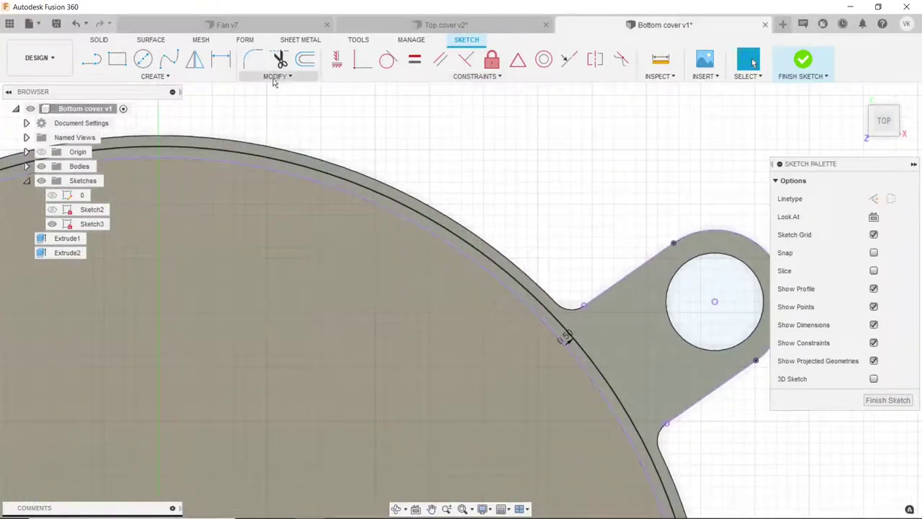
- Start Project and pick the cover's outer arc, adjacent outline edges and the lug's small fillet
click(163, 76)
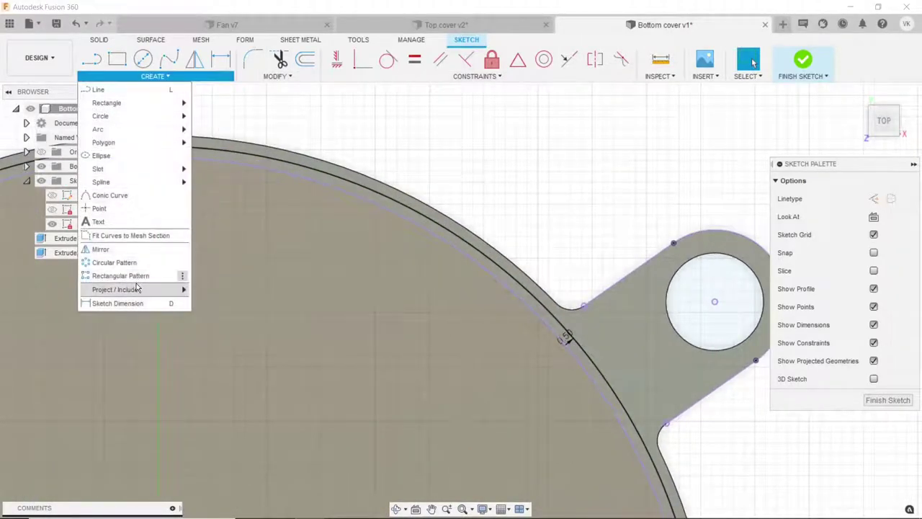
click(211, 289)
click(438, 244)
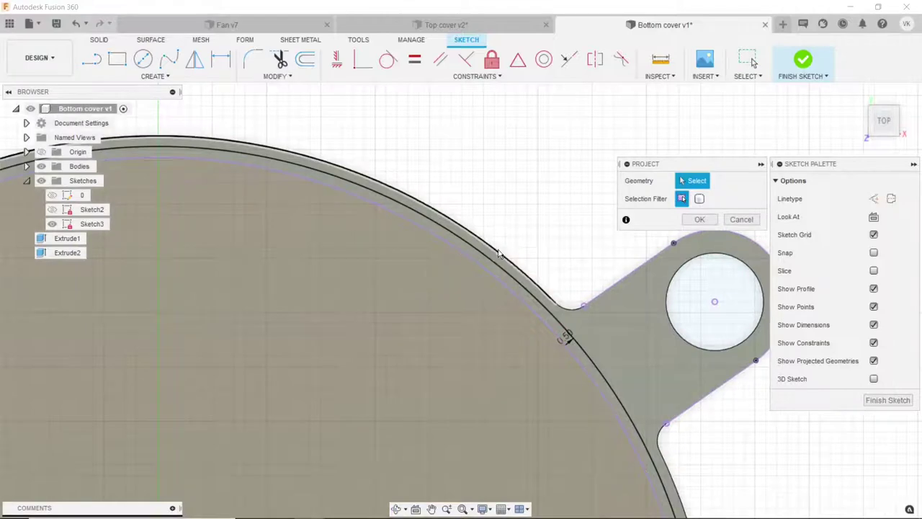
click(502, 257)
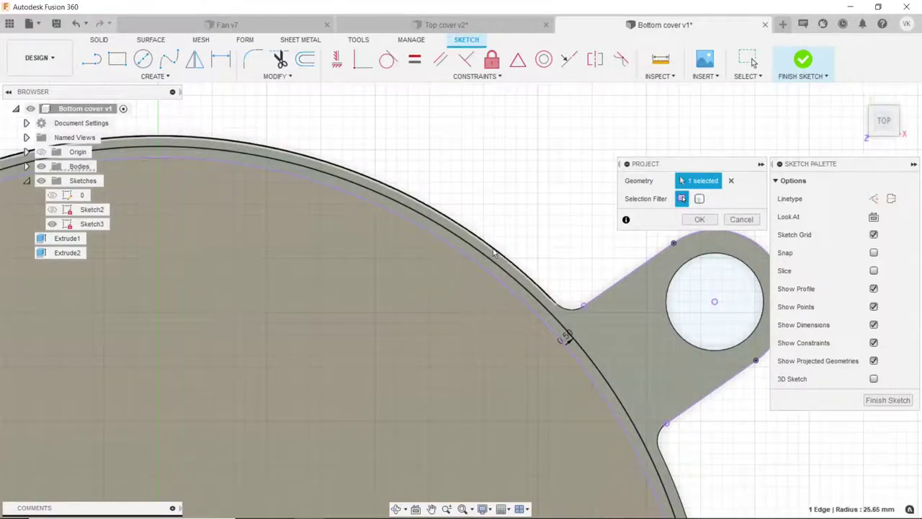
click(567, 310)
scroll(567, 311, down, 2)
scroll(577, 314, down, 2)
scroll(578, 314, up, 5)
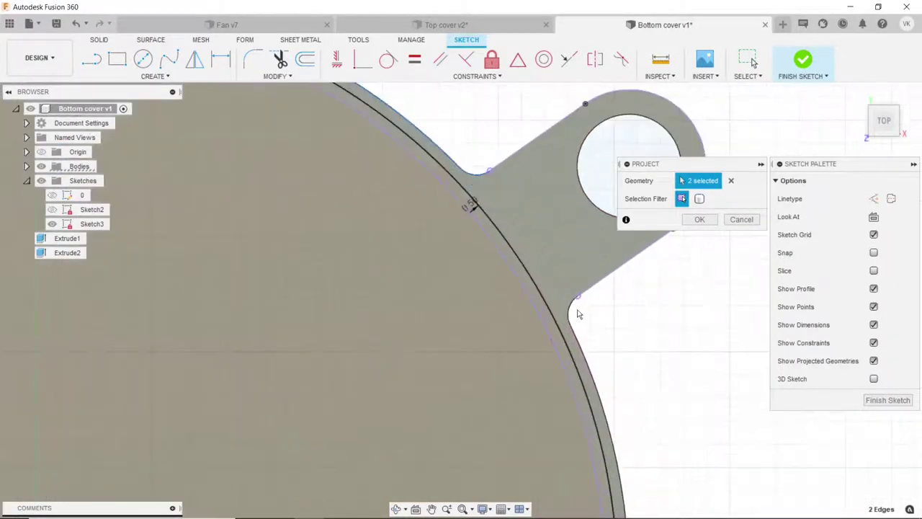
click(578, 314)
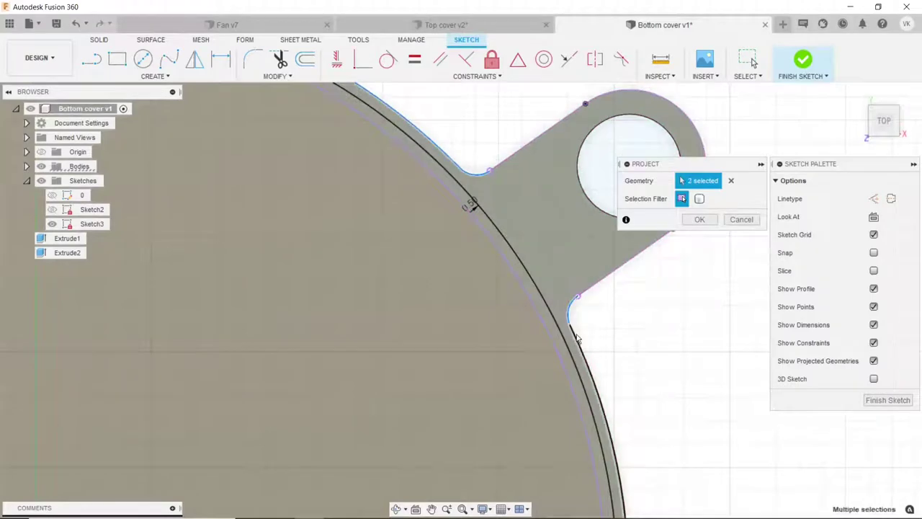
click(576, 338)
scroll(577, 339, down, 5)
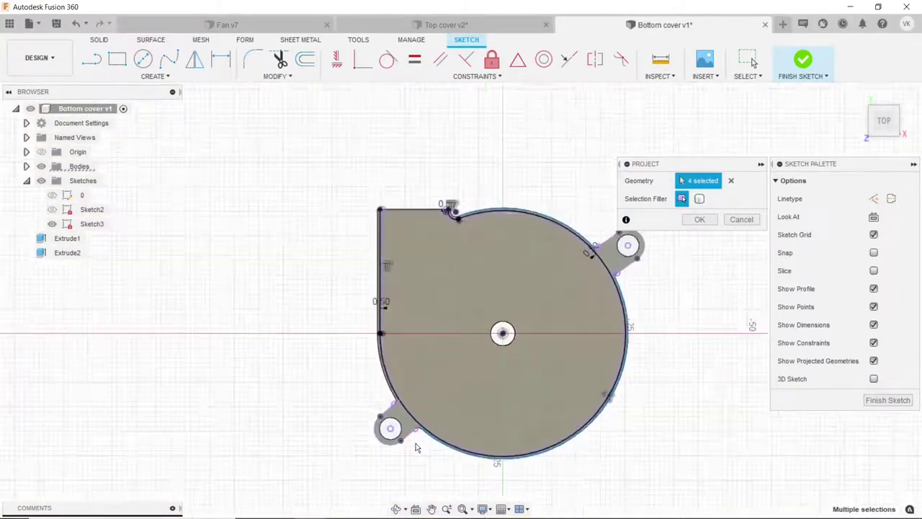
scroll(416, 439, up, 2)
scroll(416, 435, up, 3)
- Add the lower-left lug edge, its neighbouring arc and the straight left edge, then confirm
click(357, 301)
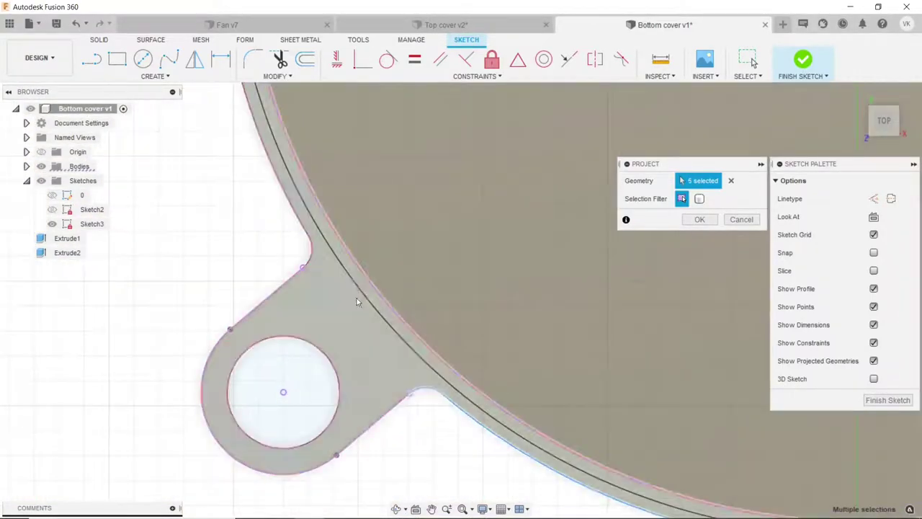
click(302, 296)
click(306, 239)
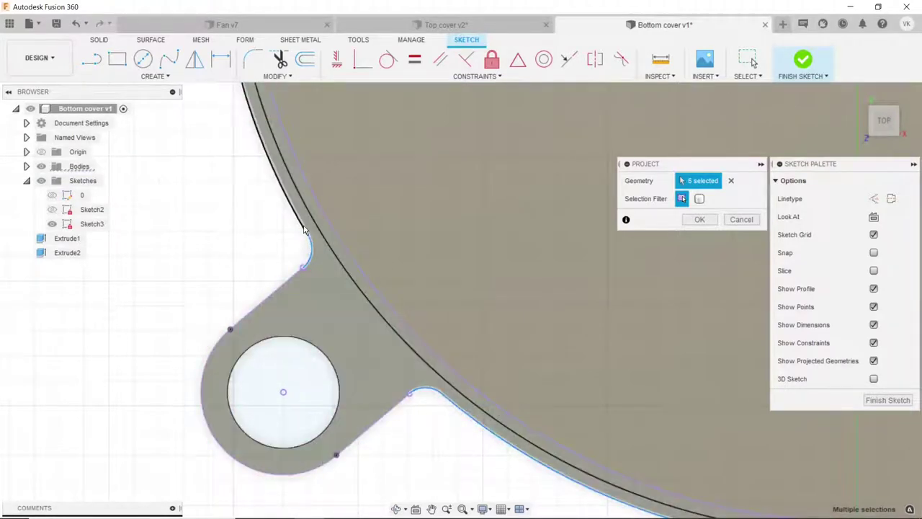
scroll(373, 310, down, 2)
scroll(373, 310, down, 3)
scroll(375, 317, down, 2)
scroll(374, 317, up, 2)
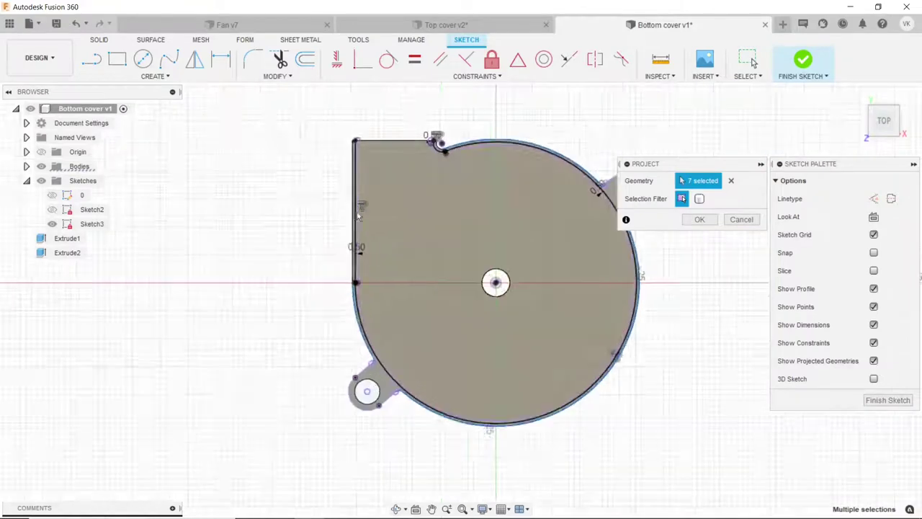
scroll(350, 258, up, 6)
click(333, 283)
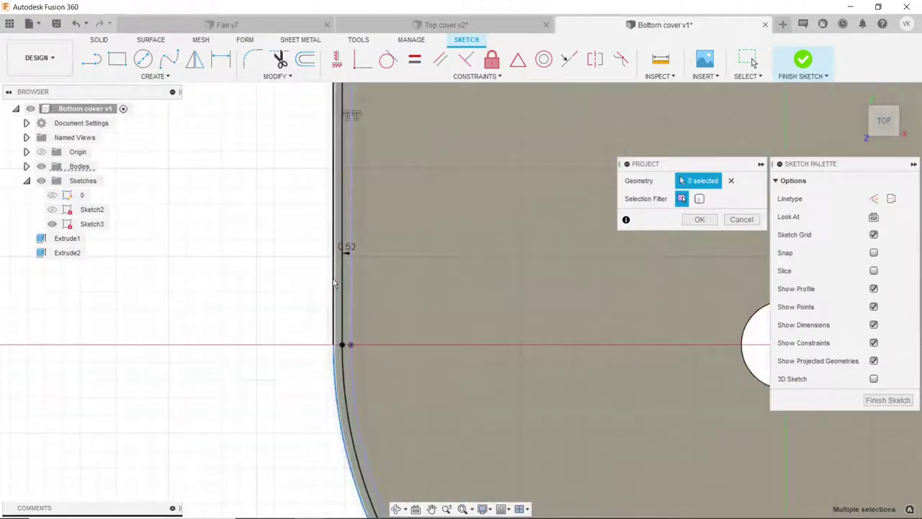
scroll(333, 279, down, 2)
scroll(422, 315, down, 3)
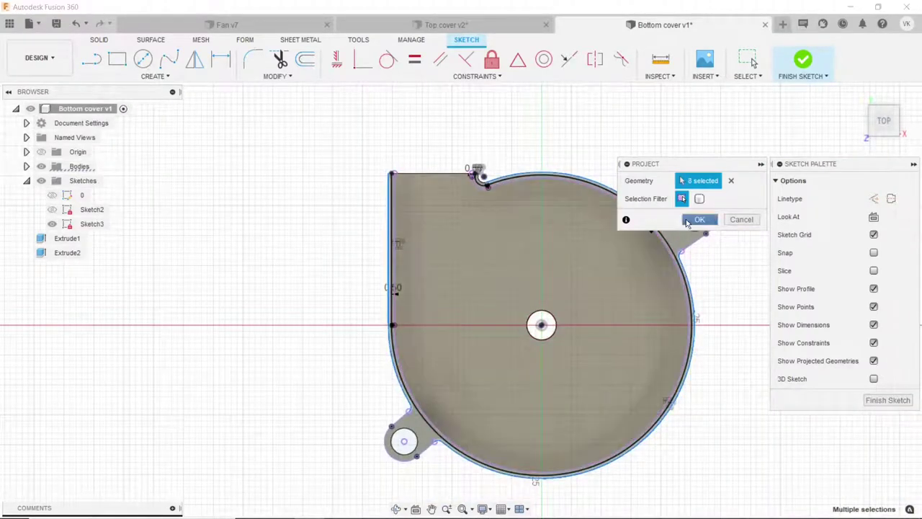
click(696, 219)
scroll(482, 177, up, 3)
scroll(468, 173, up, 2)
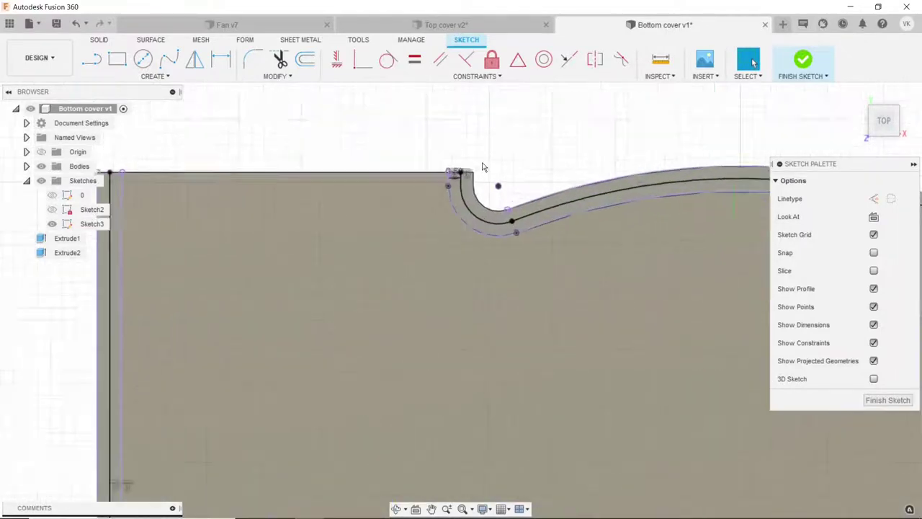
- Project the notch's vertical wall edge and inner arc into the sketch
click(91, 59)
scroll(478, 186, up, 1)
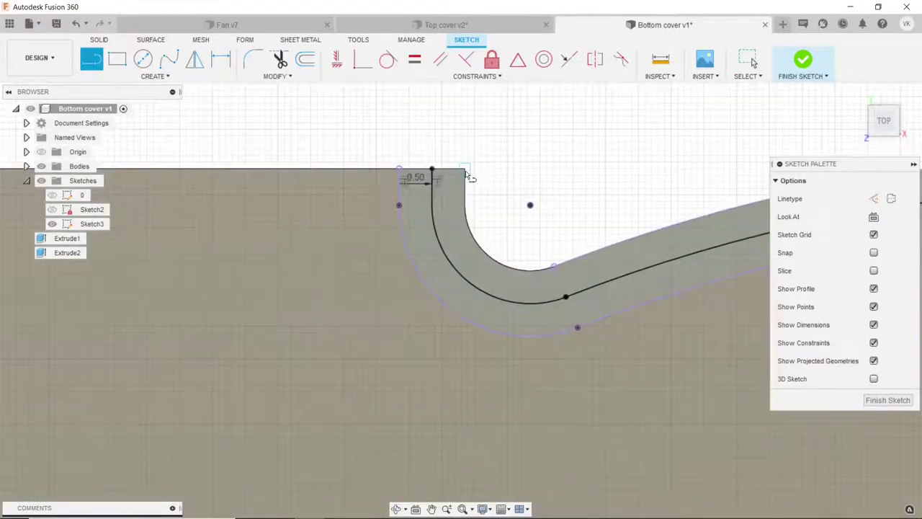
click(465, 168)
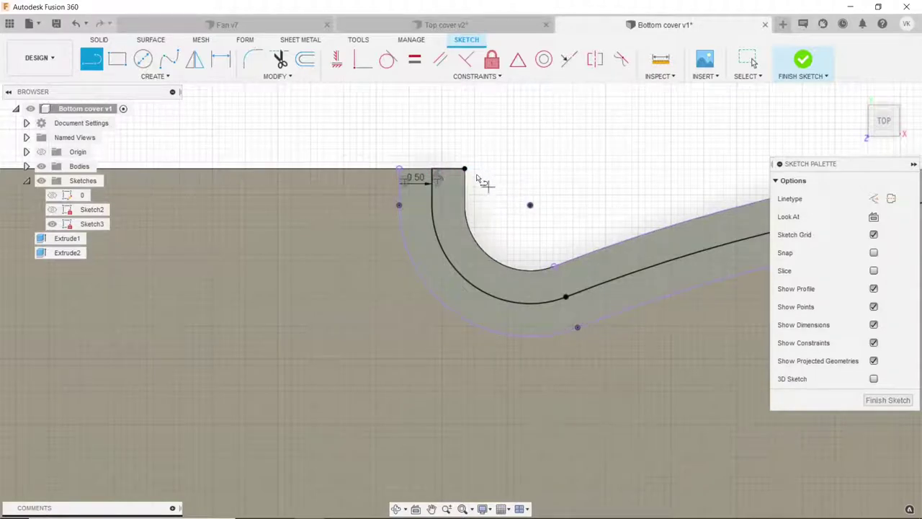
click(166, 76)
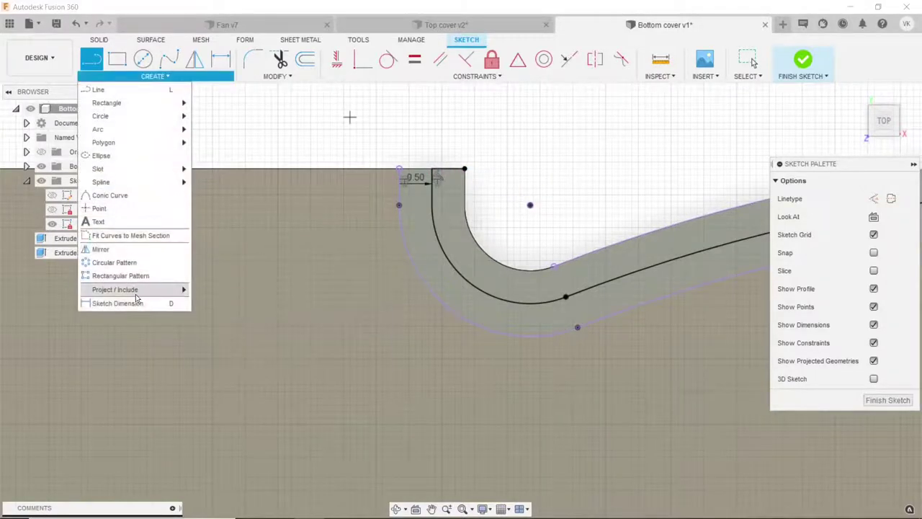
mouse_move(115, 290)
click(216, 290)
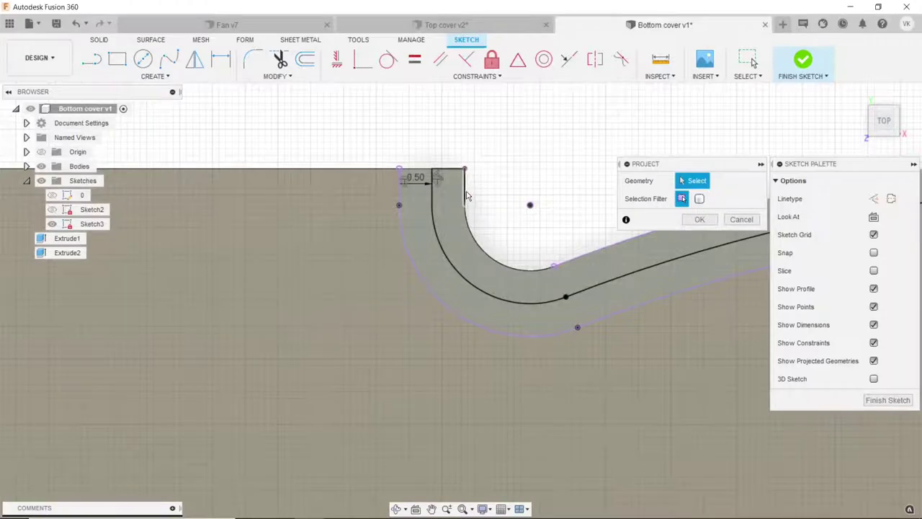
click(466, 196)
click(468, 230)
click(696, 219)
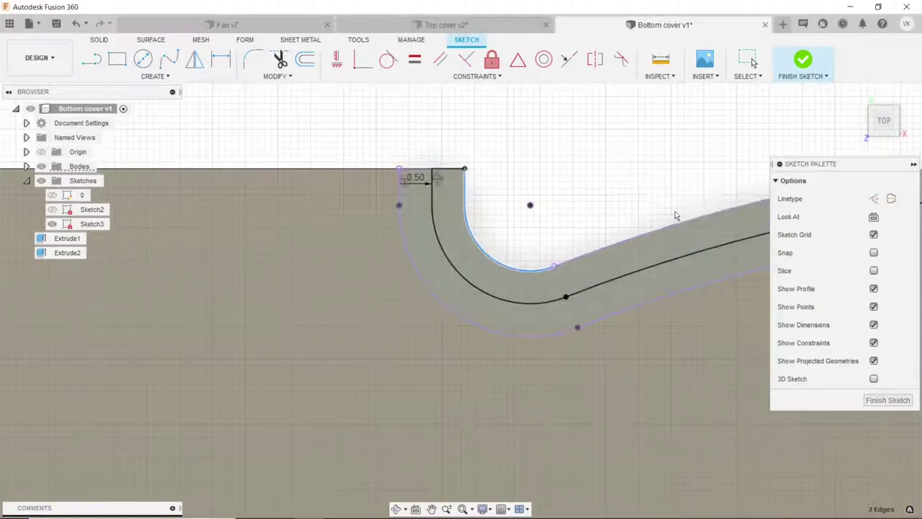
scroll(562, 193, down, 5)
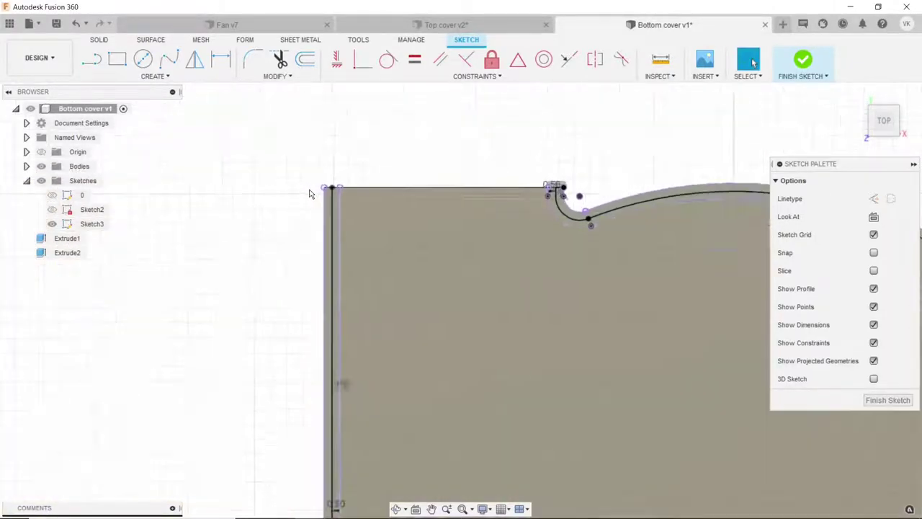
- Begin a line at the top of the vertical edge, then cancel it
click(92, 59)
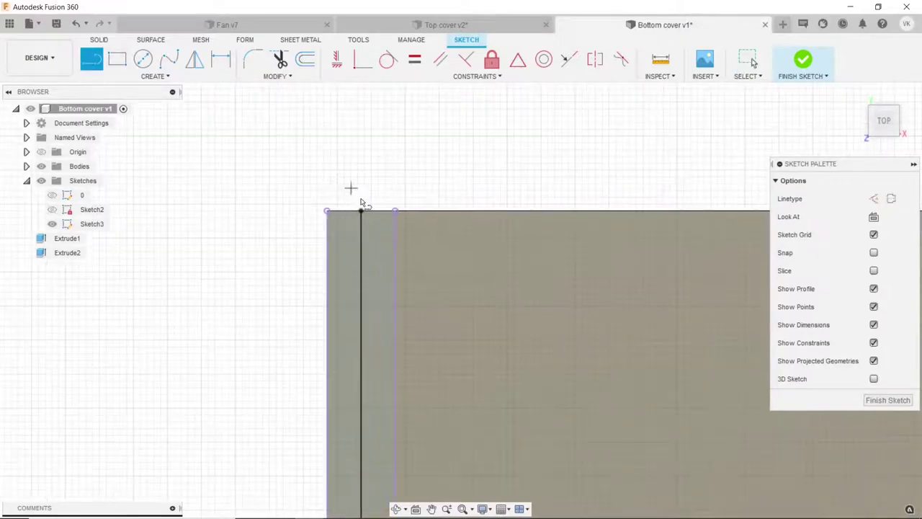
click(362, 212)
key(Escape)
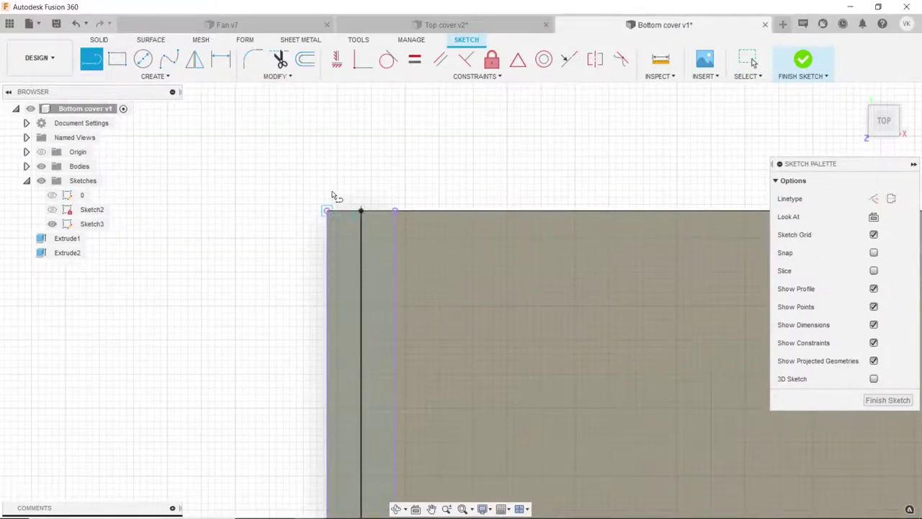
scroll(331, 209, down, 2)
scroll(335, 202, down, 2)
scroll(338, 191, down, 2)
scroll(342, 188, down, 2)
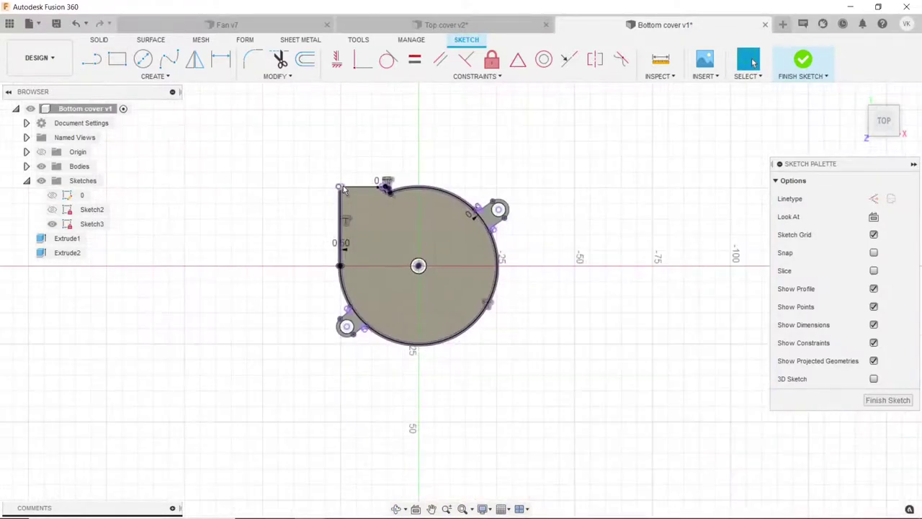
- Finish the sketch and extrude the thin rim profile as a -1 mm cut
click(112, 40)
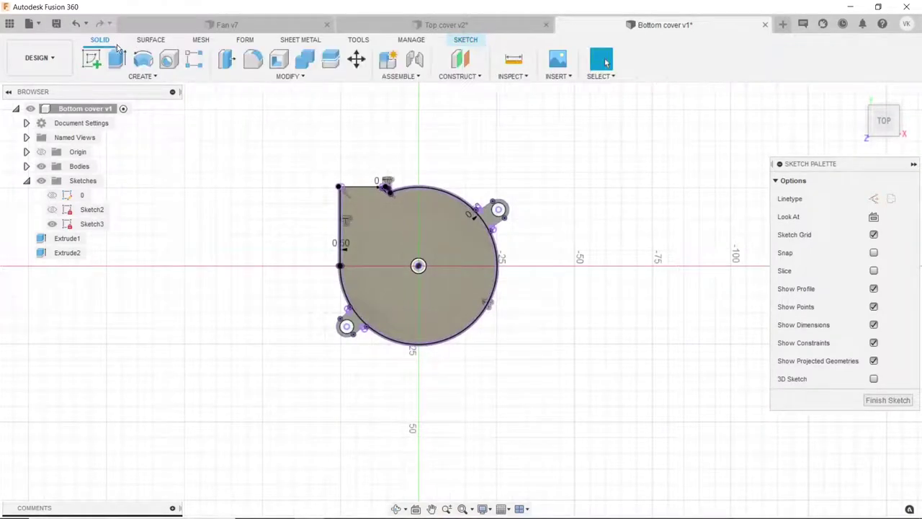
click(118, 59)
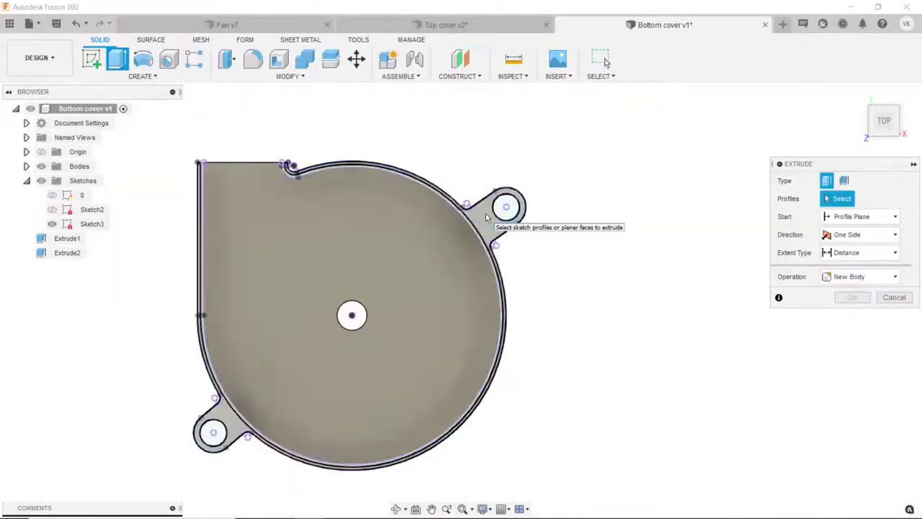
click(485, 213)
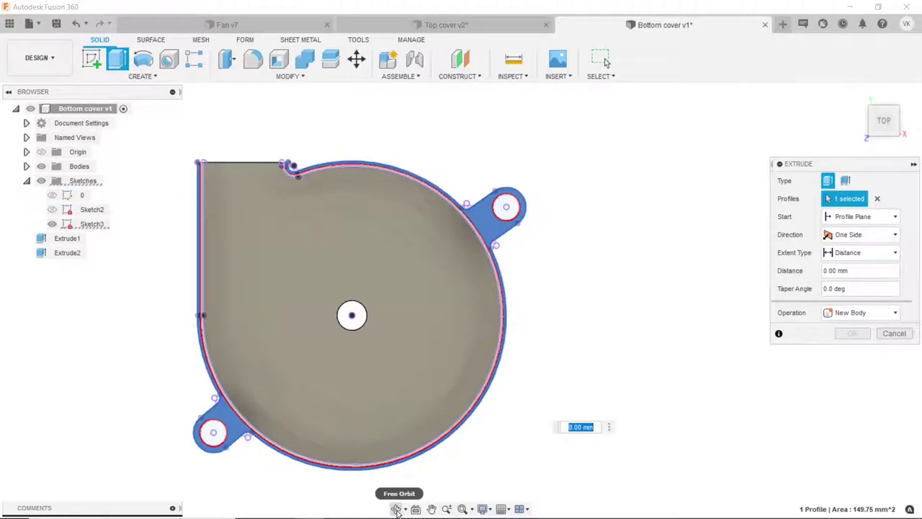
scroll(410, 372, down, 3)
drag(415, 410, 408, 465)
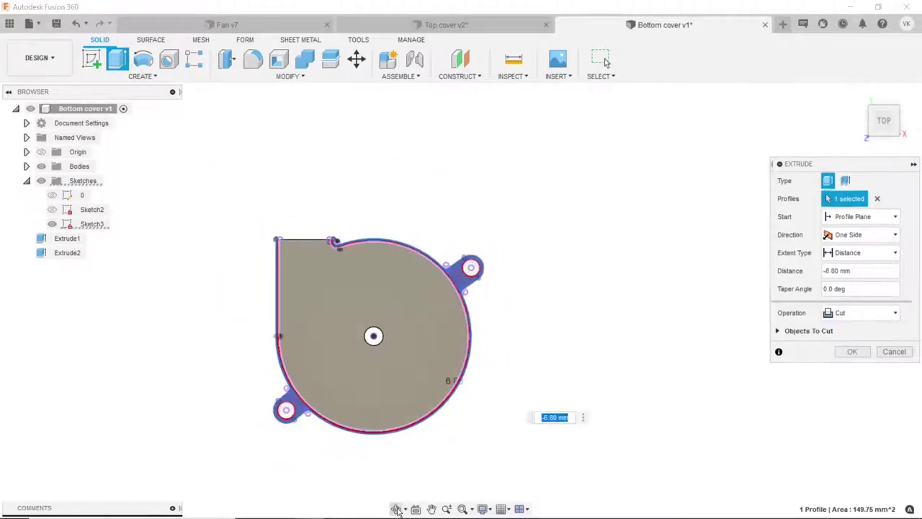
click(398, 508)
drag(422, 377, 455, 424)
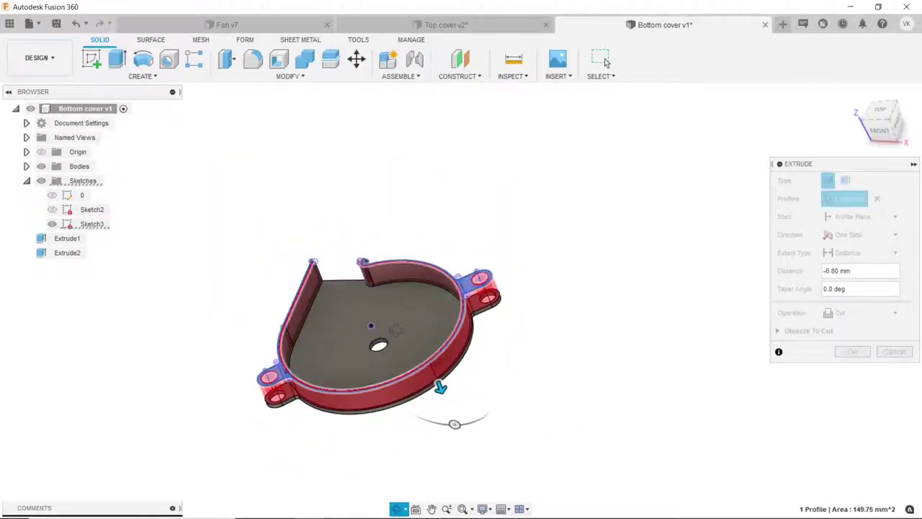
key(Escape)
scroll(474, 291, up, 3)
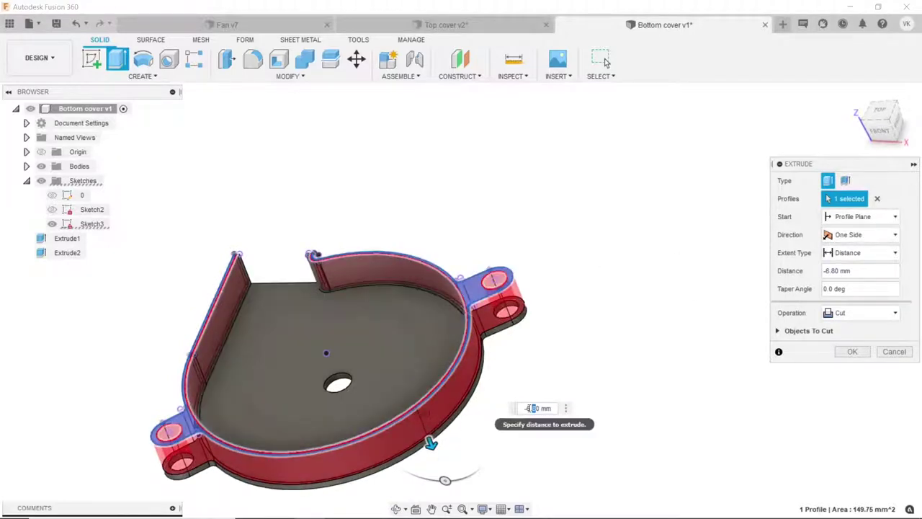
click(530, 408)
text(-1)
key(Return)
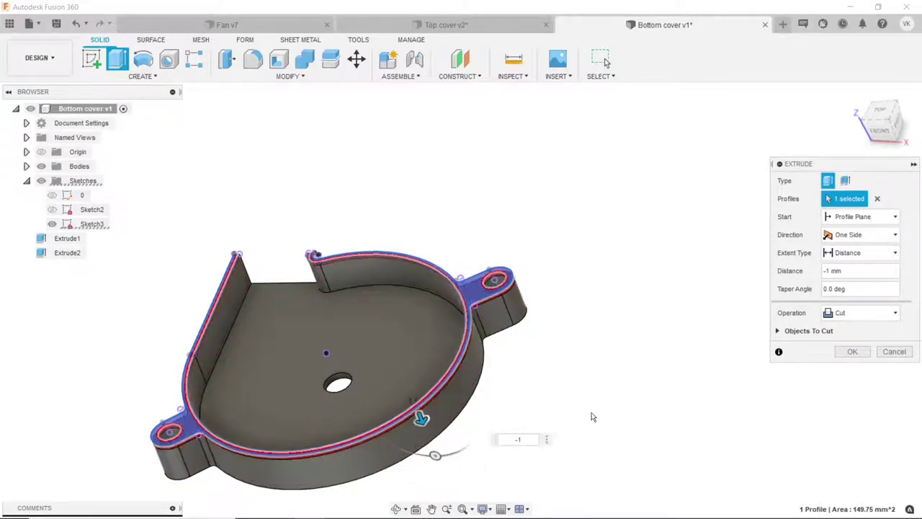
click(851, 353)
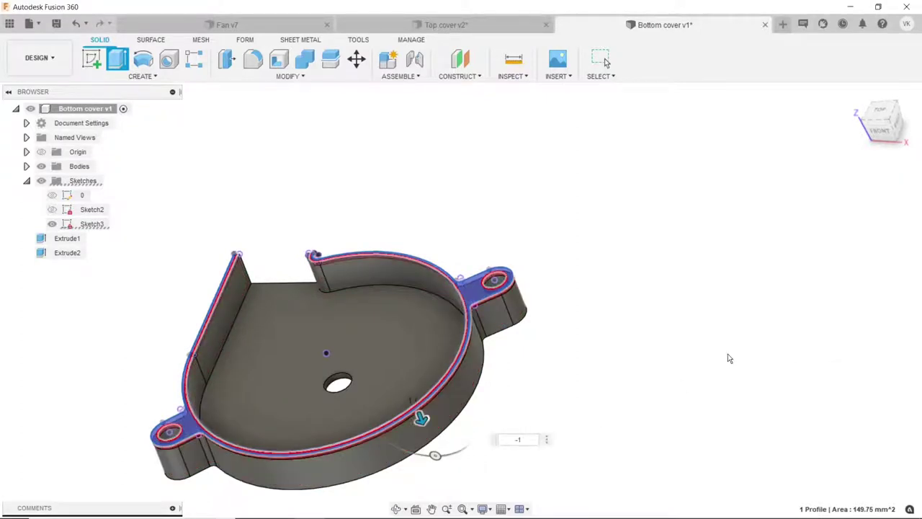
- Orbit the part to inspect the new rim cut from above
scroll(472, 289, down, 4)
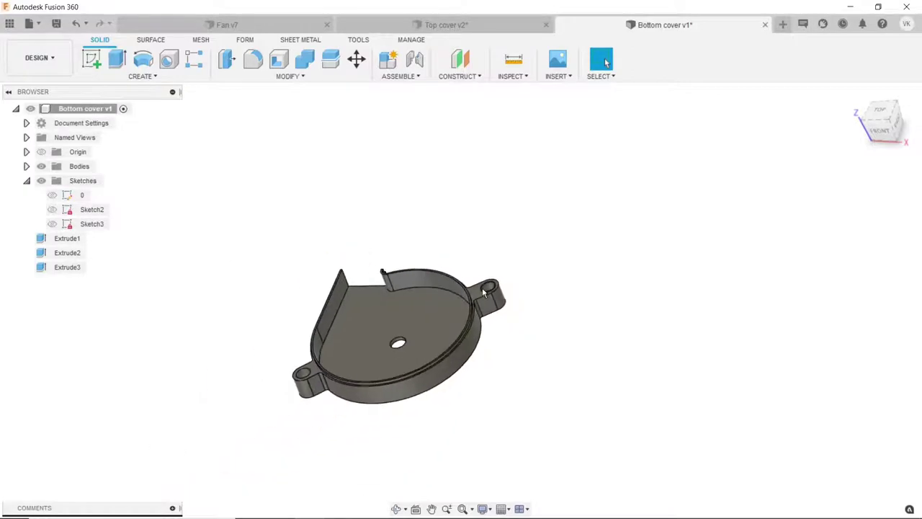
shift+middle_drag(472, 290, 375, 384)
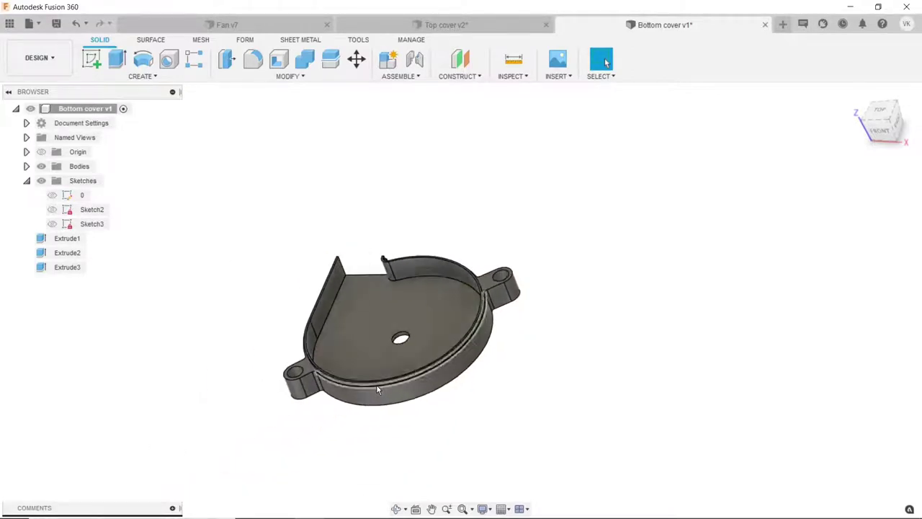
click(343, 373)
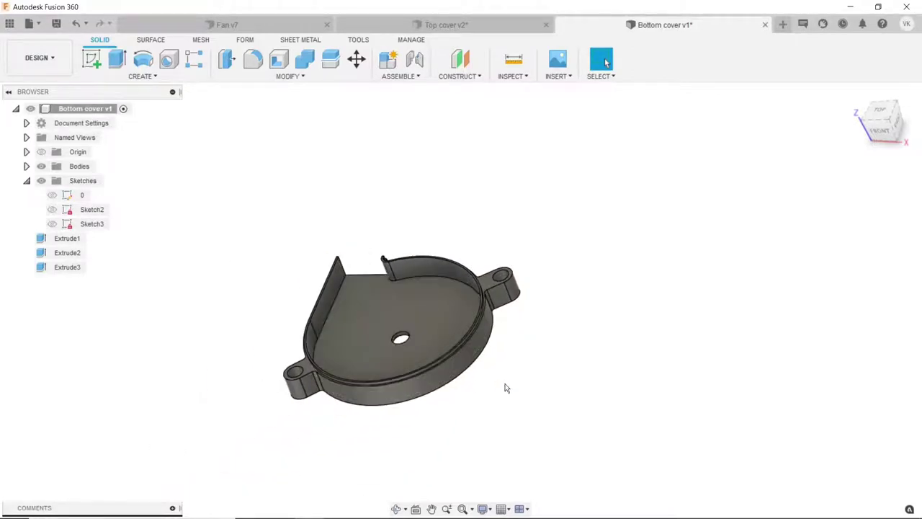
shift+middle_drag(542, 376, 505, 401)
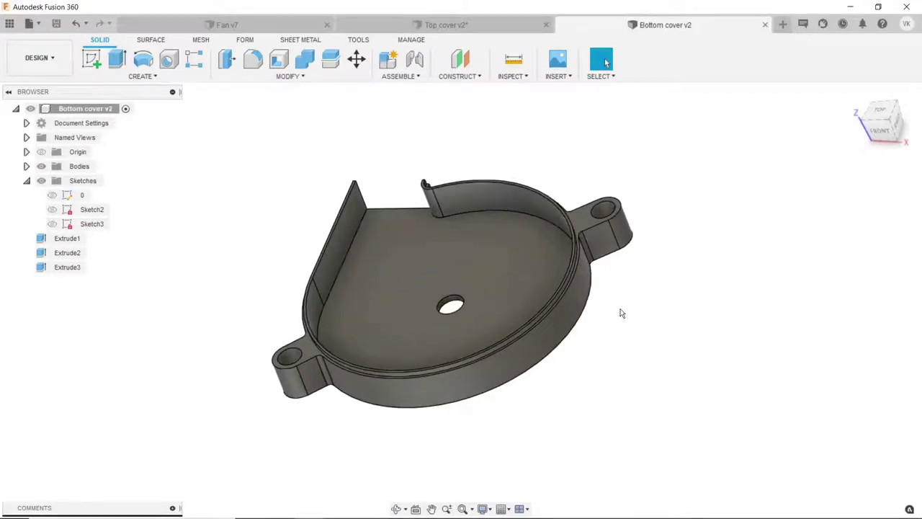
scroll(585, 233, up, 3)
- Start a new sketch on the top rim face and draw a circle centred on the upper-right lug hole
click(589, 233)
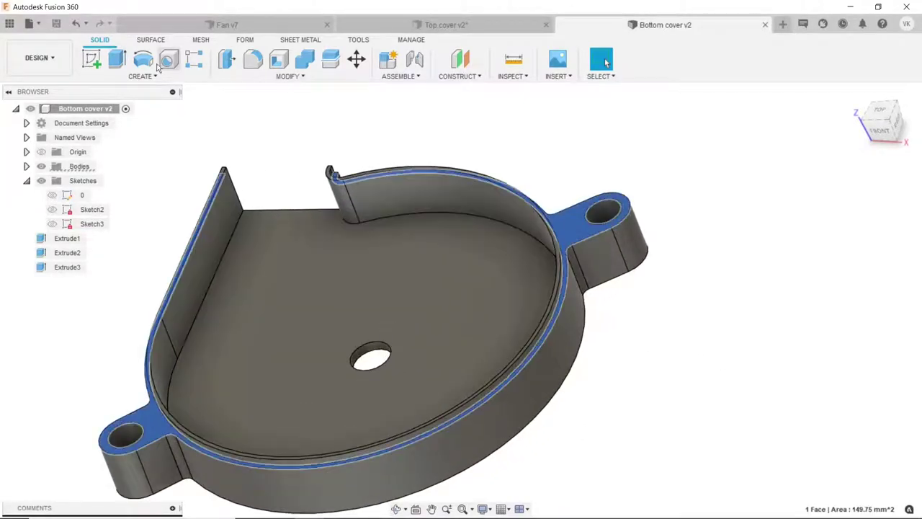
click(92, 58)
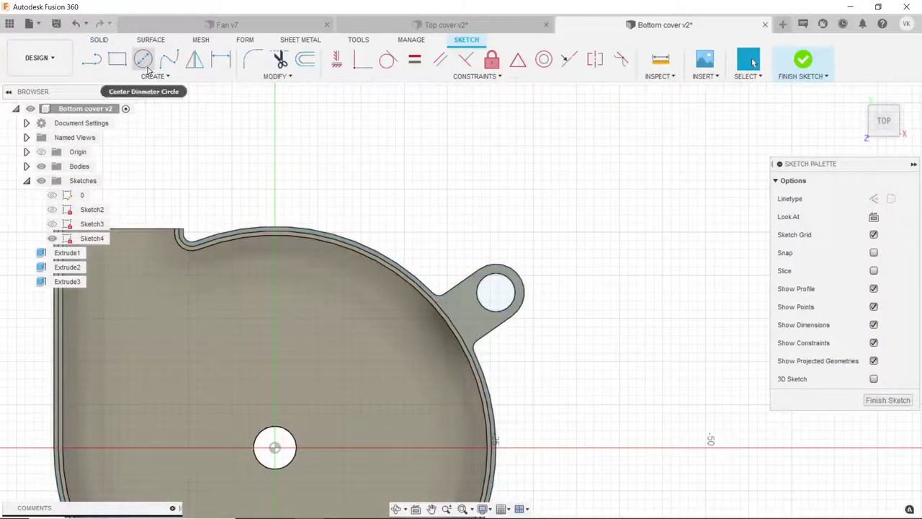
click(144, 59)
scroll(544, 306, up, 3)
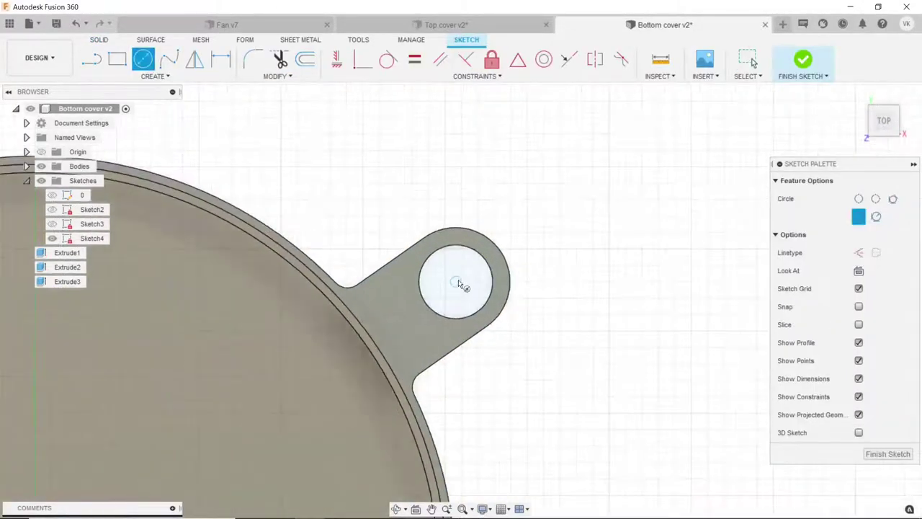
click(455, 282)
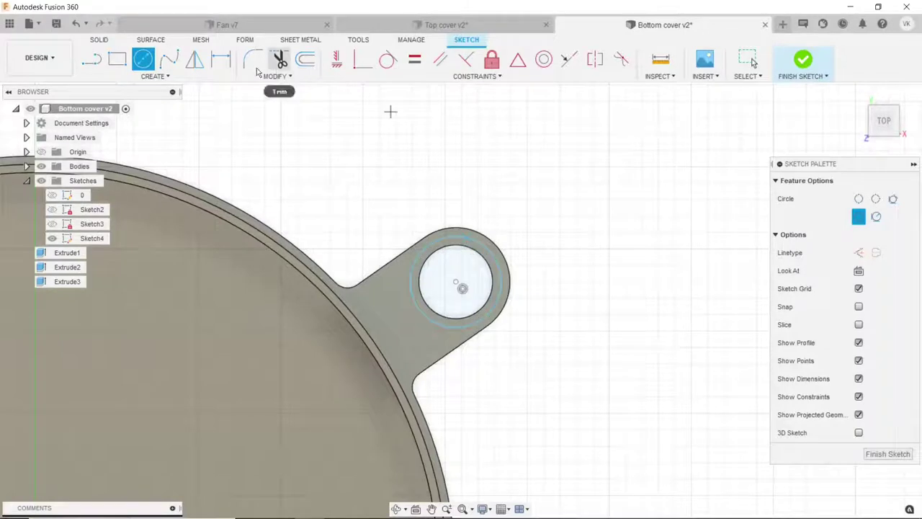
- Dimension the new circle to a 5.65 mm diameter
click(220, 60)
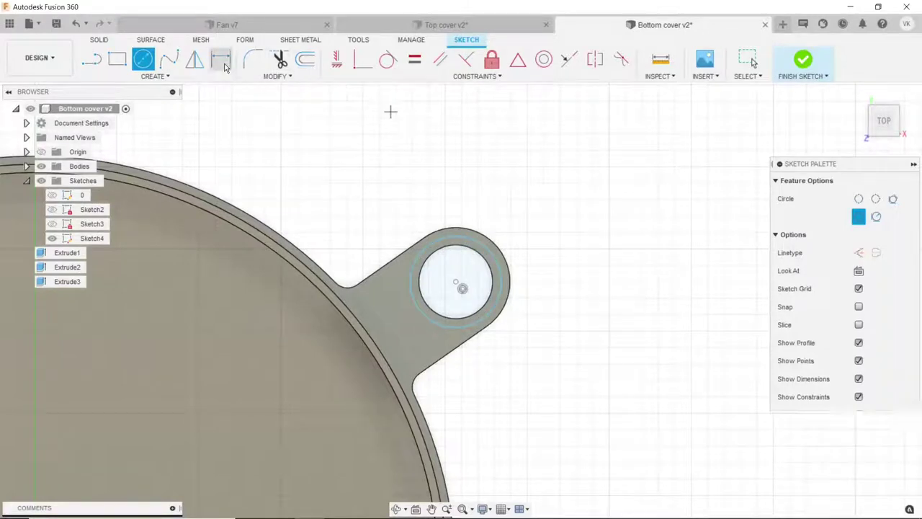
click(480, 249)
key(Escape)
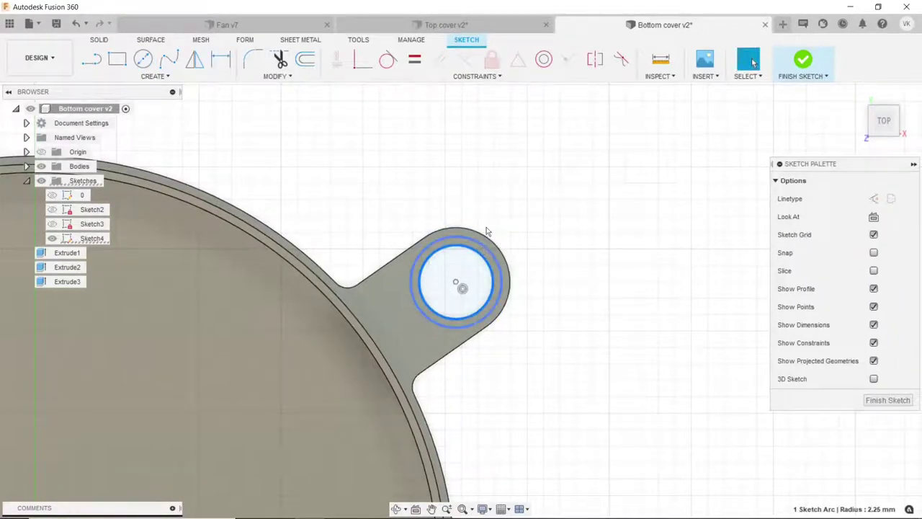
key(Escape)
click(511, 256)
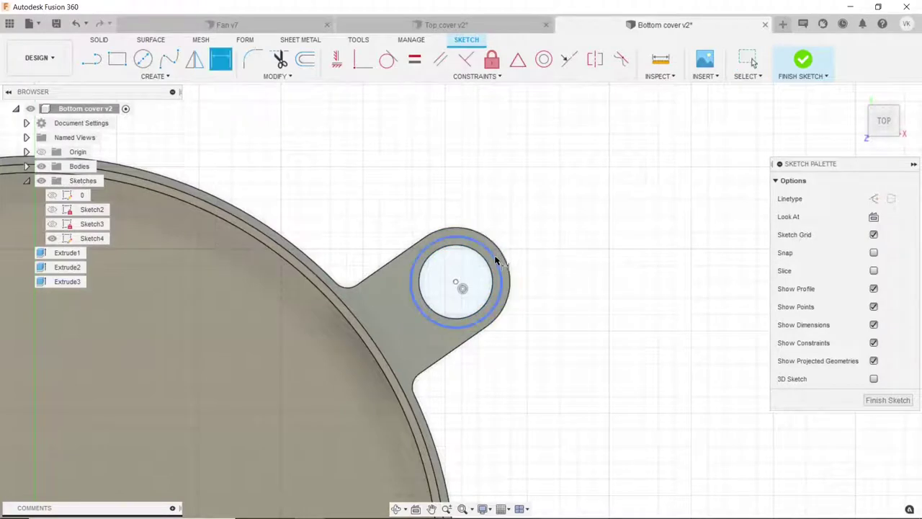
click(521, 246)
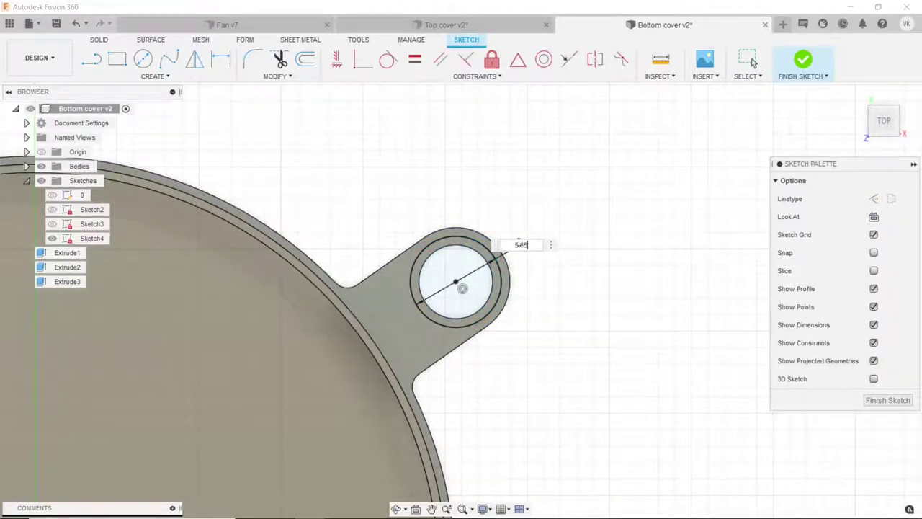
key(Return)
scroll(519, 244, down, 1)
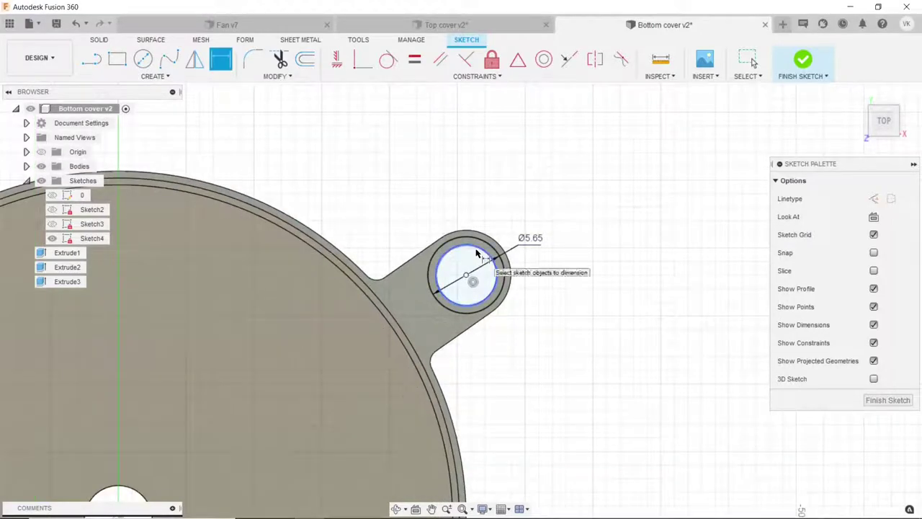
scroll(479, 260, down, 1)
key(Escape)
- Select the lug hole circle, starting and then cancelling a Project command
click(479, 252)
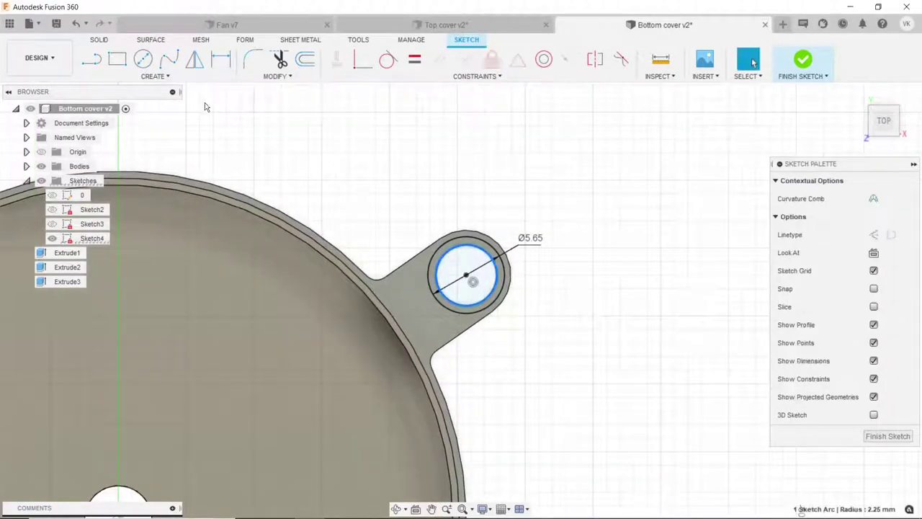
click(155, 75)
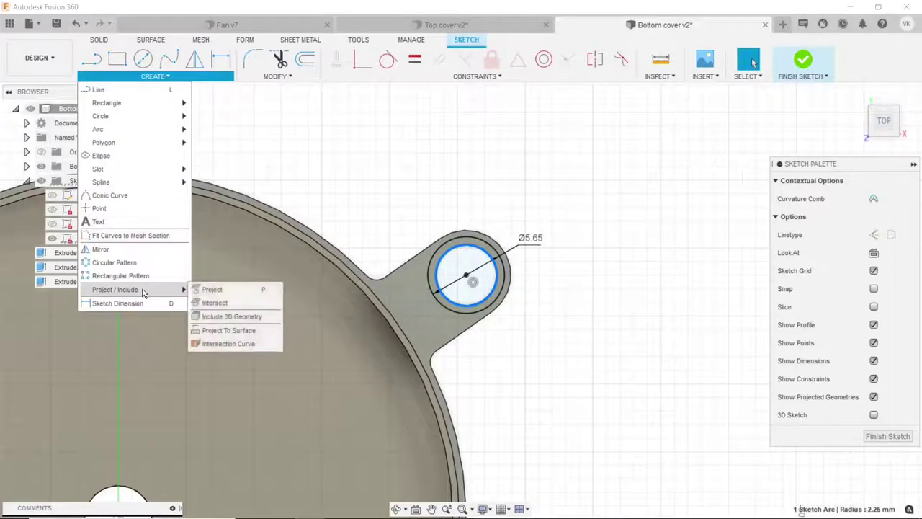
click(213, 289)
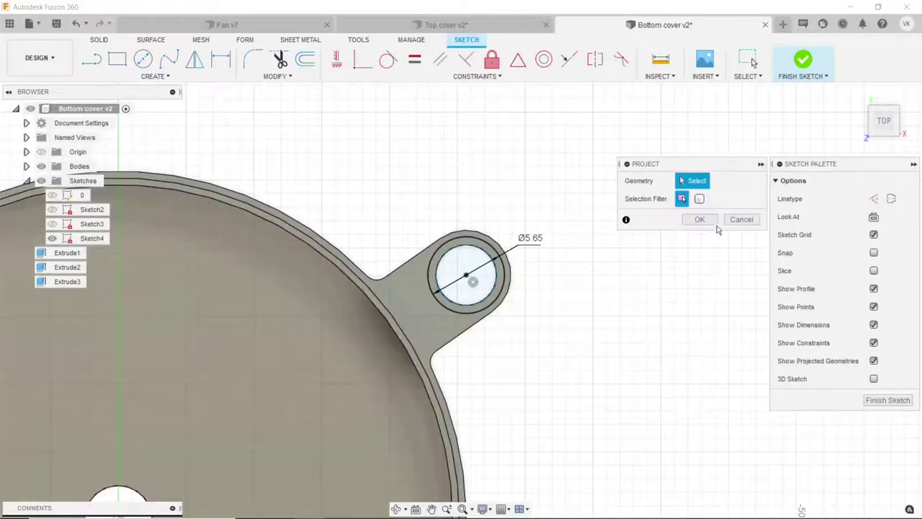
key(Escape)
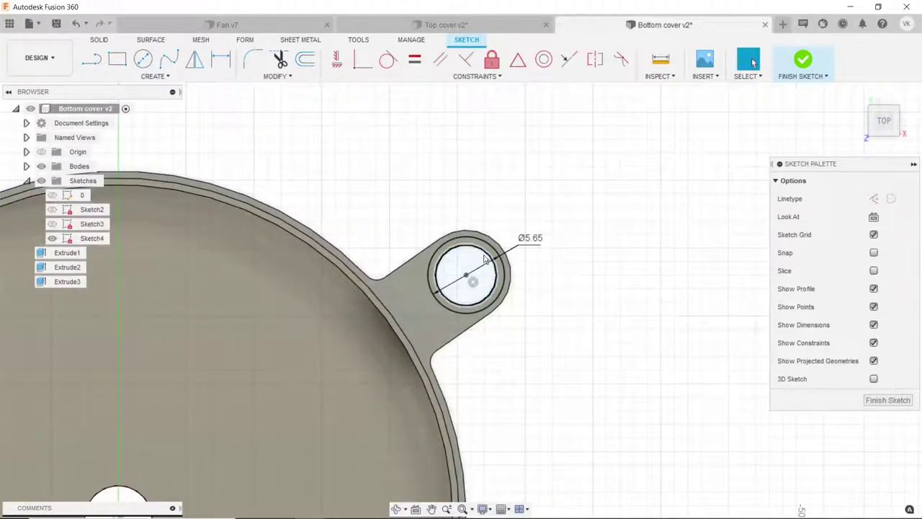
click(487, 258)
scroll(503, 166, down, 5)
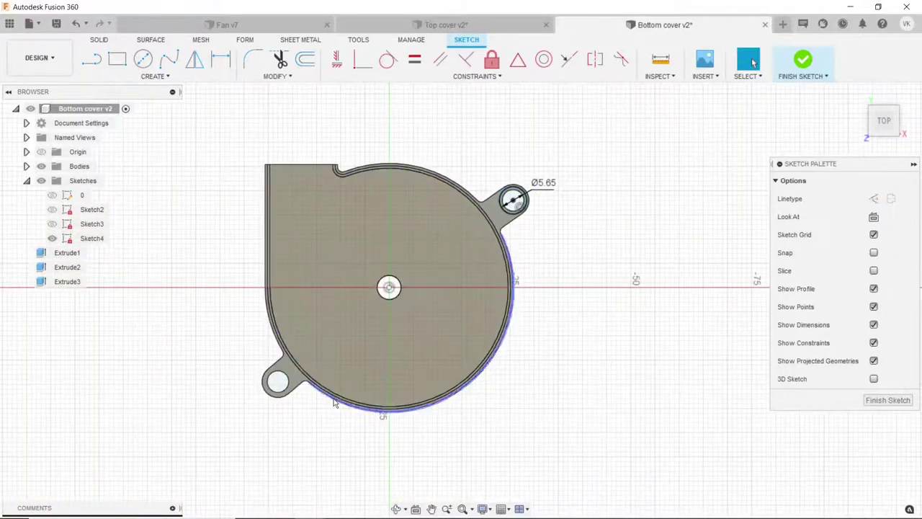
scroll(254, 349, up, 5)
- Draw a circle on the lower-left lug hole and dimension it Ø5.65 mm
click(144, 64)
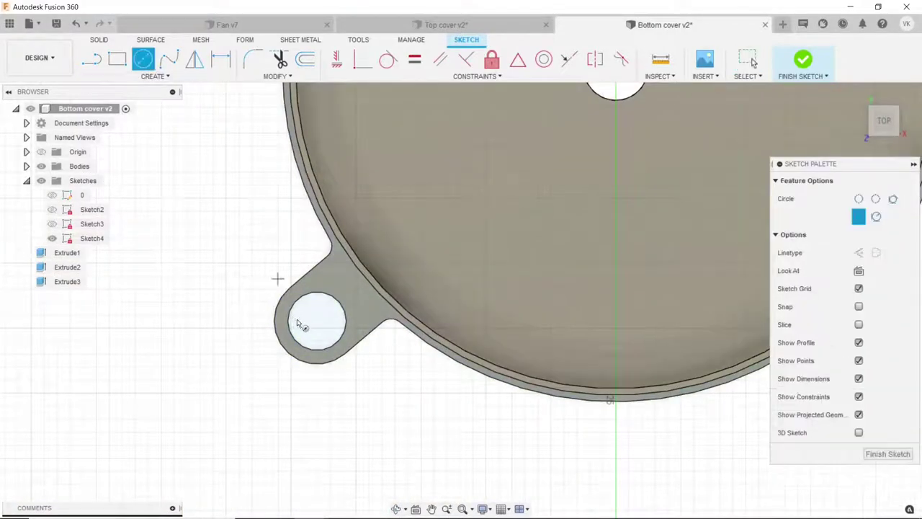
scroll(319, 322, up, 2)
click(325, 323)
click(335, 270)
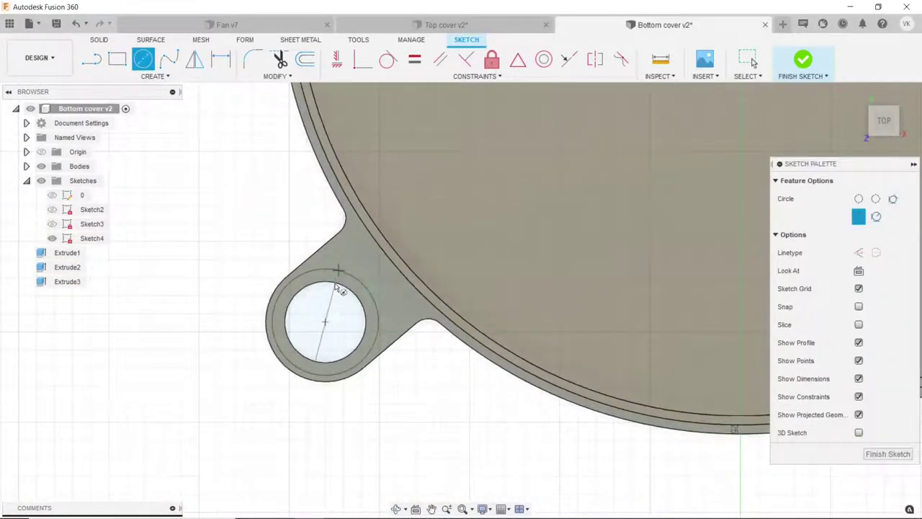
key(Escape)
click(280, 295)
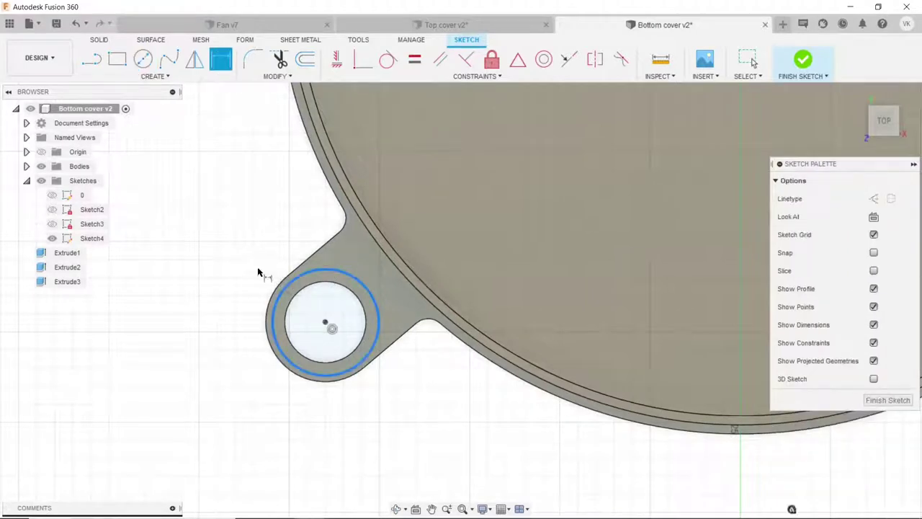
key(d)
click(257, 268)
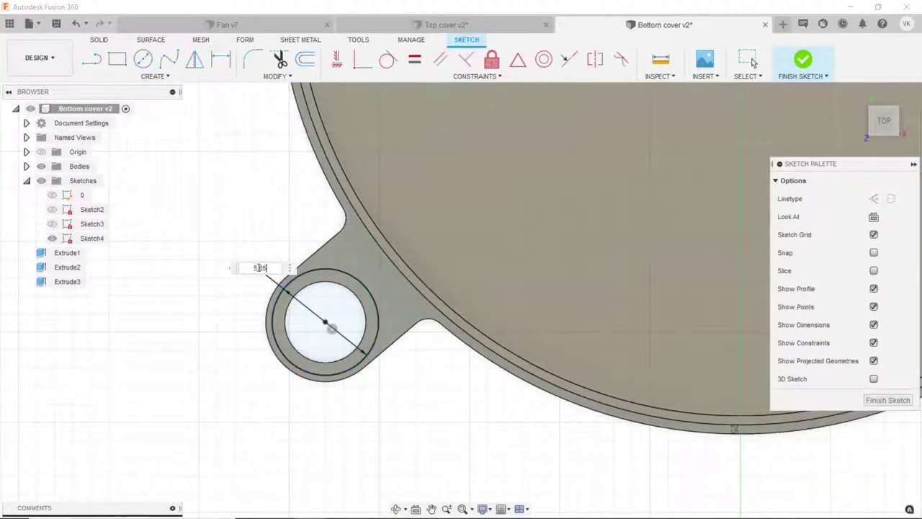
key(Return)
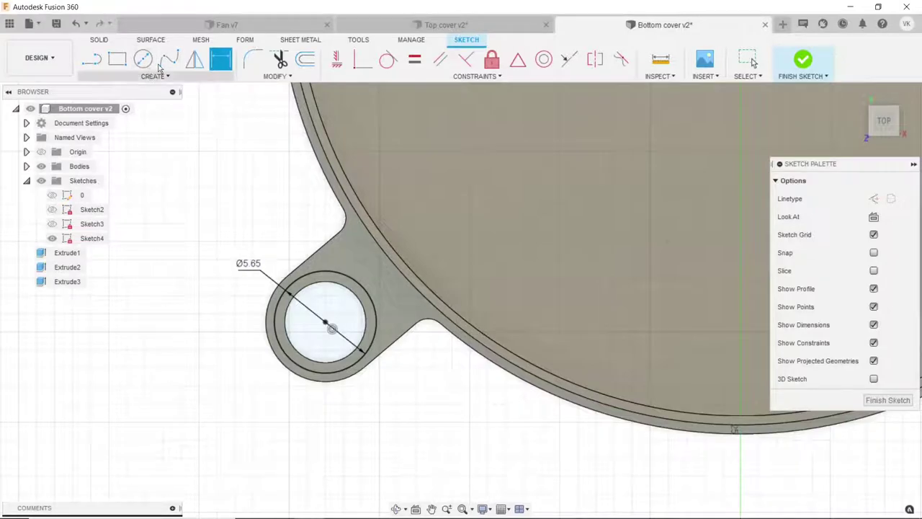
- Project the lower-left lug hole edge into the sketch
click(155, 76)
click(295, 290)
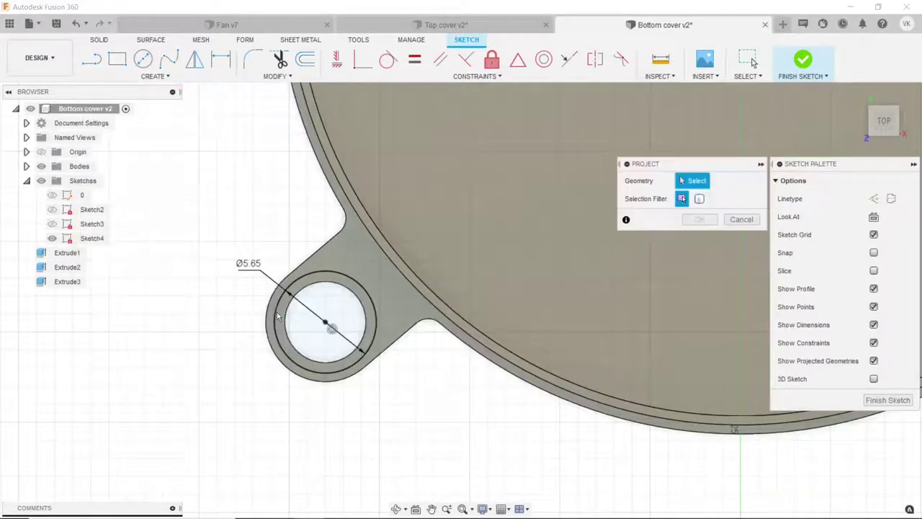
click(282, 311)
click(699, 219)
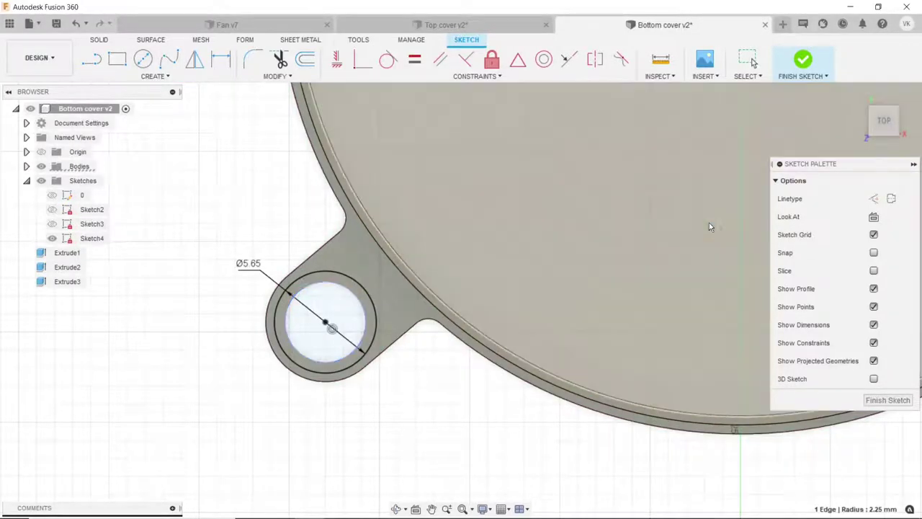
scroll(265, 227, down, 6)
scroll(570, 173, up, 1)
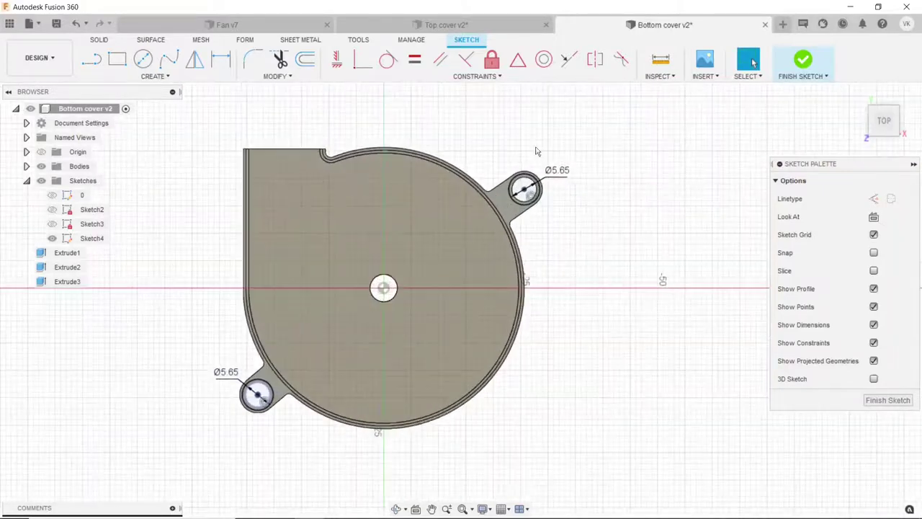
scroll(536, 151, up, 3)
scroll(525, 199, up, 3)
- Project the upper-right hole's inner circle and return to solid modelling
click(474, 189)
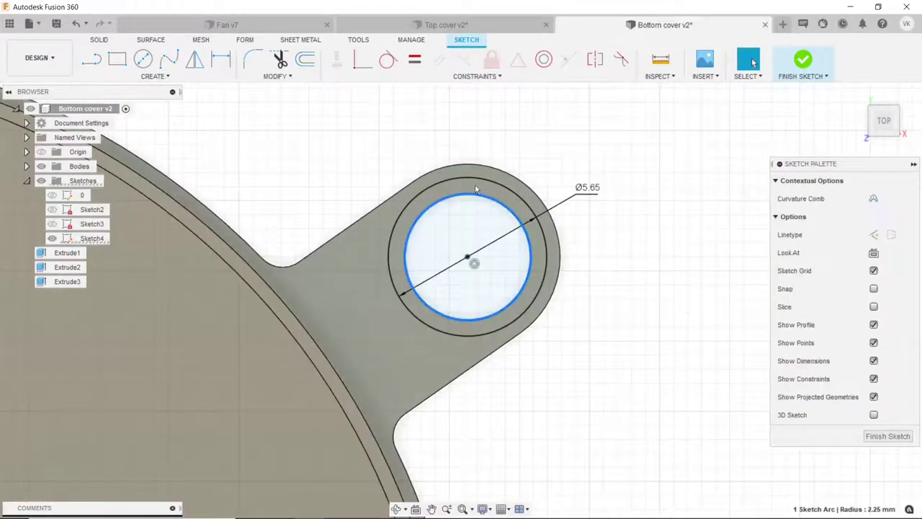
click(163, 77)
mouse_move(116, 289)
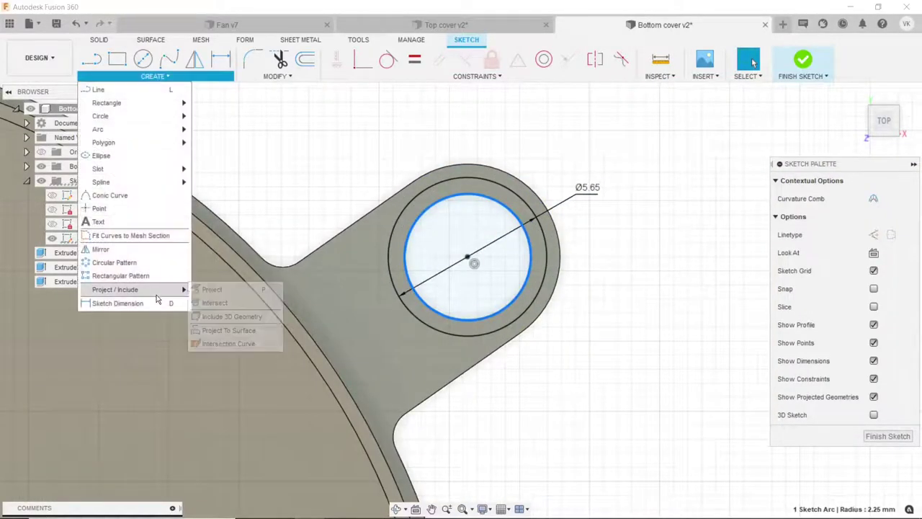
click(212, 289)
key(Escape)
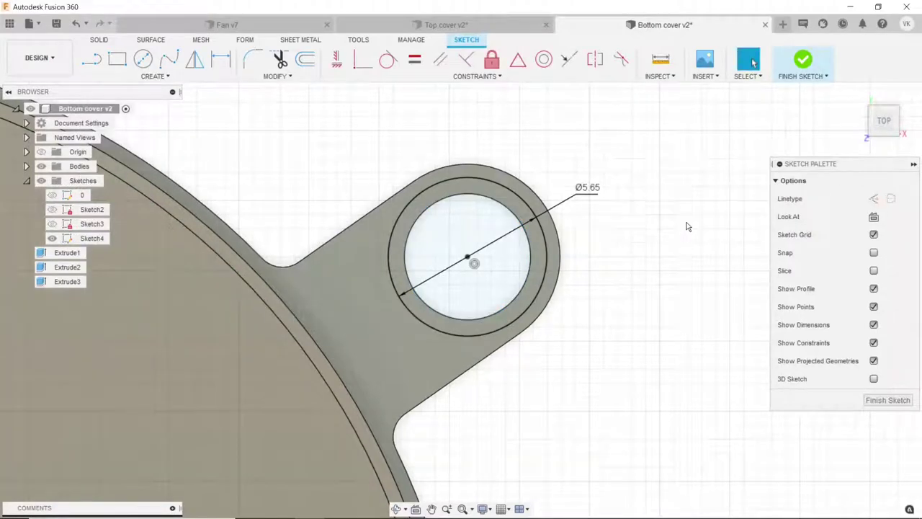
scroll(663, 223, down, 3)
scroll(674, 274, down, 3)
key(c)
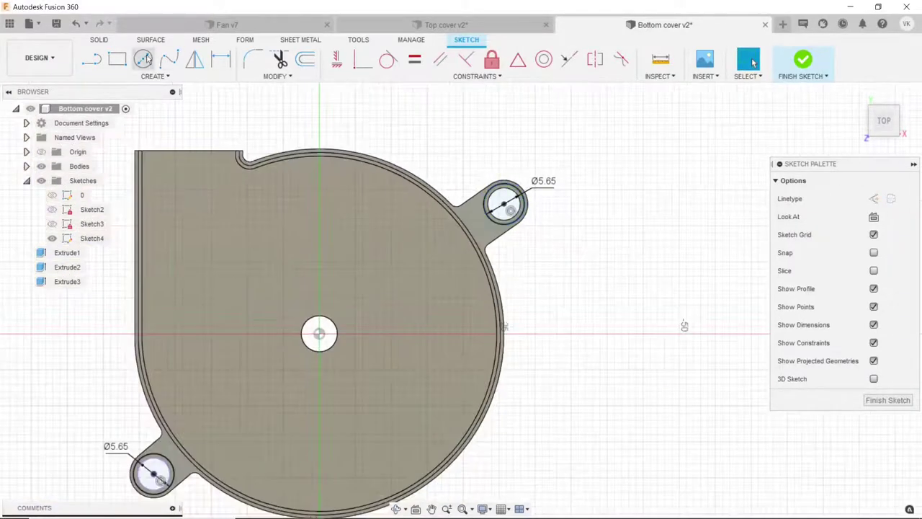
click(92, 39)
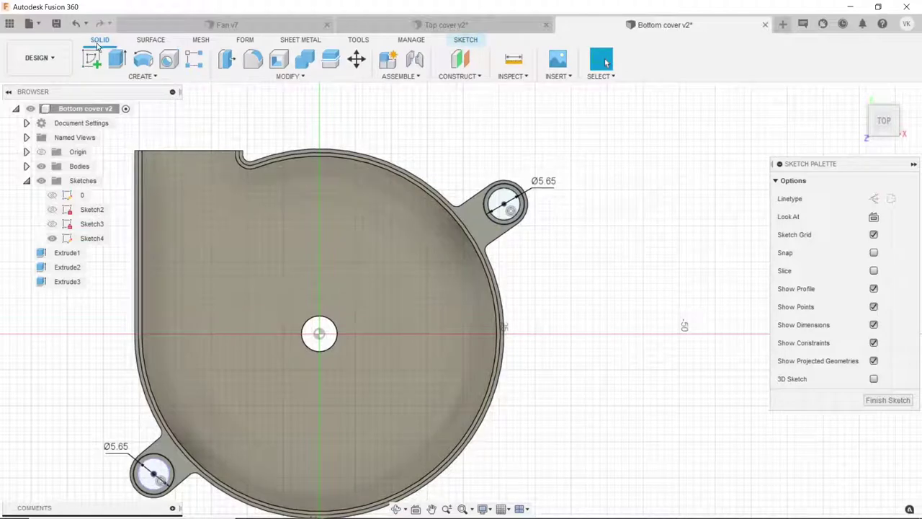
- Extrude the upper-right and lower-left lug ring profiles 1.5 mm, joined to the cover as Extrude4
click(117, 59)
scroll(510, 180, up, 3)
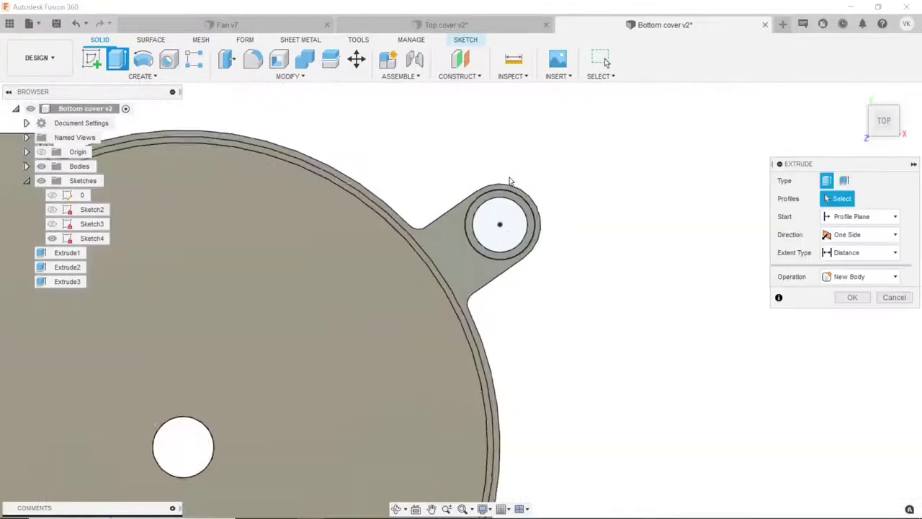
scroll(510, 181, up, 2)
click(521, 206)
scroll(525, 207, down, 5)
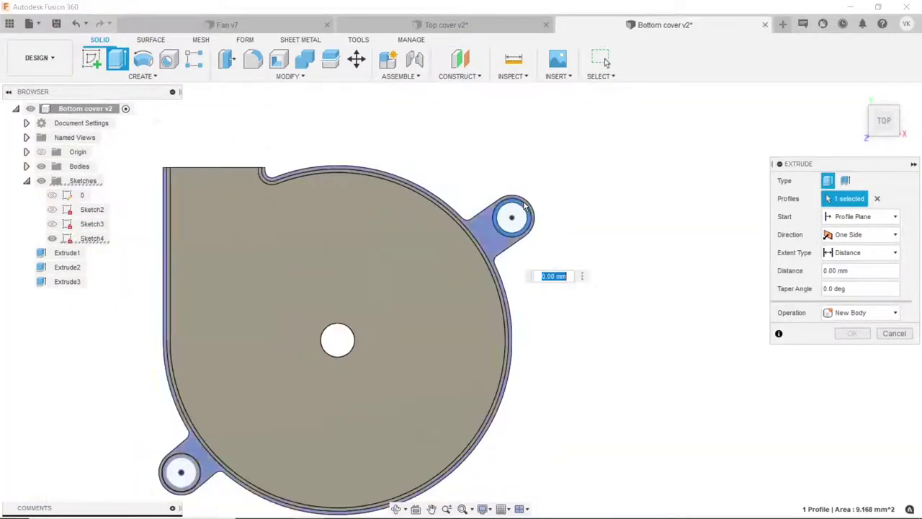
scroll(526, 208, down, 1)
scroll(325, 346, up, 3)
scroll(328, 343, up, 2)
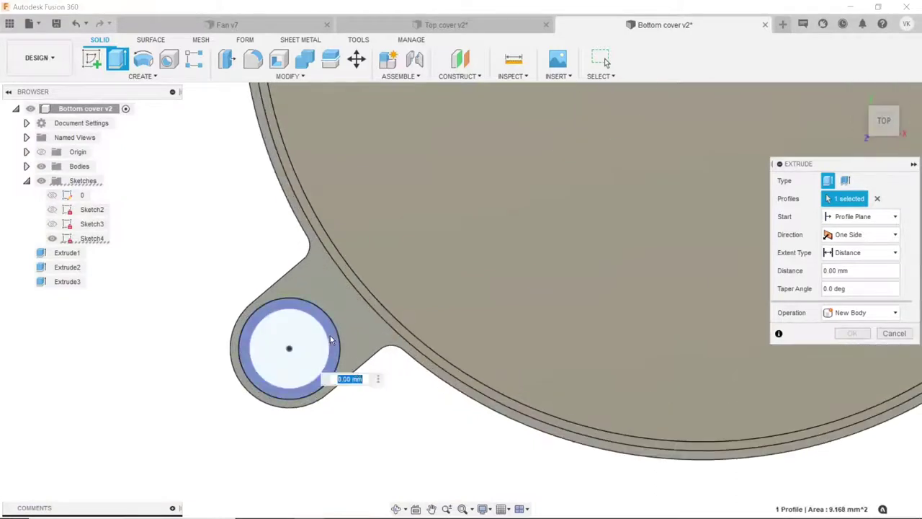
click(331, 340)
scroll(330, 340, down, 3)
click(399, 509)
mouse_move(396, 432)
mouse_down()
mouse_move(355, 280)
mouse_move(404, 289)
mouse_up()
key(Escape)
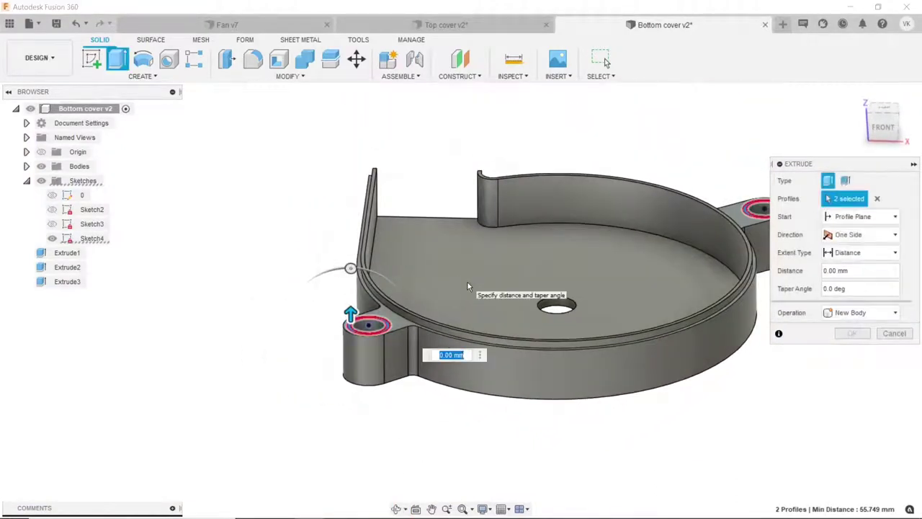
text(1.5)
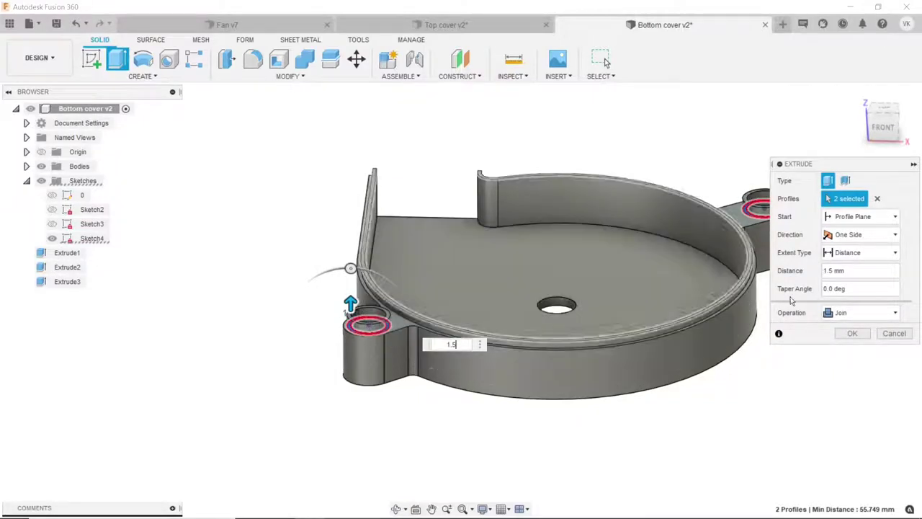
click(851, 334)
scroll(411, 310, down, 2)
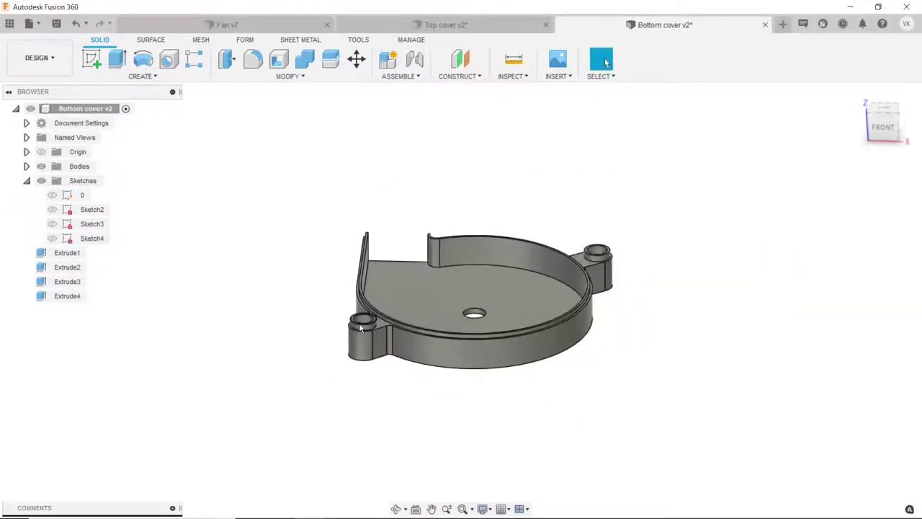
scroll(411, 310, down, 2)
- Orbit the cover to show its flat underside and start a new sketch on that face
scroll(458, 233, up, 1)
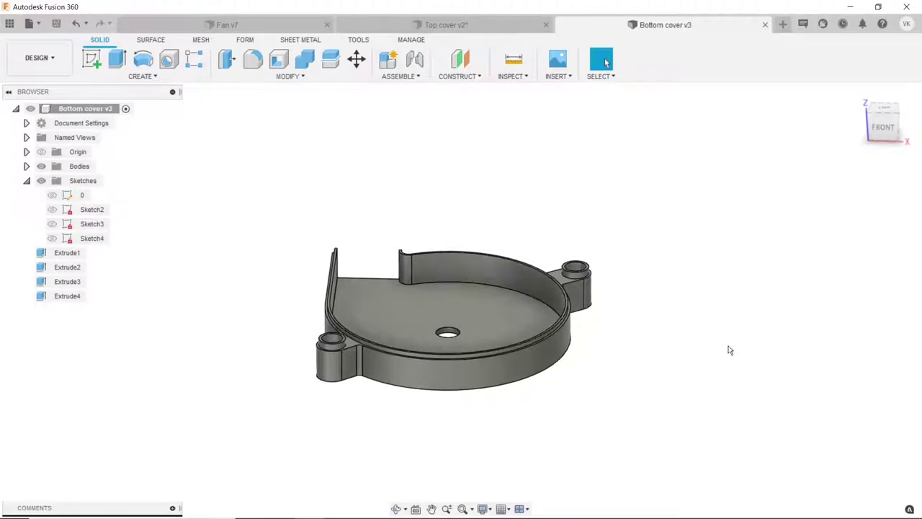
click(396, 509)
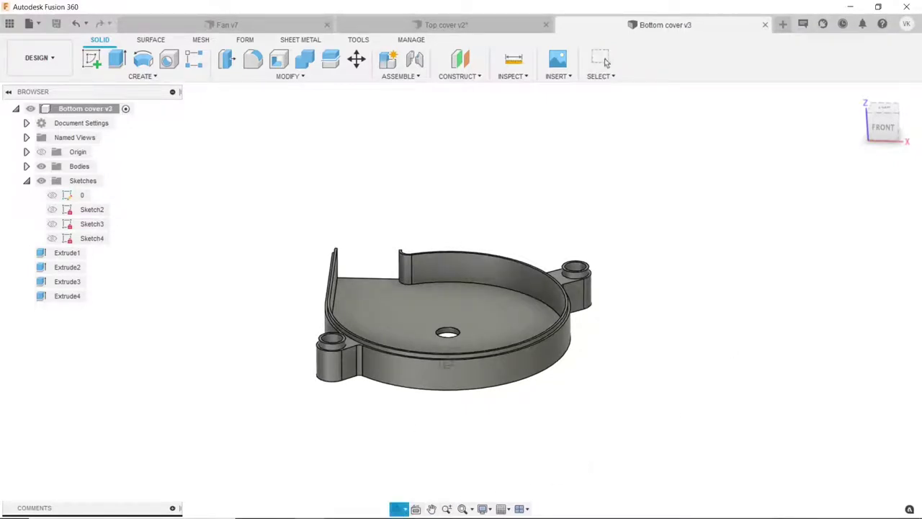
drag(449, 365, 447, 237)
mouse_move(469, 337)
mouse_down()
mouse_move(457, 401)
mouse_move(512, 379)
mouse_move(451, 410)
mouse_move(432, 406)
mouse_move(509, 381)
mouse_move(505, 360)
mouse_up()
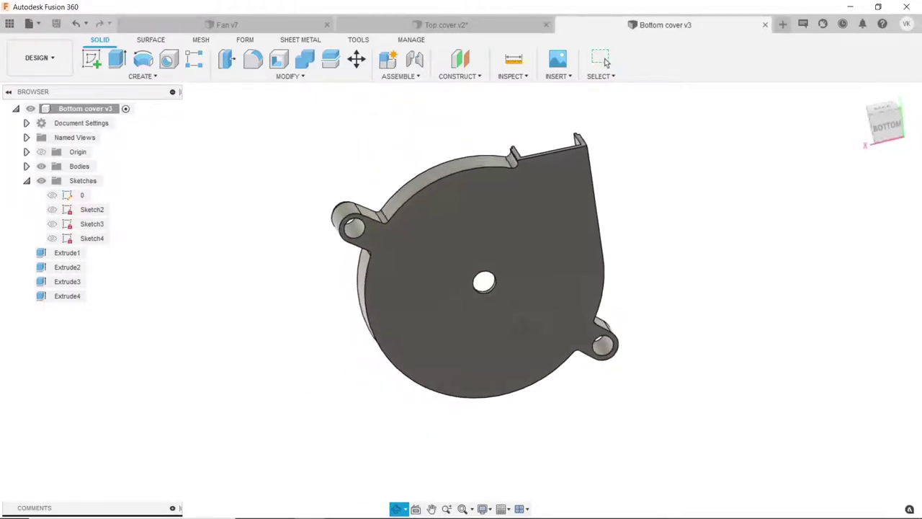
key(Escape)
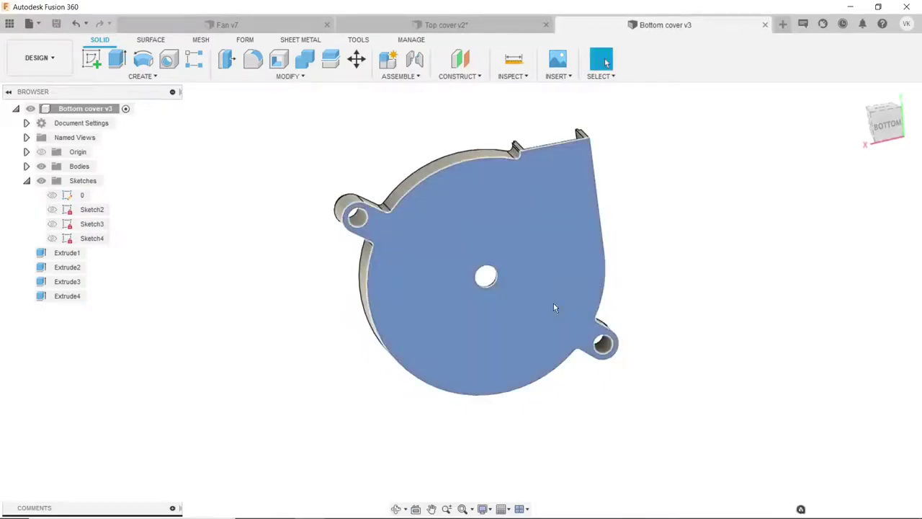
click(553, 303)
click(88, 57)
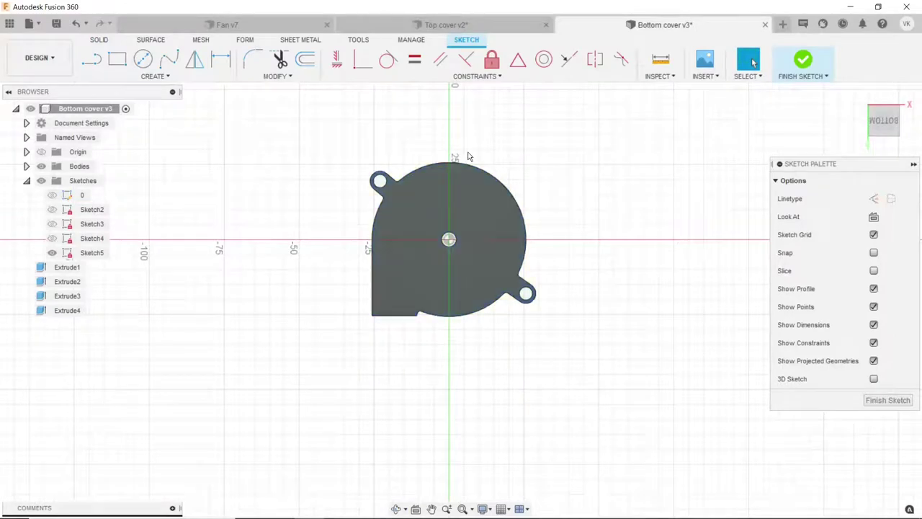
- Draw a circle at the fan centre and dimension it to Ø24 mm
scroll(467, 158, up, 2)
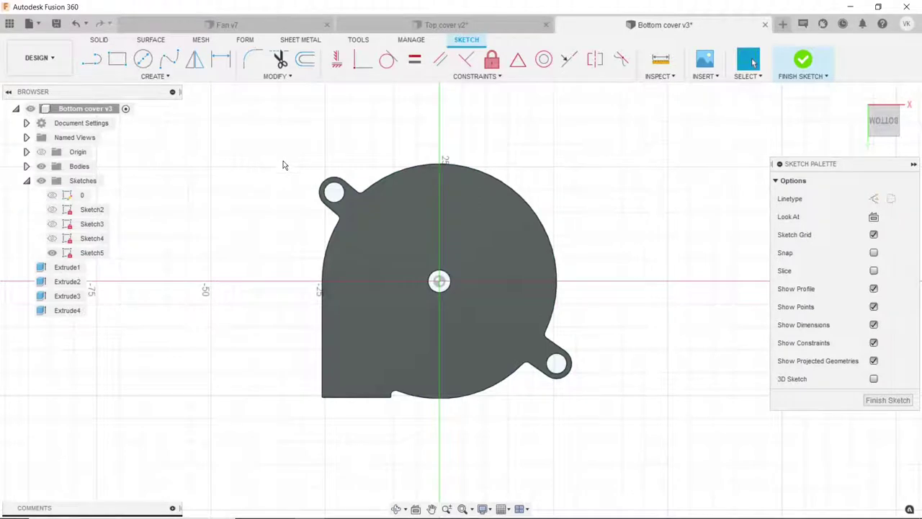
click(143, 59)
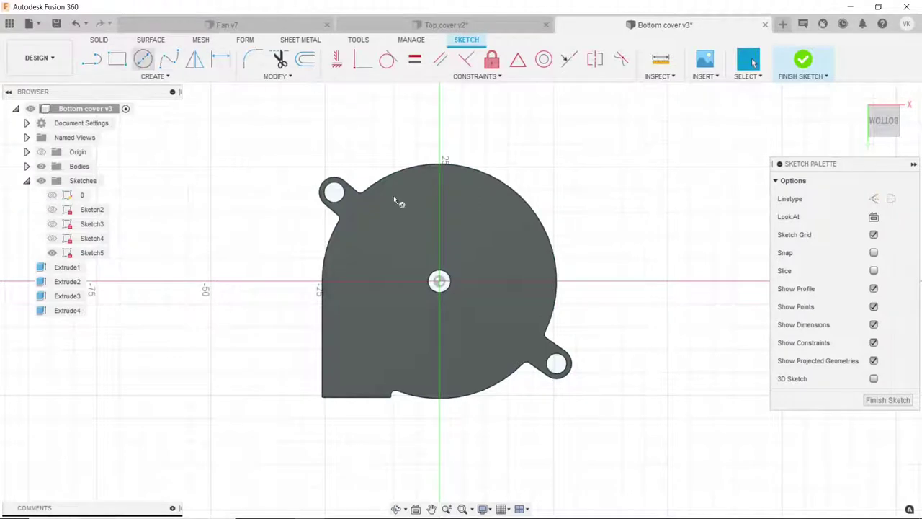
click(439, 281)
click(470, 225)
click(220, 60)
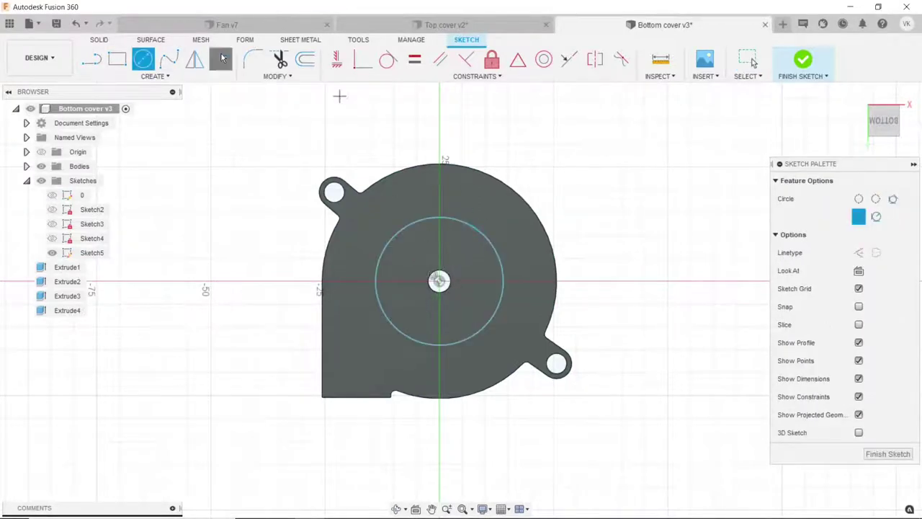
click(411, 225)
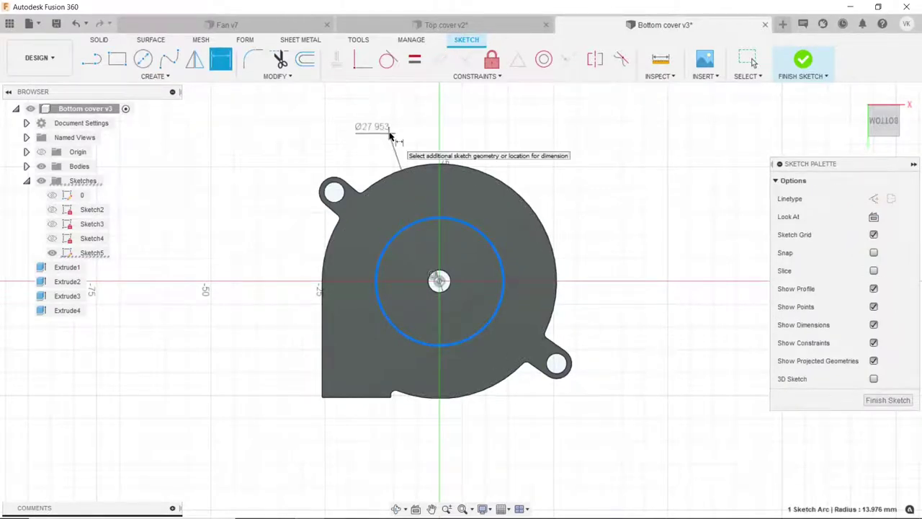
click(390, 134)
text(14)
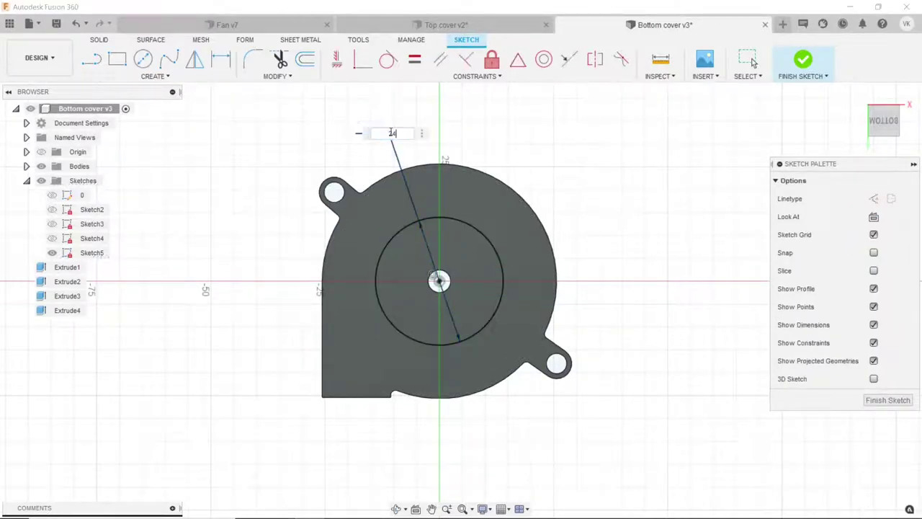
key(Return)
- Draw a second concentric circle at the fan centre and dimension it to Ø45 mm
click(144, 59)
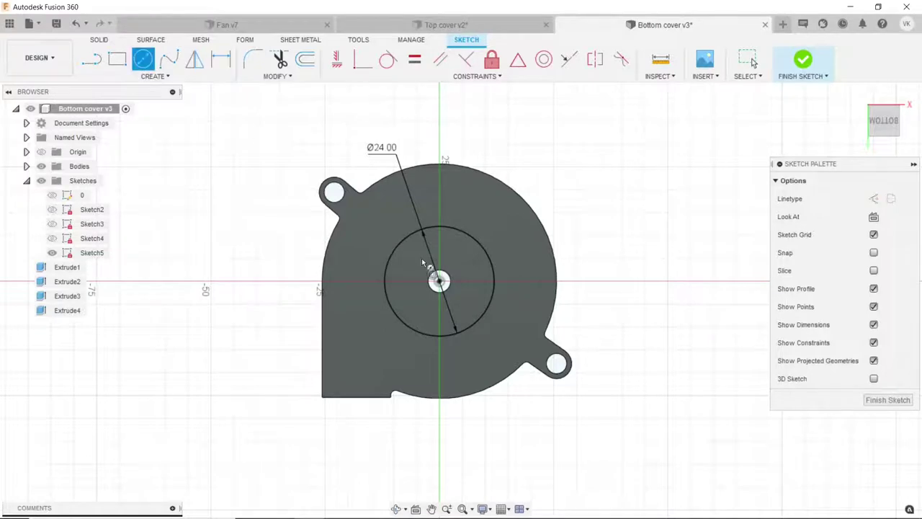
click(439, 281)
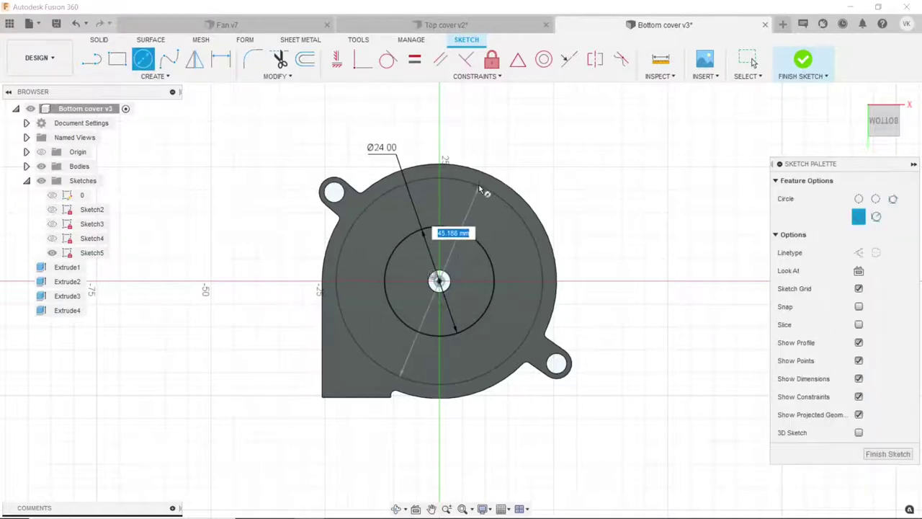
click(481, 187)
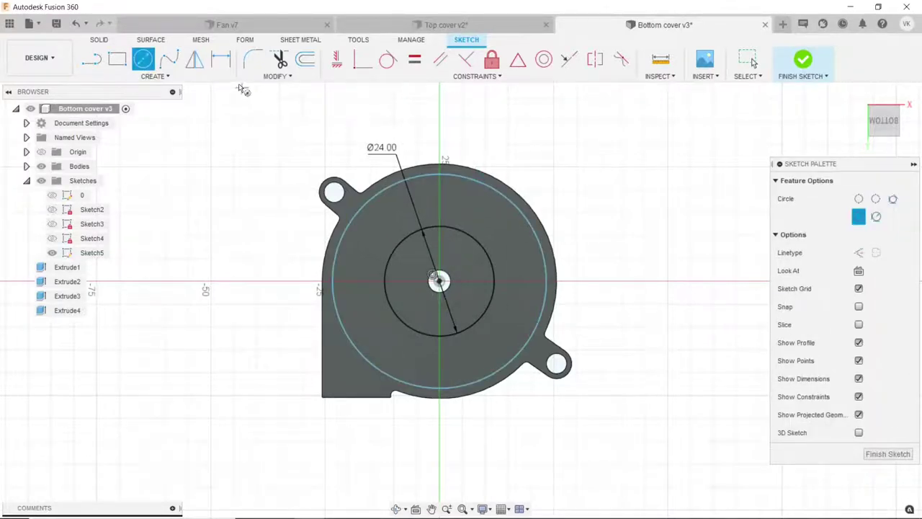
key(d)
click(363, 204)
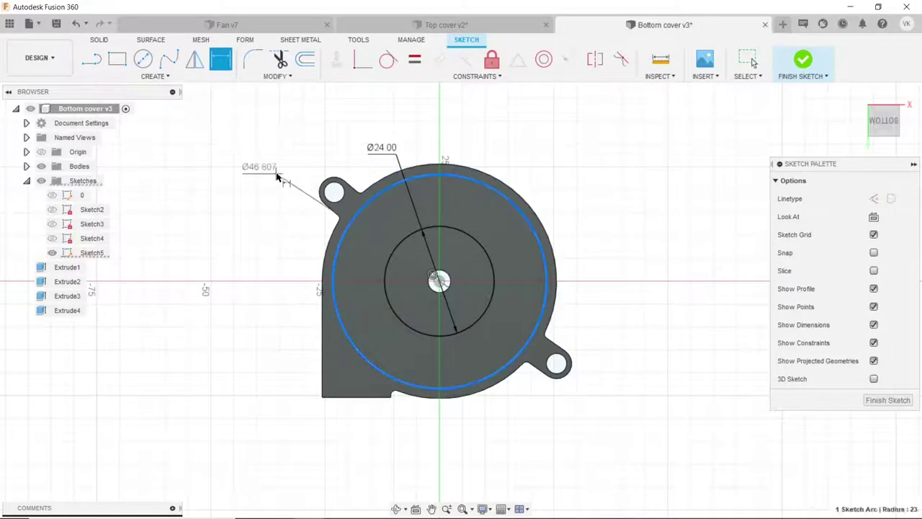
click(263, 174)
key(Return)
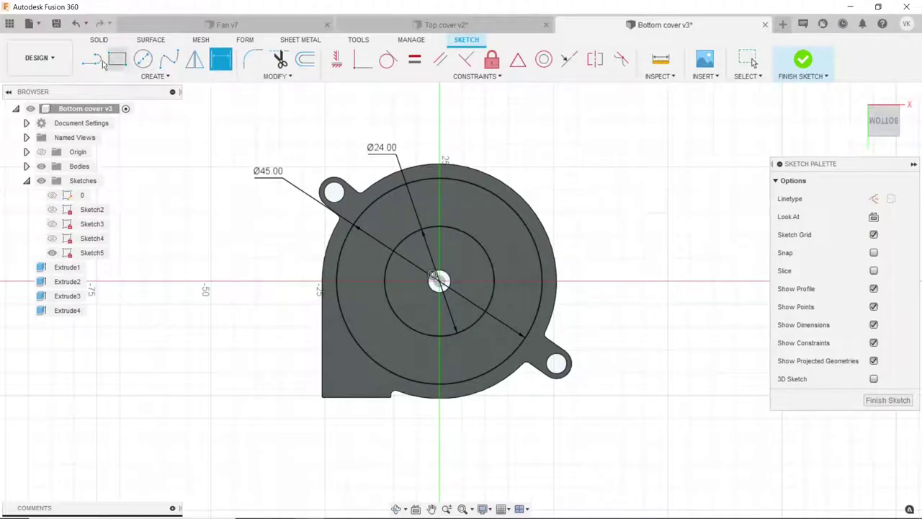
- Draw a vertical line up from the fan centre
click(100, 62)
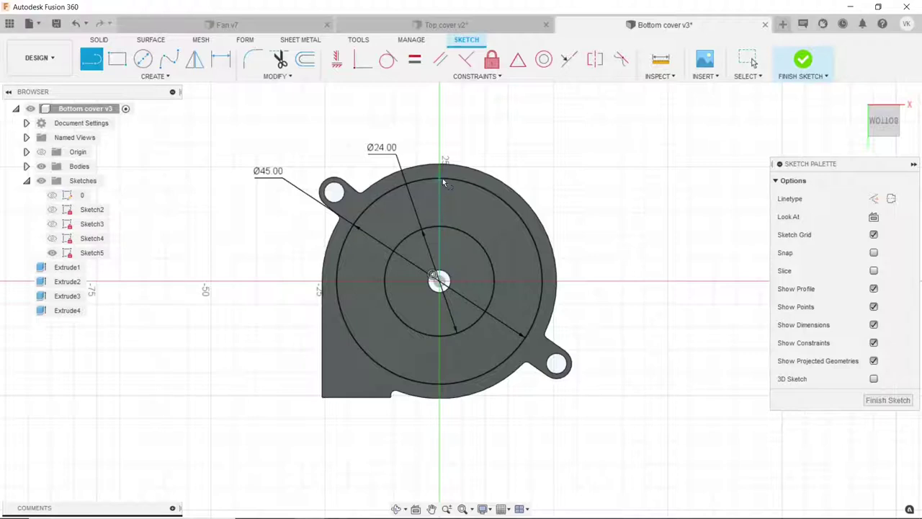
click(439, 280)
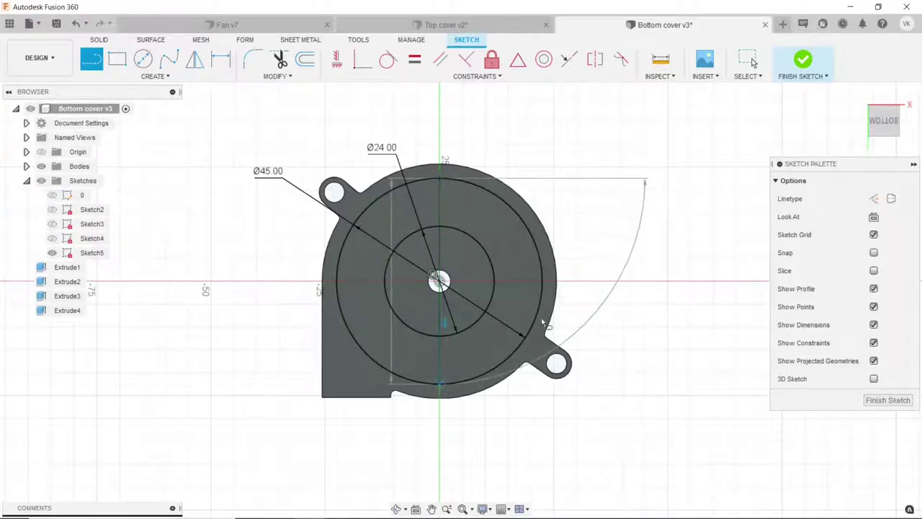
right_click(621, 254)
click(569, 249)
click(441, 211)
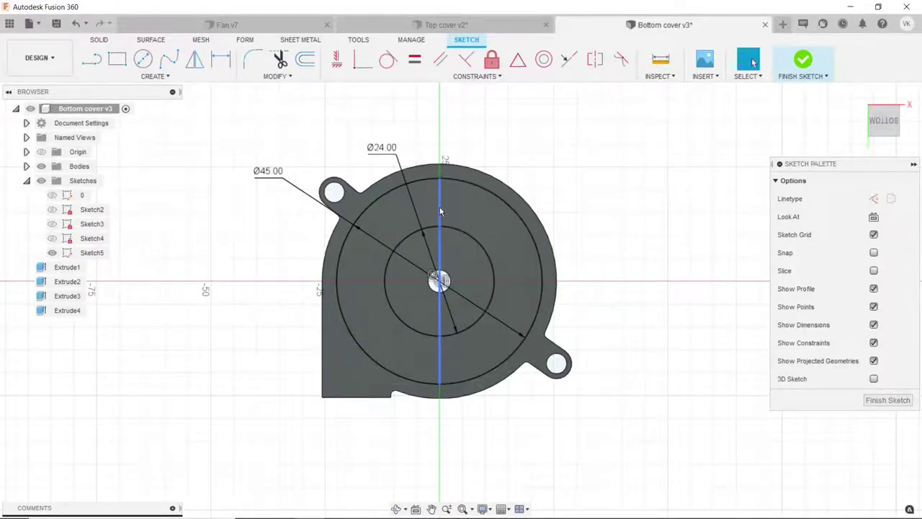
click(735, 208)
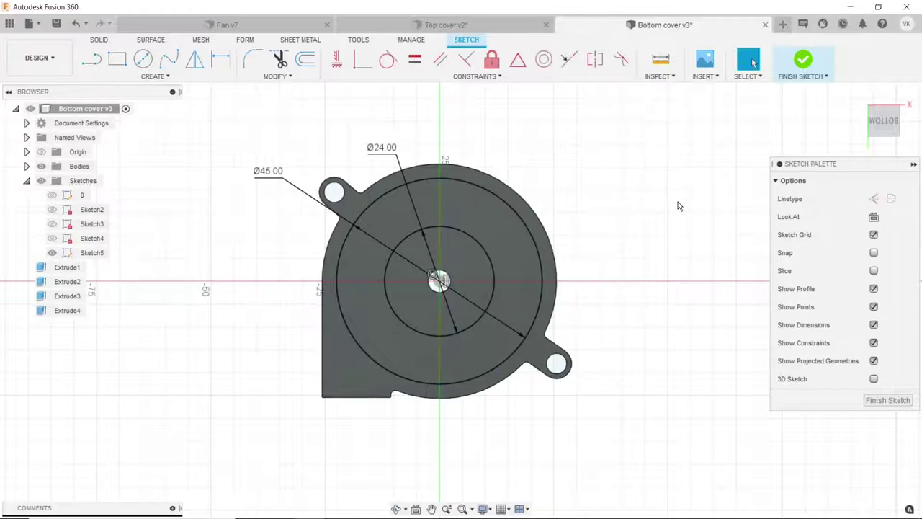
- Draw a horizontal line along the X axis to the centre and make it construction
click(91, 59)
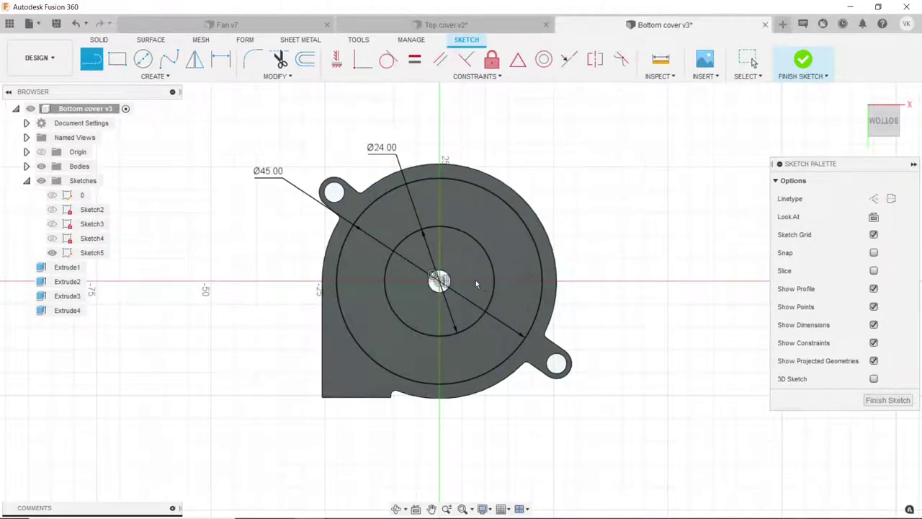
click(543, 286)
double_click(438, 282)
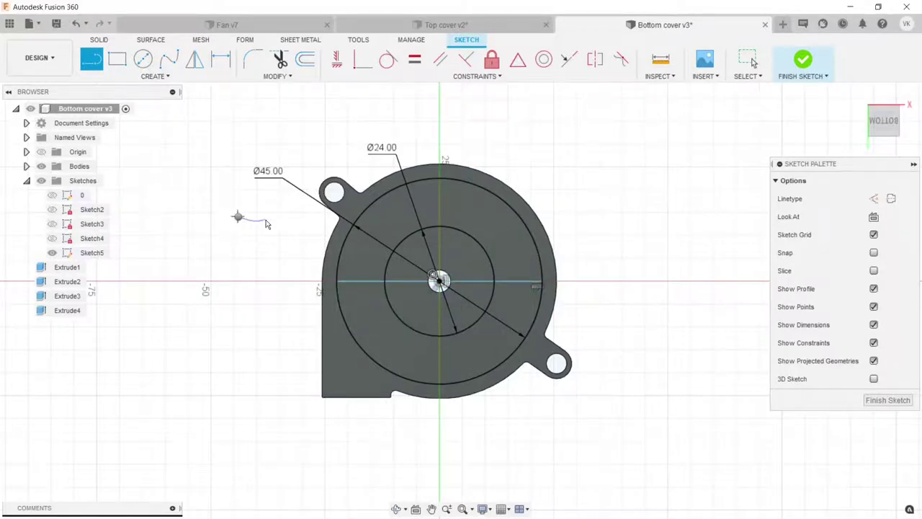
right_click(267, 223)
click(288, 216)
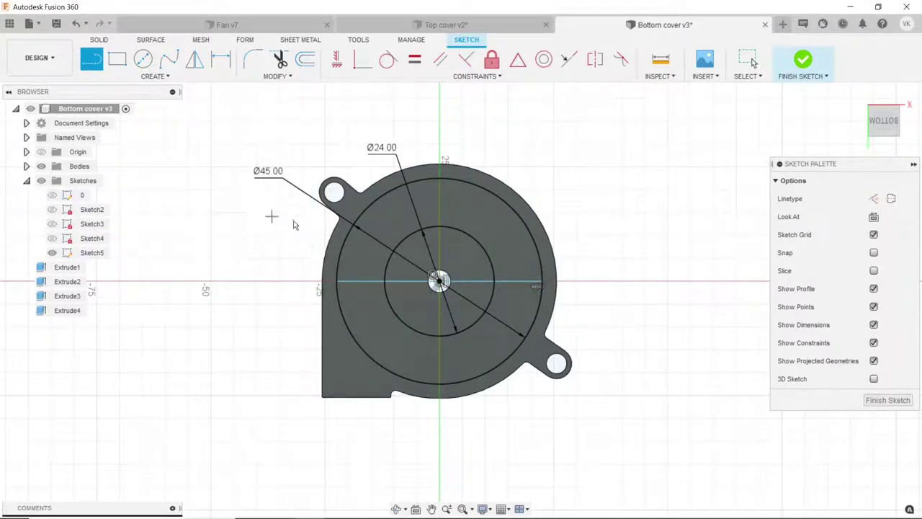
click(386, 280)
click(874, 199)
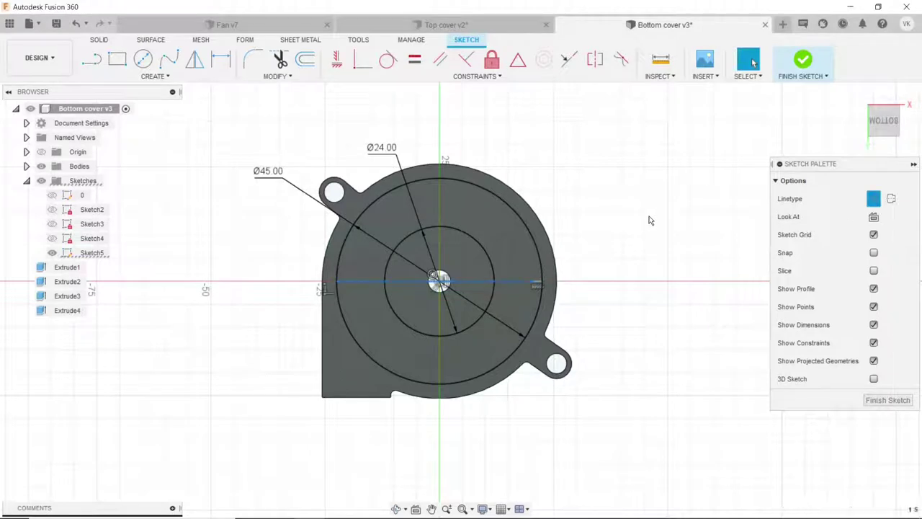
click(688, 235)
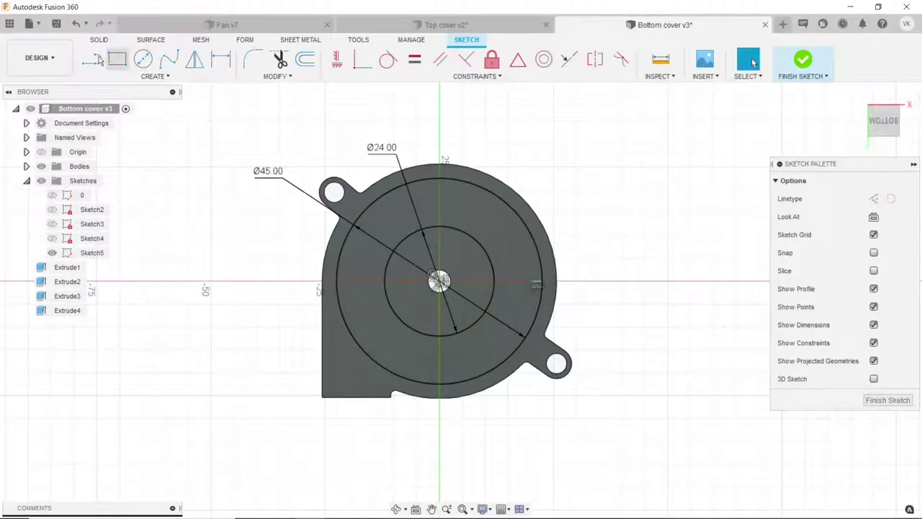
- Draw a radial line toward the upper-left mounting hole, dimensioned 45° from vertical
click(90, 60)
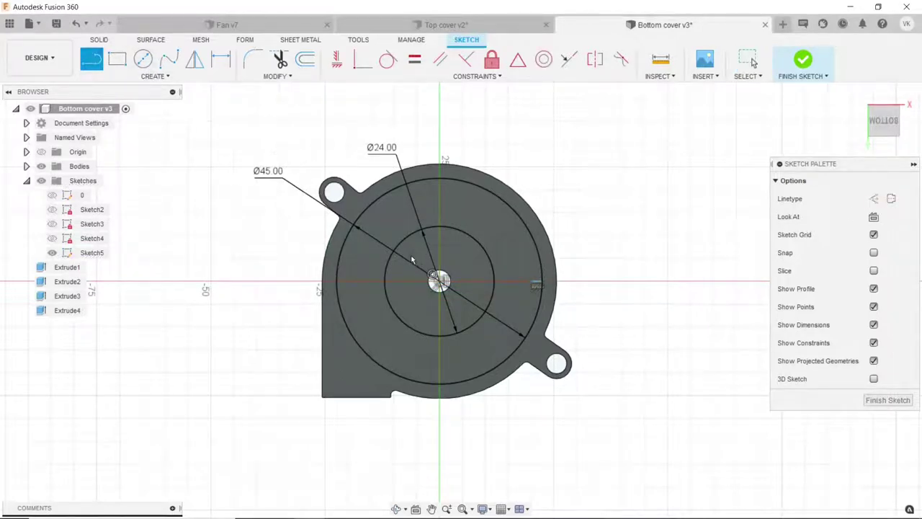
click(438, 280)
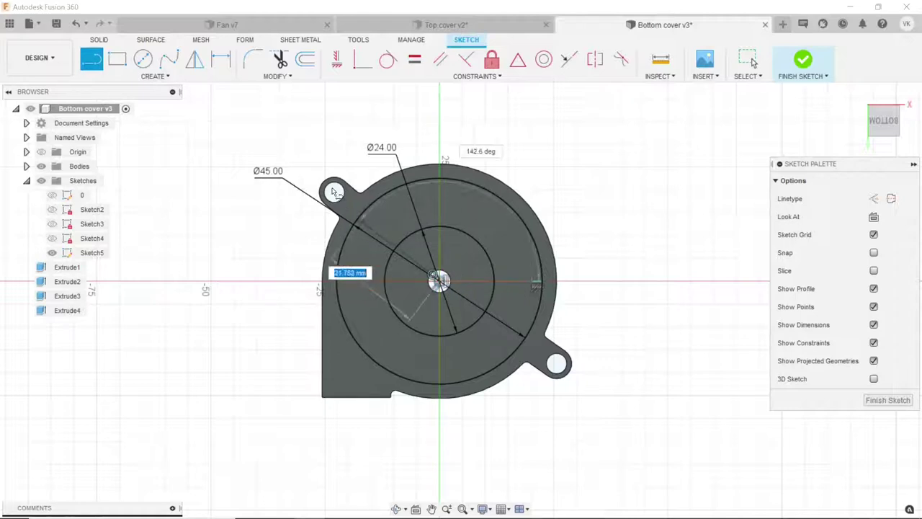
click(324, 149)
right_click(324, 149)
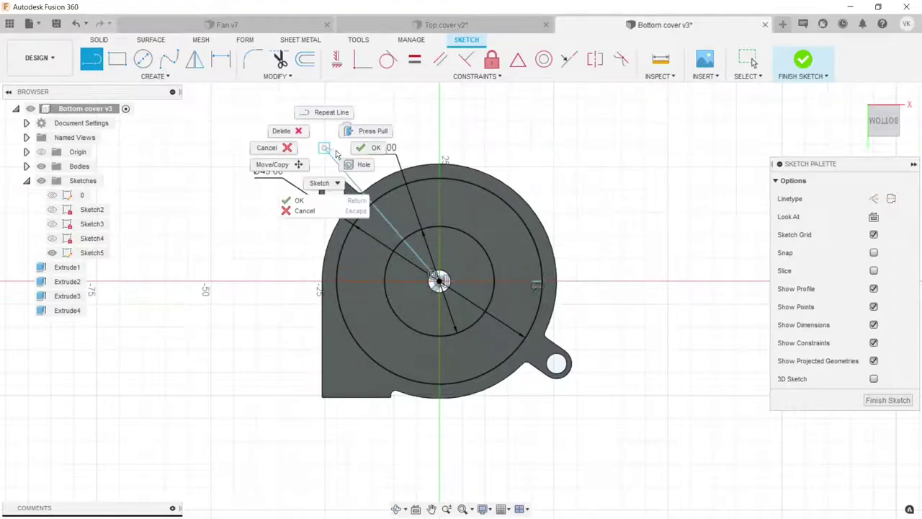
click(380, 148)
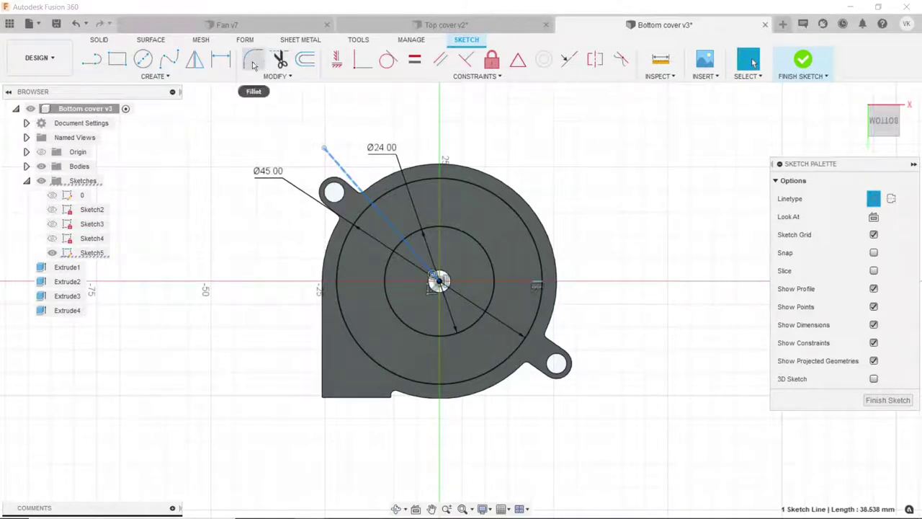
click(222, 59)
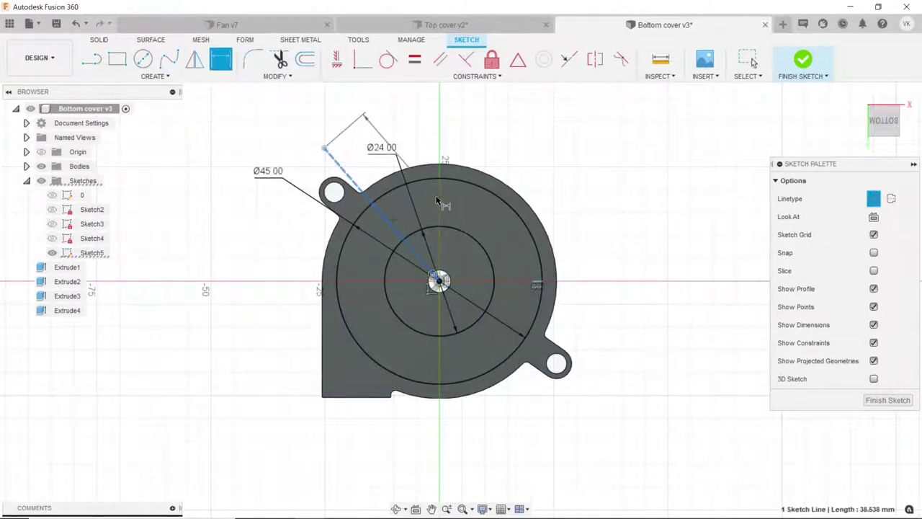
click(439, 182)
click(393, 130)
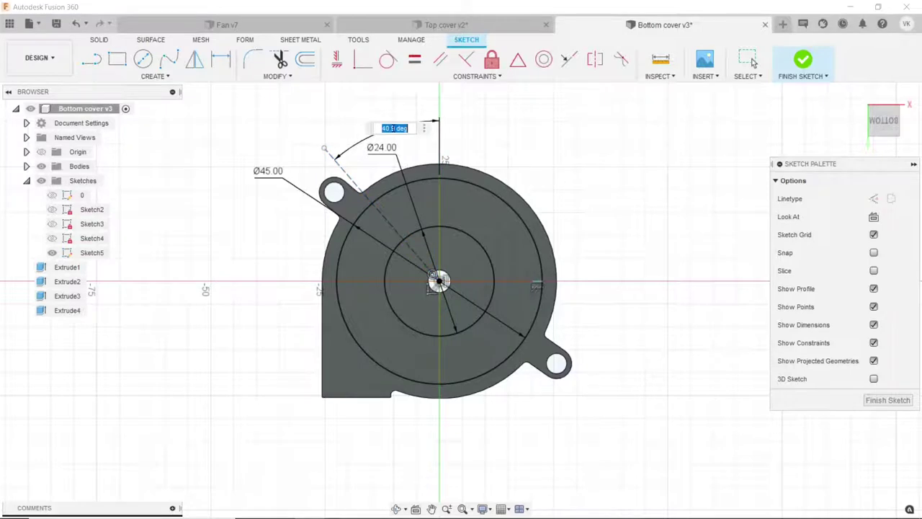
text(45)
key(Return)
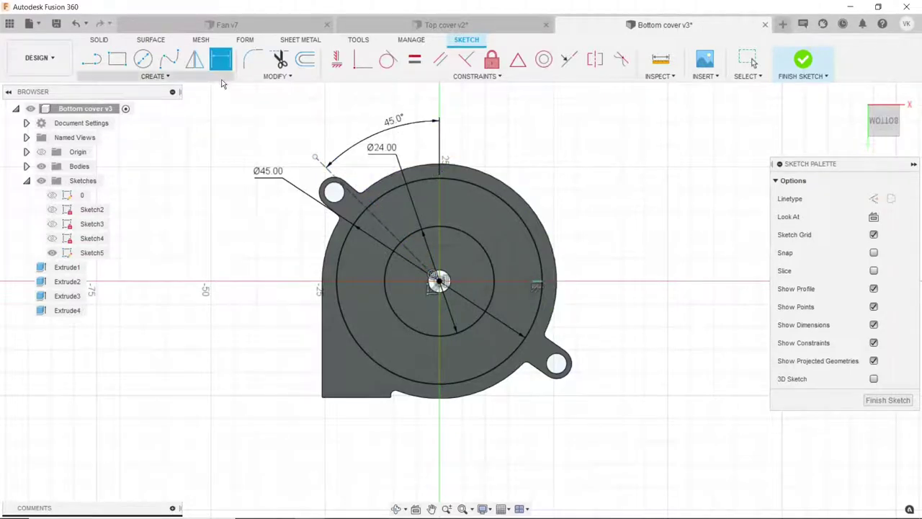
- Draw a radial line from the fan centre toward the lower right
click(92, 61)
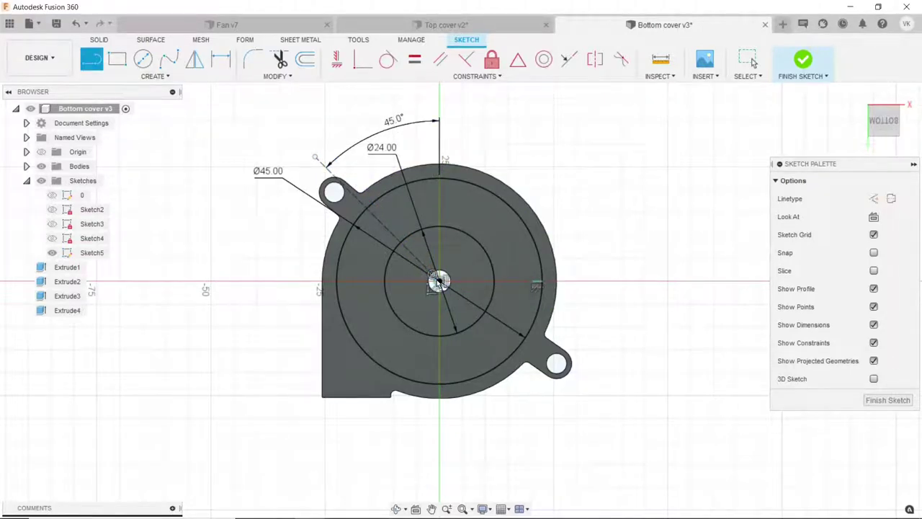
click(439, 281)
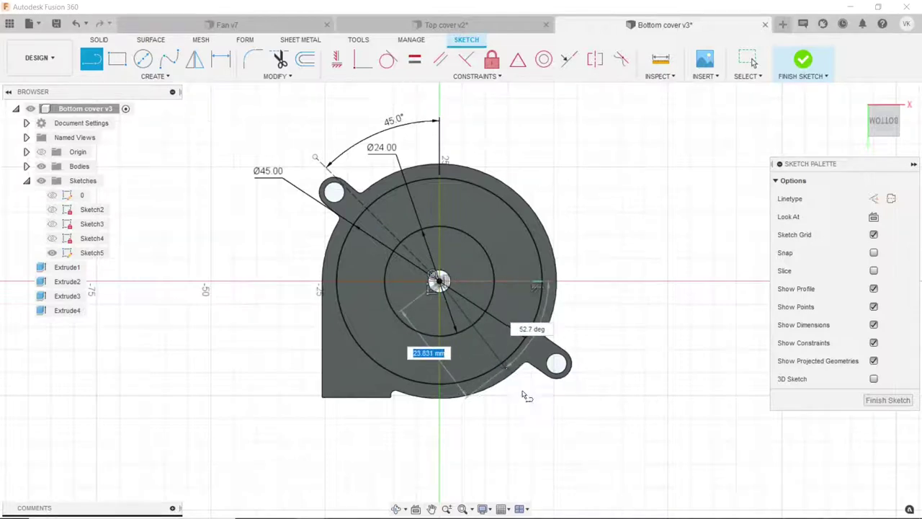
click(529, 395)
right_click(645, 319)
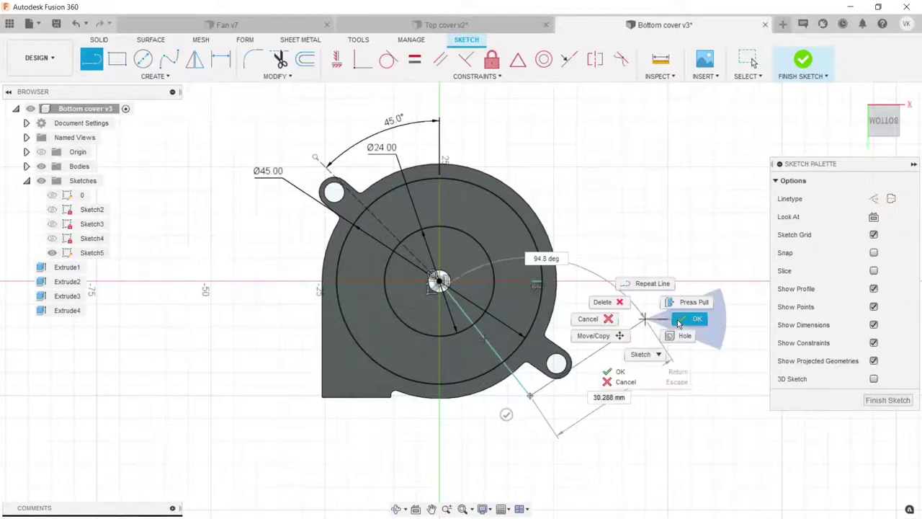
click(681, 321)
- Dimension the lower-right line at 45° from the vertical axis
click(225, 64)
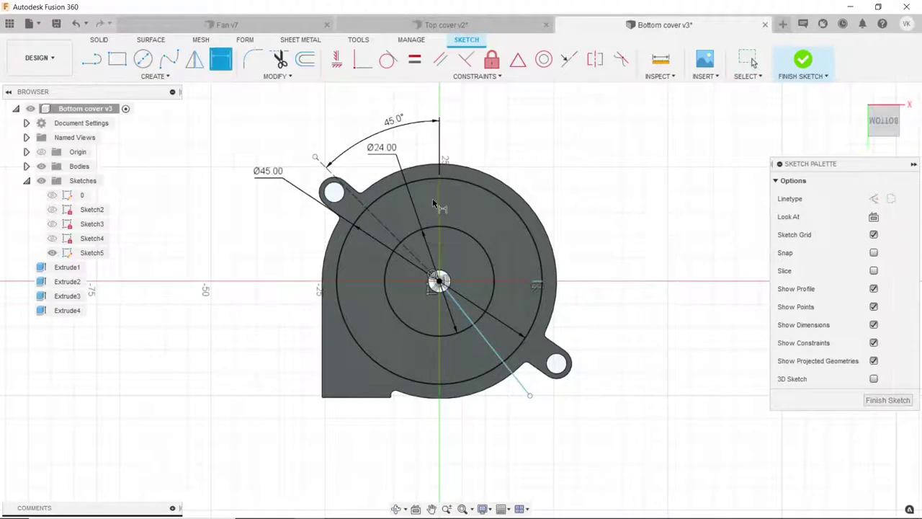
click(478, 329)
click(439, 403)
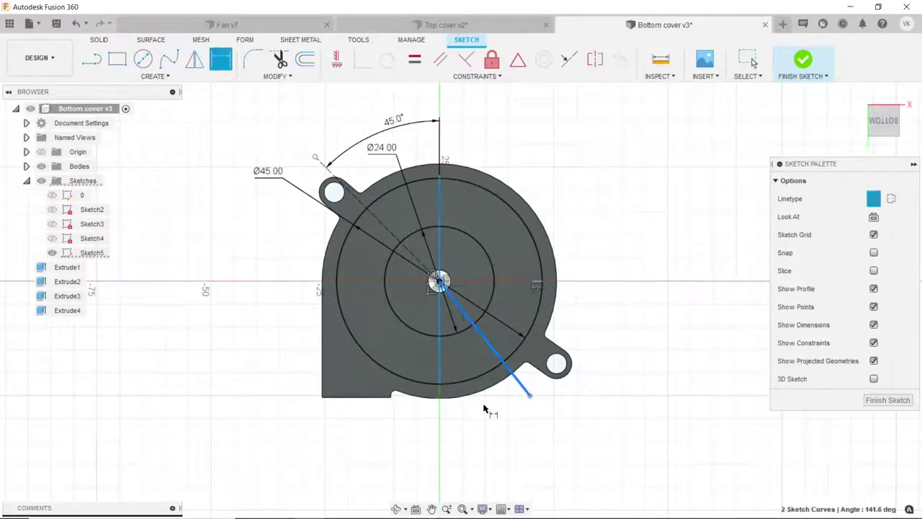
click(489, 407)
text(45)
key(Return)
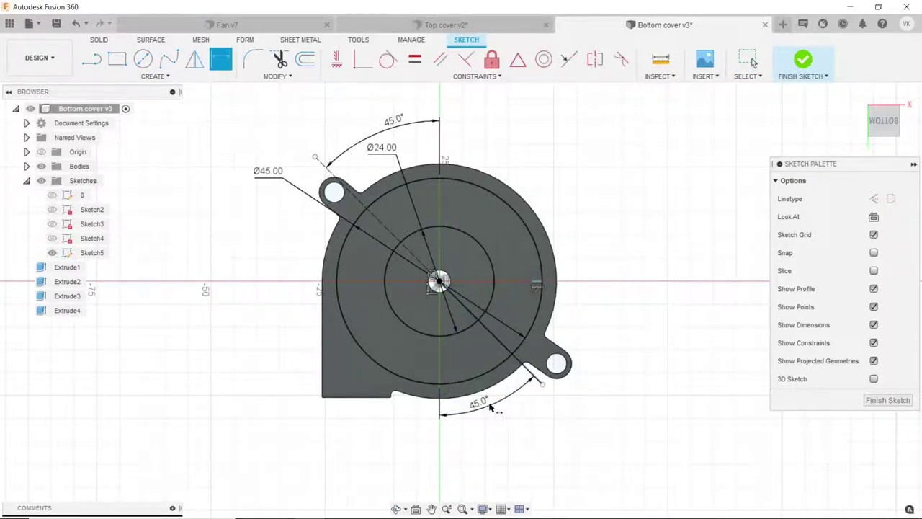
right_click(633, 292)
key(Escape)
key(Escape)
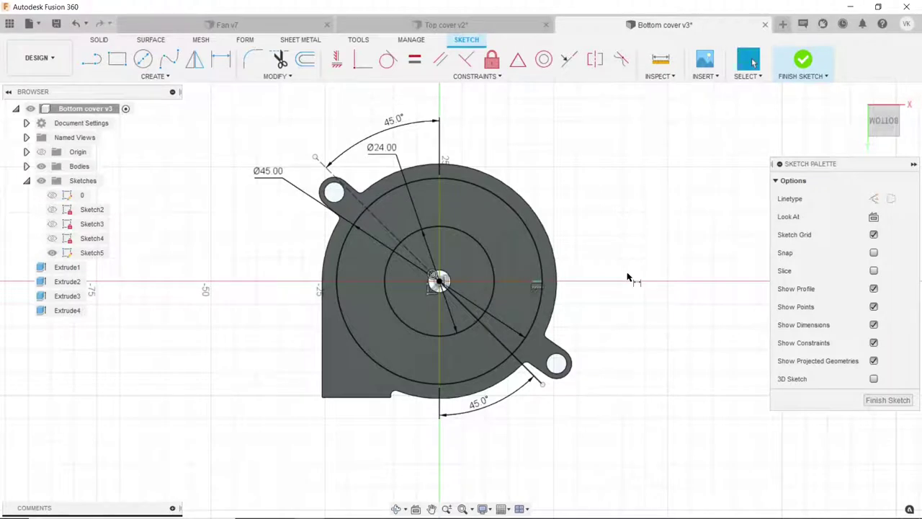
- Turn the lower-right slanted line into a construction line
click(482, 325)
click(873, 199)
click(719, 222)
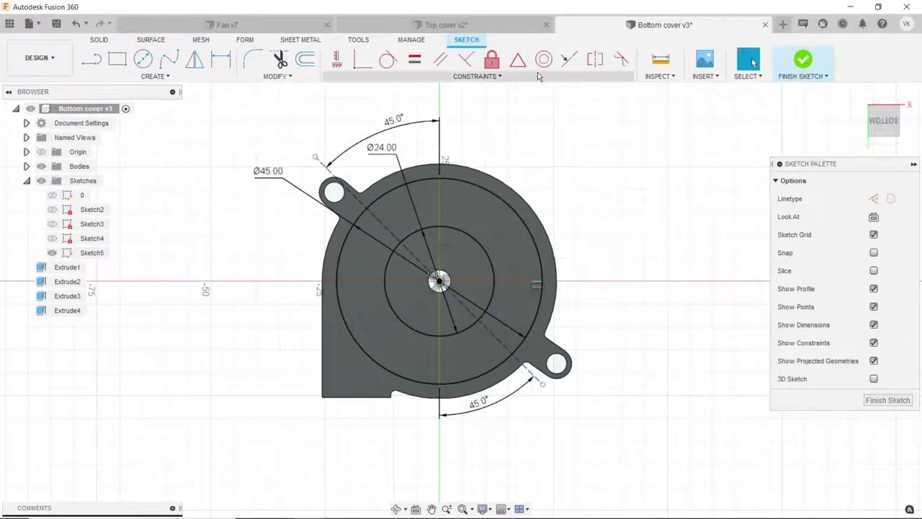
- Add an upper-right construction line from the centre with a driven 45° angle to vertical
key(l)
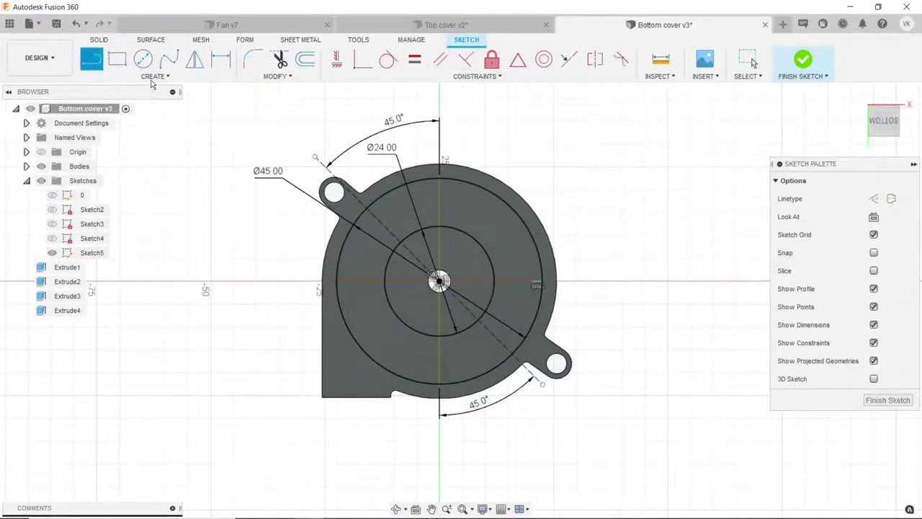
click(439, 281)
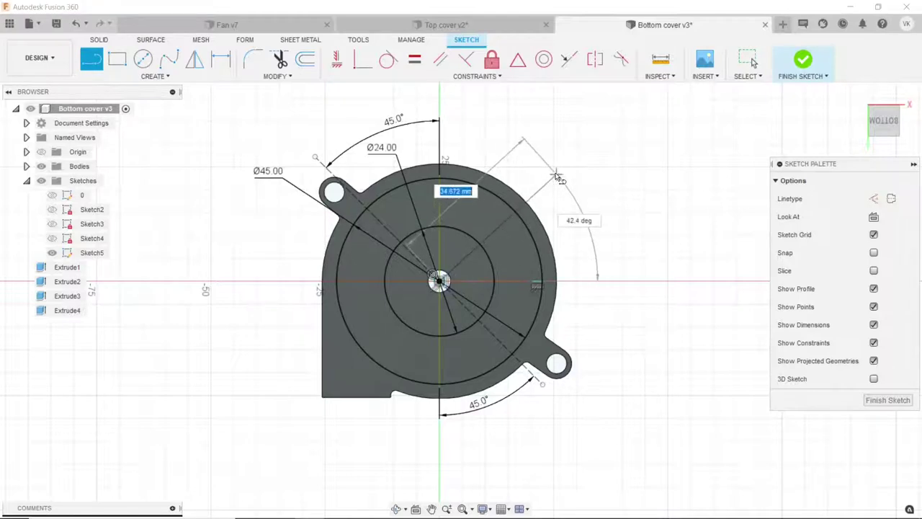
click(555, 165)
right_click(548, 172)
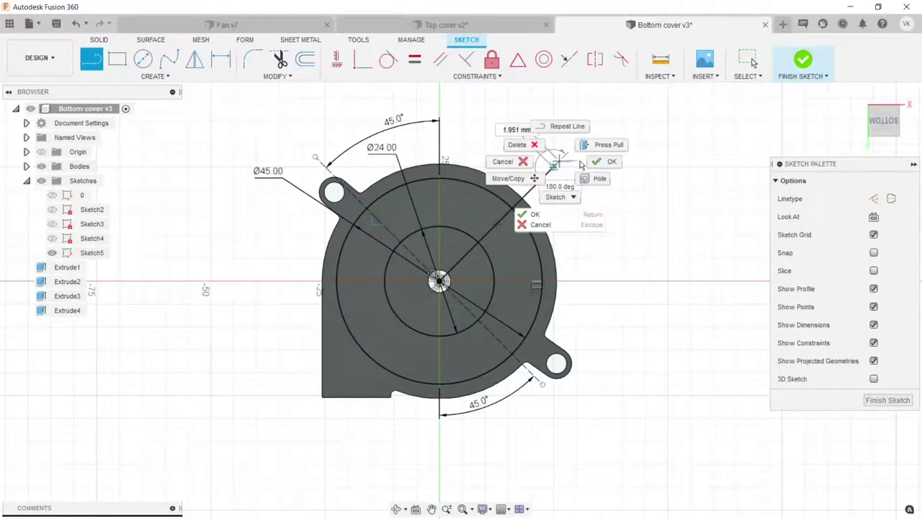
click(536, 187)
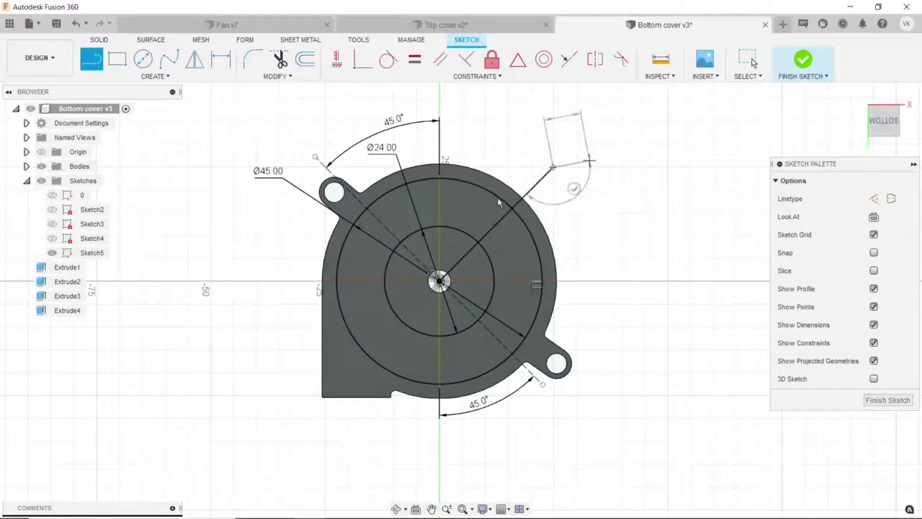
click(873, 199)
click(221, 59)
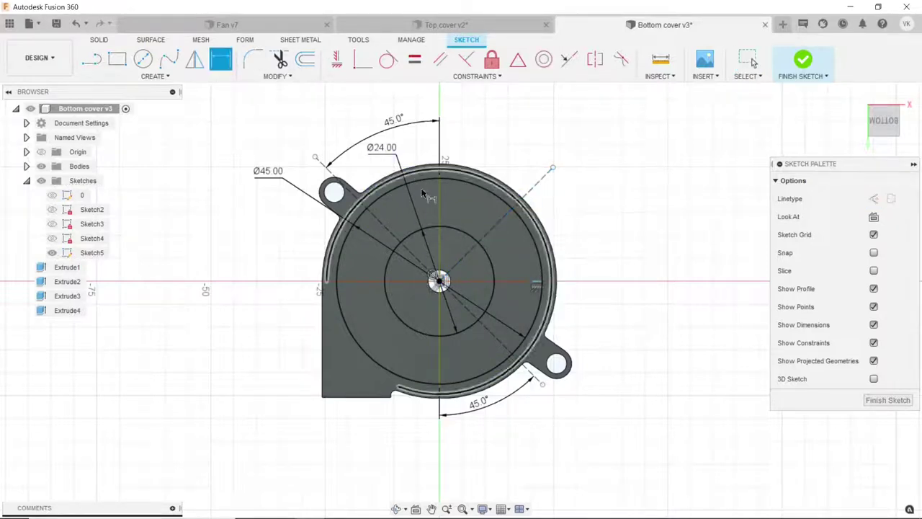
click(537, 182)
click(439, 166)
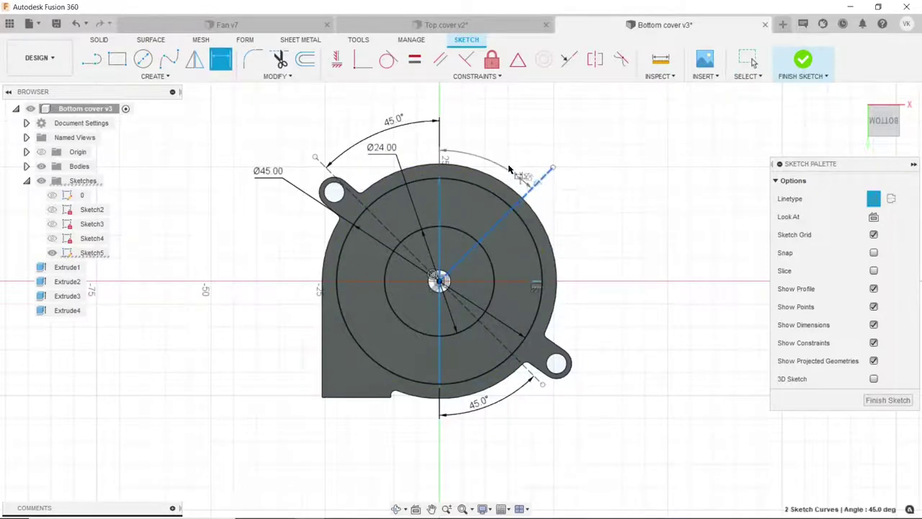
click(509, 167)
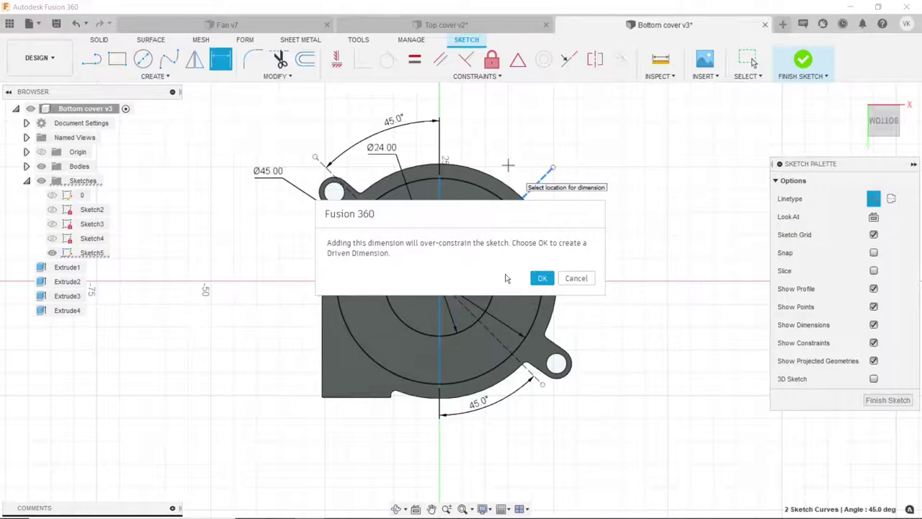
click(542, 278)
- Add a lower-left construction line from the centre, dimensioned 45° from vertical
key(l)
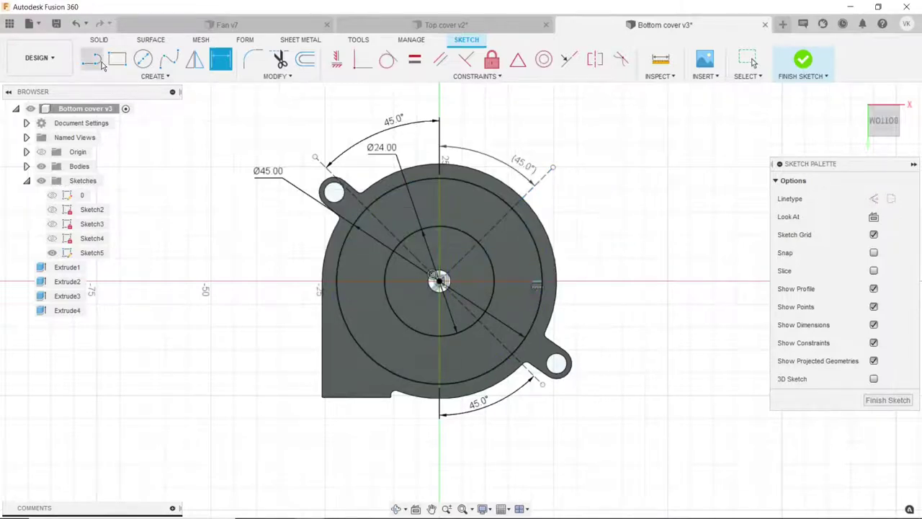
click(440, 281)
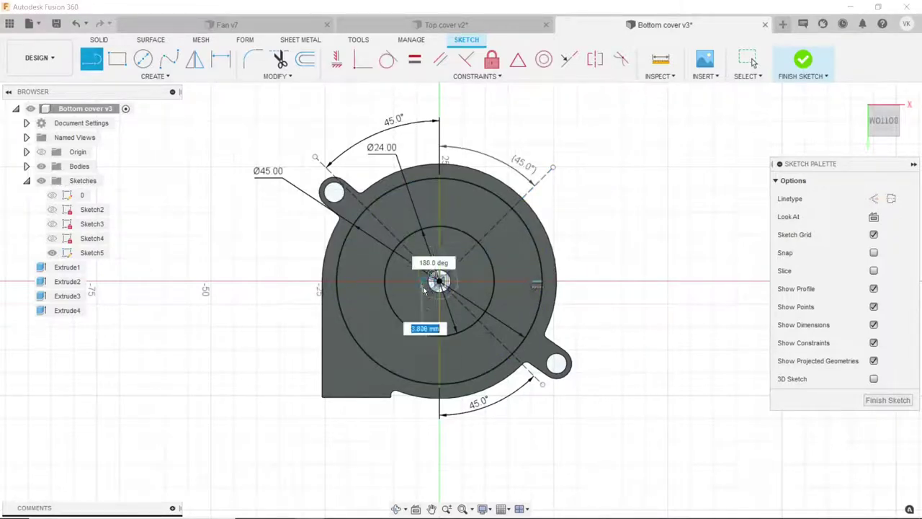
click(298, 431)
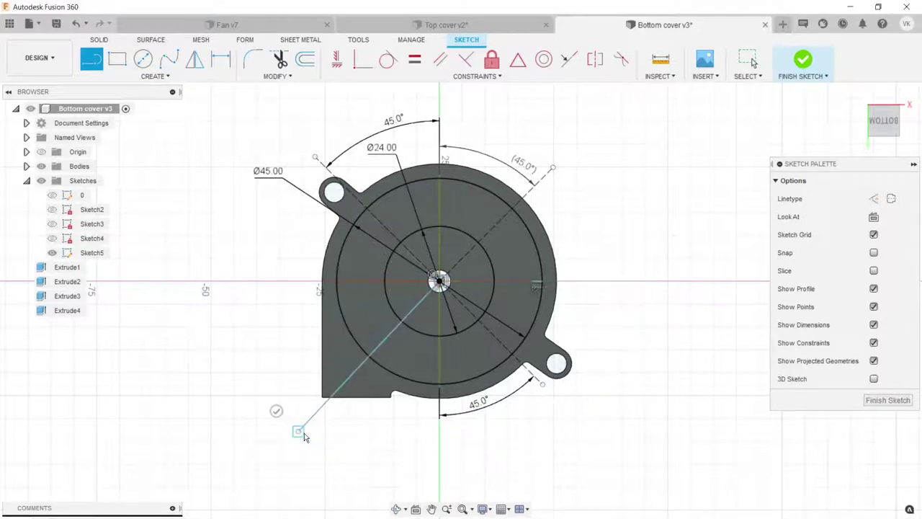
right_click(299, 431)
click(335, 446)
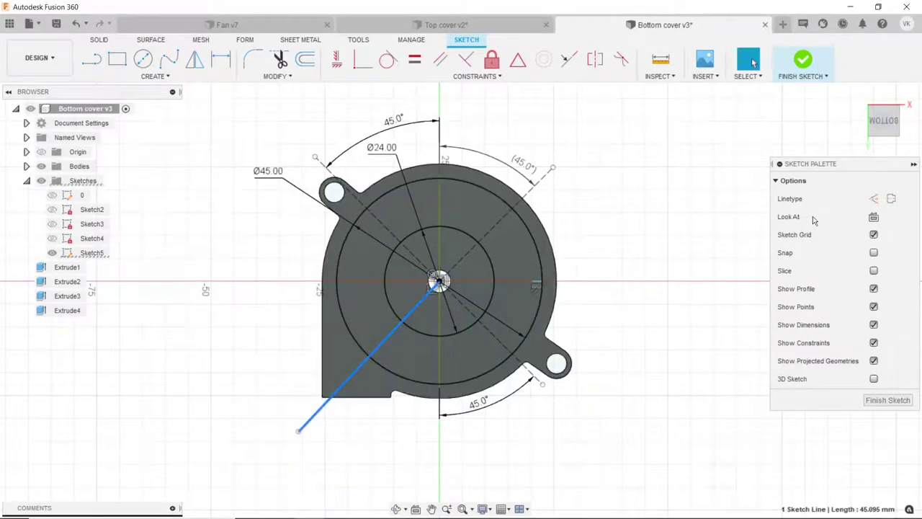
click(873, 198)
click(697, 238)
click(224, 69)
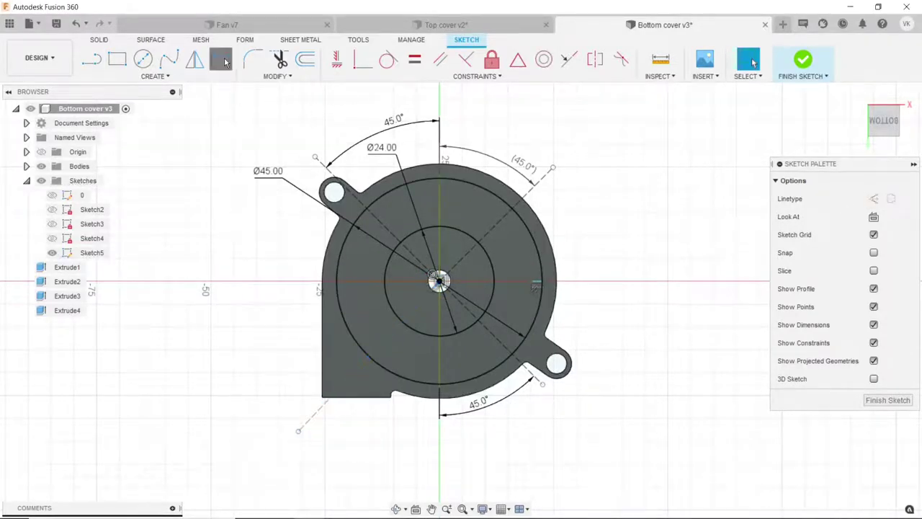
click(417, 315)
click(440, 368)
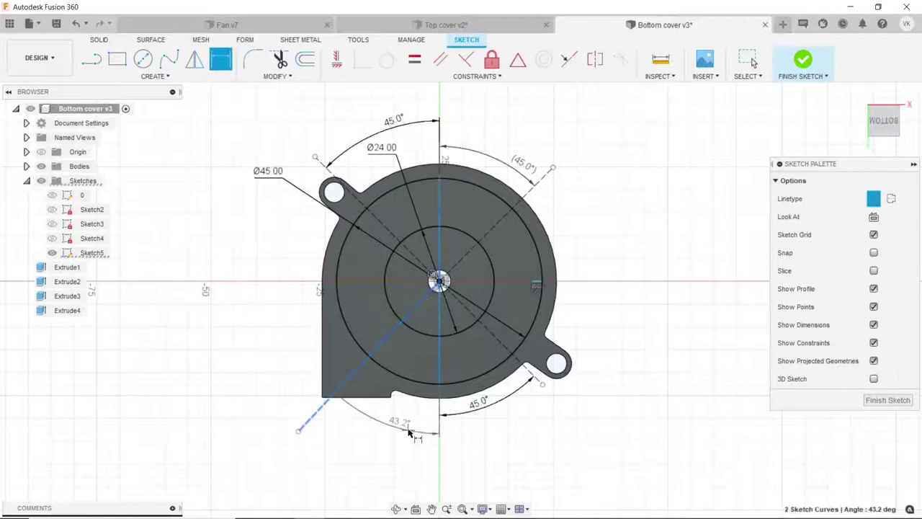
click(412, 429)
text(45)
key(Return)
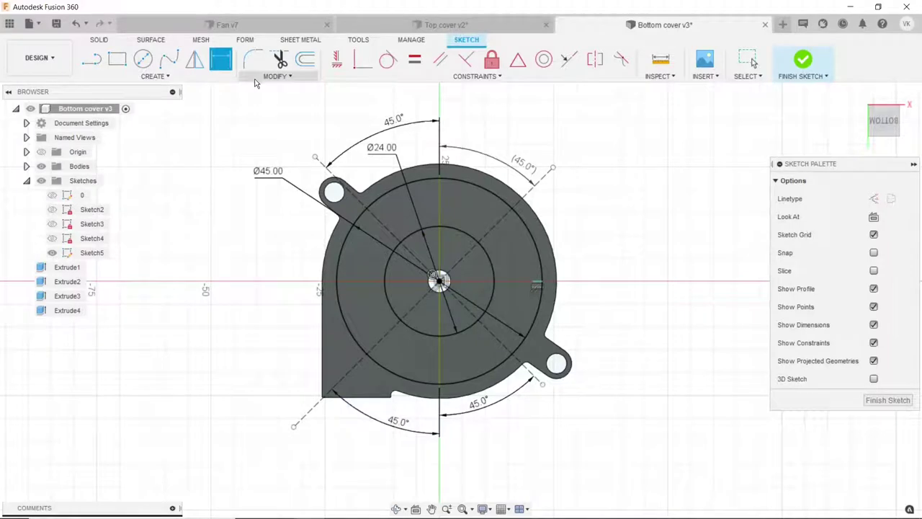
click(305, 62)
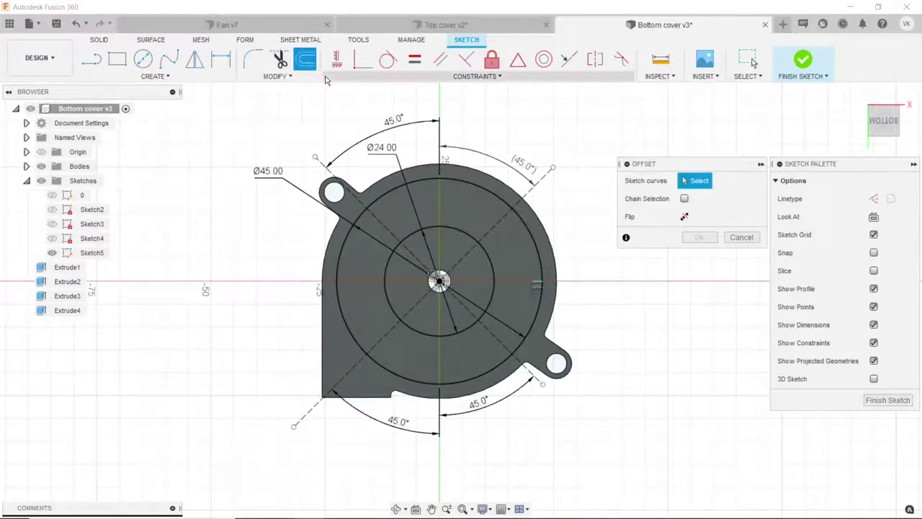
- Offset the vertical centre line 0.5 mm to one side
click(444, 205)
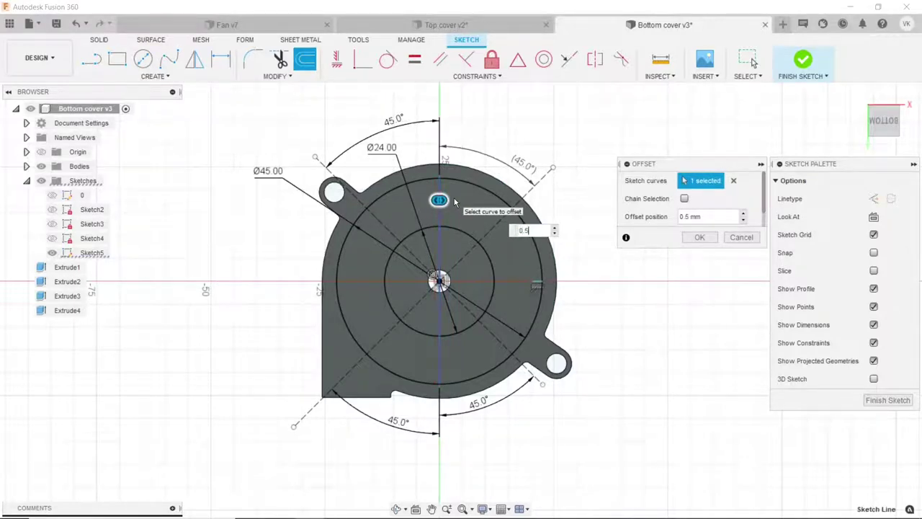
key(Return)
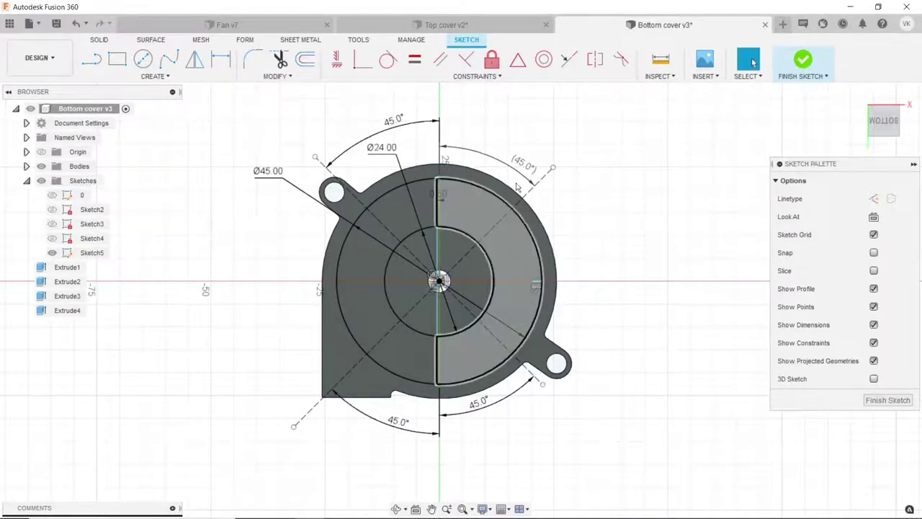
scroll(444, 177, up, 3)
scroll(432, 173, up, 3)
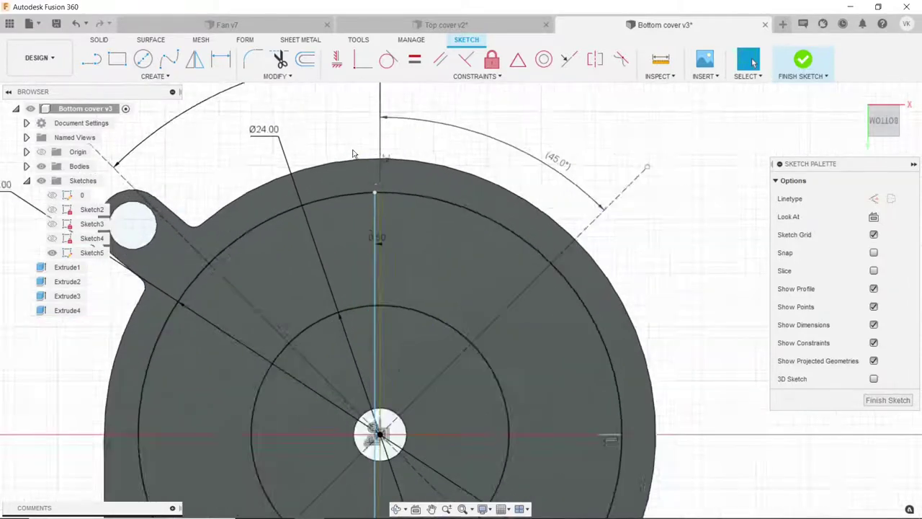
scroll(375, 174, up, 3)
scroll(388, 217, up, 2)
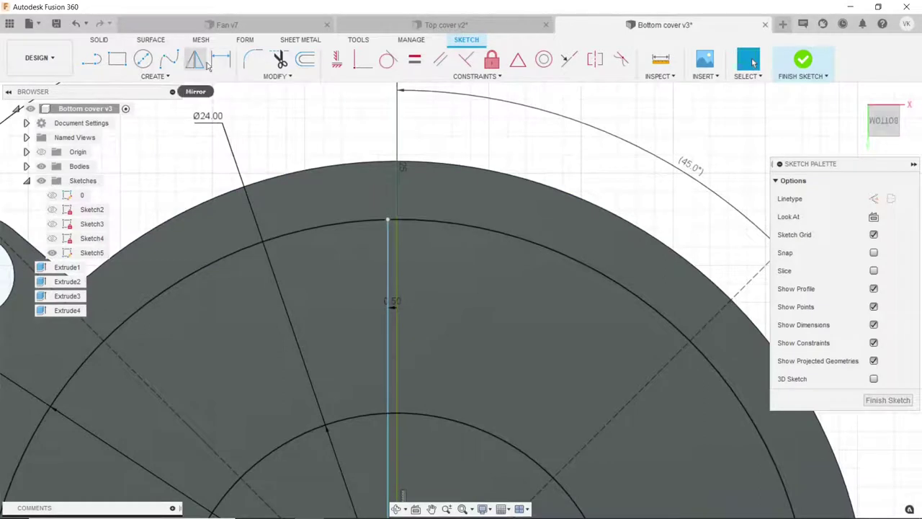
- Offset the vertical line -0.5 mm to the other side, forming a thin rib strip
click(305, 59)
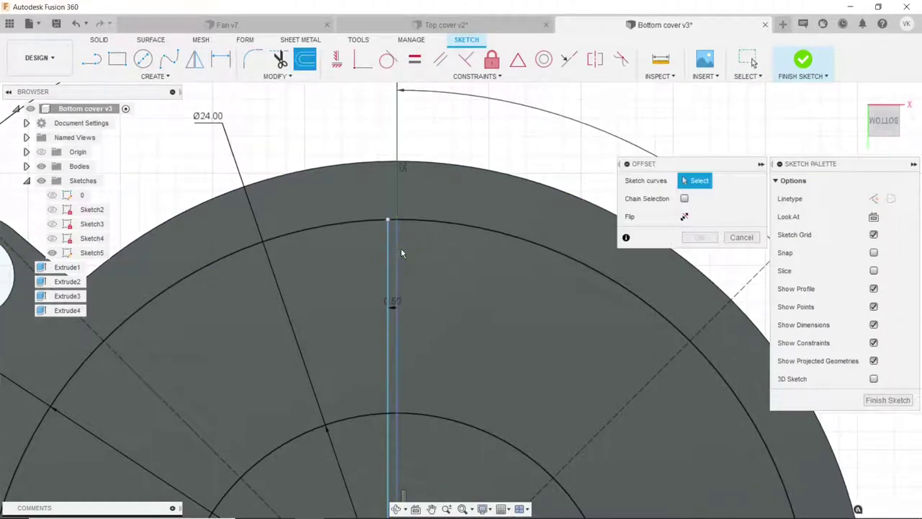
click(394, 250)
drag(382, 249, 404, 248)
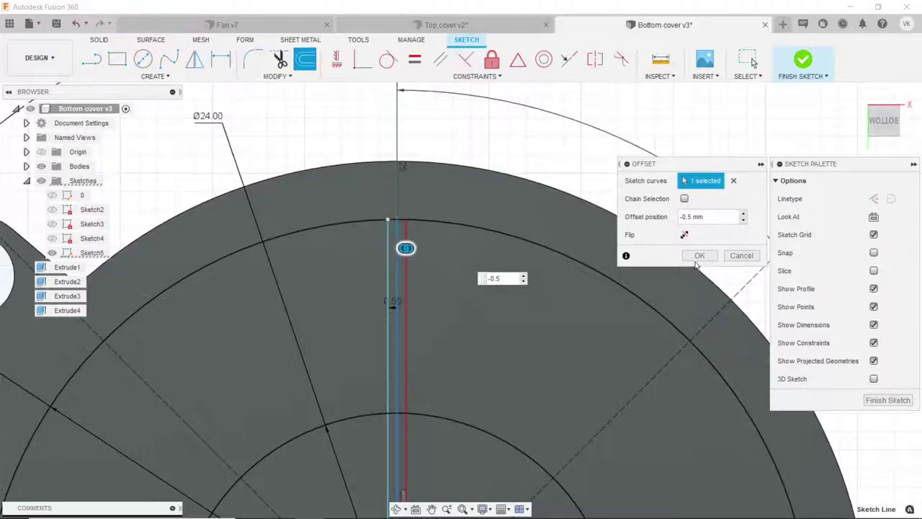
click(698, 257)
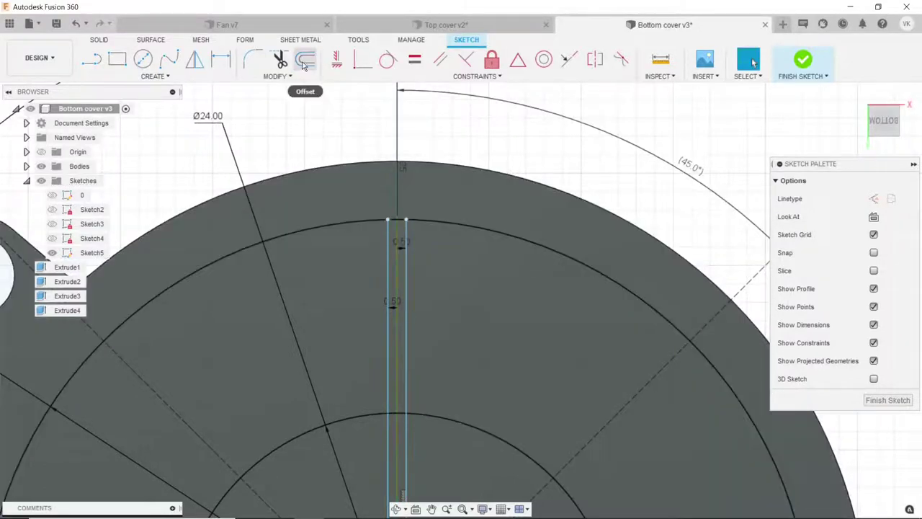
click(281, 60)
scroll(397, 196, up, 2)
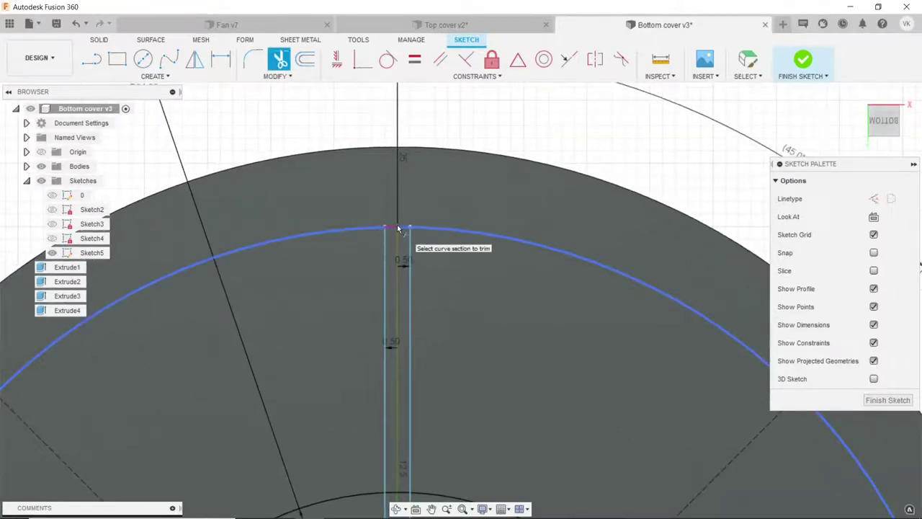
- Trim away the upper ring arc pieces lying between the two vertical rib lines
click(402, 229)
scroll(392, 169, down, 3)
scroll(392, 169, down, 3)
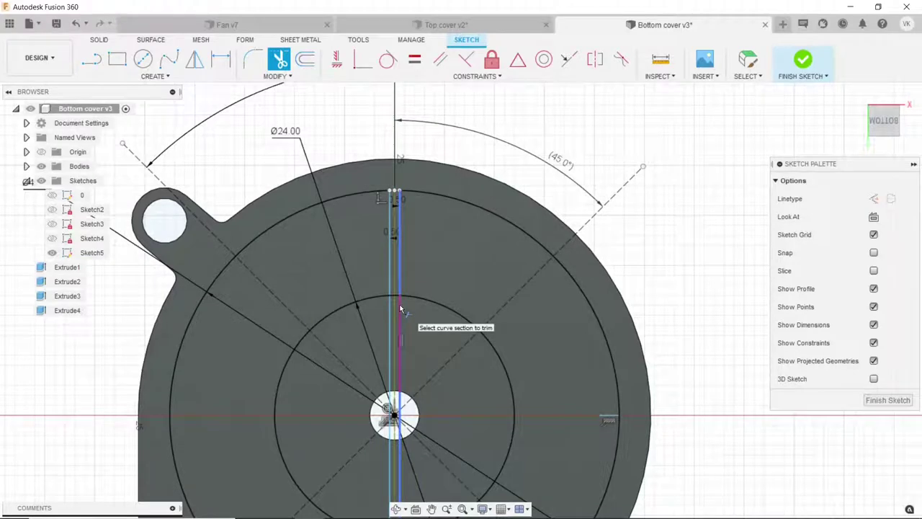
scroll(402, 310, down, 3)
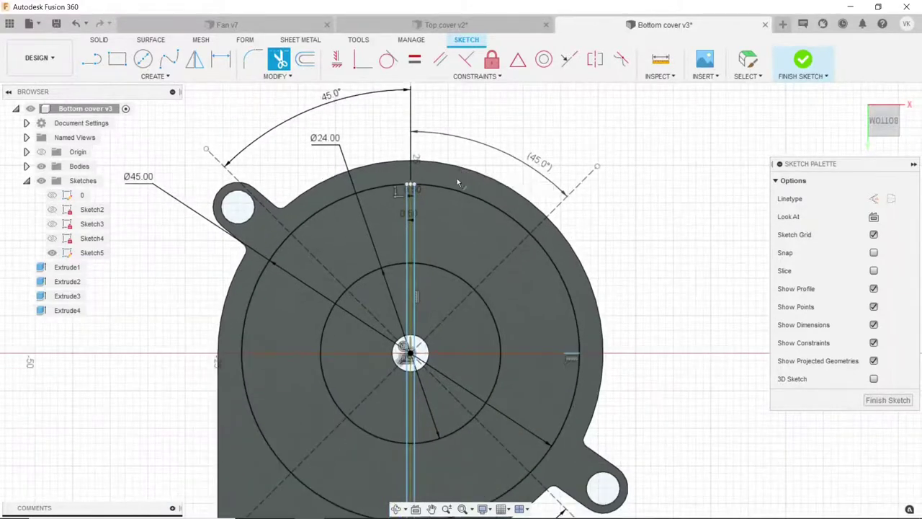
scroll(394, 301, up, 3)
scroll(393, 299, up, 2)
scroll(394, 296, up, 1)
click(395, 295)
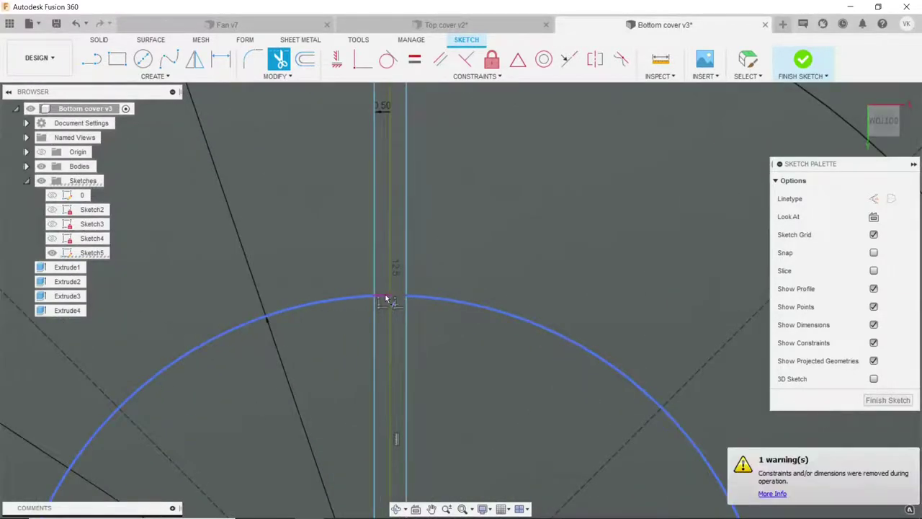
scroll(387, 295, down, 2)
scroll(389, 299, down, 1)
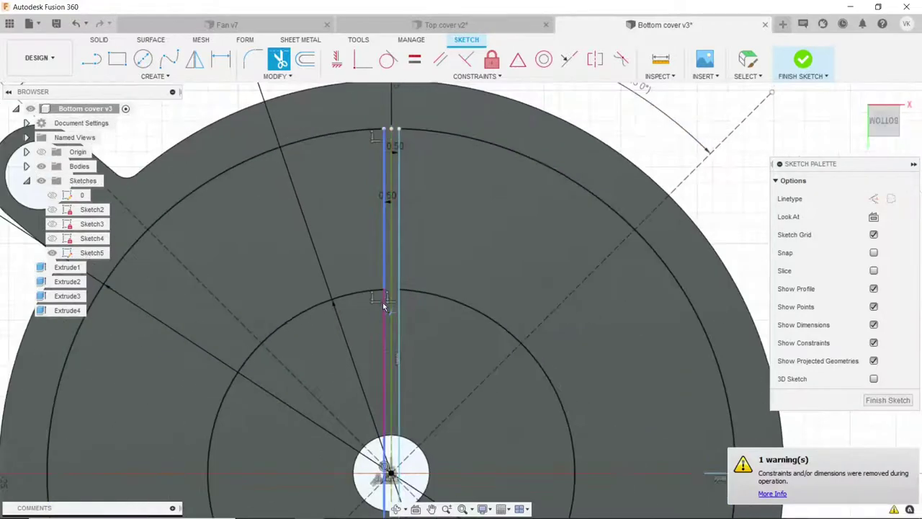
scroll(399, 310, down, 3)
scroll(397, 306, down, 2)
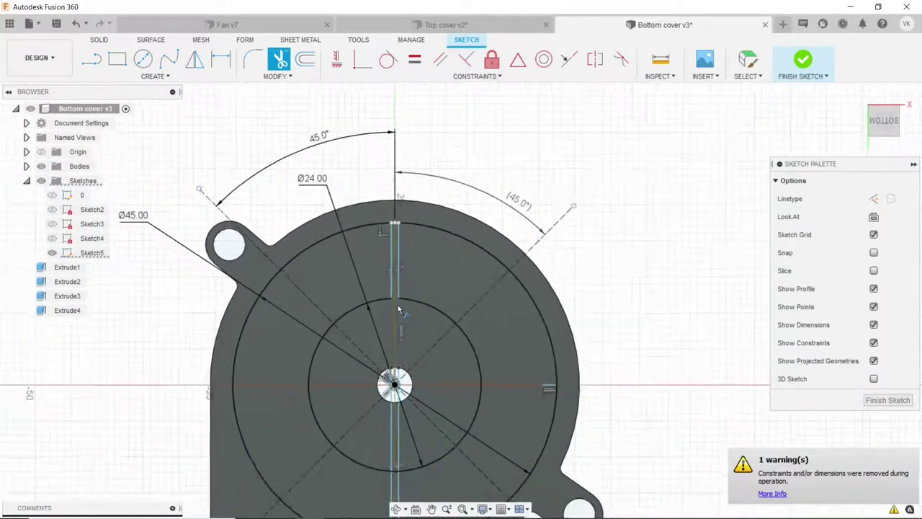
scroll(404, 433, down, 1)
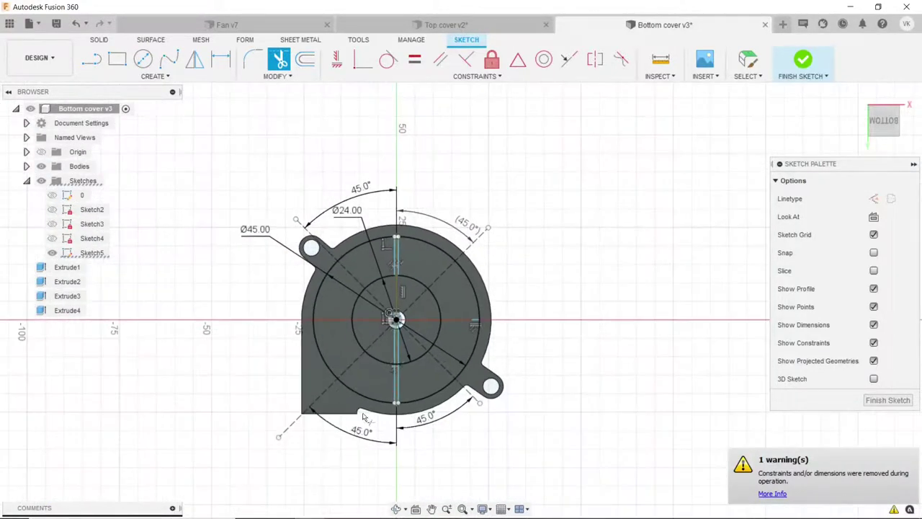
scroll(403, 447, up, 3)
scroll(401, 361, up, 2)
scroll(400, 368, up, 3)
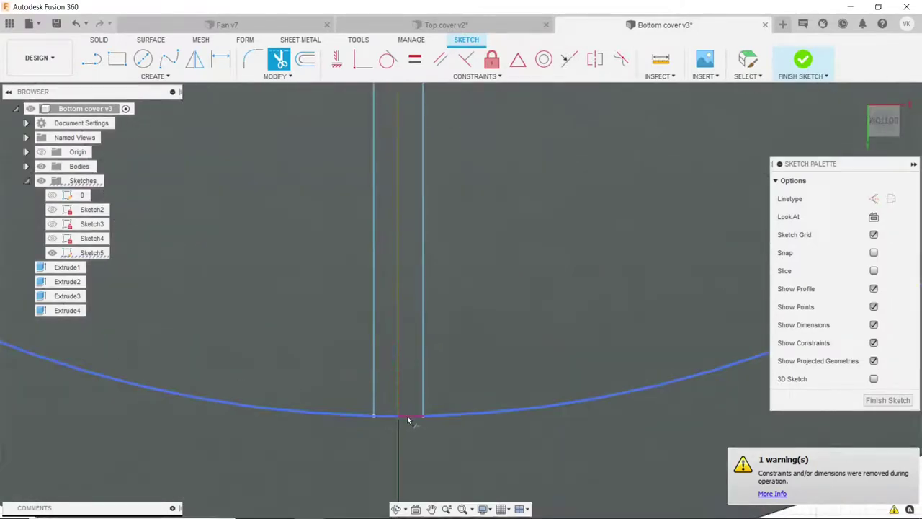
- Trim the lower arc pieces and the leftover left rib line, then finish trimming
click(400, 418)
scroll(396, 418, down, 1)
scroll(404, 346, down, 2)
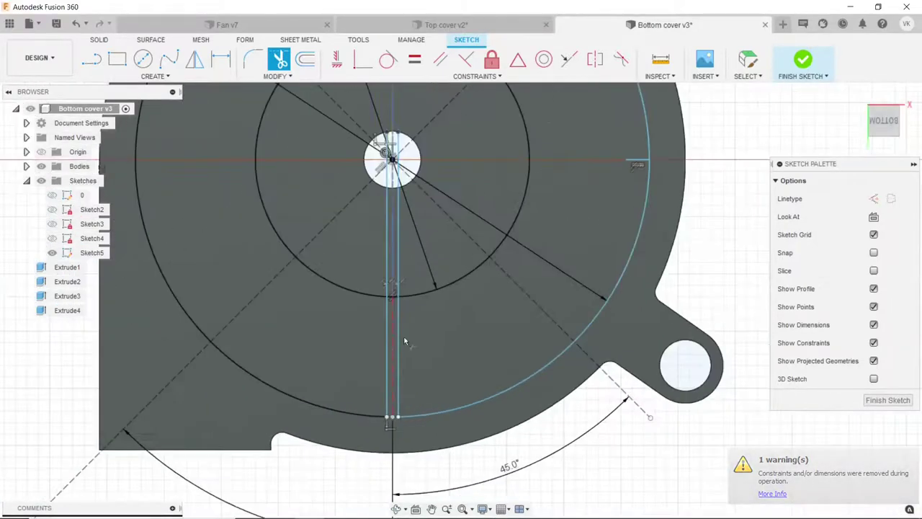
scroll(393, 319, up, 2)
scroll(394, 318, up, 3)
click(387, 297)
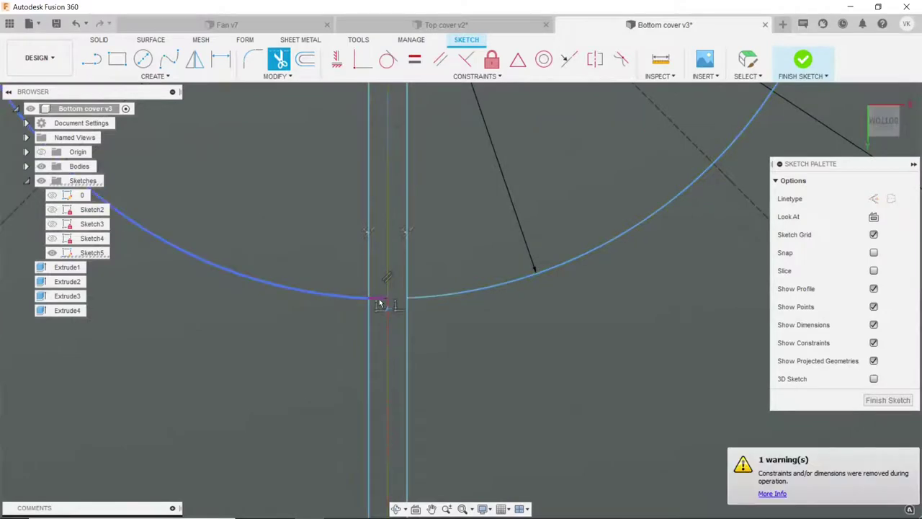
click(399, 274)
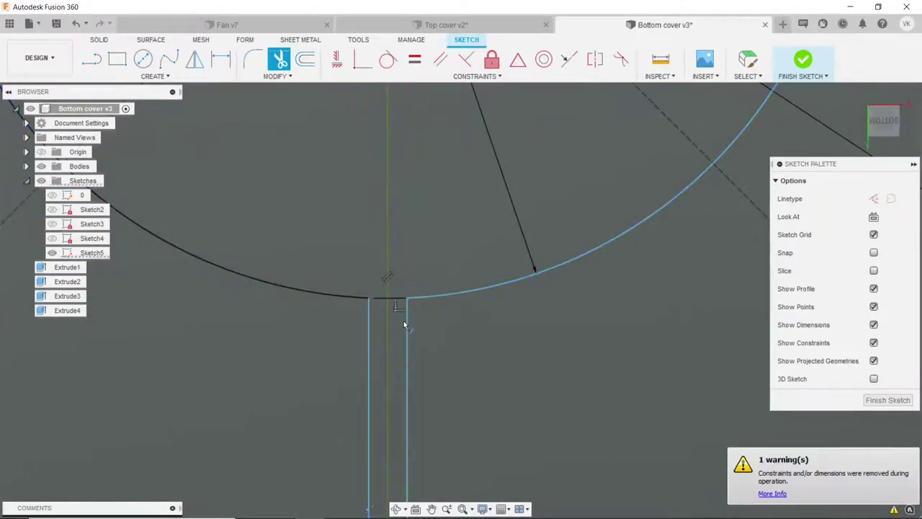
scroll(404, 325, down, 1)
scroll(409, 339, down, 1)
scroll(413, 351, down, 2)
scroll(412, 351, down, 2)
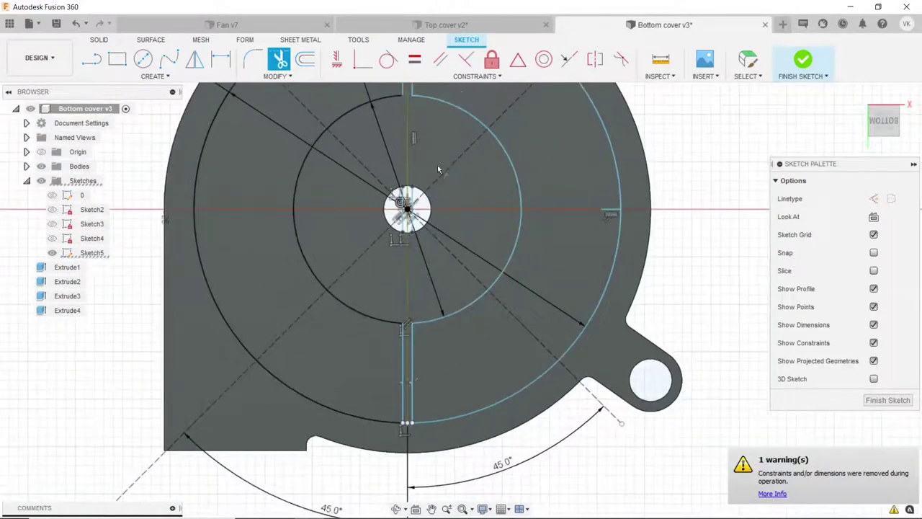
scroll(437, 169, up, 2)
scroll(479, 243, down, 2)
scroll(479, 242, down, 2)
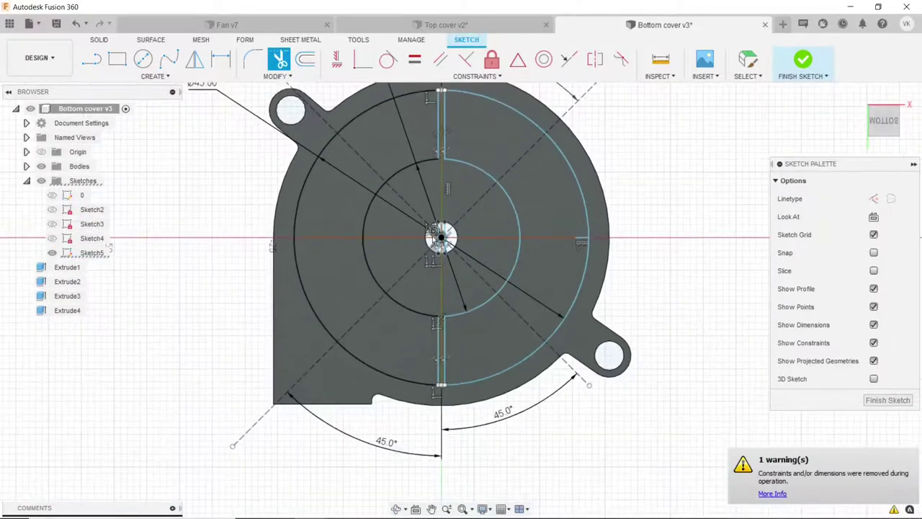
right_click(218, 196)
click(254, 199)
- Box-select the half-circle profiles around the hub to check them, then clear the selection
scroll(466, 217, up, 2)
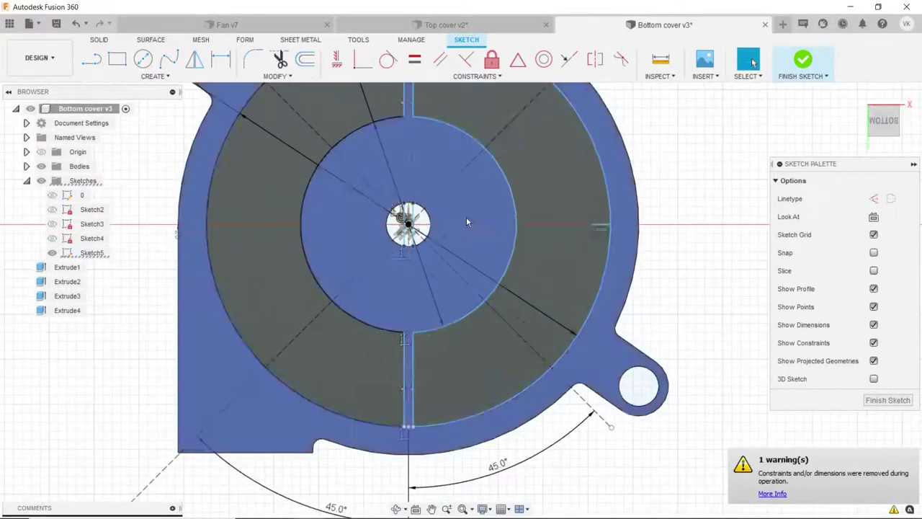
scroll(372, 202, up, 3)
drag(263, 152, 390, 307)
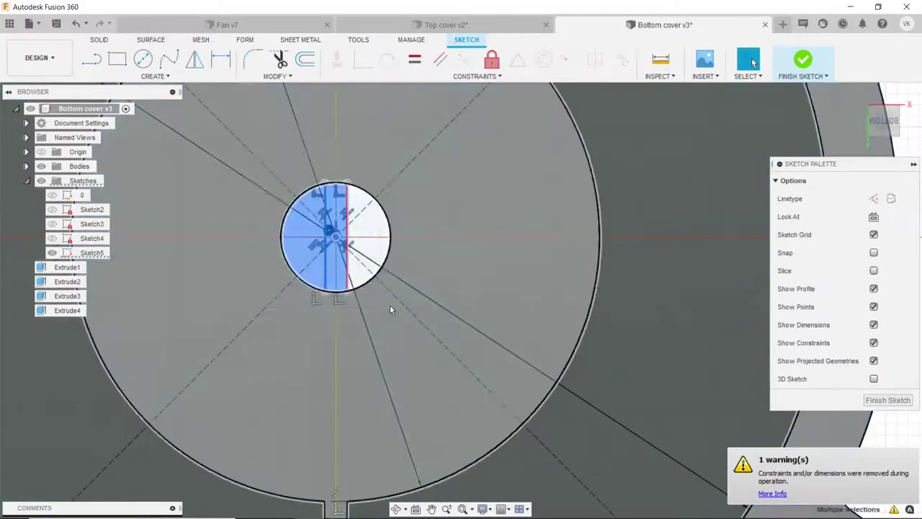
key(Escape)
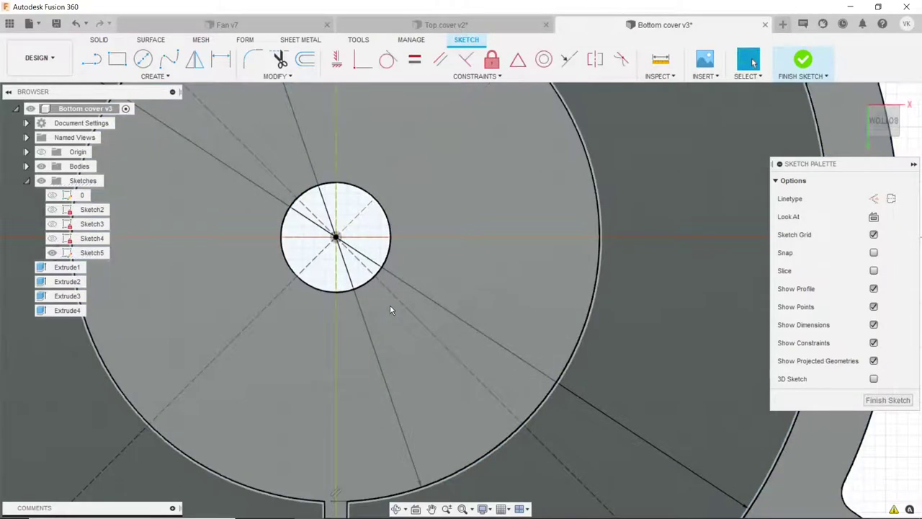
scroll(391, 305, down, 5)
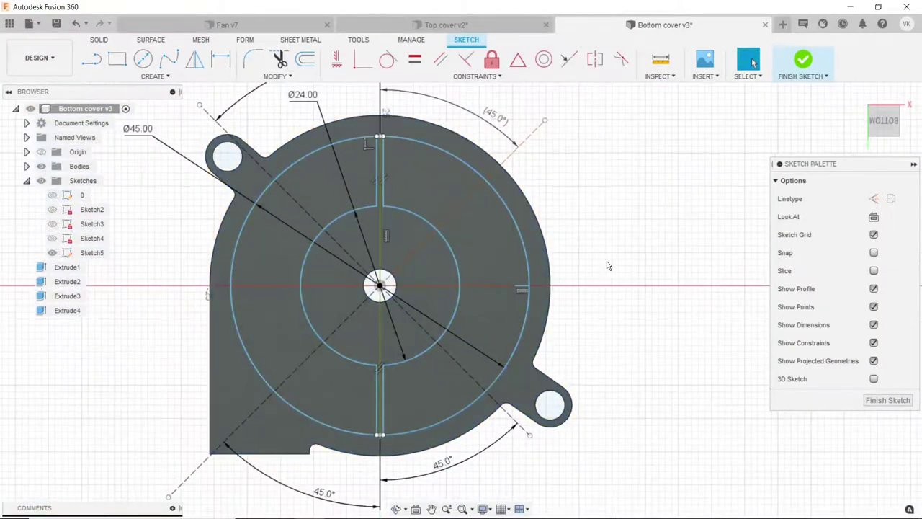
- Delete the short stray line at the ring's right edge
click(306, 61)
scroll(511, 290, up, 4)
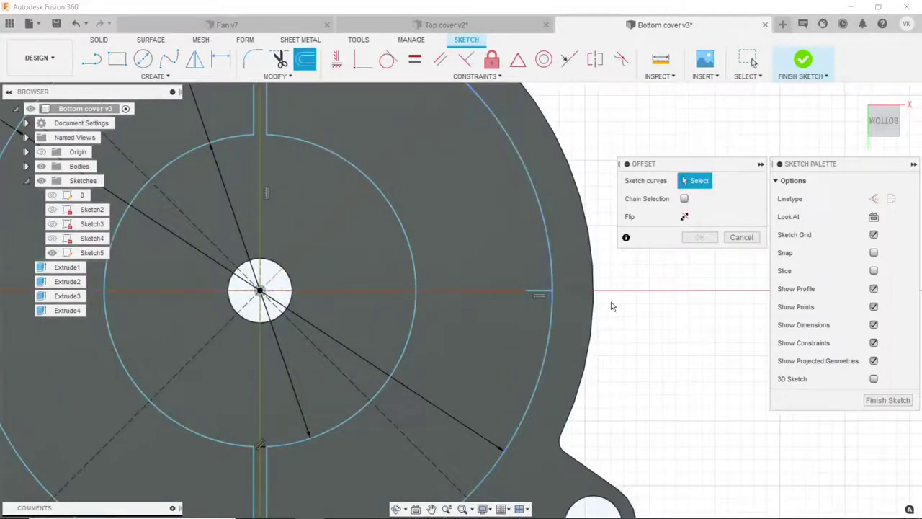
key(Escape)
click(542, 294)
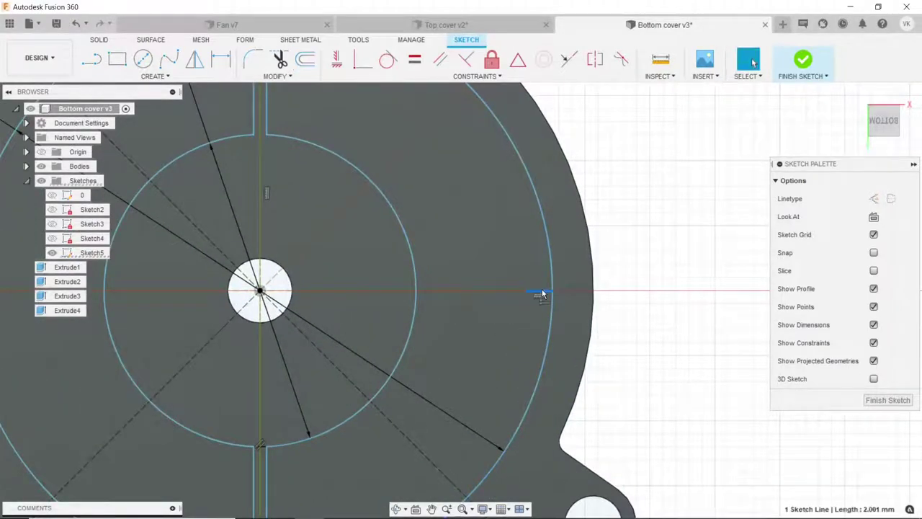
key(Delete)
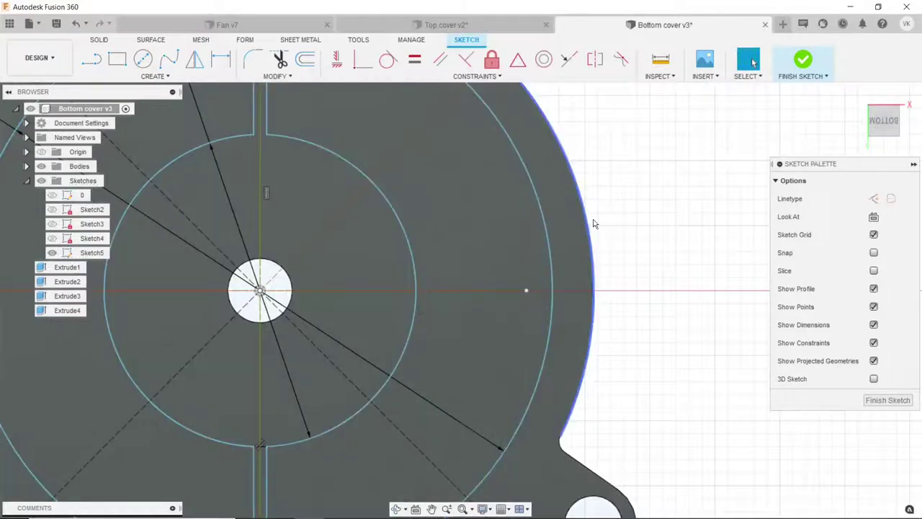
click(278, 76)
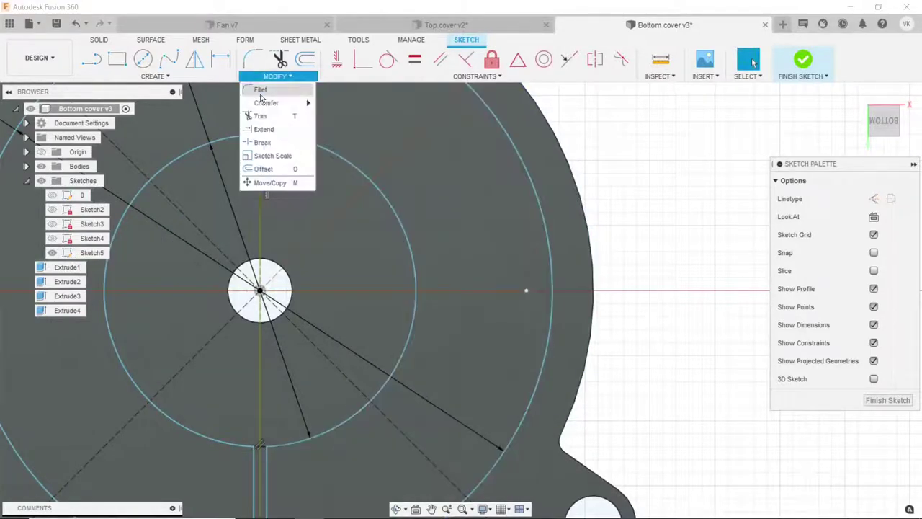
click(265, 127)
right_click(675, 232)
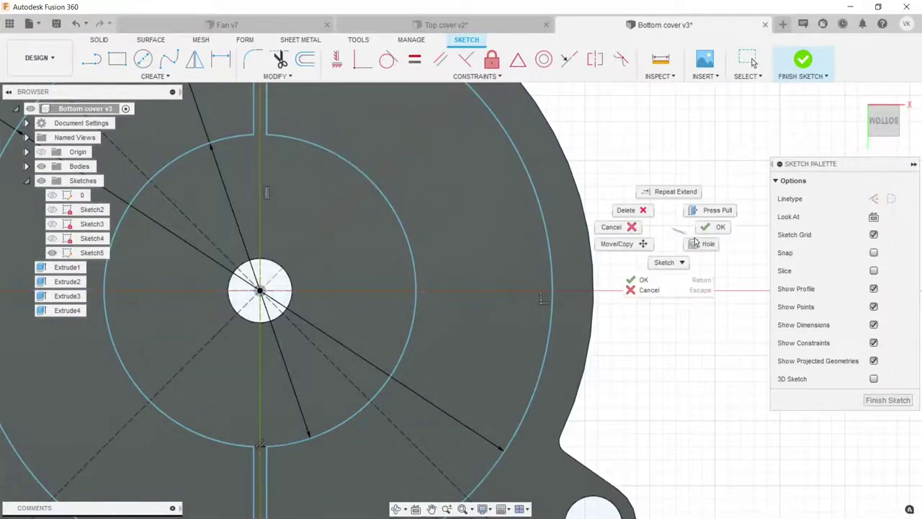
click(703, 234)
- Offset the horizontal centre line 0.5 mm above and 0.5 mm below
key(o)
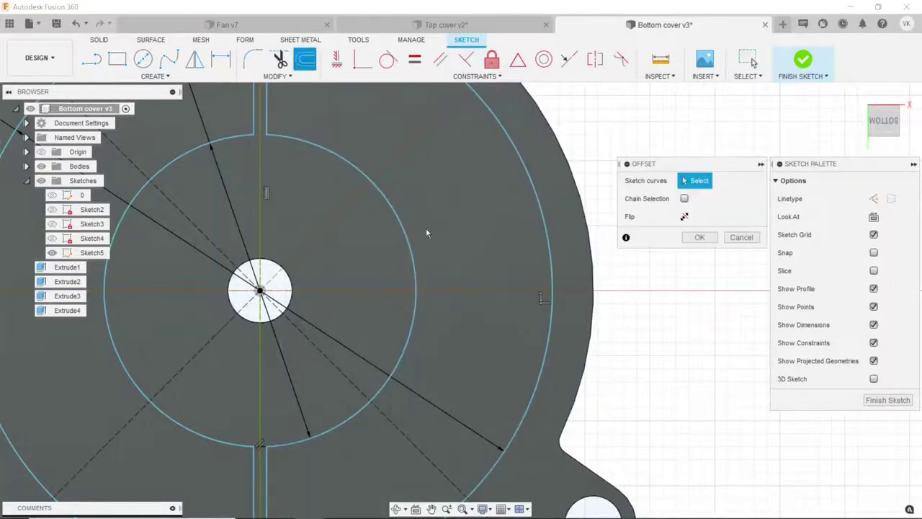
click(440, 291)
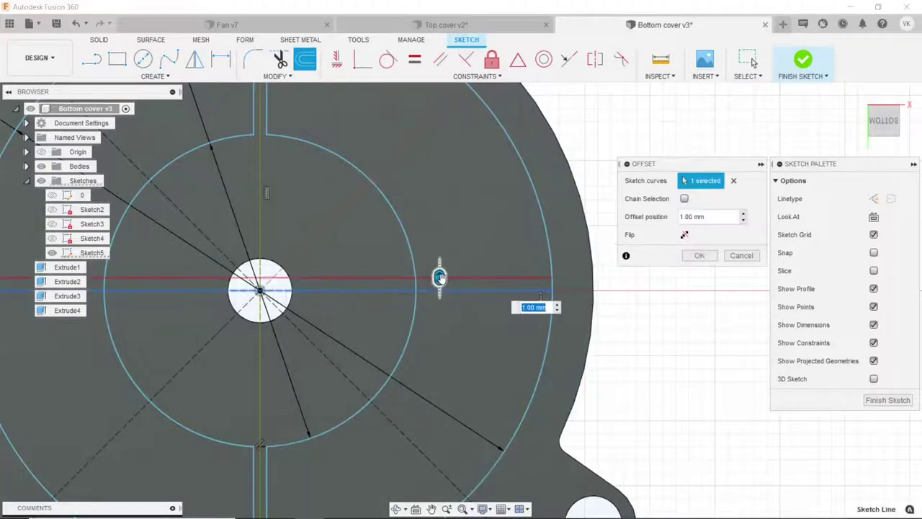
text(0.5)
key(Return)
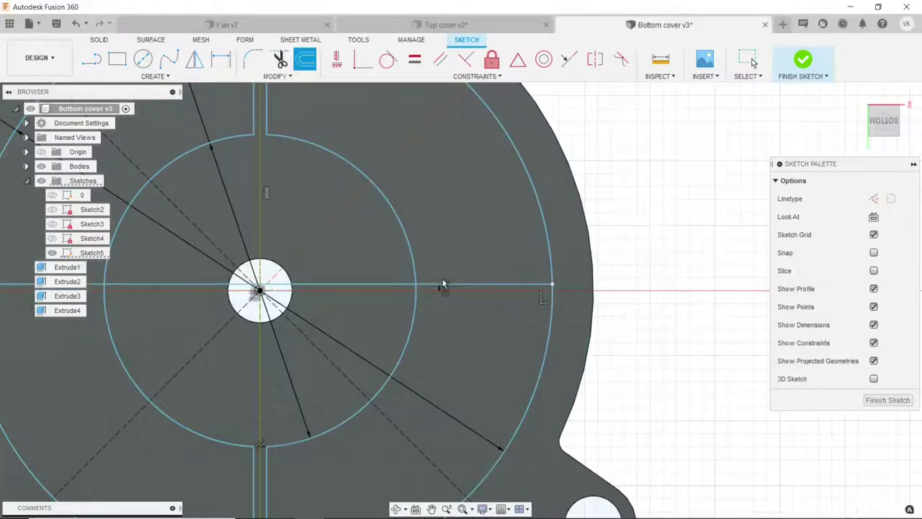
key(o)
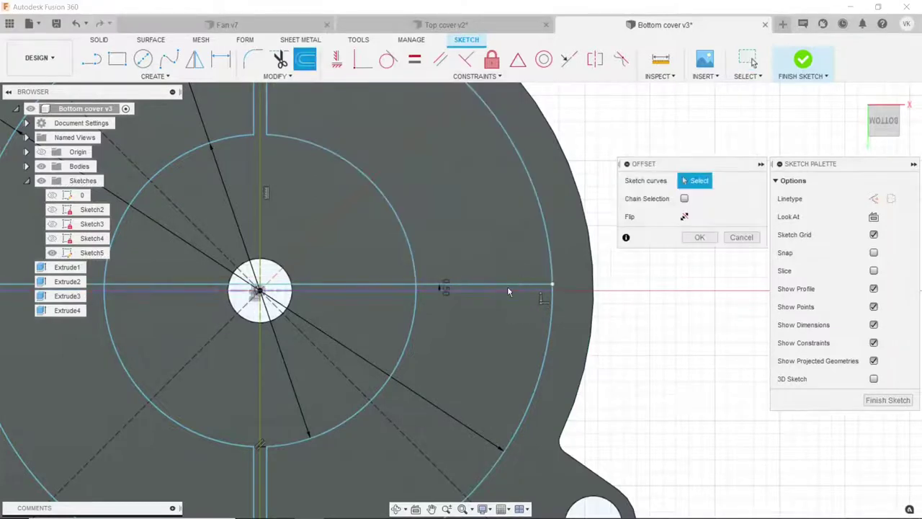
click(507, 288)
drag(503, 299, 537, 317)
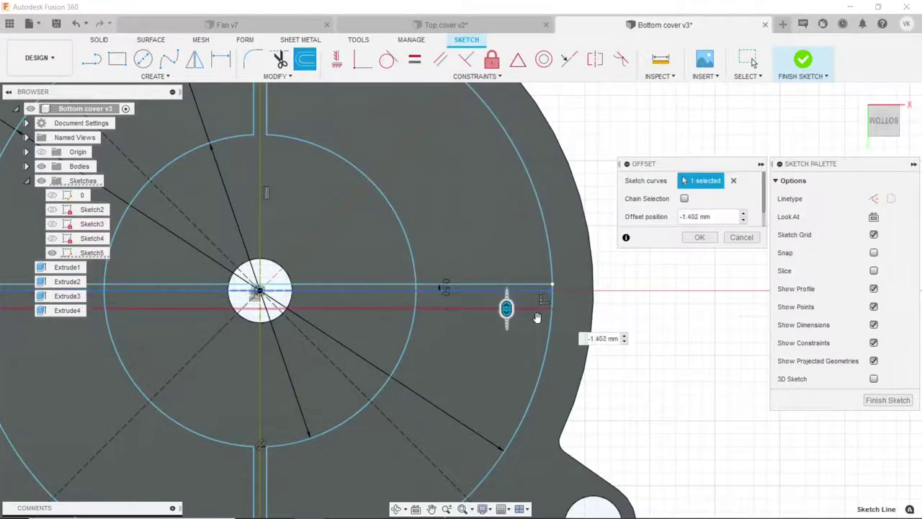
click(602, 338)
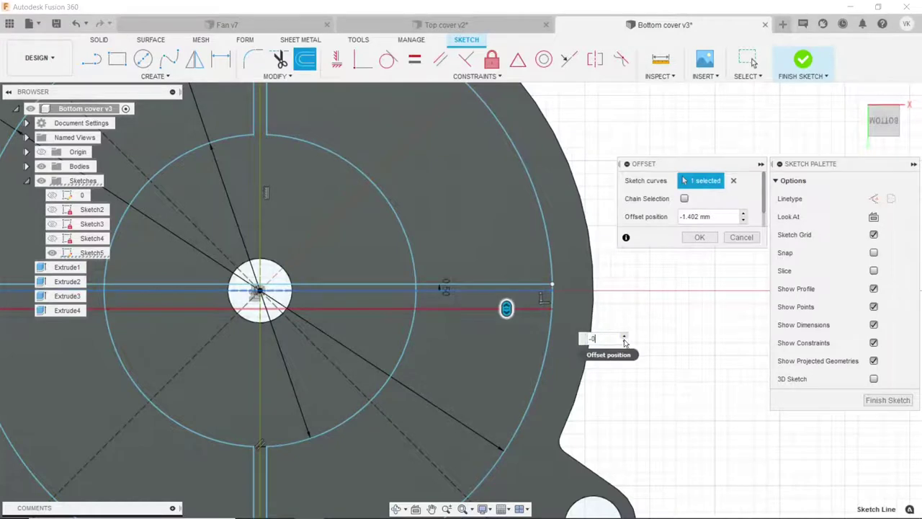
text(.5)
key(Return)
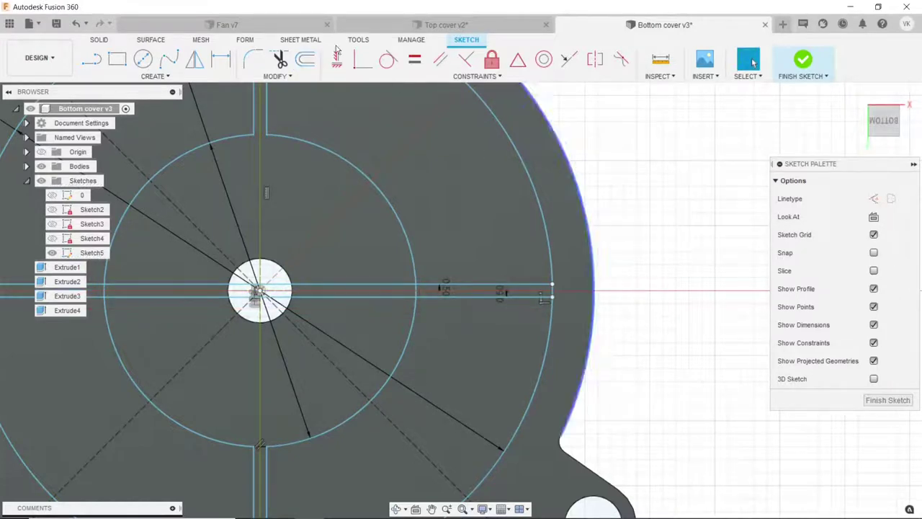
- Trim the ring arc pieces at the right and left rib crossings and the rib lines' excess left ends
click(280, 59)
scroll(548, 288, up, 2)
scroll(547, 288, up, 2)
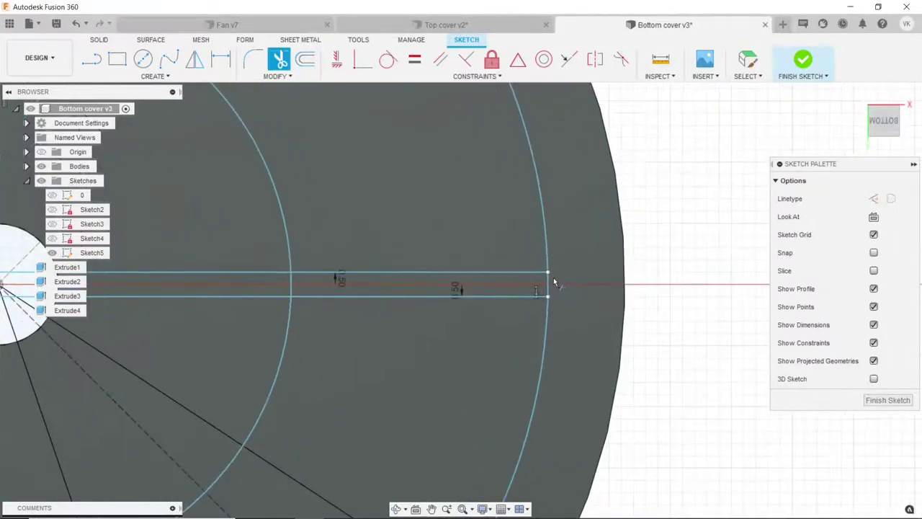
click(548, 285)
click(549, 289)
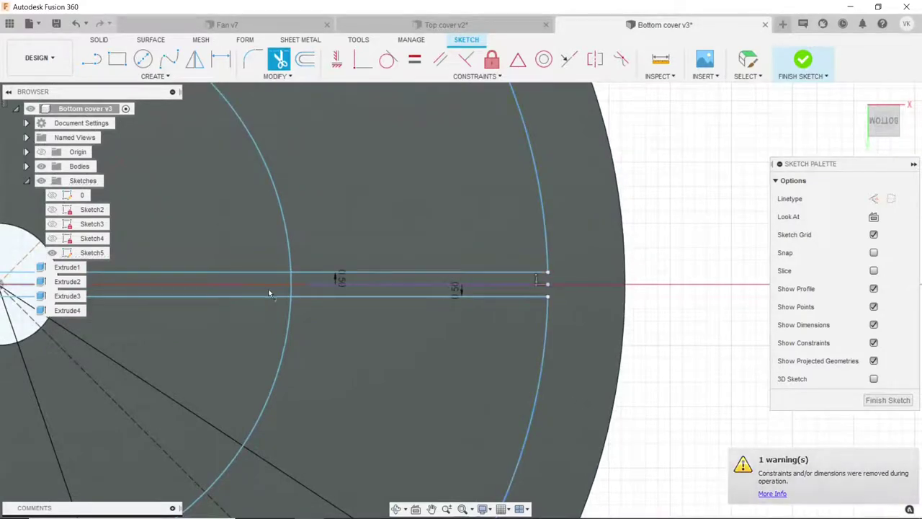
click(292, 289)
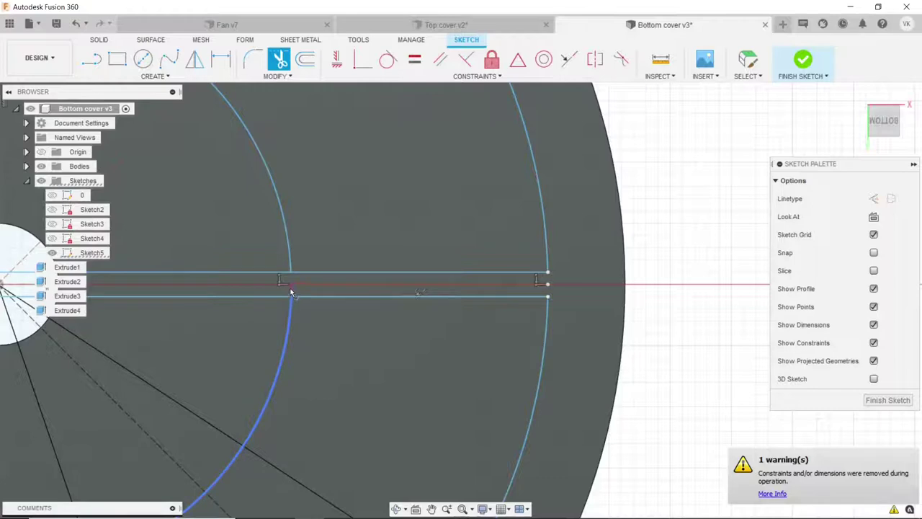
click(262, 290)
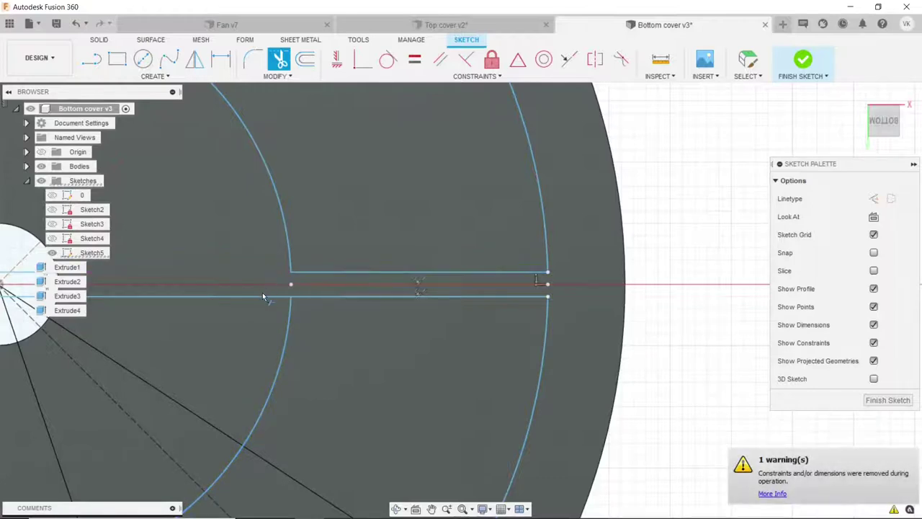
click(262, 293)
- Trim the upper and lower rib line pieces between the ring and the hub
scroll(442, 257, down, 5)
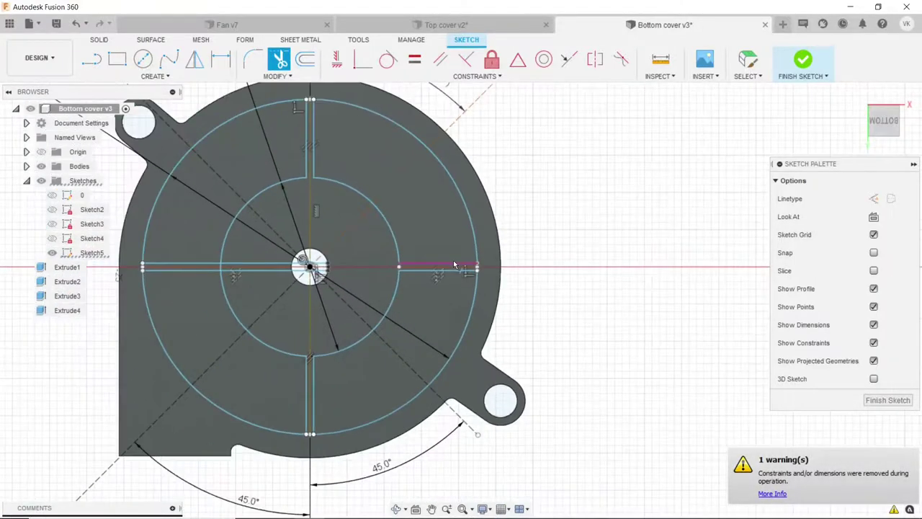
scroll(188, 266, up, 3)
scroll(144, 268, up, 3)
scroll(135, 269, up, 2)
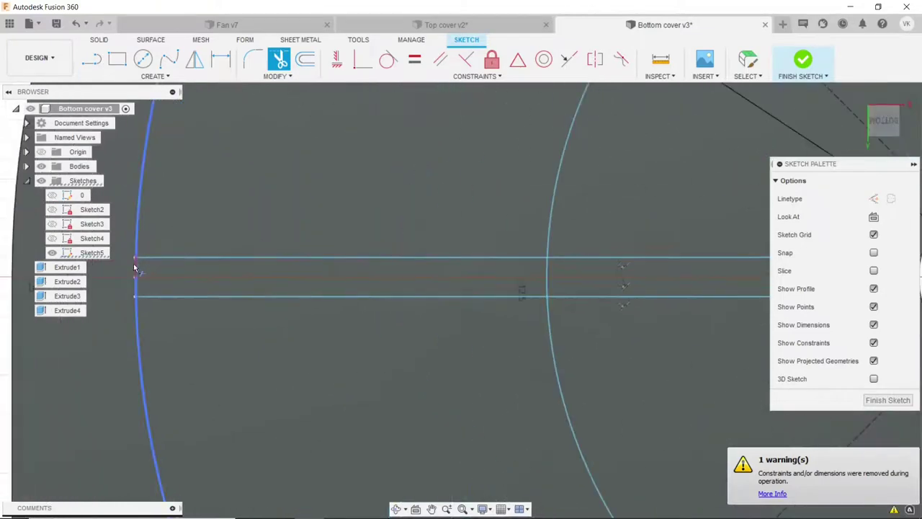
scroll(198, 273, down, 3)
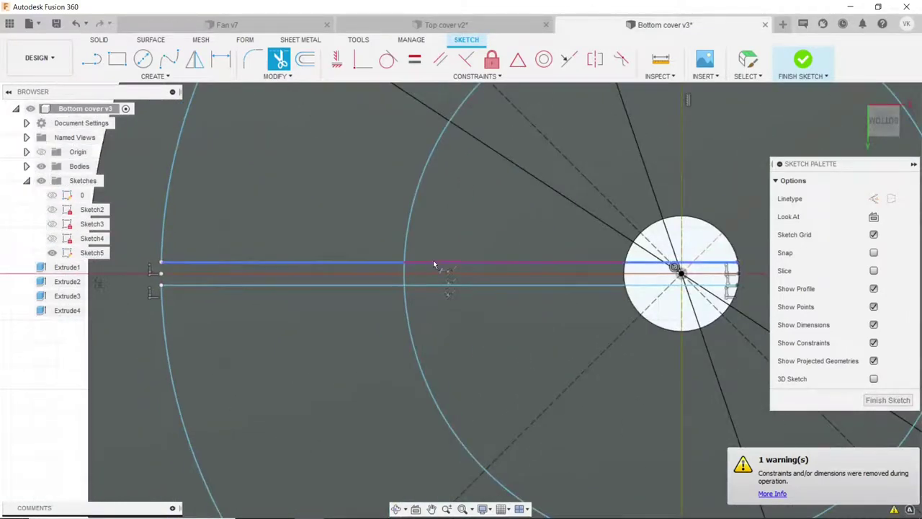
click(434, 263)
click(427, 286)
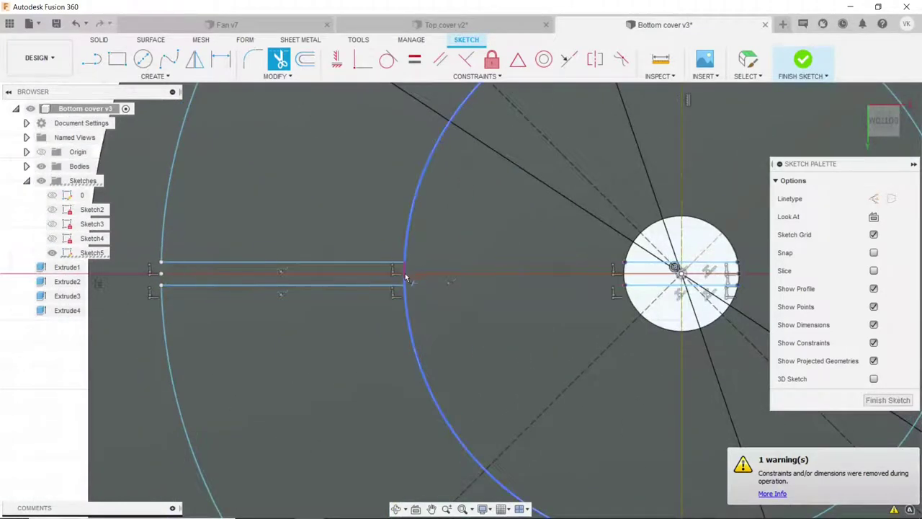
scroll(405, 283, down, 5)
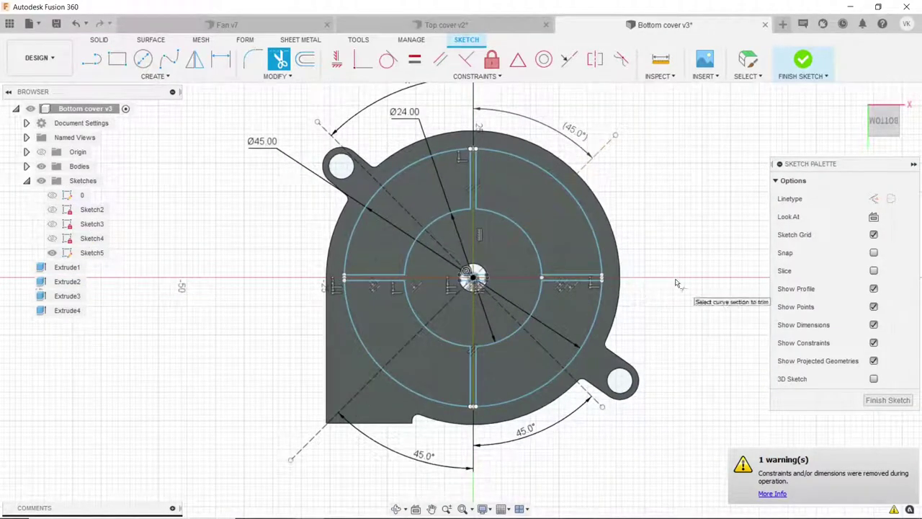
scroll(681, 288, up, 1)
- Offset the upper-left 45° diagonal line by 0.5 mm to each side
click(303, 63)
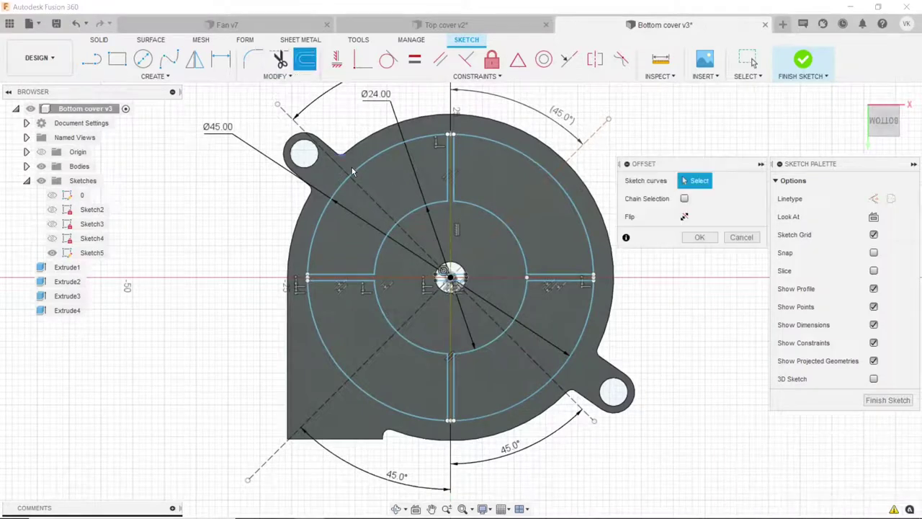
scroll(351, 177, up, 2)
click(350, 166)
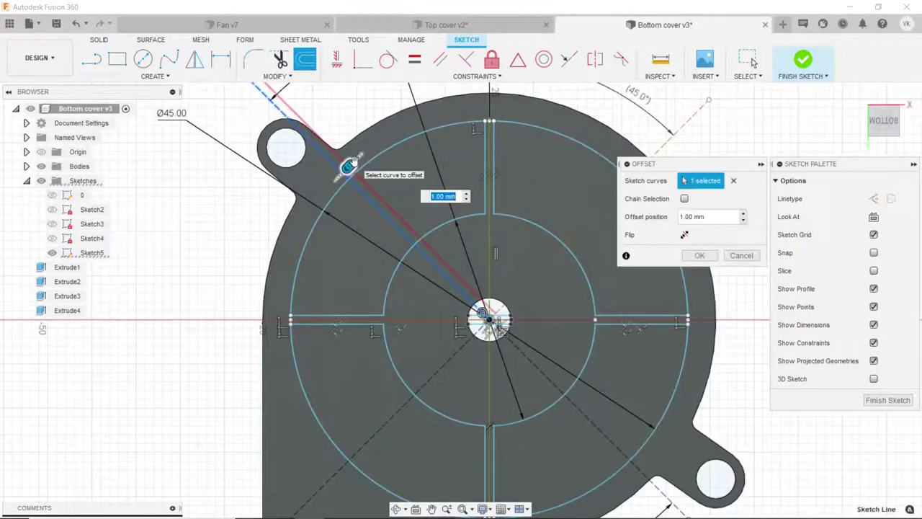
key(Return)
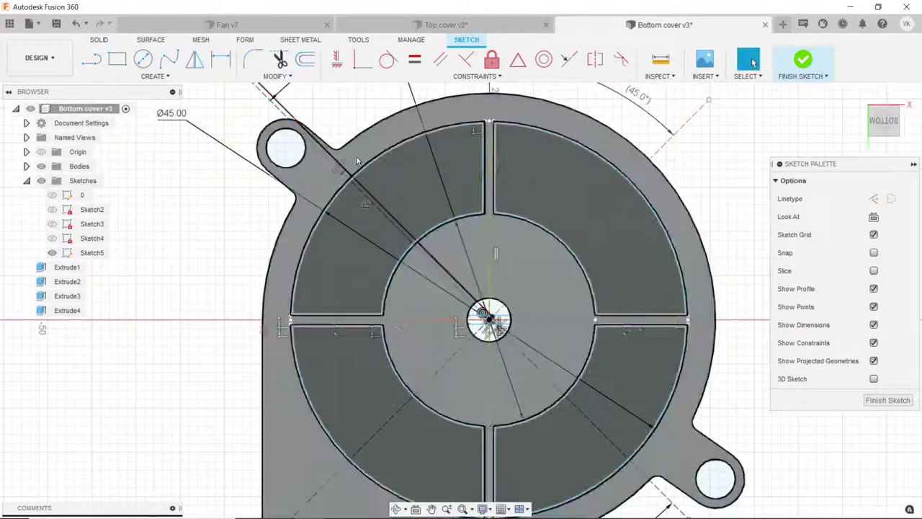
click(305, 61)
scroll(381, 209, up, 2)
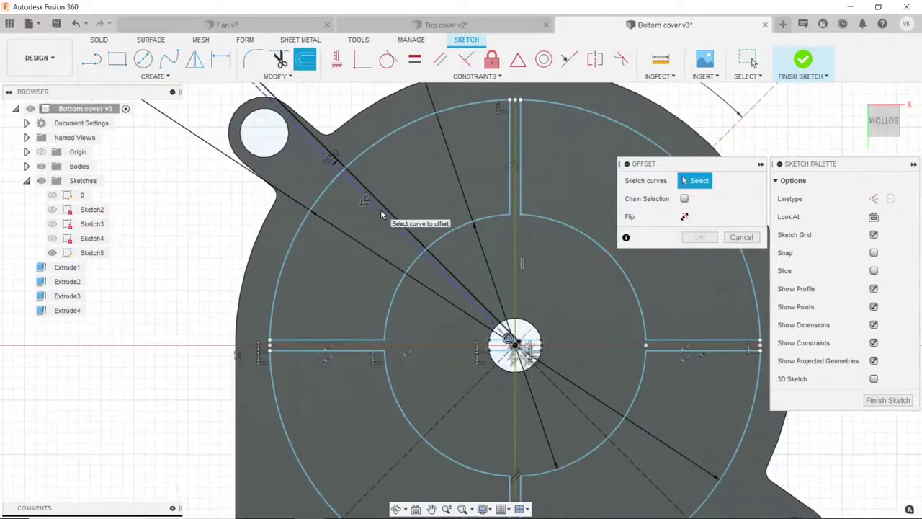
click(380, 209)
click(381, 209)
text(-0.5)
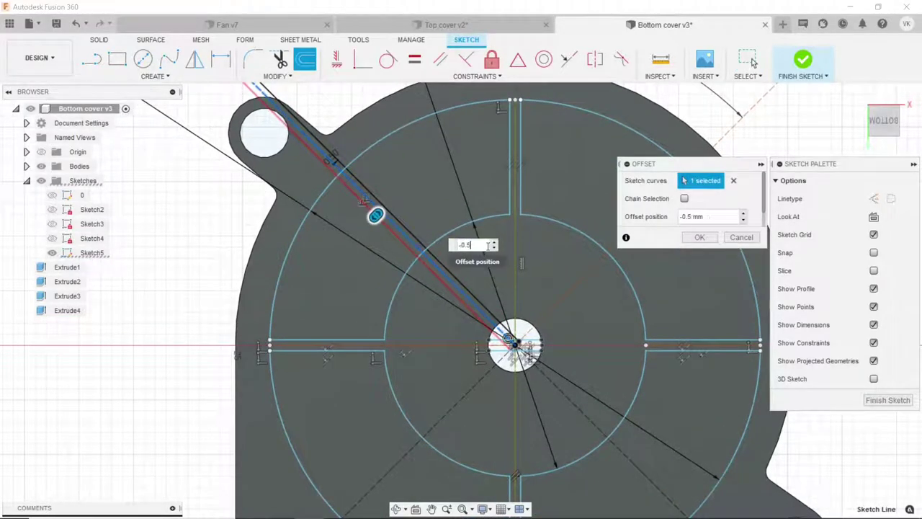
click(698, 237)
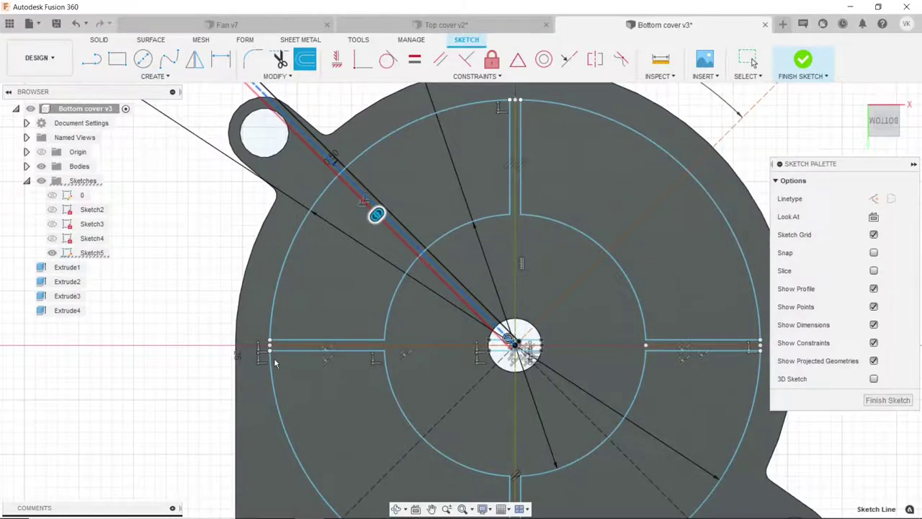
scroll(275, 360, down, 2)
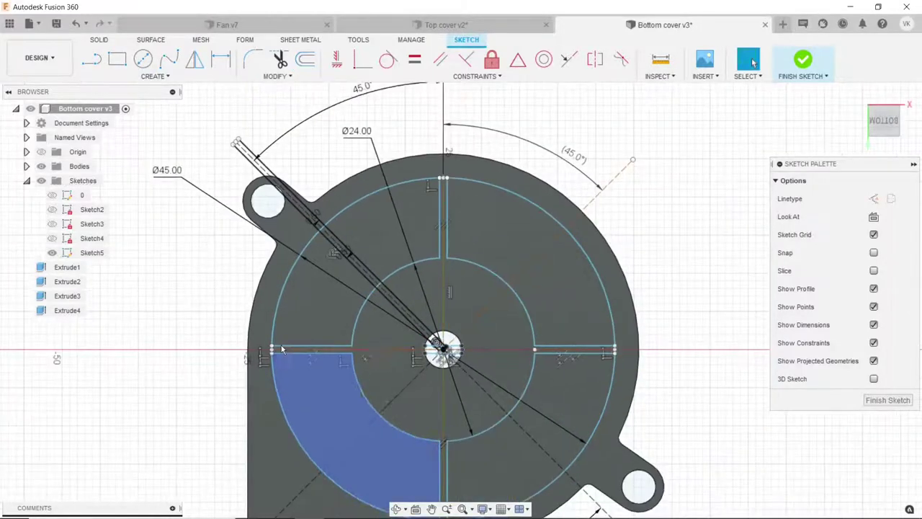
- Trim the doubled diagonal, the segments outside the ring and into the hole, and the centreline inside the rib
click(280, 59)
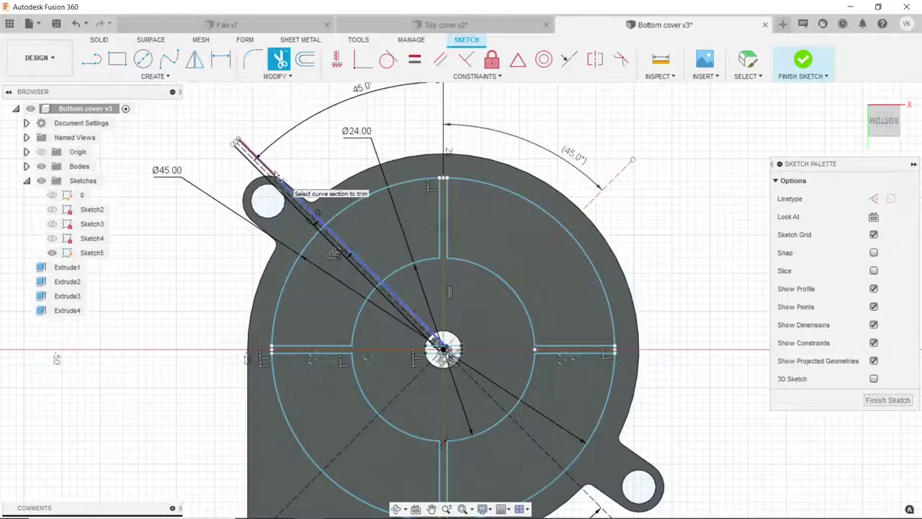
click(292, 196)
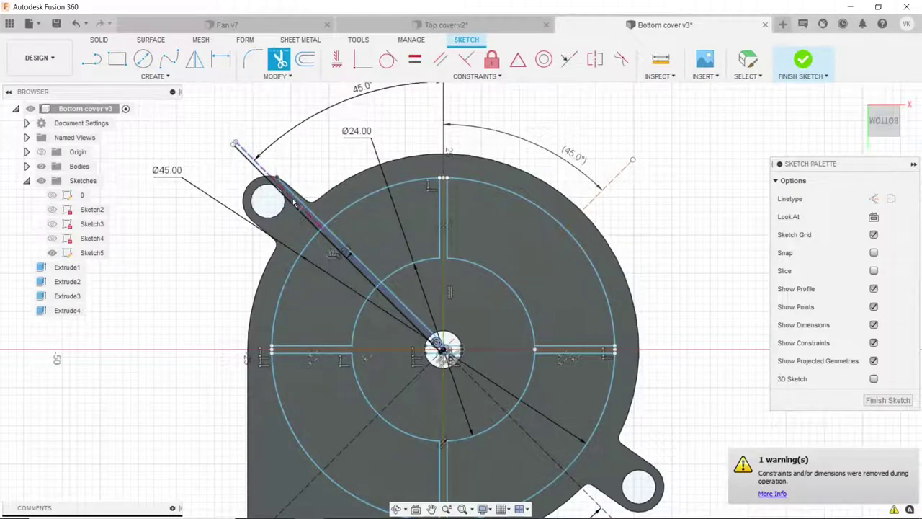
scroll(294, 202, up, 3)
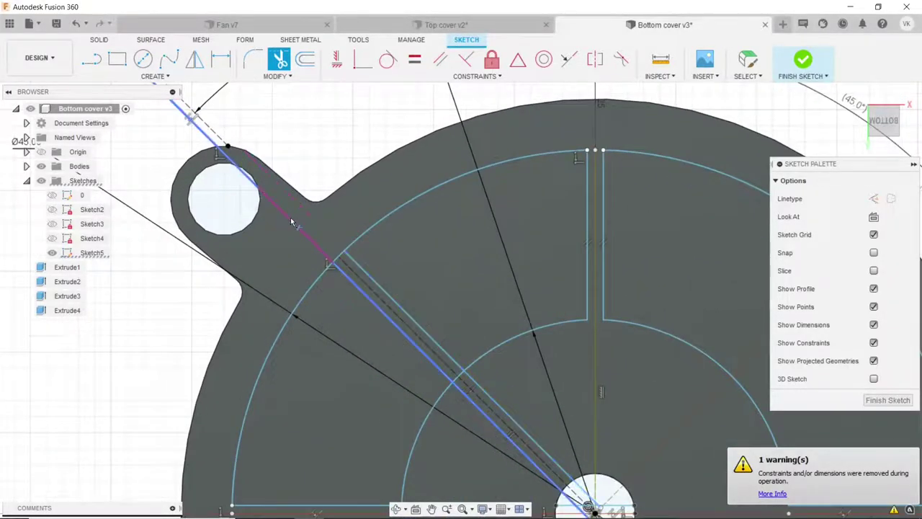
click(291, 218)
click(230, 156)
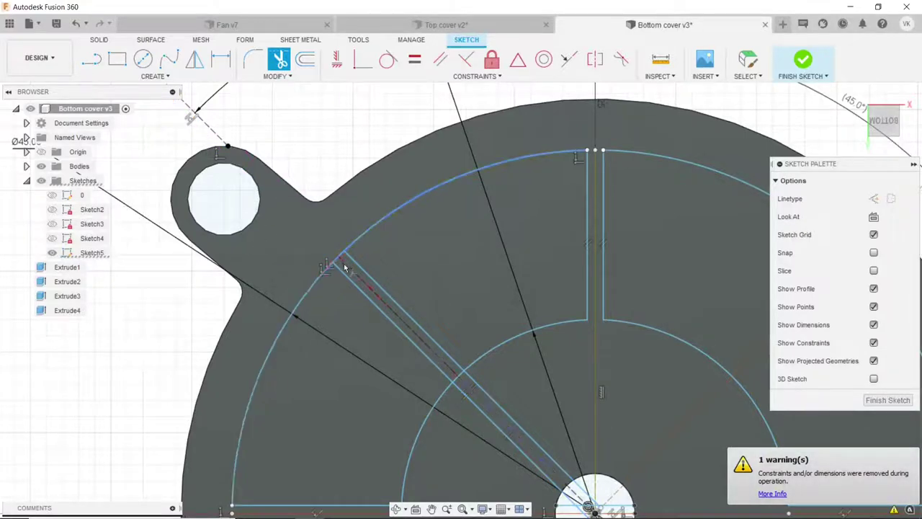
scroll(345, 254, up, 2)
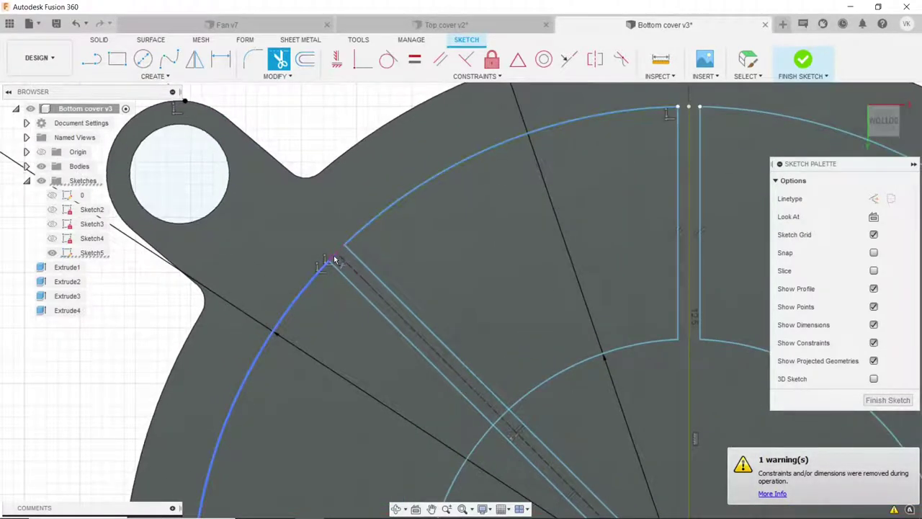
scroll(466, 374, down, 3)
scroll(432, 346, up, 5)
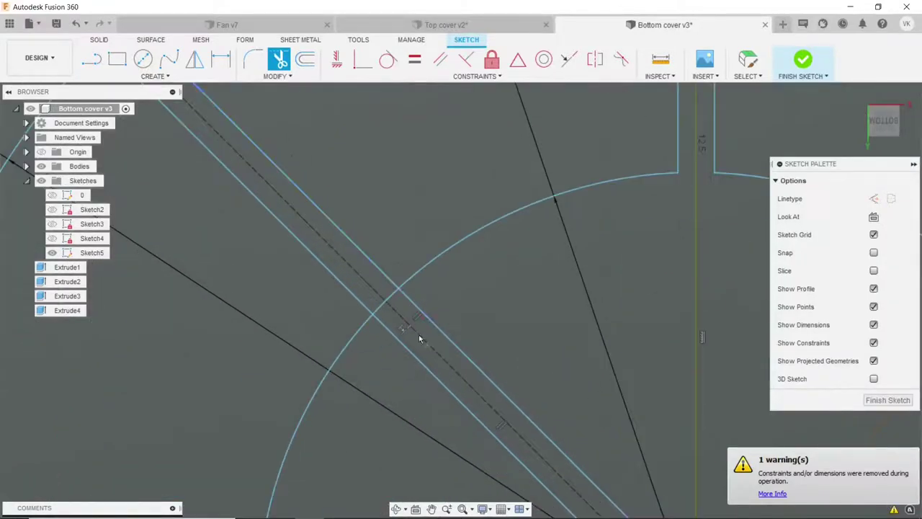
click(383, 311)
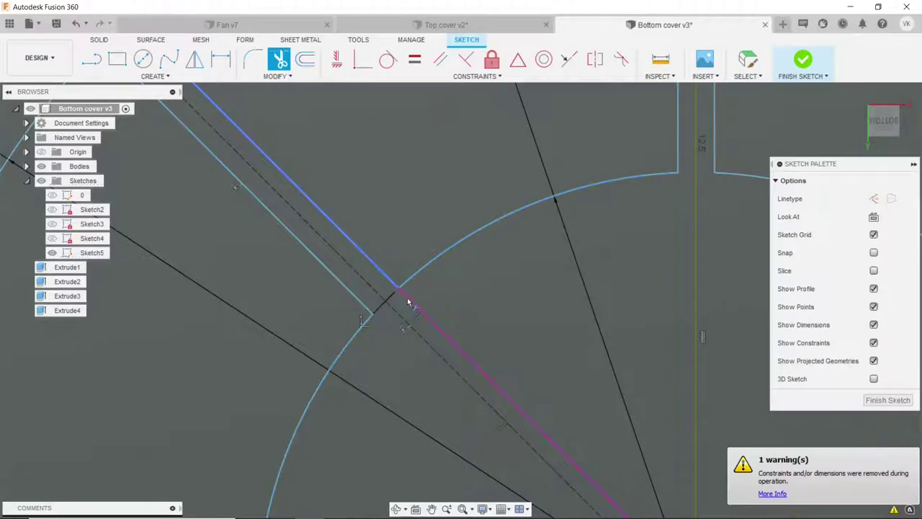
scroll(407, 301, down, 3)
scroll(407, 301, down, 3)
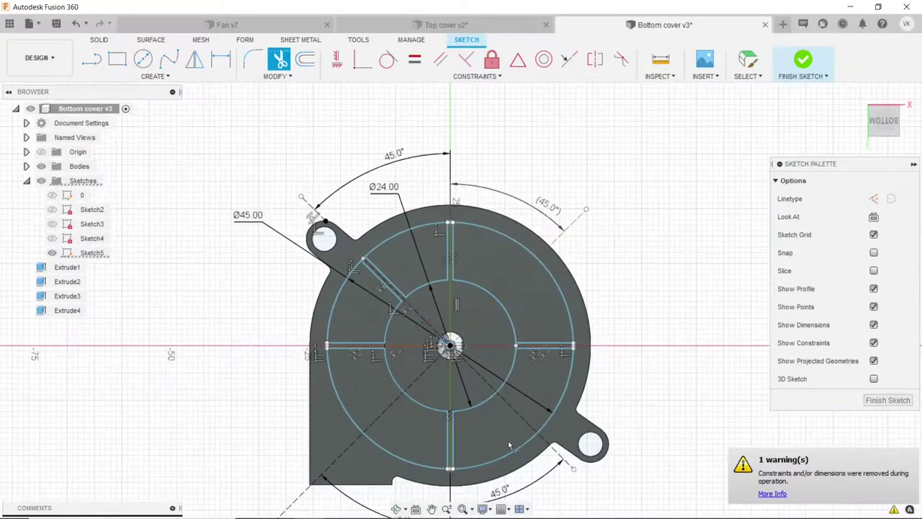
scroll(410, 347, down, 2)
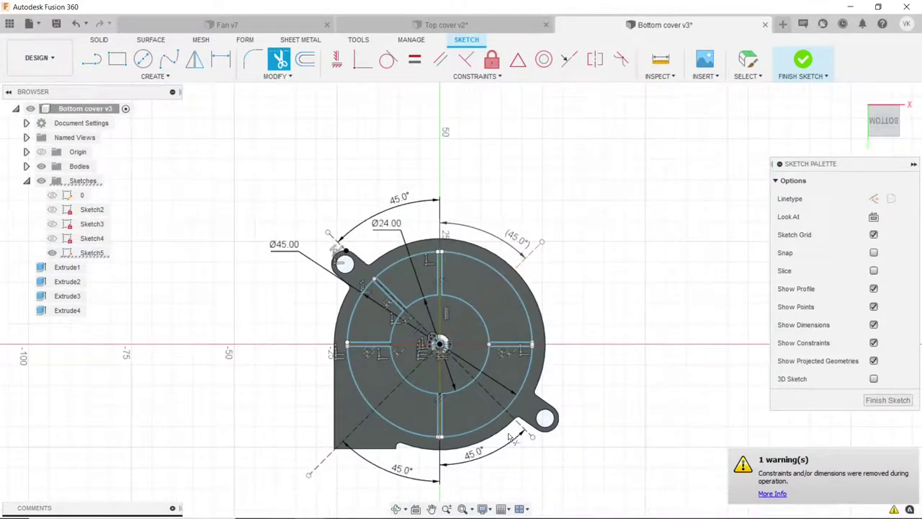
scroll(509, 438, up, 2)
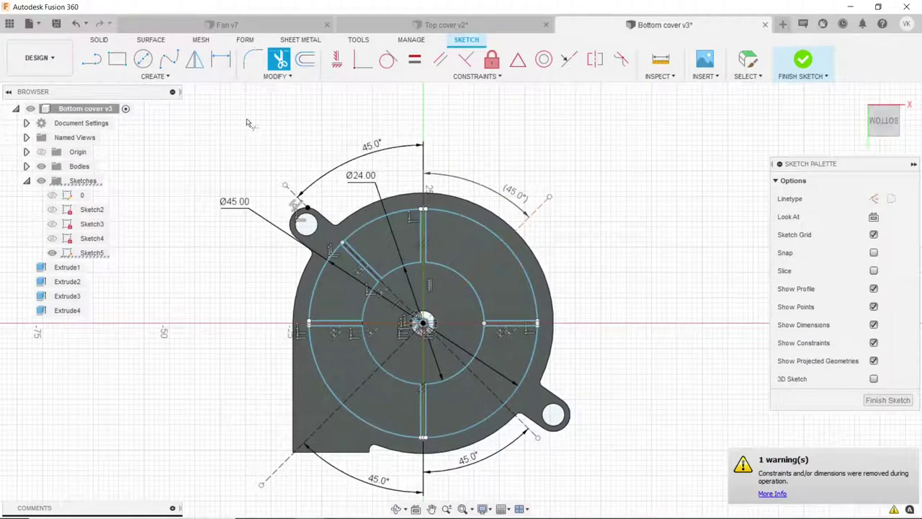
- Offset the upper-right 45° line by 0.5 mm to each side
click(305, 59)
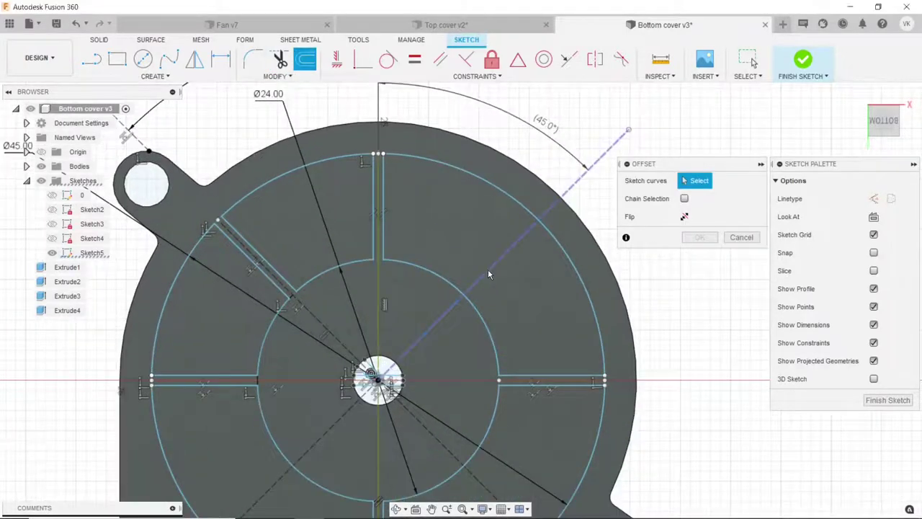
click(488, 270)
text(.5)
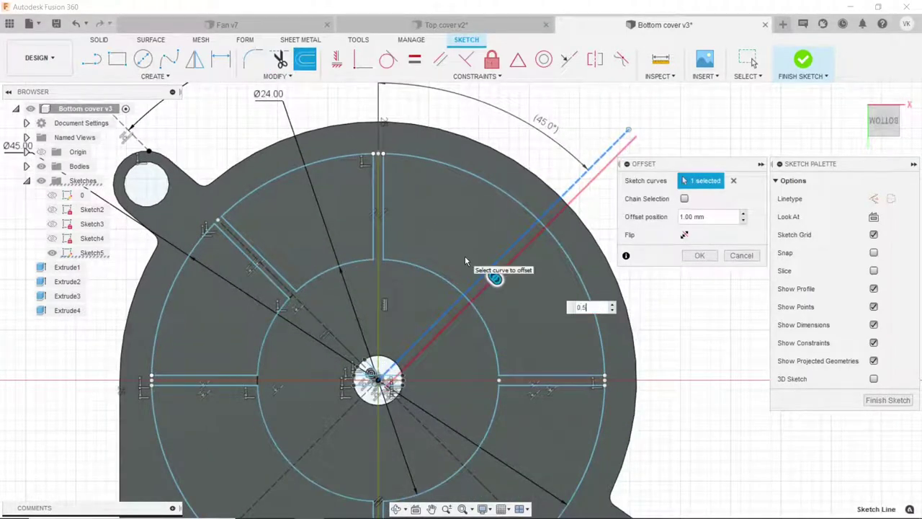
key(Return)
scroll(478, 241, up, 2)
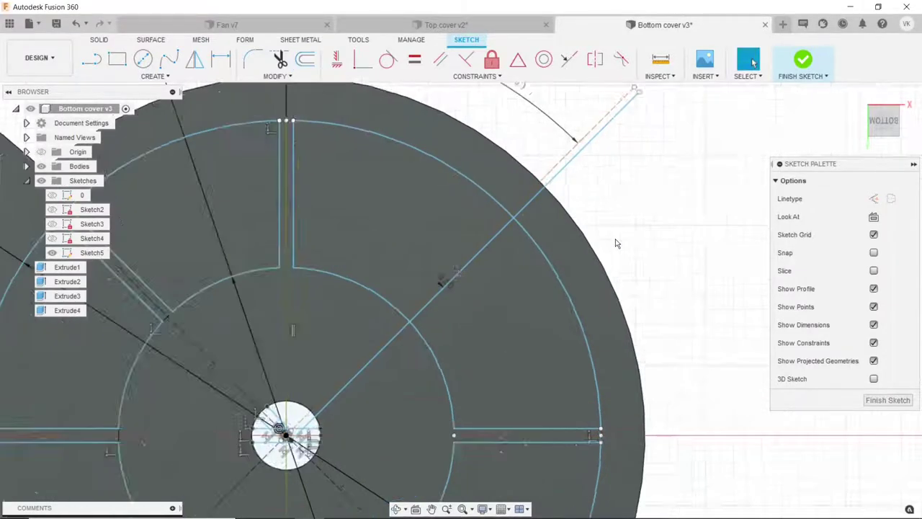
scroll(466, 235, up, 2)
key(o)
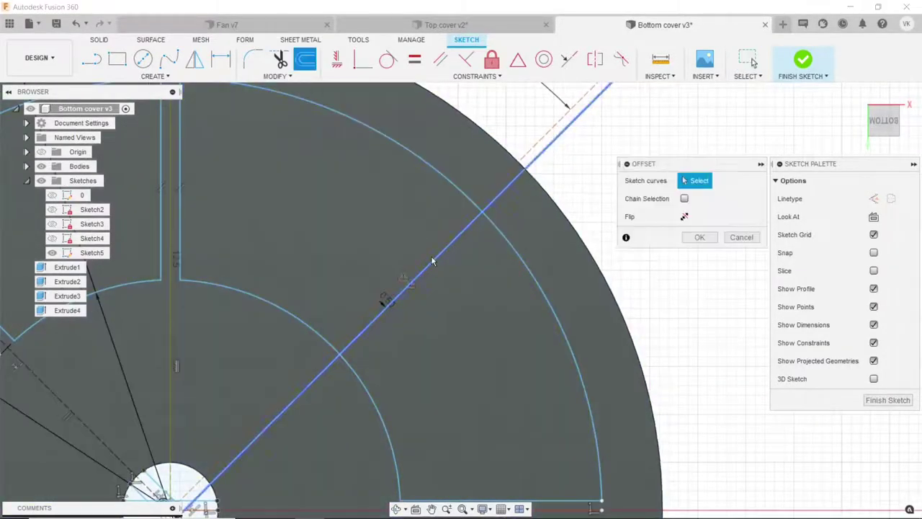
click(430, 252)
drag(428, 250, 403, 228)
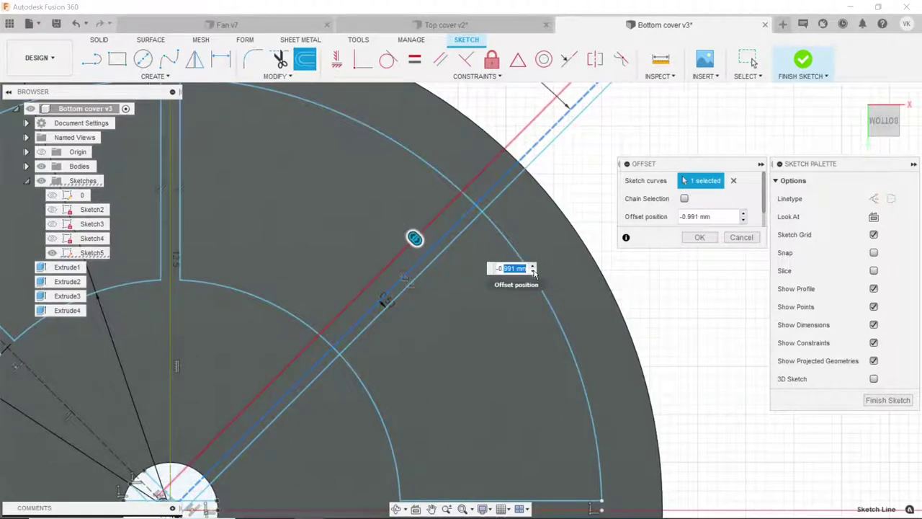
text(-0.5)
key(Return)
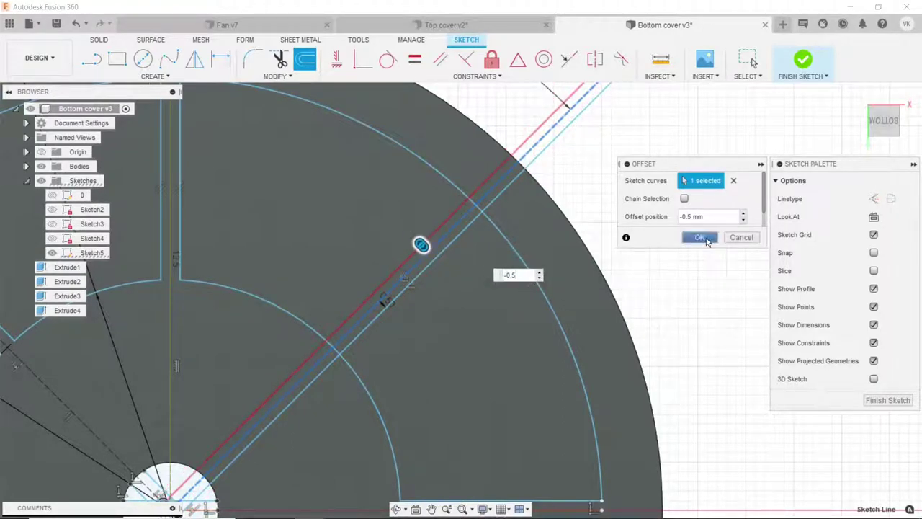
click(700, 237)
scroll(574, 253, down, 3)
scroll(574, 254, down, 3)
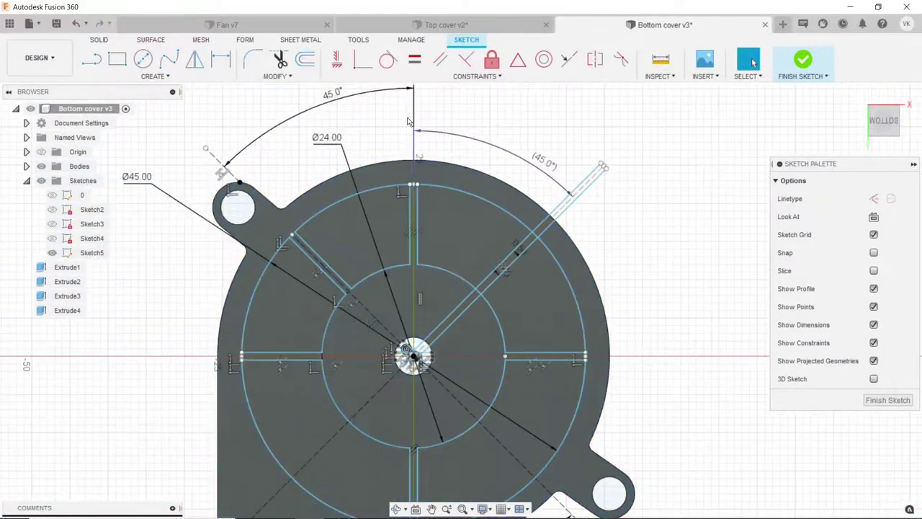
- Trim the upper-right rib lines beyond the outer ring and inside the inner ring
click(281, 63)
scroll(620, 170, up, 2)
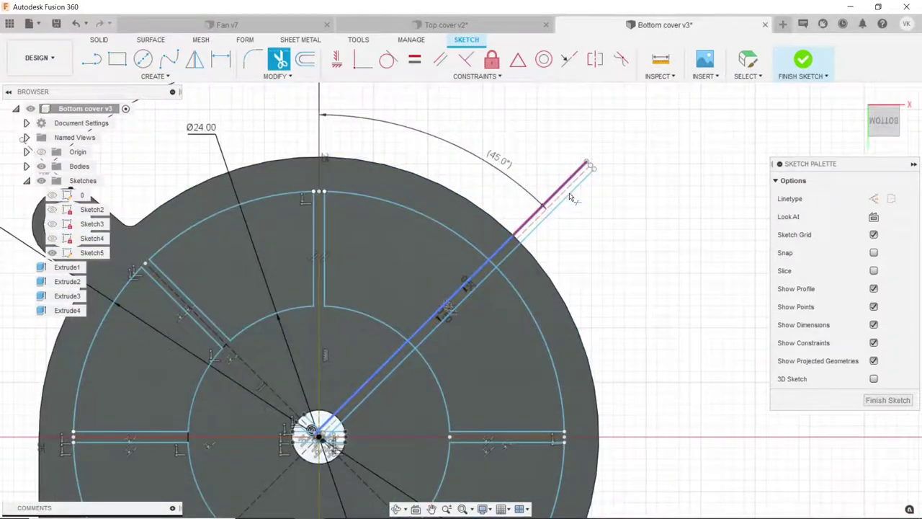
click(570, 198)
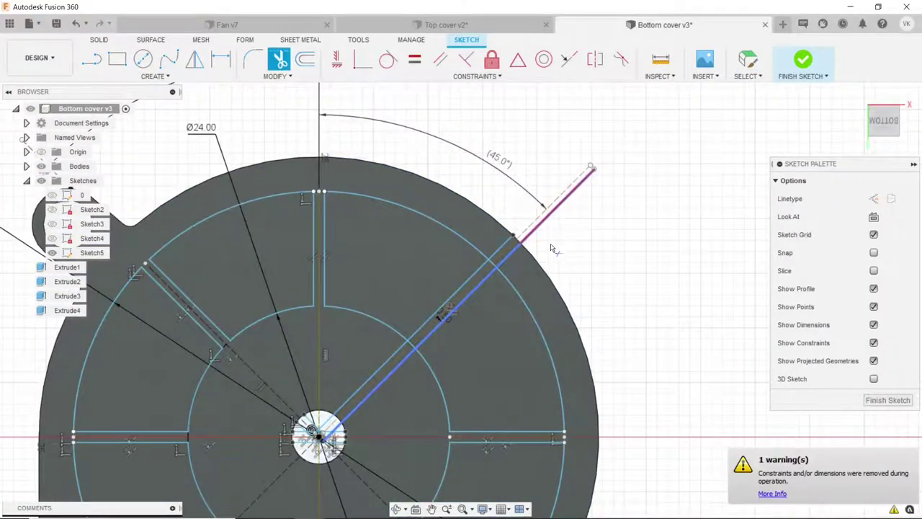
scroll(552, 248, up, 3)
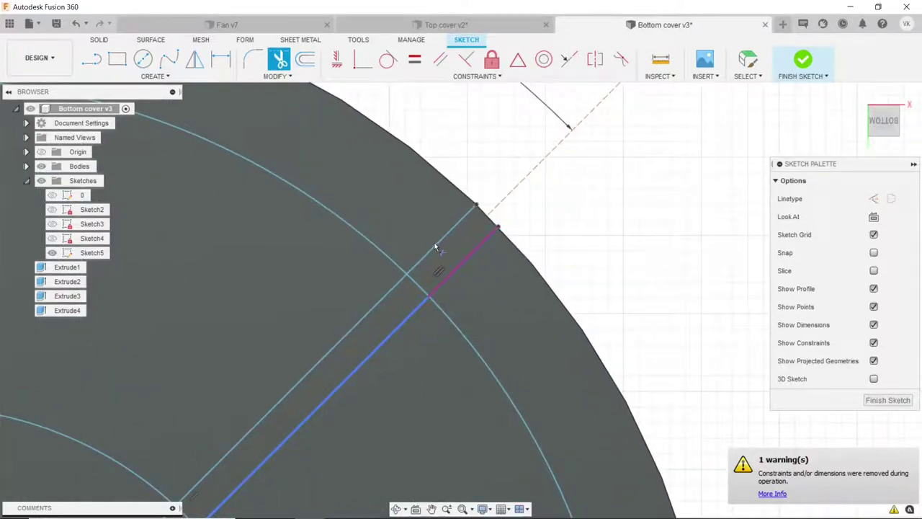
click(435, 247)
click(407, 284)
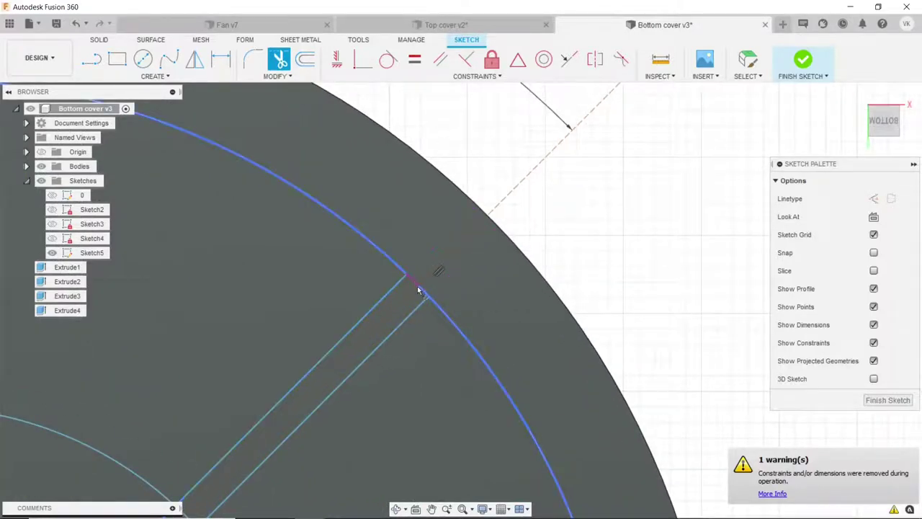
scroll(422, 292, down, 5)
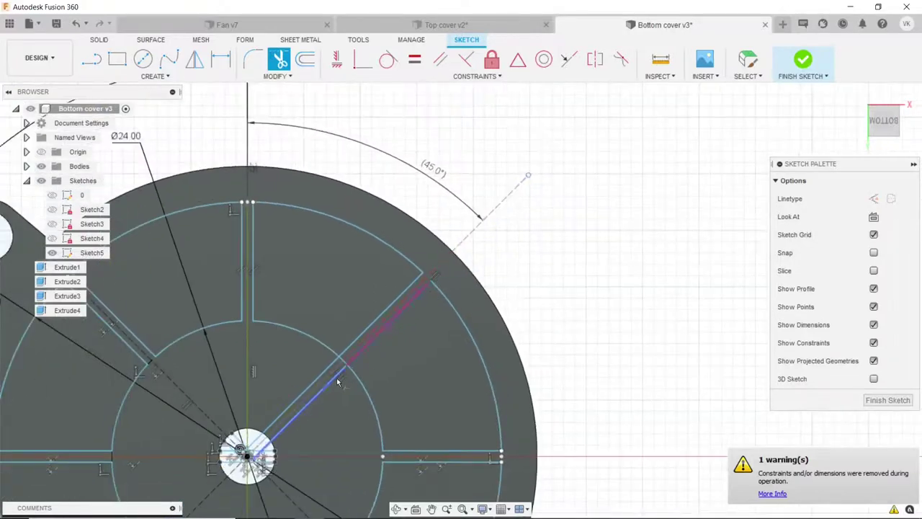
scroll(355, 324, up, 5)
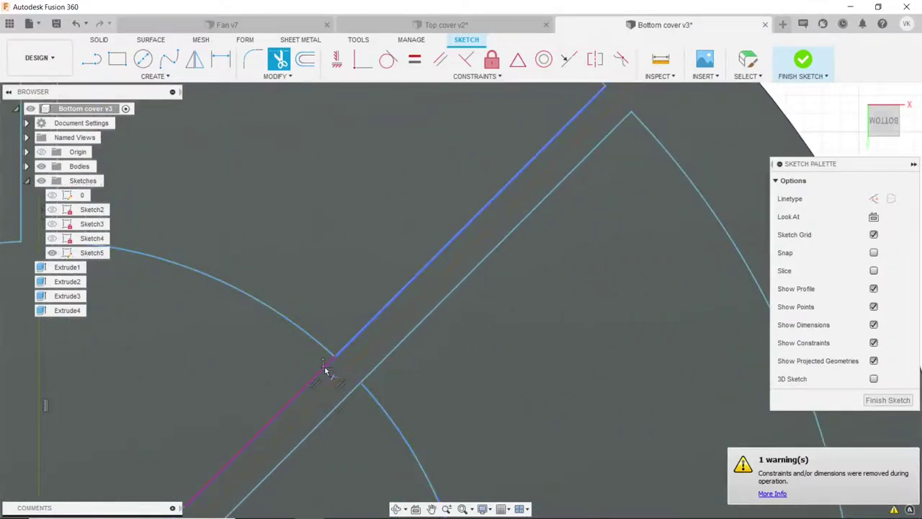
click(344, 410)
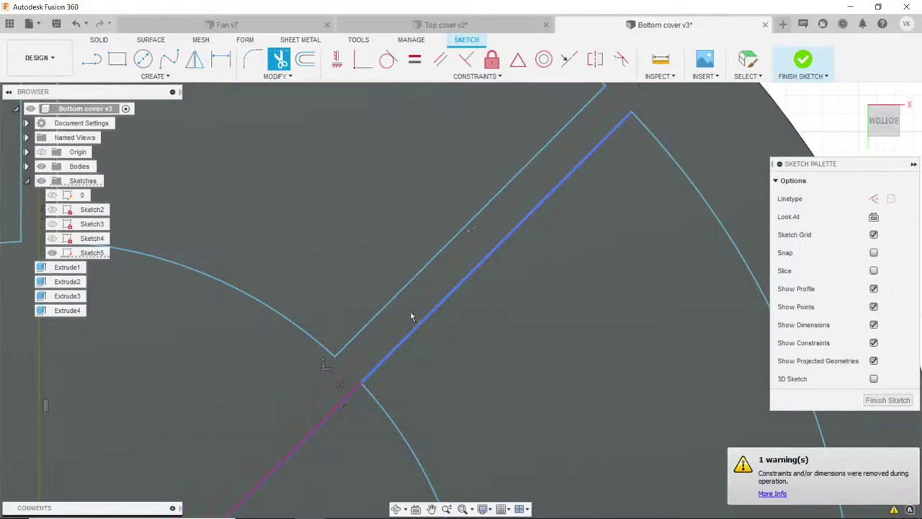
scroll(422, 305, down, 5)
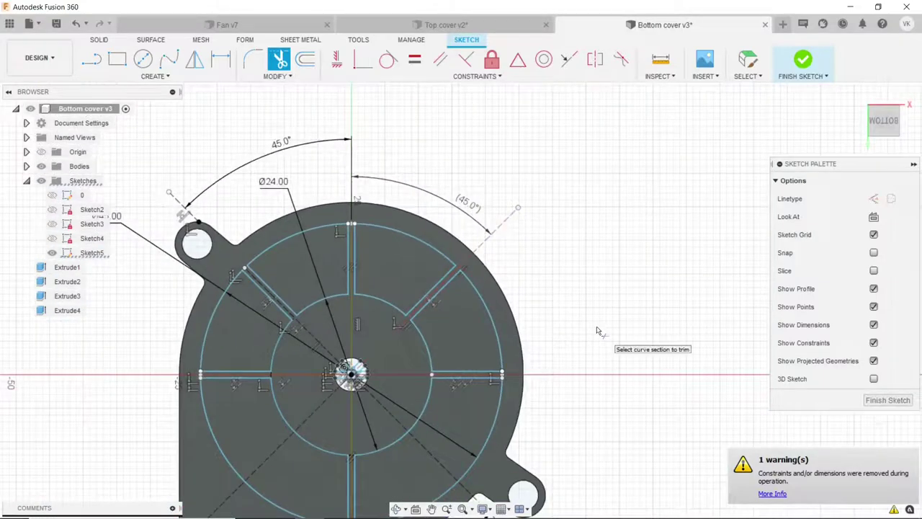
scroll(420, 266, down, 3)
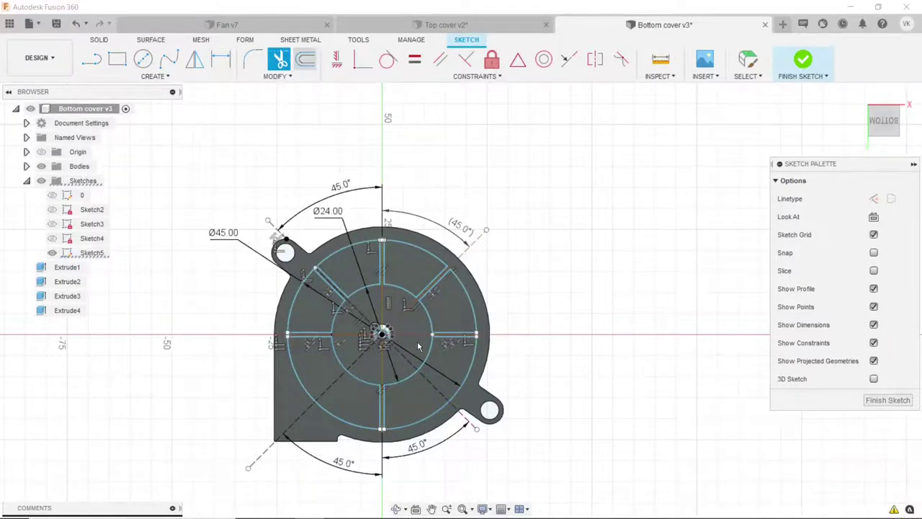
- Offset the lower-right 45° line by 0.5 mm to each side
key(o)
scroll(445, 397, up, 5)
click(454, 404)
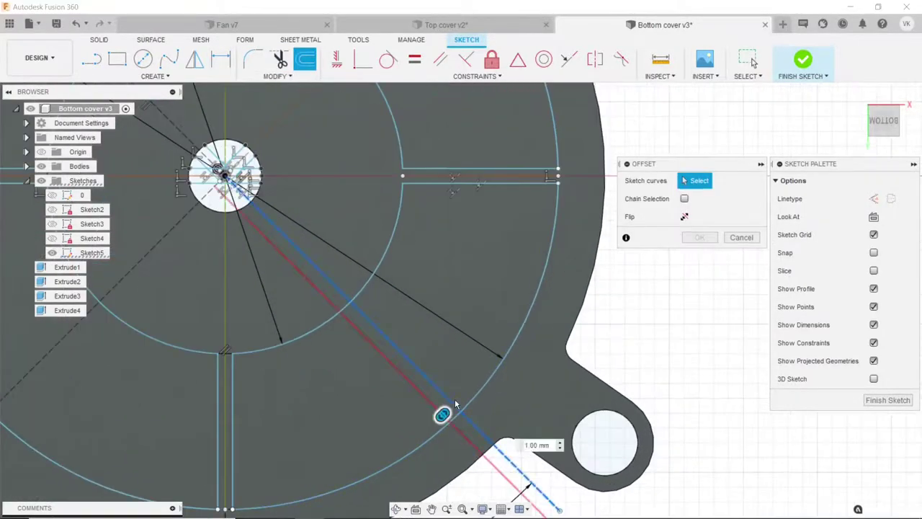
text(0.5)
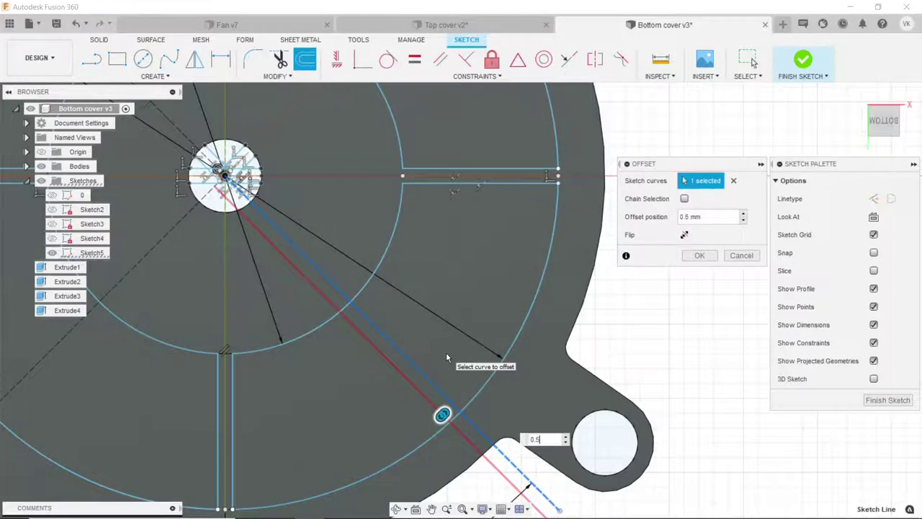
key(Return)
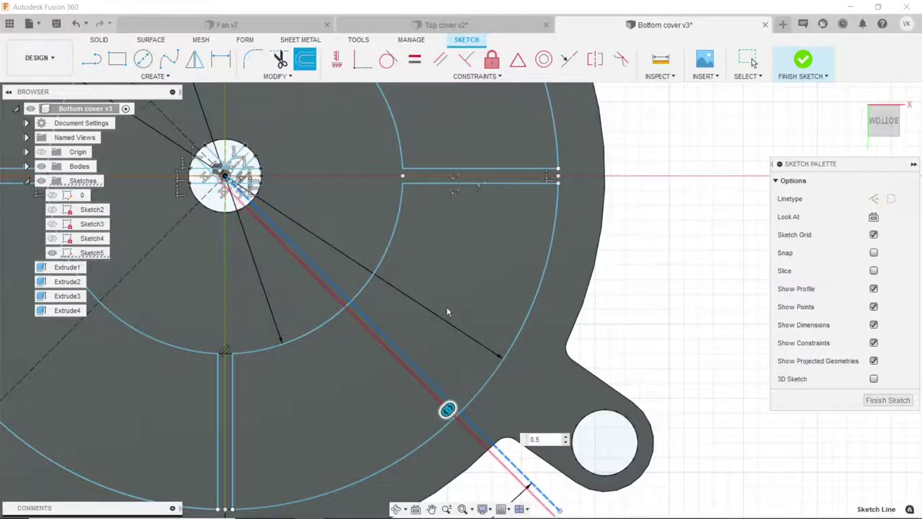
key(o)
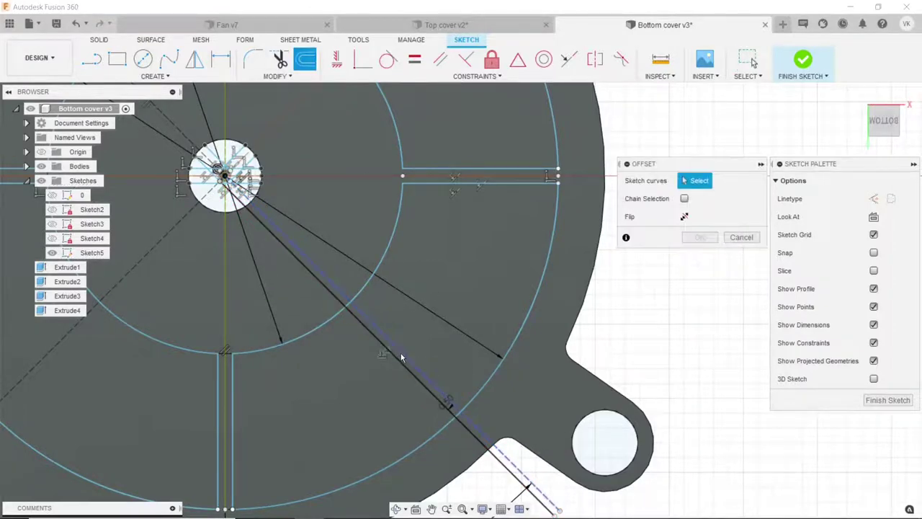
click(401, 358)
text(-0.5)
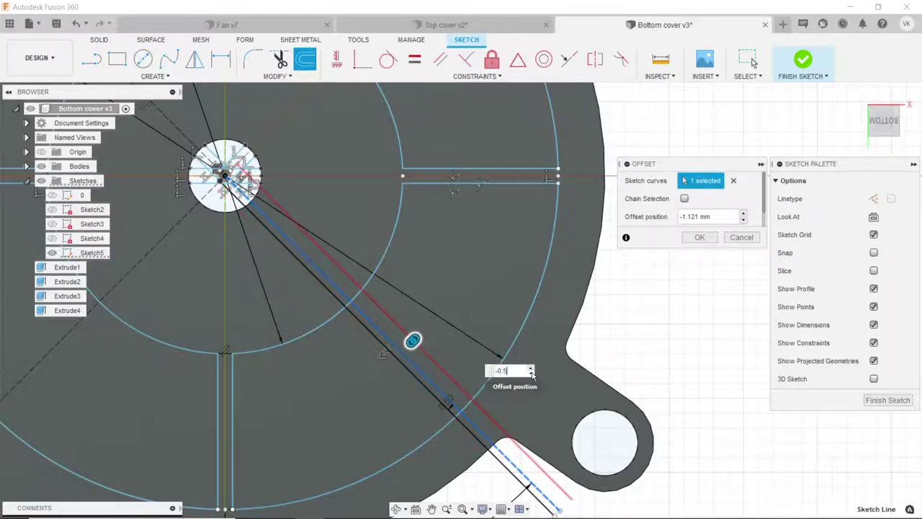
key(Return)
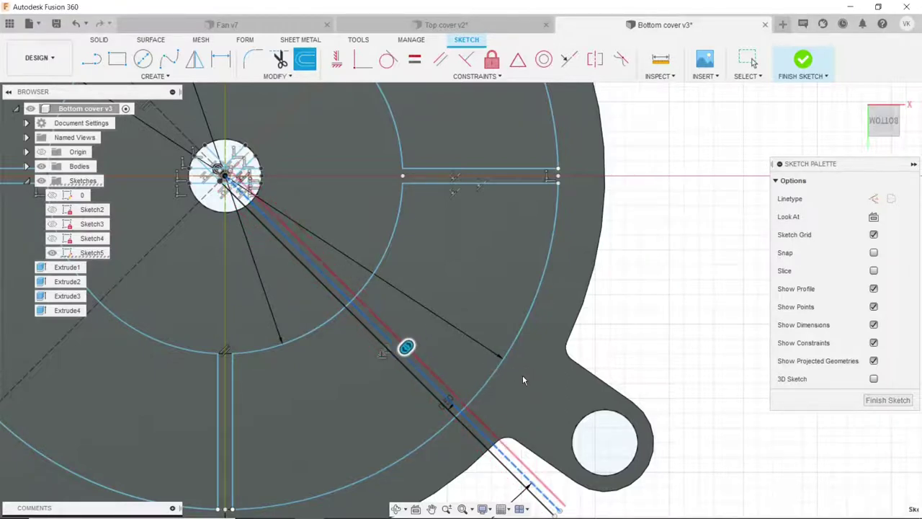
key(Return)
- Trim the lower-right rib lines and inner ring arc inside the inner ring
click(280, 59)
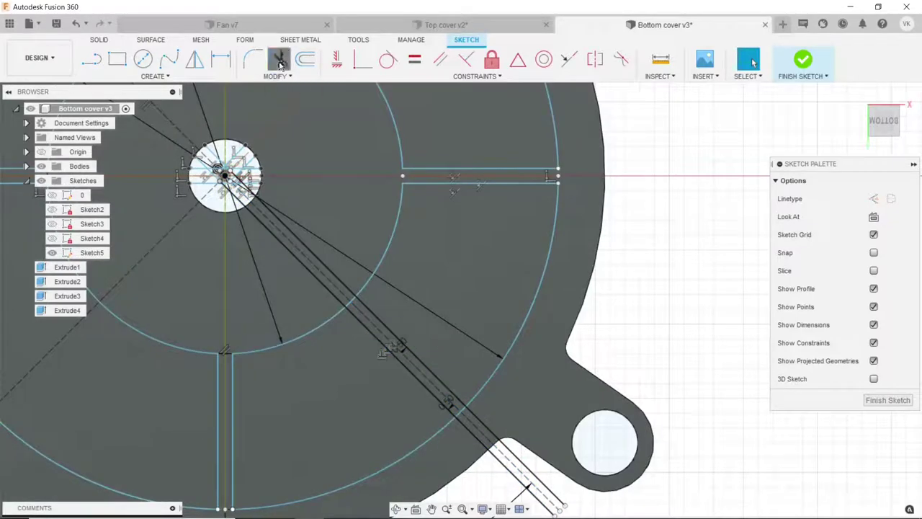
click(333, 299)
scroll(351, 308, up, 5)
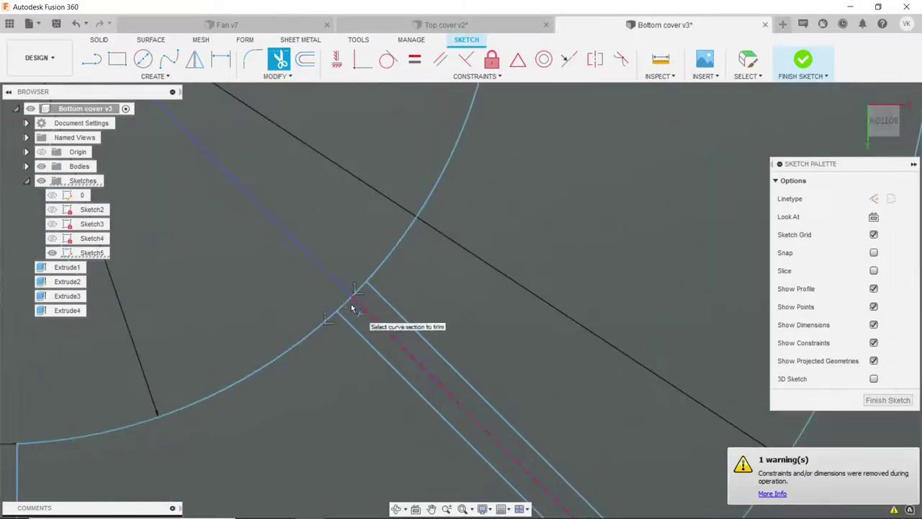
click(358, 293)
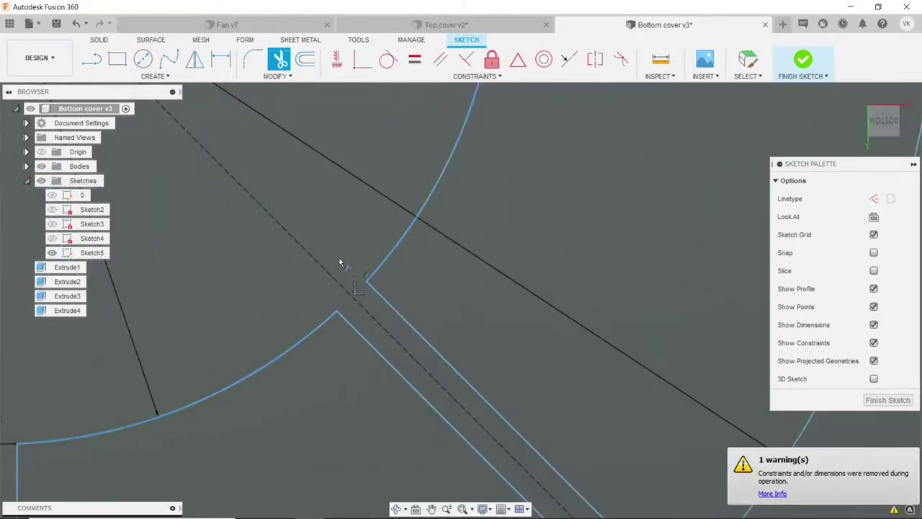
scroll(339, 262, down, 5)
scroll(423, 397, up, 2)
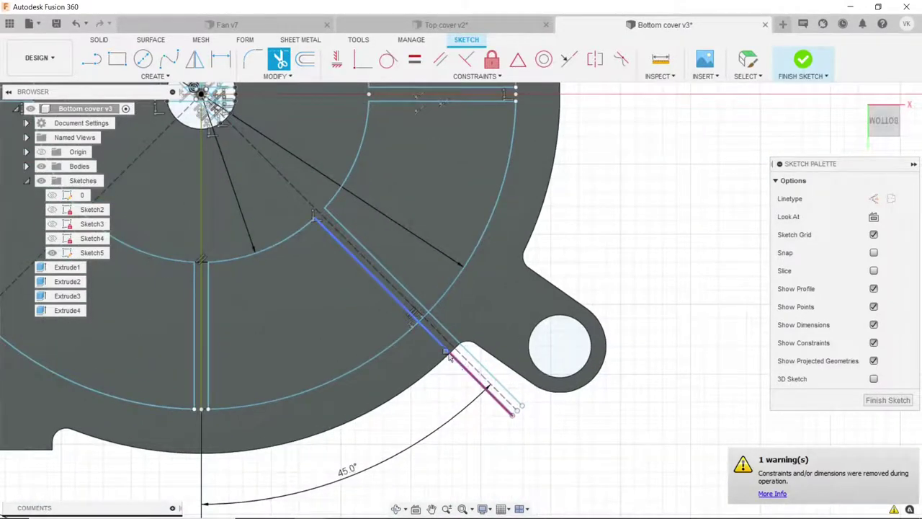
- Trim the lower-right rib overhangs and the outer ring arc between them
click(459, 344)
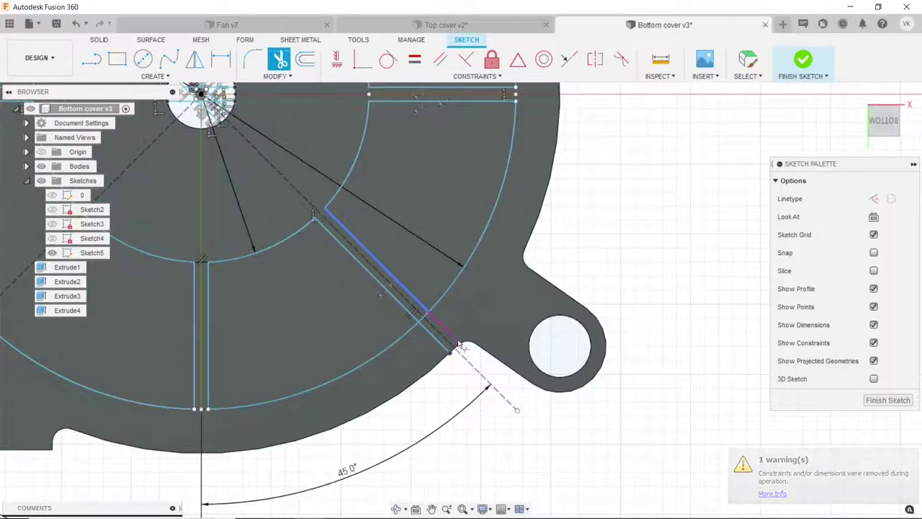
click(432, 310)
scroll(432, 310, up, 3)
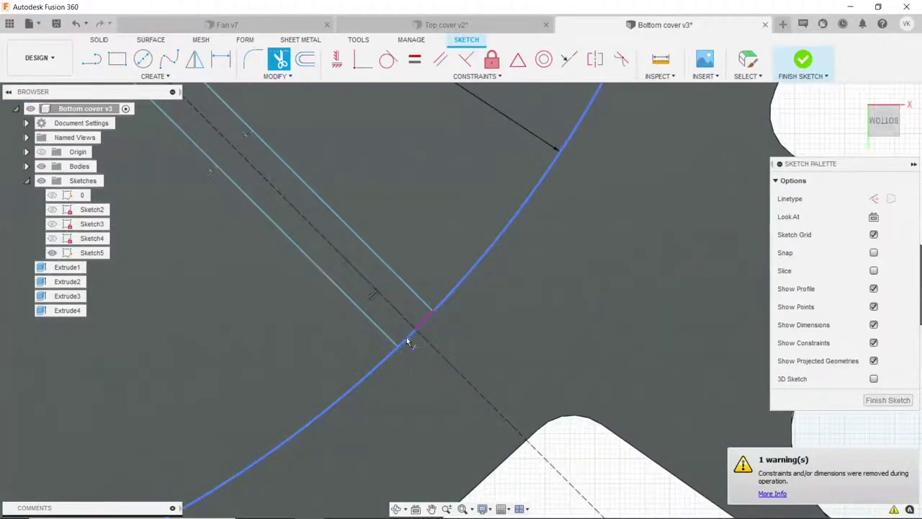
click(407, 341)
scroll(464, 347, down, 2)
scroll(465, 347, down, 3)
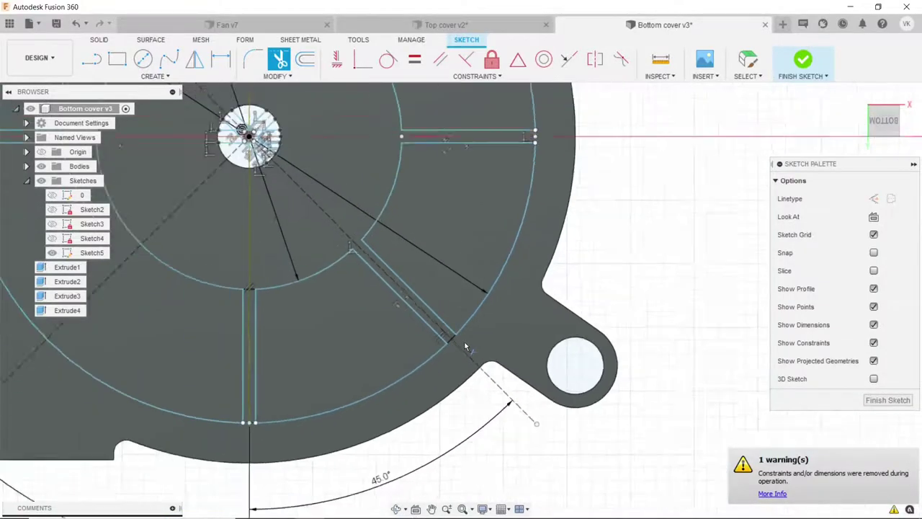
scroll(465, 347, down, 2)
middle_drag(467, 361, 549, 433)
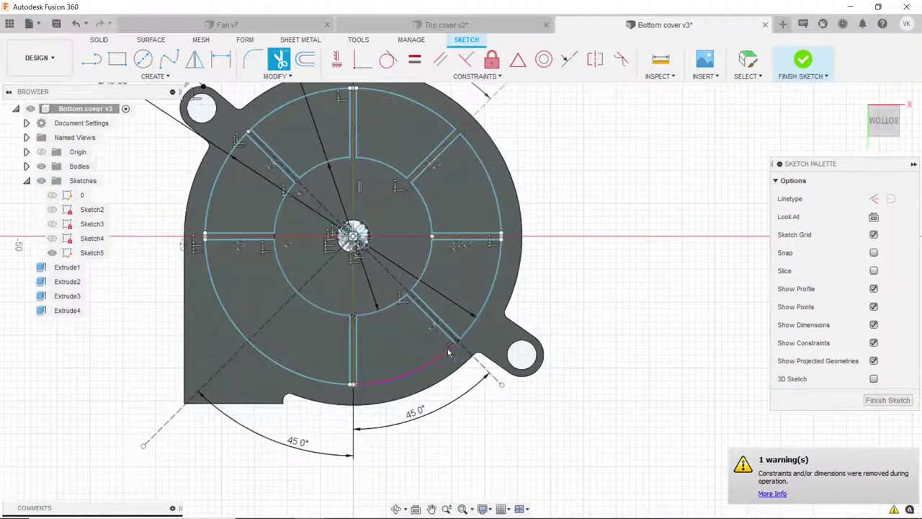
click(305, 59)
scroll(259, 321, up, 2)
scroll(259, 321, up, 2)
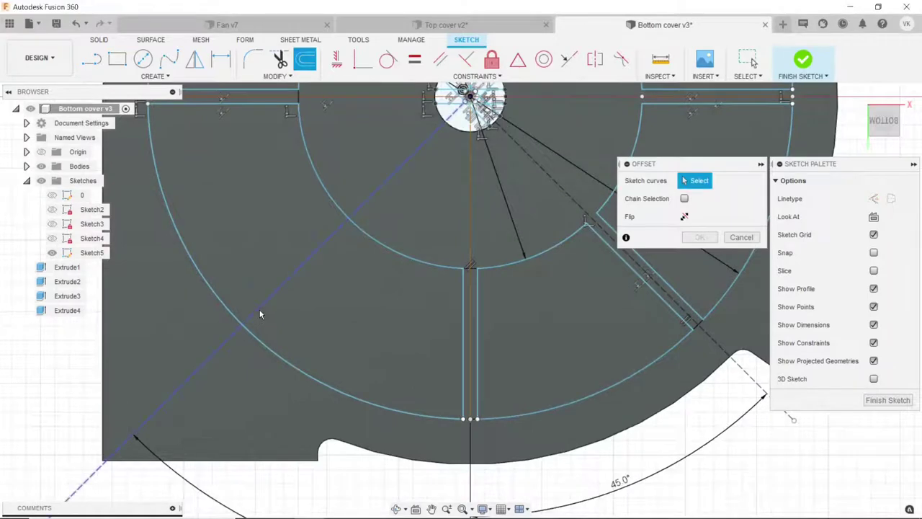
- Offset the lower-left 45° diagonal by 0.5 mm to each side
click(256, 315)
text(0.5)
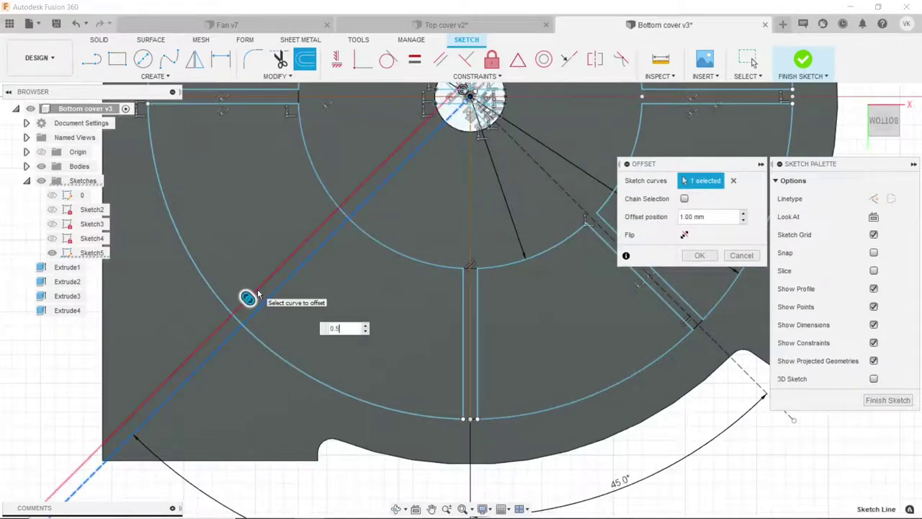
key(Return)
key(Return)
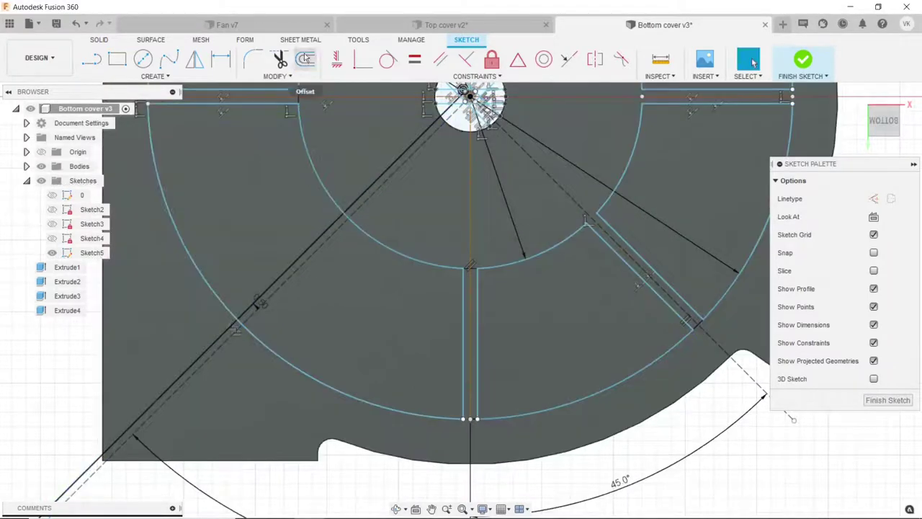
key(Return)
click(293, 277)
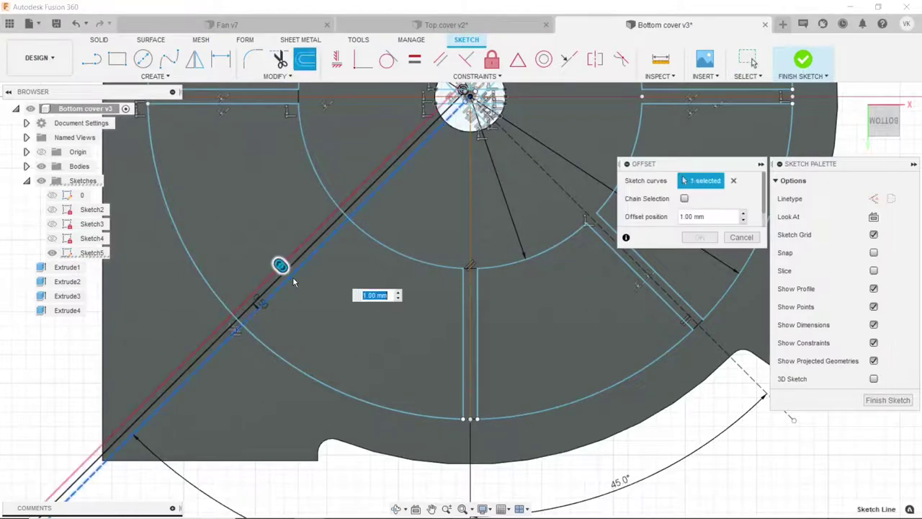
drag(284, 267, 294, 279)
click(387, 307)
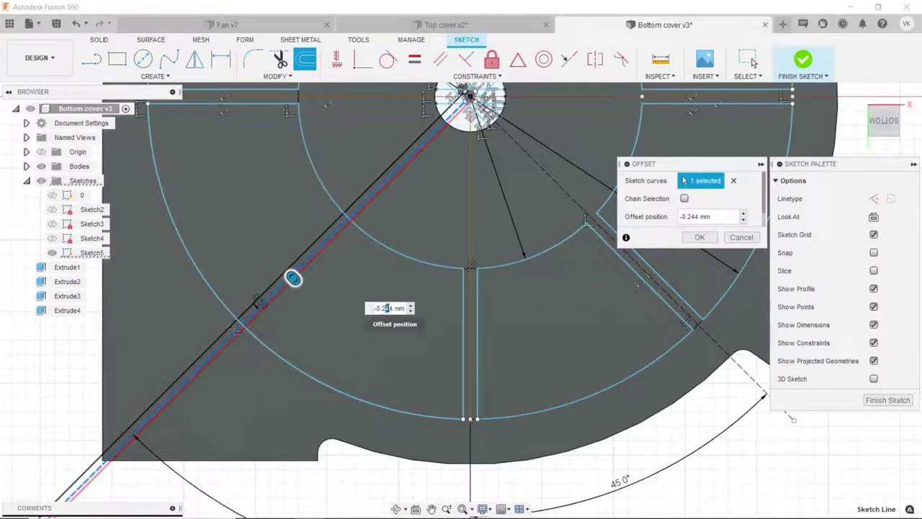
text(5)
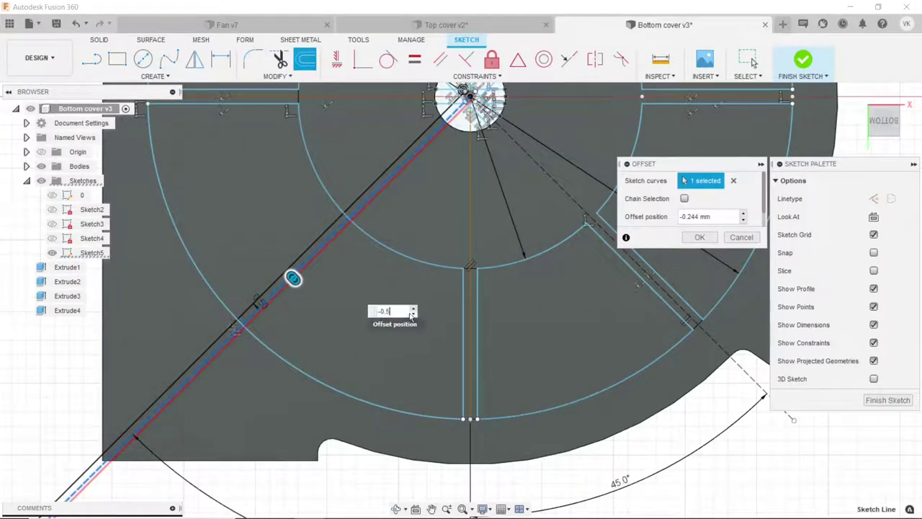
click(699, 237)
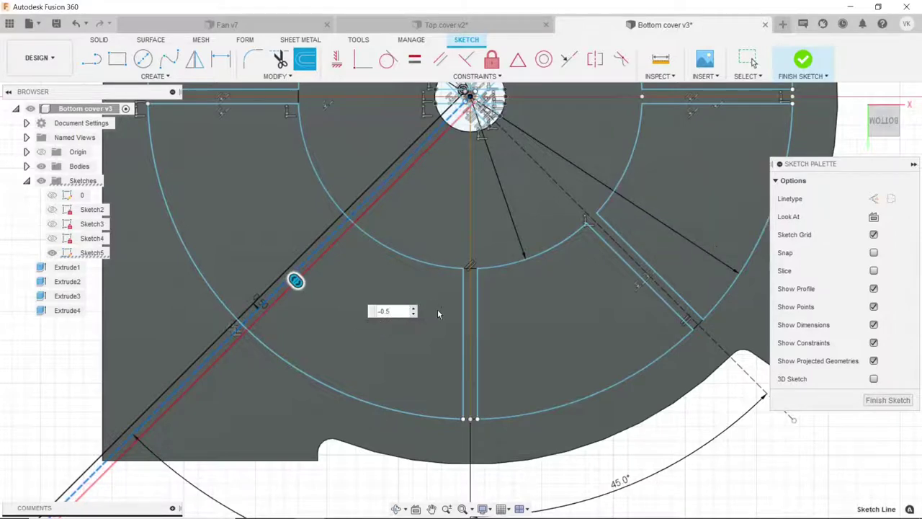
key(Return)
scroll(441, 307, down, 2)
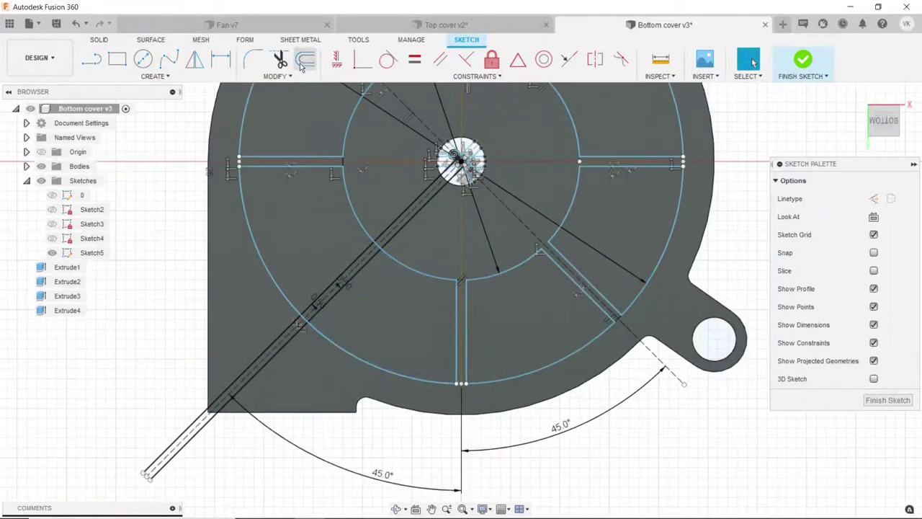
- Trim the lower-left rib line stubs and the inner and outer ring arcs between them
click(281, 61)
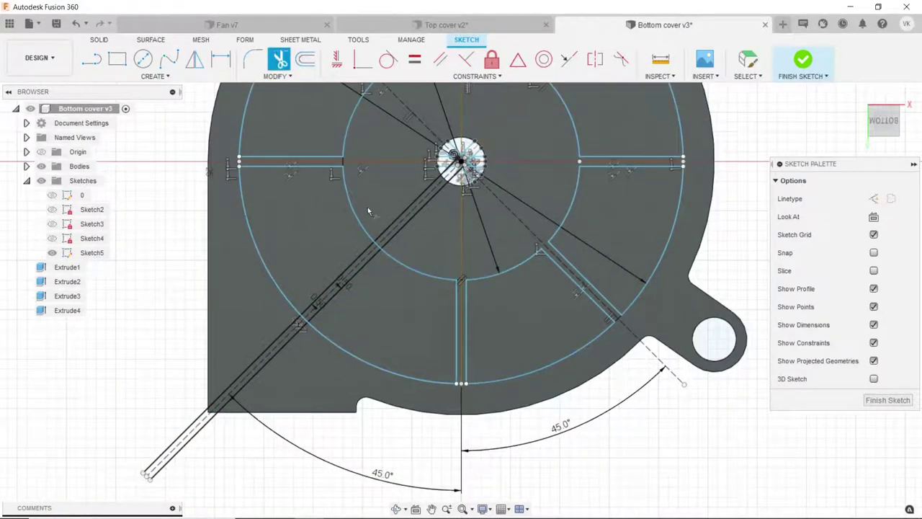
click(395, 235)
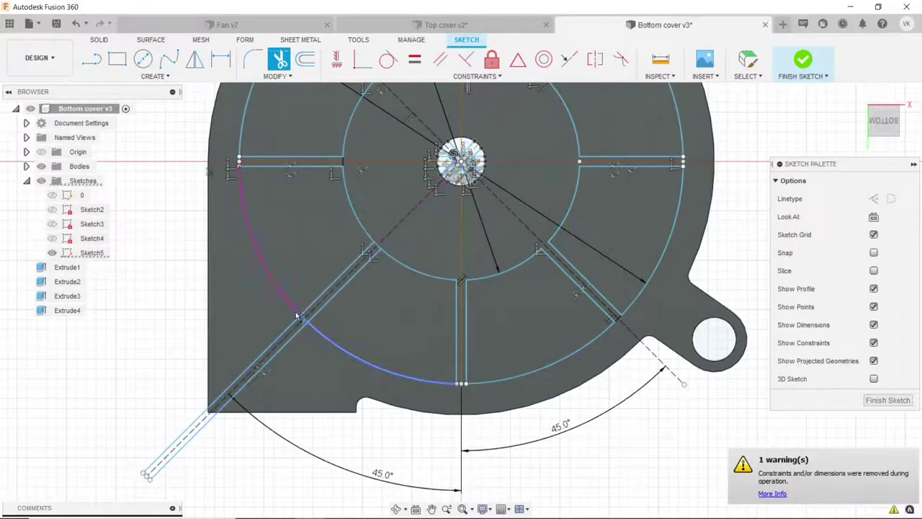
click(300, 344)
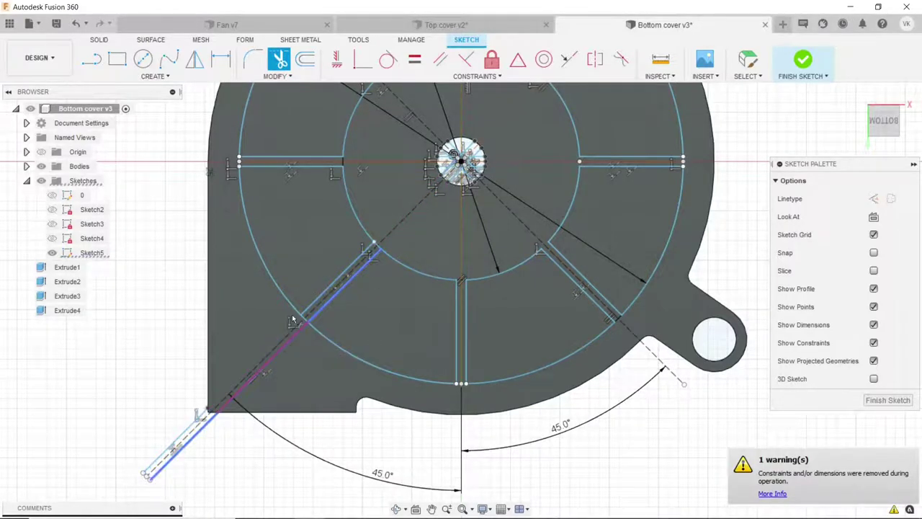
click(281, 372)
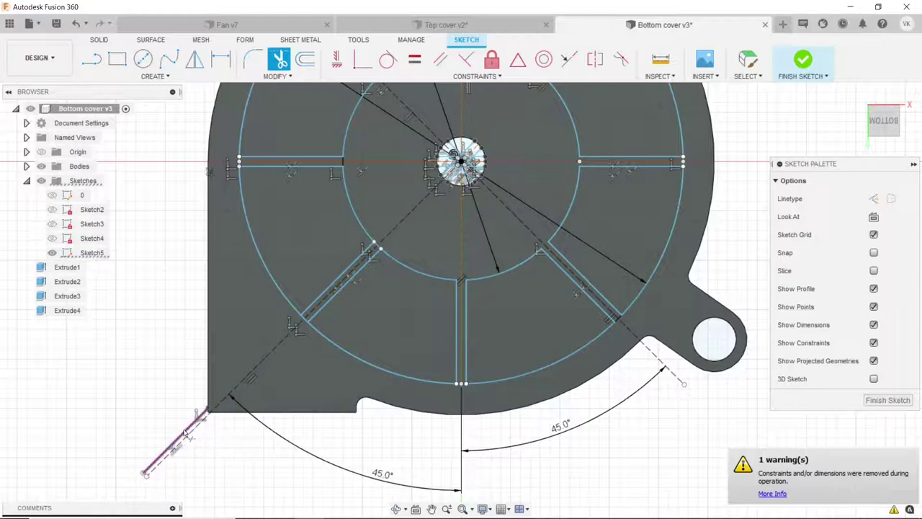
click(180, 428)
scroll(379, 249, up, 5)
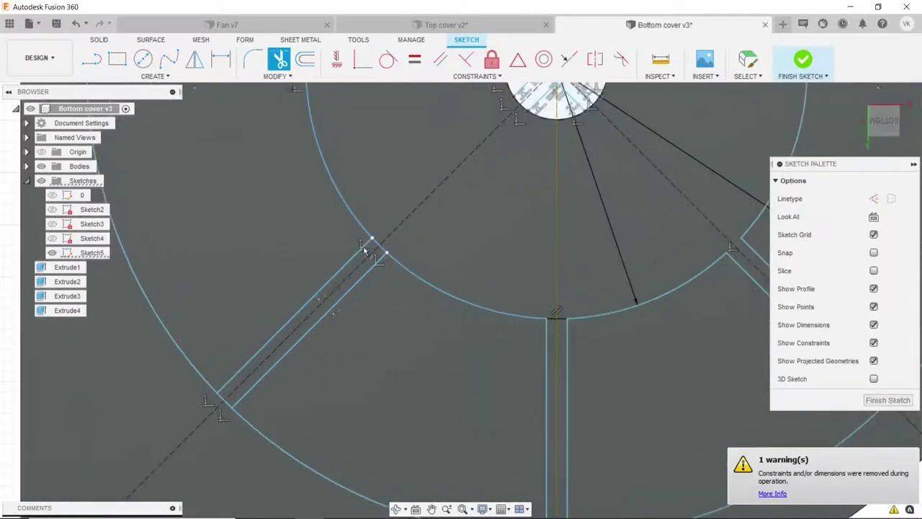
click(387, 252)
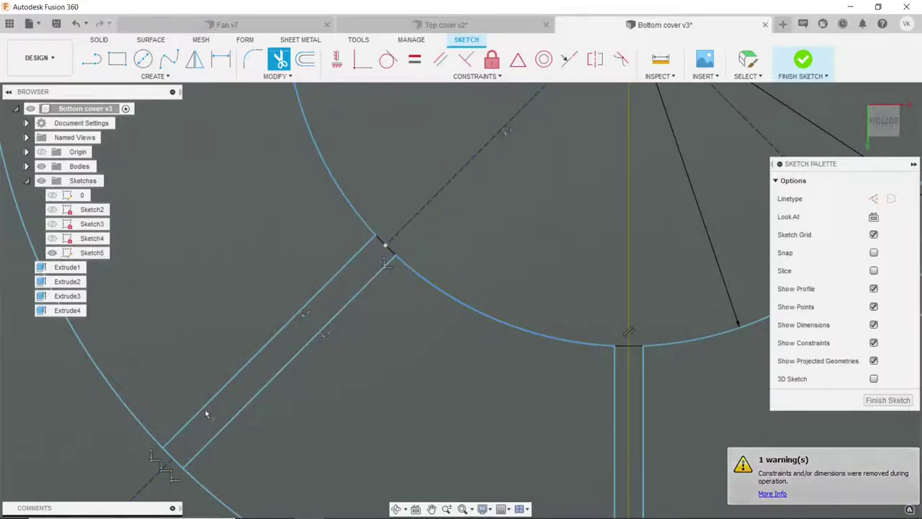
click(175, 463)
scroll(279, 427, down, 5)
scroll(335, 413, down, 2)
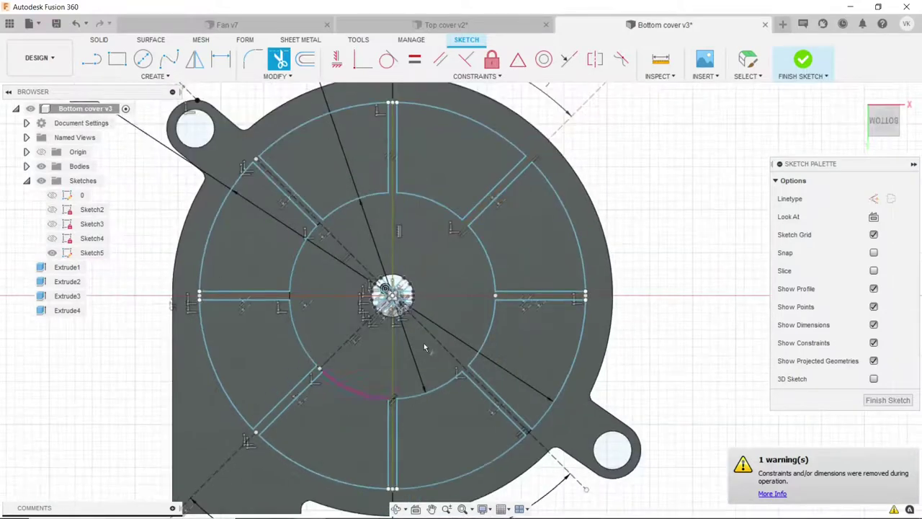
right_click(728, 201)
click(702, 243)
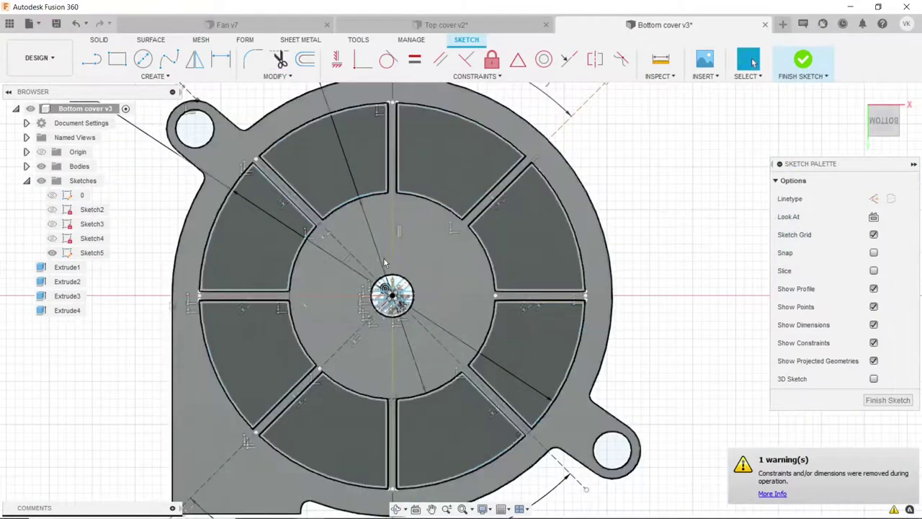
drag(341, 272, 437, 334)
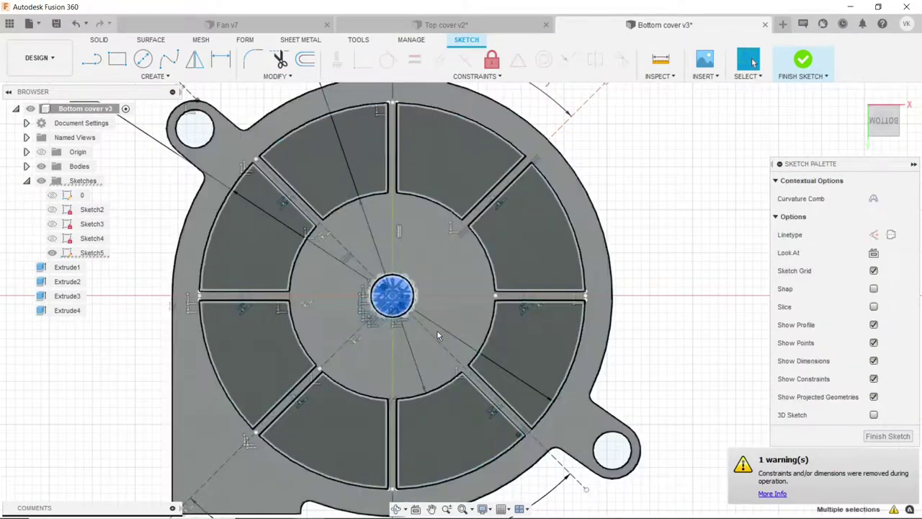
key(Escape)
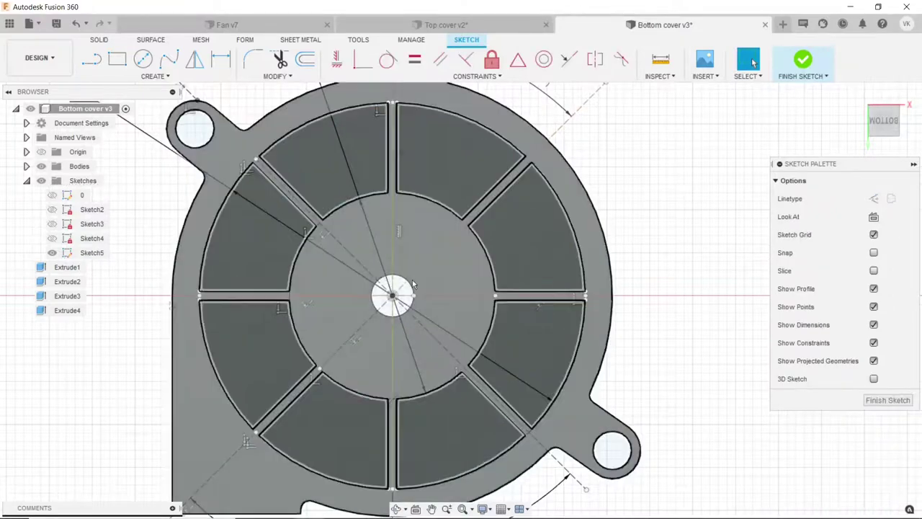
scroll(404, 281, down, 2)
scroll(504, 260, down, 1)
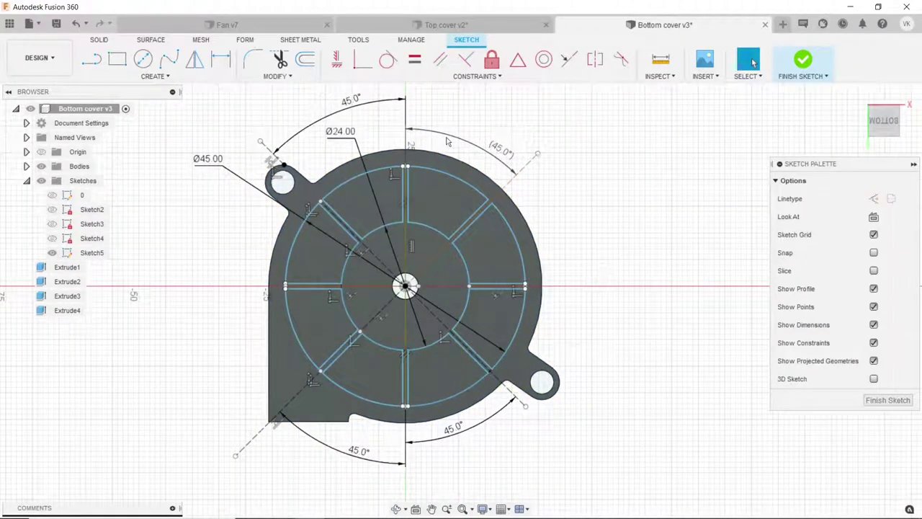
click(113, 42)
click(117, 59)
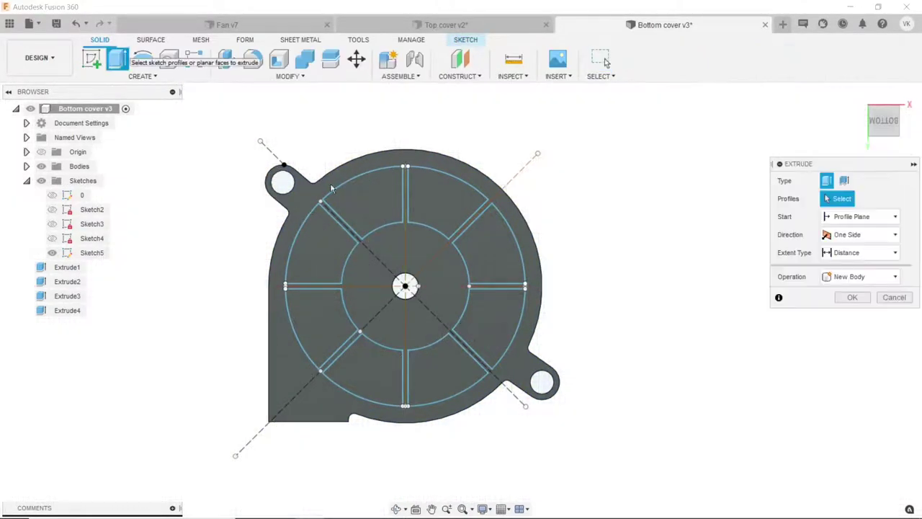
click(364, 196)
click(432, 193)
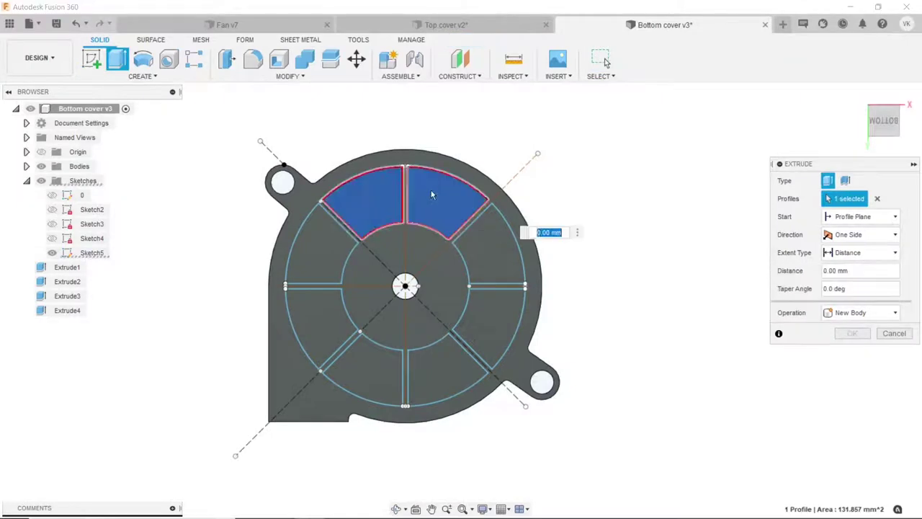
click(490, 246)
click(480, 306)
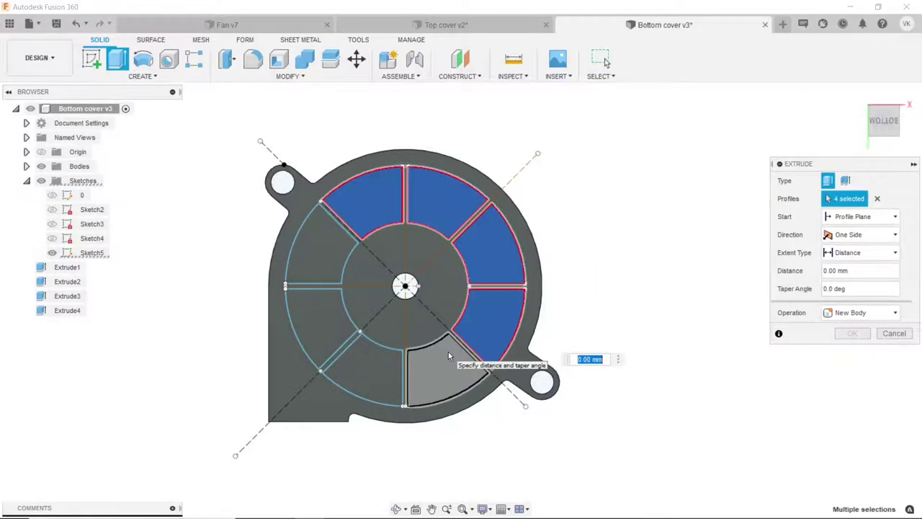
click(895, 334)
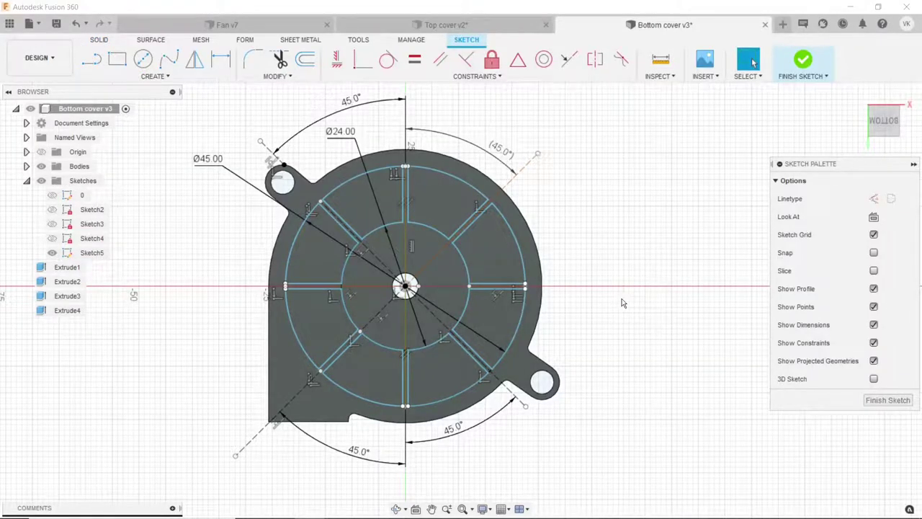
- Delete the upper right horizontal rib line and pick the remaining rib line to offset
scroll(482, 398, up, 1)
scroll(472, 362, up, 1)
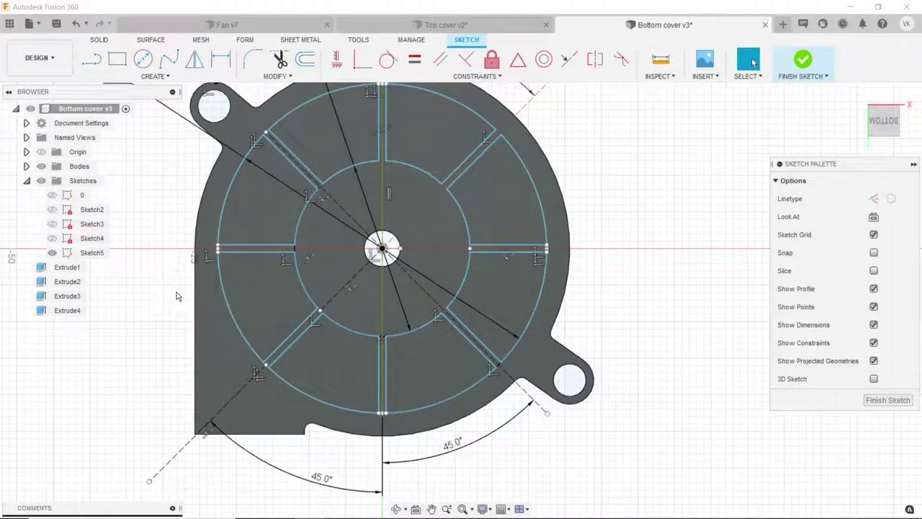
scroll(639, 231, up, 1)
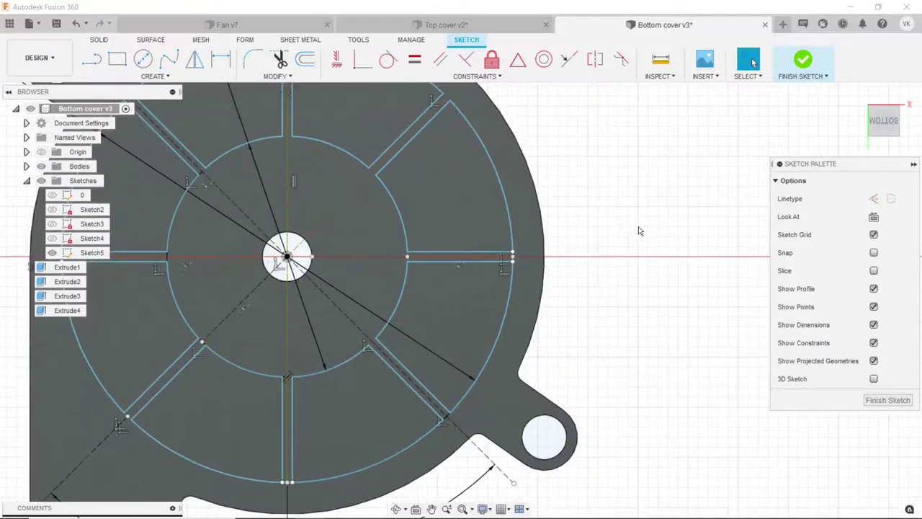
click(456, 254)
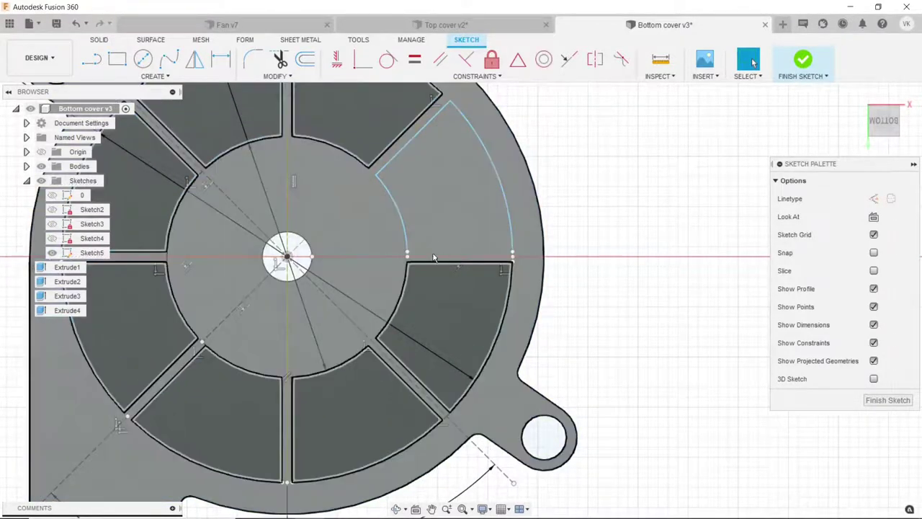
drag(455, 253, 432, 265)
key(Delete)
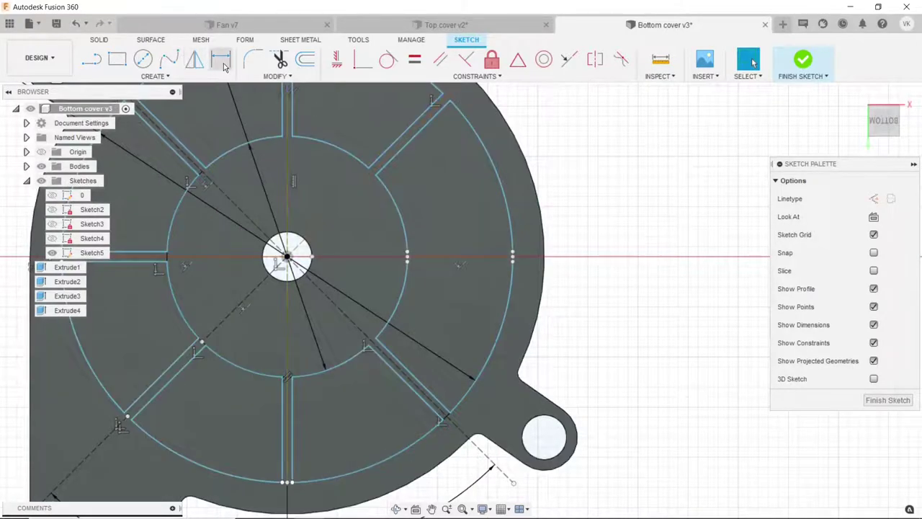
click(305, 60)
click(480, 257)
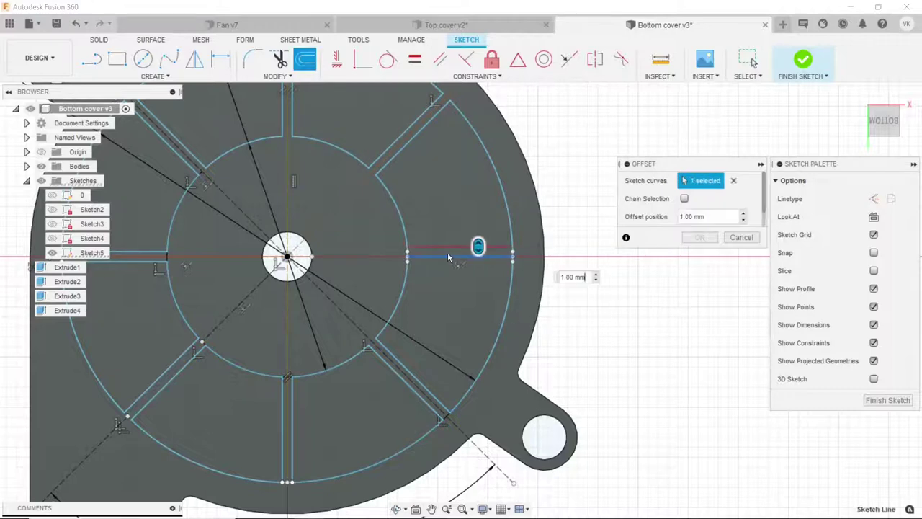
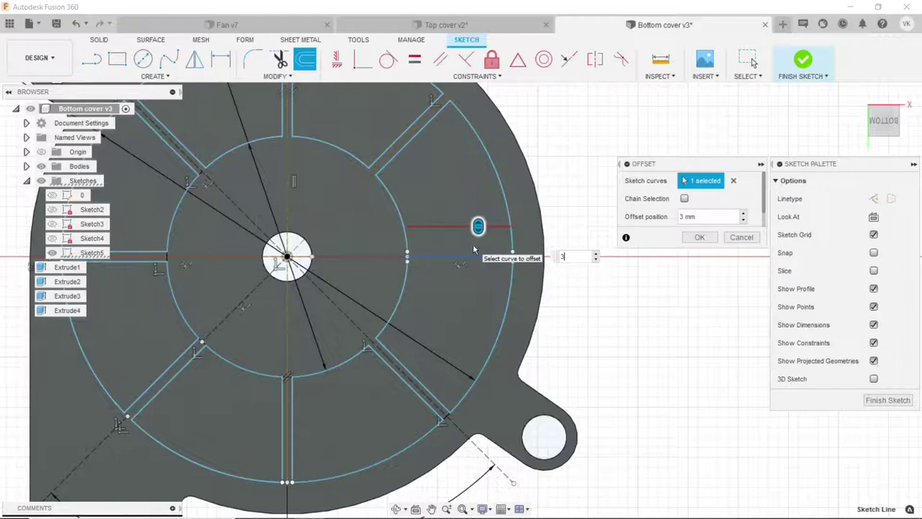
- Offset the centreline 3 mm above and 3 mm below to form the rib edges
key(Return)
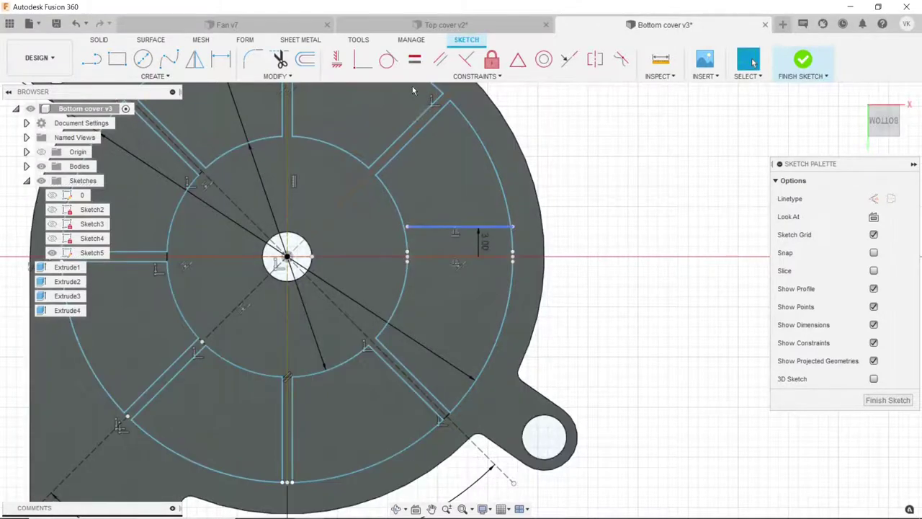
click(305, 57)
click(414, 258)
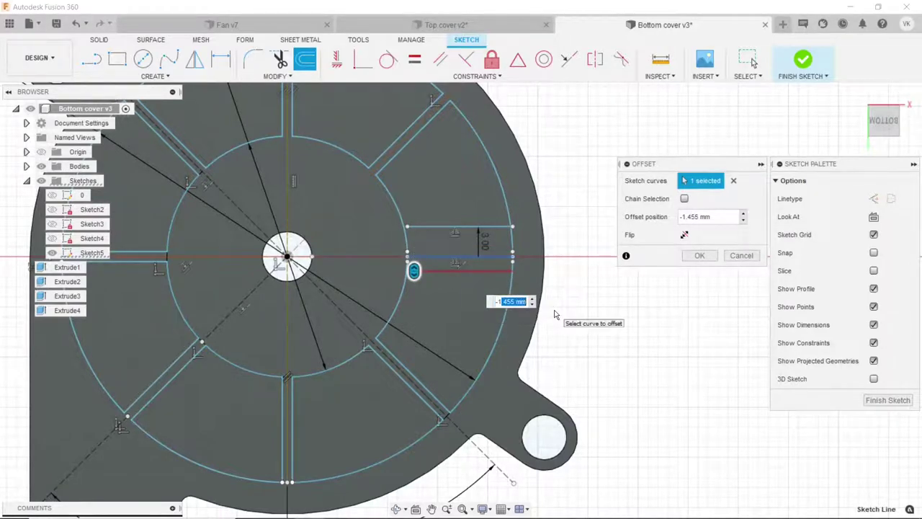
click(698, 256)
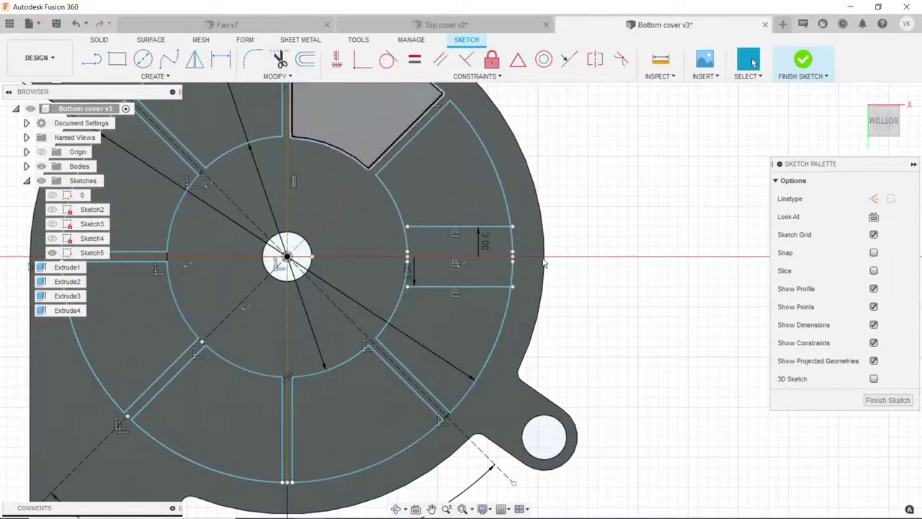
scroll(526, 234, up, 5)
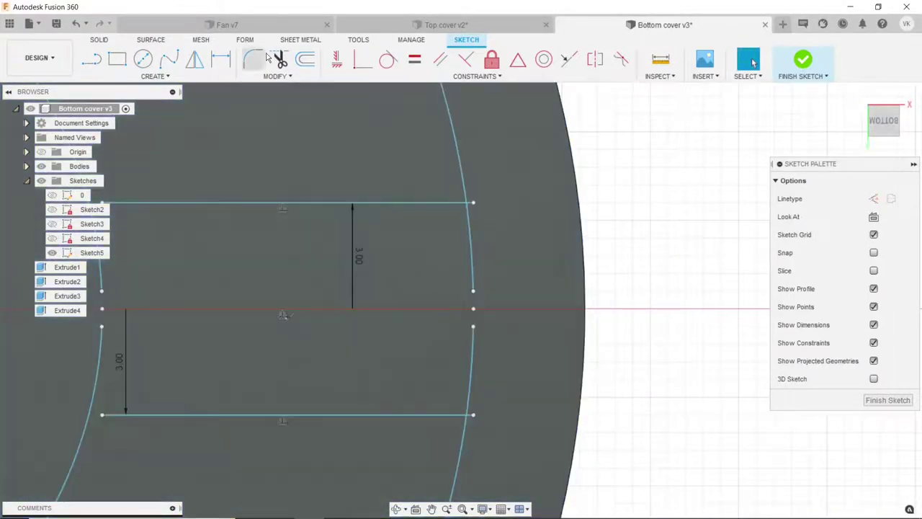
- Trim the overhanging line end and the ring arc pieces between the two rib lines
click(280, 59)
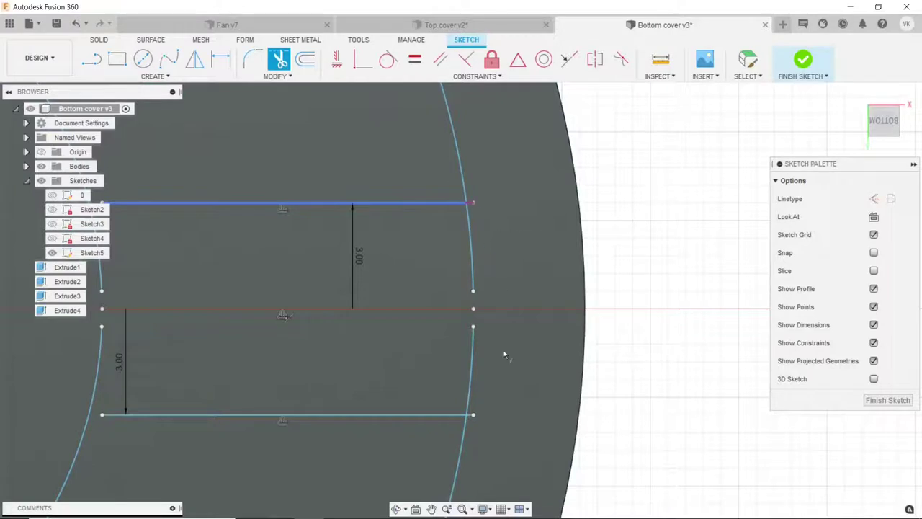
click(474, 206)
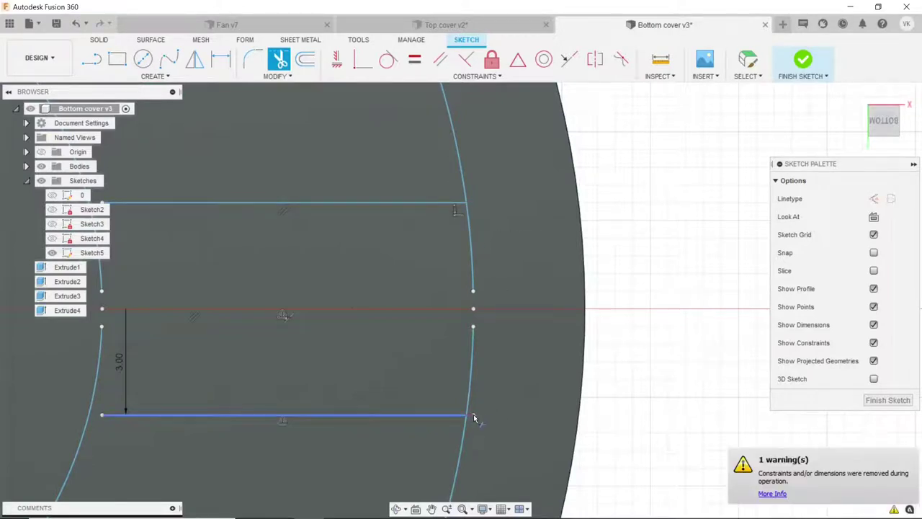
scroll(601, 325, down, 3)
scroll(595, 321, down, 2)
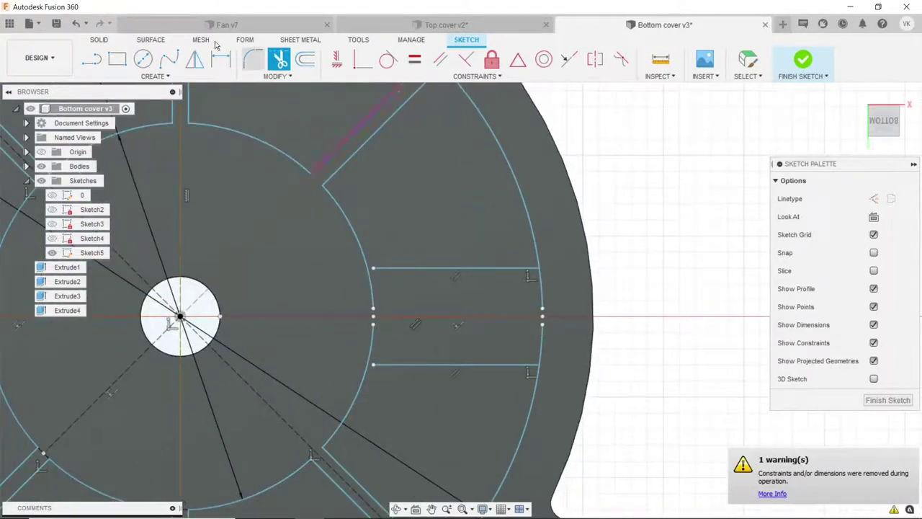
click(278, 76)
key(Escape)
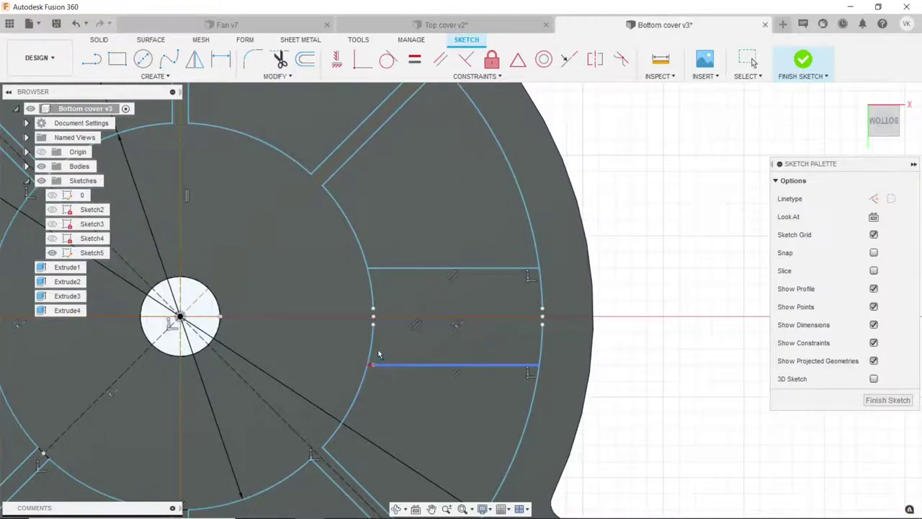
key(t)
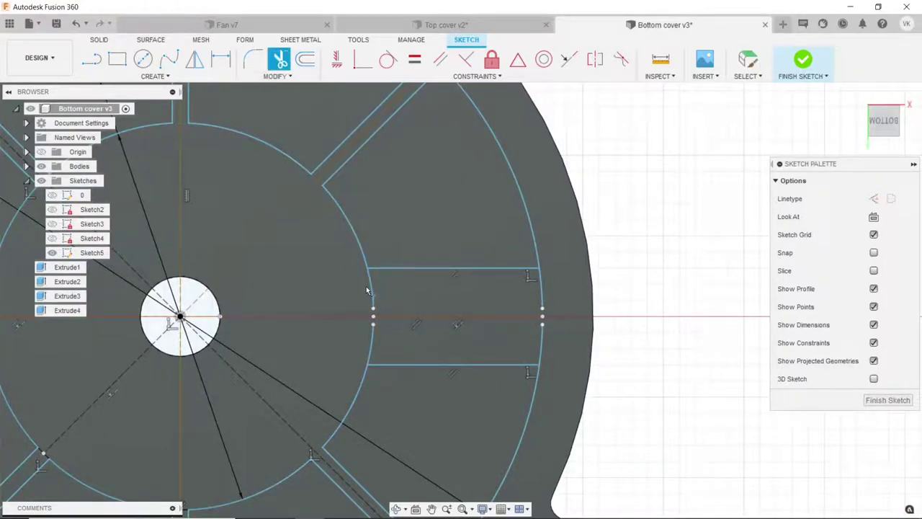
click(368, 291)
click(540, 292)
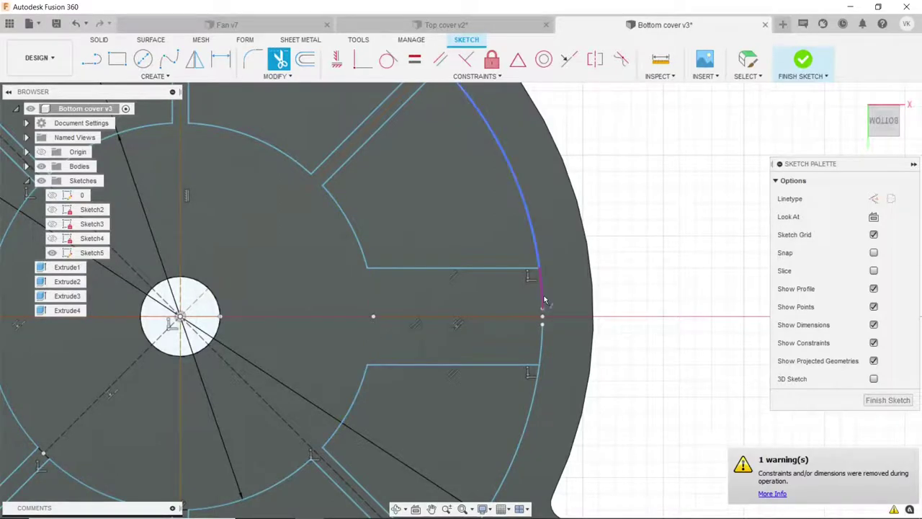
scroll(545, 344, down, 2)
scroll(545, 344, down, 2)
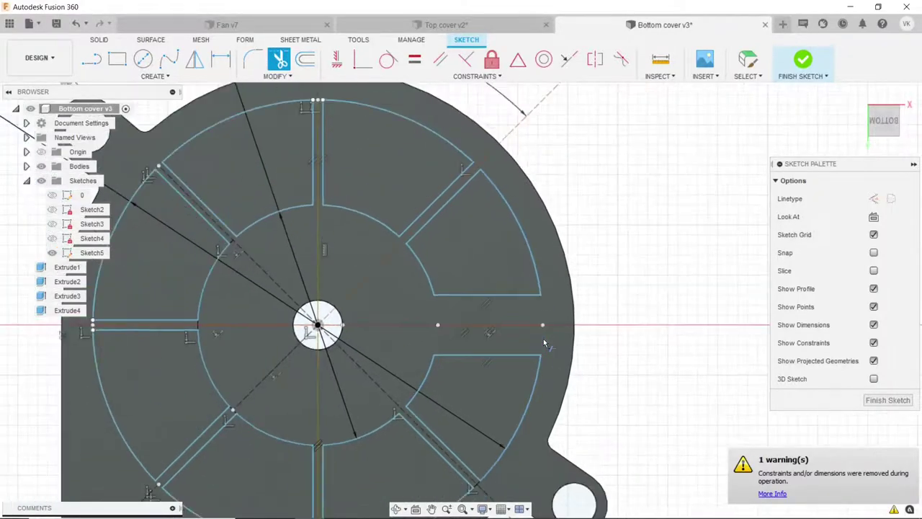
scroll(544, 344, down, 2)
scroll(545, 343, down, 2)
scroll(544, 344, down, 1)
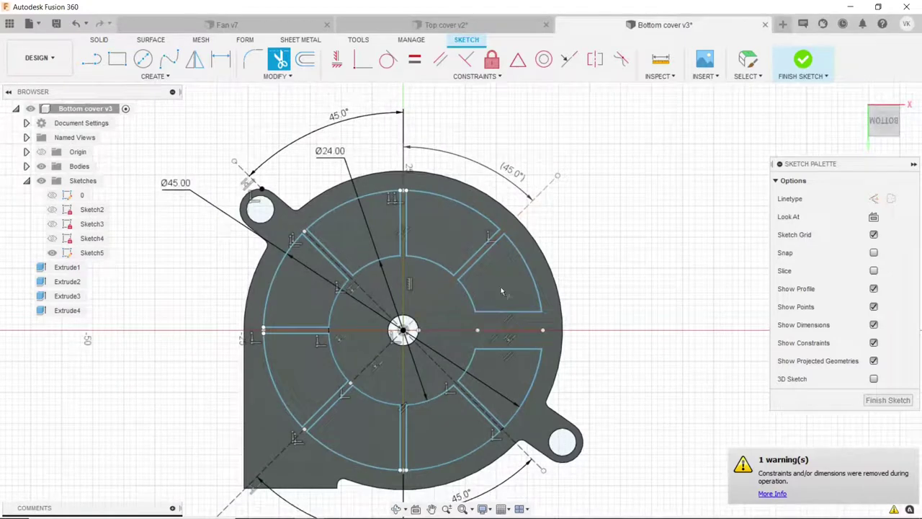
- Start an extrude and select all eight vent profiles on the bottom cover
click(108, 40)
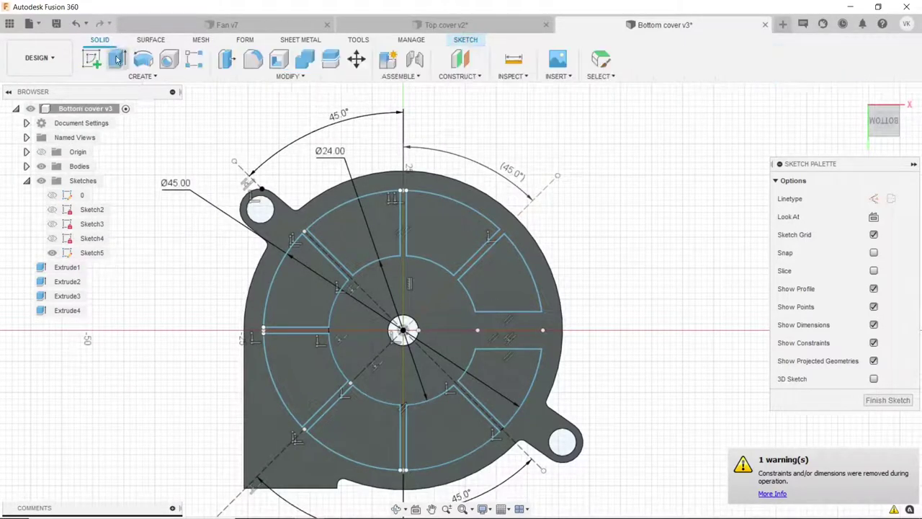
click(117, 59)
click(382, 259)
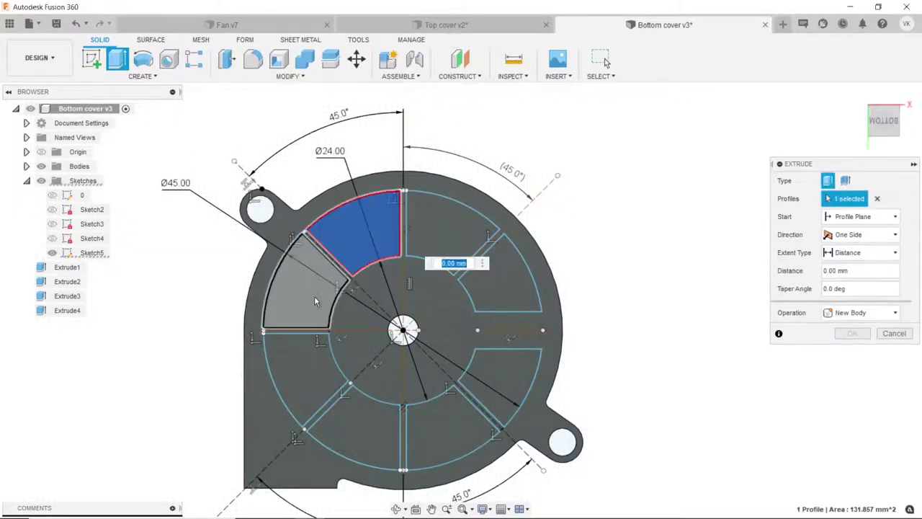
click(314, 295)
click(446, 241)
click(488, 278)
click(481, 367)
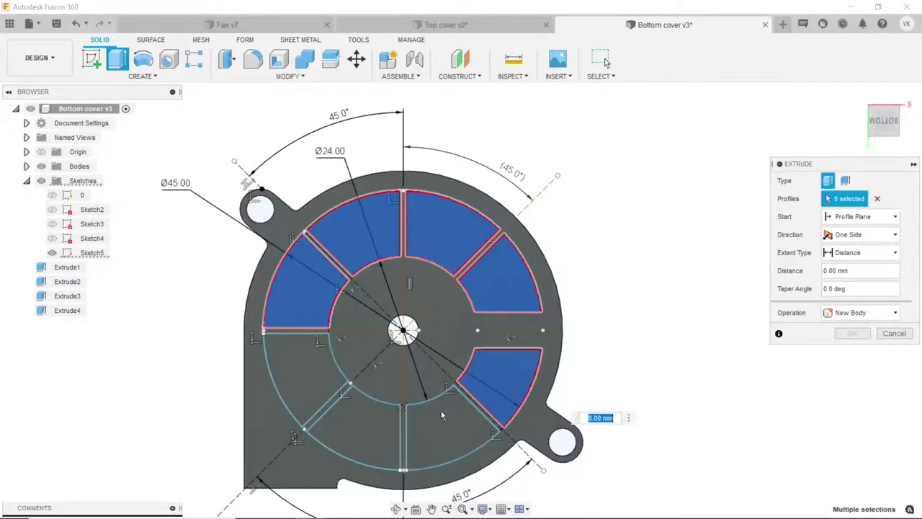
click(450, 432)
click(363, 436)
click(309, 340)
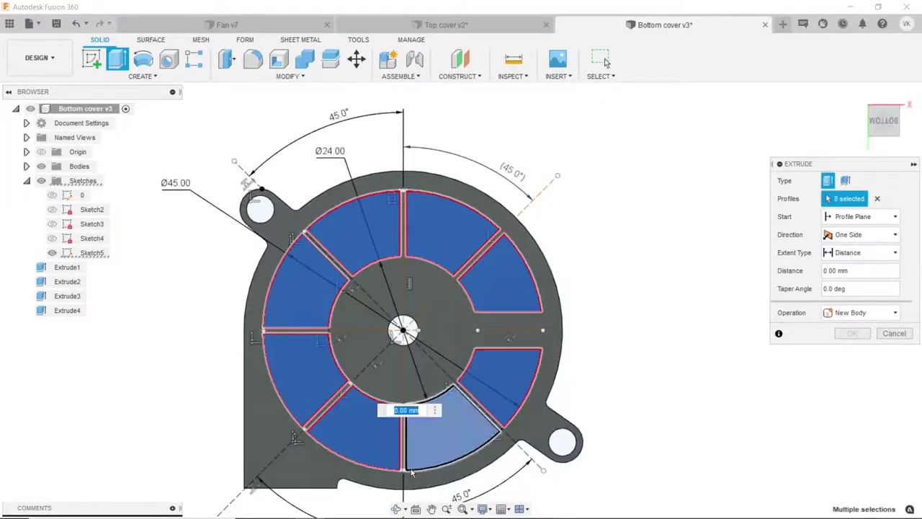
- Set the extrusion to cut 5 mm into the cover and confirm it
shift+middle_drag(411, 468, 371, 323)
right_click(314, 298)
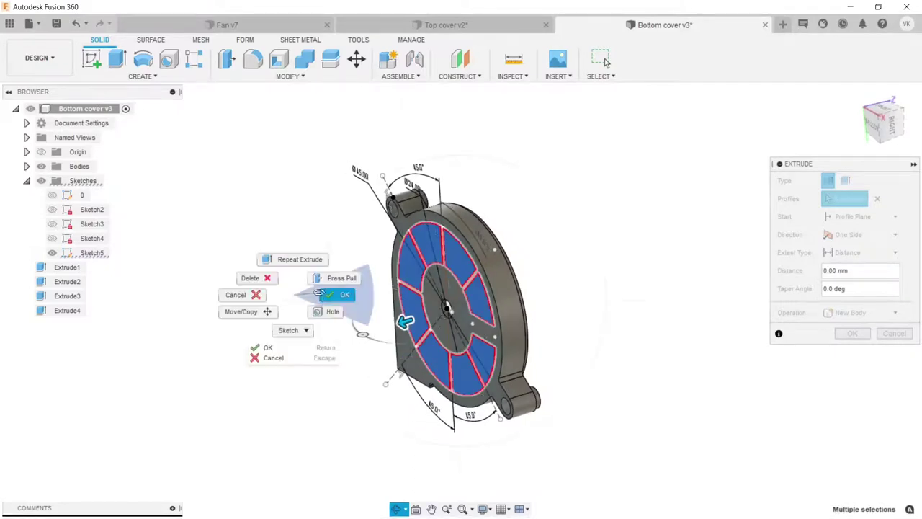
drag(406, 322, 407, 321)
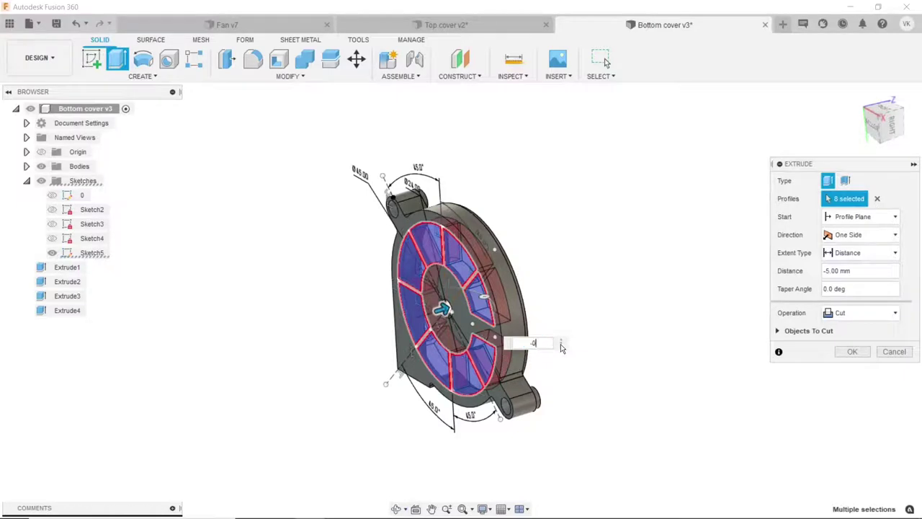
click(851, 351)
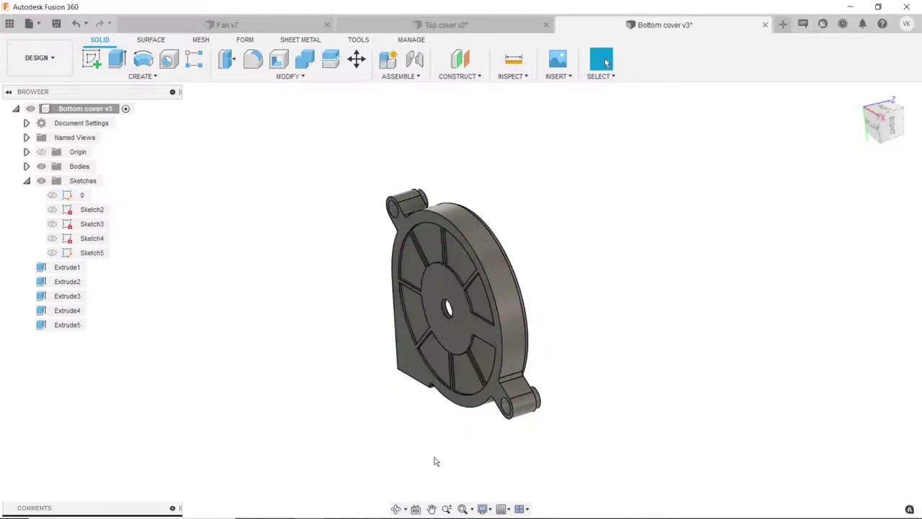
- Orbit to the cover's top face and start a new sketch on it
click(396, 508)
mouse_move(504, 187)
mouse_down()
mouse_move(508, 273)
mouse_move(302, 241)
mouse_move(444, 180)
mouse_move(465, 328)
mouse_move(564, 308)
mouse_move(569, 338)
mouse_up()
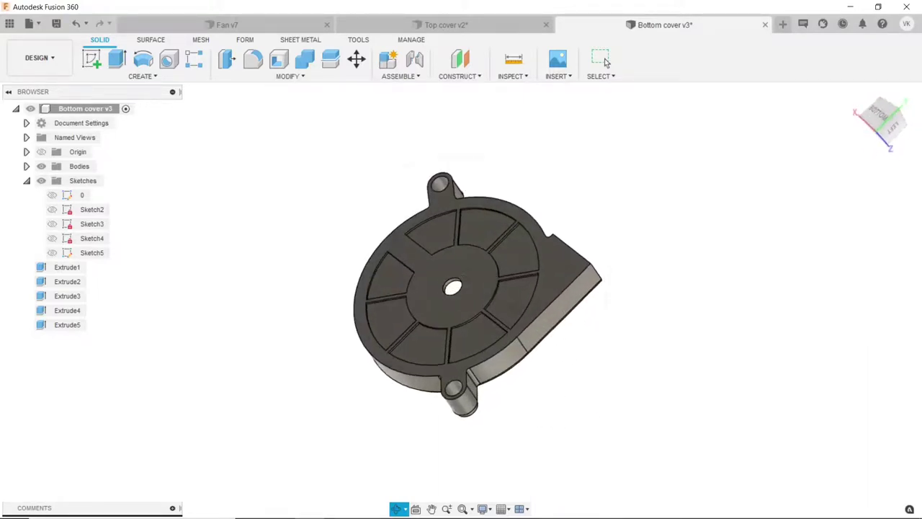
click(605, 59)
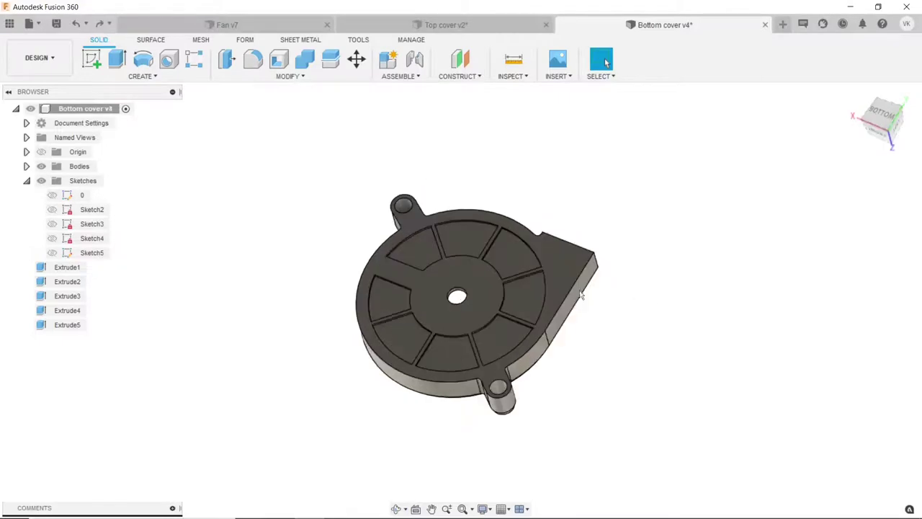
click(490, 283)
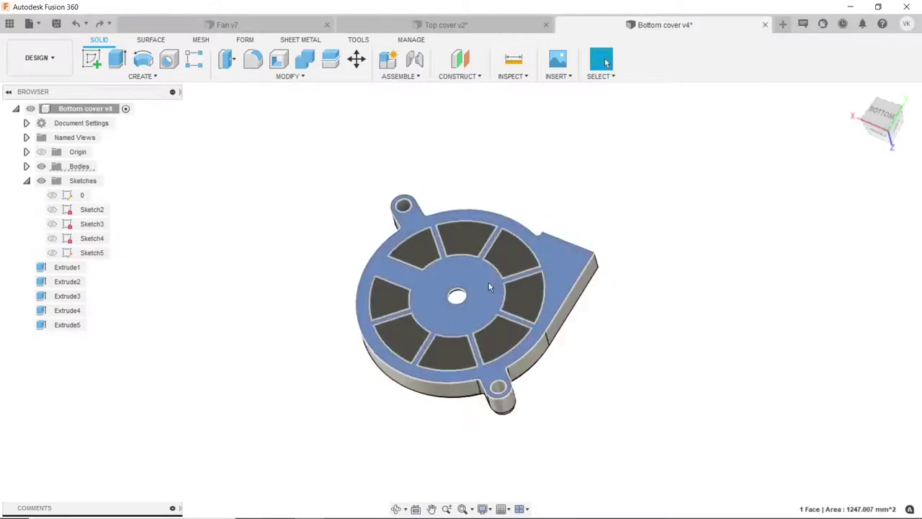
click(88, 66)
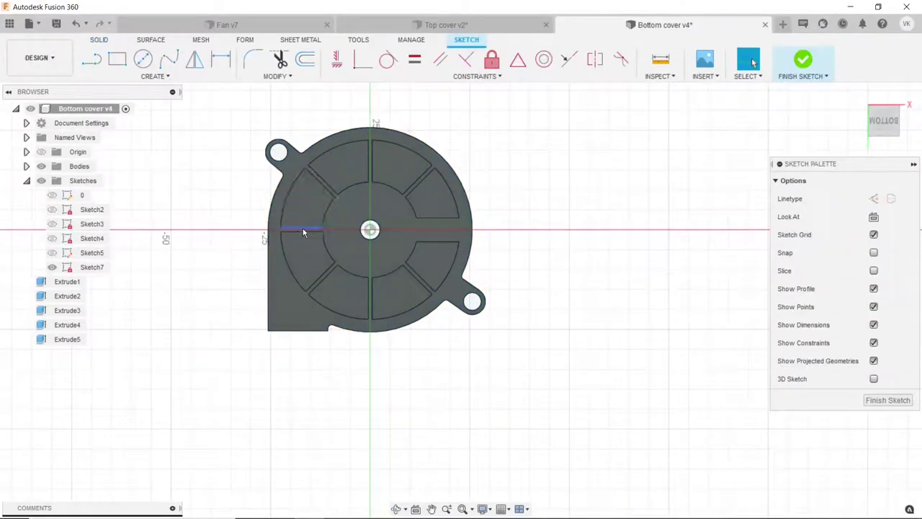
- Draw a horizontal construction line from the centre hole out past the rim
scroll(481, 221, up, 3)
scroll(481, 220, up, 3)
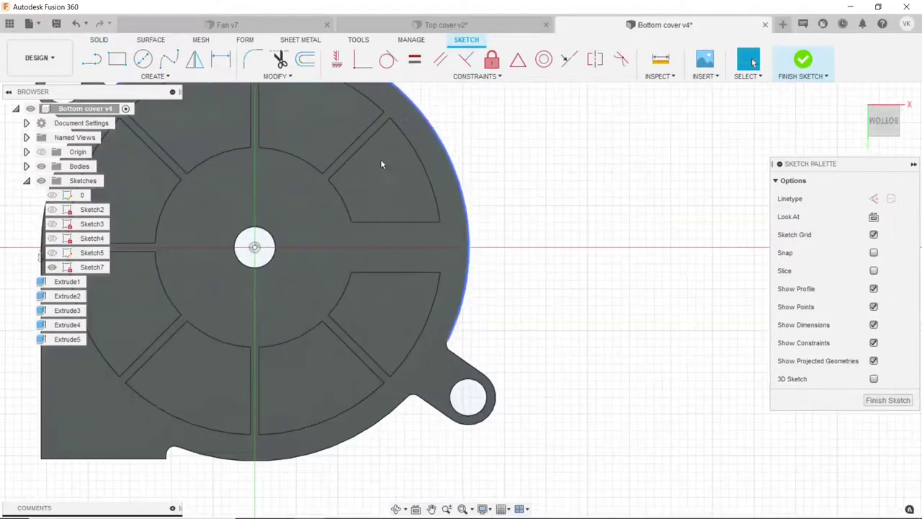
click(85, 62)
click(255, 248)
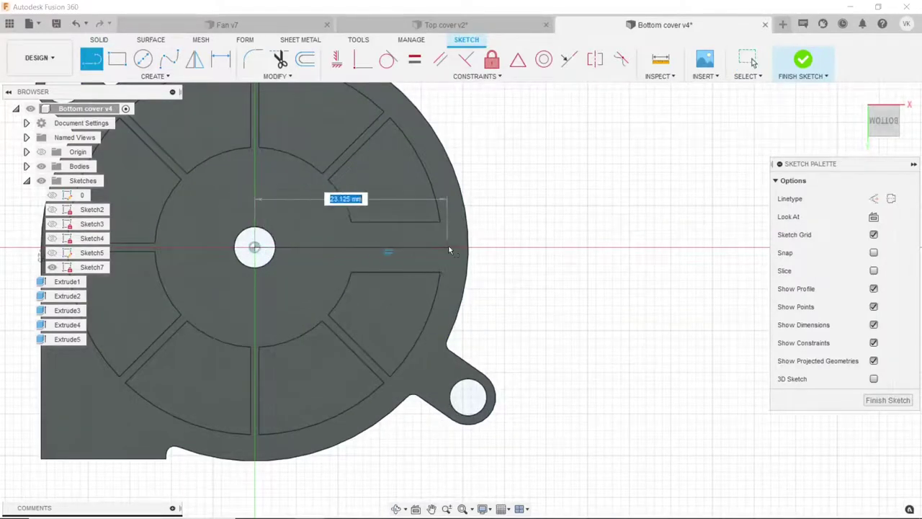
click(488, 248)
key(Escape)
click(484, 249)
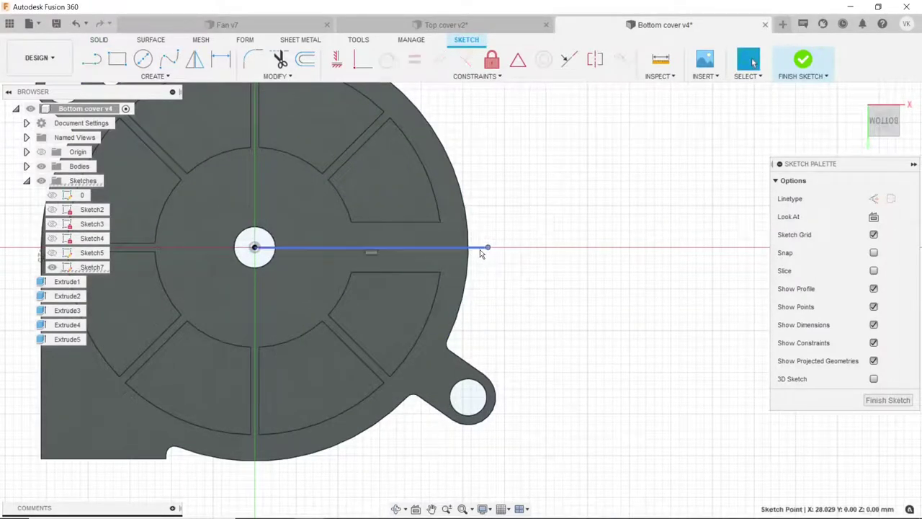
click(873, 199)
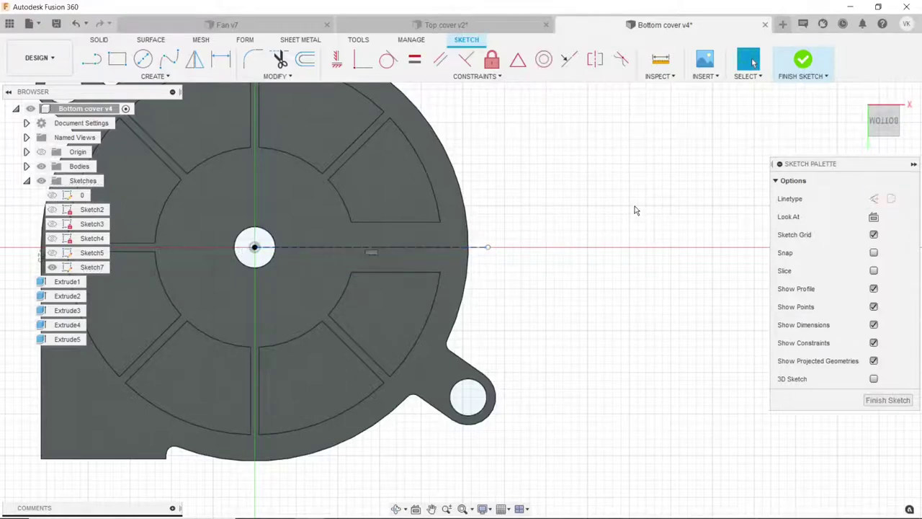
click(462, 204)
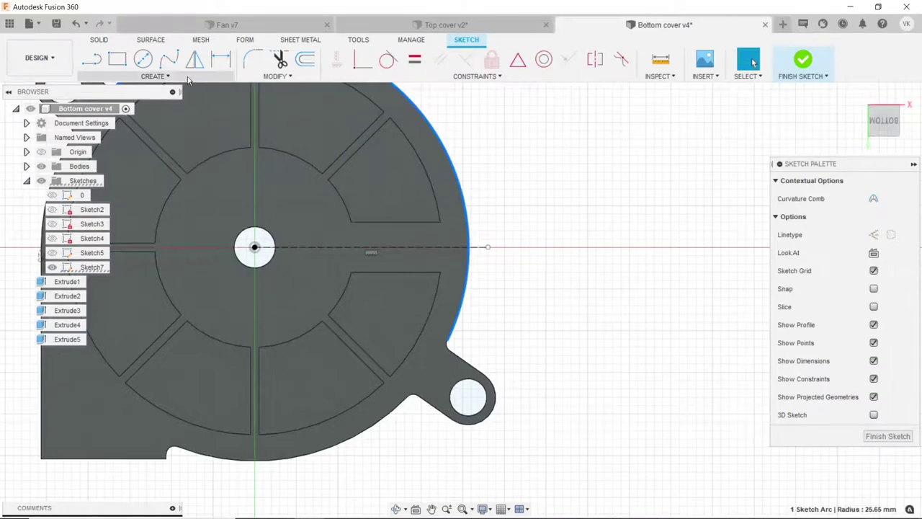
click(154, 76)
mouse_move(122, 289)
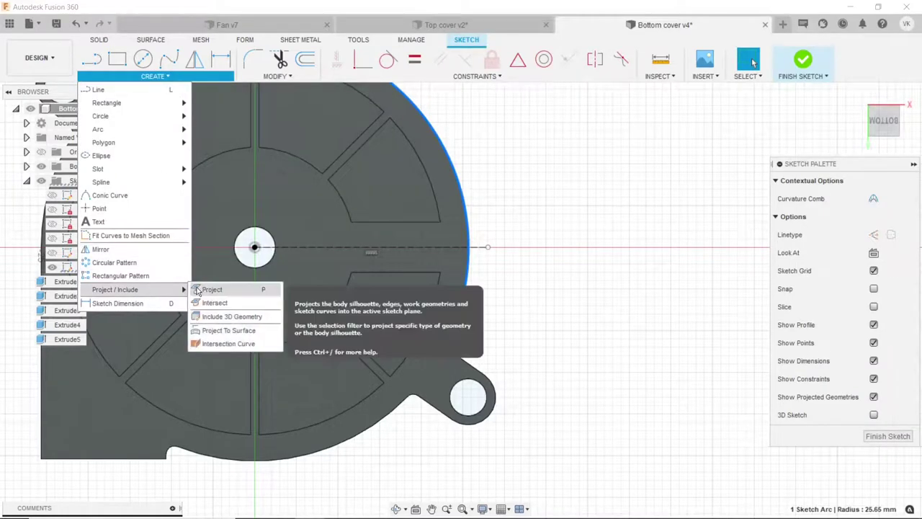
click(200, 290)
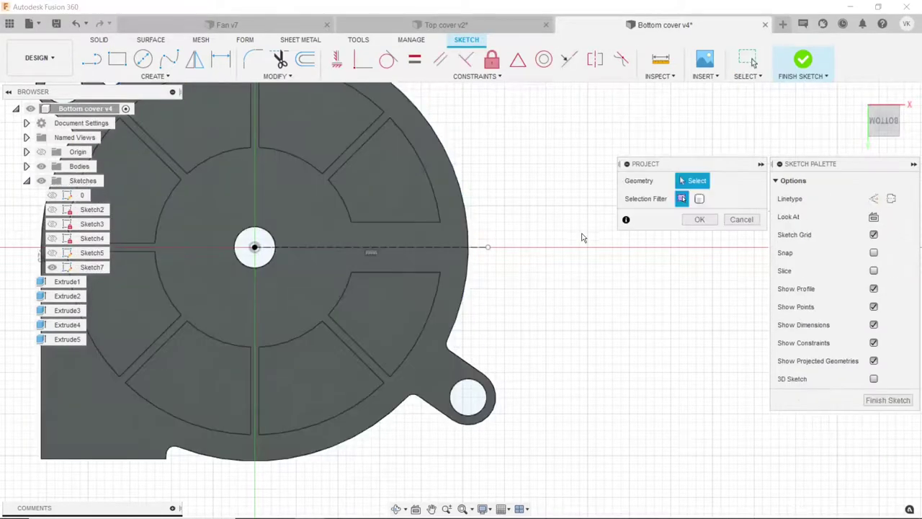
- Project the outer edge and draw the half channel polyline, trimming the stub past the rim
click(468, 231)
click(683, 222)
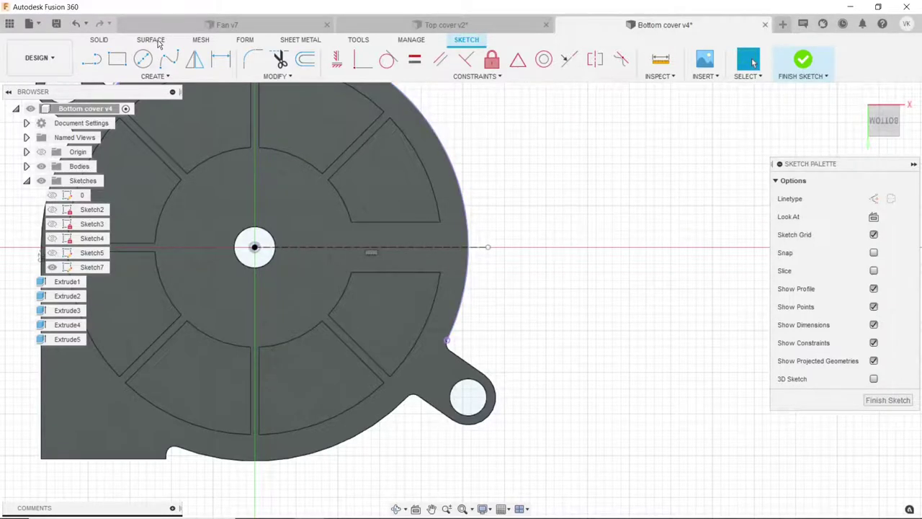
key(l)
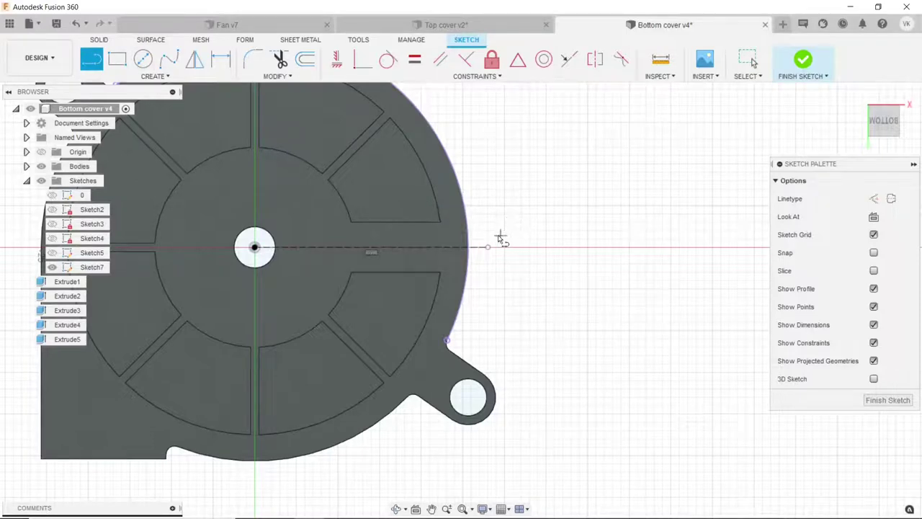
click(492, 234)
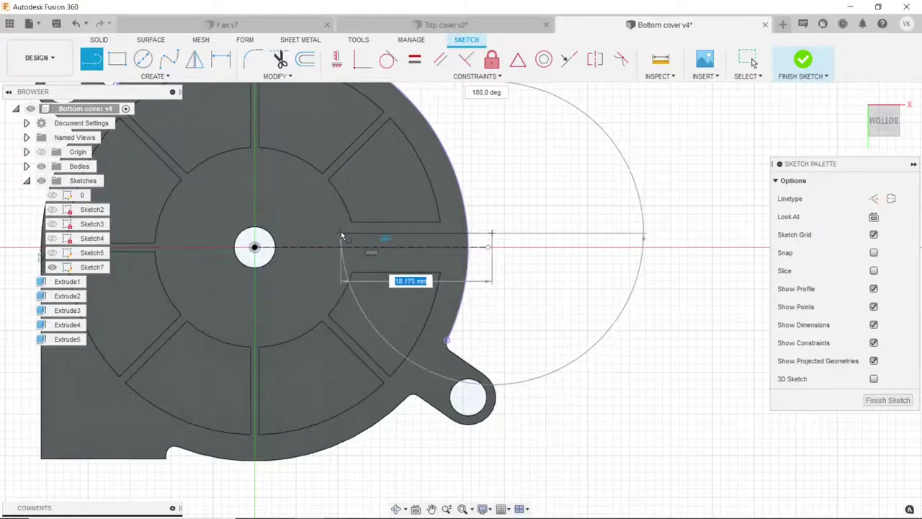
click(340, 233)
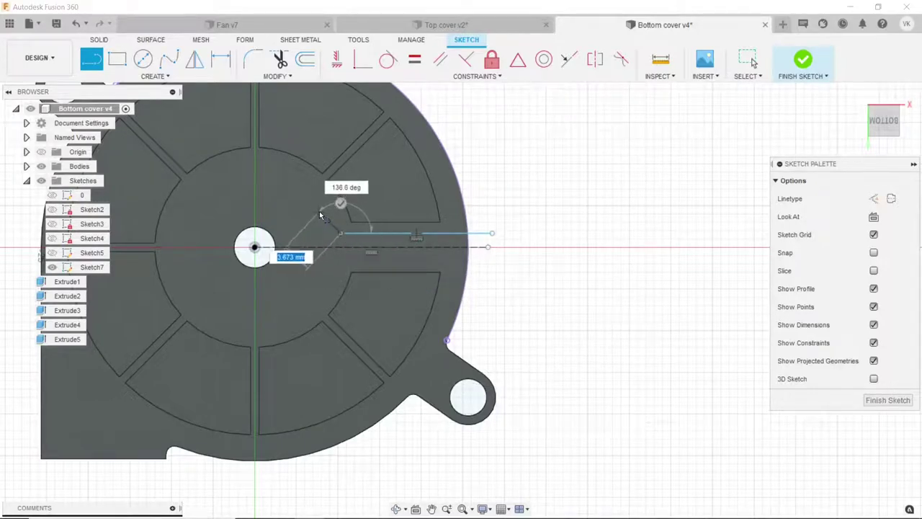
click(319, 213)
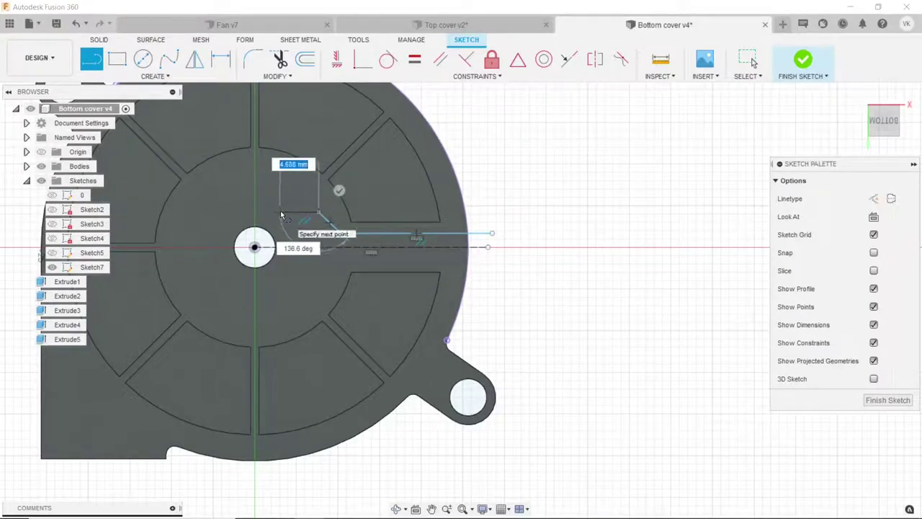
click(287, 214)
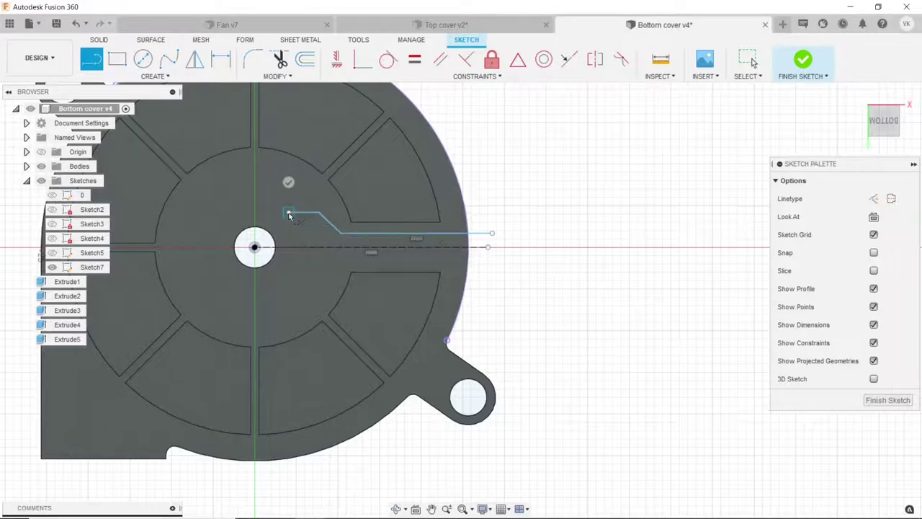
click(288, 247)
key(Escape)
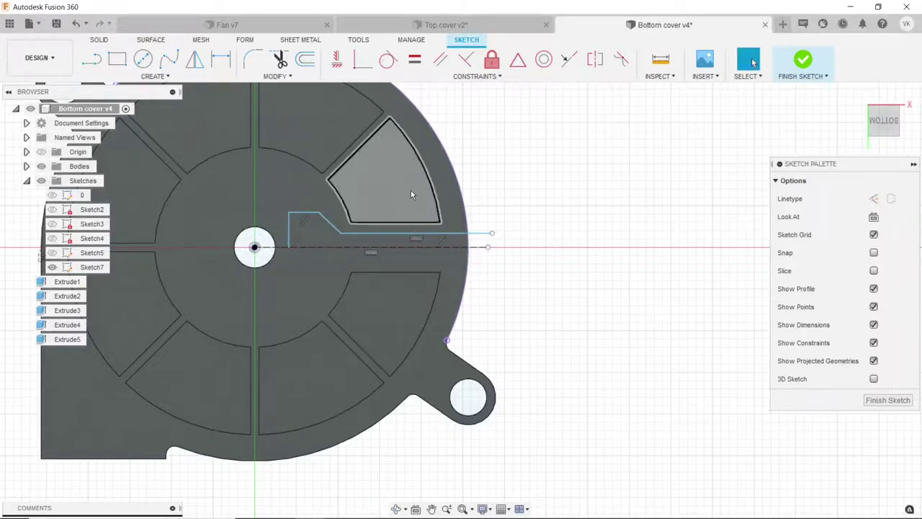
click(281, 61)
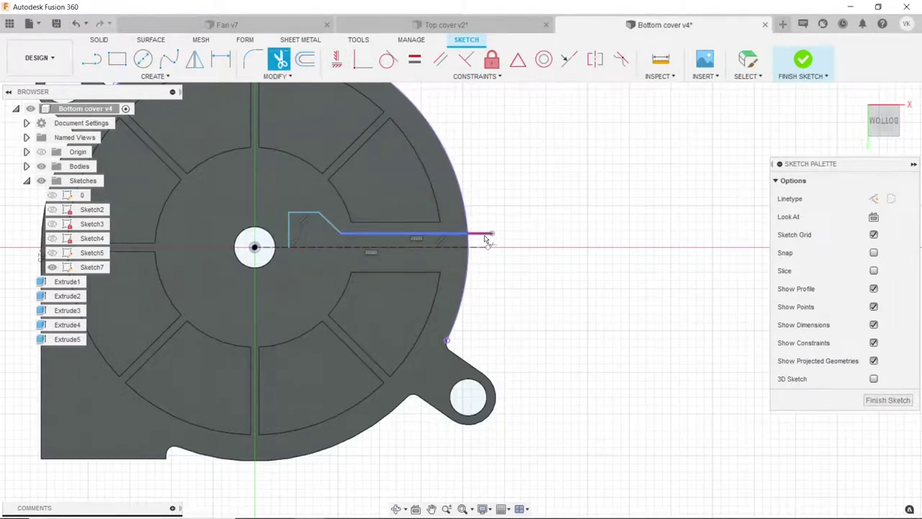
click(486, 237)
key(Escape)
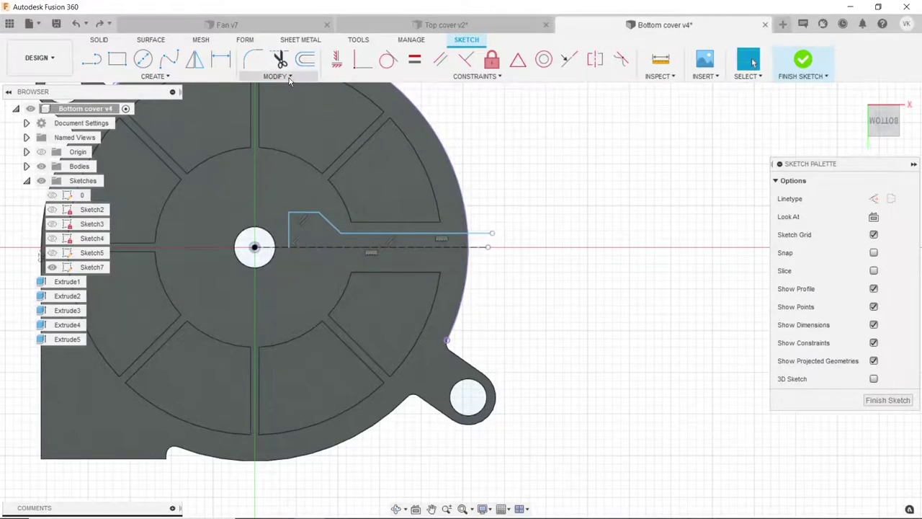
- Dimension the long line 2.30 off the centreline and the chamfer at 45°
click(221, 59)
click(454, 234)
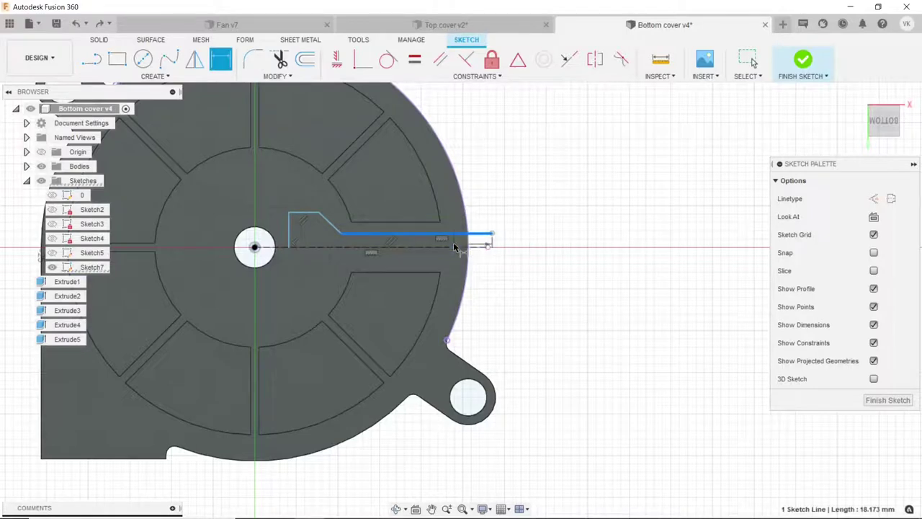
click(461, 247)
click(554, 240)
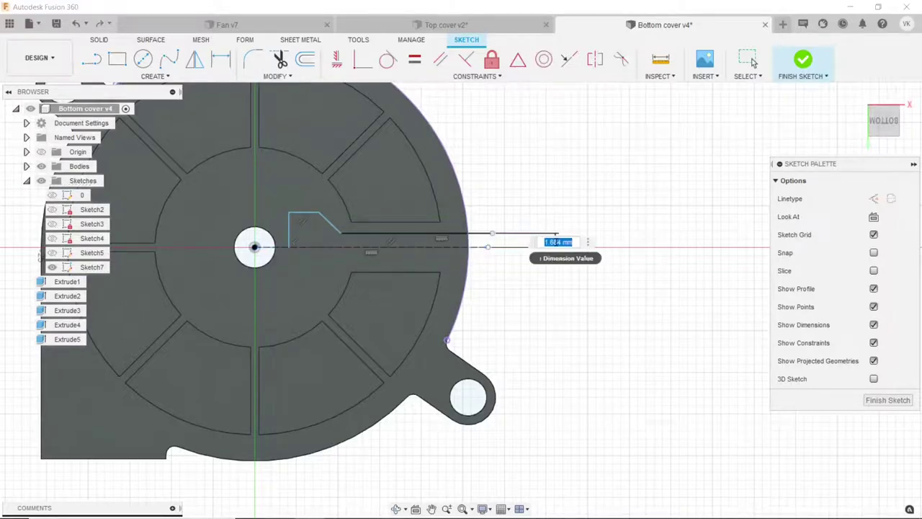
text(2.5)
key(Return)
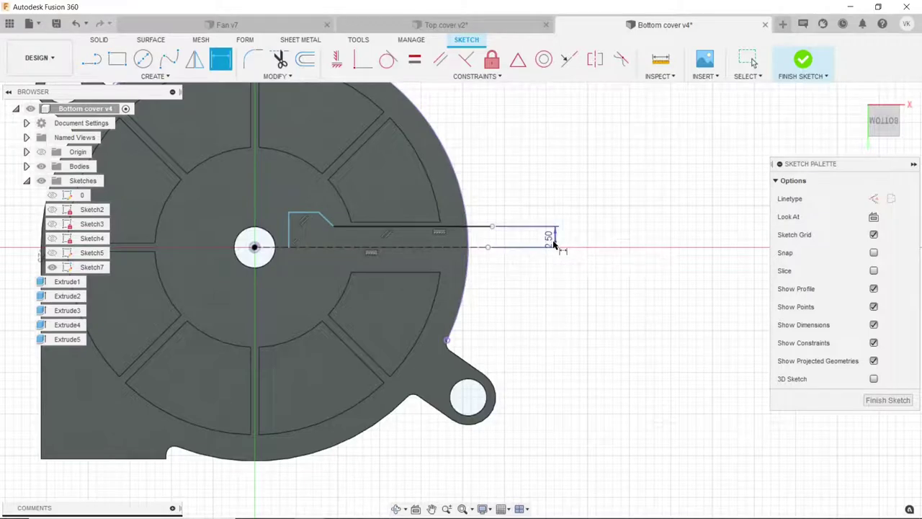
double_click(554, 244)
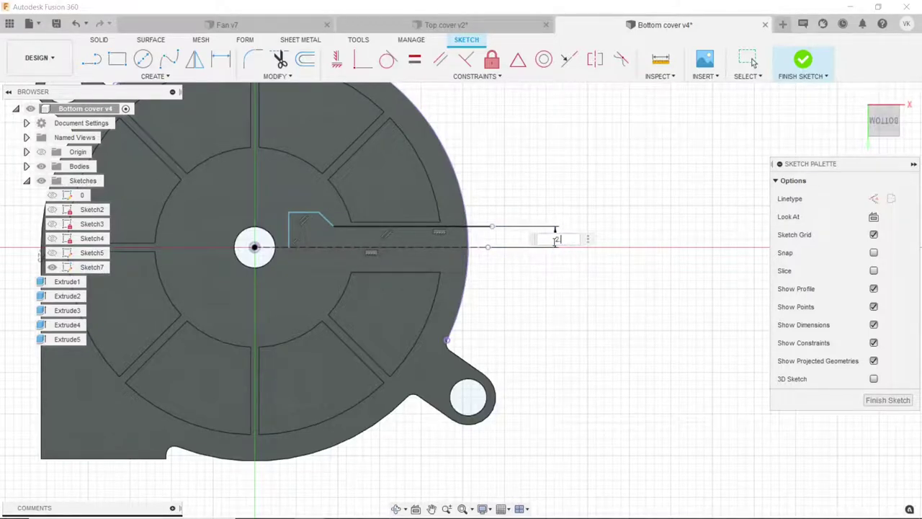
key(Return)
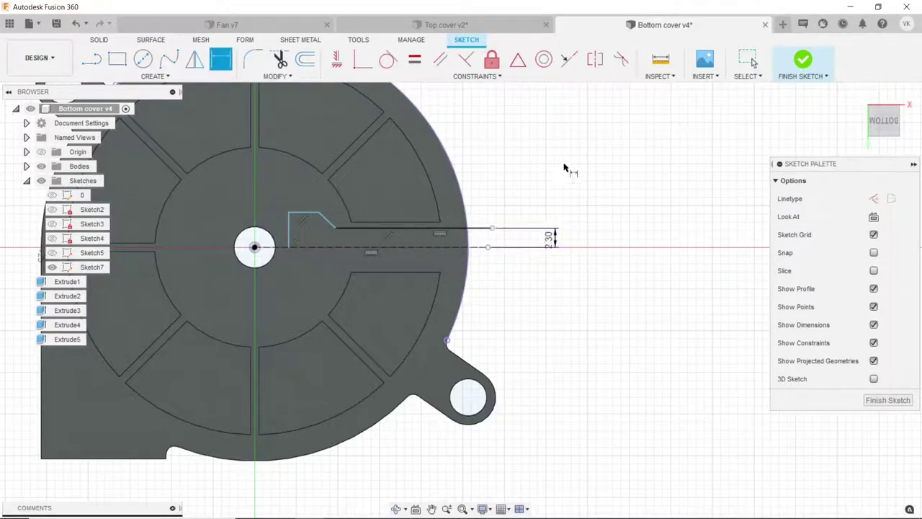
scroll(330, 242, up, 3)
click(324, 207)
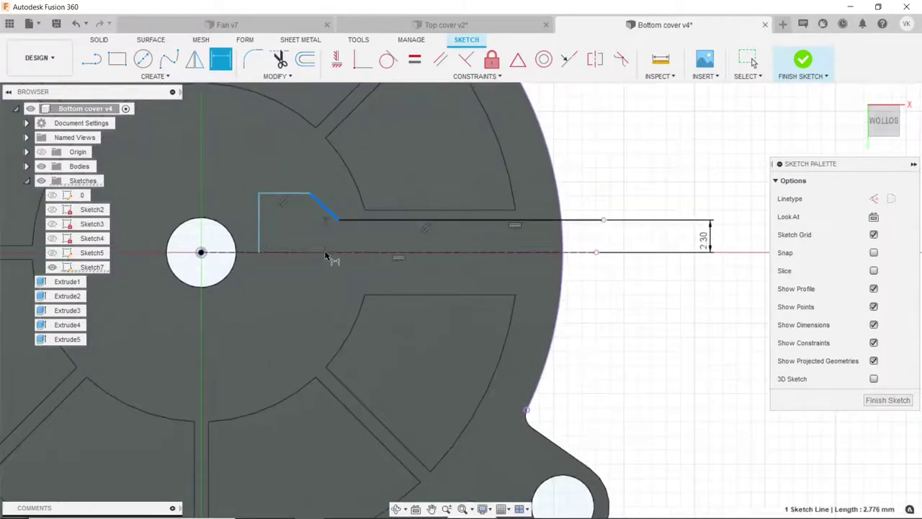
click(326, 252)
click(325, 245)
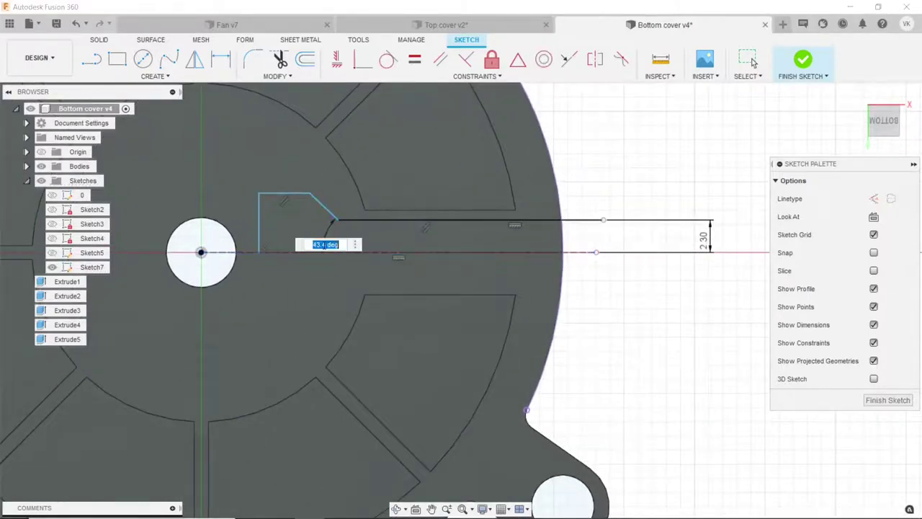
text(45)
key(Return)
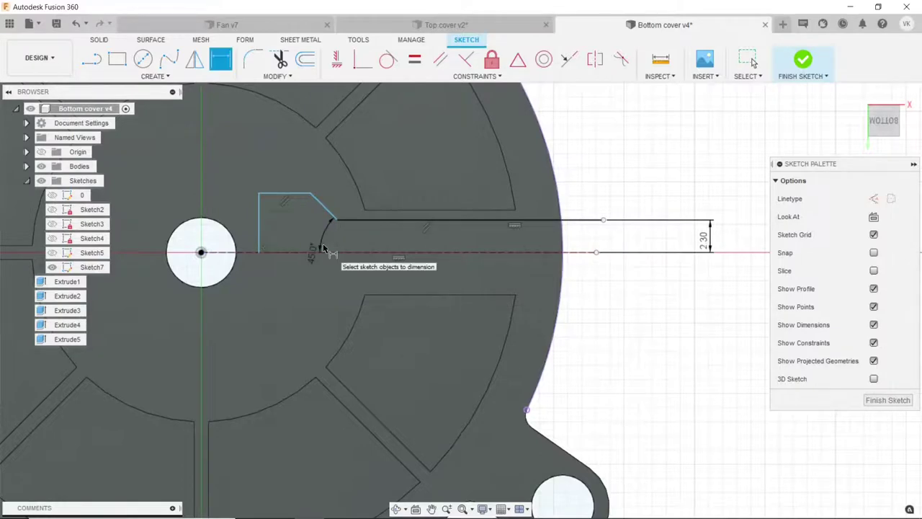
- Dimension the top line to 4.00 and the vertical line to 4.50
click(285, 194)
click(287, 174)
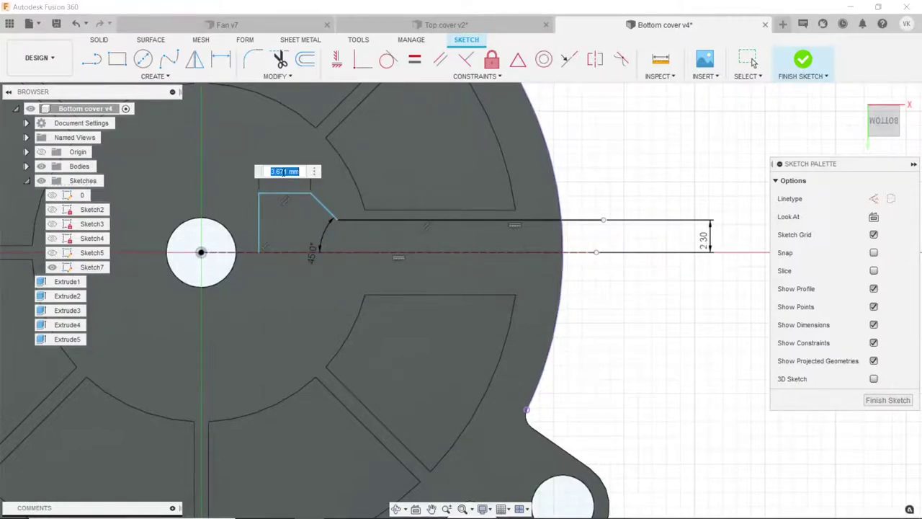
text(4)
key(Return)
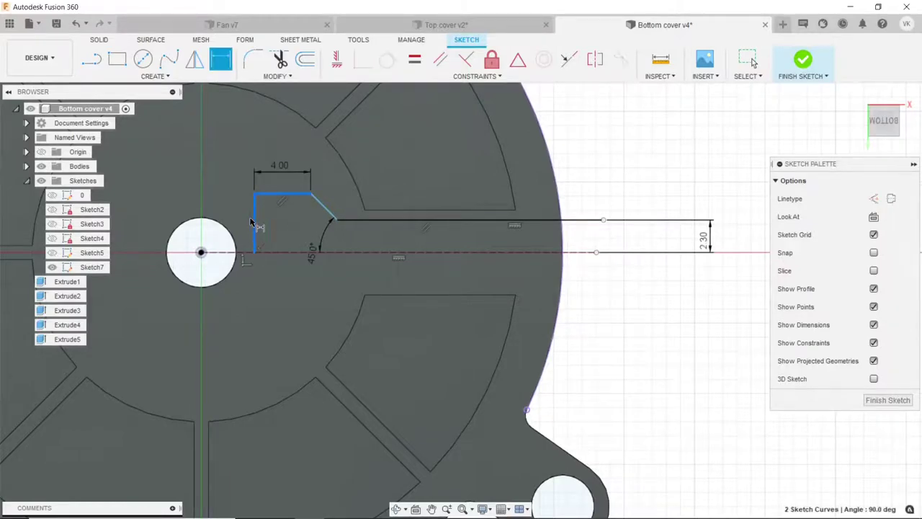
key(Escape)
key(d)
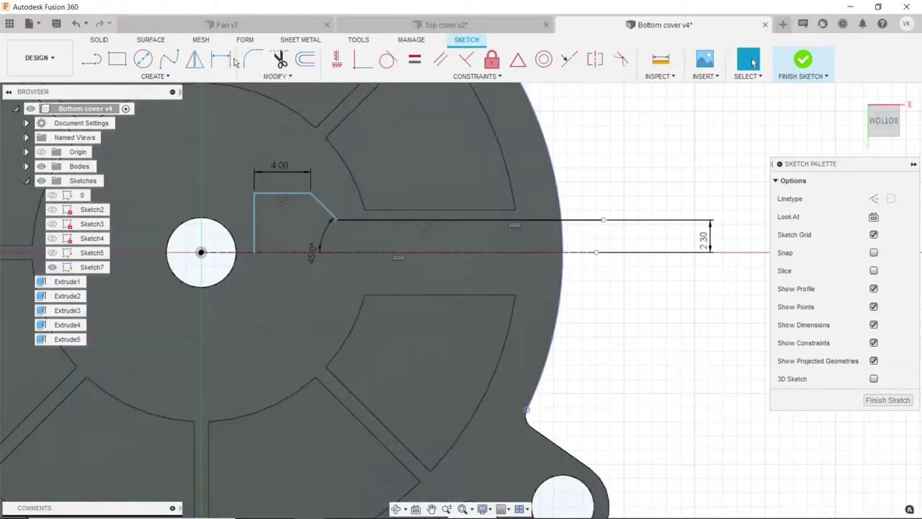
click(253, 223)
click(242, 216)
text(4.5)
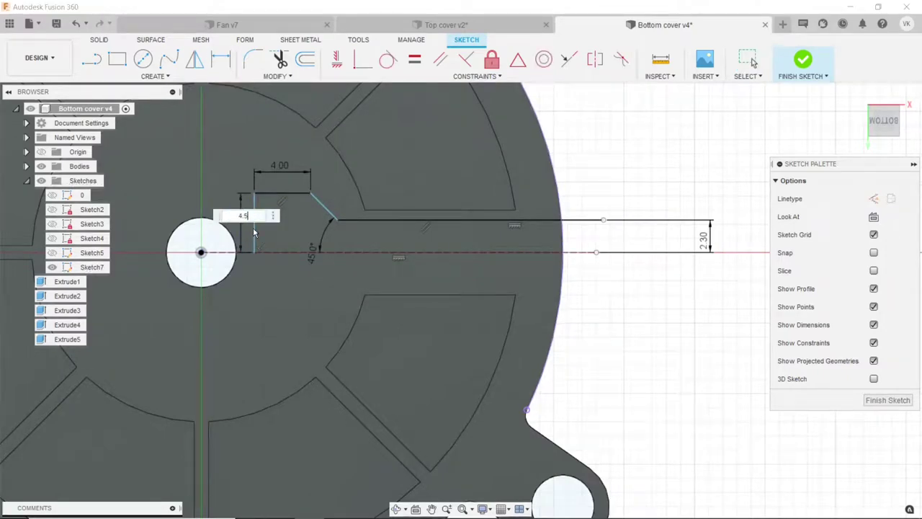
key(Return)
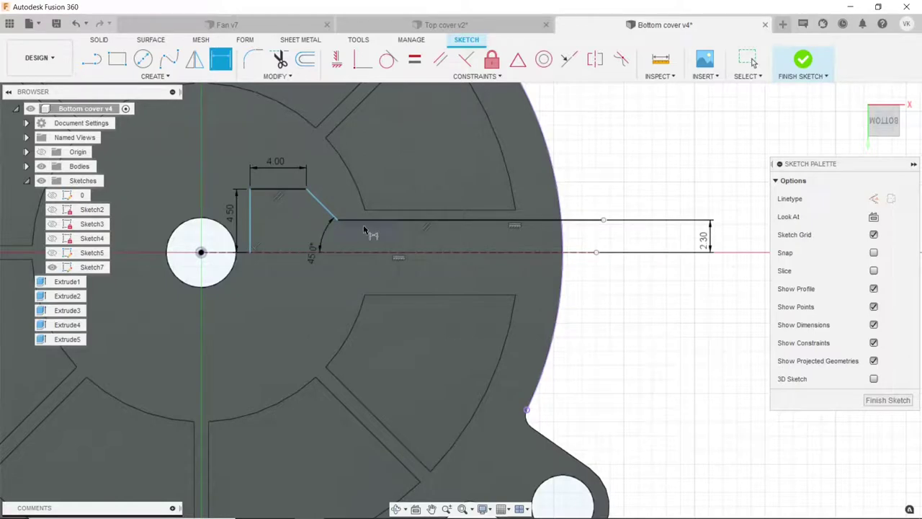
- Mirror the four outline lines across the dashed centre construction line
click(195, 59)
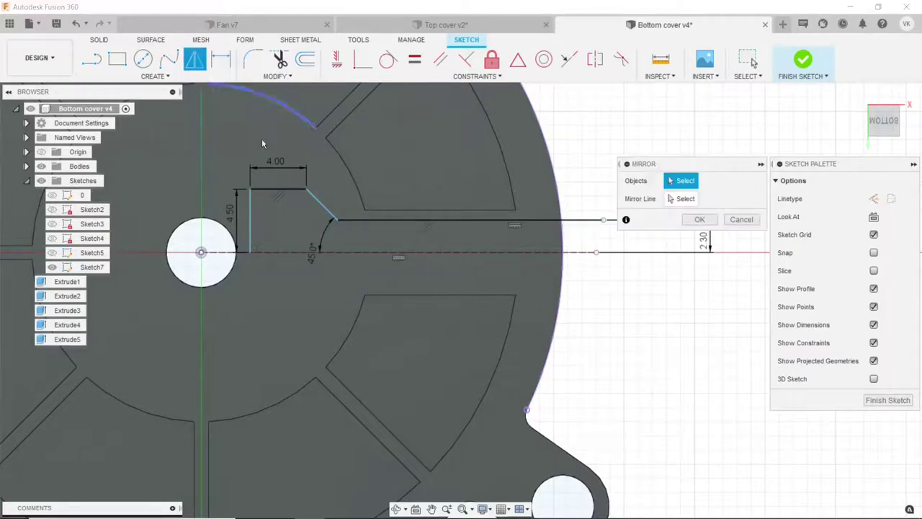
click(250, 209)
click(273, 191)
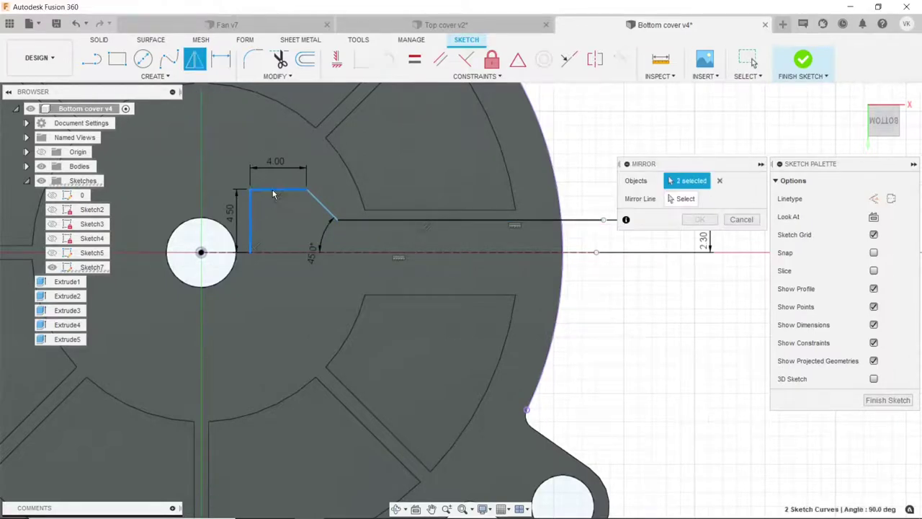
click(318, 206)
click(362, 220)
click(672, 204)
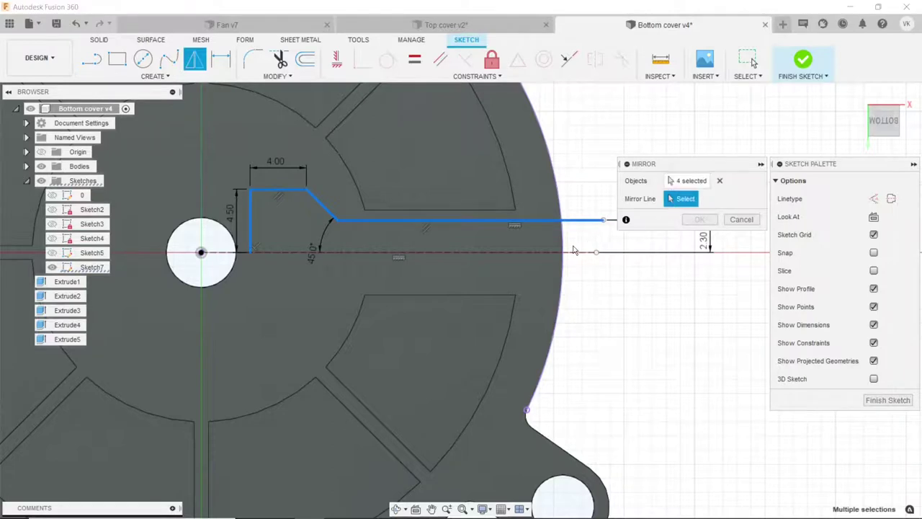
click(580, 252)
click(710, 221)
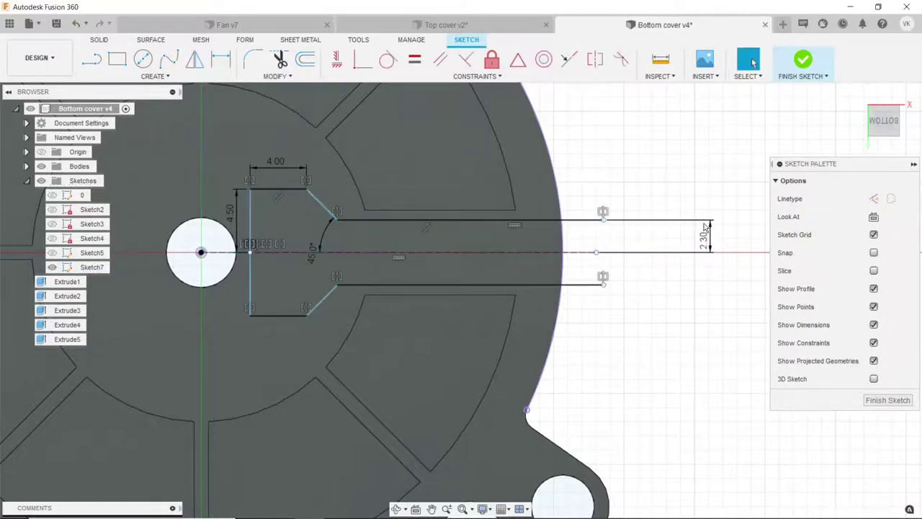
- Try trimming the mirrored lines, then undo the trims to keep the outline intact
key(t)
click(573, 224)
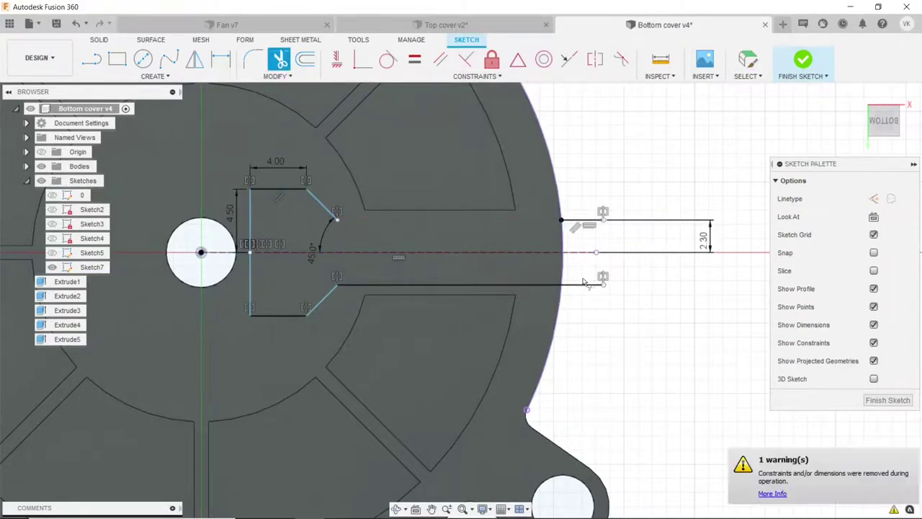
click(583, 285)
key(Escape)
key(ctrl+z)
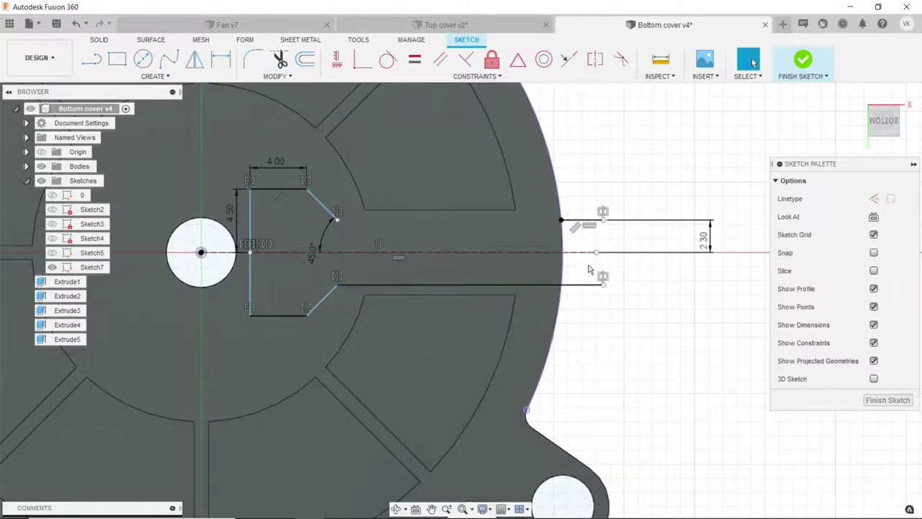
key(ctrl+z)
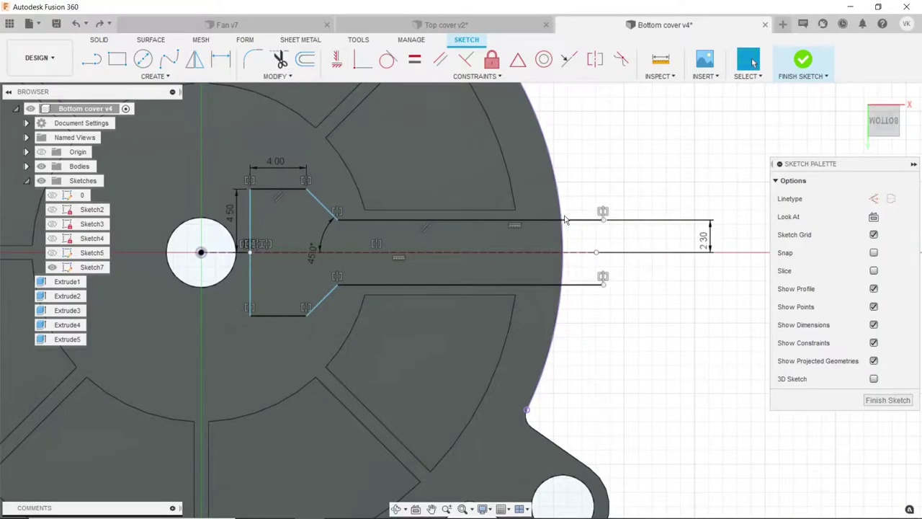
key(t)
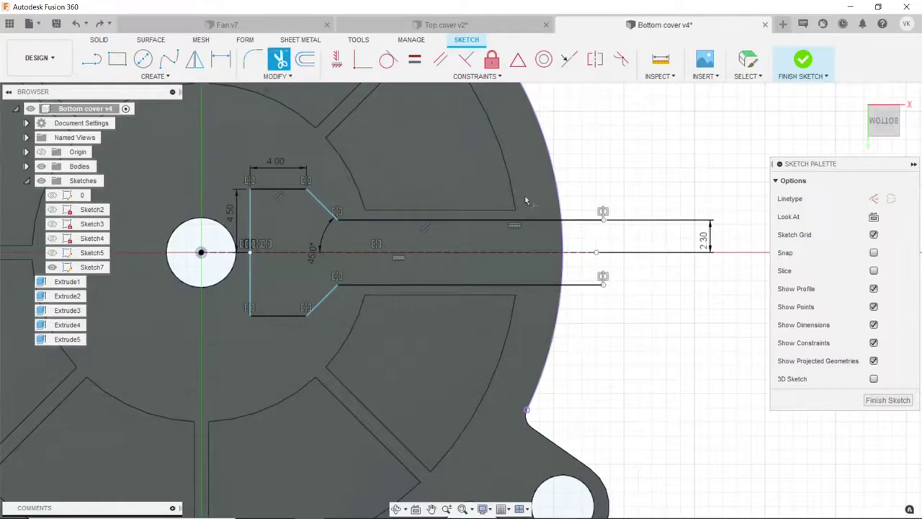
click(577, 228)
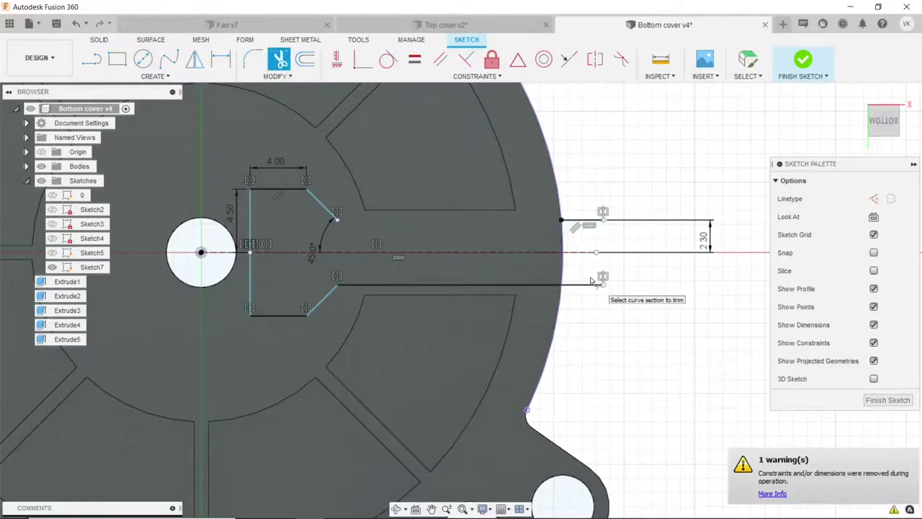
key(ctrl+z)
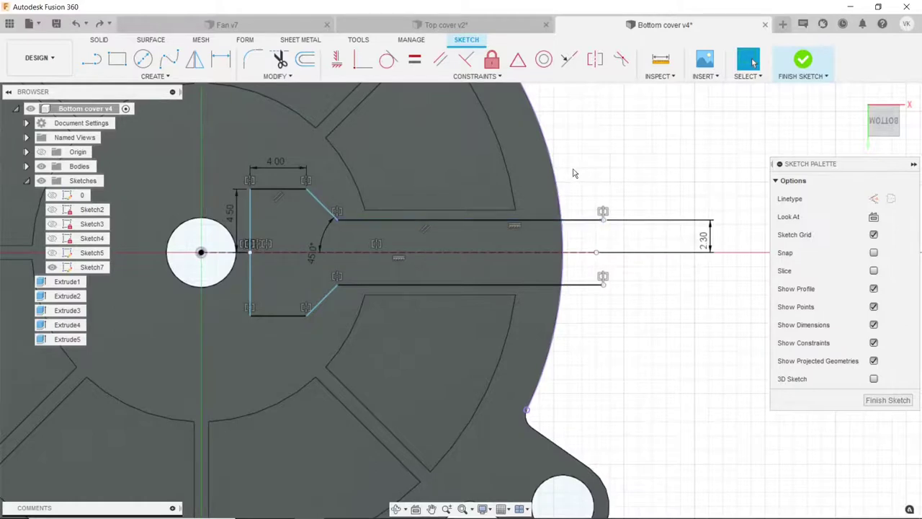
- Cut the keyhole slot profile 2 mm into the cover and save as Bottom cover v5
click(101, 39)
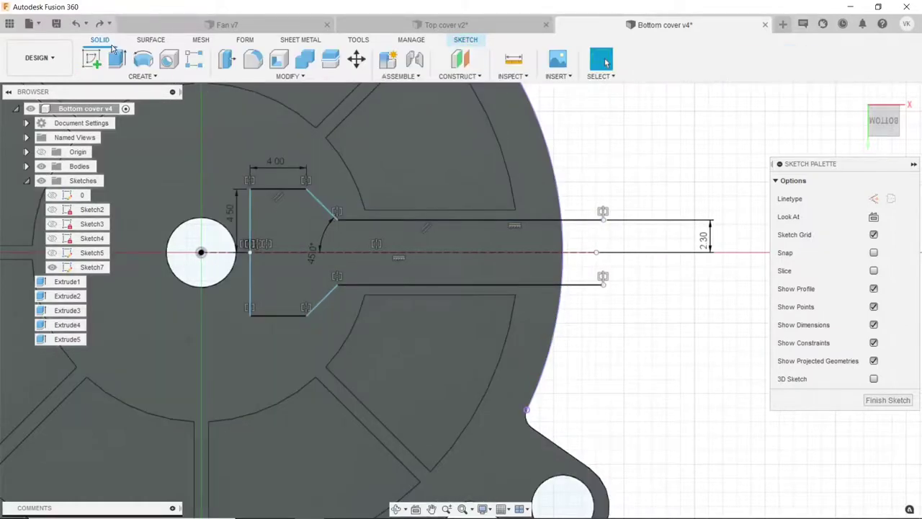
click(117, 59)
click(317, 220)
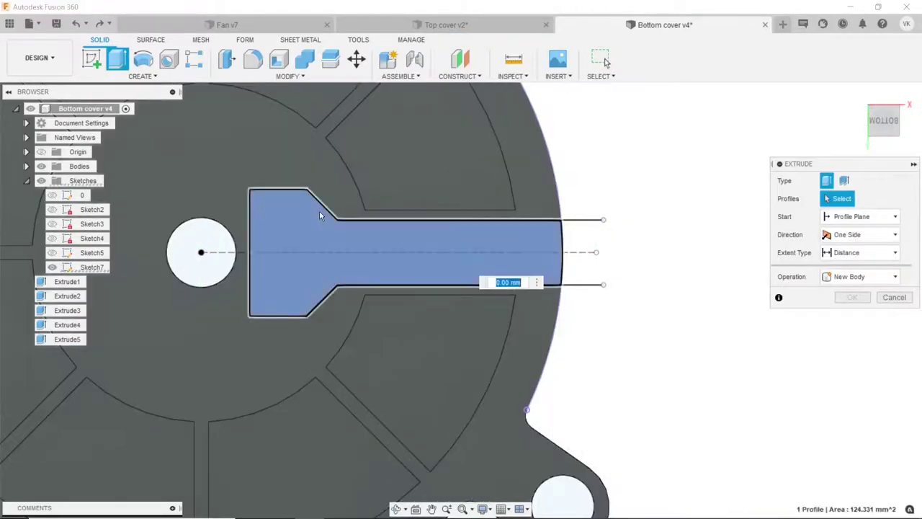
click(402, 508)
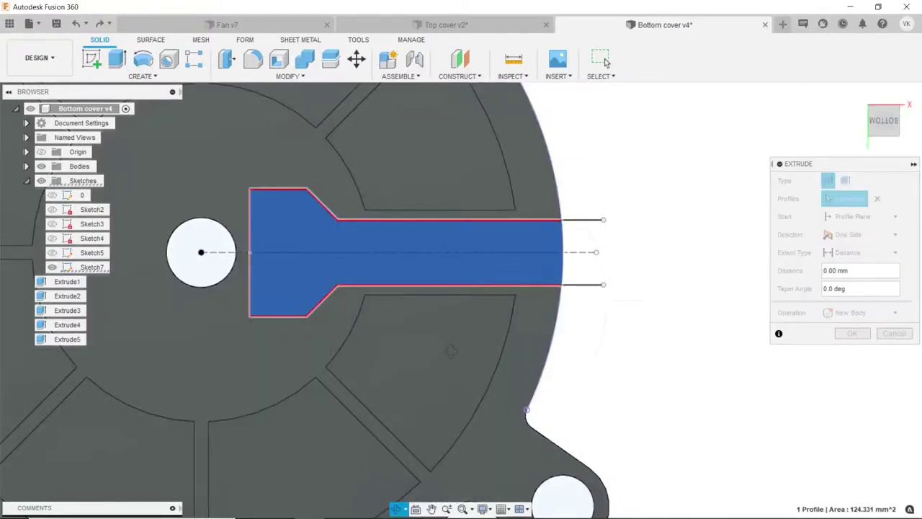
mouse_move(403, 255)
mouse_down()
mouse_move(433, 258)
mouse_move(444, 297)
mouse_up()
key(Escape)
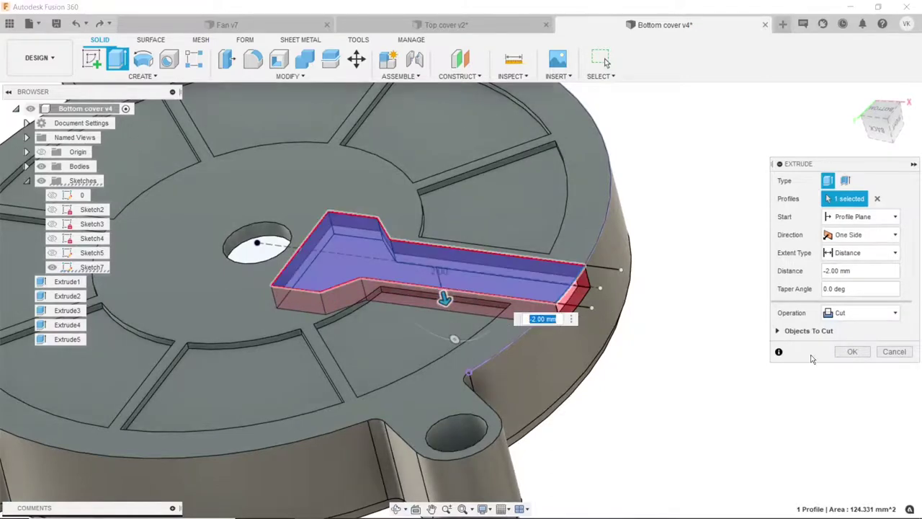
click(851, 353)
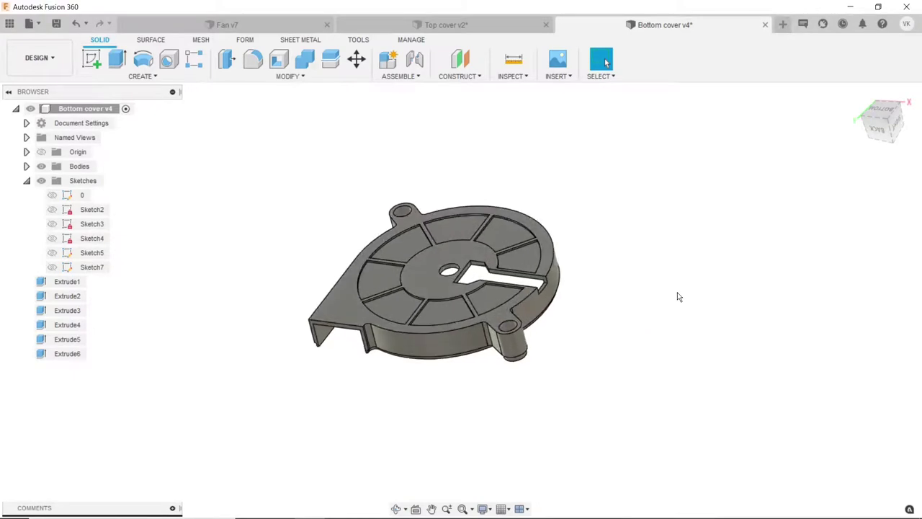
key(ctrl+s)
- Start a fillet and select four vertical corner edges at one end of the slot
click(256, 60)
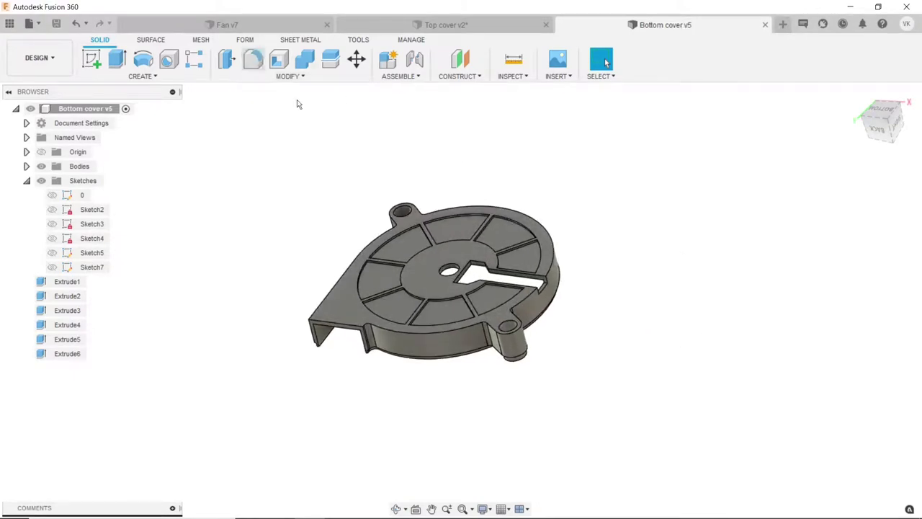
scroll(498, 267, up, 5)
scroll(479, 272, up, 2)
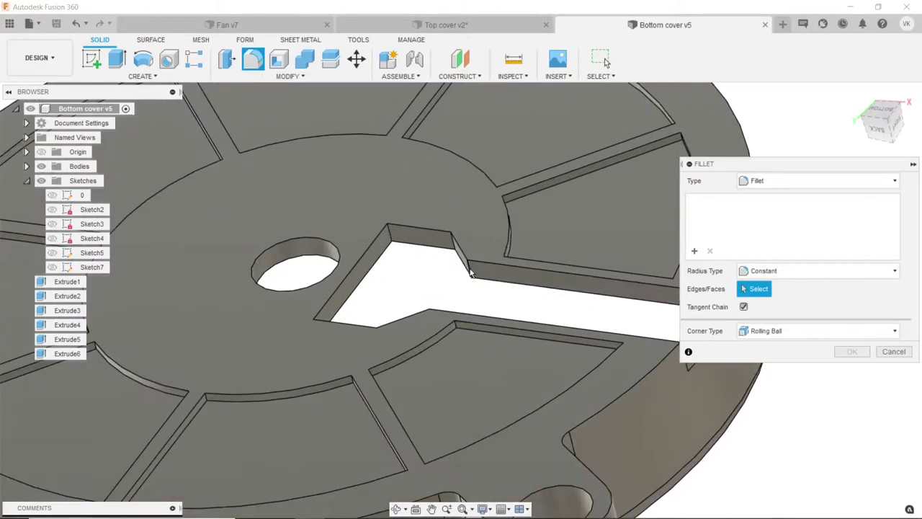
click(452, 252)
click(392, 235)
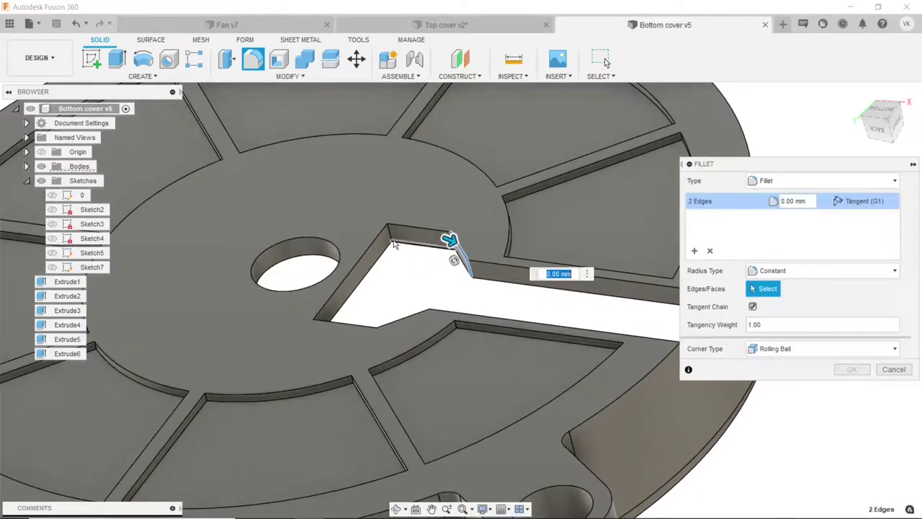
scroll(469, 267, down, 3)
scroll(505, 282, up, 2)
click(526, 289)
scroll(527, 288, up, 2)
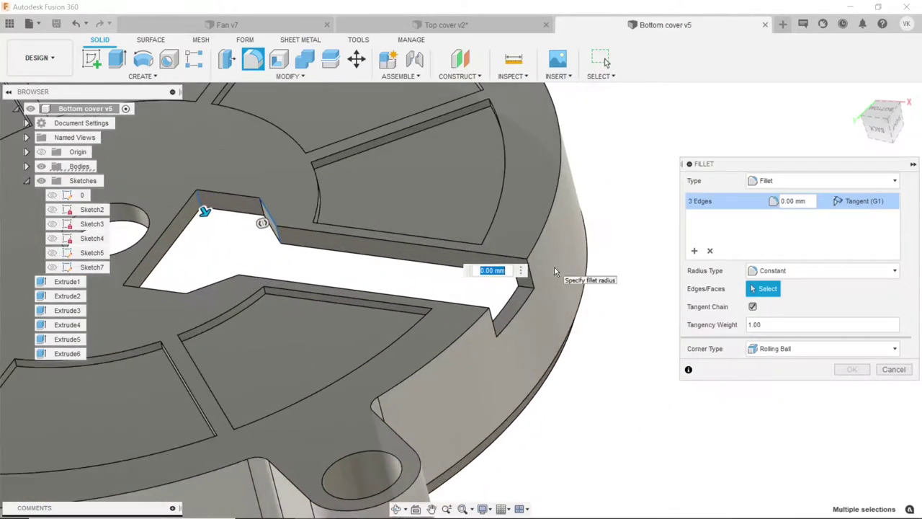
scroll(555, 266, up, 1)
scroll(238, 180, up, 2)
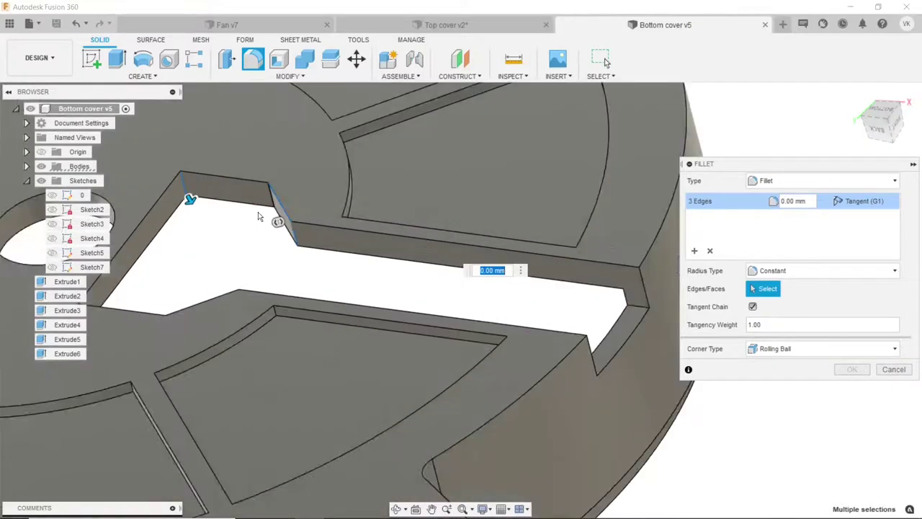
scroll(258, 212, up, 2)
click(317, 194)
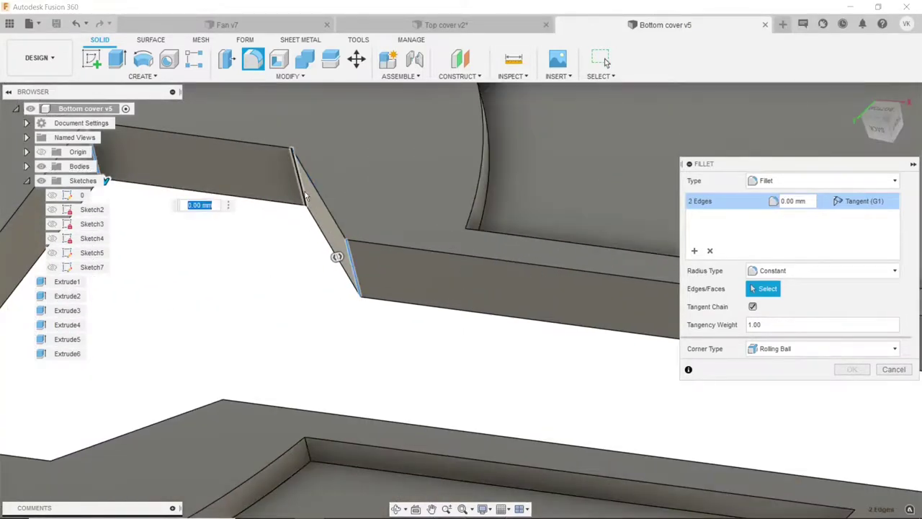
click(305, 196)
scroll(334, 257, down, 2)
scroll(354, 313, up, 1)
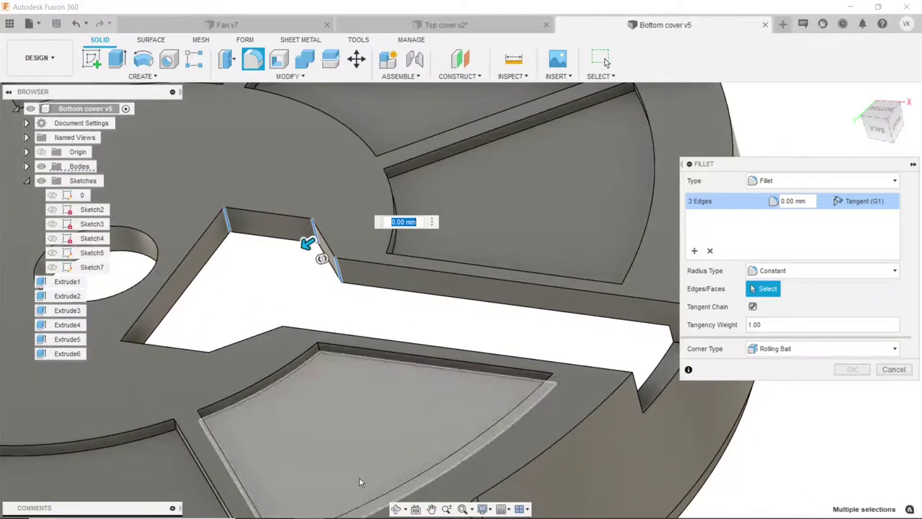
scroll(360, 482, down, 1)
scroll(374, 432, down, 1)
scroll(404, 374, down, 2)
- Add the two notch corner edges at the other end and apply a 1 mm radius
mouse_move(432, 333)
shift+middle_down()
mouse_move(342, 303)
mouse_move(324, 358)
shift+middle_up()
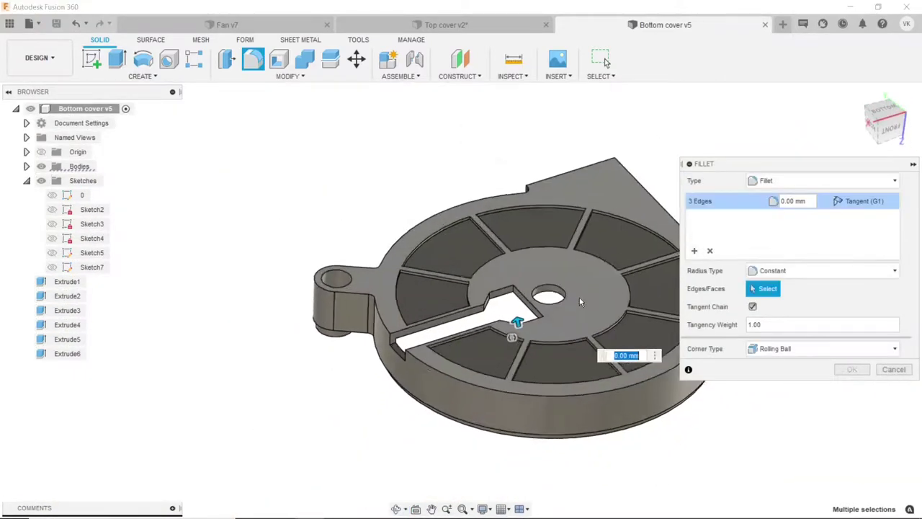
scroll(579, 301, up, 2)
scroll(525, 297, up, 2)
scroll(525, 296, up, 2)
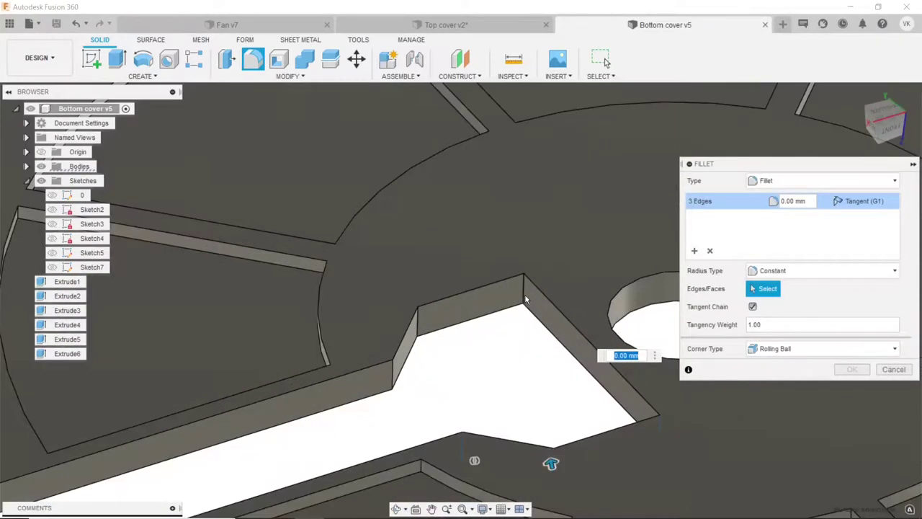
click(524, 294)
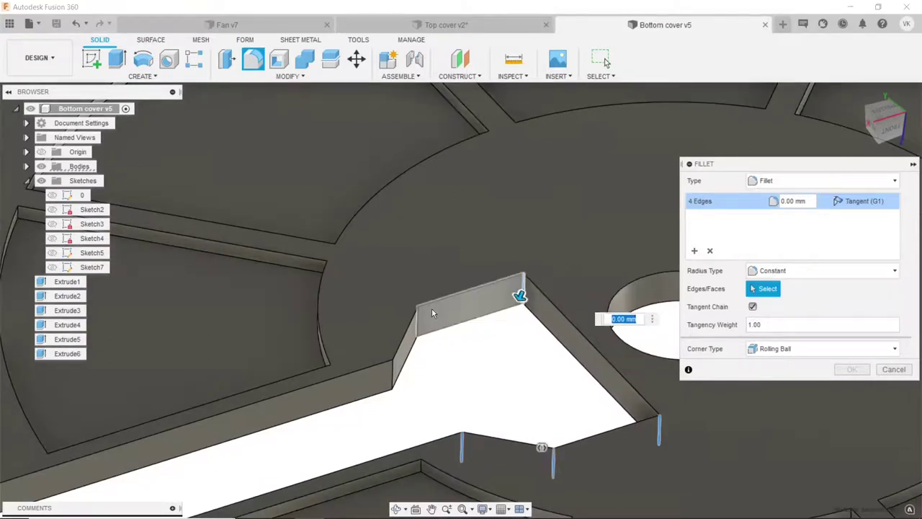
click(418, 324)
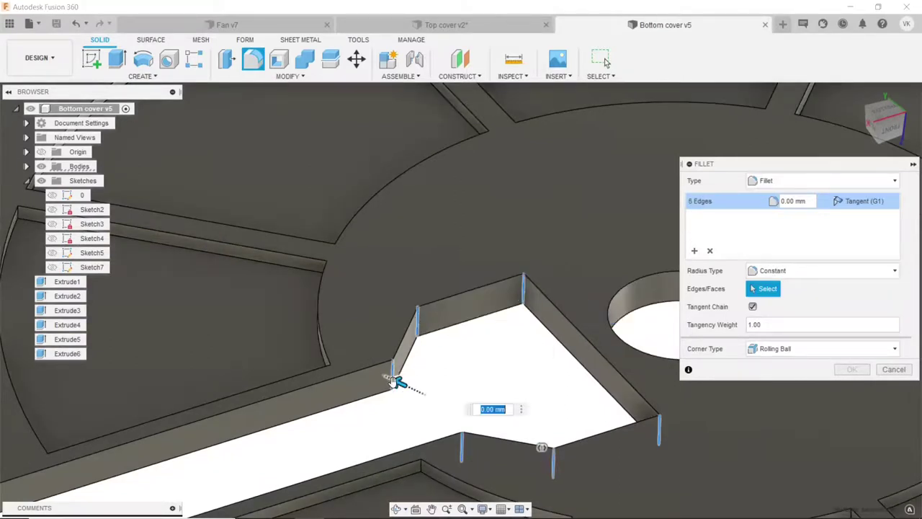
text(1)
key(Return)
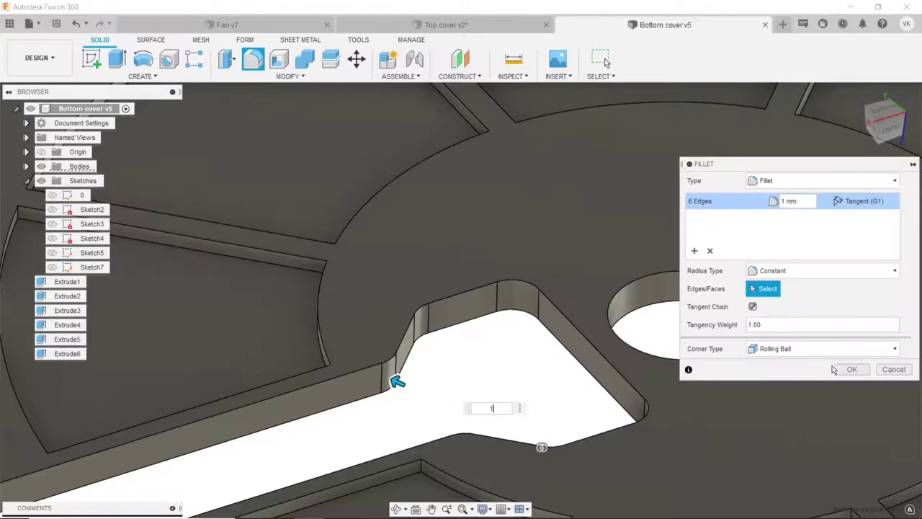
click(850, 369)
scroll(415, 281, down, 3)
scroll(415, 281, down, 4)
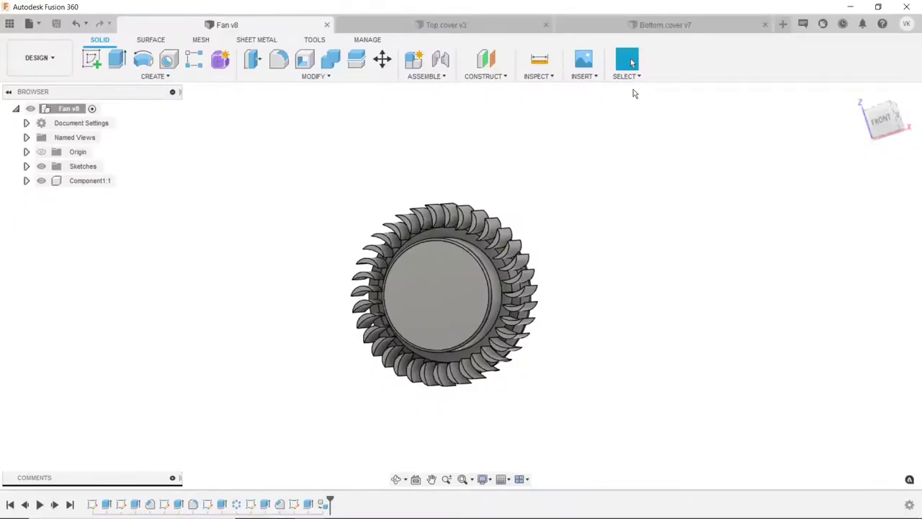
- Start Insert Derive and open the radial fan project folder
click(603, 77)
click(607, 90)
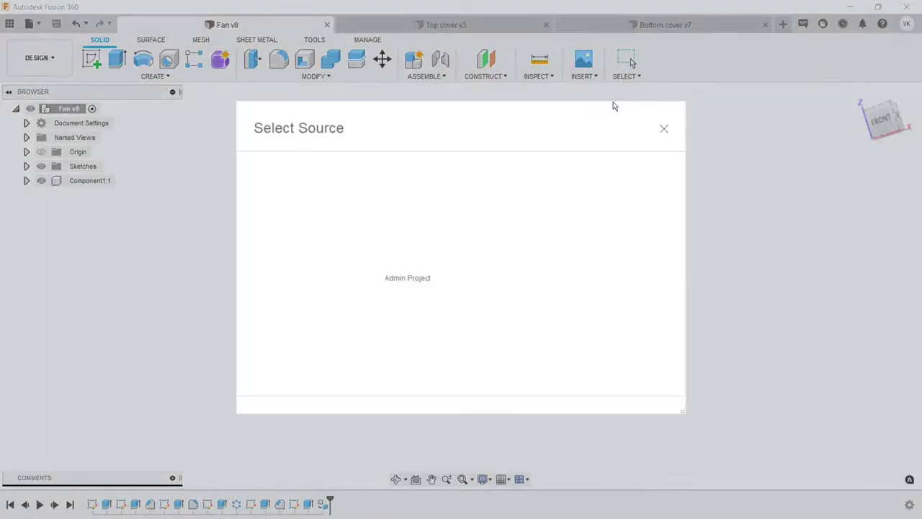
scroll(467, 289, down, 3)
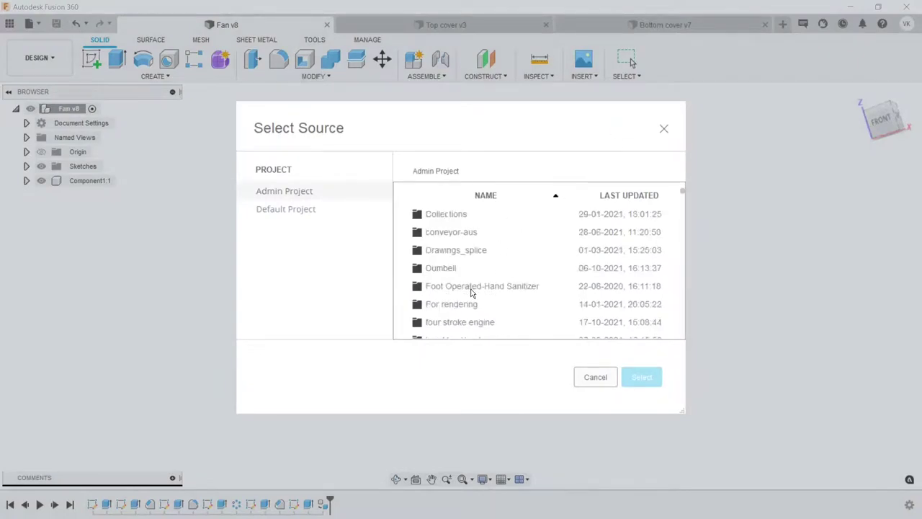
scroll(472, 292, up, 3)
scroll(483, 281, down, 3)
scroll(485, 271, down, 3)
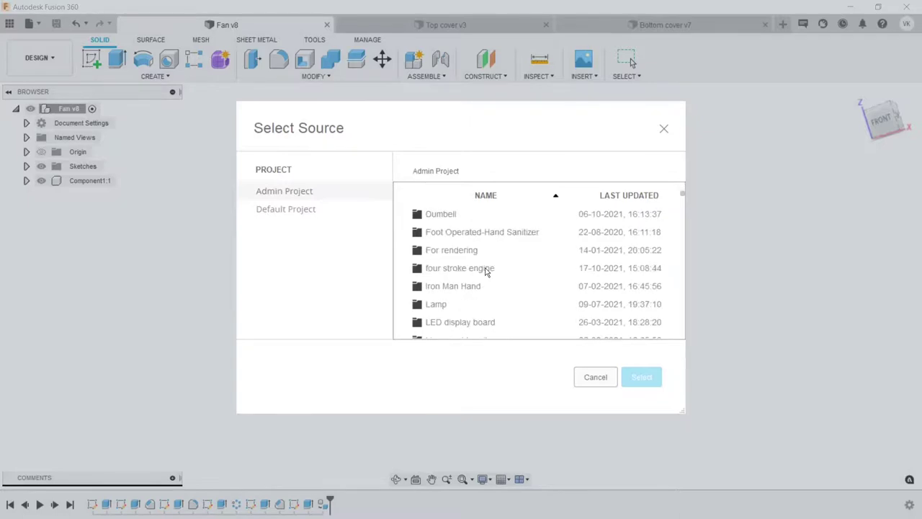
scroll(485, 271, down, 3)
scroll(485, 271, down, 3)
scroll(485, 271, down, 3)
scroll(485, 271, down, 3)
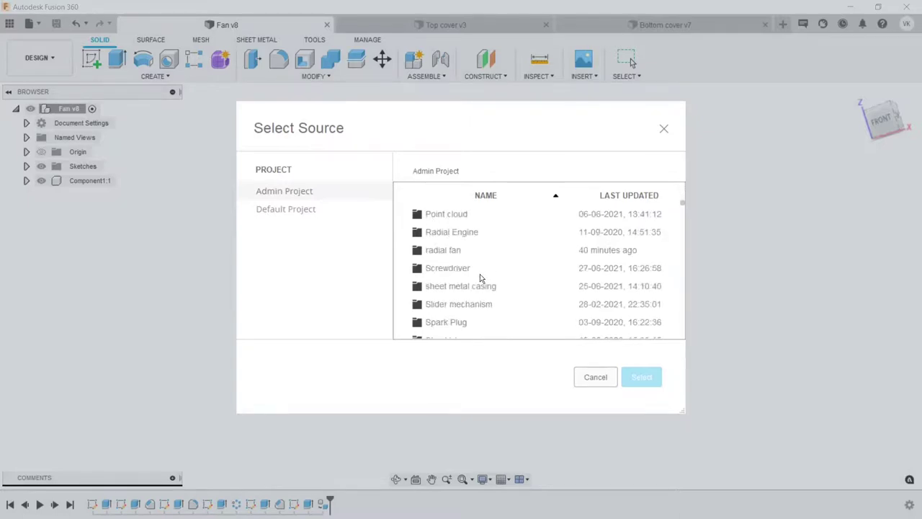
double_click(476, 250)
- Choose the Top cover design and derive its Component1:1 into Fan v8
click(462, 253)
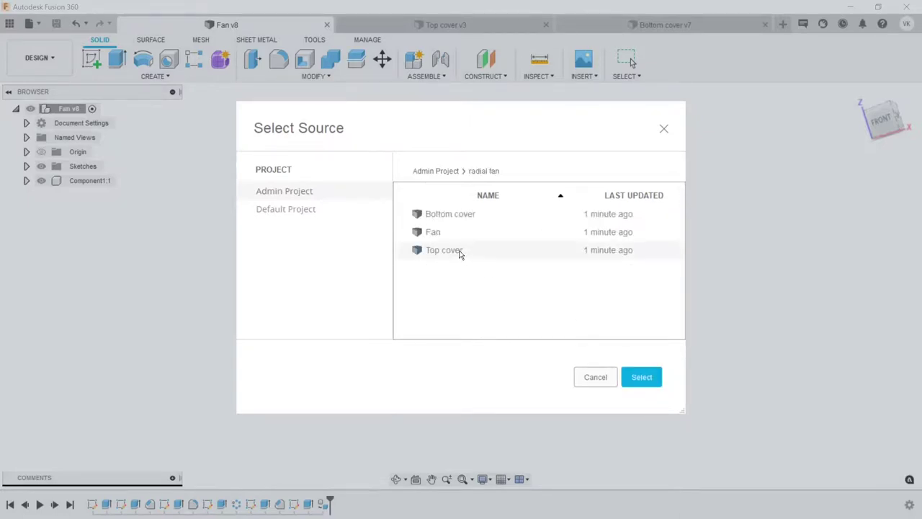
click(649, 385)
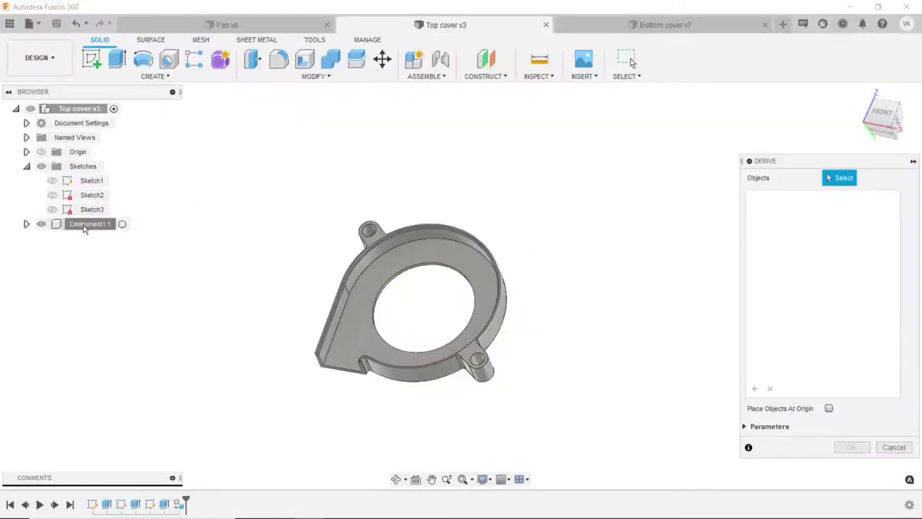
click(84, 226)
click(855, 447)
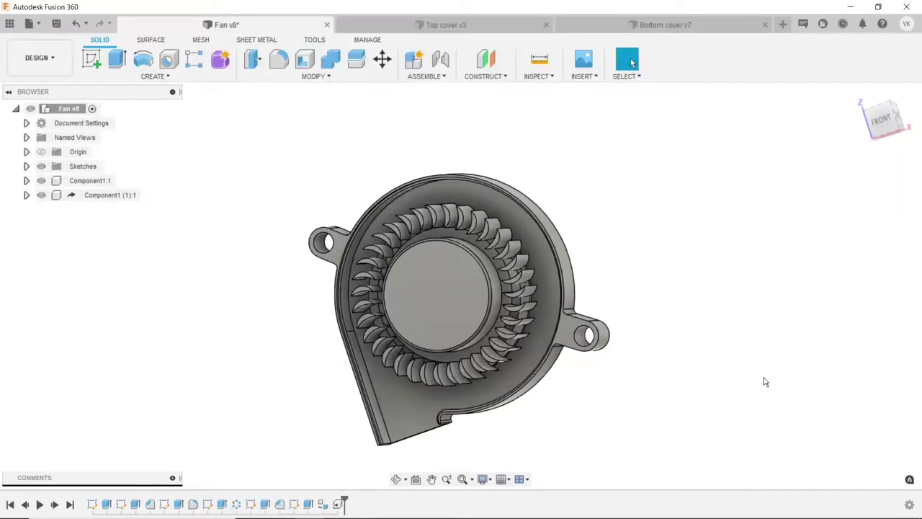
- Orbit around the derived top cover to inspect its curved wall
click(399, 480)
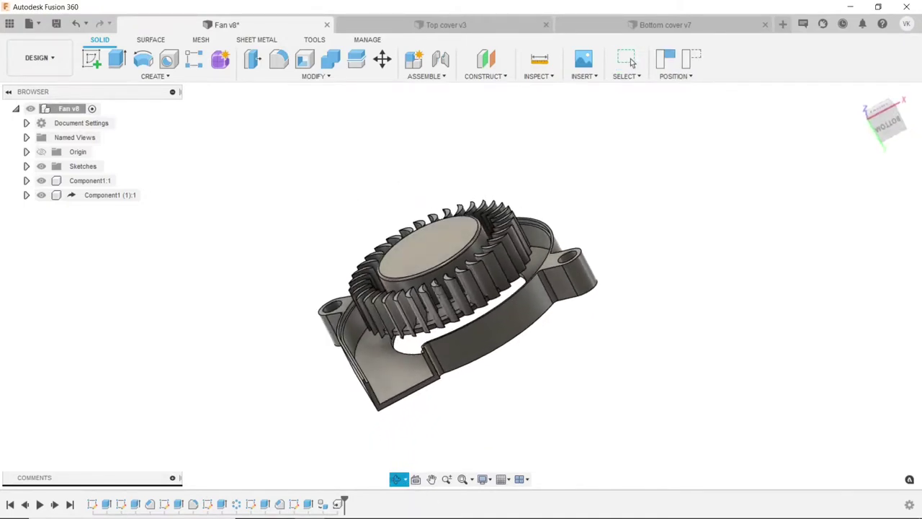
click(630, 58)
click(469, 337)
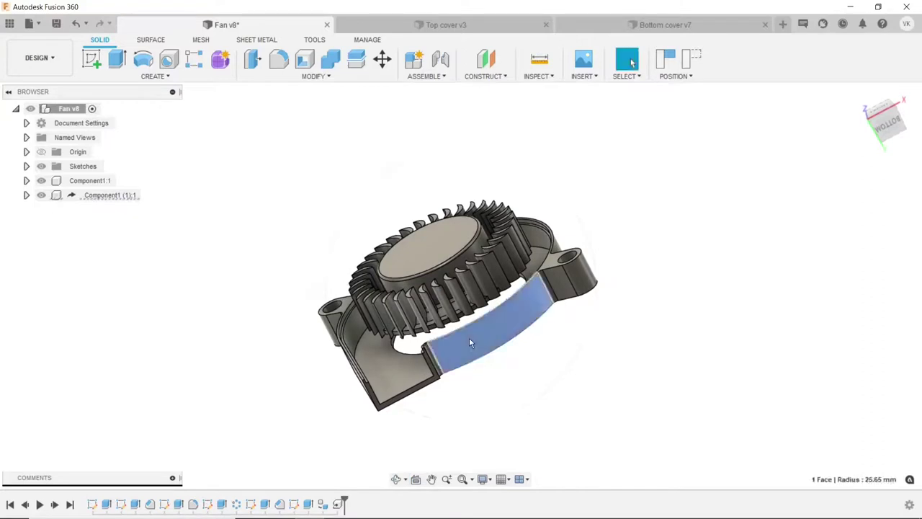
click(606, 395)
- Rotate the derived cover body -180° about the X axis with Move/Copy
key(Escape)
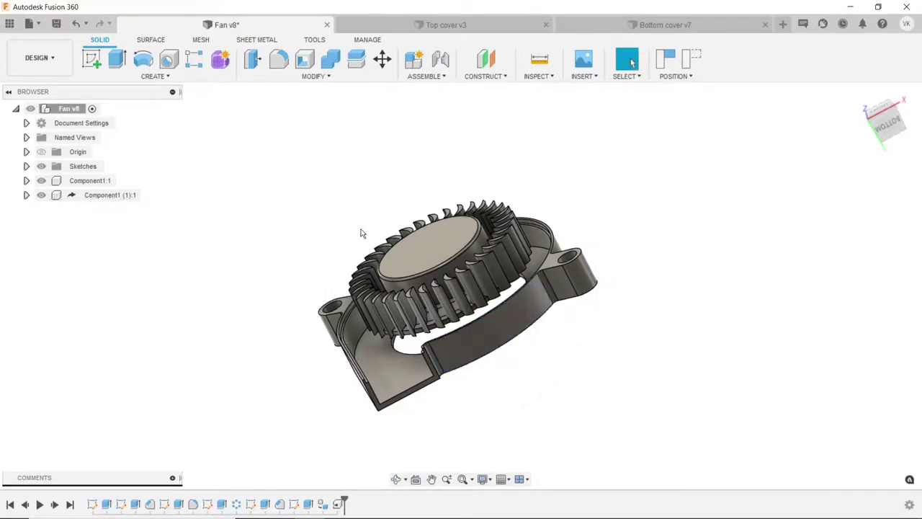
click(382, 59)
click(500, 346)
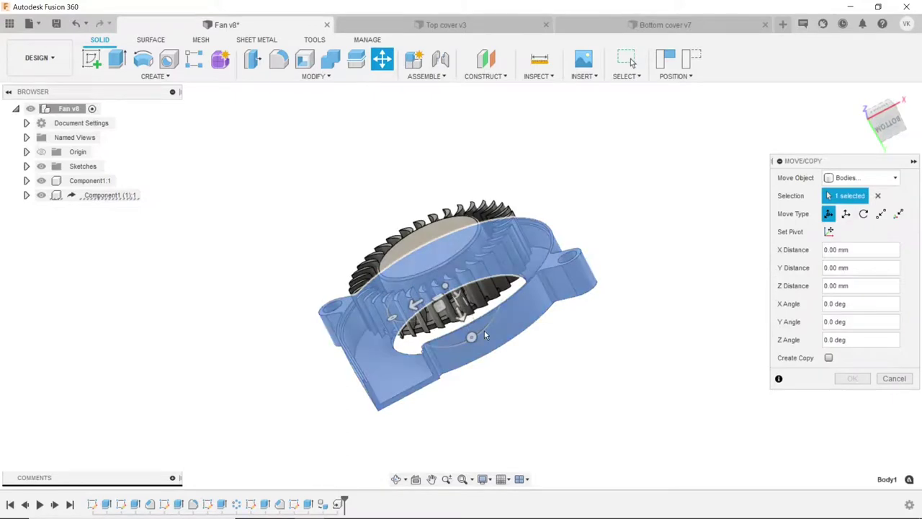
mouse_move(472, 337)
mouse_down()
mouse_move(445, 344)
mouse_move(407, 255)
mouse_up()
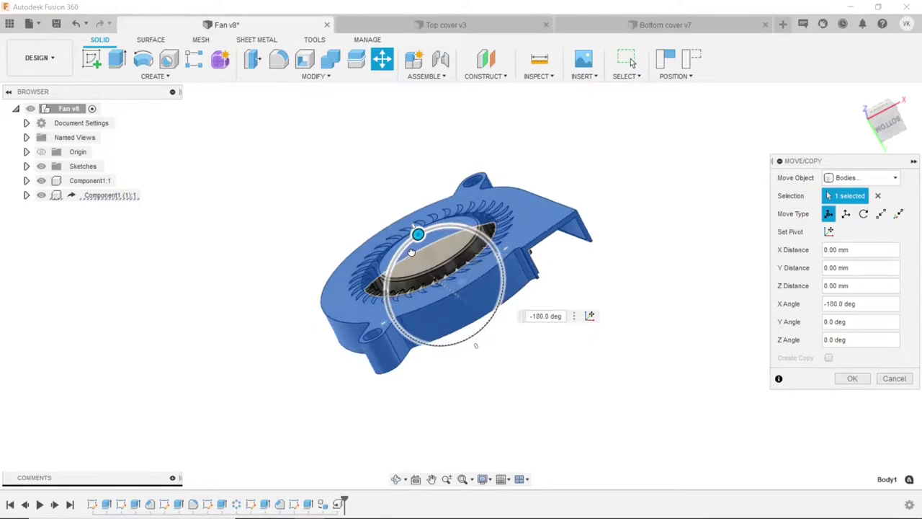
key(Return)
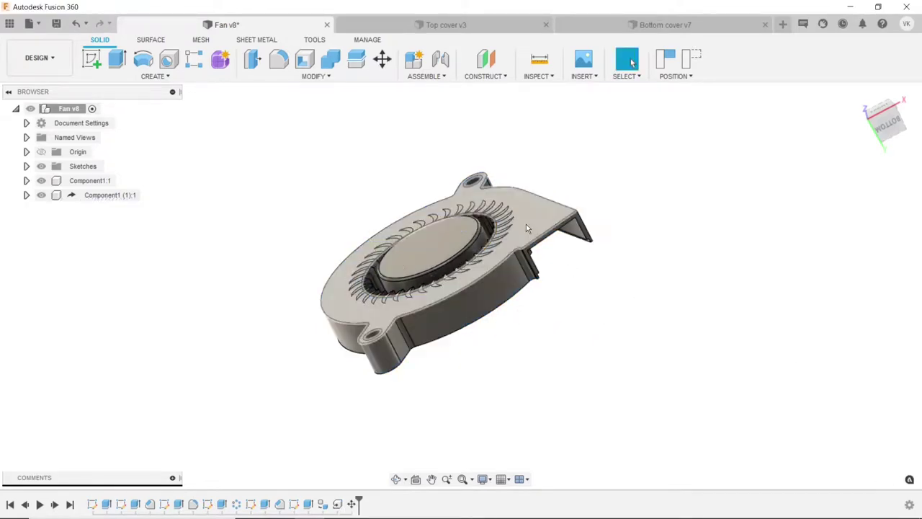
shift+middle_drag(702, 325, 438, 197)
click(395, 479)
- Joint the impeller's centre snap point to the housing's centre point
drag(413, 365, 418, 238)
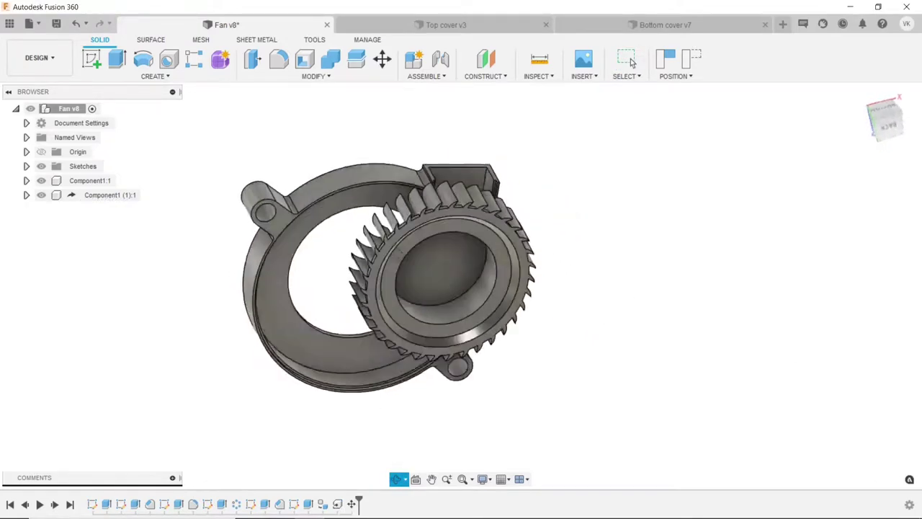
key(Escape)
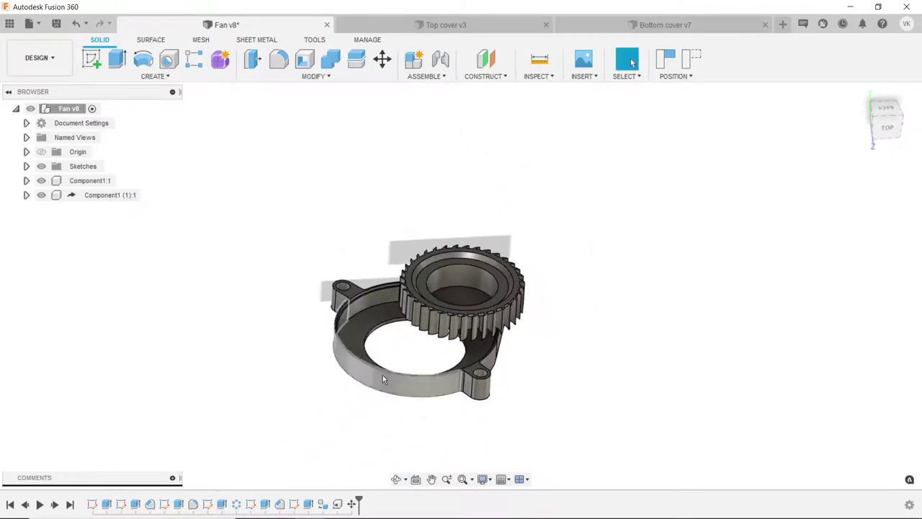
shift+middle_drag(382, 374, 512, 201)
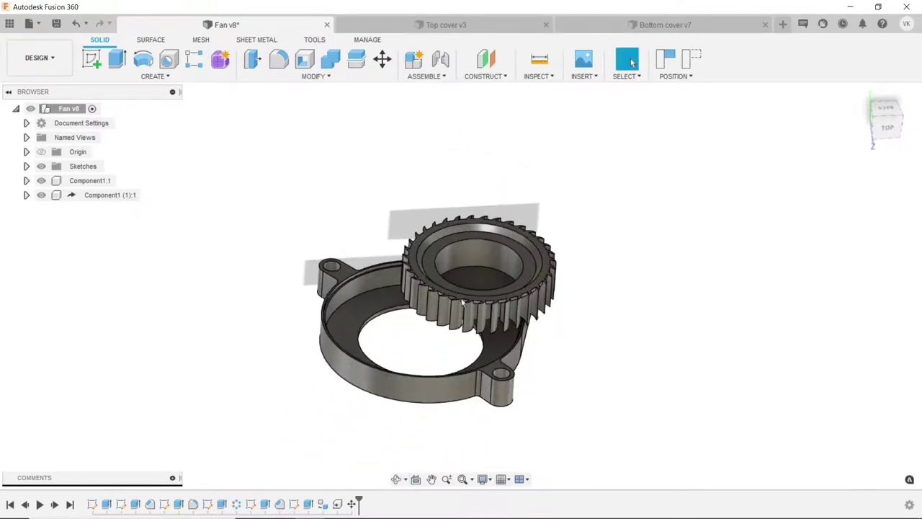
click(440, 59)
click(479, 247)
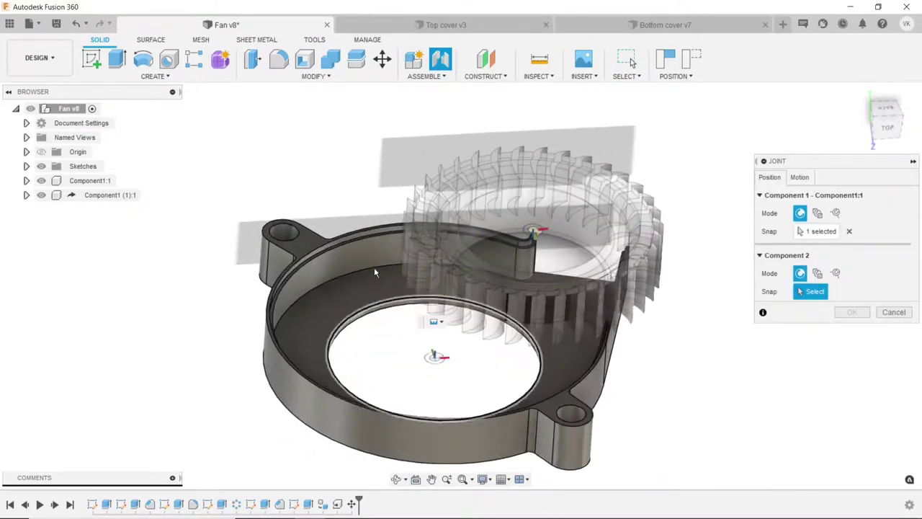
click(374, 268)
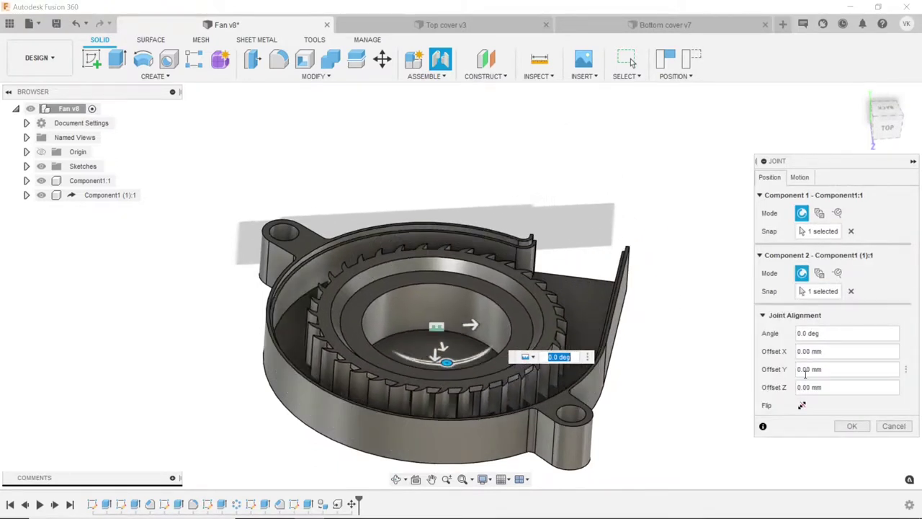
click(840, 424)
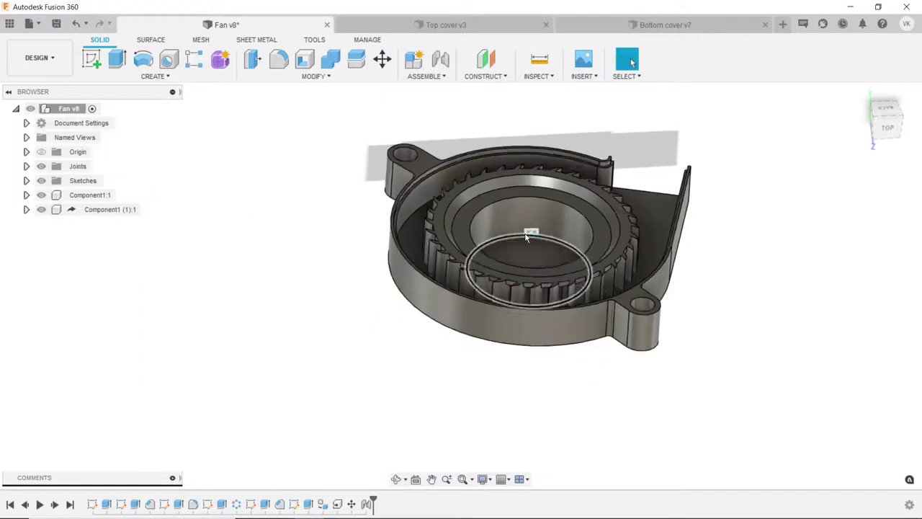
scroll(663, 188, up, 2)
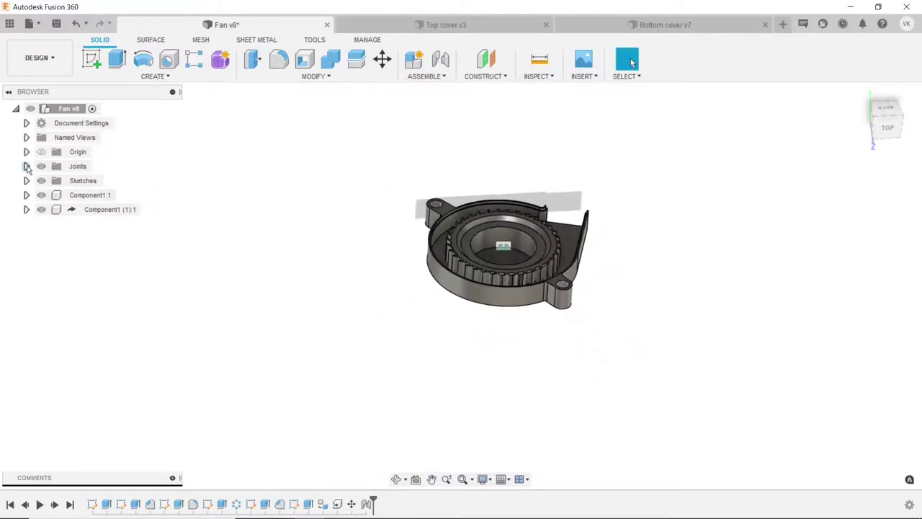
- Turn on the Origin and hide its point, axes and YZ/XZ planes, leaving XY visible
click(26, 152)
click(41, 152)
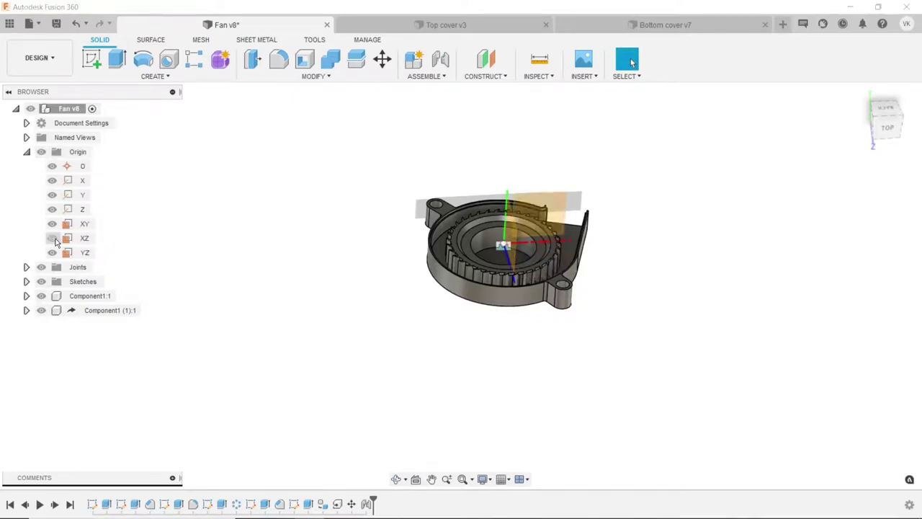
click(52, 253)
scroll(677, 208, up, 1)
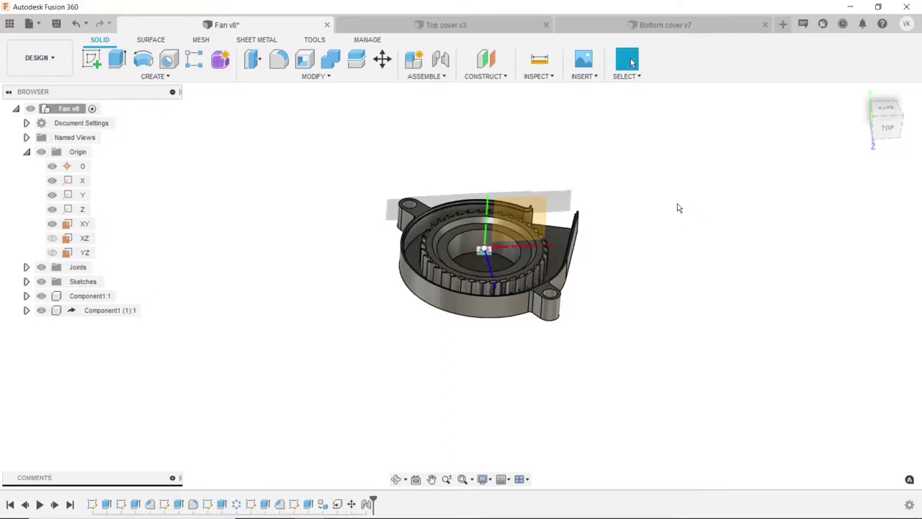
click(52, 167)
click(52, 180)
click(52, 194)
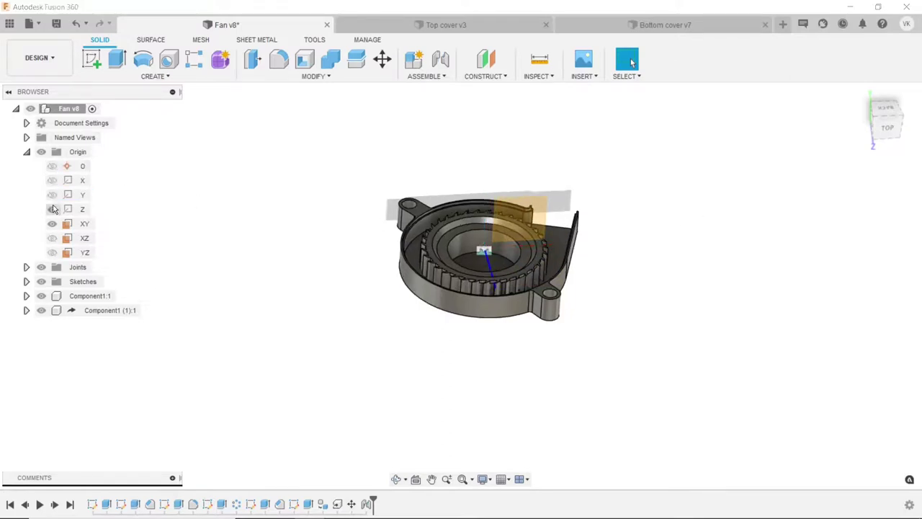
click(52, 224)
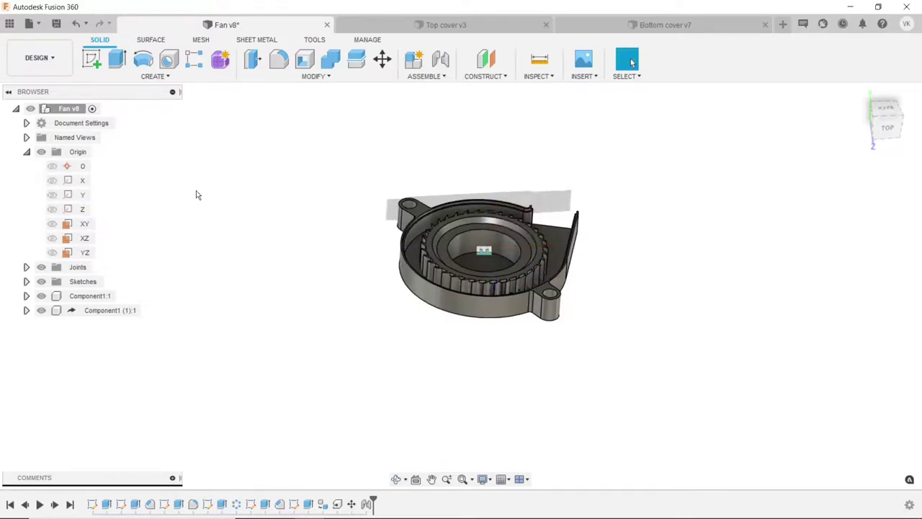
click(52, 224)
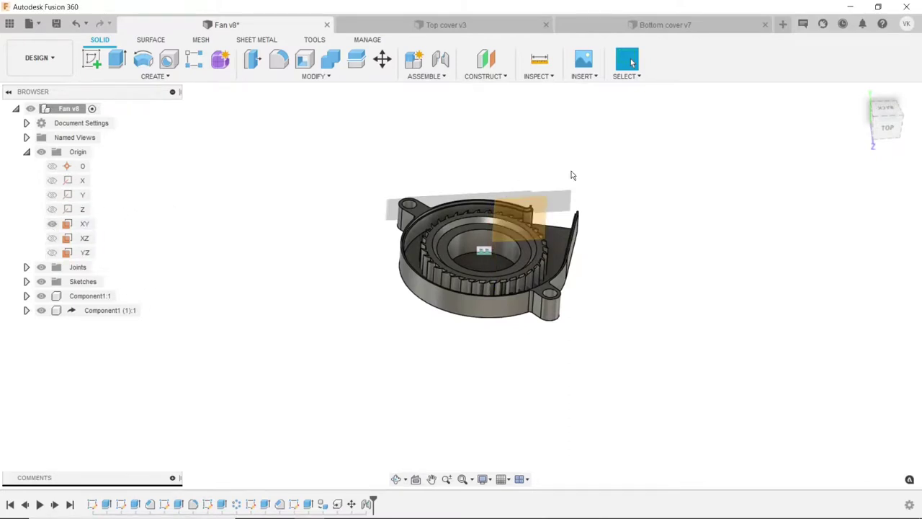
scroll(571, 175, up, 1)
scroll(573, 175, up, 1)
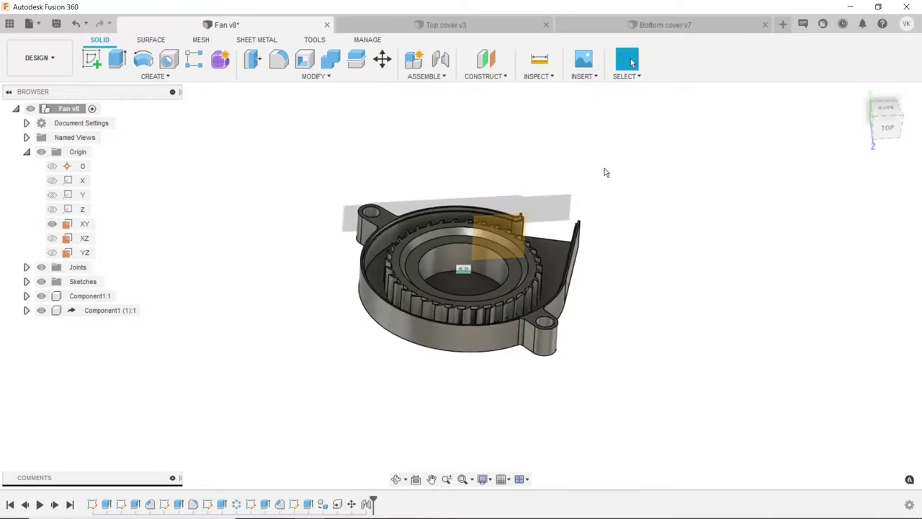
click(315, 40)
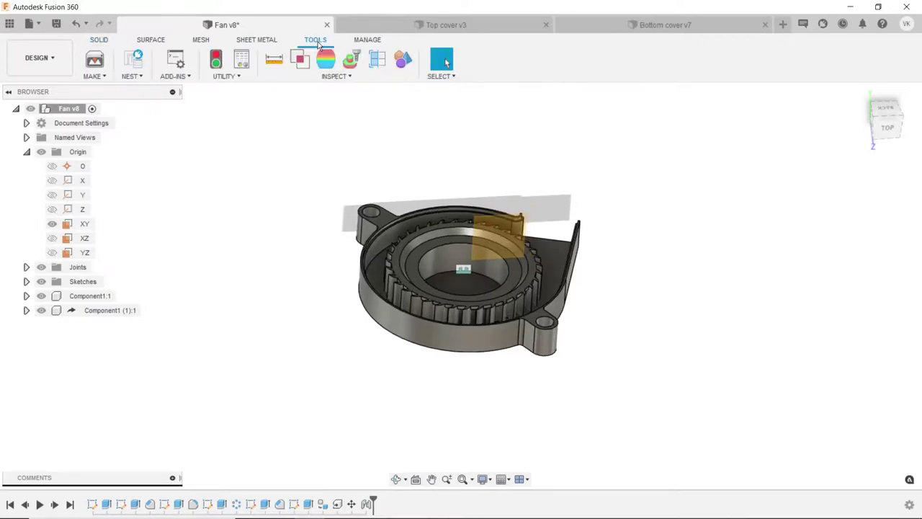
- Create a Section Analysis cutting the fan assembly along the XY plane
click(378, 60)
click(490, 215)
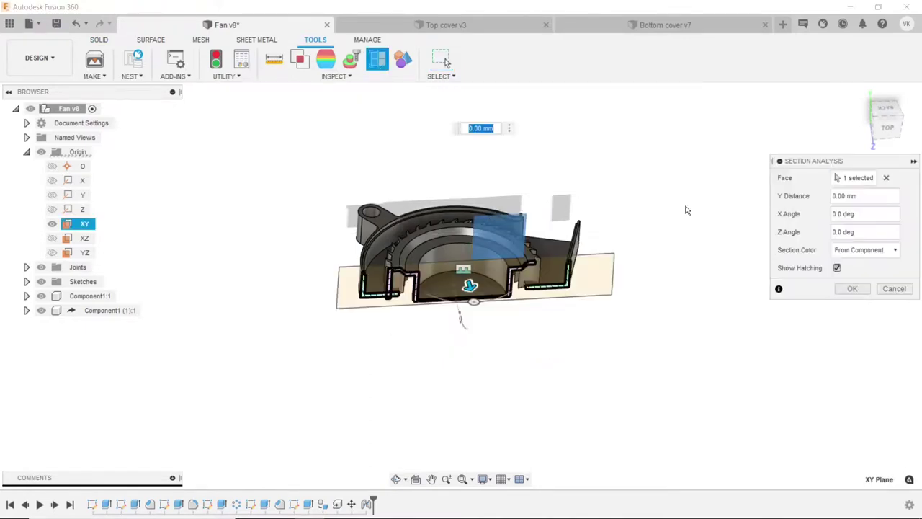
click(853, 289)
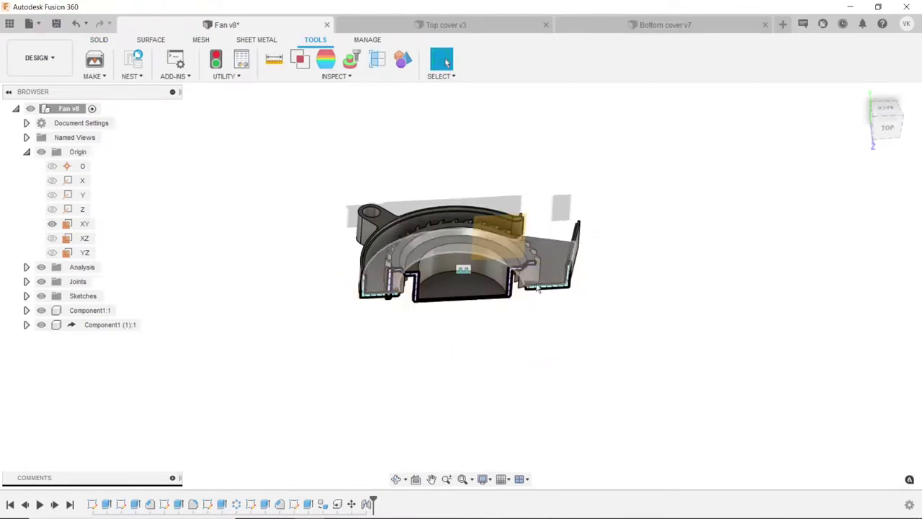
- Look straight at the XY plane and zoom in on the hatched section
click(504, 227)
click(416, 479)
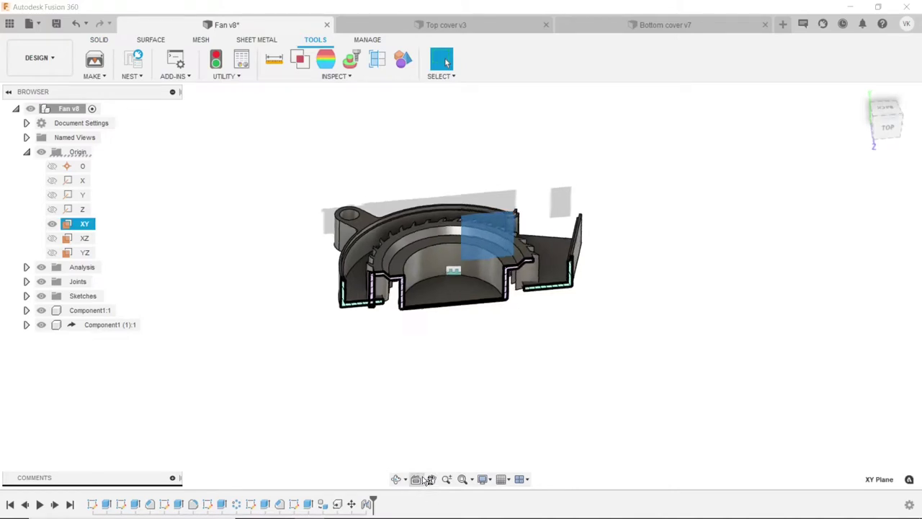
click(375, 352)
scroll(369, 351, up, 2)
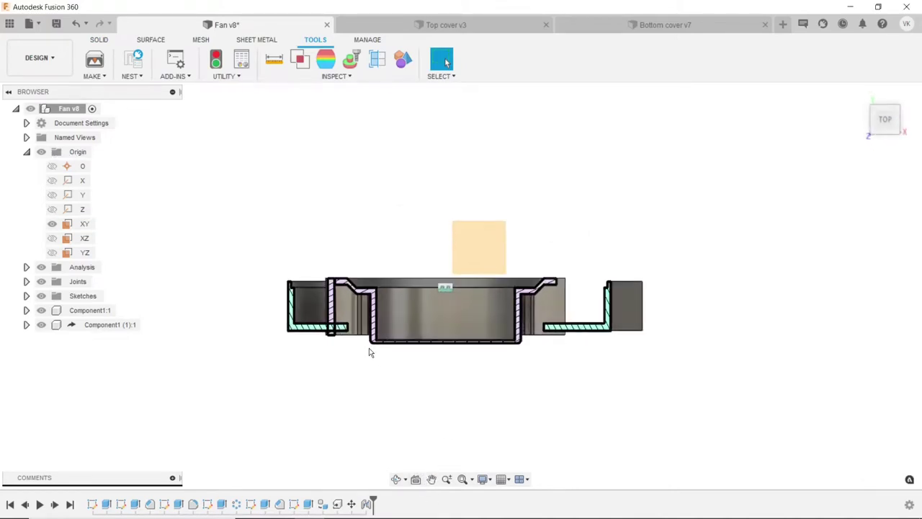
scroll(326, 344, up, 3)
scroll(335, 337, up, 2)
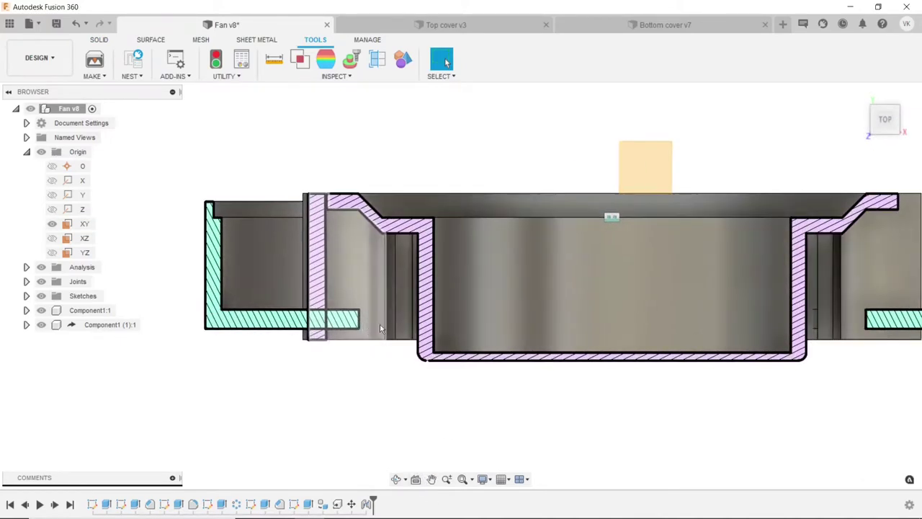
click(99, 40)
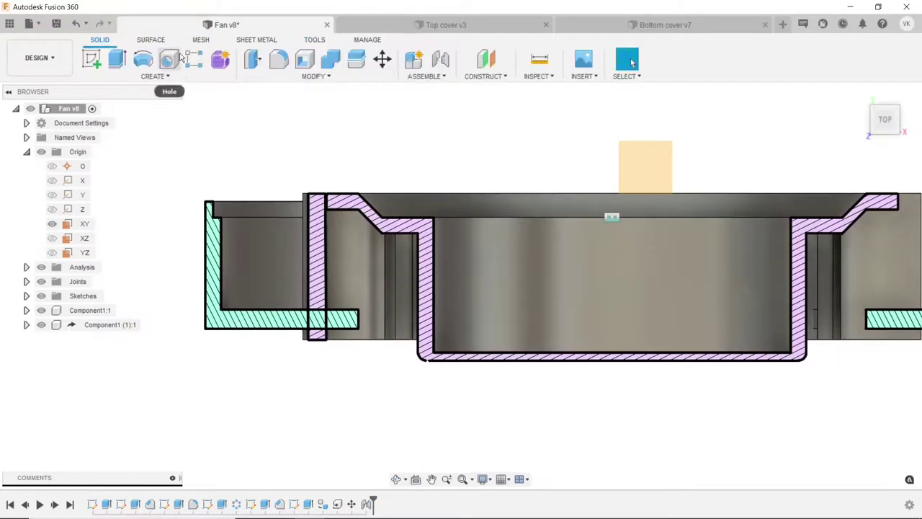
- Move the body -2 mm along Z with Move/Copy, entering the exact Z distance
click(380, 61)
click(461, 245)
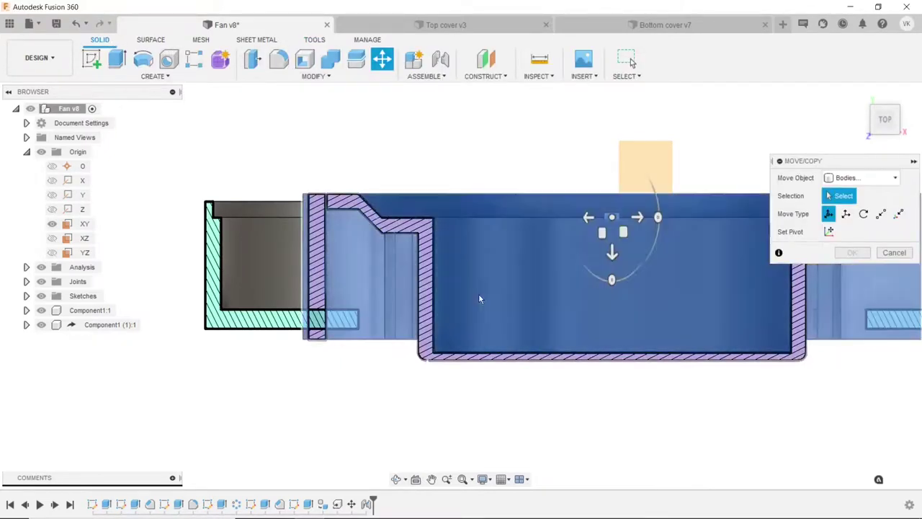
drag(612, 251, 623, 208)
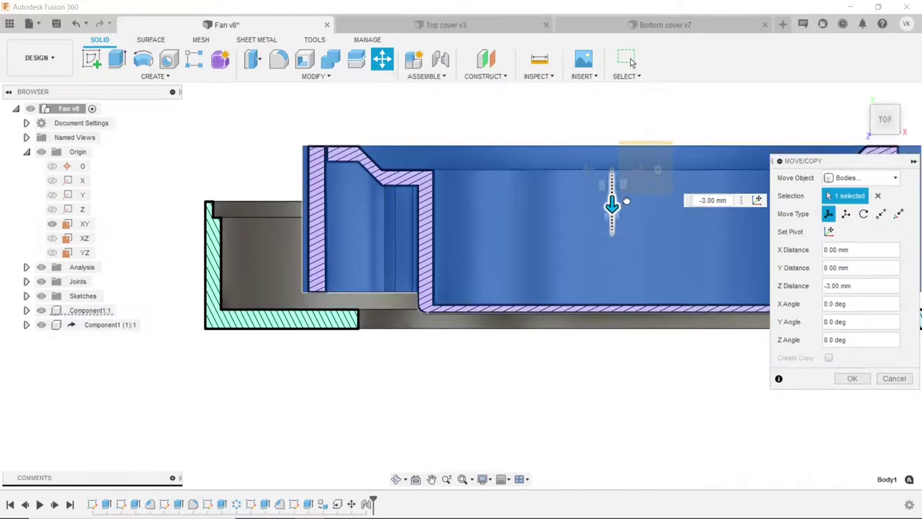
drag(626, 202, 626, 203)
click(712, 200)
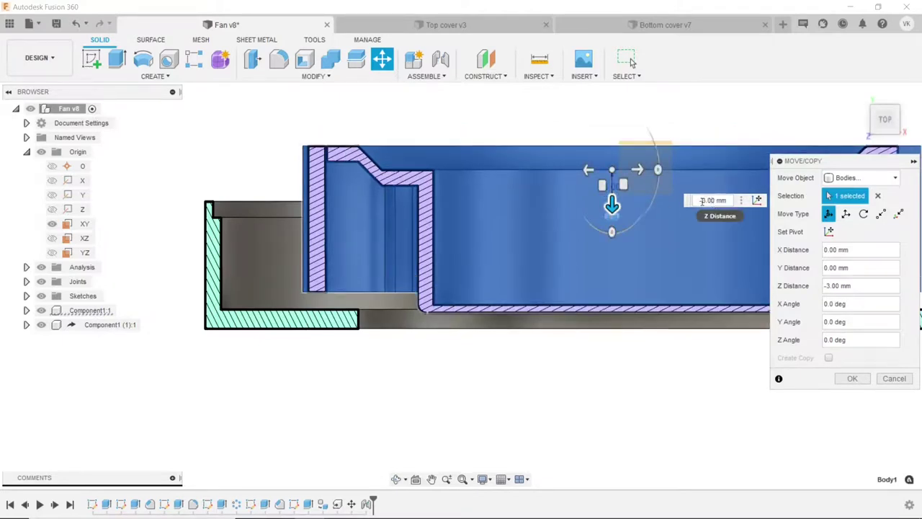
text(-2.5)
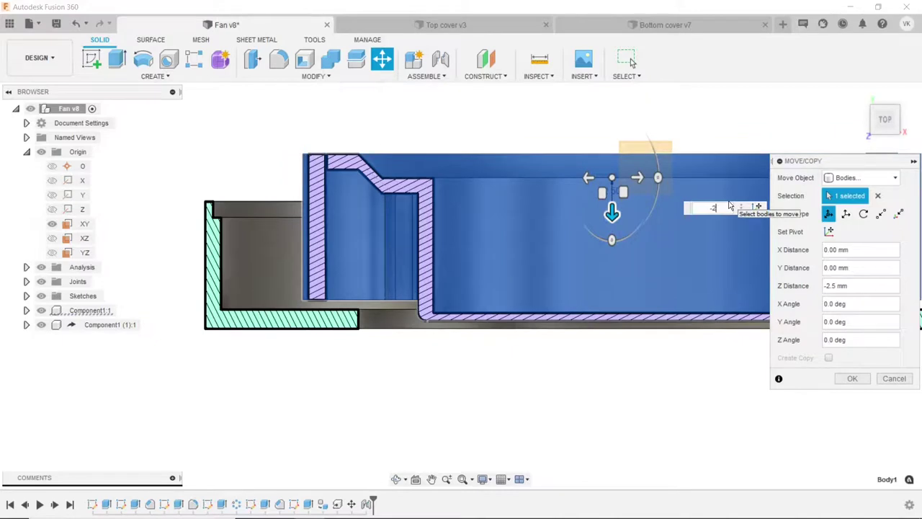
key(Return)
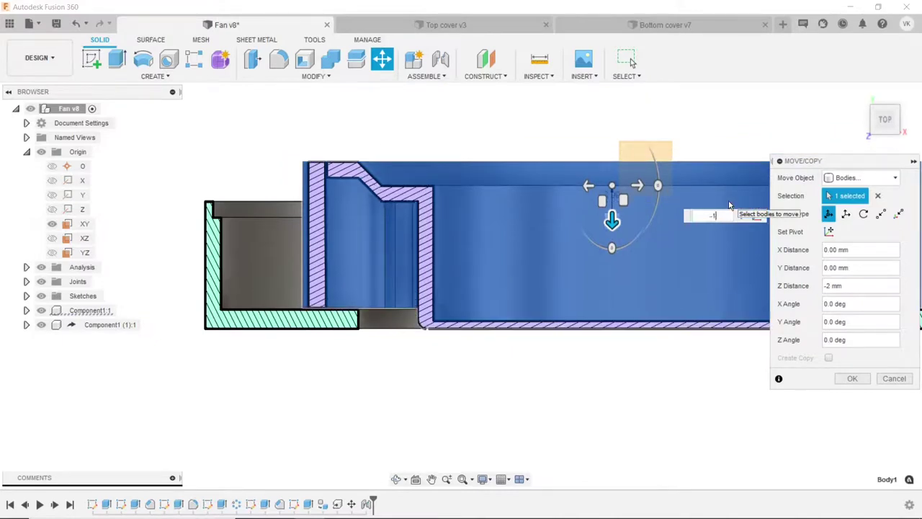
text(.5)
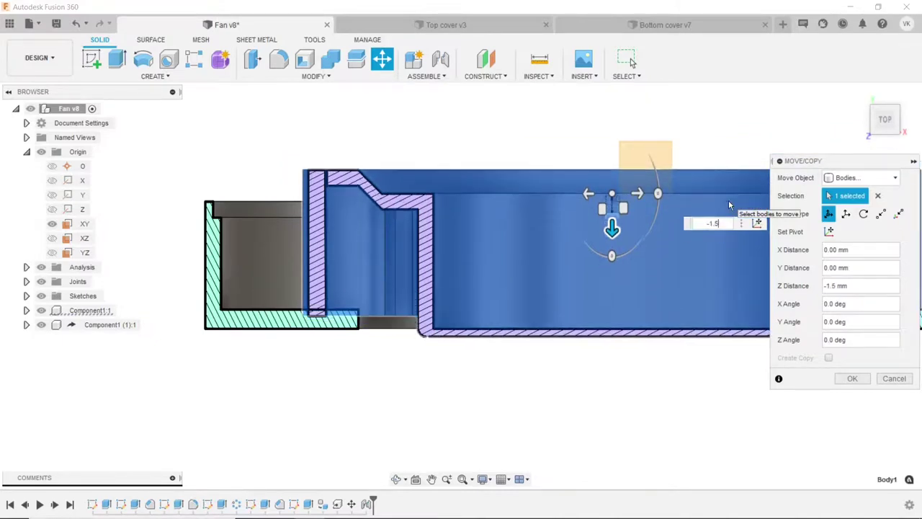
key(BackSpace)
key(BackSpace)
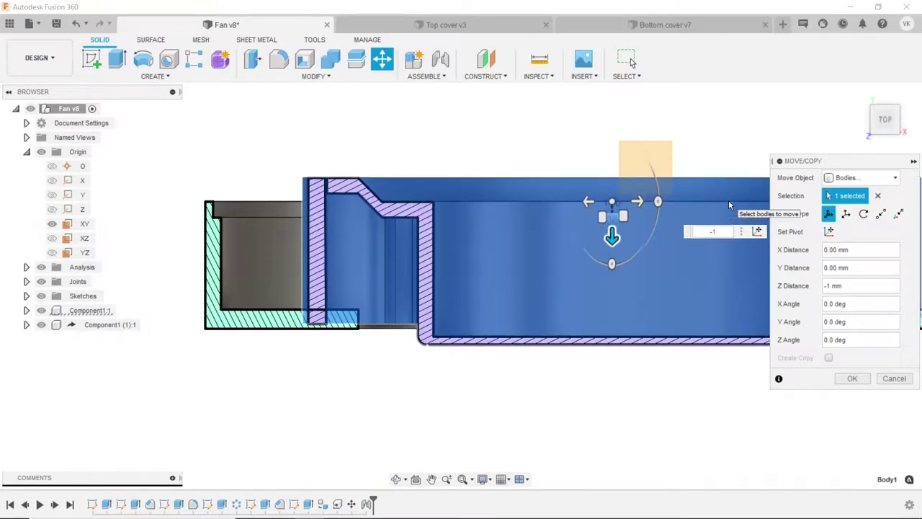
key(BackSpace)
text(2)
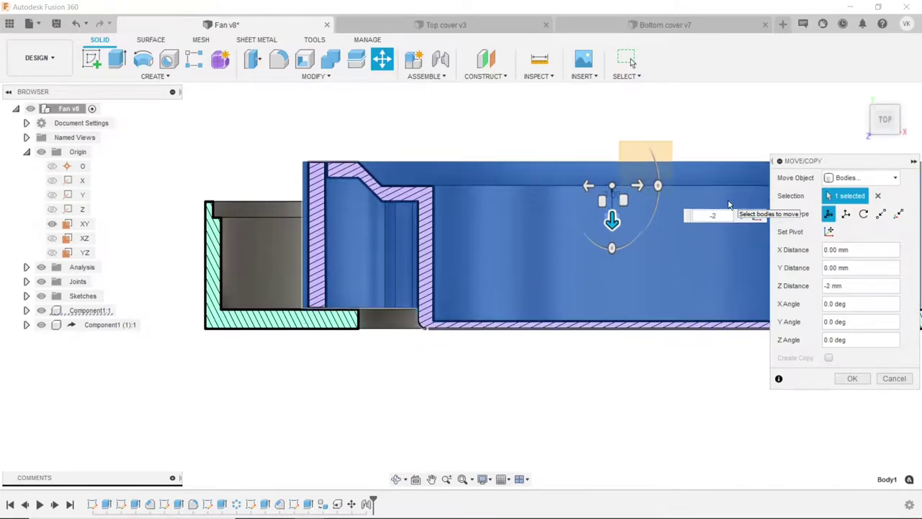
click(853, 380)
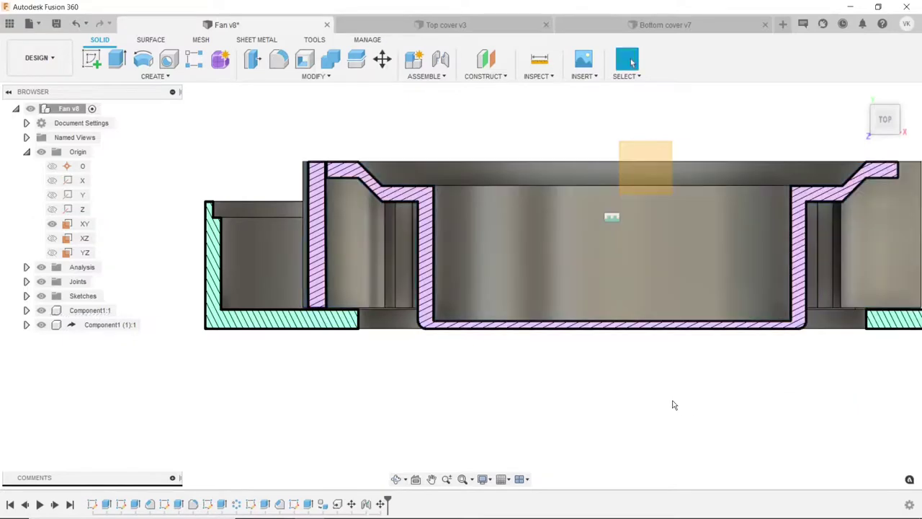
scroll(367, 209, down, 3)
- Orbit around the sectioned model to inspect the impeller blades in section
click(397, 480)
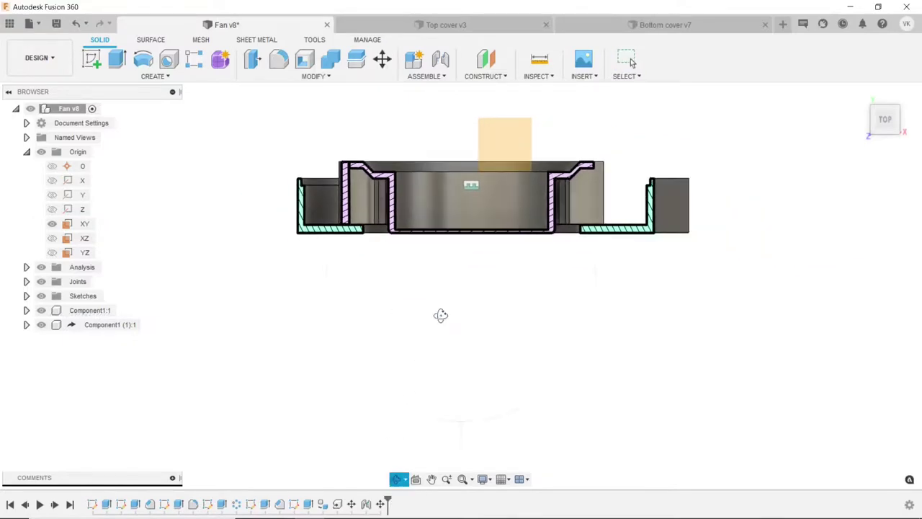
mouse_move(438, 315)
mouse_down()
mouse_move(493, 309)
mouse_move(490, 334)
mouse_move(470, 333)
mouse_move(469, 309)
mouse_up()
scroll(328, 305, up, 3)
scroll(328, 306, up, 2)
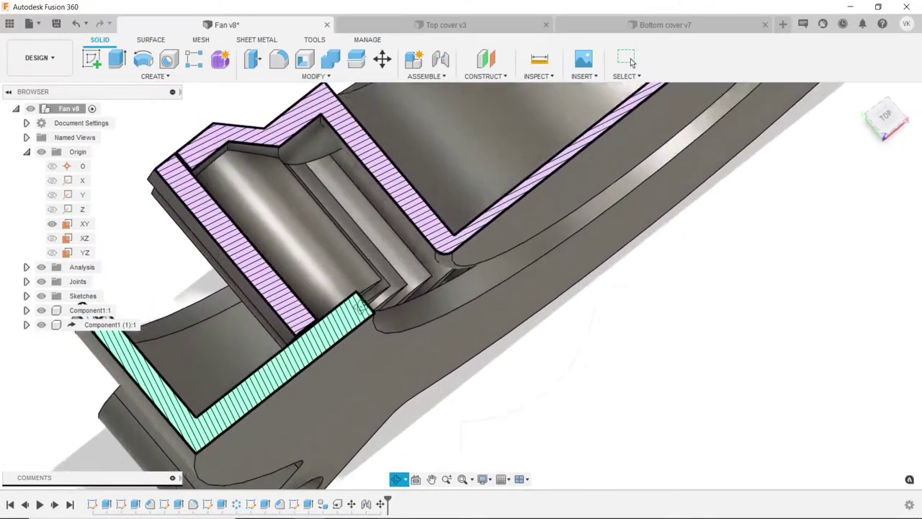
mouse_move(328, 305)
mouse_down()
mouse_move(381, 339)
mouse_move(404, 317)
mouse_up()
scroll(553, 329, down, 5)
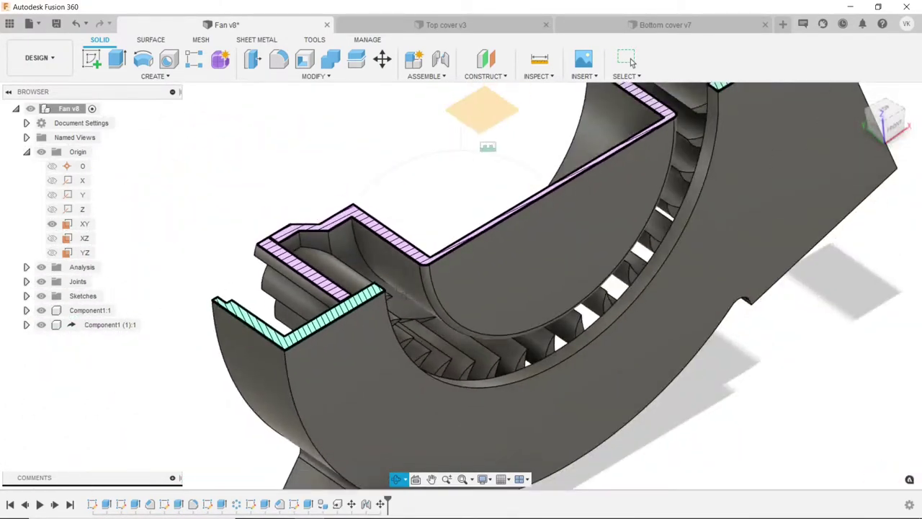
drag(554, 330, 553, 221)
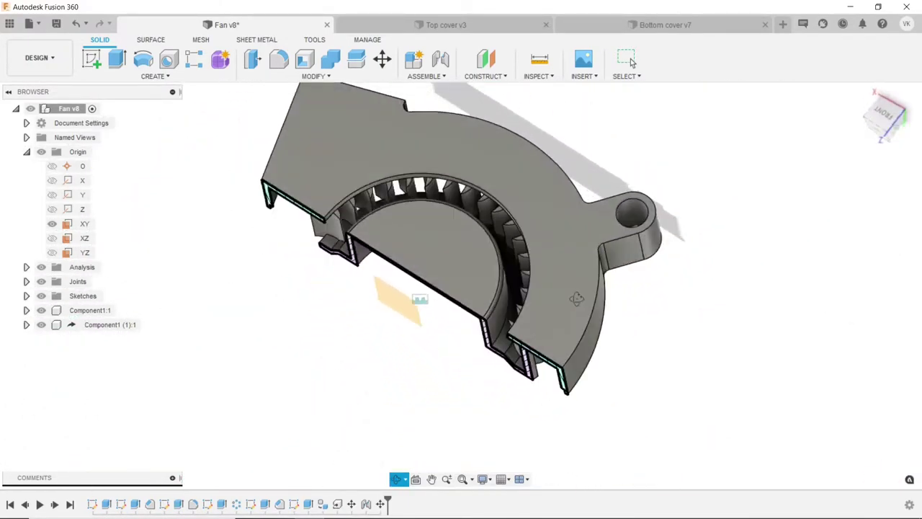
- Hide the section analysis and expand the Joints folder in the browser
click(631, 63)
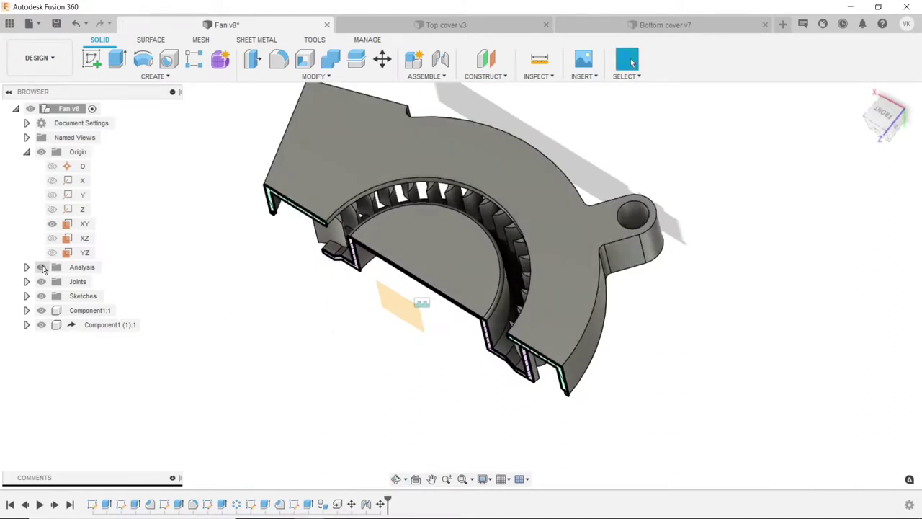
click(42, 266)
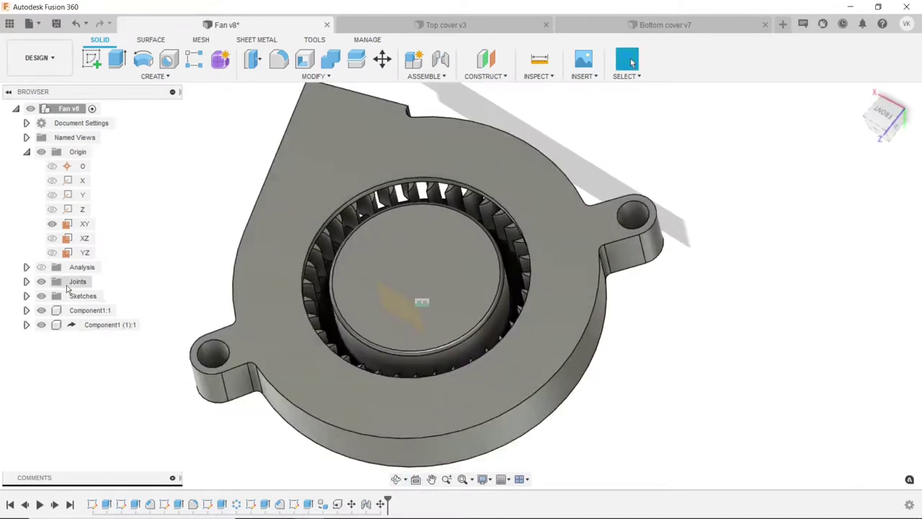
click(26, 281)
- Edit joint Rigid1 and change its motion type to Revolute about the Z axis
right_click(78, 299)
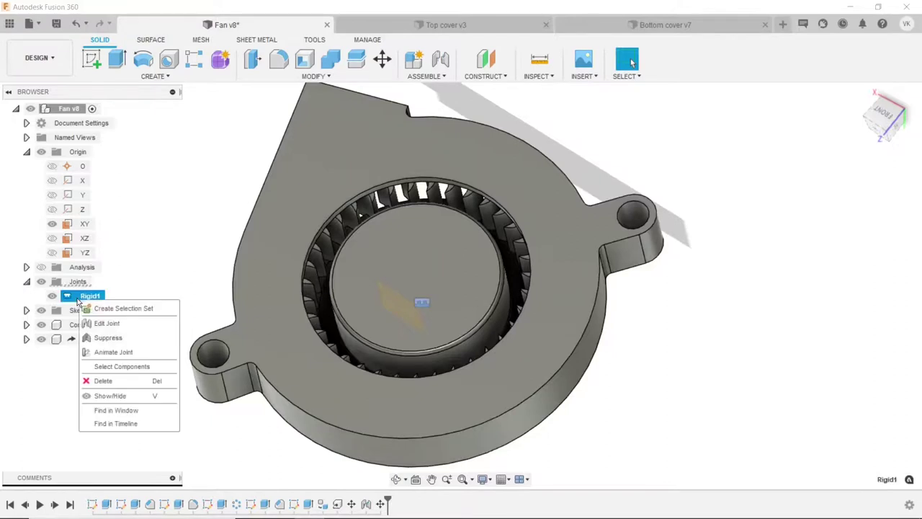
click(93, 323)
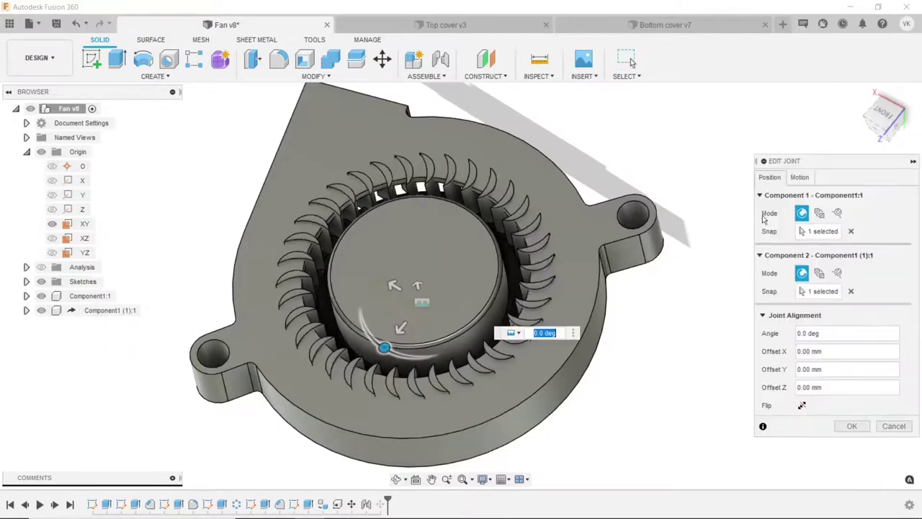
click(798, 177)
click(818, 196)
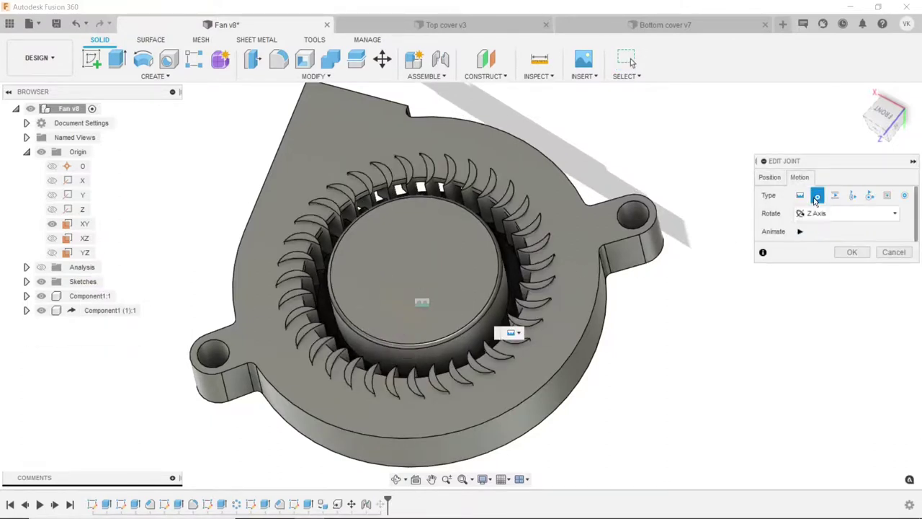
click(848, 253)
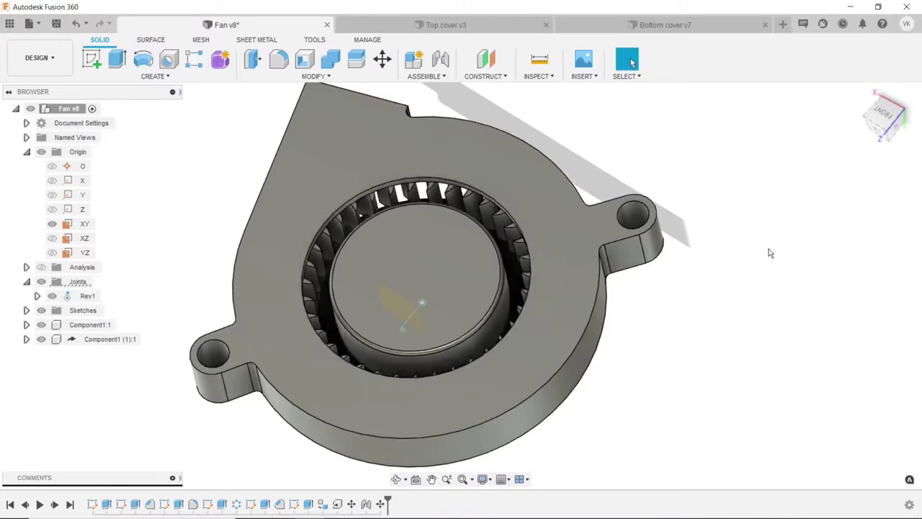
scroll(305, 288, down, 3)
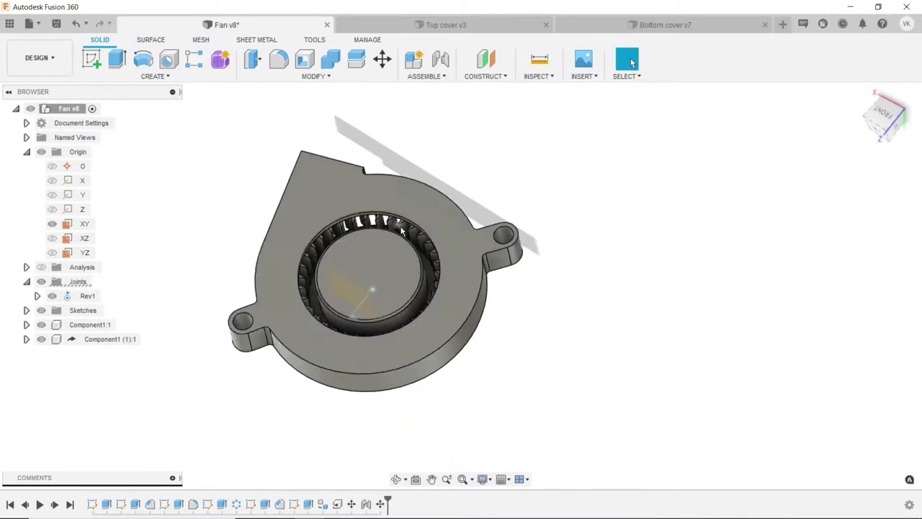
middle_drag(401, 230, 336, 231)
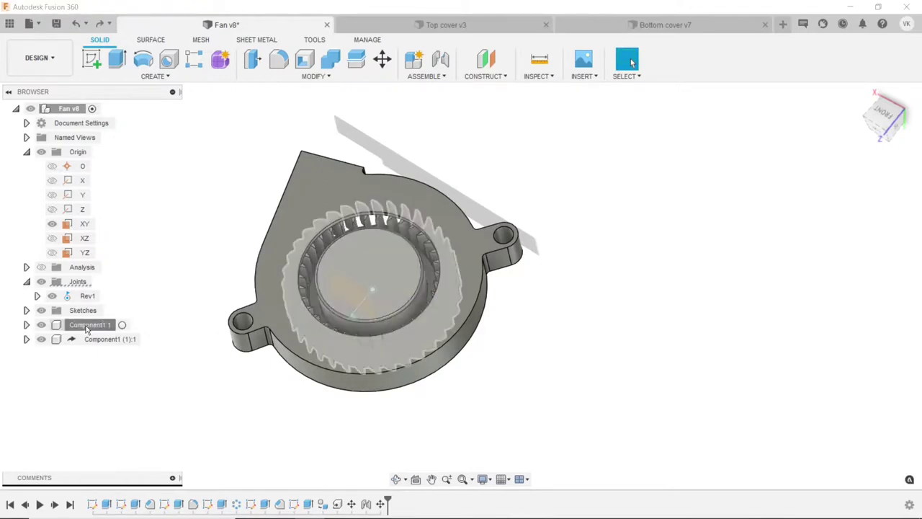
- Bring up the impeller and housing component context menus, then clear the selection
right_click(88, 325)
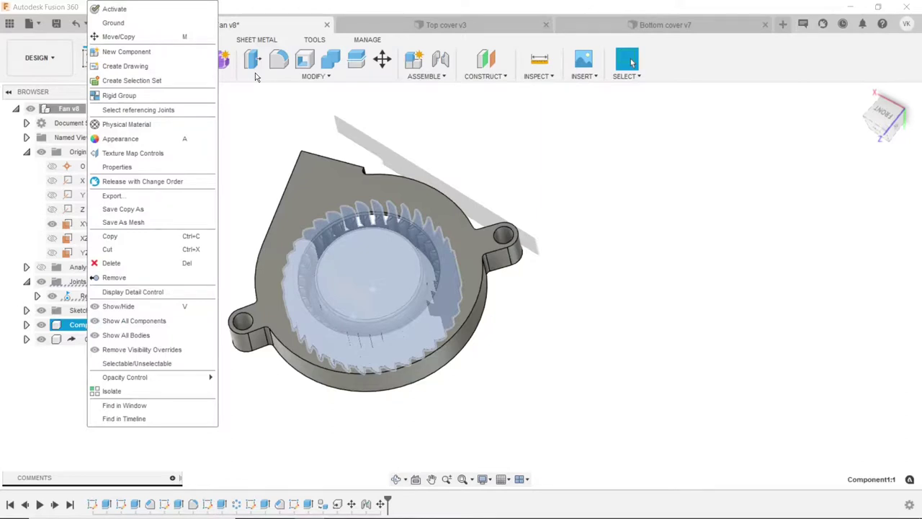
click(165, 241)
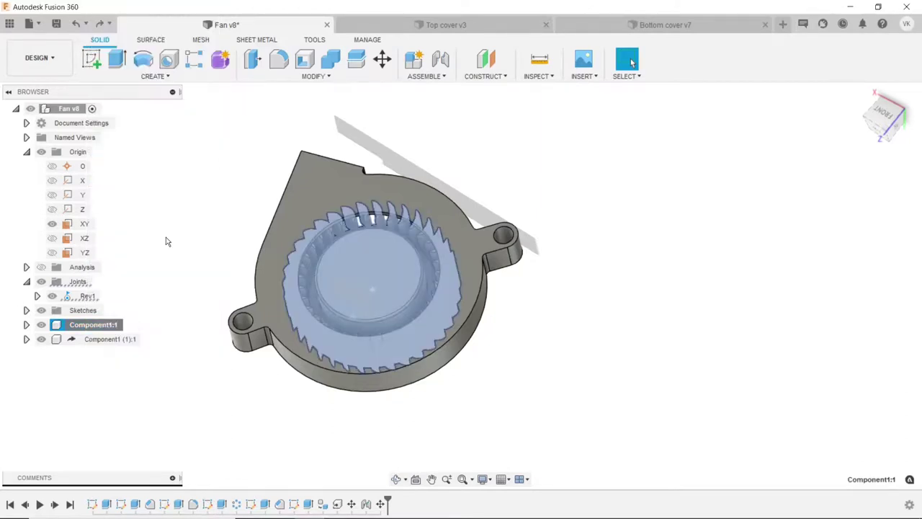
right_click(112, 338)
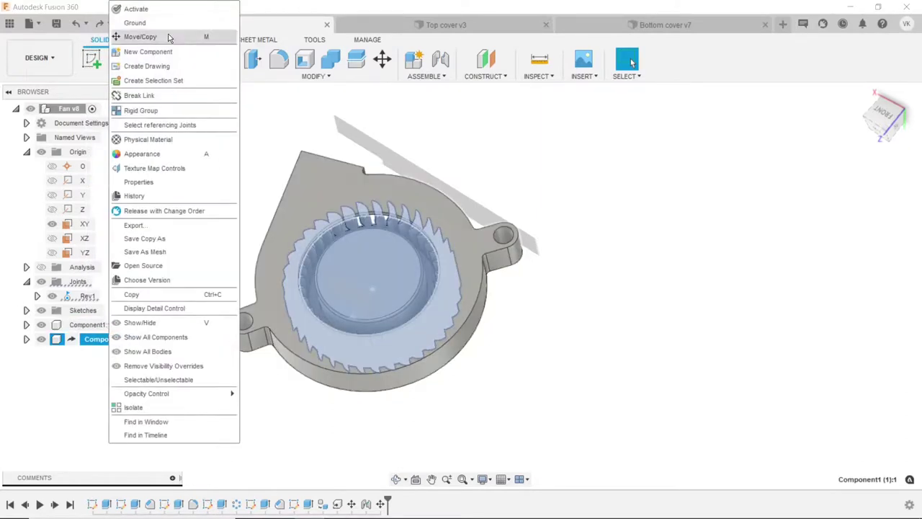
click(168, 36)
click(531, 169)
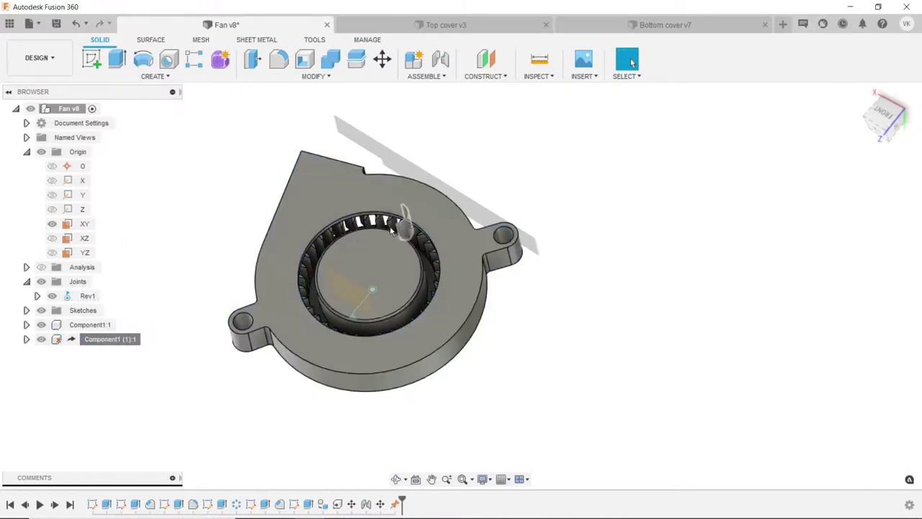
- Drag the impeller to test its rotation, then orbit to look down on it
drag(473, 348, 458, 279)
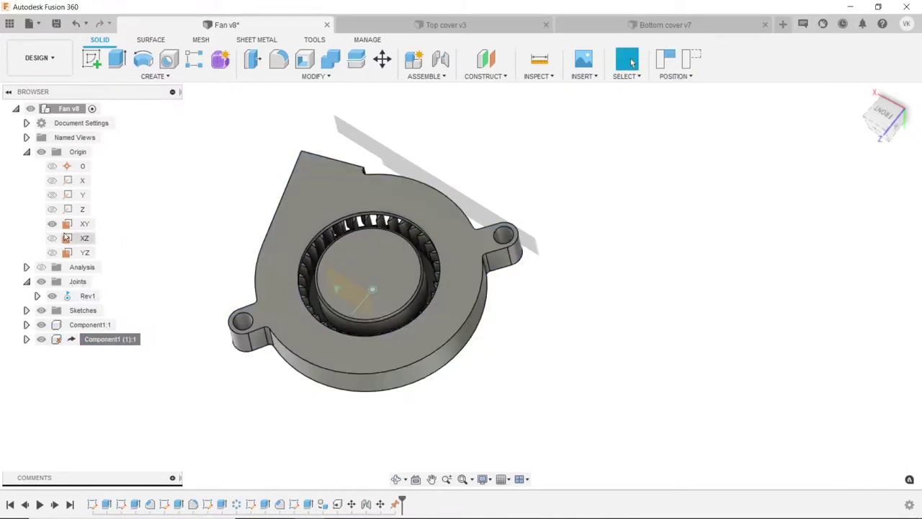
click(396, 479)
mouse_move(436, 355)
mouse_down()
mouse_move(430, 243)
mouse_move(454, 216)
mouse_move(474, 212)
mouse_move(466, 230)
mouse_move(481, 212)
mouse_up()
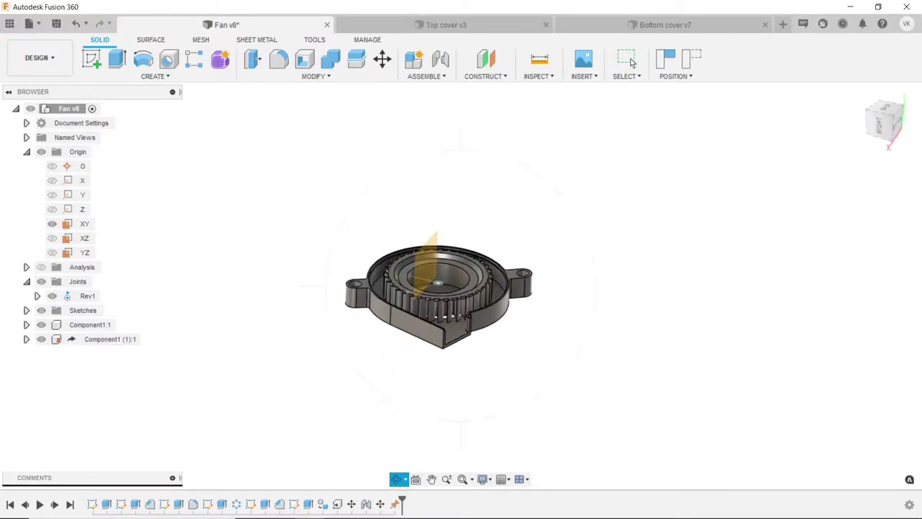
key(Escape)
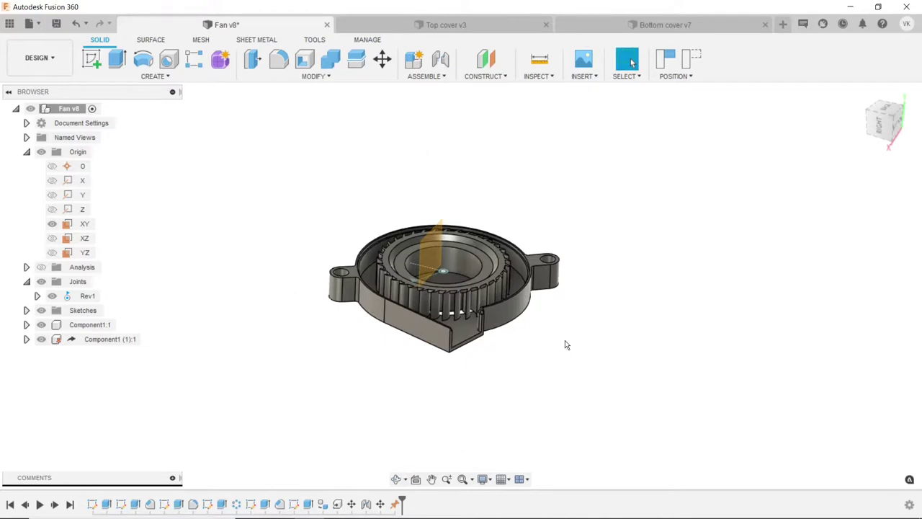
- Start Insert Derive and open the radial fan folder
click(584, 76)
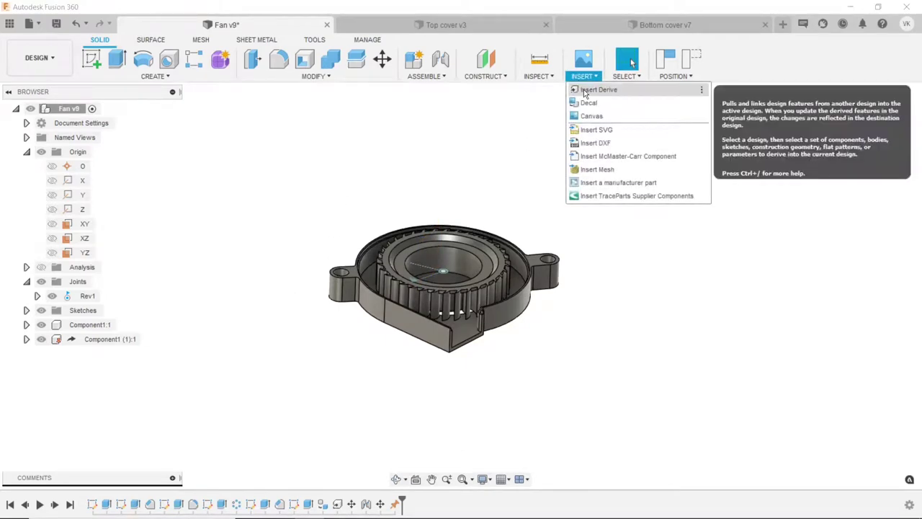
click(587, 91)
scroll(489, 280, down, 3)
scroll(484, 277, down, 3)
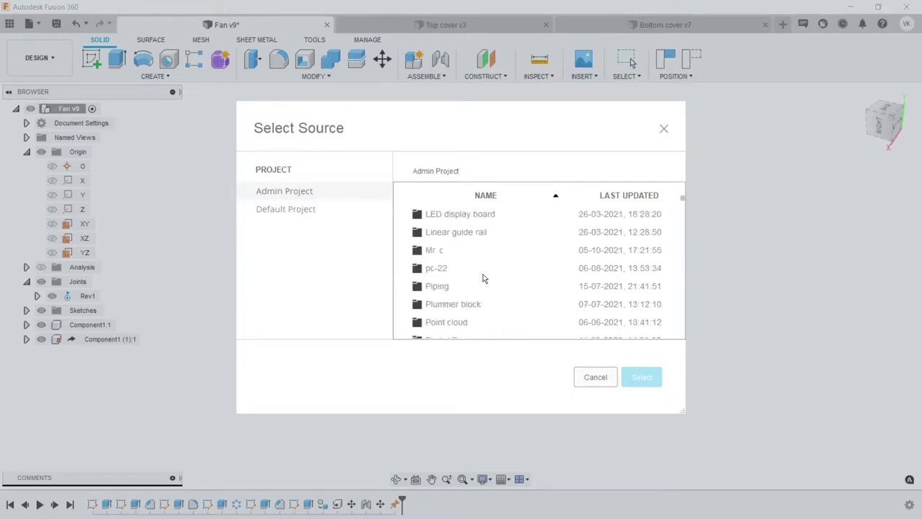
scroll(483, 281, down, 2)
double_click(465, 309)
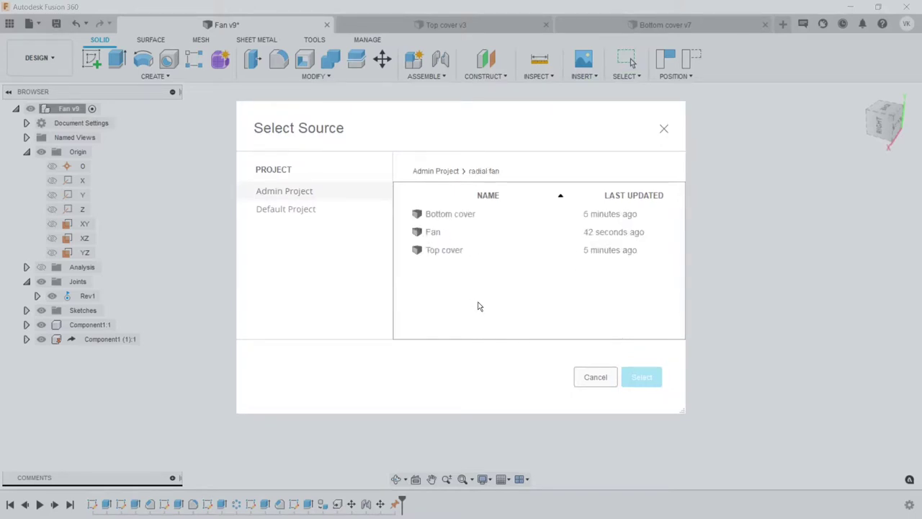
- Choose the Bottom cover design and derive its Component1:1 into the Fan assembly
click(468, 217)
click(643, 380)
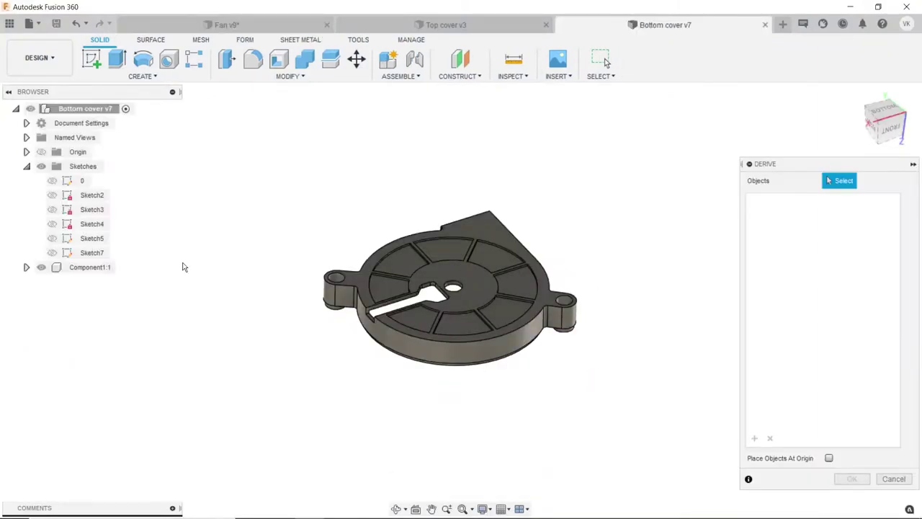
click(90, 267)
click(852, 479)
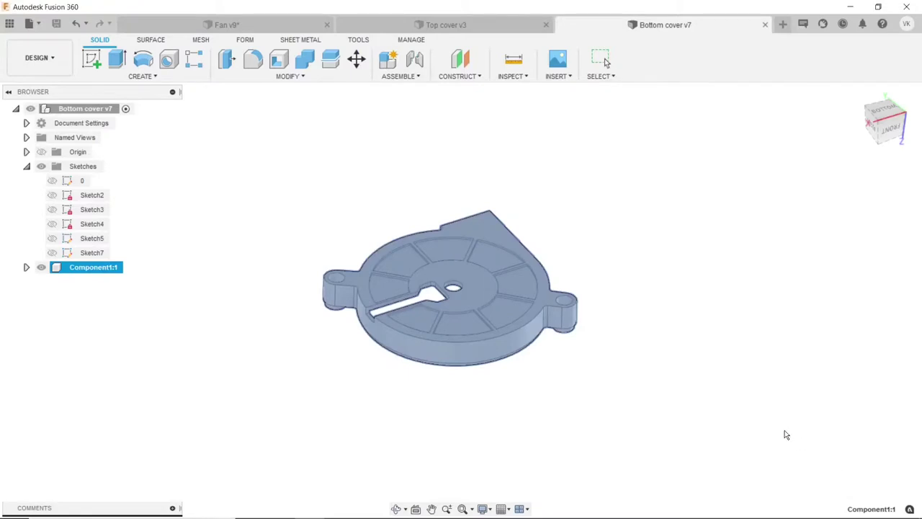
drag(455, 196, 578, 165)
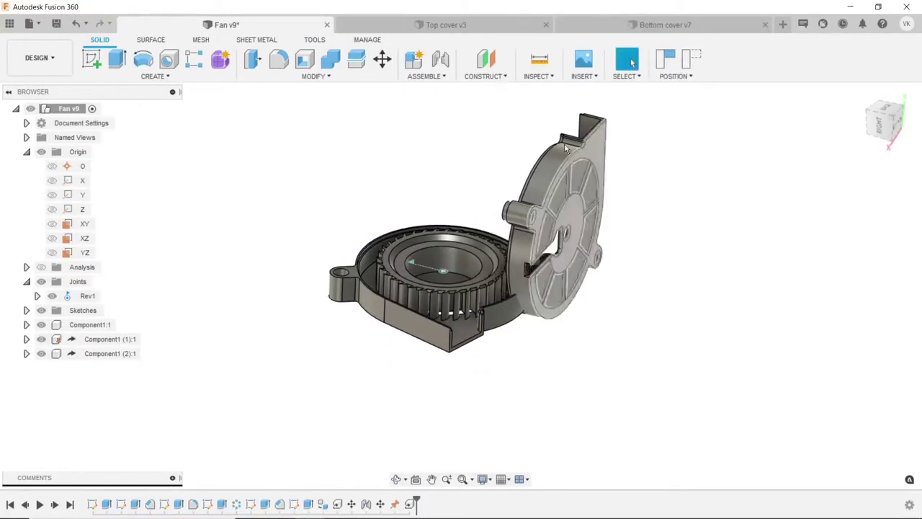
- Rotate the derived bottom cover 90° about X and -155° about Z, stacking it over the fan housing
click(382, 59)
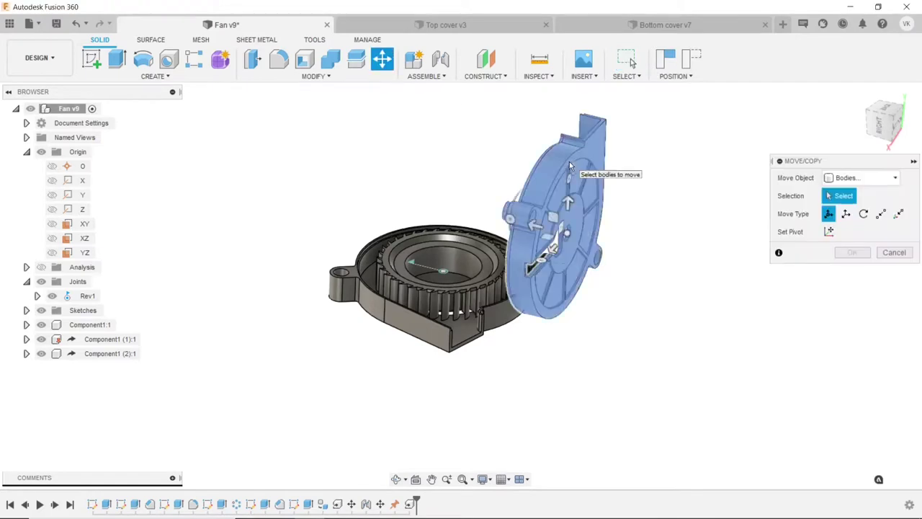
click(570, 164)
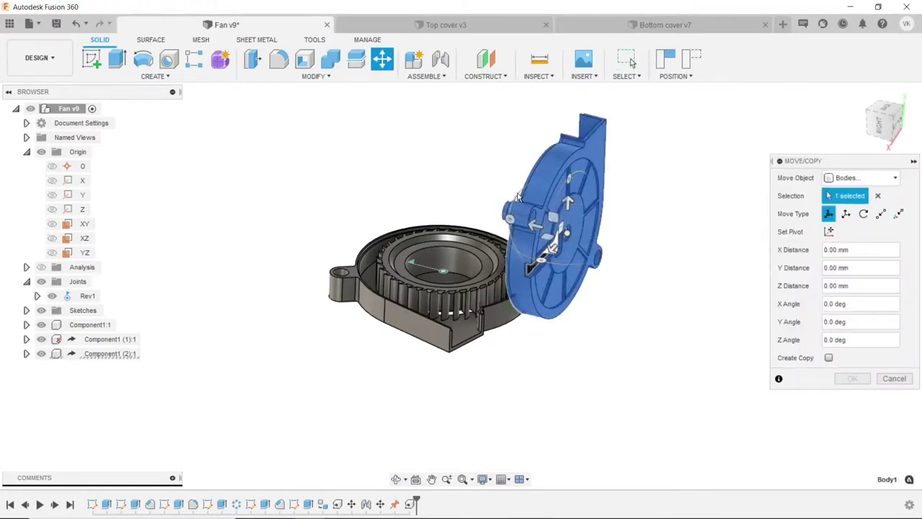
mouse_move(518, 192)
mouse_down()
mouse_move(511, 205)
mouse_move(530, 281)
mouse_up()
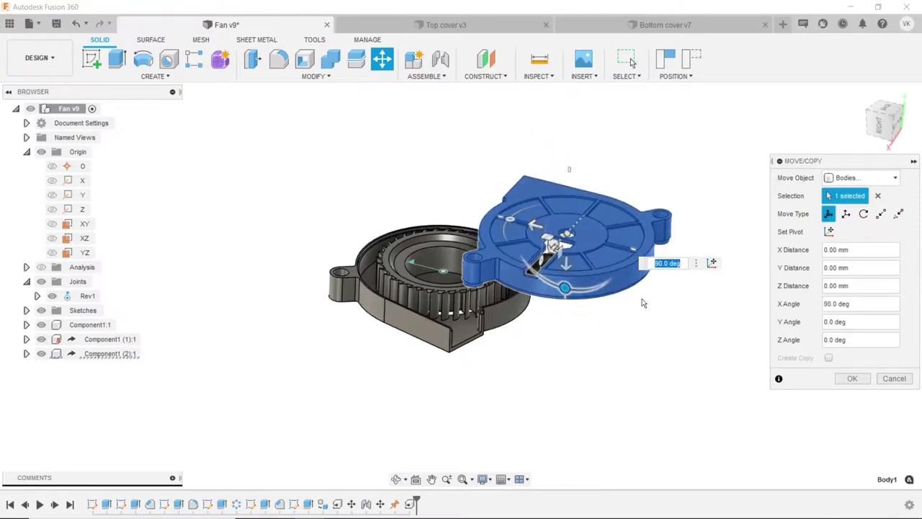
mouse_move(527, 215)
mouse_down()
mouse_move(492, 274)
mouse_move(538, 319)
mouse_move(647, 343)
mouse_move(624, 347)
mouse_up()
click(857, 380)
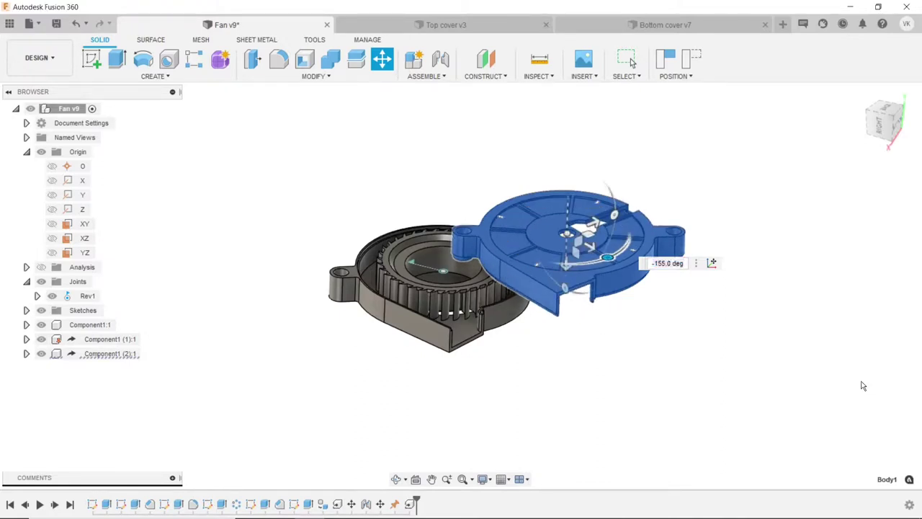
mouse_move(629, 244)
mouse_down()
mouse_move(561, 245)
mouse_move(323, 328)
mouse_up()
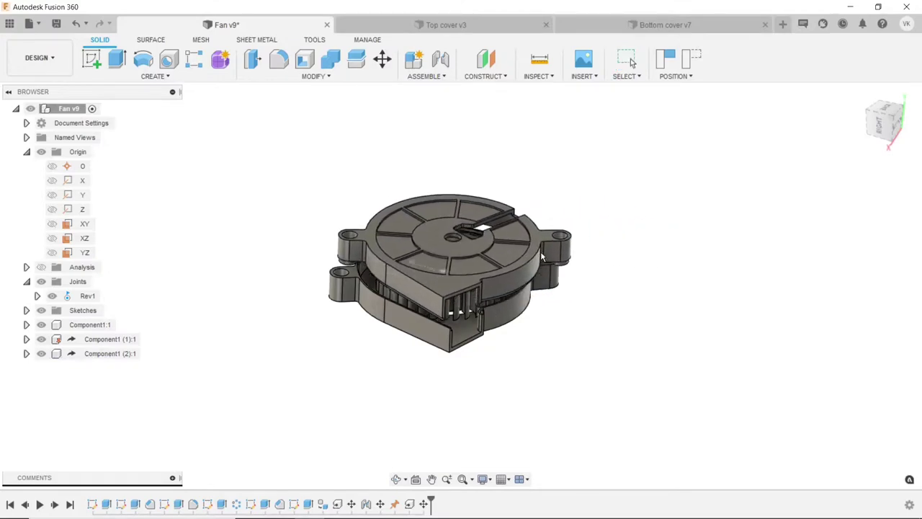
- Start a joint linking the cover's mounting-lug snap point to the matching housing lug point
click(441, 59)
scroll(338, 268, up, 5)
scroll(389, 283, up, 3)
click(390, 283)
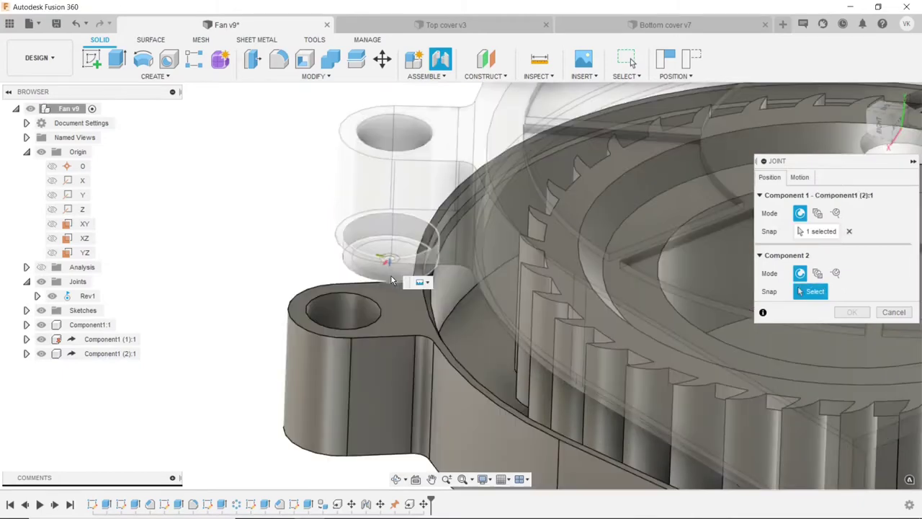
click(366, 315)
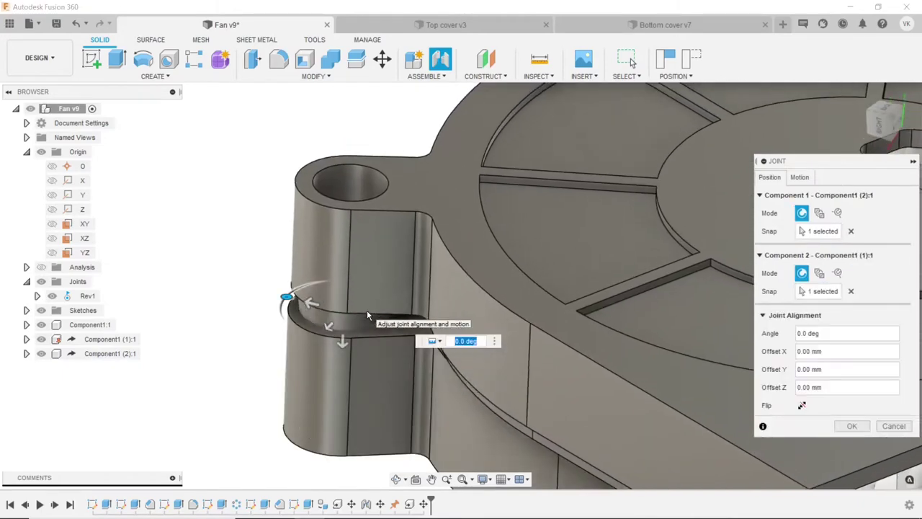
scroll(387, 282, down, 3)
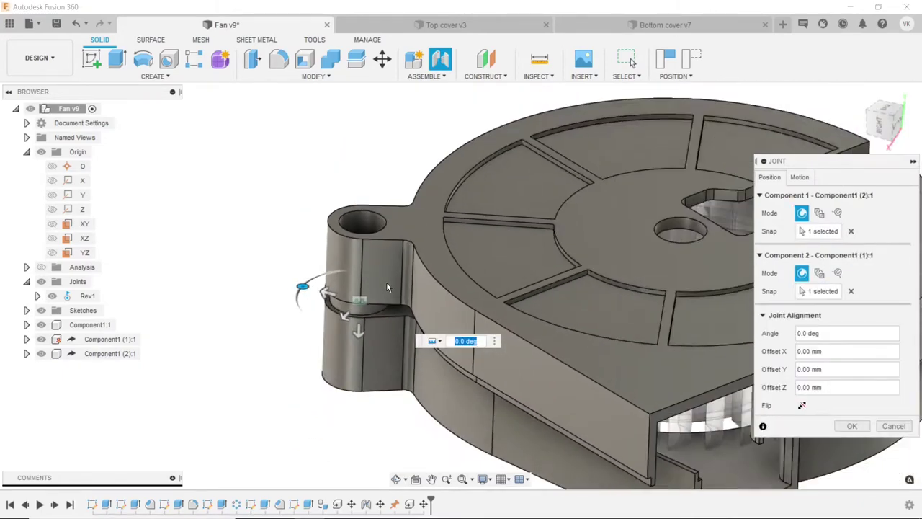
scroll(387, 282, down, 3)
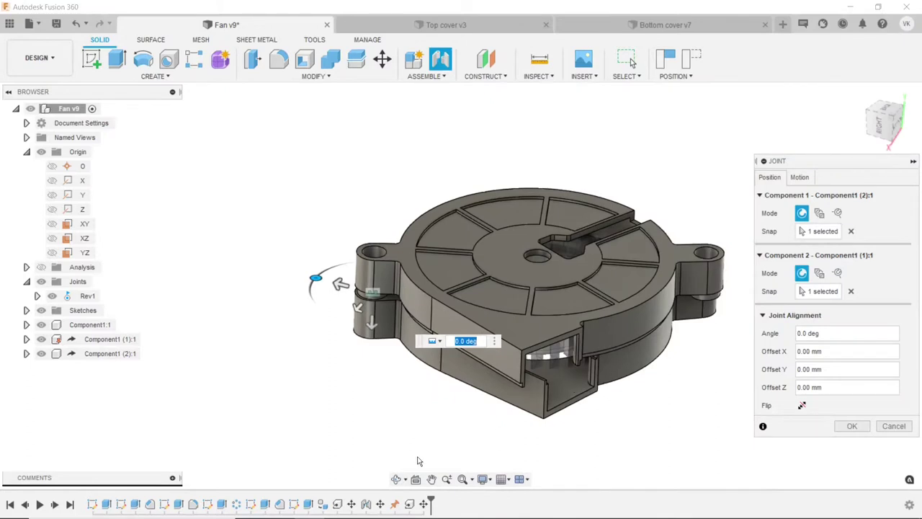
- Offset the cover 1.5 mm from the housing and confirm the rigid joint Rigid2
shift+middle_drag(489, 353, 566, 332)
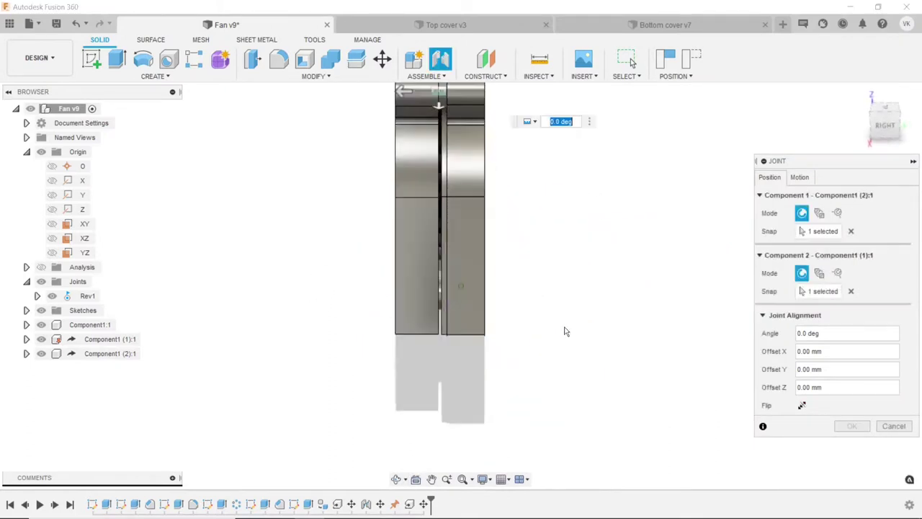
scroll(536, 357, down, 2)
scroll(529, 163, up, 3)
scroll(519, 187, up, 2)
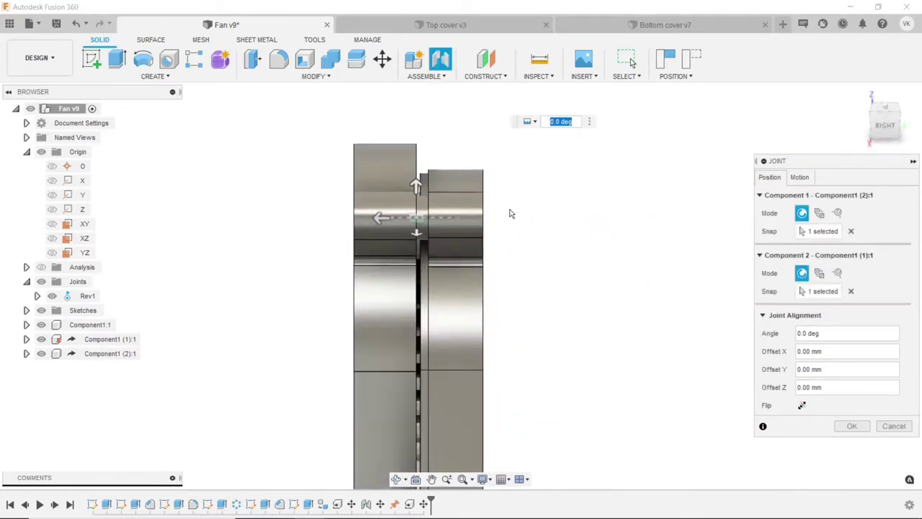
drag(378, 218, 364, 218)
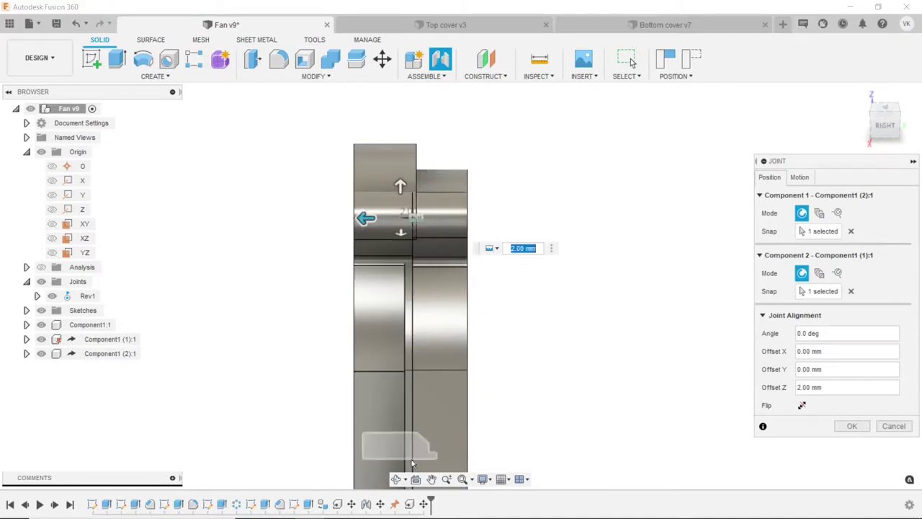
shift+middle_drag(422, 347, 423, 188)
mouse_move(403, 245)
mouse_down()
mouse_move(543, 368)
mouse_move(548, 312)
mouse_move(365, 268)
mouse_move(374, 266)
mouse_up()
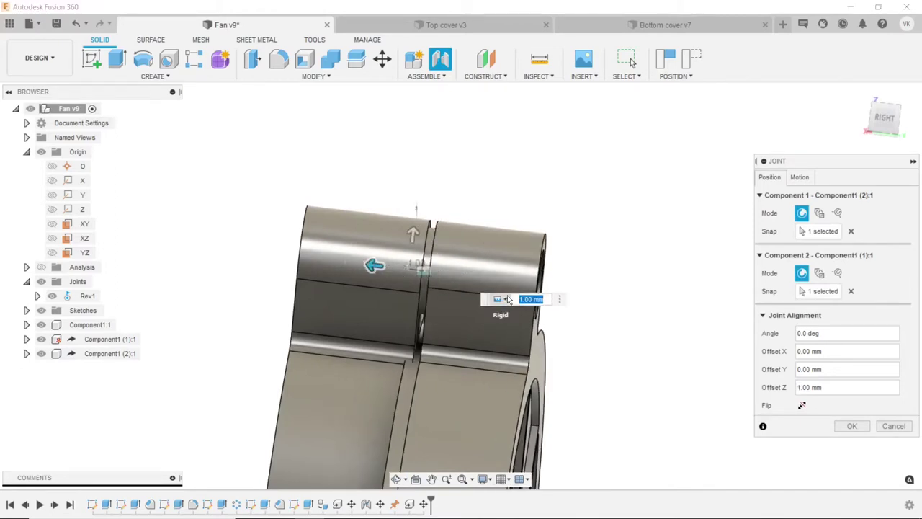
text(1.5)
key(Return)
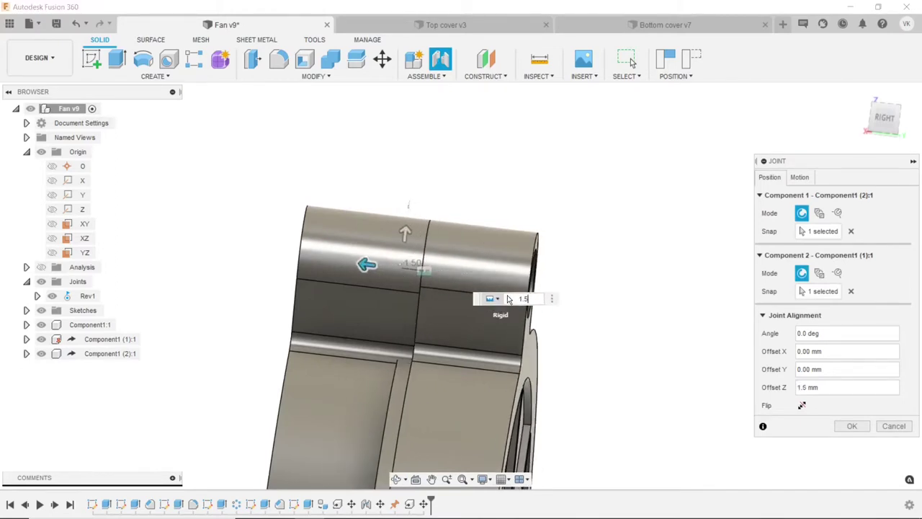
click(851, 426)
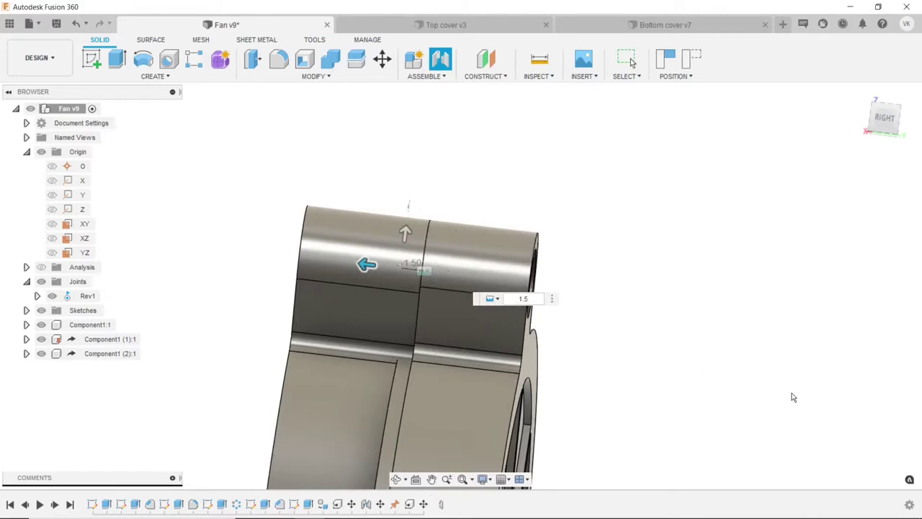
- Orbit around the assembled fan to view it from several angles, including the cover face
scroll(423, 270, down, 3)
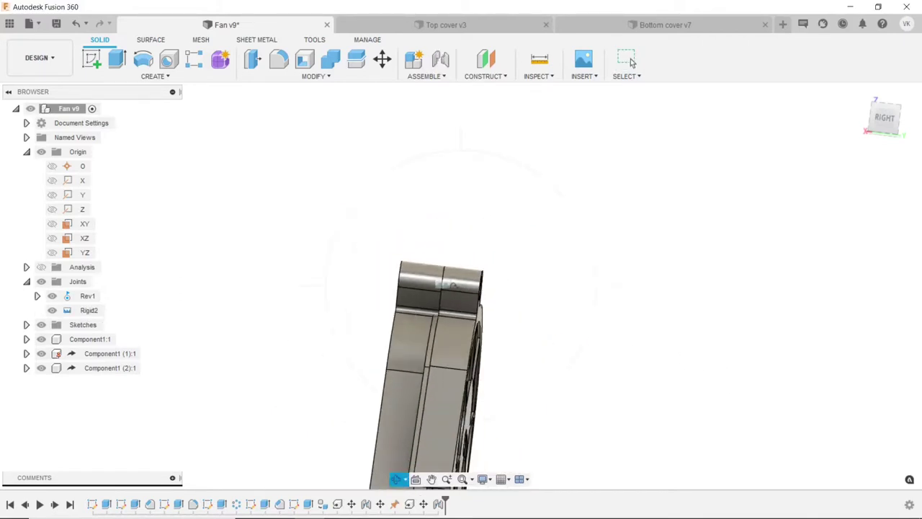
mouse_move(490, 325)
shift+middle_down()
mouse_move(438, 300)
mouse_move(485, 292)
shift+middle_up()
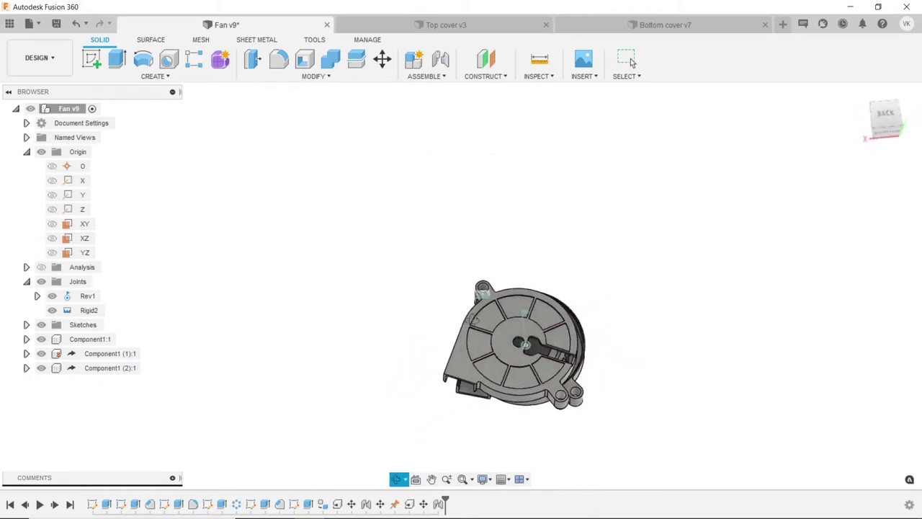
shift+middle_drag(484, 291, 610, 387)
scroll(610, 387, up, 2)
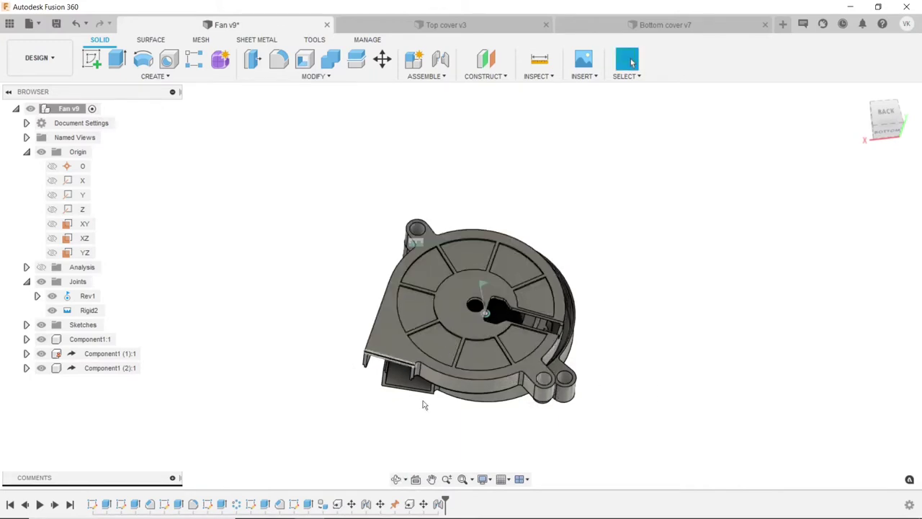
shift+middle_drag(420, 355, 377, 377)
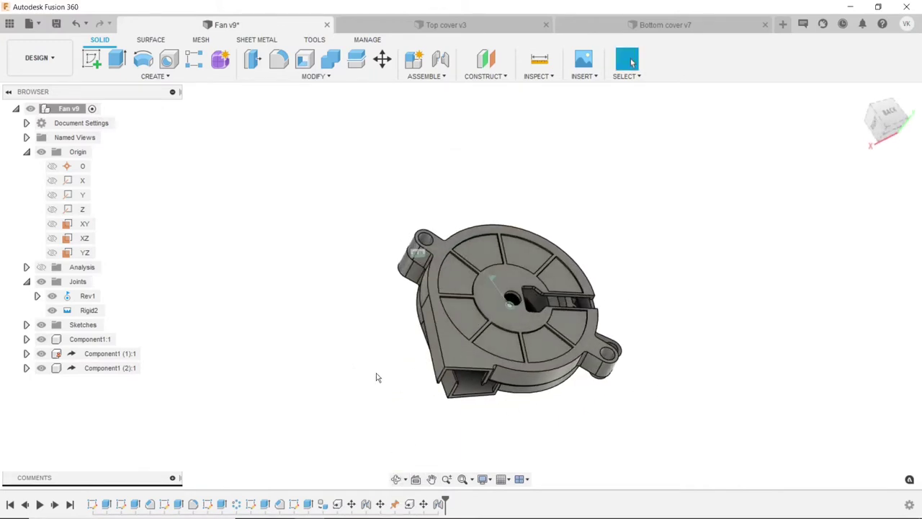
- Delete the Rigid2 joint and pull the cover away from the housing
right_click(85, 310)
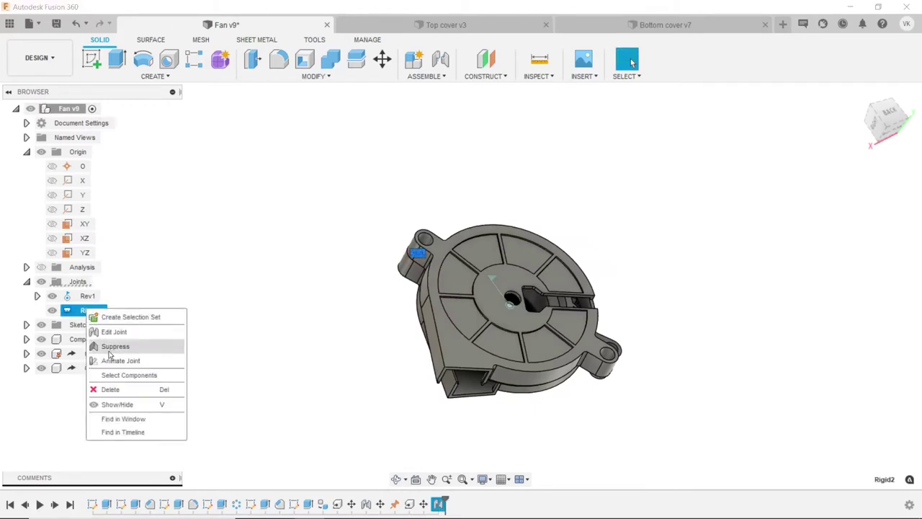
click(115, 389)
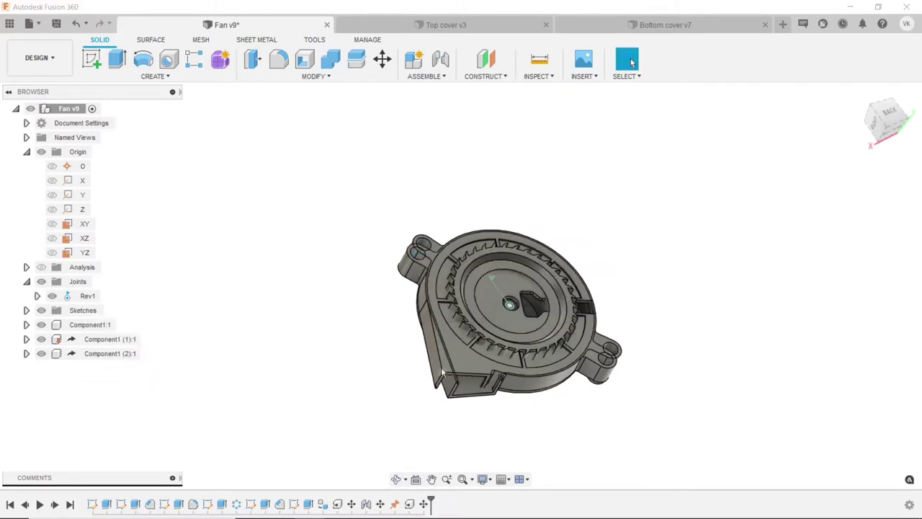
mouse_move(443, 372)
mouse_down()
mouse_move(462, 338)
mouse_move(481, 328)
mouse_up()
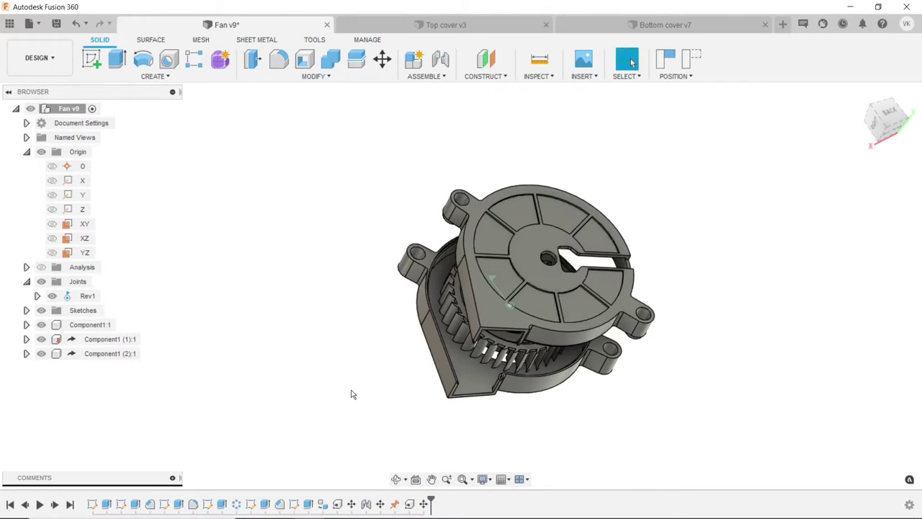
- Join the cover and housing snap points with a new joint, flipped and rotated to 360°
click(441, 59)
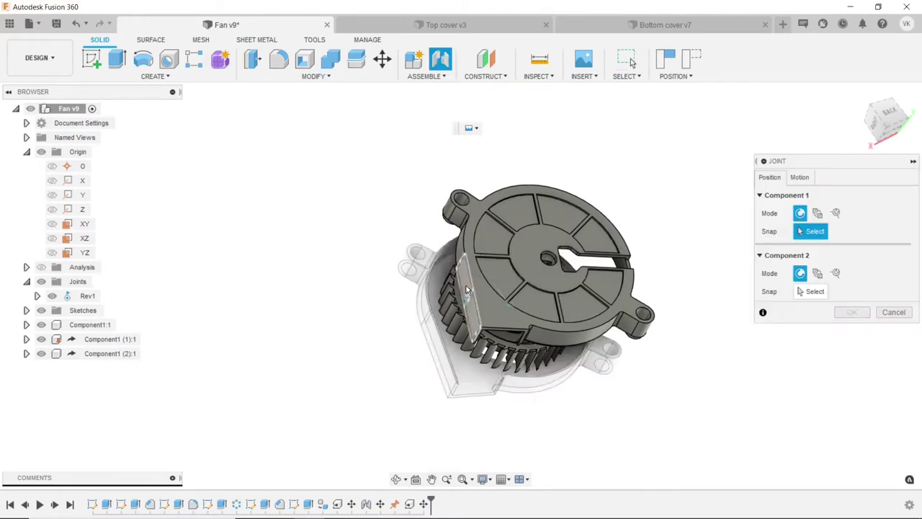
click(466, 286)
click(428, 352)
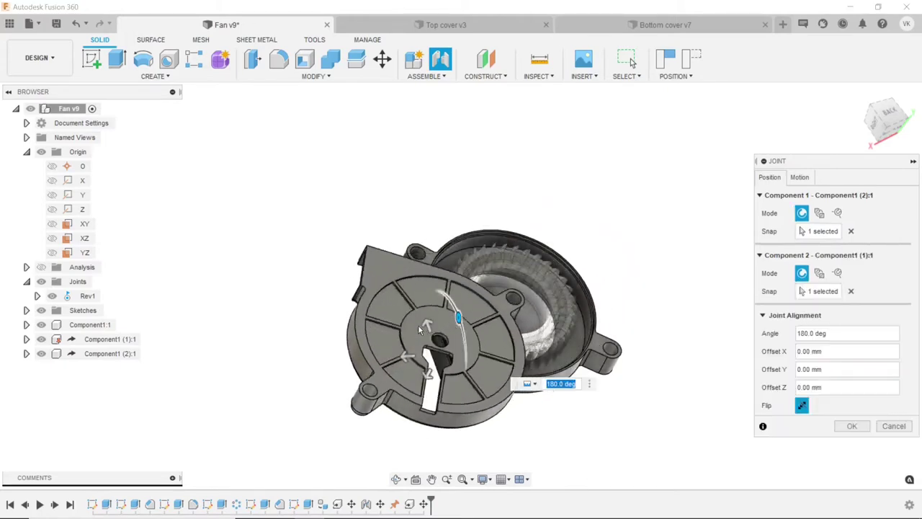
click(802, 405)
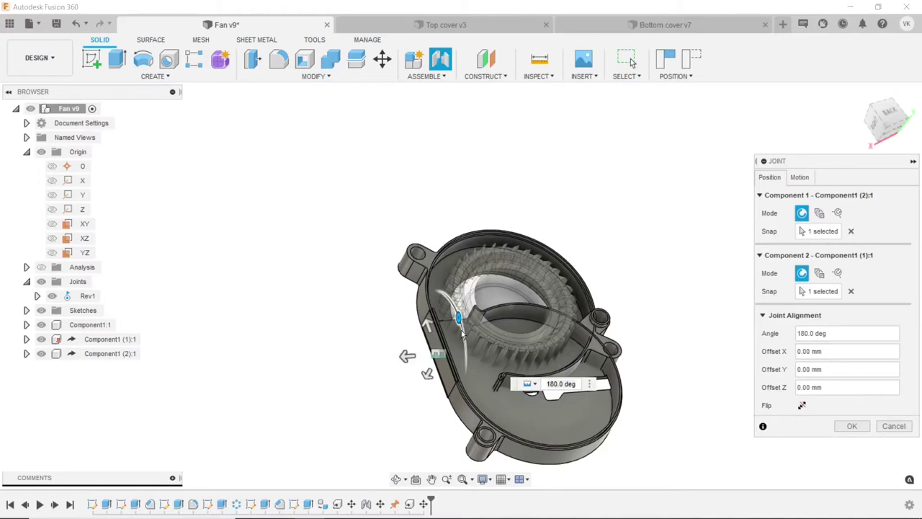
drag(462, 328, 402, 360)
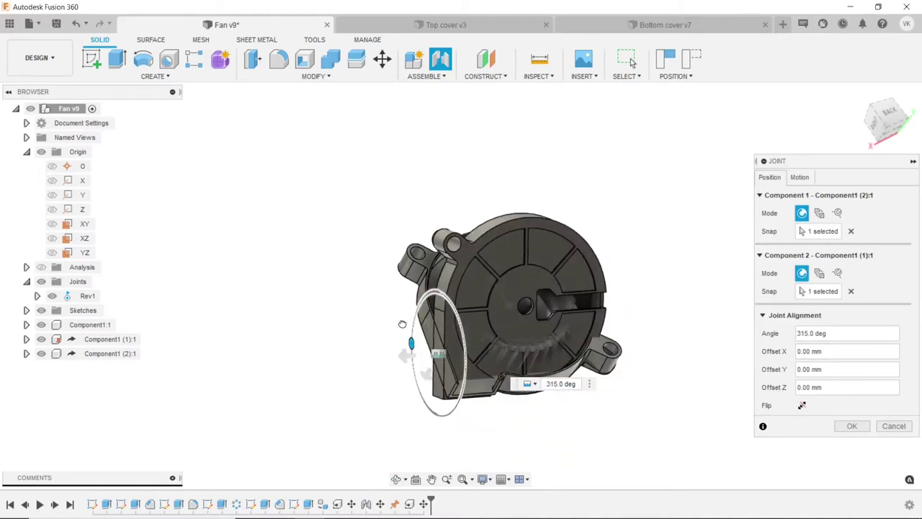
drag(402, 360, 412, 376)
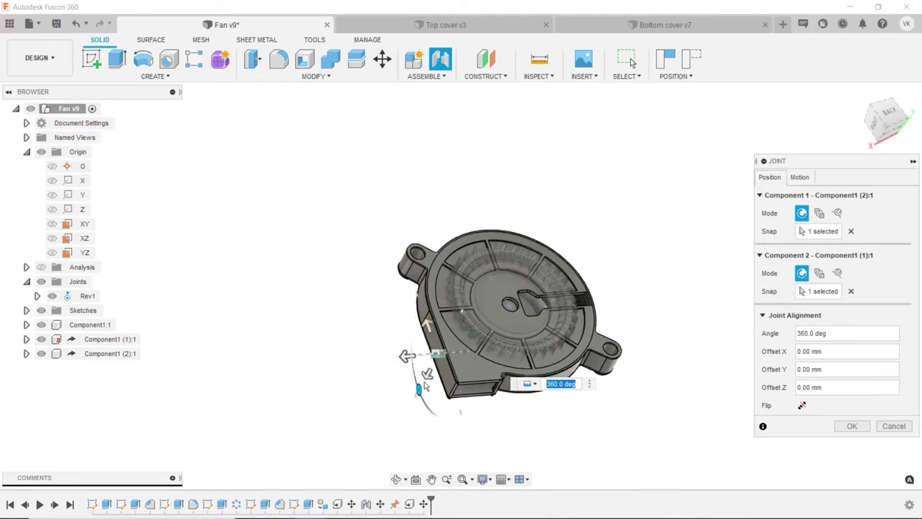
- Offset the cover -10 mm along Y, close the gap, and confirm joint Rigid3
drag(427, 374, 437, 355)
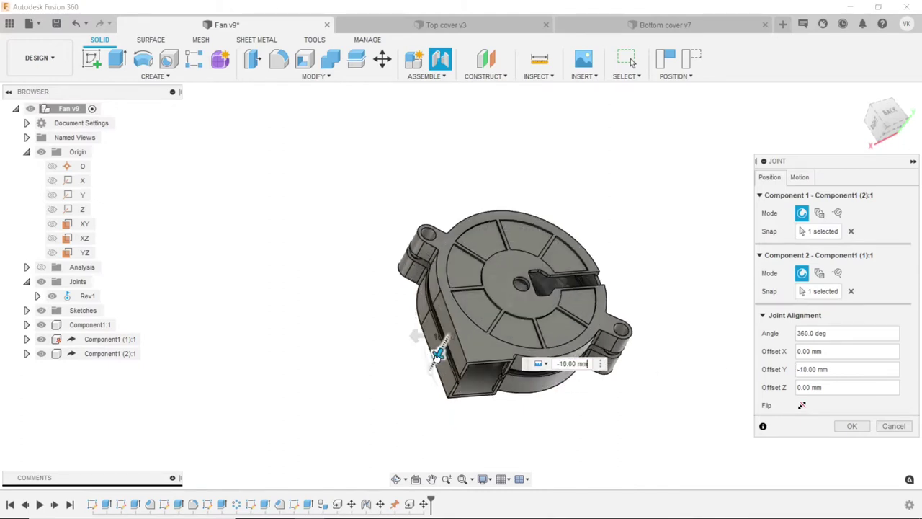
scroll(442, 422, up, 2)
scroll(461, 429, up, 3)
scroll(469, 434, up, 3)
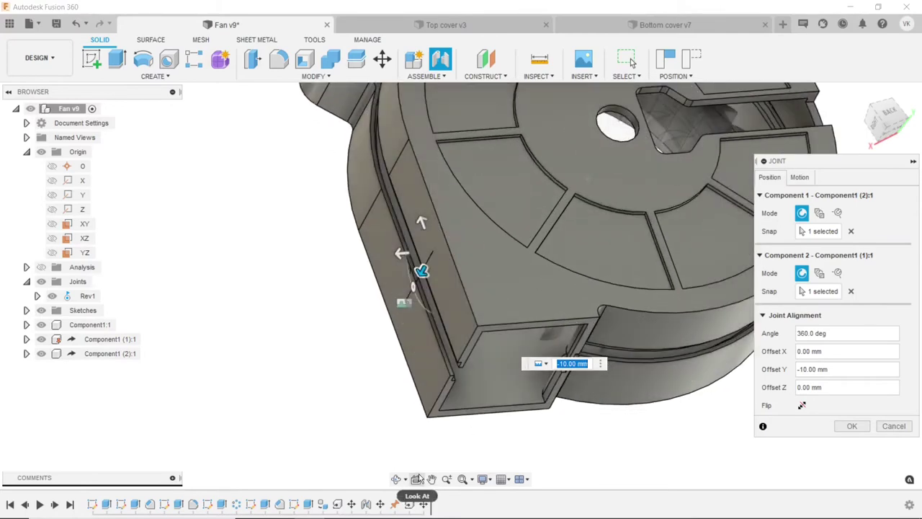
click(416, 480)
click(490, 329)
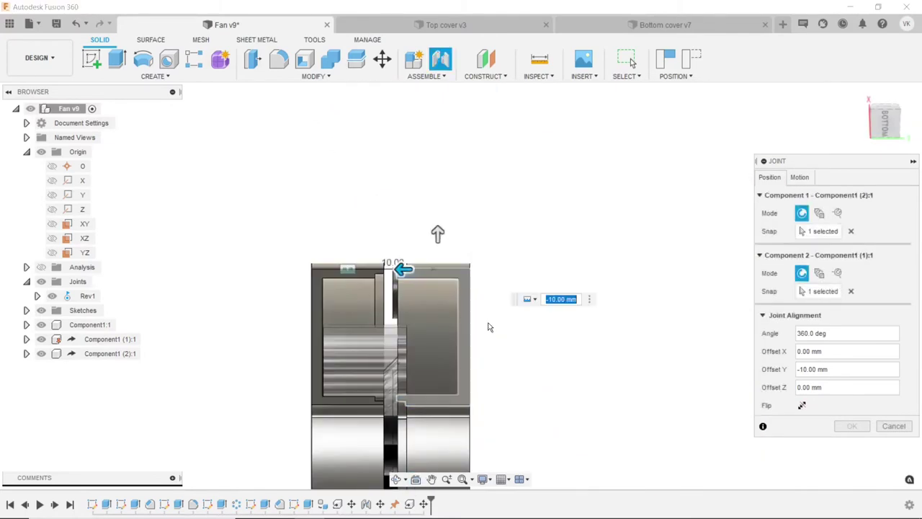
scroll(404, 269, up, 2)
scroll(432, 270, up, 2)
scroll(461, 270, up, 1)
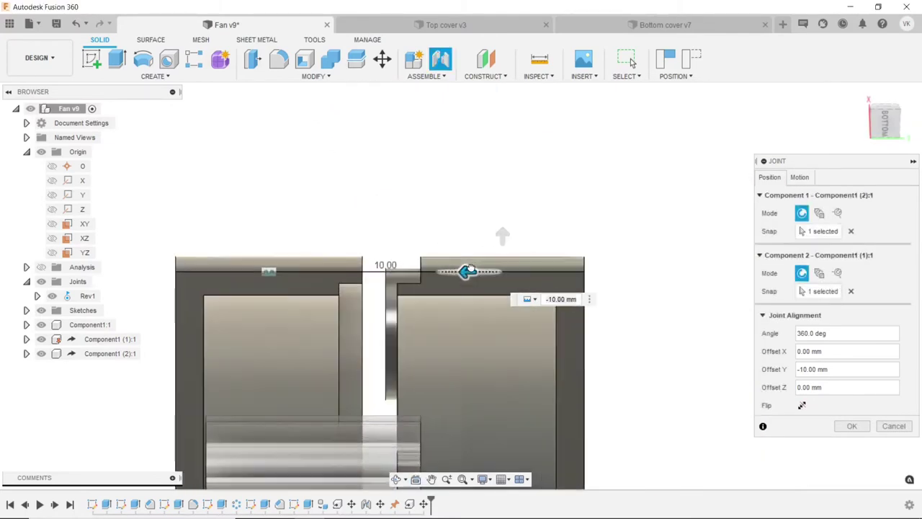
drag(470, 271, 416, 272)
click(848, 426)
- Orbit the fan to a side view to inspect the seated cover
scroll(404, 374, down, 2)
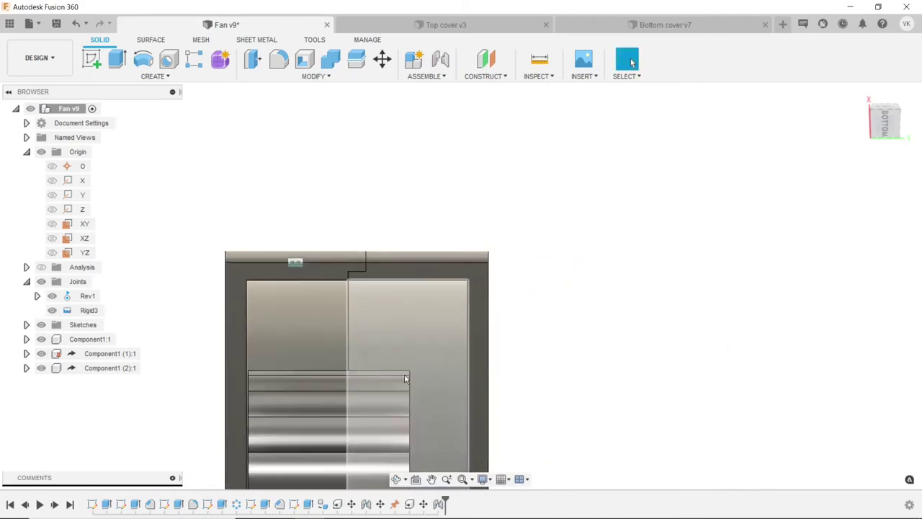
scroll(405, 433, down, 2)
mouse_move(456, 253)
shift+middle_down()
mouse_move(525, 343)
mouse_move(449, 366)
shift+middle_up()
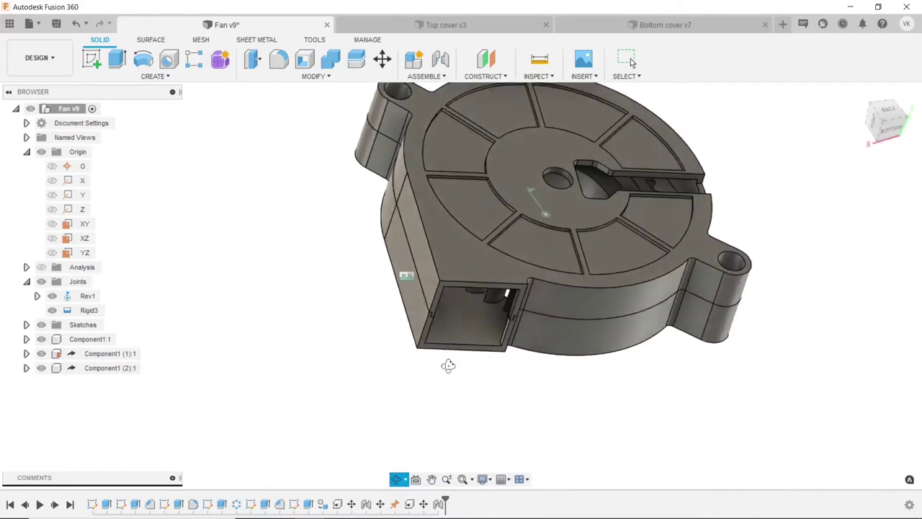
scroll(449, 367, down, 3)
mouse_move(594, 240)
shift+middle_down()
mouse_move(501, 370)
mouse_move(595, 389)
mouse_move(603, 406)
mouse_move(576, 424)
mouse_move(531, 373)
mouse_move(510, 214)
mouse_move(493, 368)
mouse_move(527, 389)
shift+middle_up()
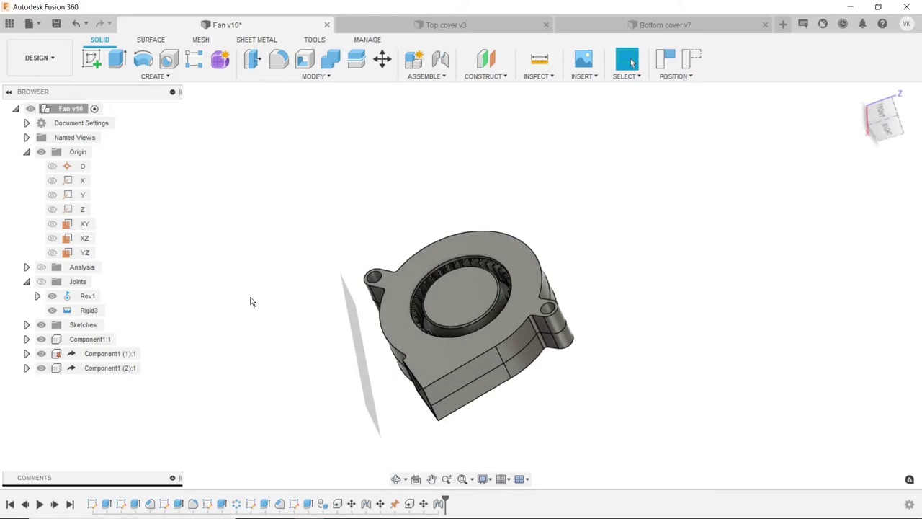
- Apply Paint - Metallic (Dark Grey) to the fan body from the appearance library
click(114, 338)
right_click(114, 338)
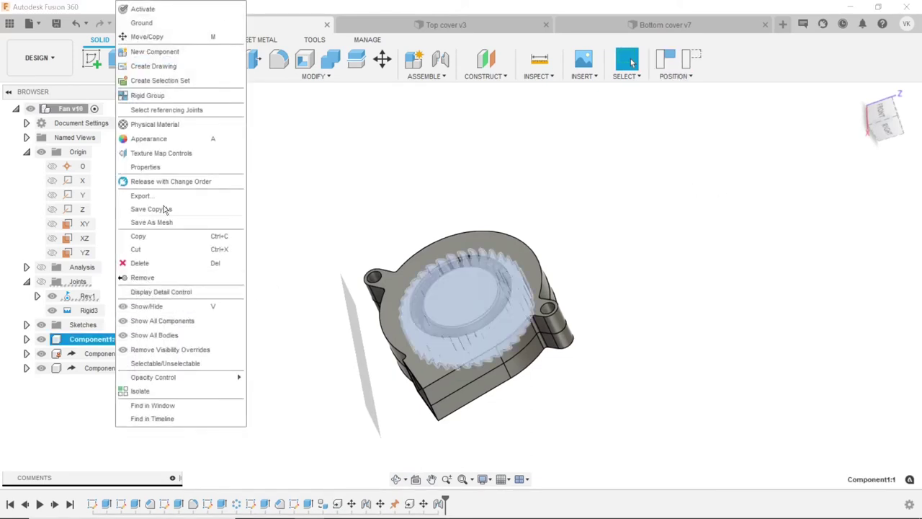
click(172, 144)
key(a)
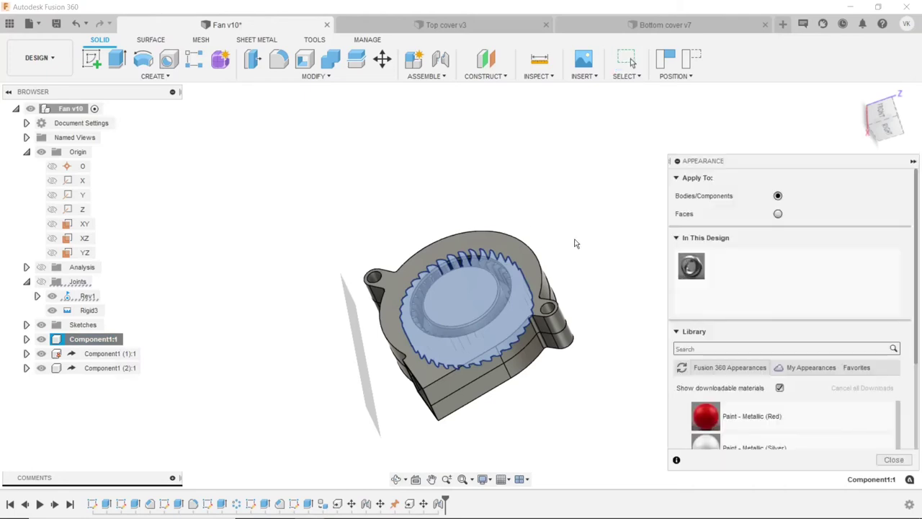
scroll(779, 425, down, 3)
scroll(779, 429, up, 2)
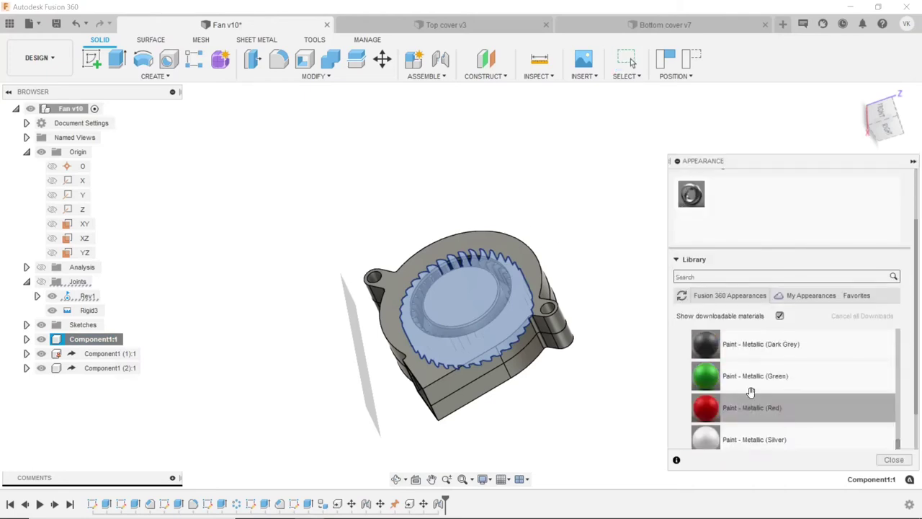
mouse_move(710, 340)
mouse_down()
mouse_move(538, 353)
mouse_move(555, 376)
mouse_up()
drag(719, 344, 542, 329)
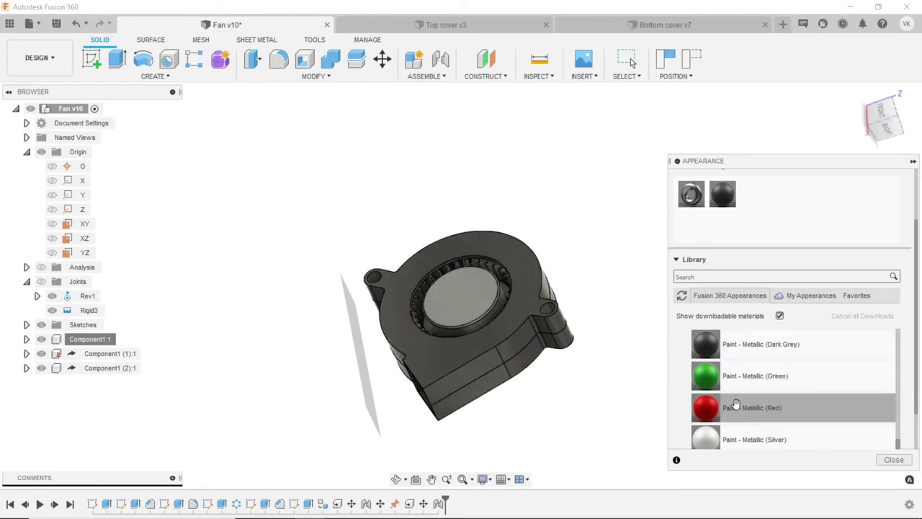
- Apply Paint - Metallic (Yellow) to the impeller hub and close the appearance library
scroll(731, 400, down, 3)
mouse_move(710, 374)
mouse_down()
mouse_move(492, 301)
mouse_move(507, 303)
mouse_up()
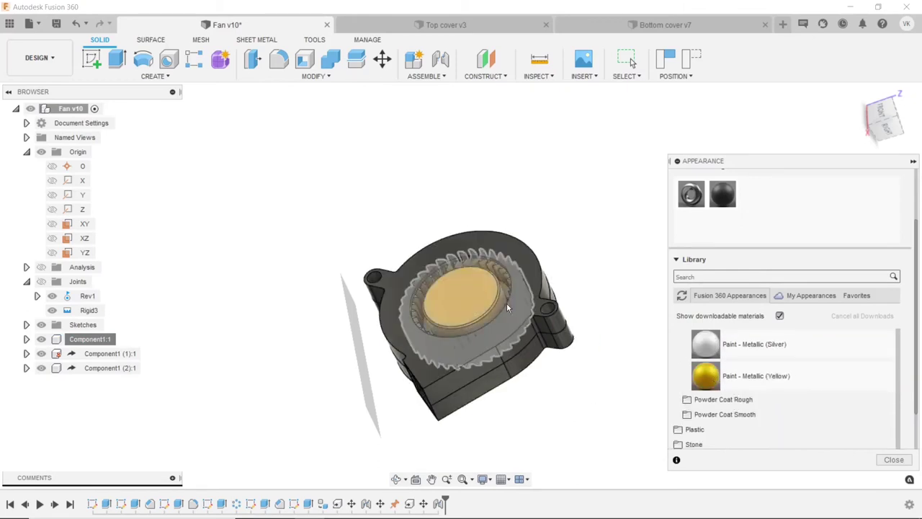
click(893, 459)
- Free-orbit the painted fan to a more face-on view
scroll(476, 313, up, 2)
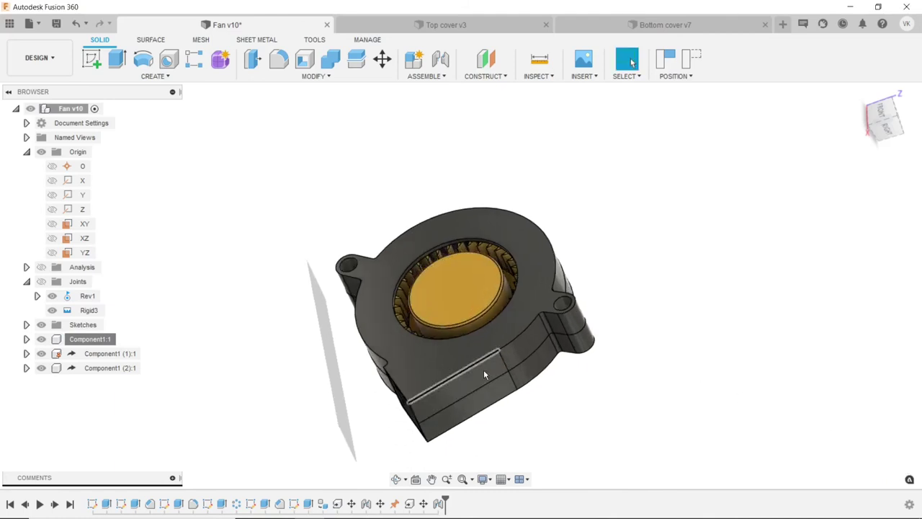
click(398, 481)
mouse_move(447, 332)
mouse_down()
mouse_move(405, 346)
mouse_move(396, 358)
mouse_move(414, 350)
mouse_move(405, 385)
mouse_move(370, 384)
mouse_move(403, 353)
mouse_up()
drag(507, 365, 541, 391)
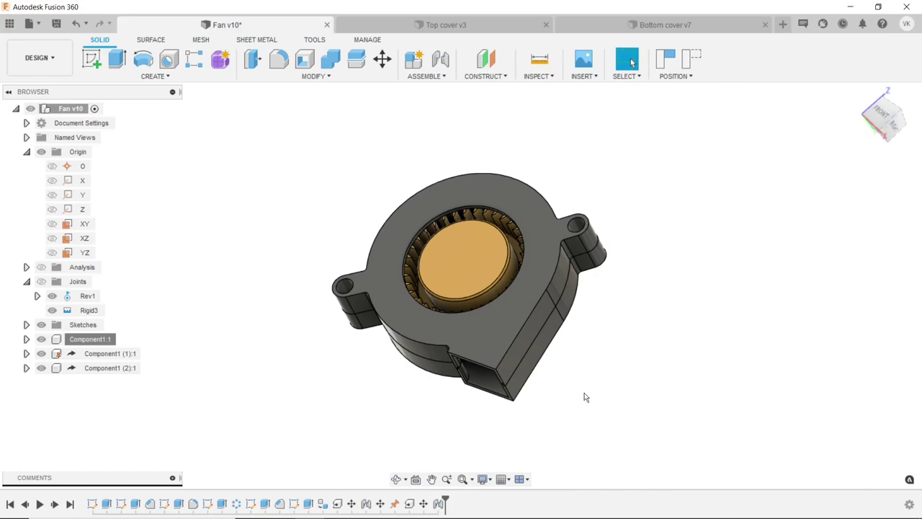